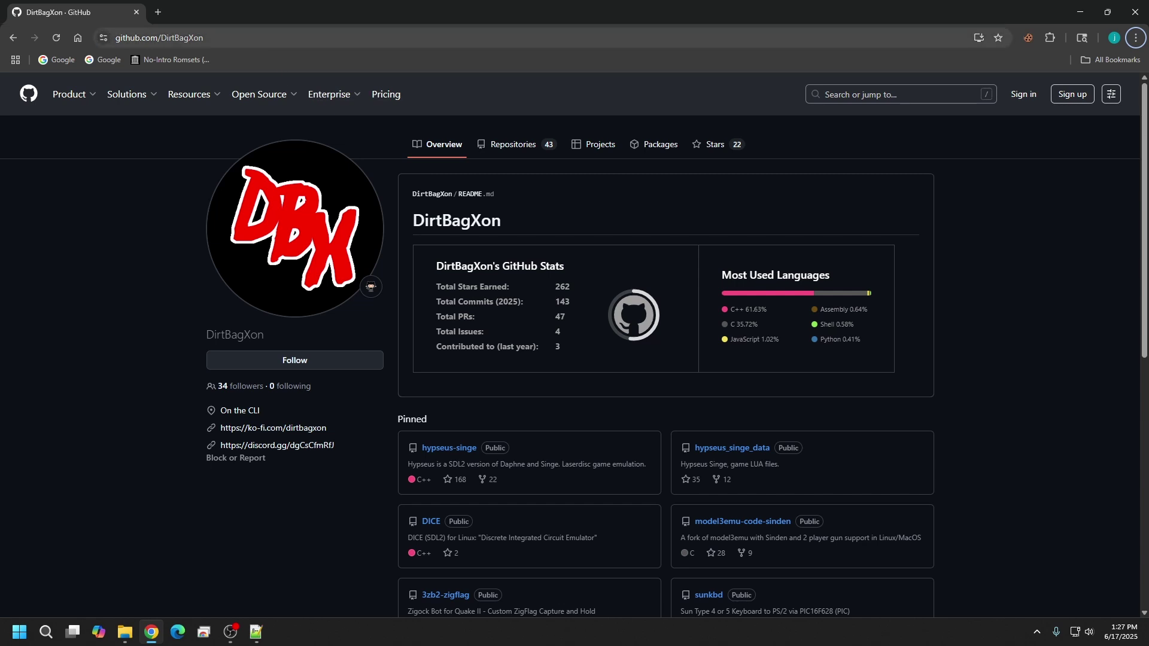
- Look over the DirtBagXon GitHub profile and its pinned repositories
left_click(203, 39)
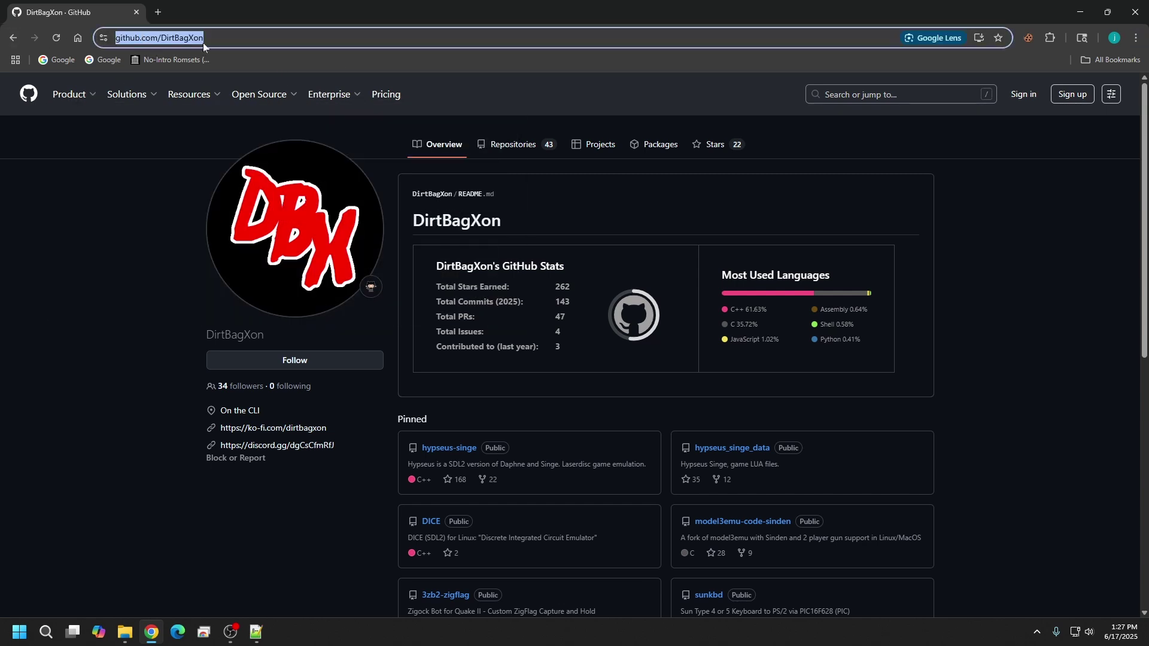
scroll(155, 214, "down", 3)
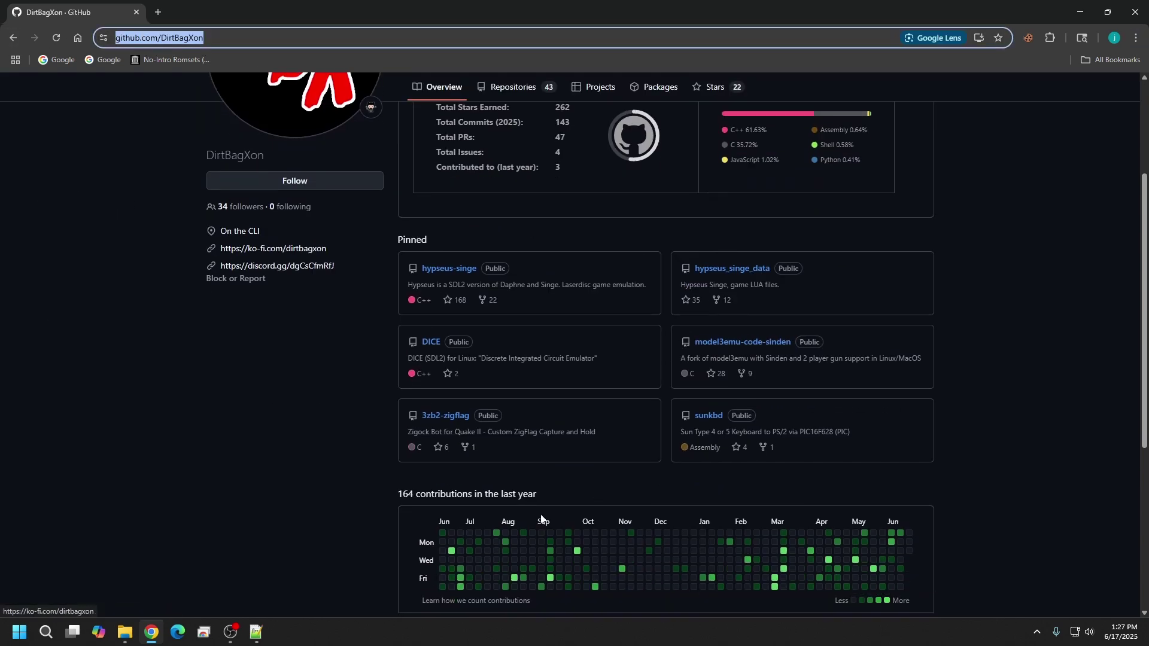
scroll(956, 329, "up", 4)
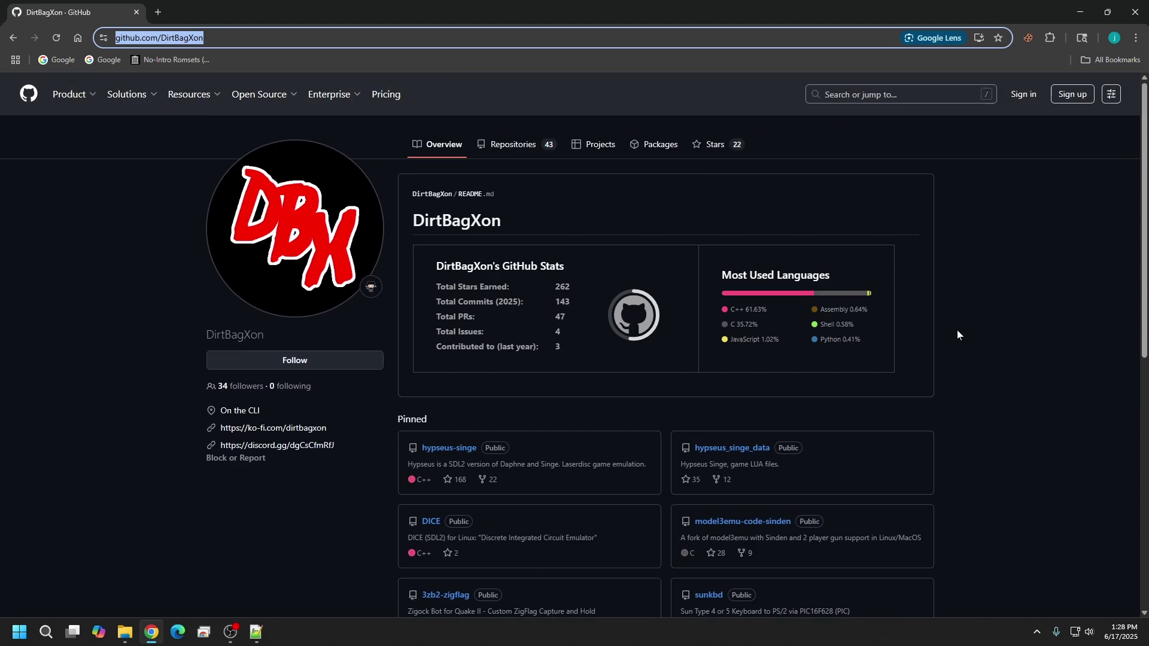
scroll(1074, 191, "down", 3)
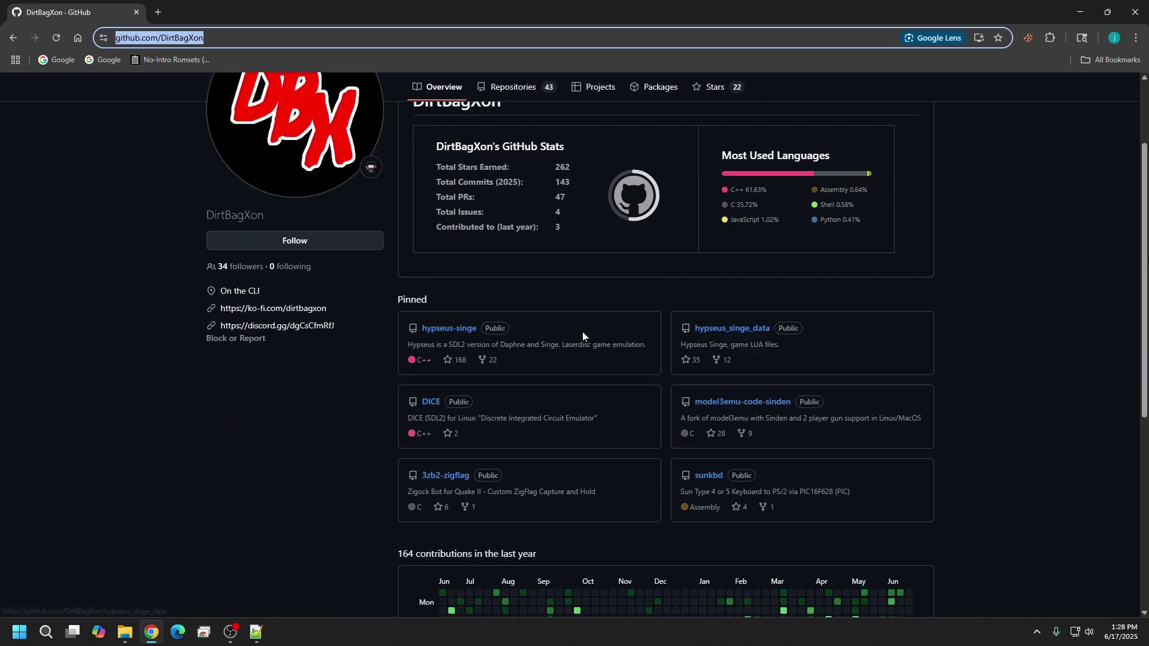
key("alt+Tab")
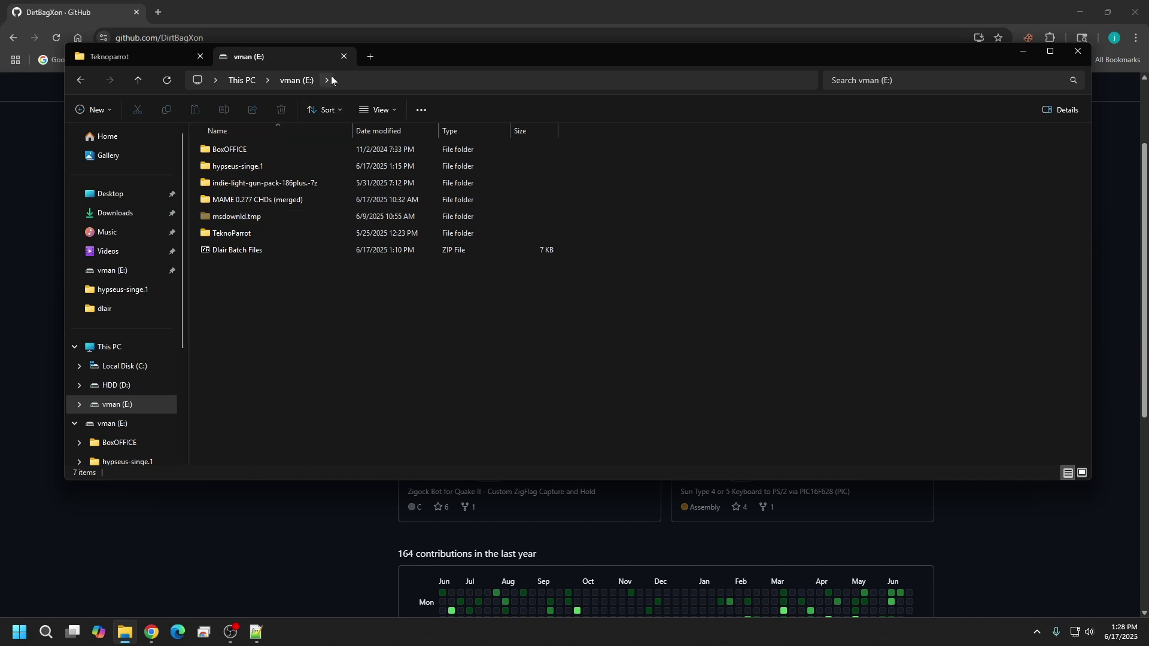
left_click(351, 84)
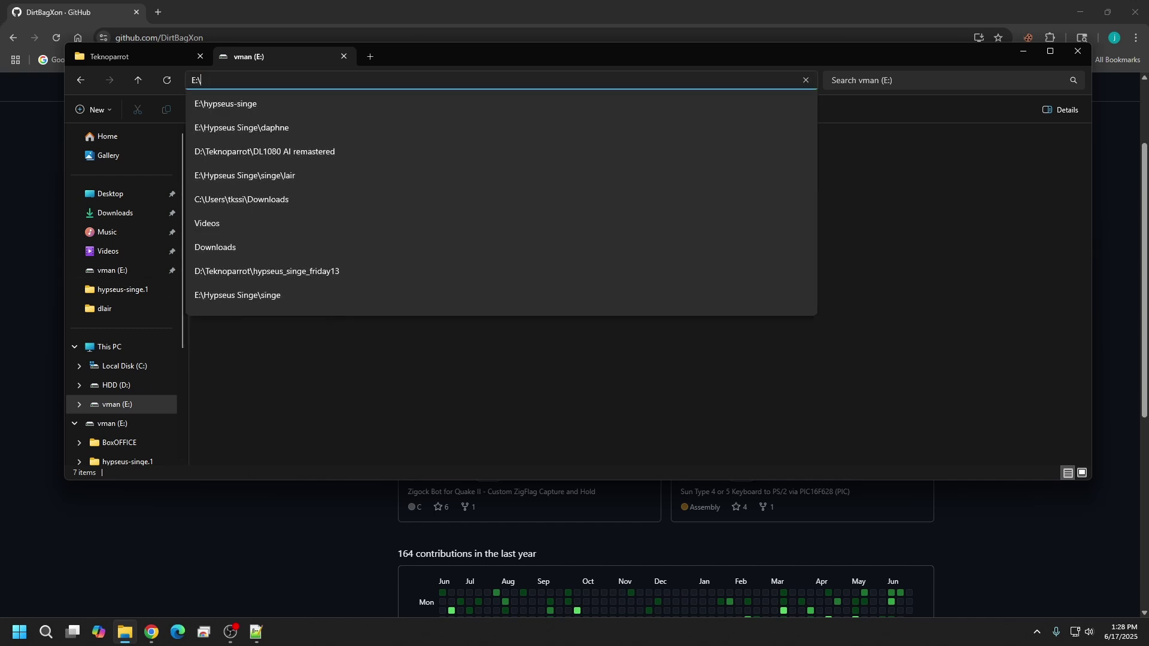
left_click(316, 381)
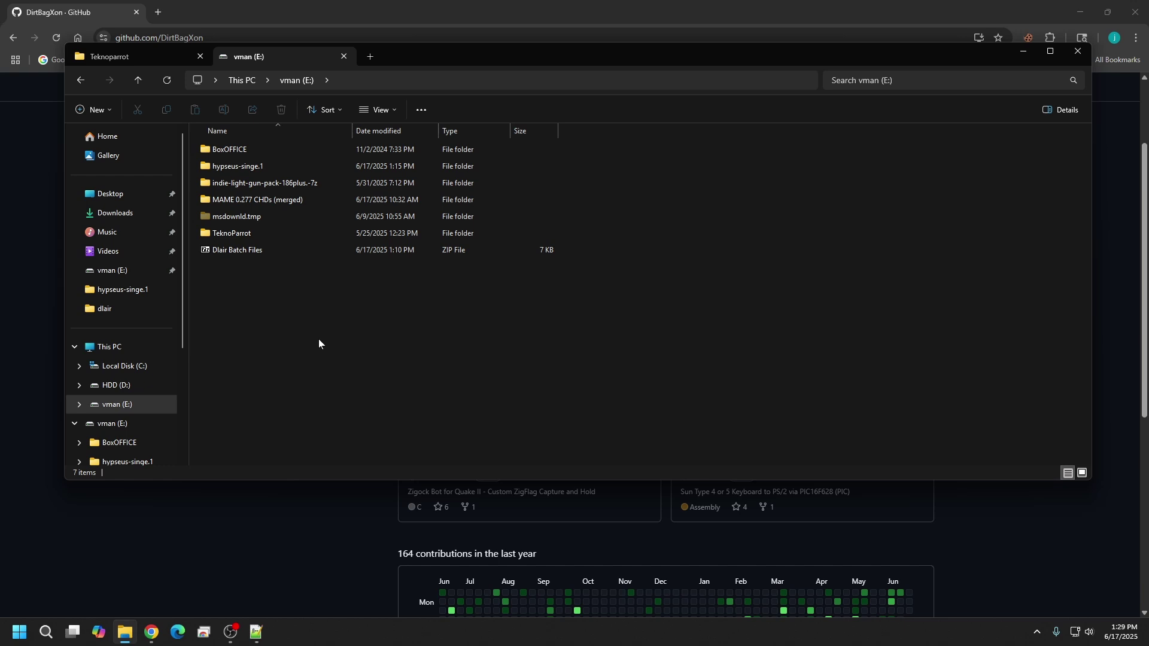
left_click(348, 84)
left_click(308, 410)
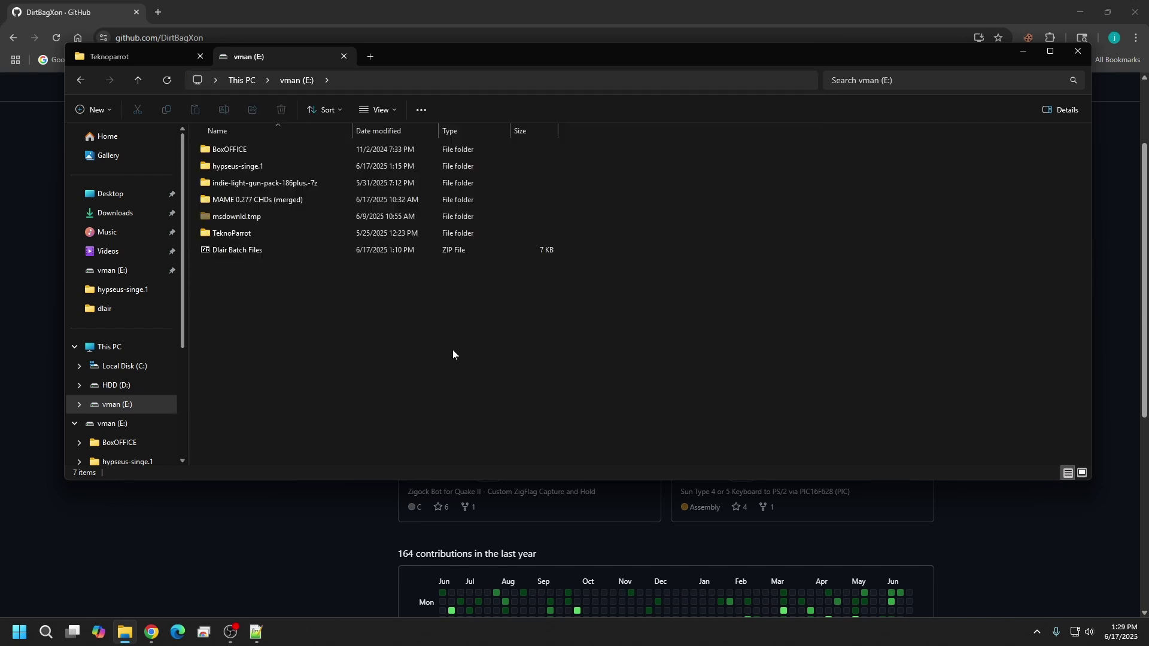
key("alt+Tab")
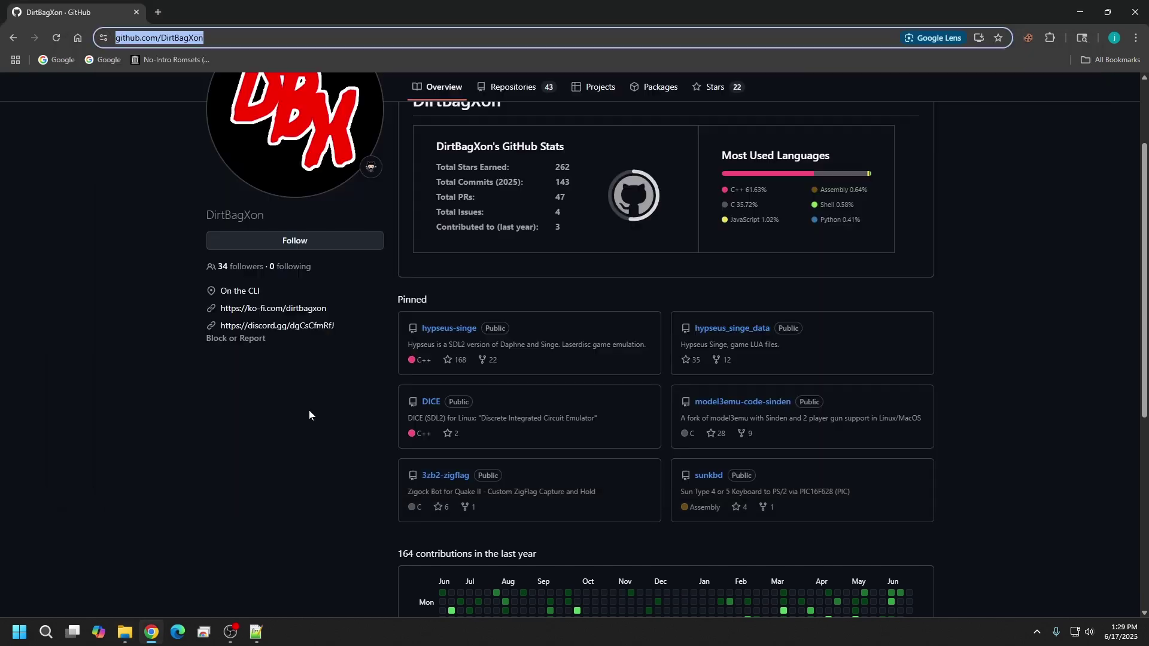
- Open the pinned hypseus-singe repository and look over its file list
left_click(444, 335)
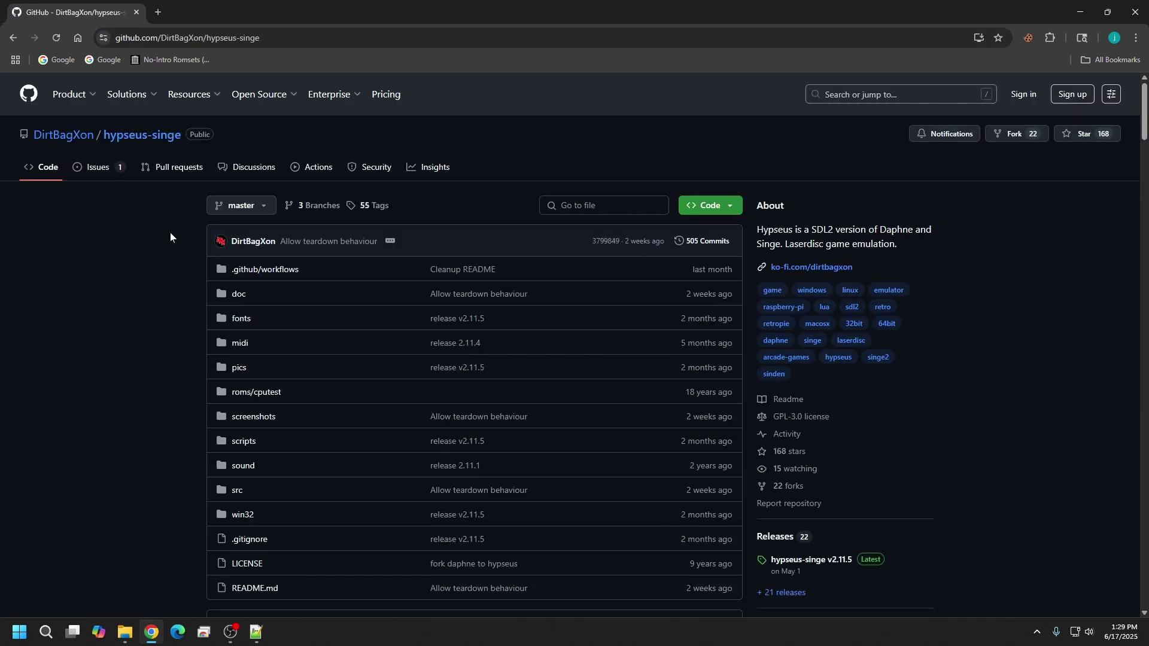
scroll(367, 264, "down", 3)
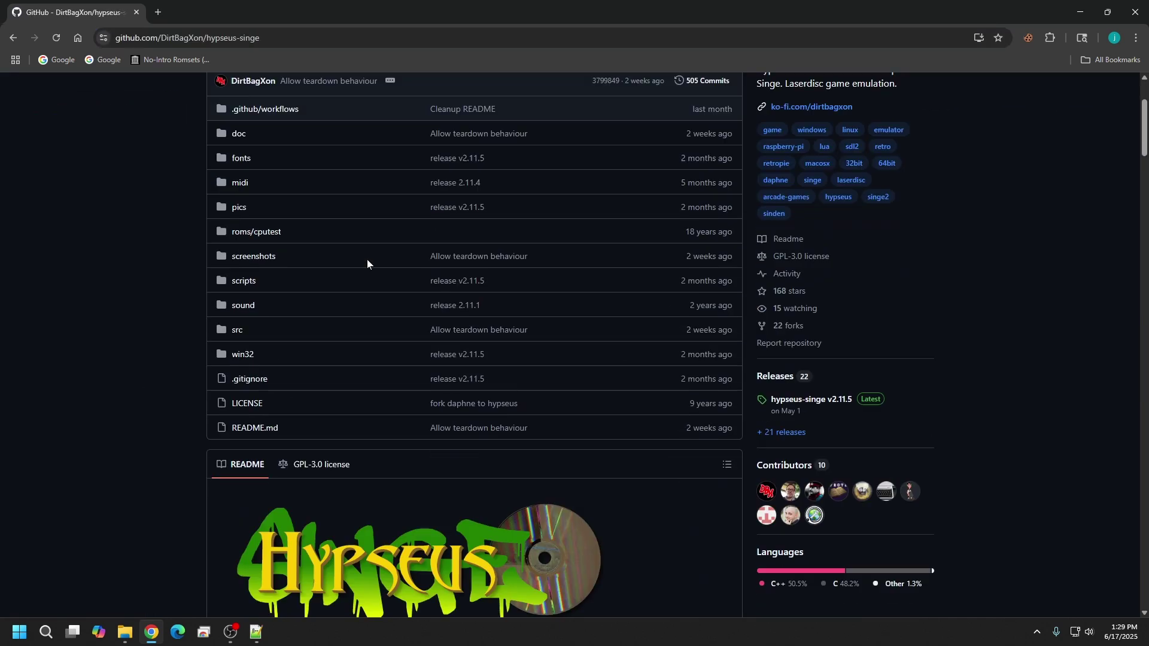
scroll(359, 266, "down", 1)
scroll(356, 271, "up", 4)
scroll(308, 224, "down", 1)
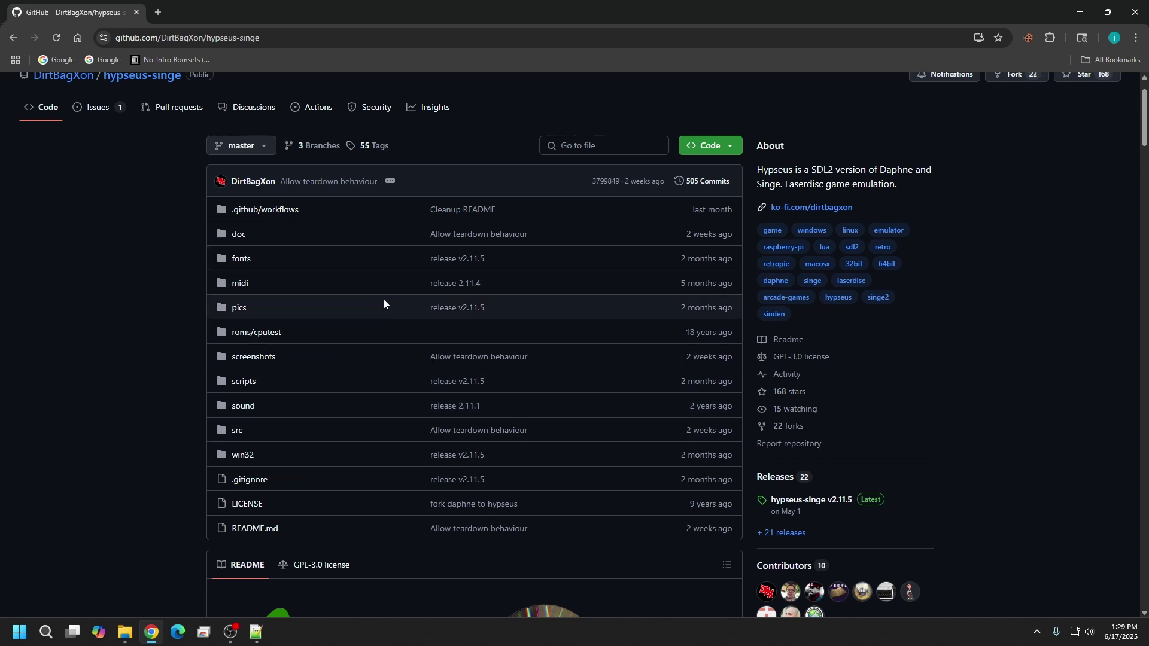
- Read through the repository's README, covering the feature list, Windows, Singe and ROM location sections
scroll(376, 304, "down", 7)
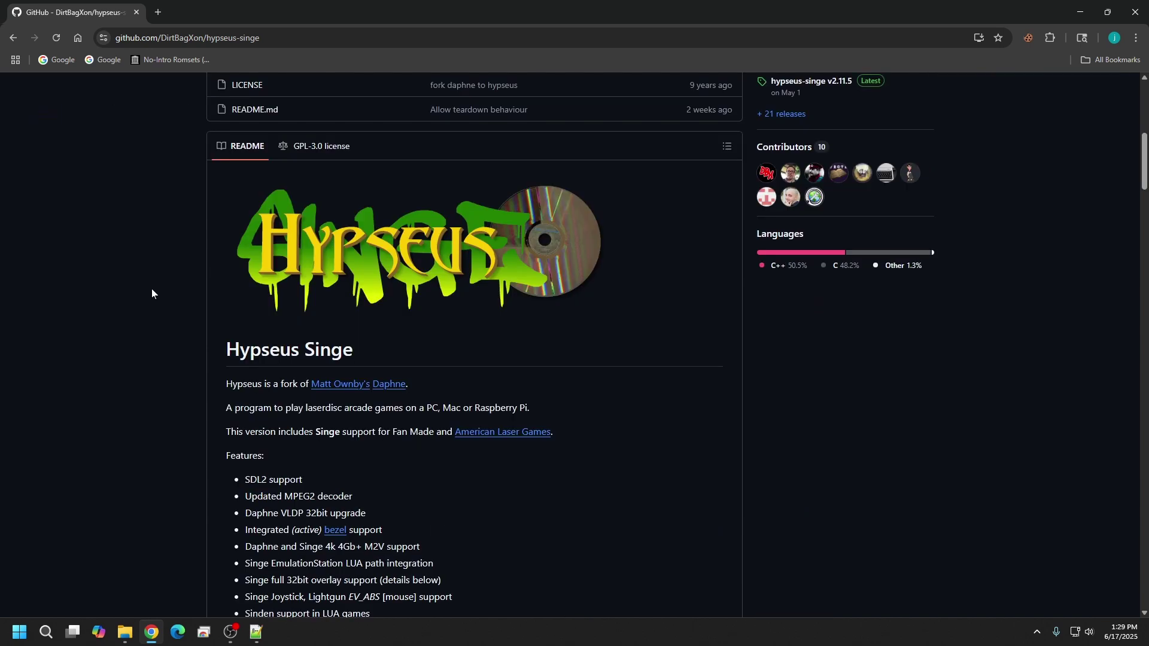
scroll(312, 212, "down", 7)
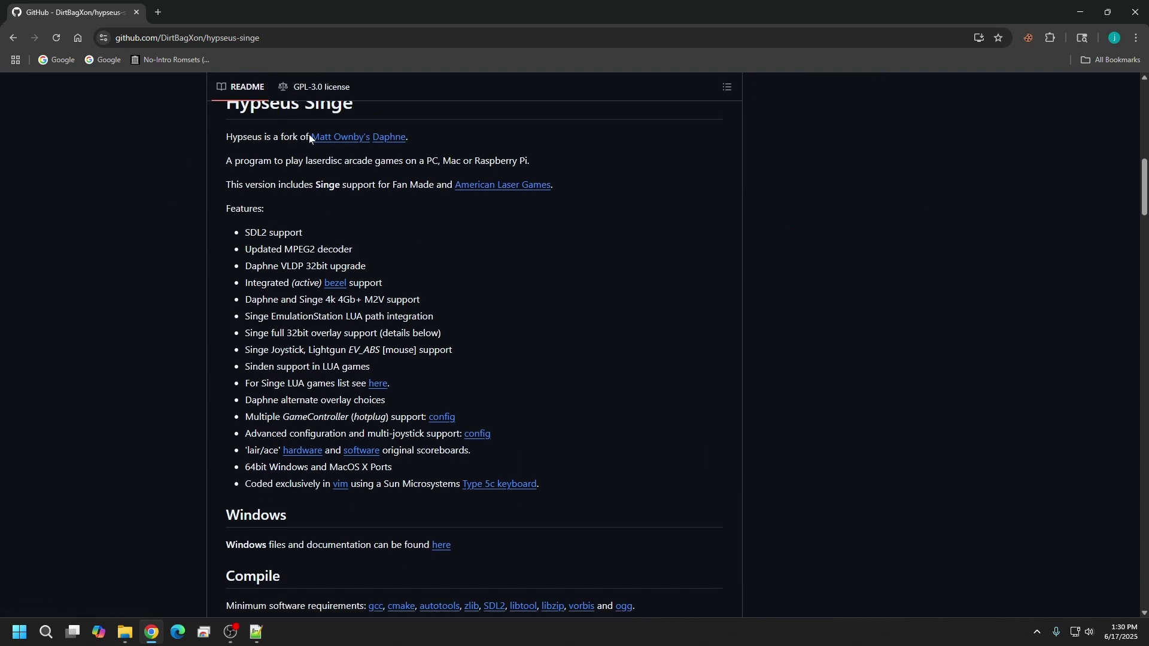
scroll(328, 329, "up", 3)
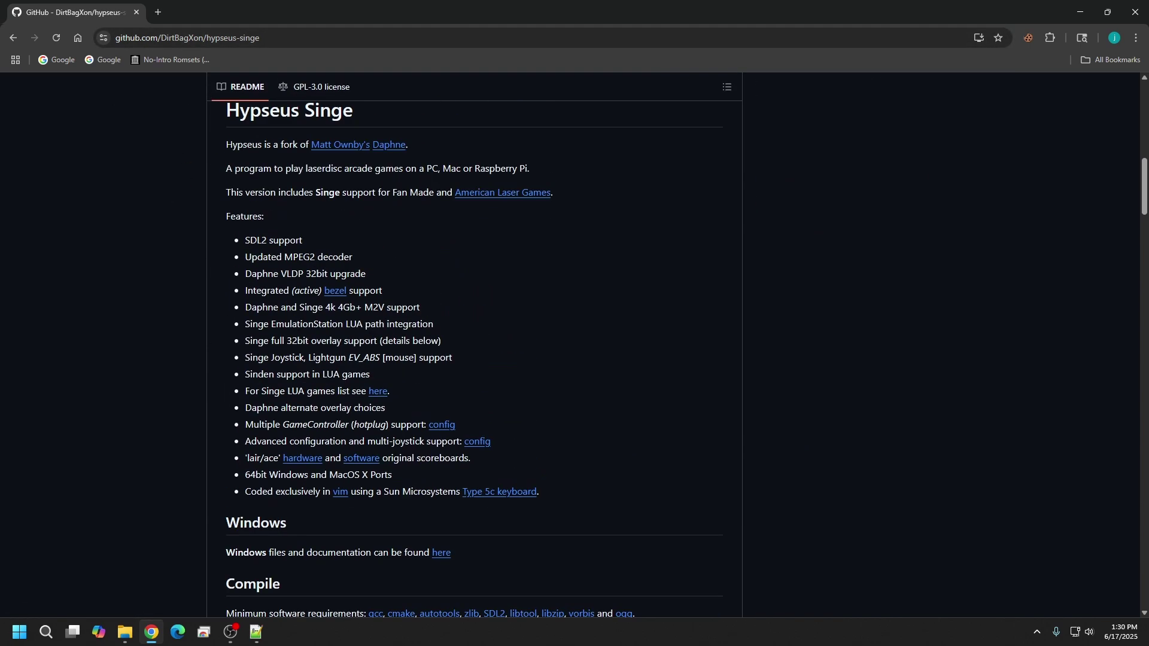
scroll(317, 333, "down", 11)
scroll(369, 327, "up", 7)
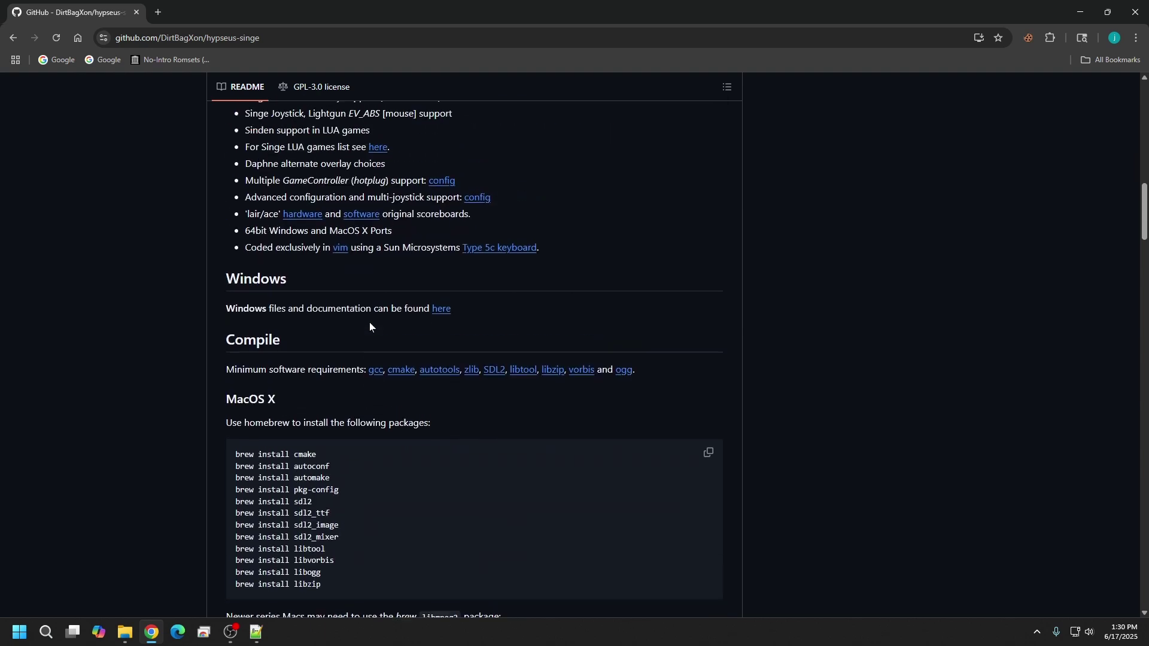
scroll(369, 322, "down", 20)
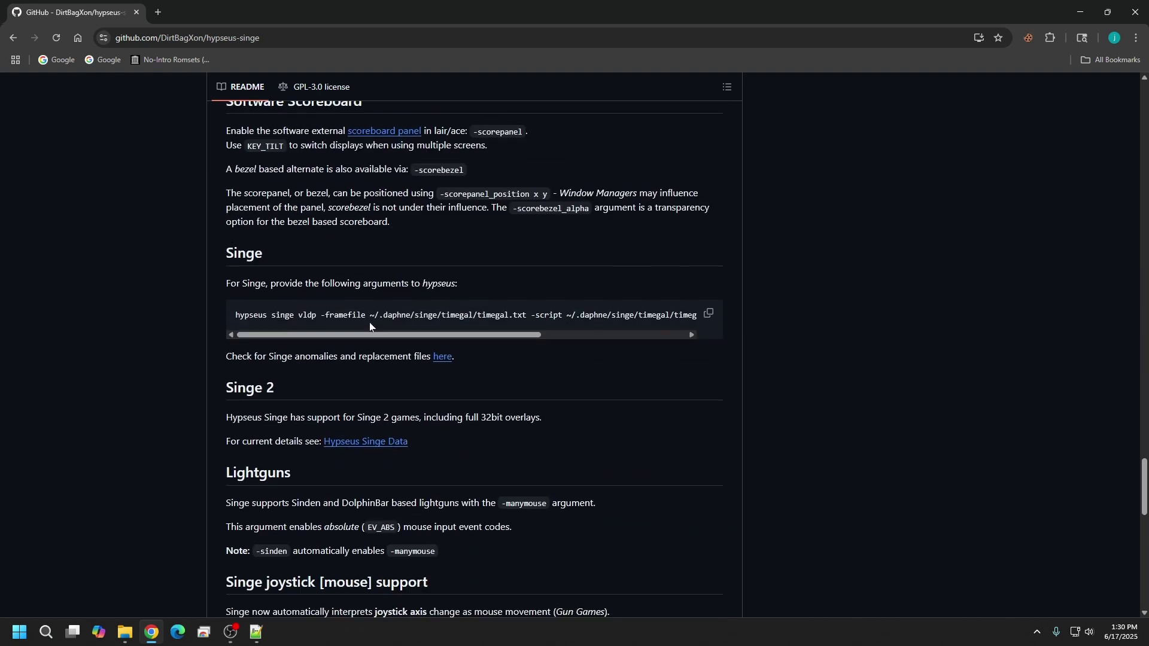
scroll(368, 322, "down", 15)
scroll(369, 322, "up", 20)
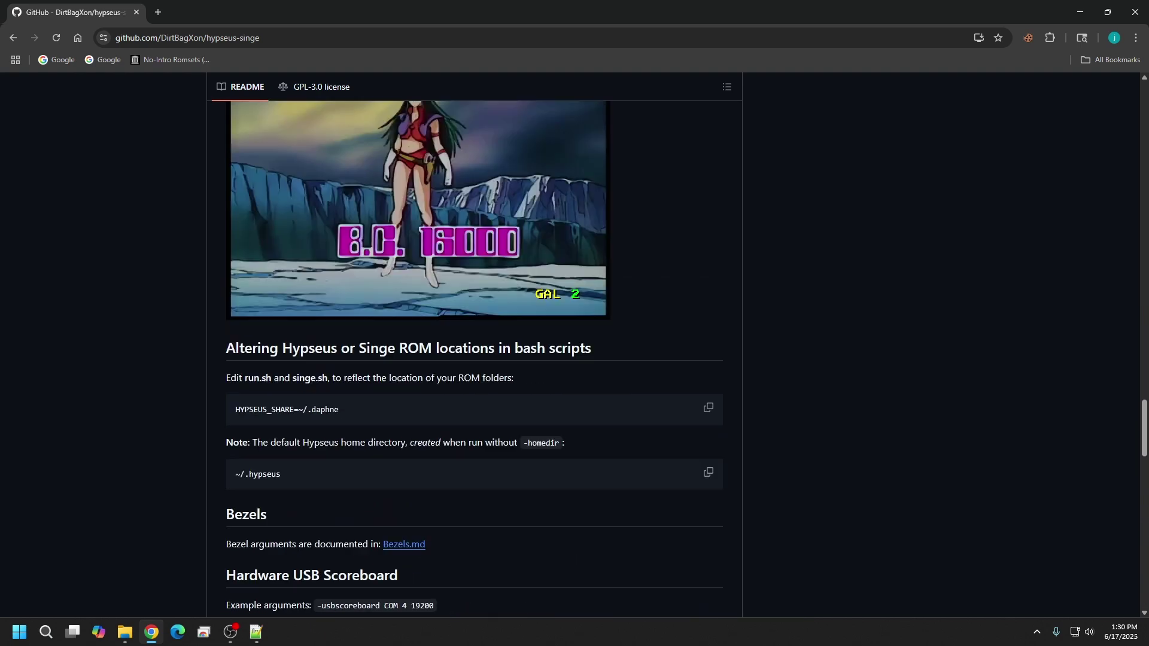
scroll(474, 359, "up", 20)
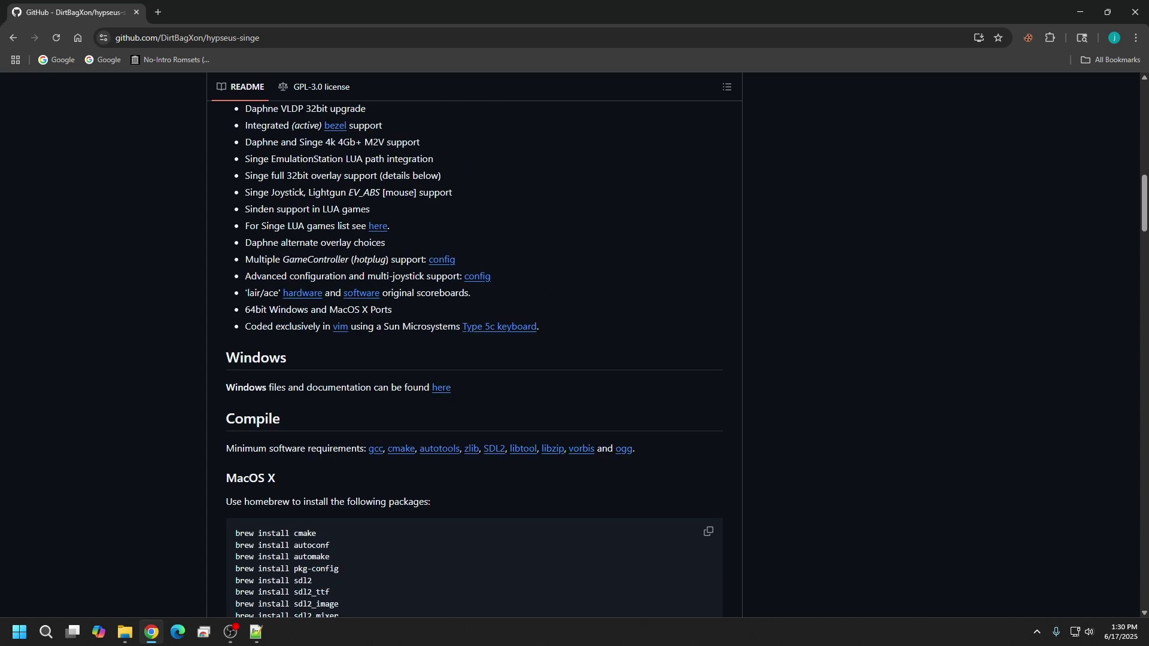
scroll(474, 359, "up", 16)
scroll(473, 358, "down", 13)
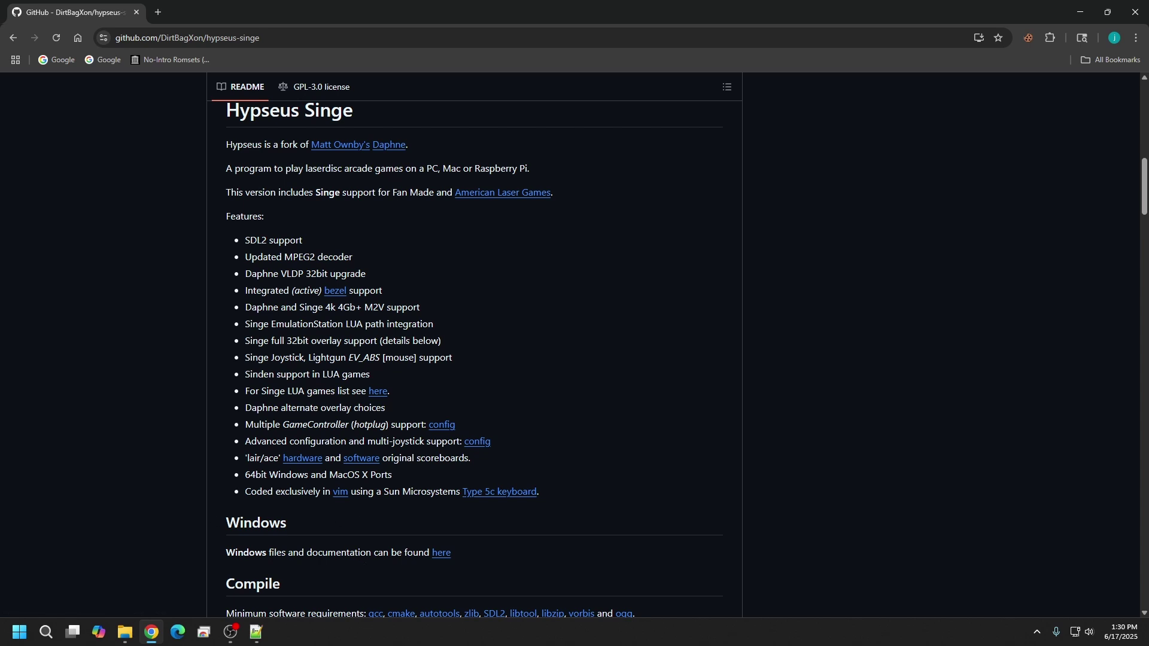
scroll(434, 407, "up", 13)
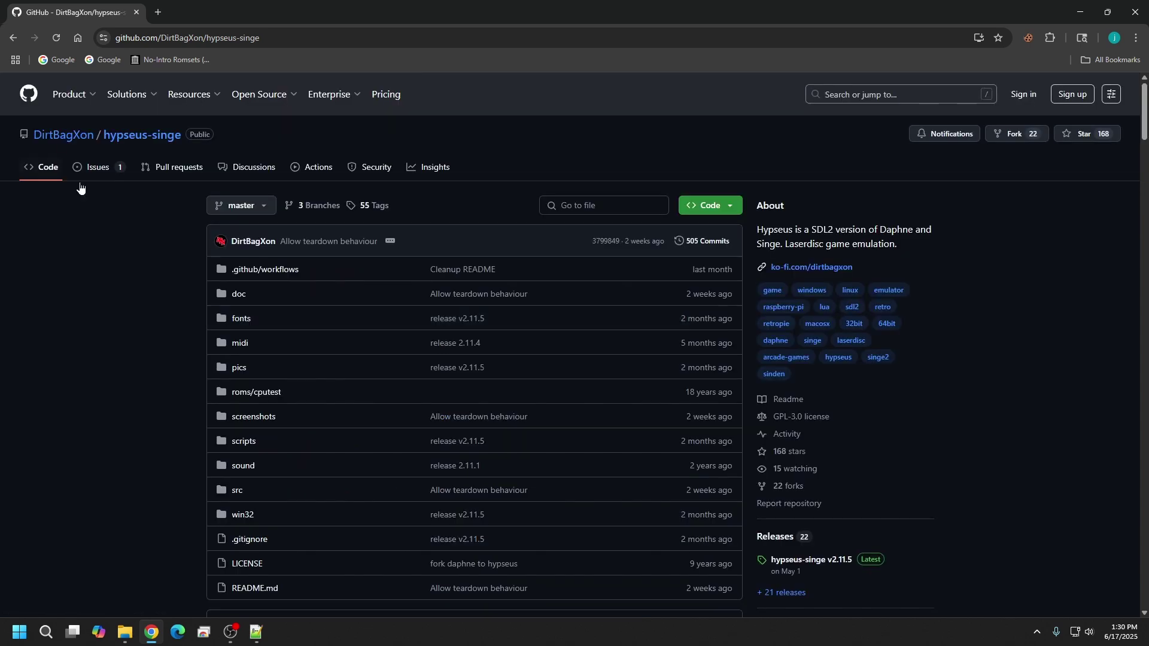
- Open the latest release, hypseus-singe v2.11.5, and view its release notes
mouse_move(176, 97)
scroll(931, 508, "down", 3)
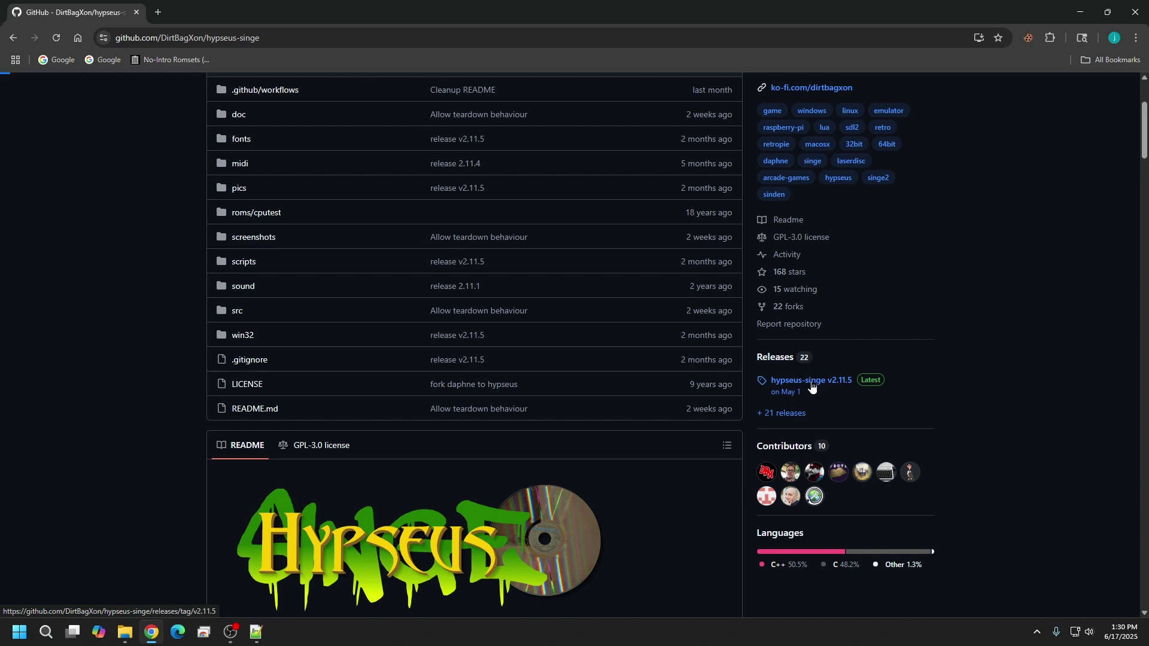
scroll(352, 270, "down", 6)
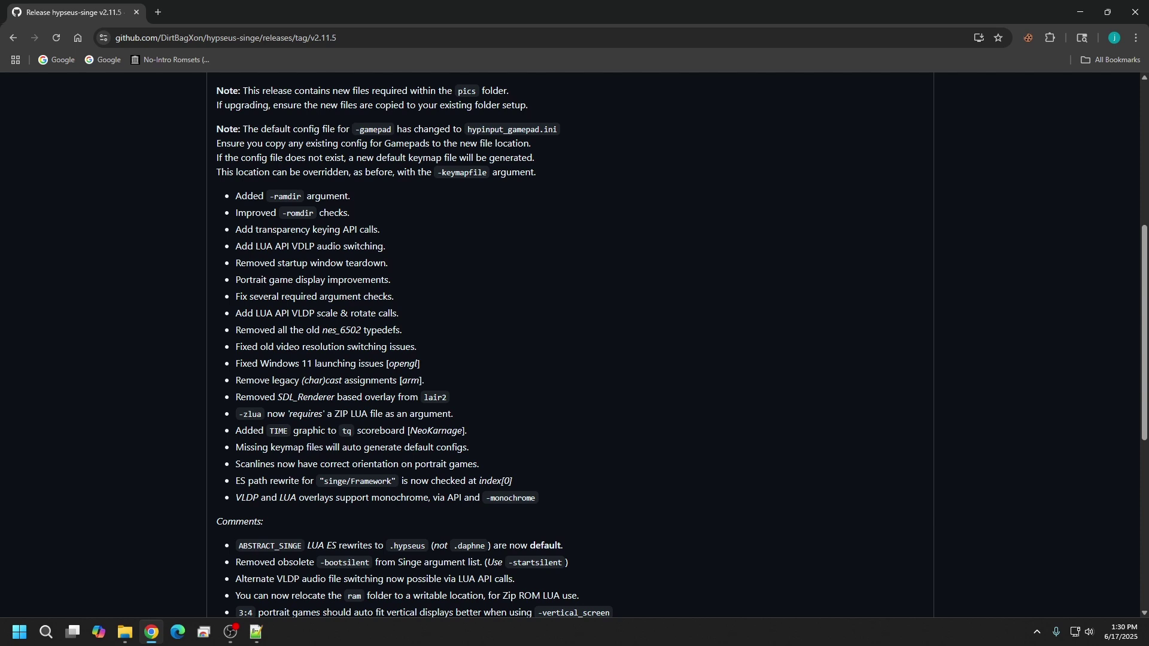
- Download Hypseus.Singe-v2.11.5-win64.zip, windows-batch-files-v2.11.5.zip and the zipped source code from the release assets
scroll(368, 506, "down", 4)
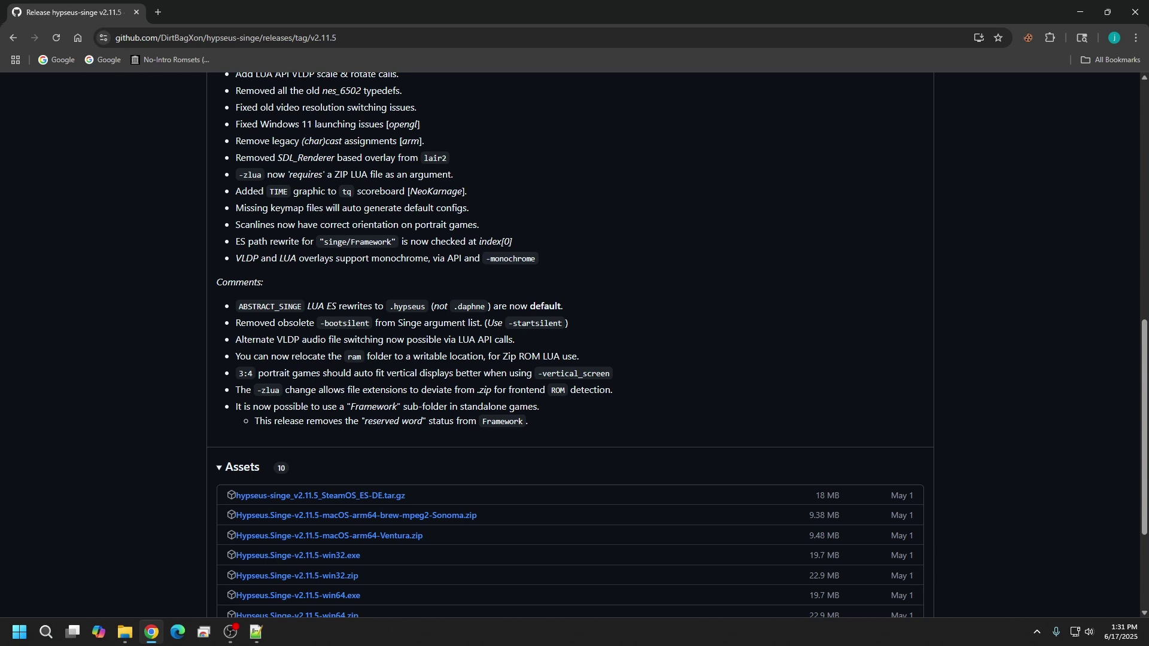
scroll(709, 214, "down", 3)
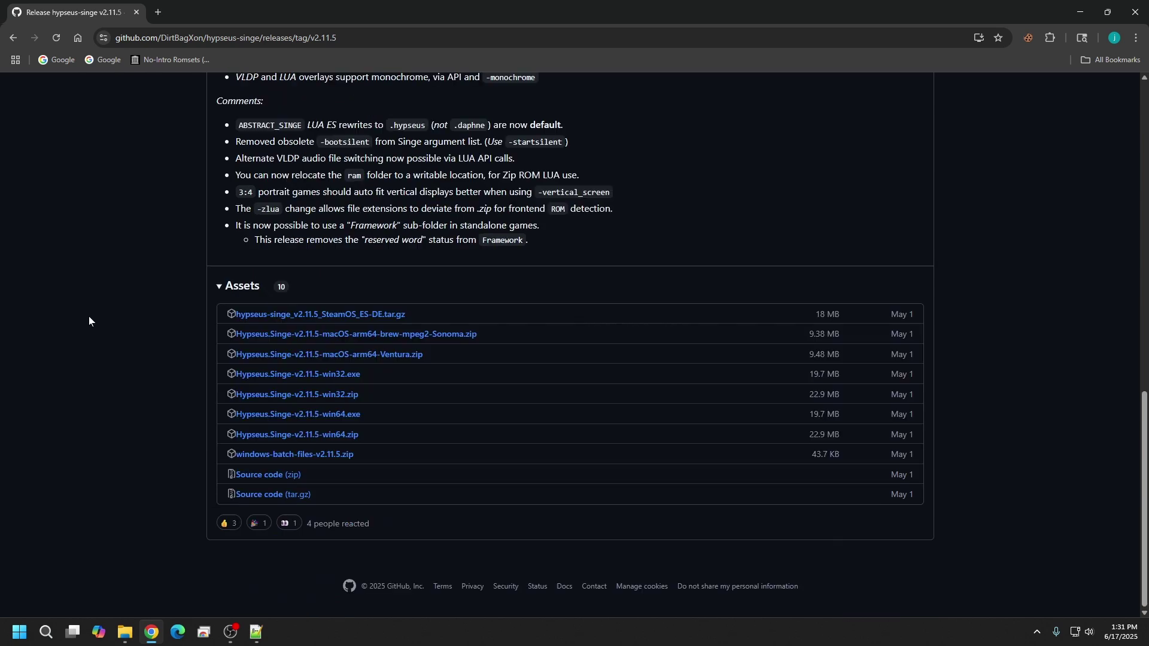
left_click(325, 441)
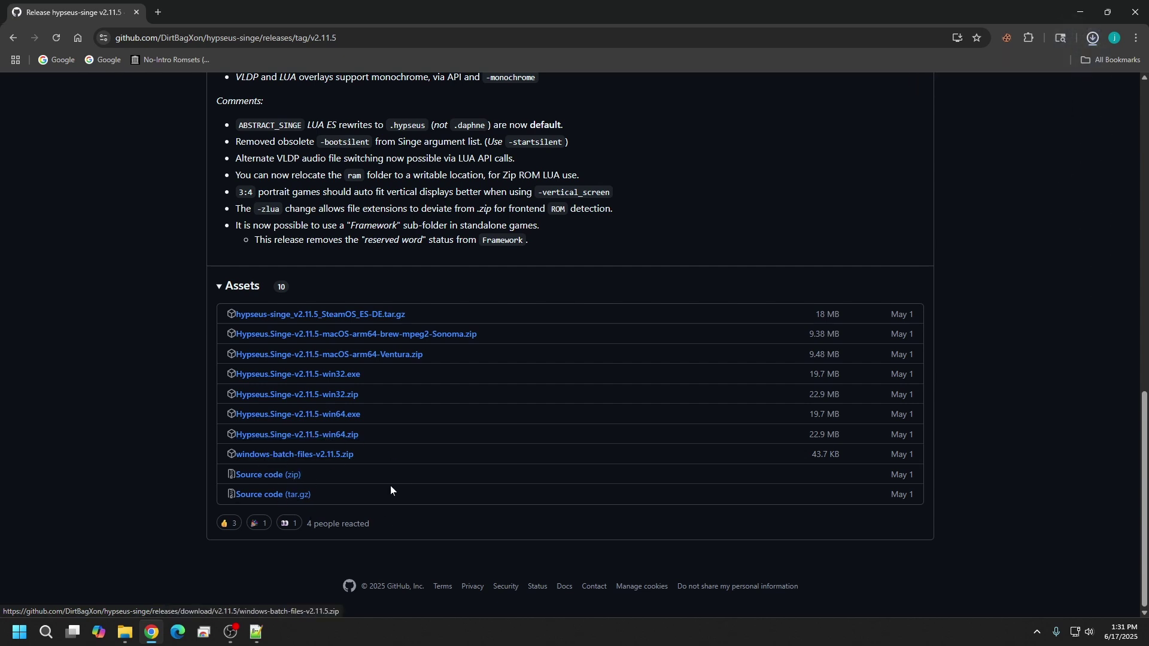
left_click(273, 479)
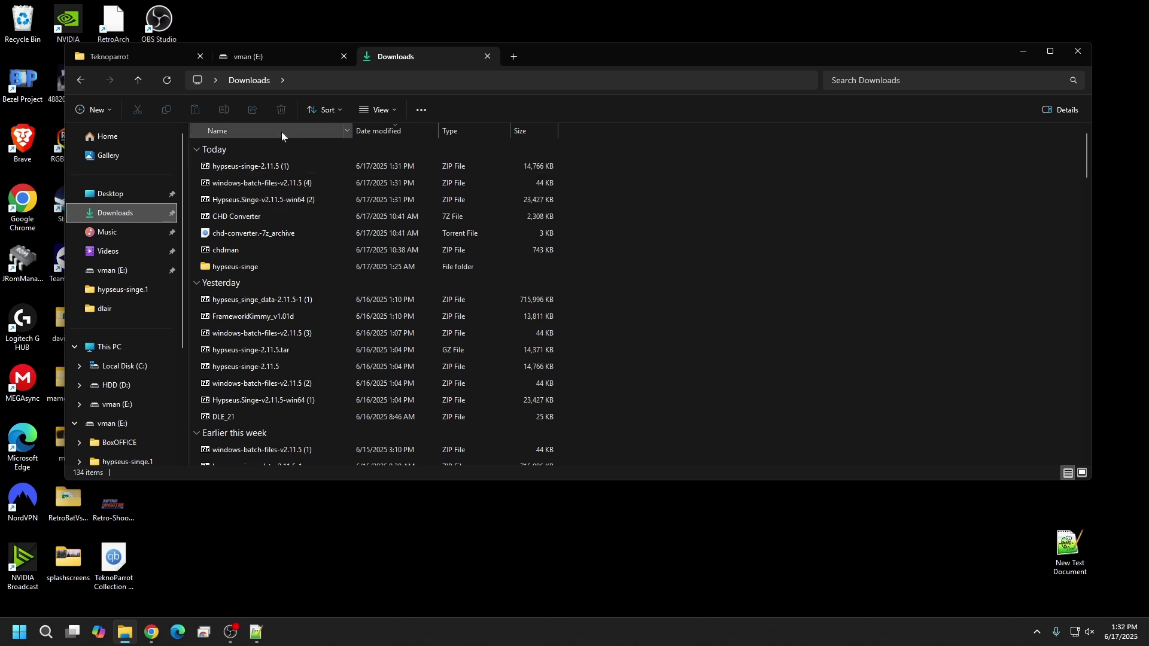
- Extract the hypseus-singe-2.11.5 folder from the downloaded source archive to the vman (E:) drive and open it
double_click(273, 170)
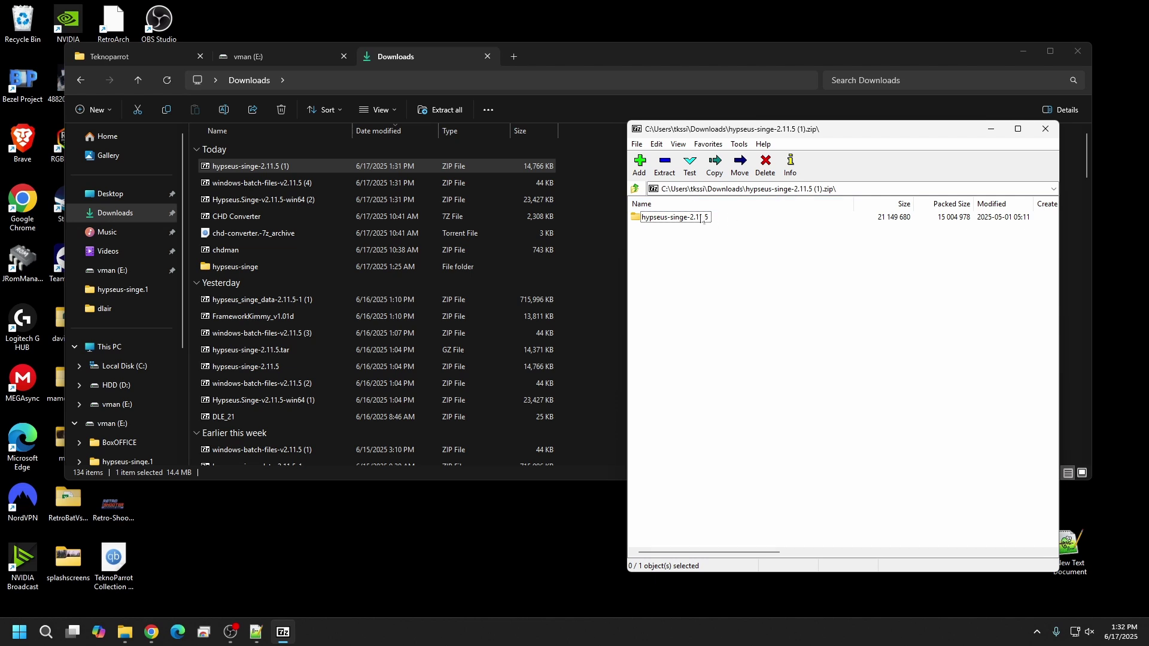
key("alt+v")
left_click(643, 277)
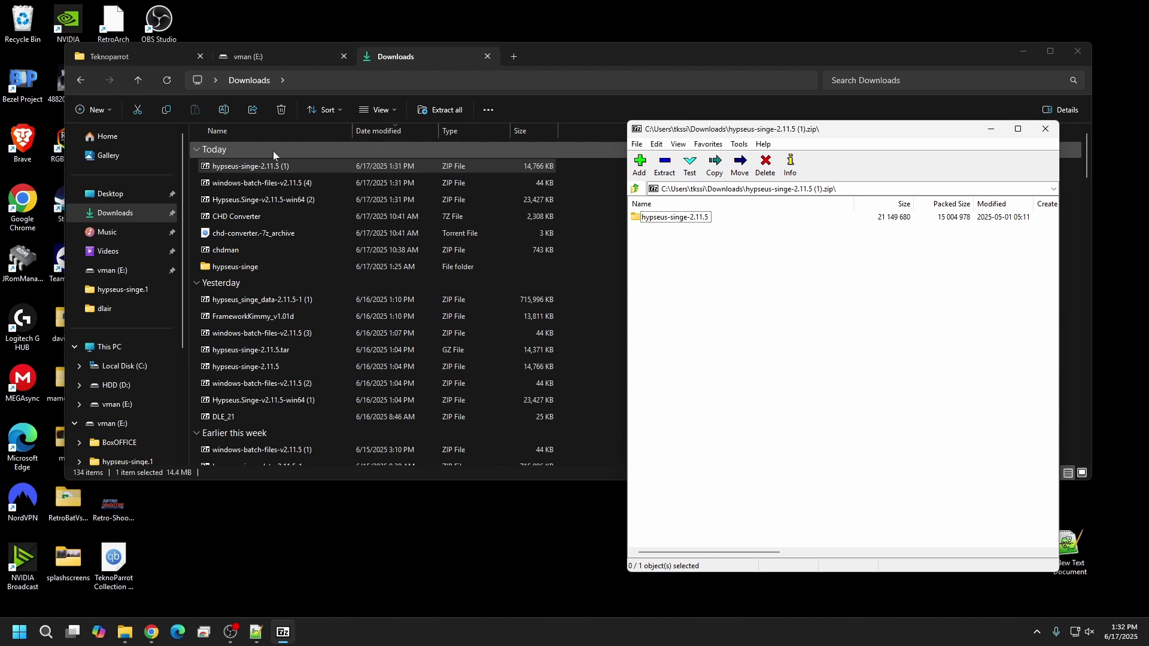
left_click(318, 54)
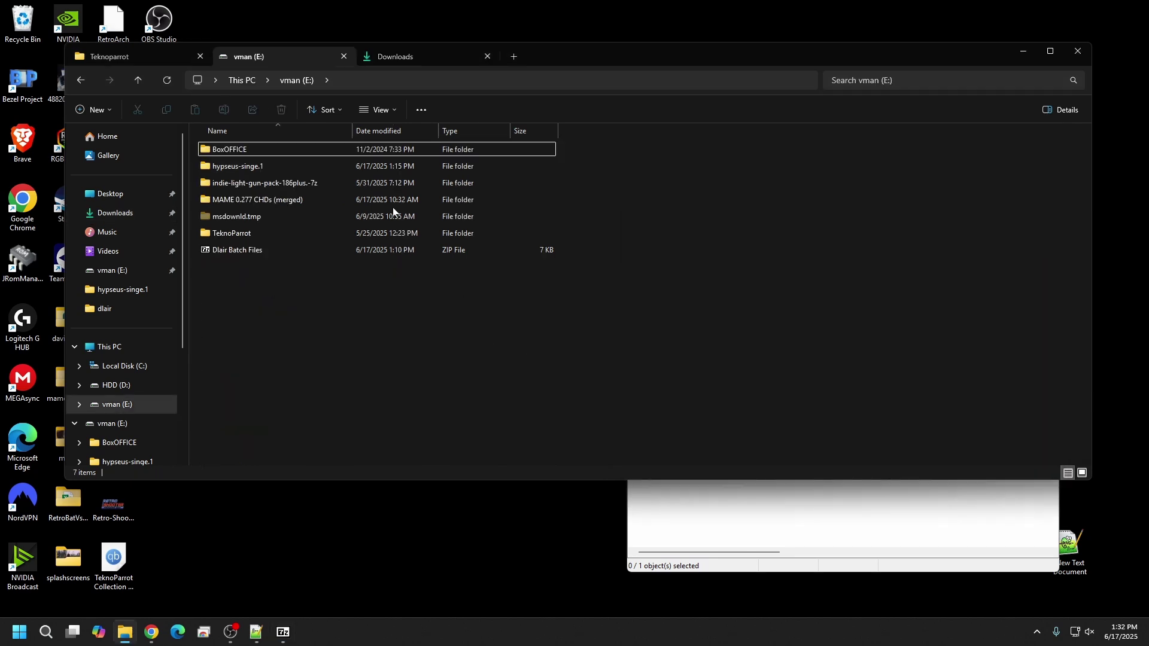
left_click(761, 546)
left_click_drag(667, 217, 289, 274)
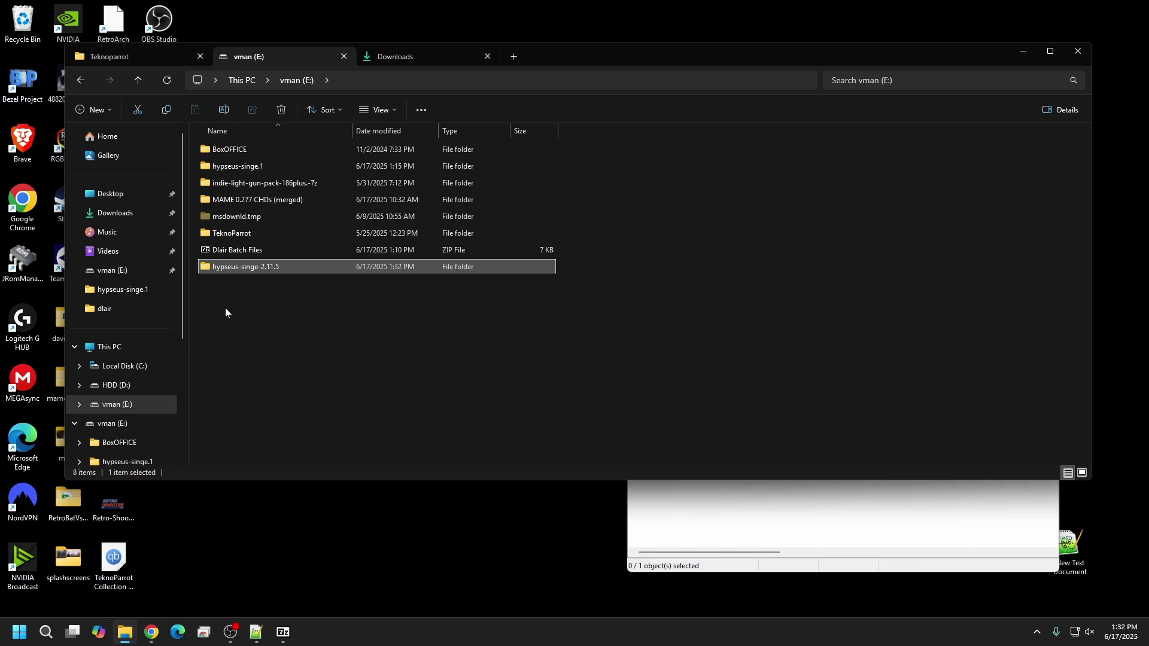
double_click(234, 264)
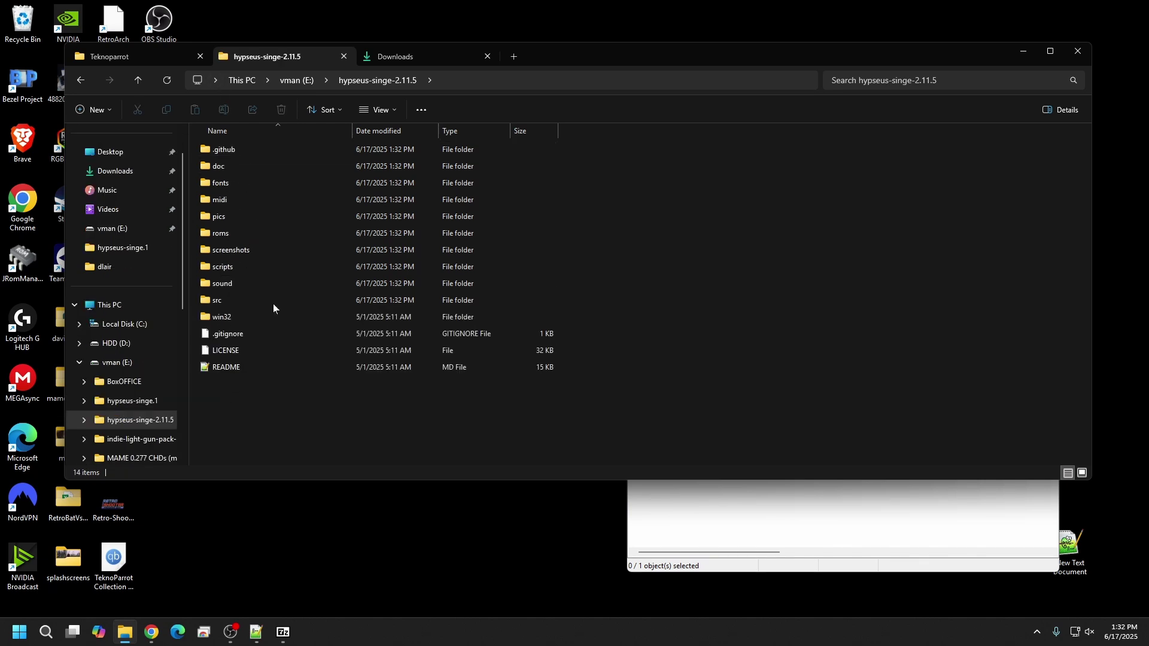
- Open the windows-batch-files-v2.11.5 (4) archive from Downloads and look through its list of batch files
left_click(413, 58)
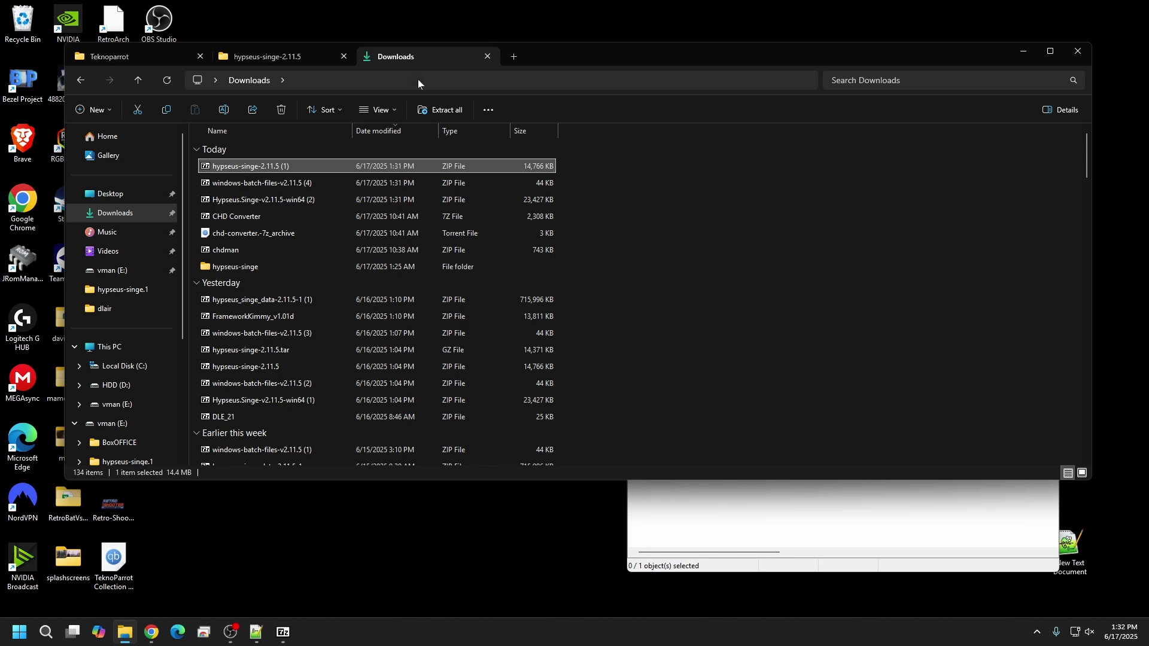
left_click(301, 184)
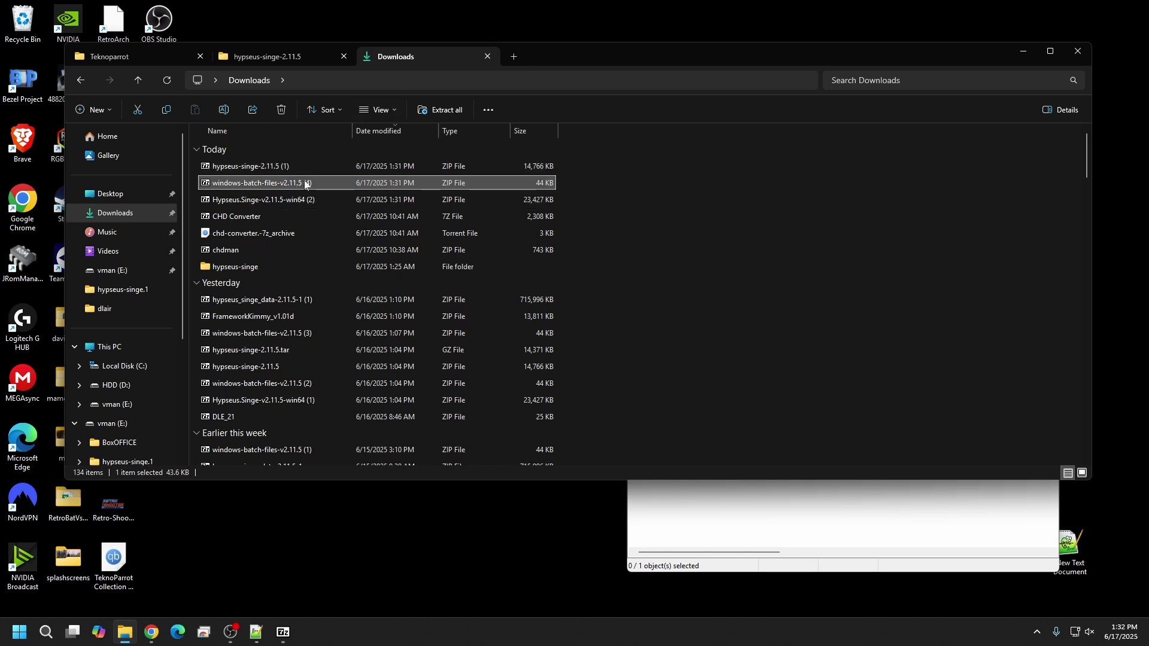
double_click(305, 184)
scroll(709, 254, "down", 8)
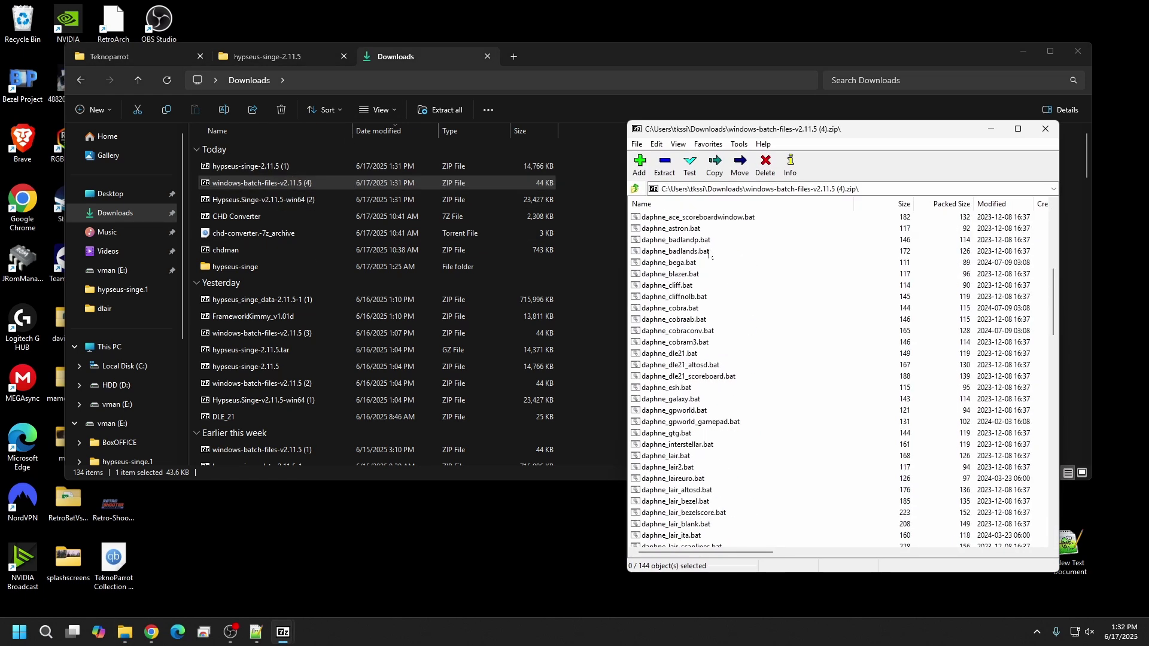
scroll(710, 254, "down", 20)
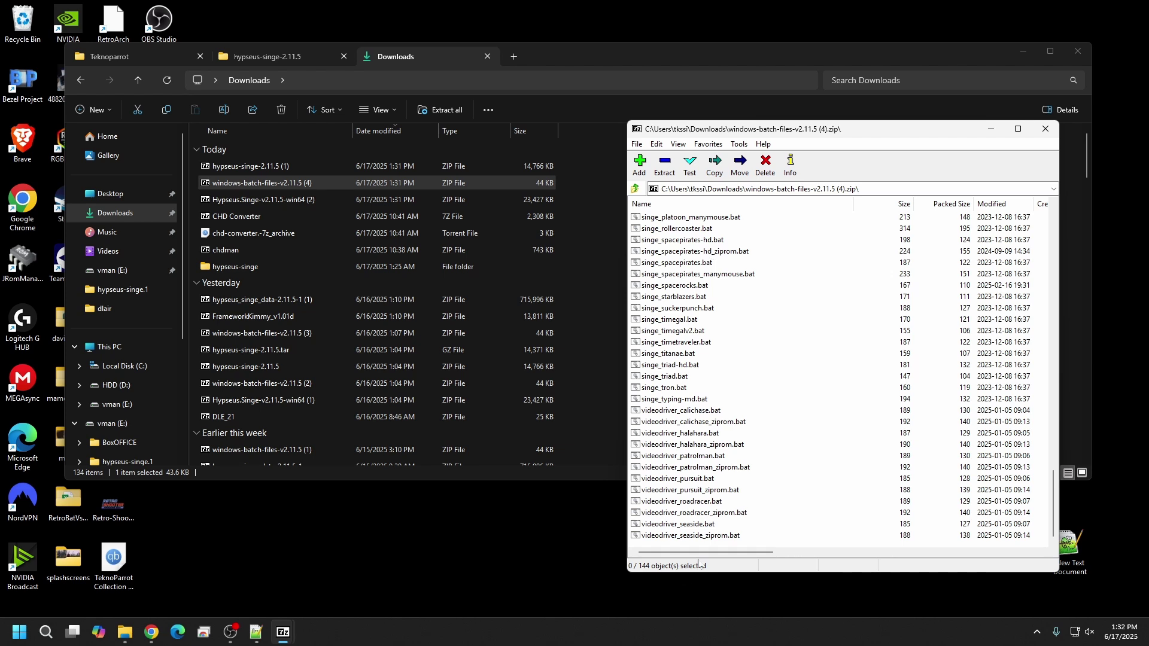
scroll(724, 392, "up", 20)
key("alt+v")
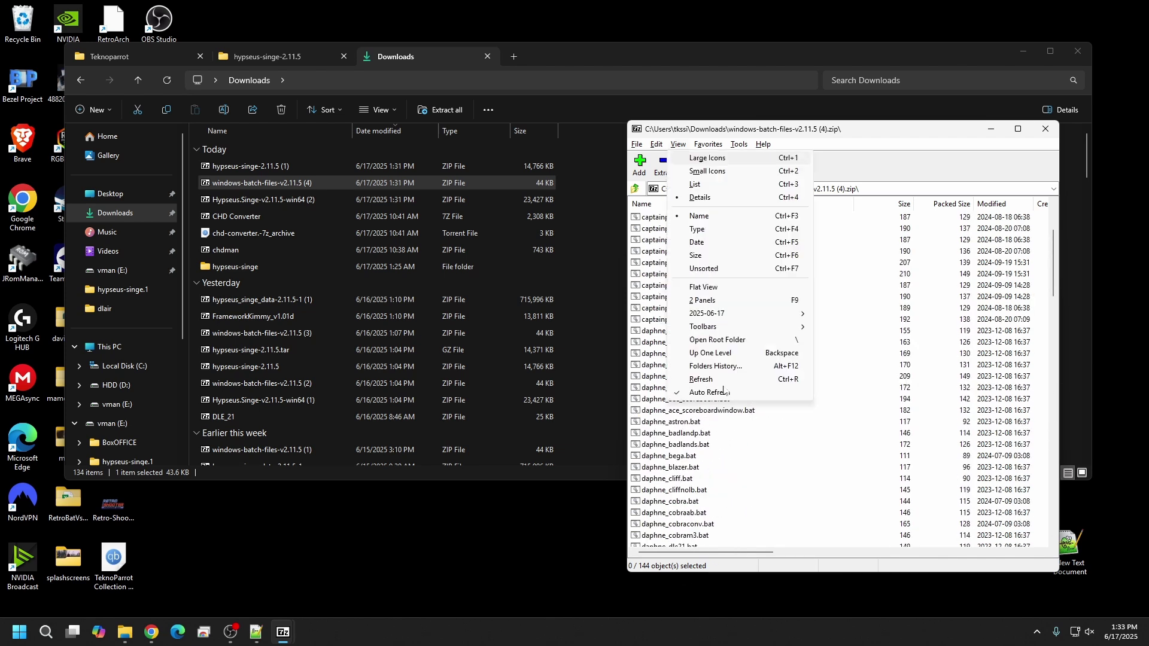
left_click(858, 333)
scroll(742, 364, "up", 4)
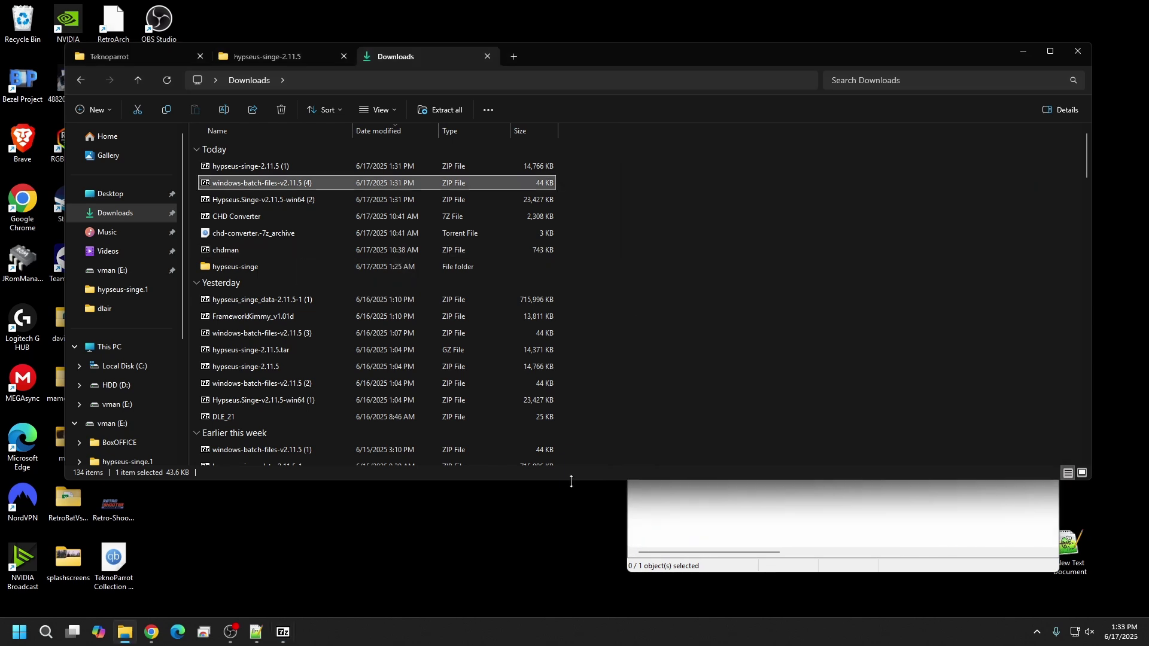
- Close the source code archive and open the Hypseus Singe folder inside the downloaded Hypseus.Singe-v2.11.5-win64 (2) archive
left_click(867, 568)
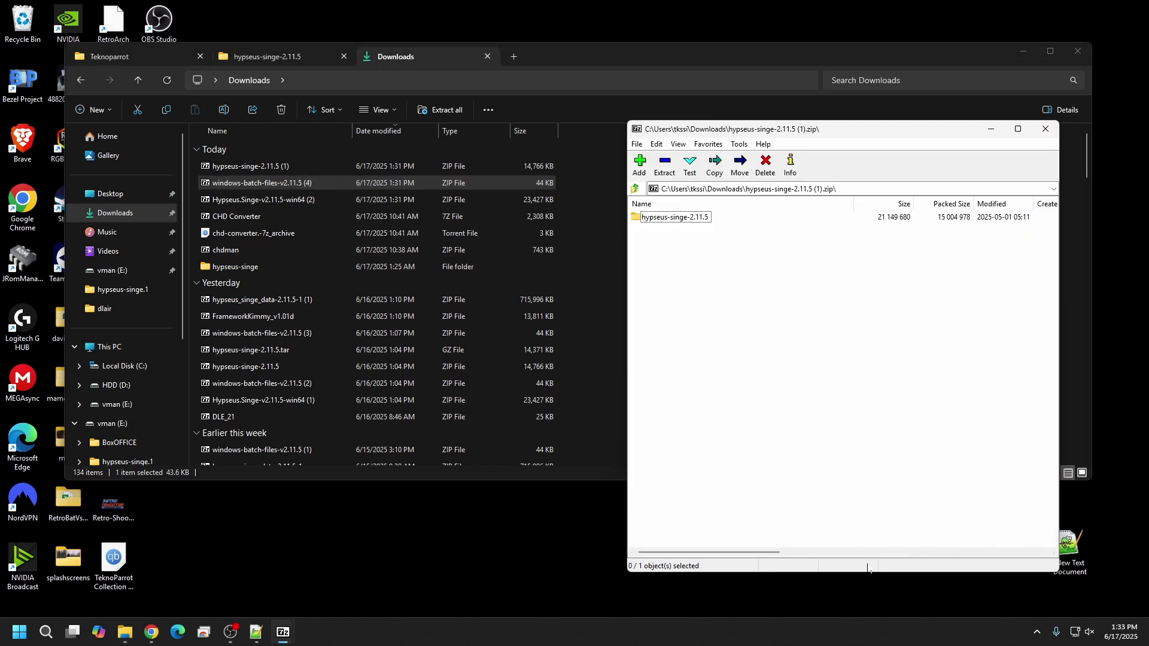
left_click(1045, 128)
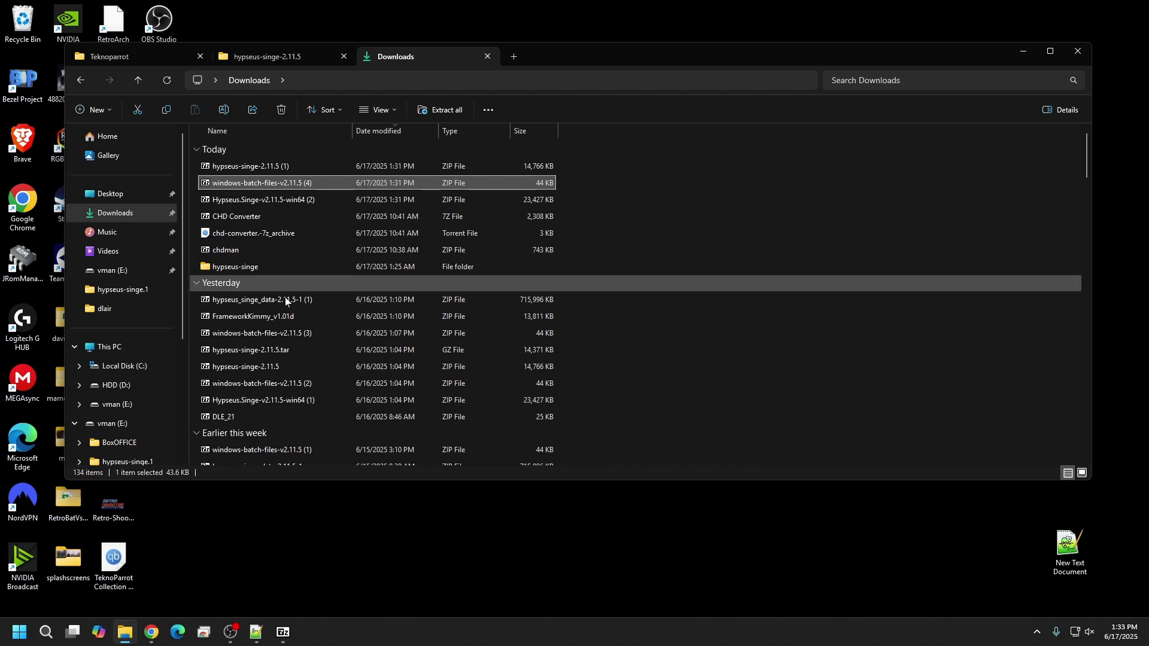
left_click(282, 200)
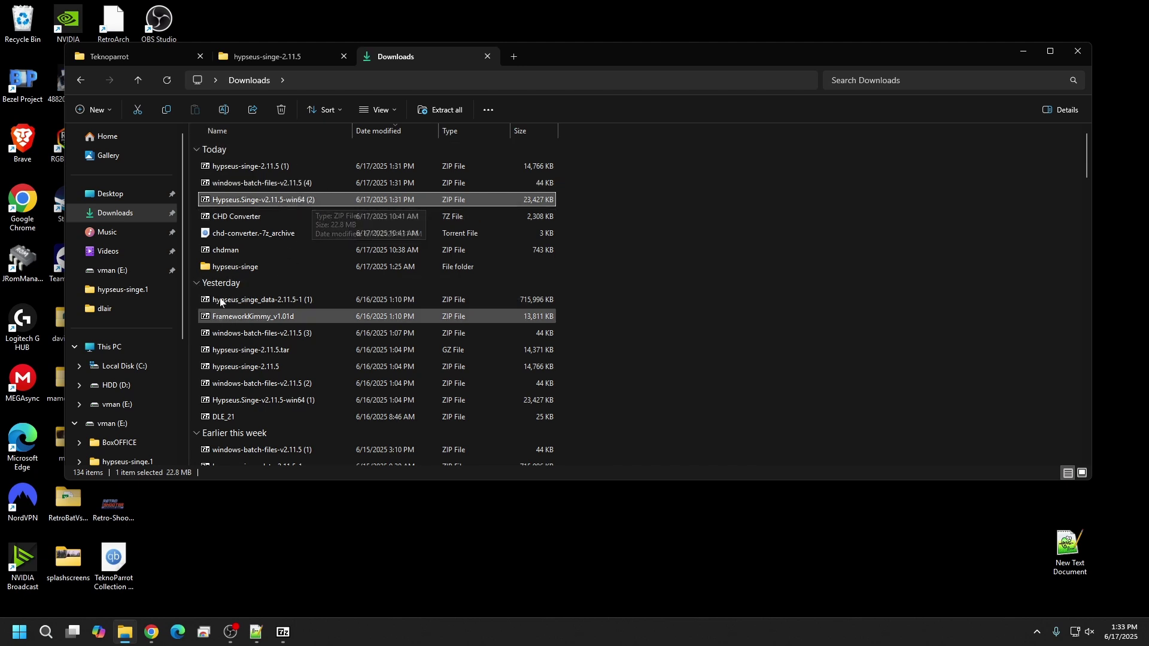
double_click(276, 200)
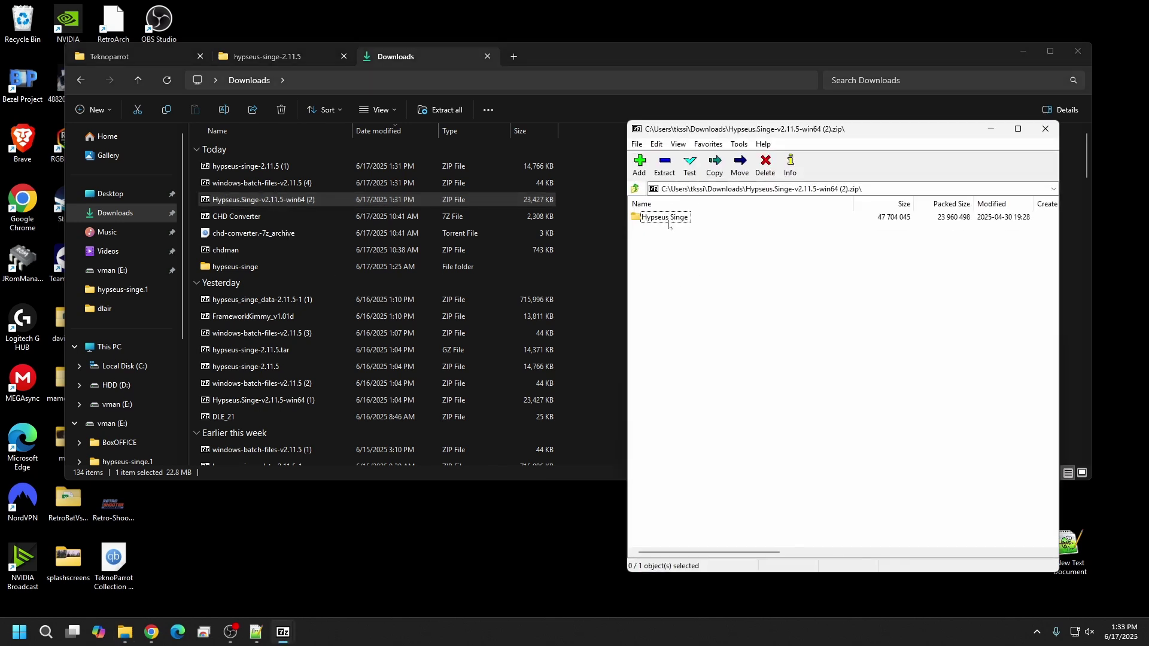
double_click(664, 217)
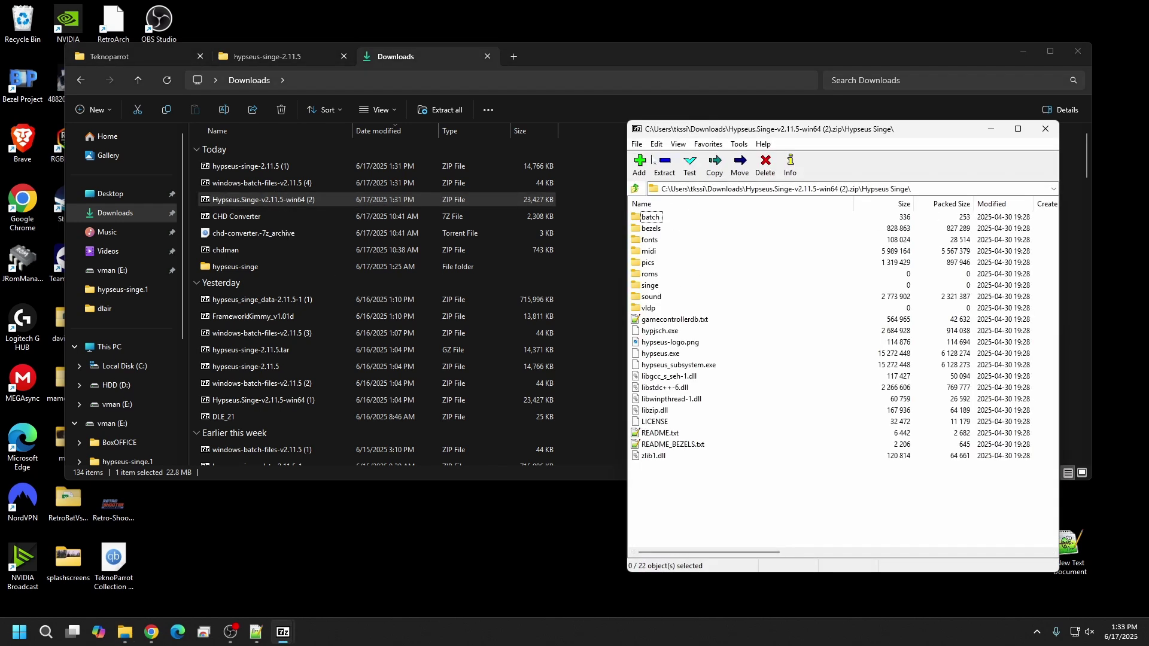
- Copy everything from the archive's Hypseus Singe folder into hypseus-singe-2.11.5 on the E: drive, replacing files with the same names
left_click(254, 57)
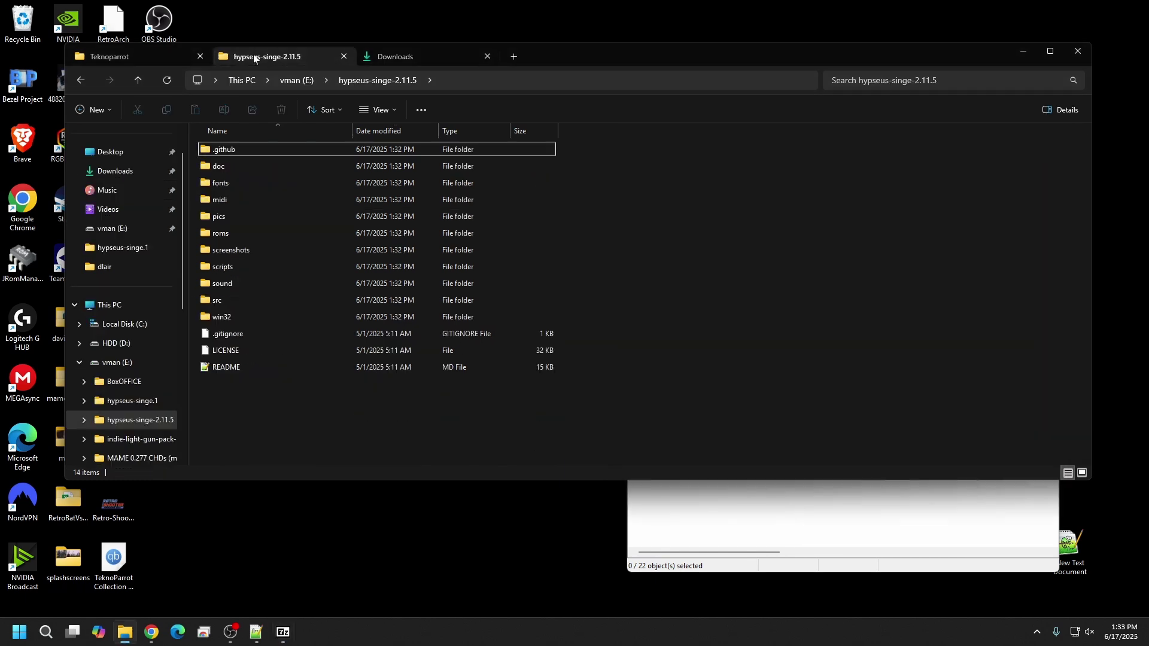
left_click(786, 572)
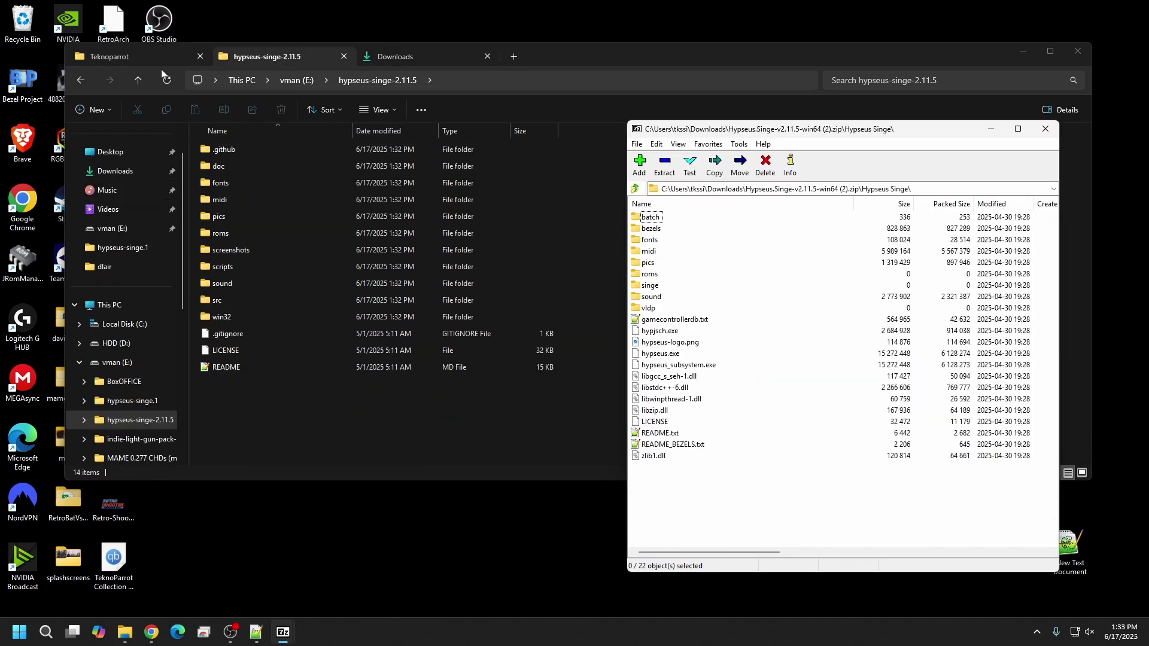
left_click(436, 50)
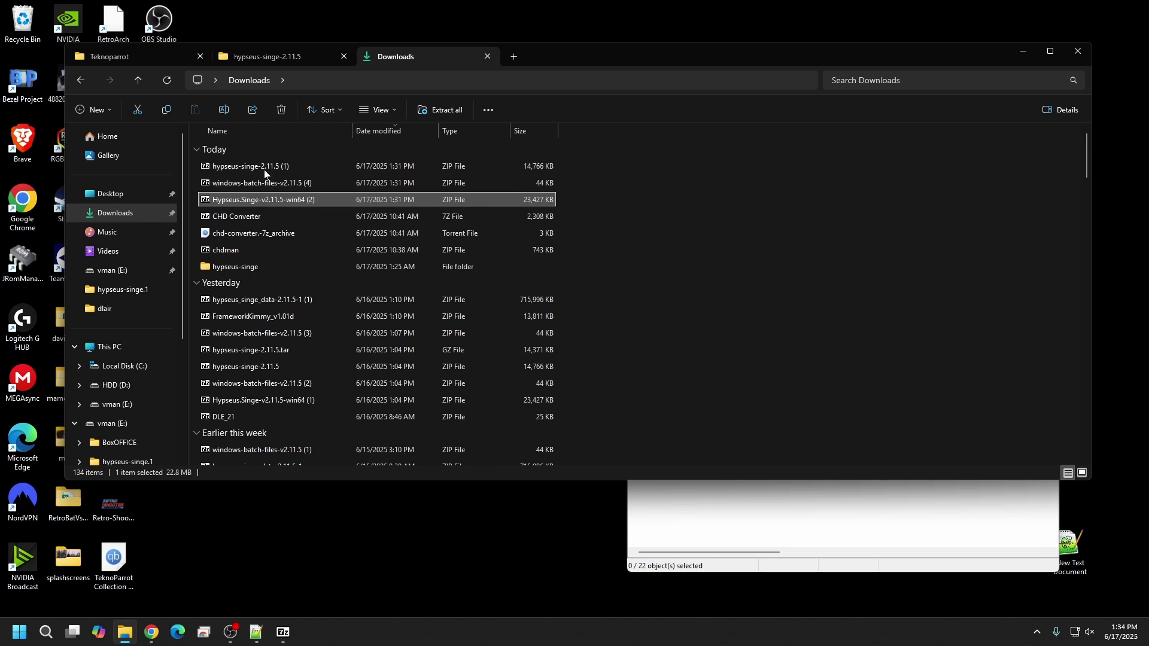
left_click(292, 54)
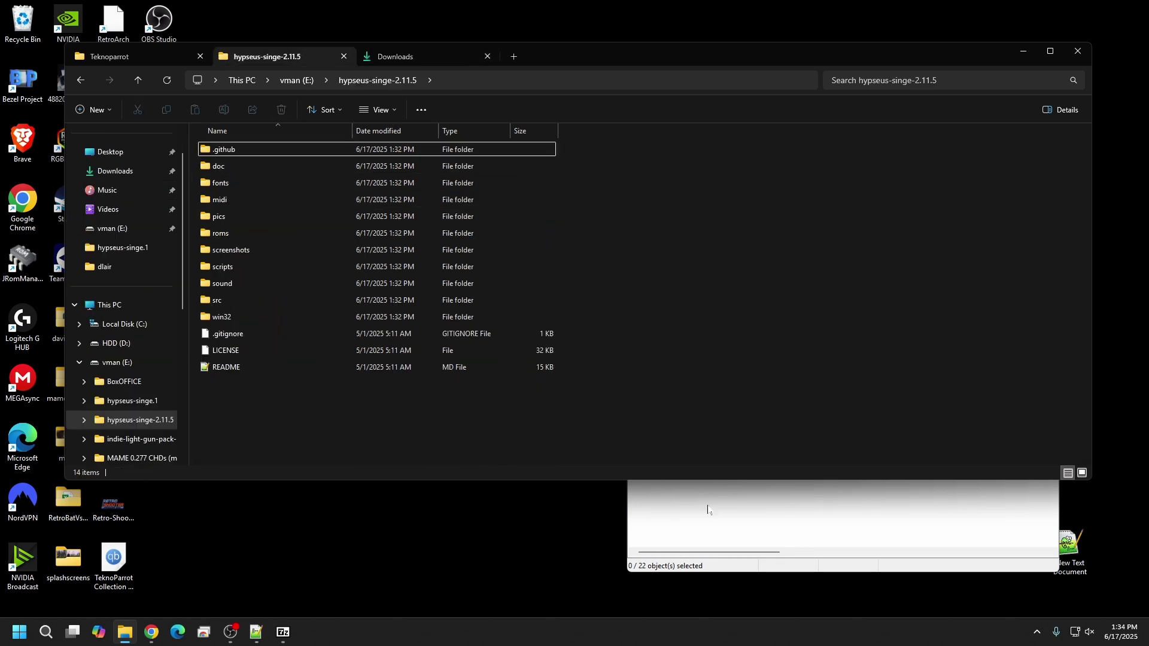
left_click(720, 565)
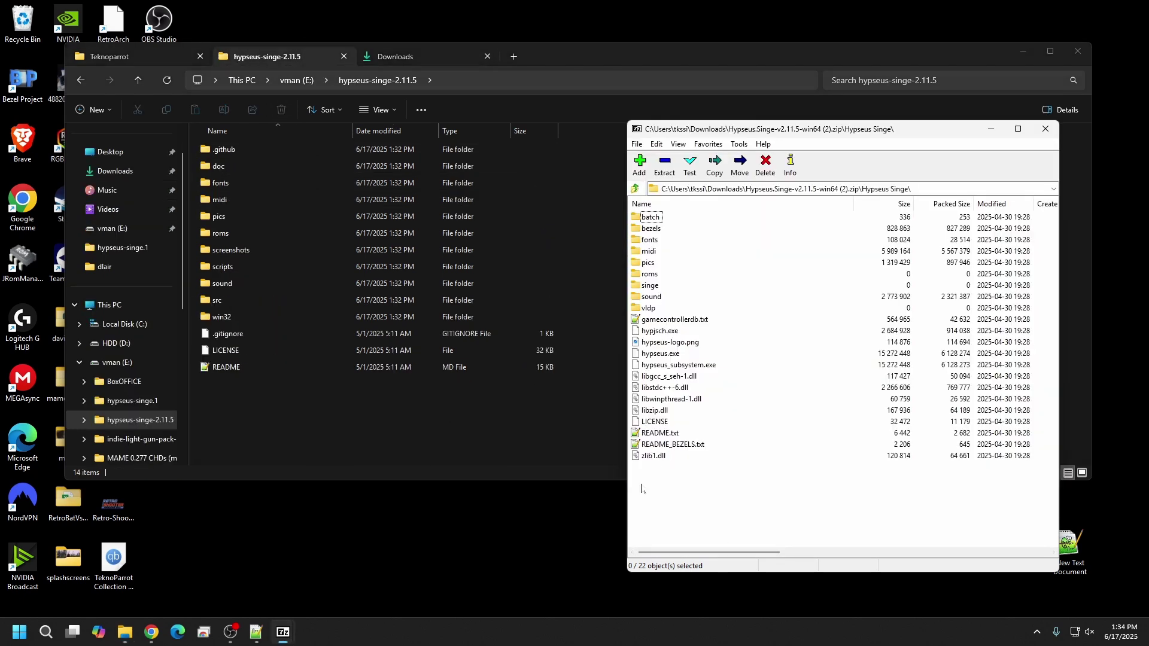
left_click_drag(640, 484, 674, 172)
left_click_drag(650, 351, 332, 410)
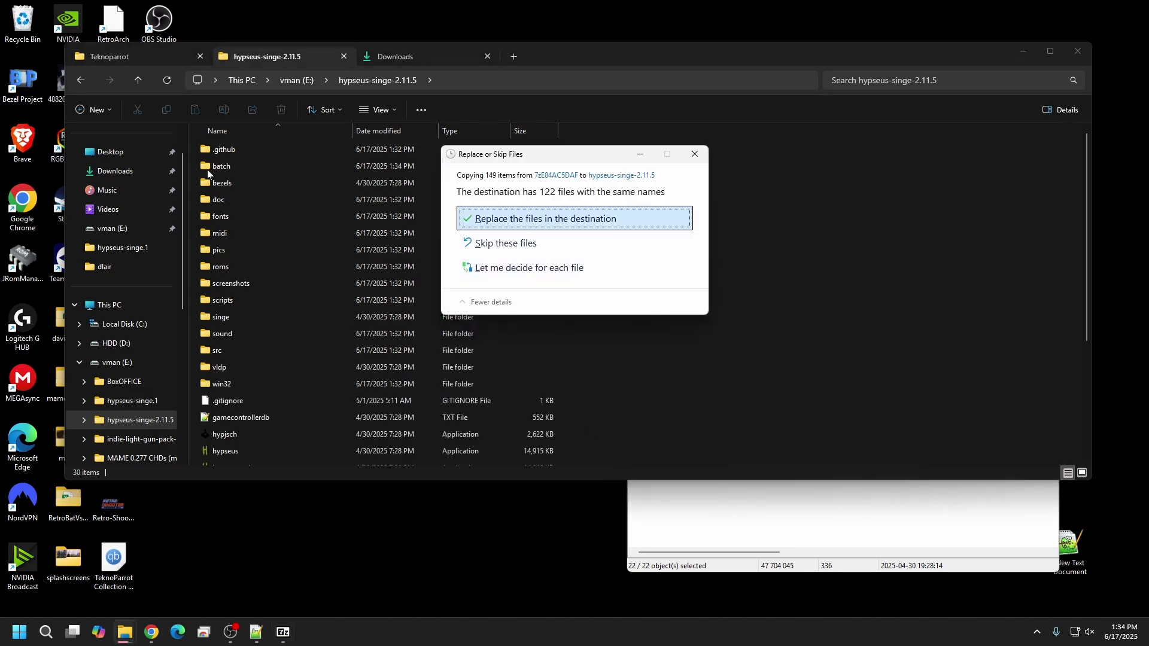
left_click(521, 219)
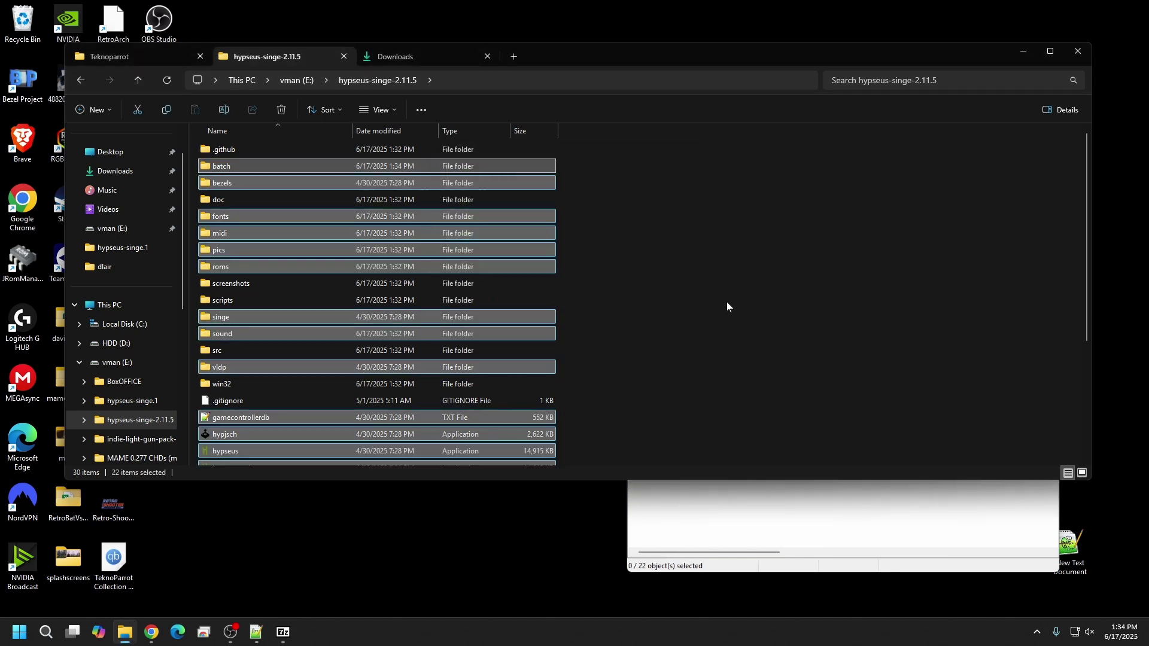
- Check the copied files in the hypseus-singe-2.11.5 folder and close the win64 archive
left_click(726, 306)
scroll(352, 300, "down", 4)
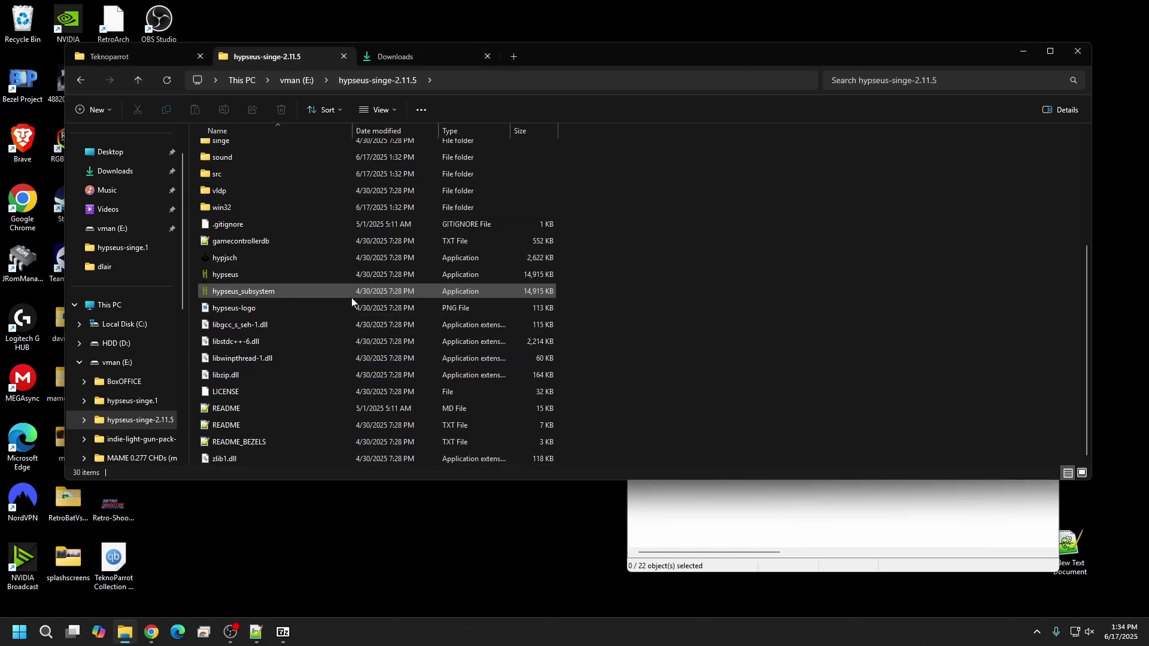
left_click(769, 538)
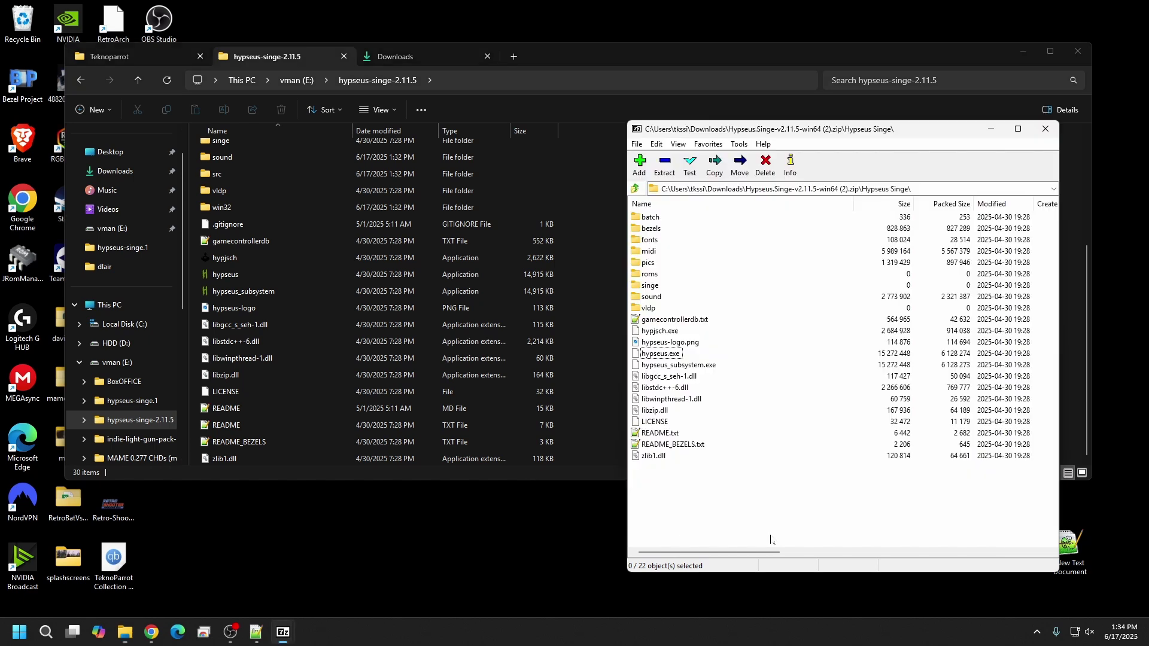
key("alt+v")
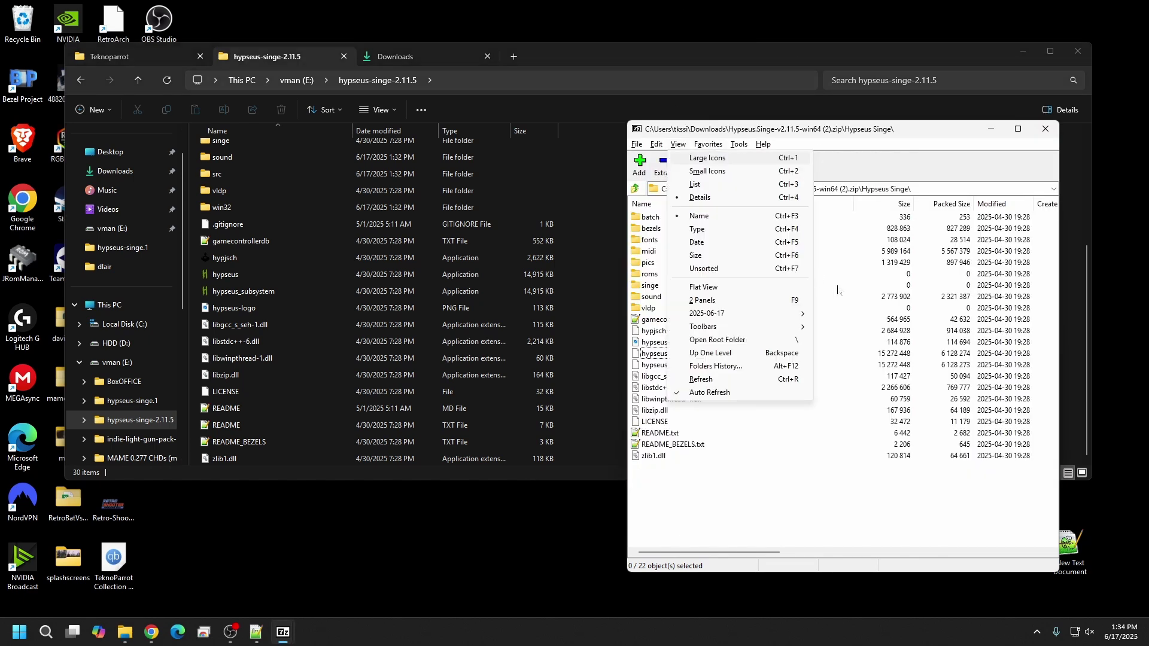
left_click(890, 170)
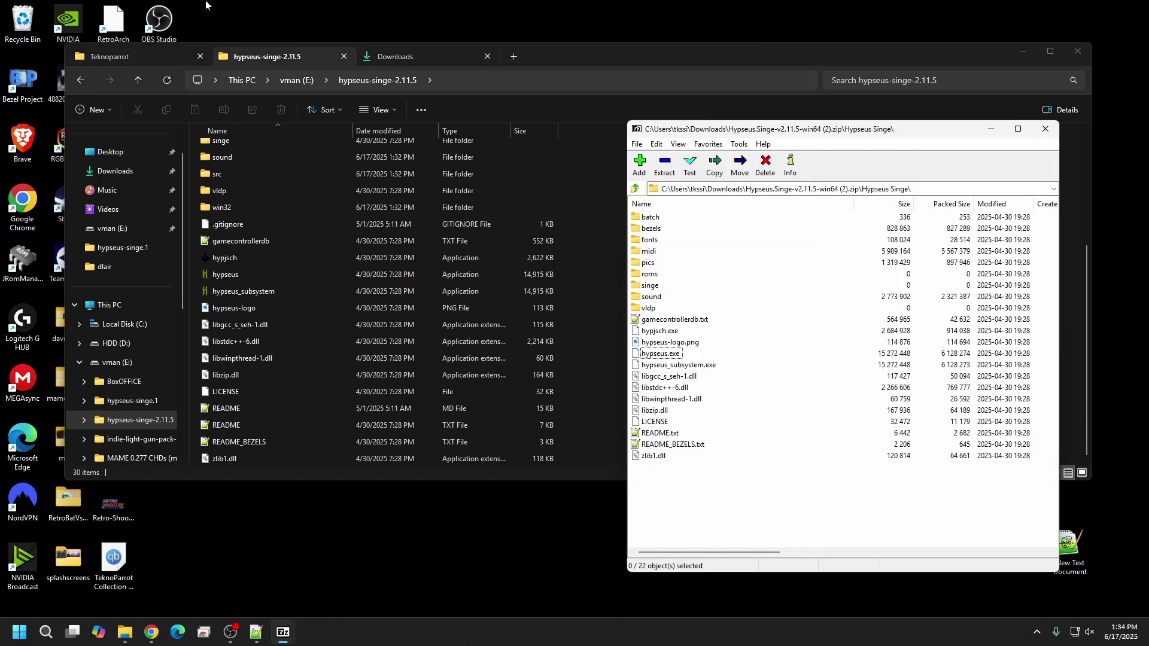
left_click(1042, 132)
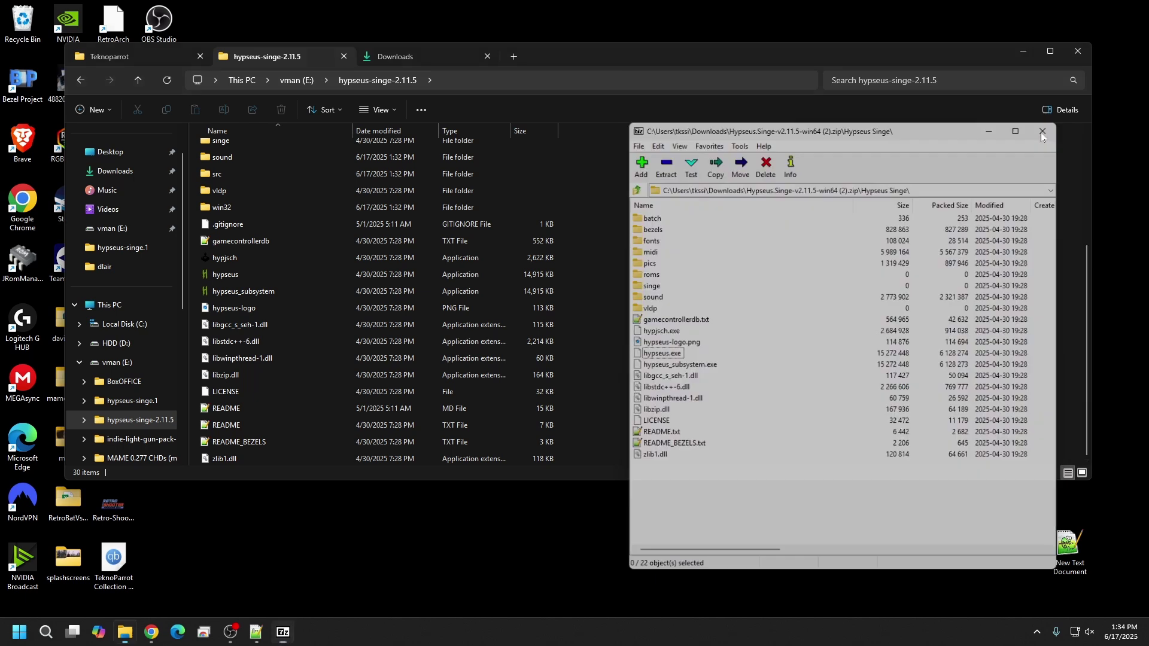
scroll(367, 368, "up", 4)
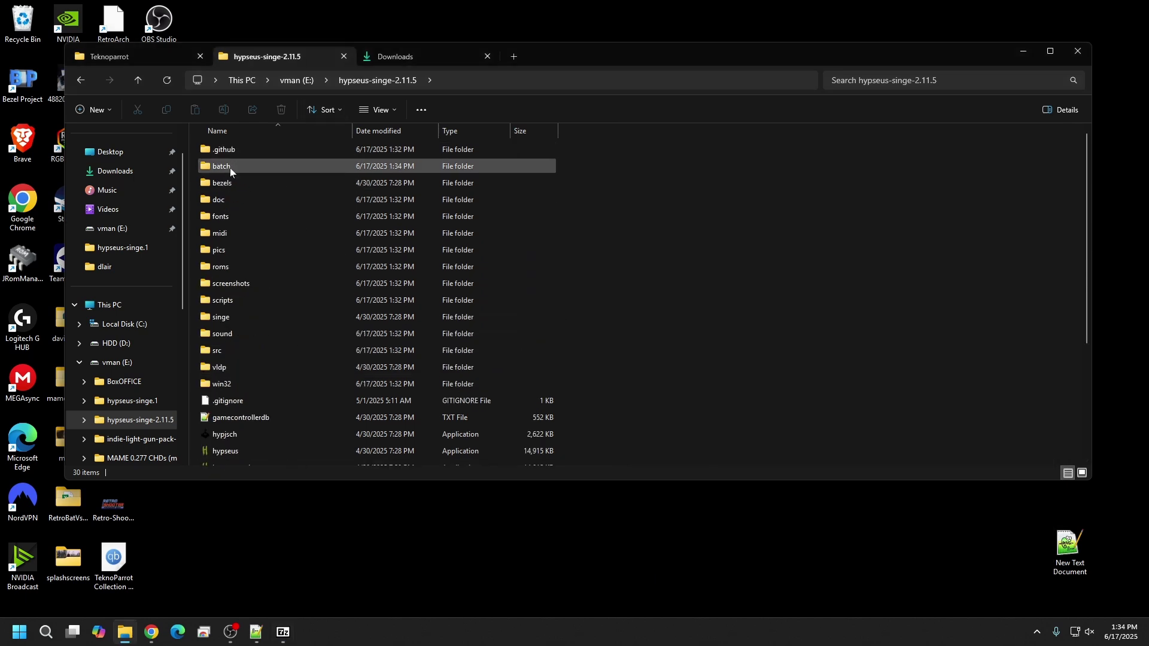
- View the contents of the batch folder in hypseus-singe-2.11.5, and close the remaining archive window
double_click(245, 166)
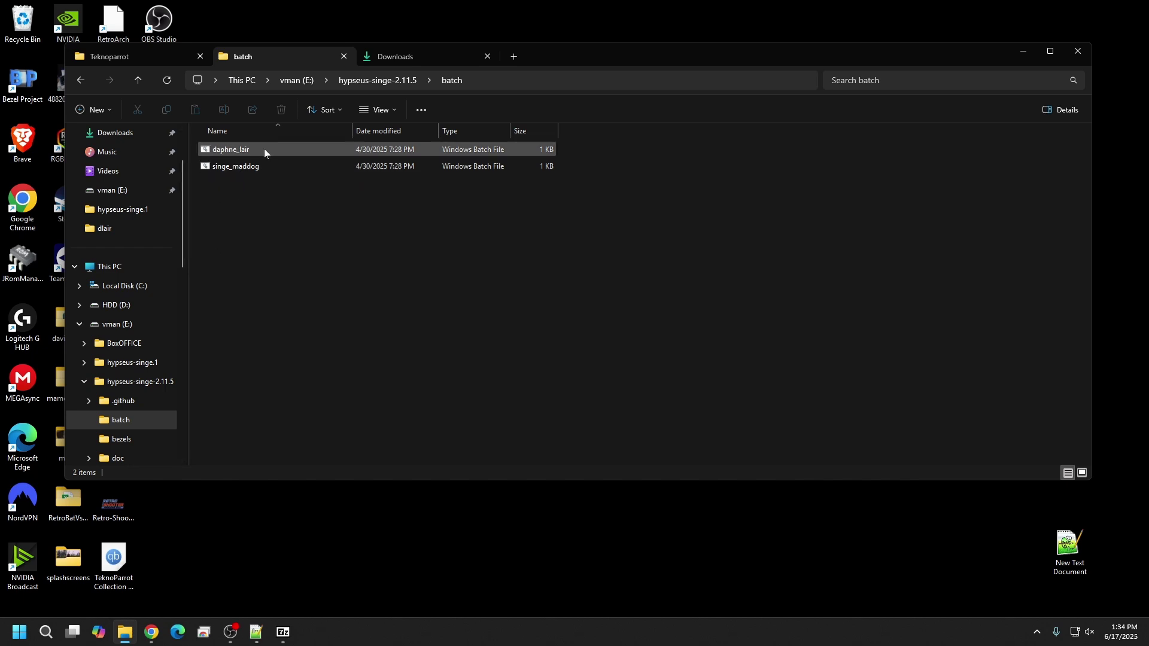
key("alt+Up")
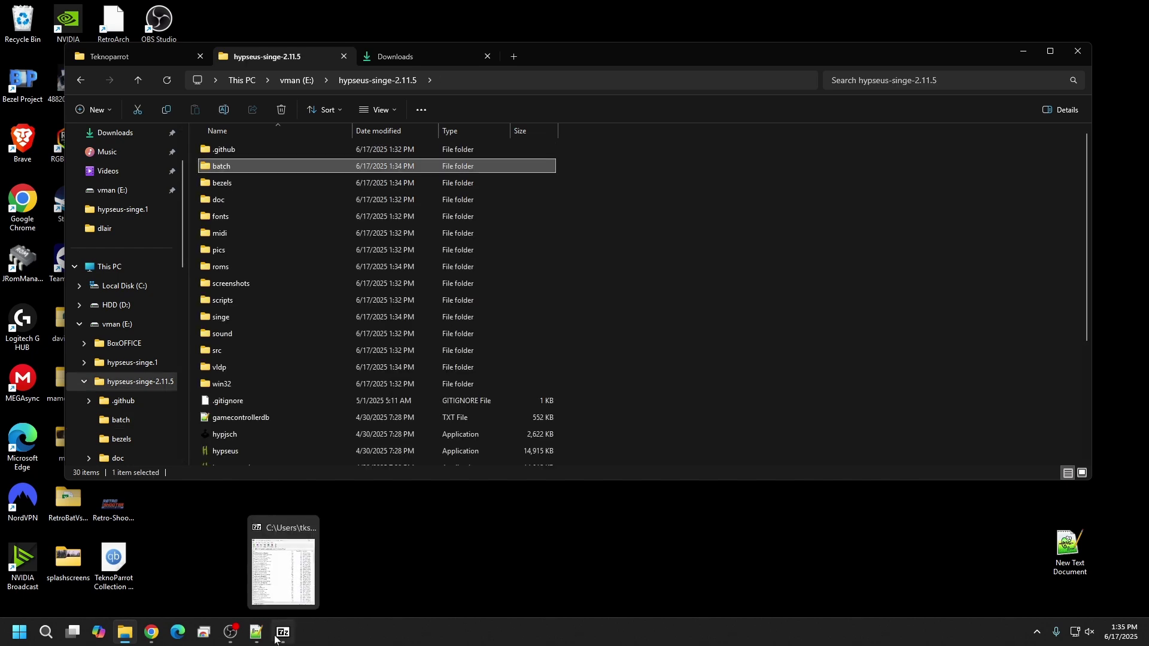
left_click(283, 632)
left_click(1042, 135)
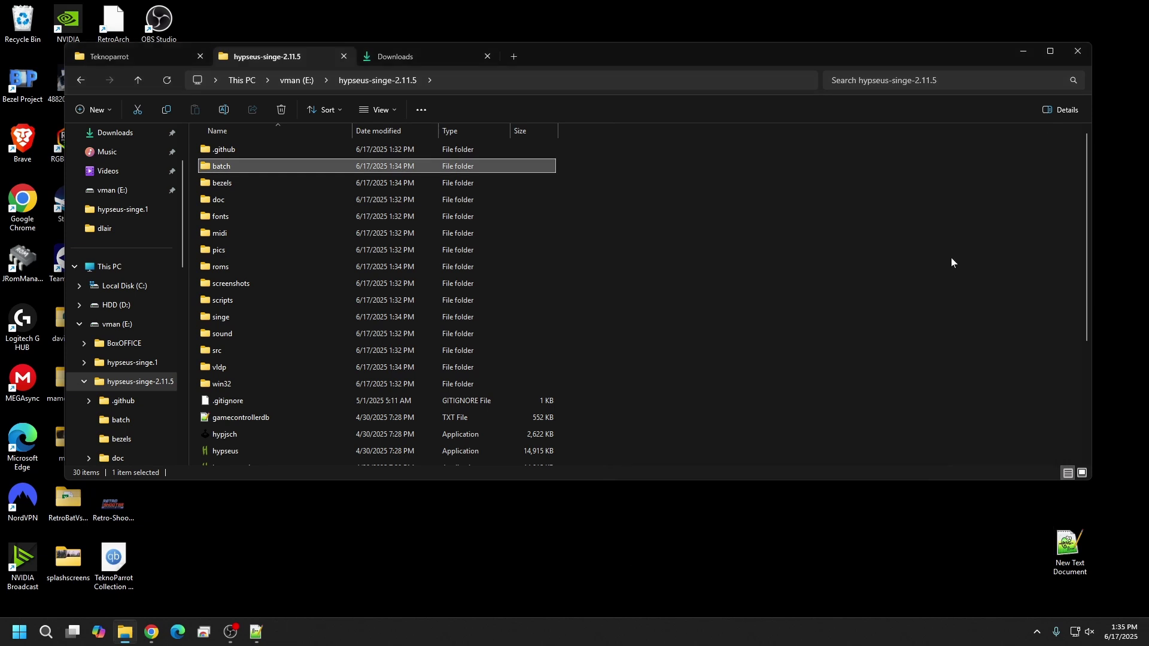
- Reopen windows-batch-files-v2.11.5 (4) from Downloads and review its batch files down to the end of the list
left_click(413, 57)
double_click(305, 183)
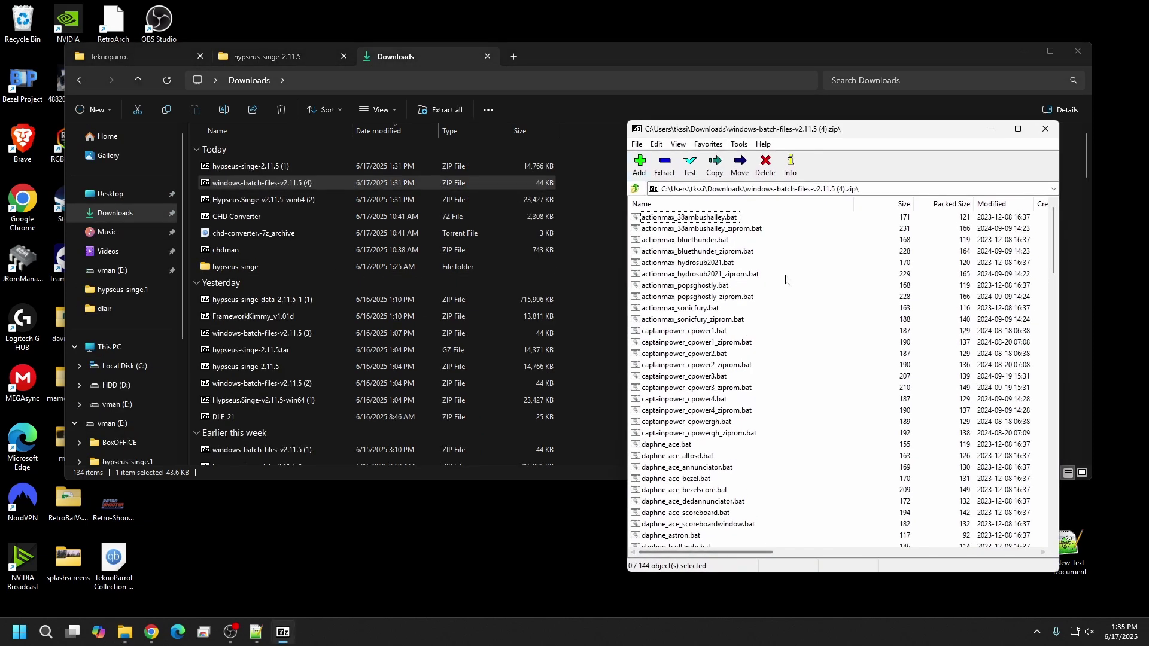
key("alt+v")
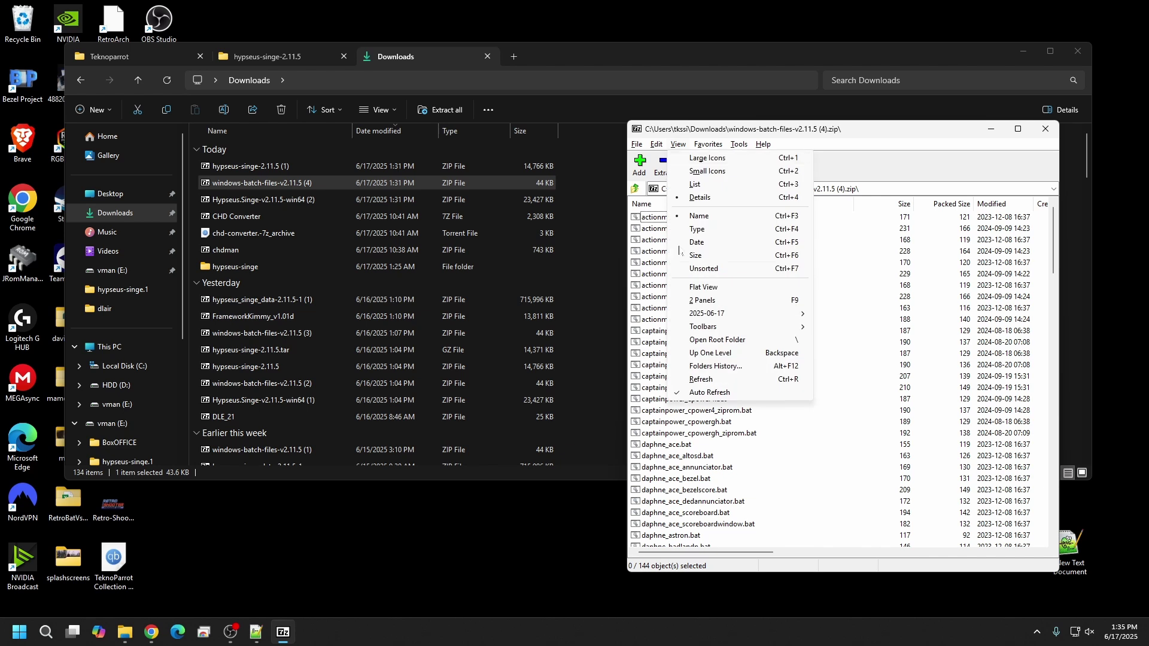
left_click(889, 281)
scroll(722, 272, "down", 20)
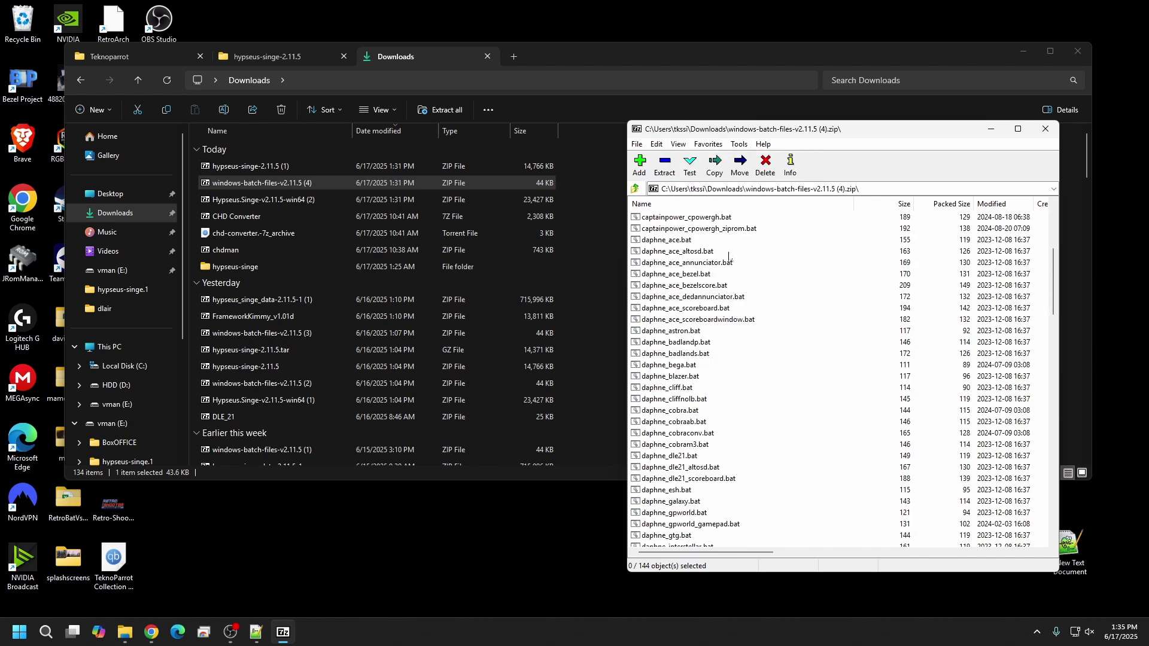
scroll(729, 256, "down", 5)
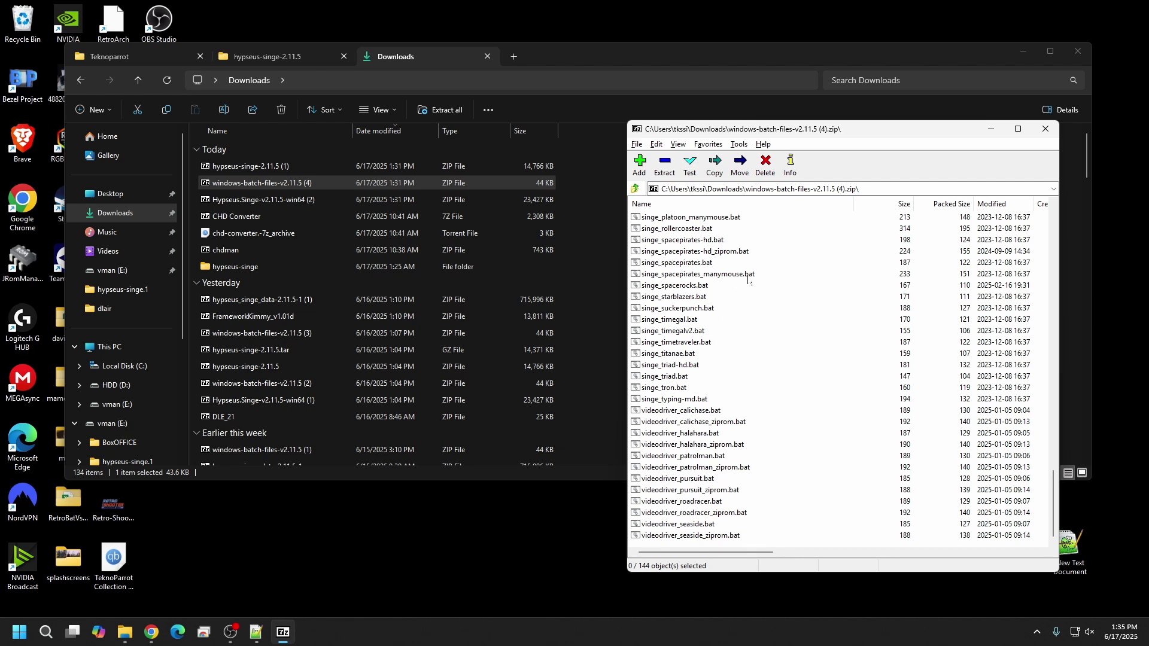
- Create a new folder named "batch ref" inside hypseus-singe-2.11.5 on the E: drive
key("alt+v")
left_click(915, 320)
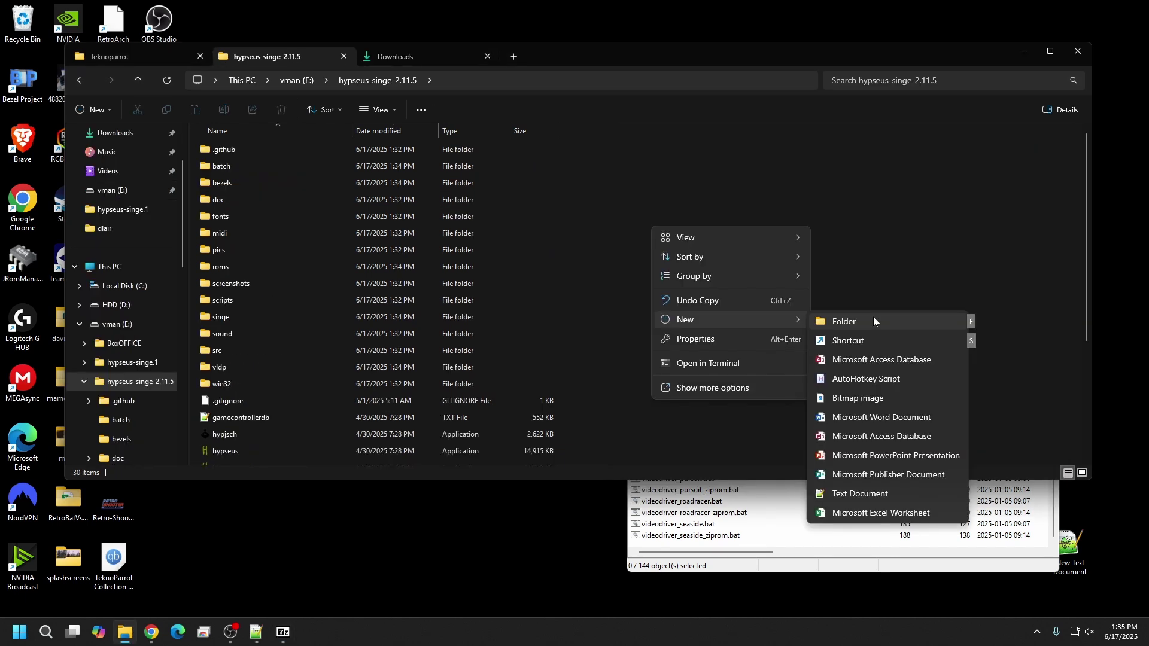
left_click(874, 322)
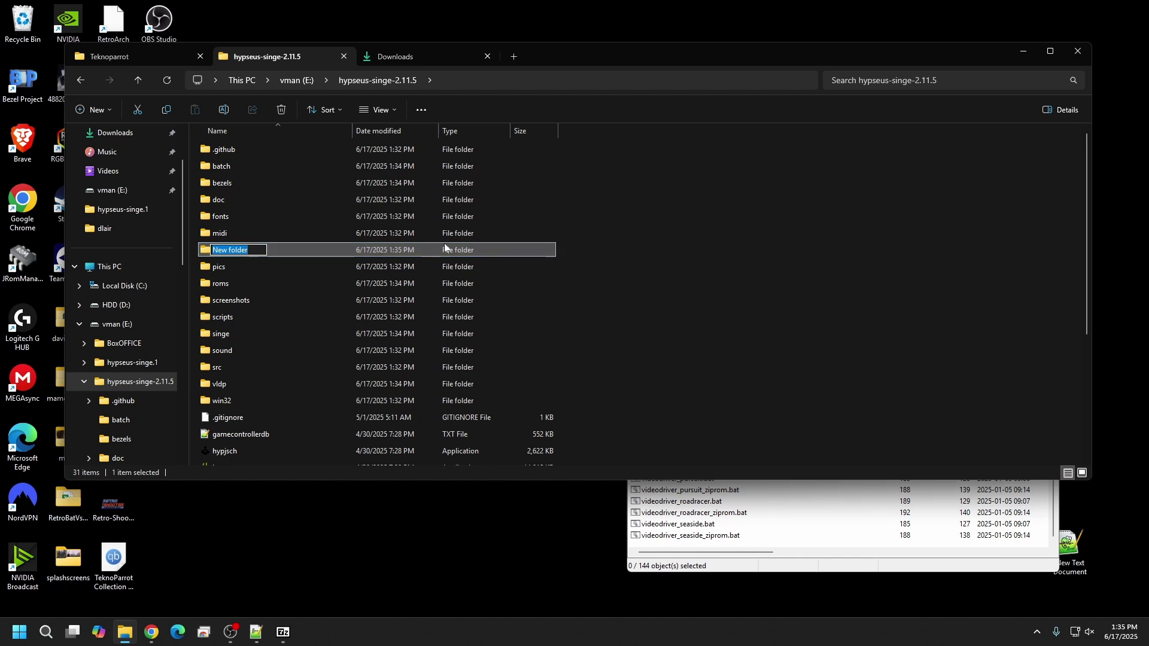
type("batch ref")
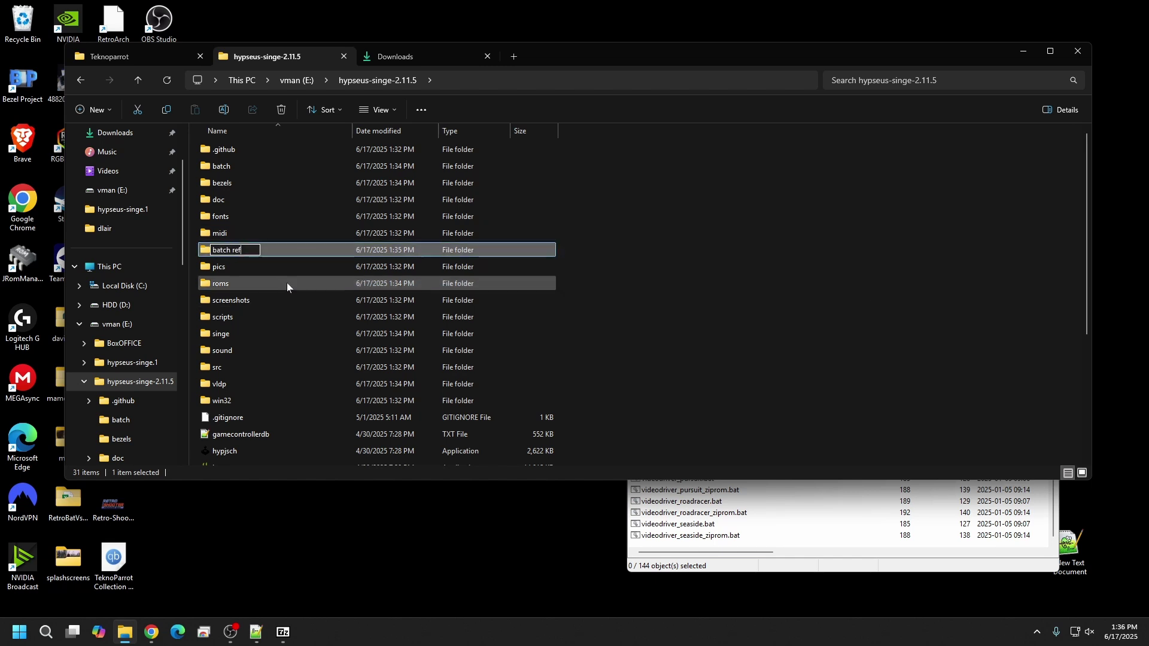
left_click(661, 282)
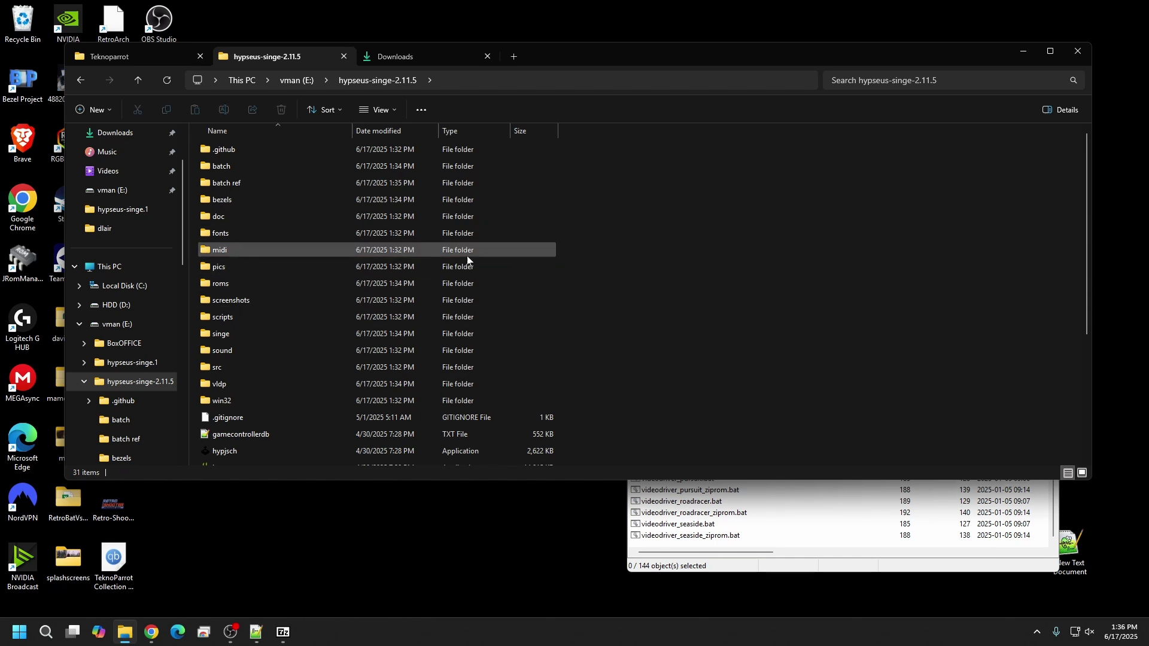
- Extract all batch files from the windows-batch-files-v2.11.5 (4) archive into the batch ref folder
left_click(266, 182)
double_click(266, 183)
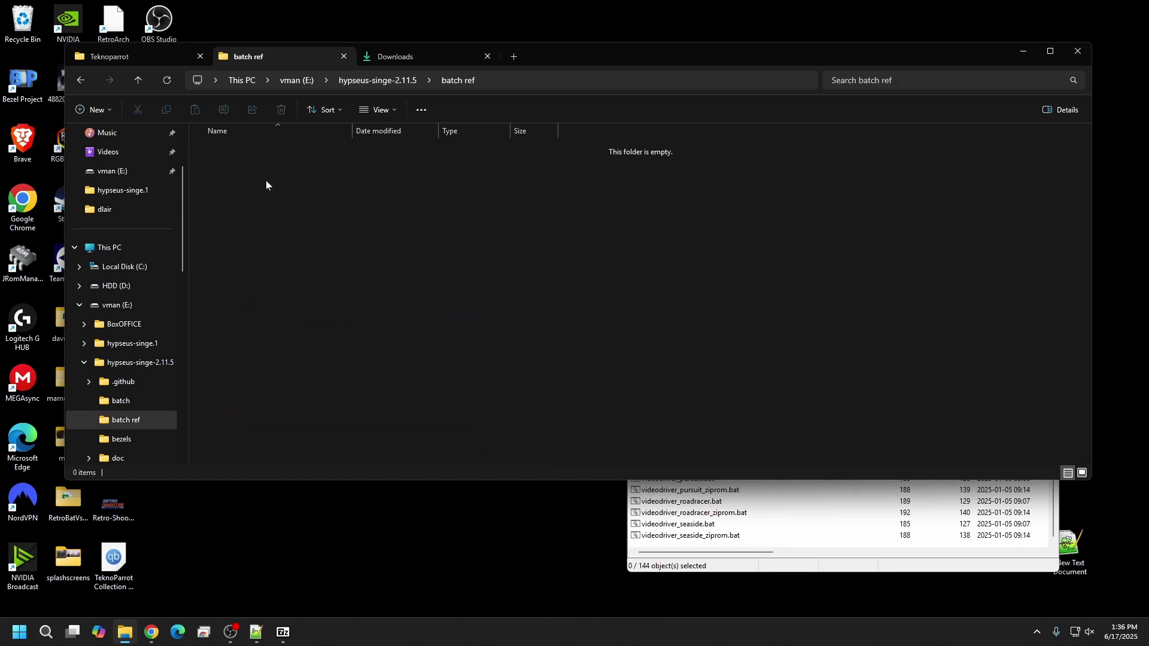
left_click(780, 482)
left_click(688, 388)
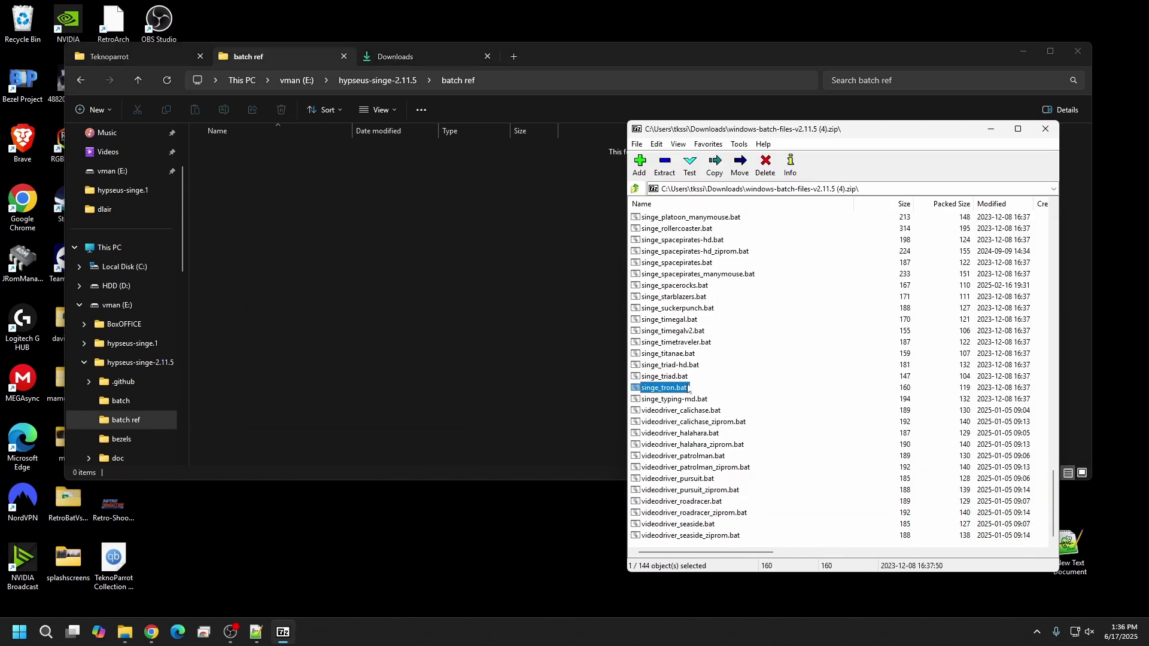
key("ctrl+a")
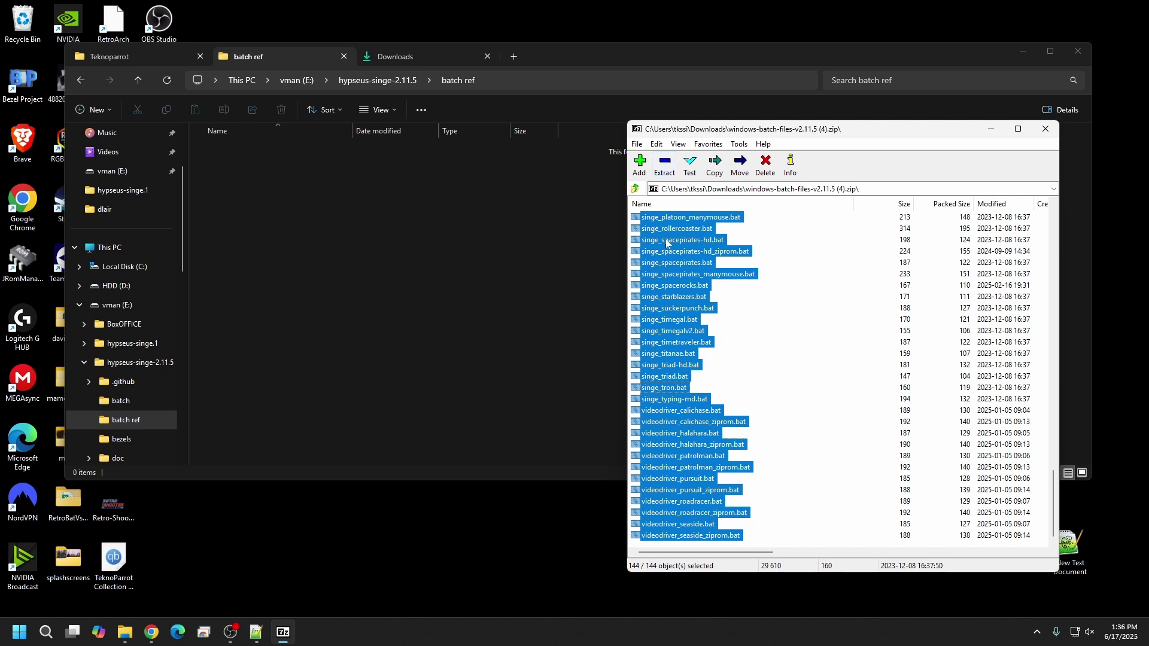
left_click_drag(678, 318, 301, 210)
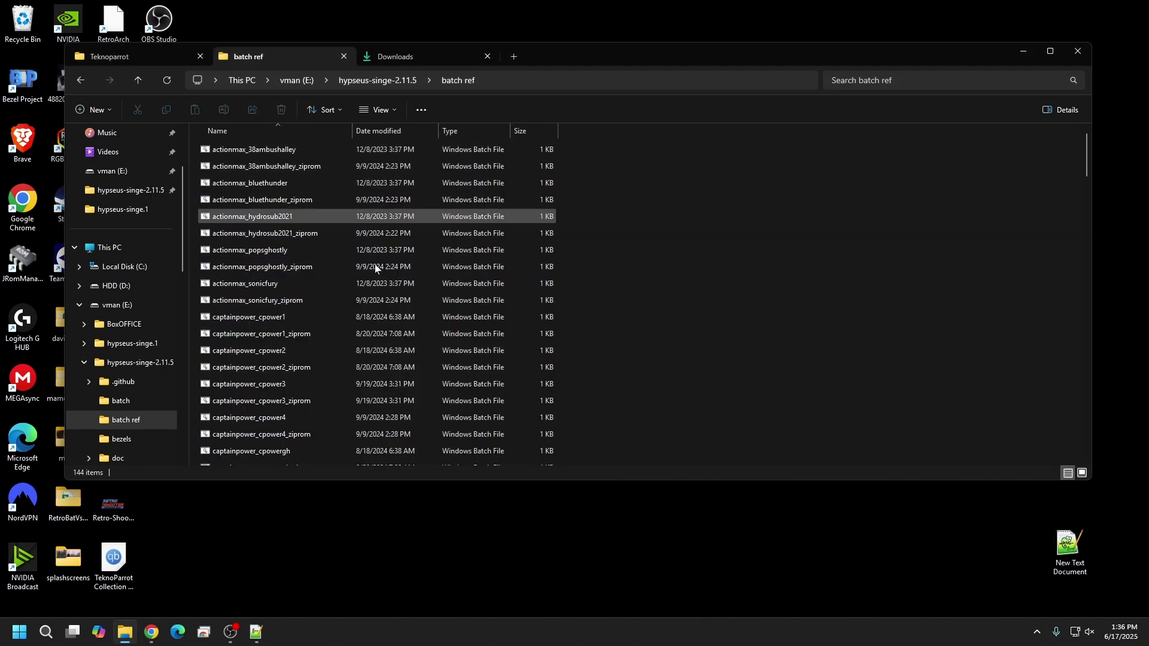
- Switch to Chrome, open the dedicated bezel repository linked in the hypseus-singe v2.11.5 release notes, and read its README
key("alt+Tab")
scroll(172, 325, "down", 7)
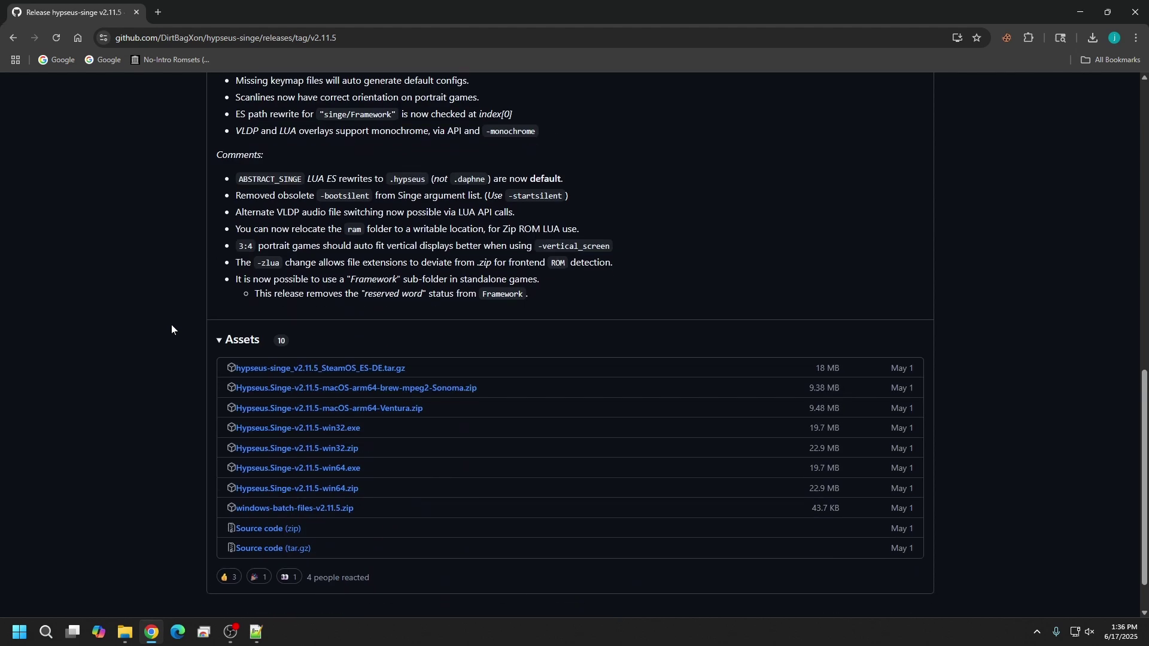
scroll(90, 365, "up", 13)
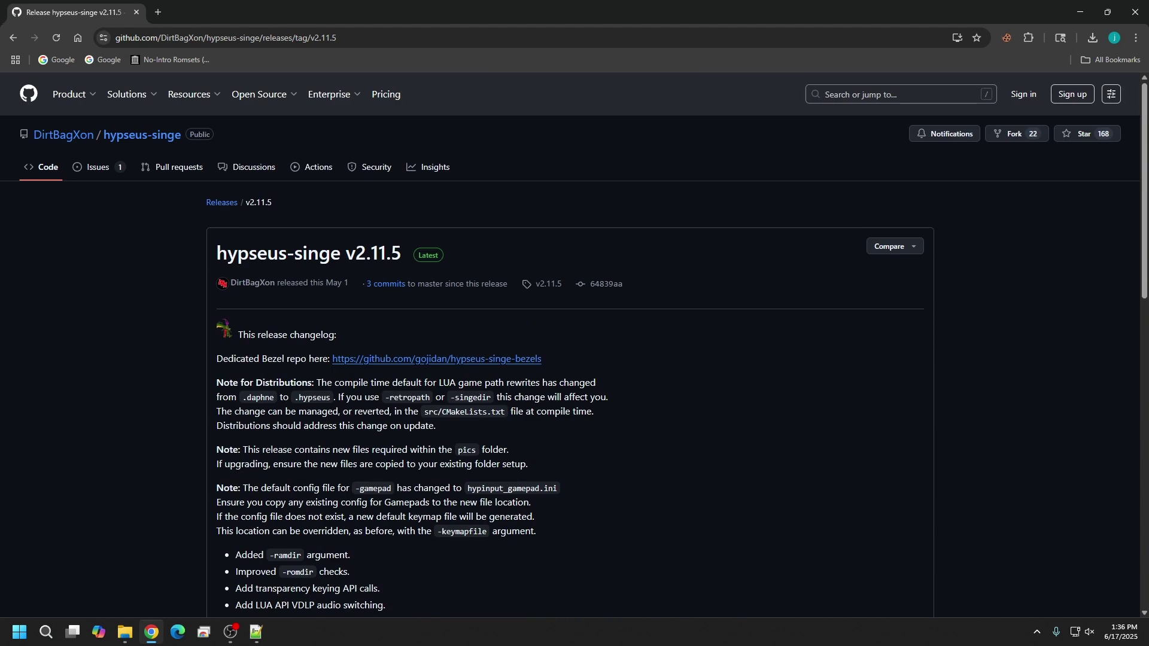
left_click(507, 359)
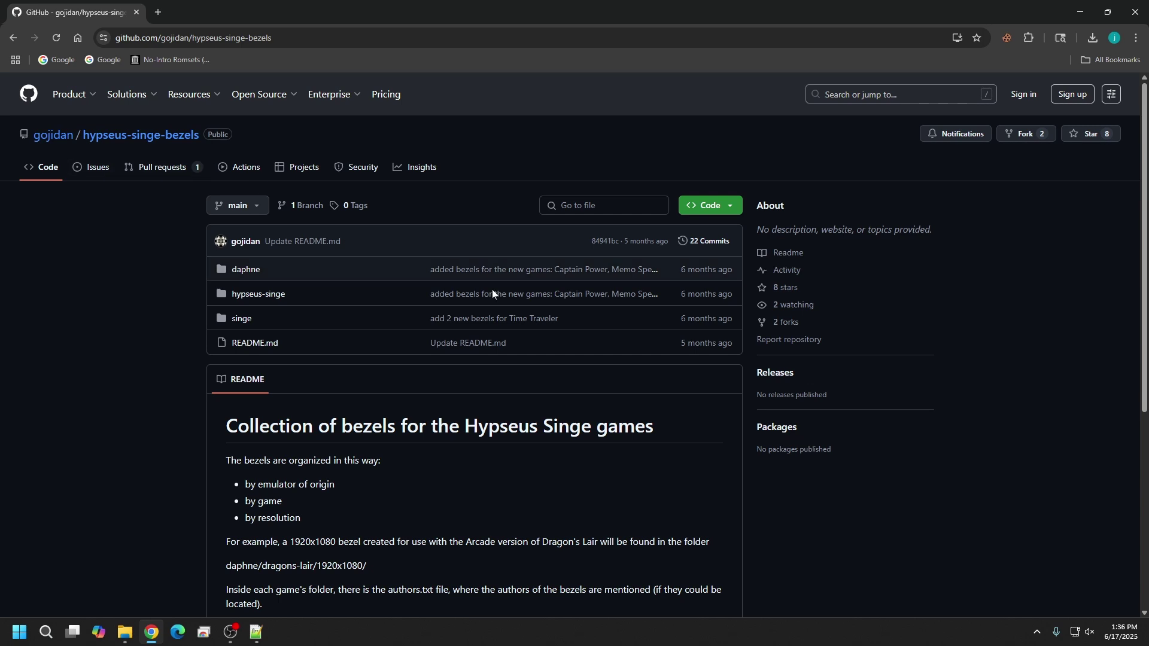
scroll(666, 281, "down", 5)
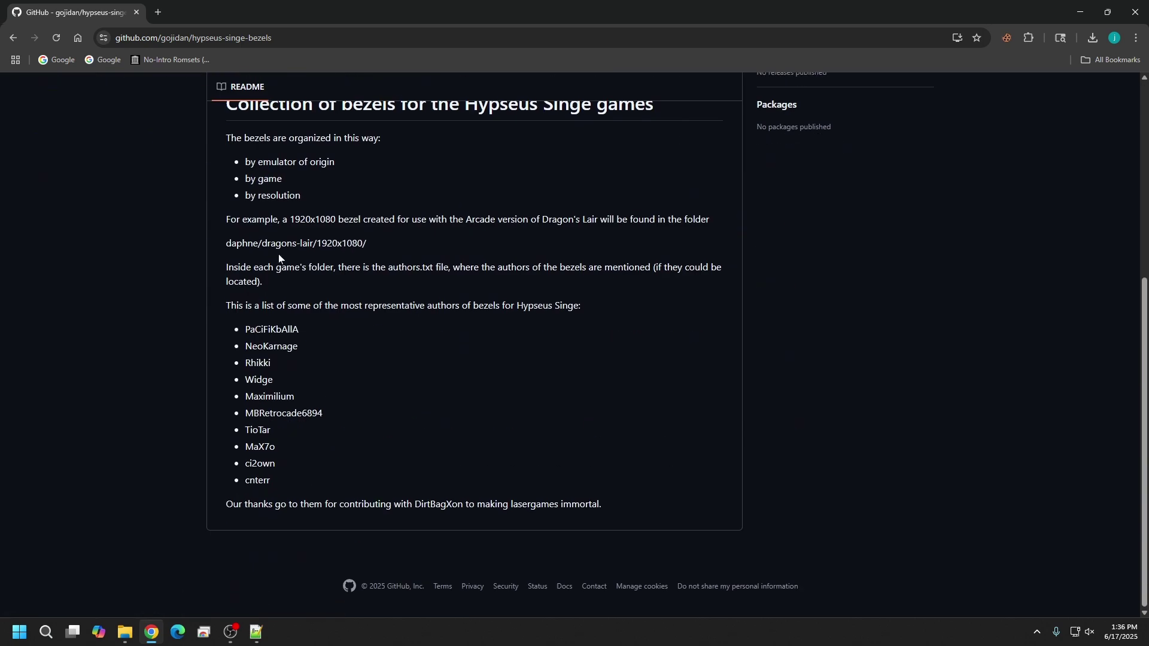
scroll(343, 454, "up", 5)
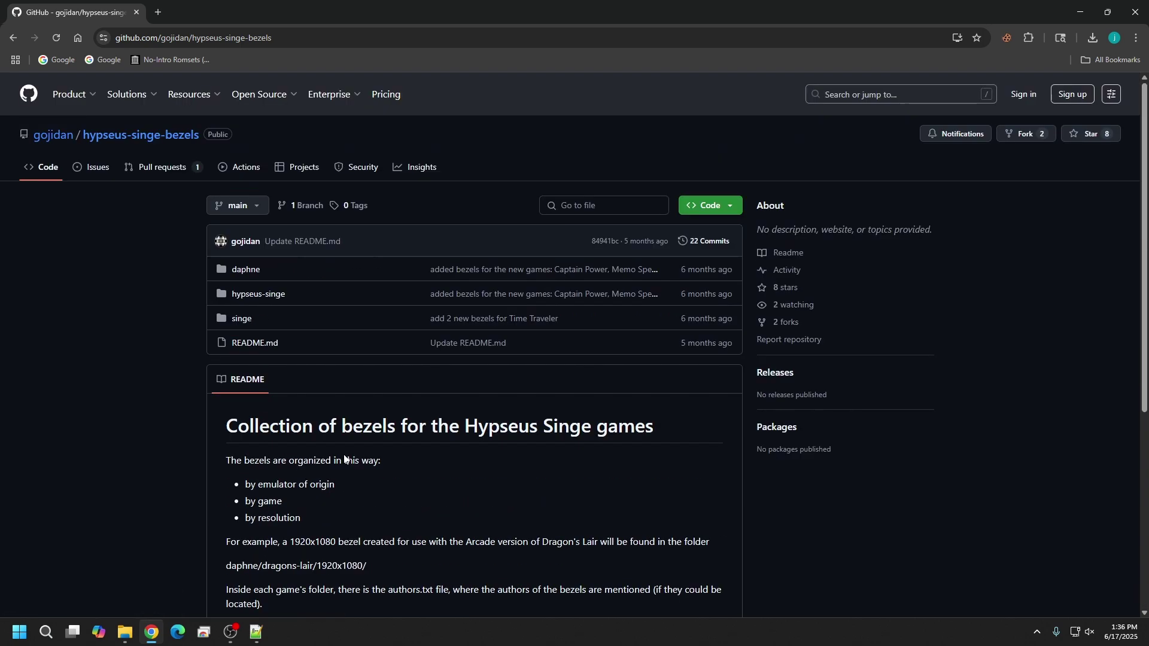
- Browse the repository's daphne/dragons-lair/1920x1080 folder and preview the Dragons_Lair.png and DragonsLair.png bezels
left_click(252, 271)
scroll(324, 373, "down", 3)
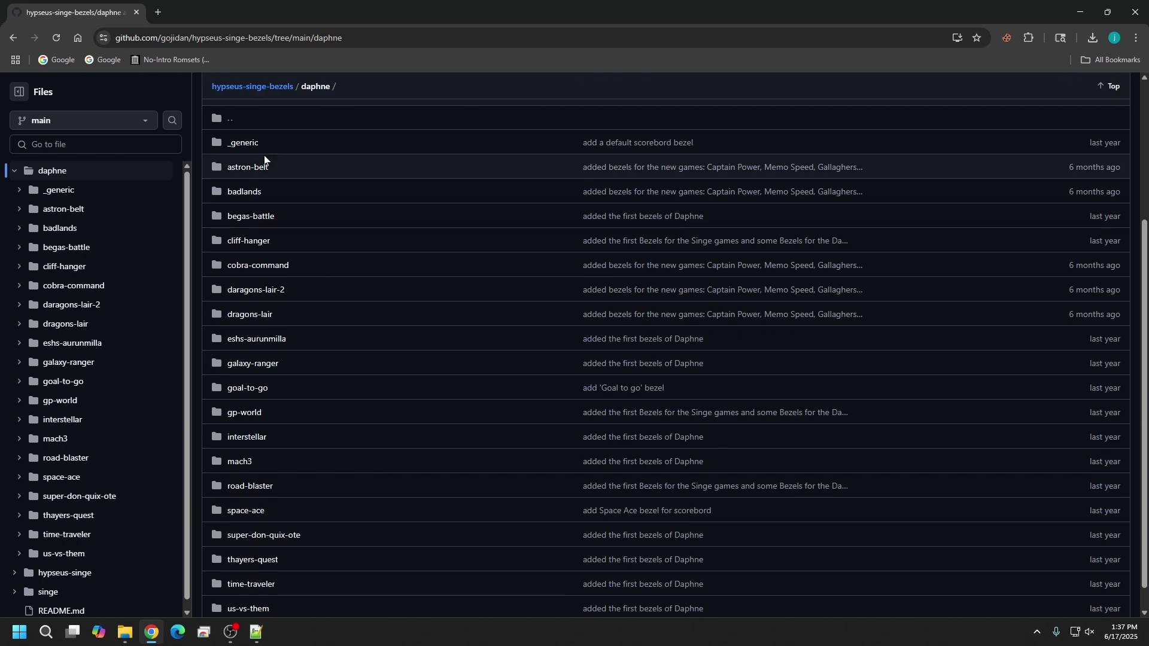
scroll(215, 371, "down", 1)
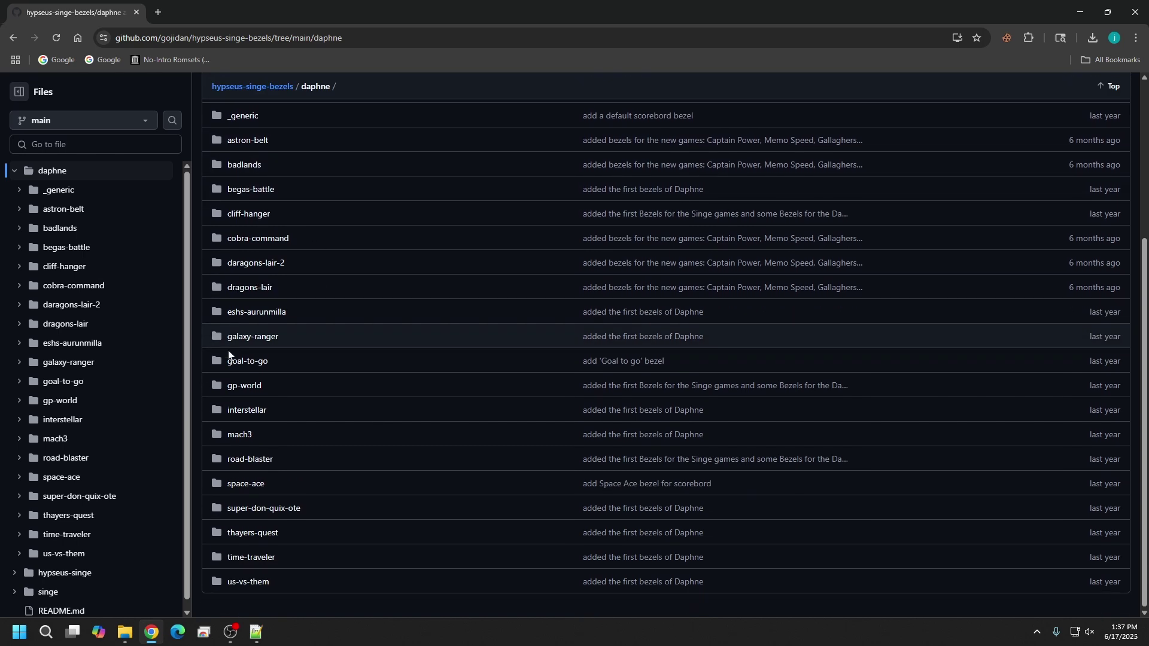
left_click(254, 288)
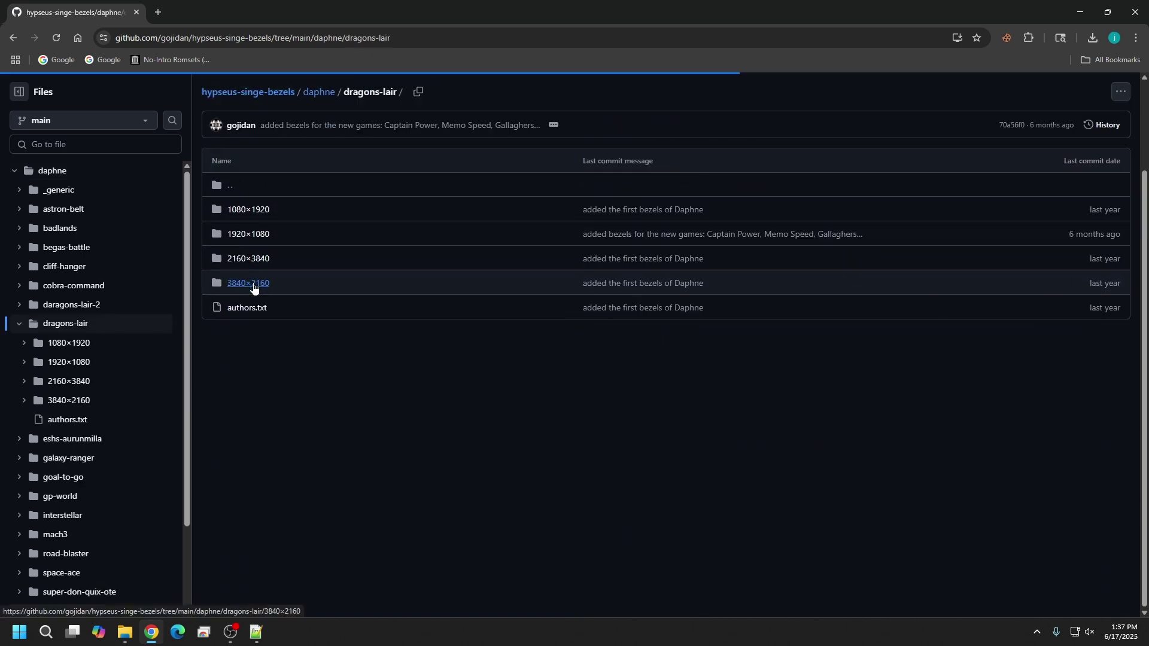
left_click(251, 235)
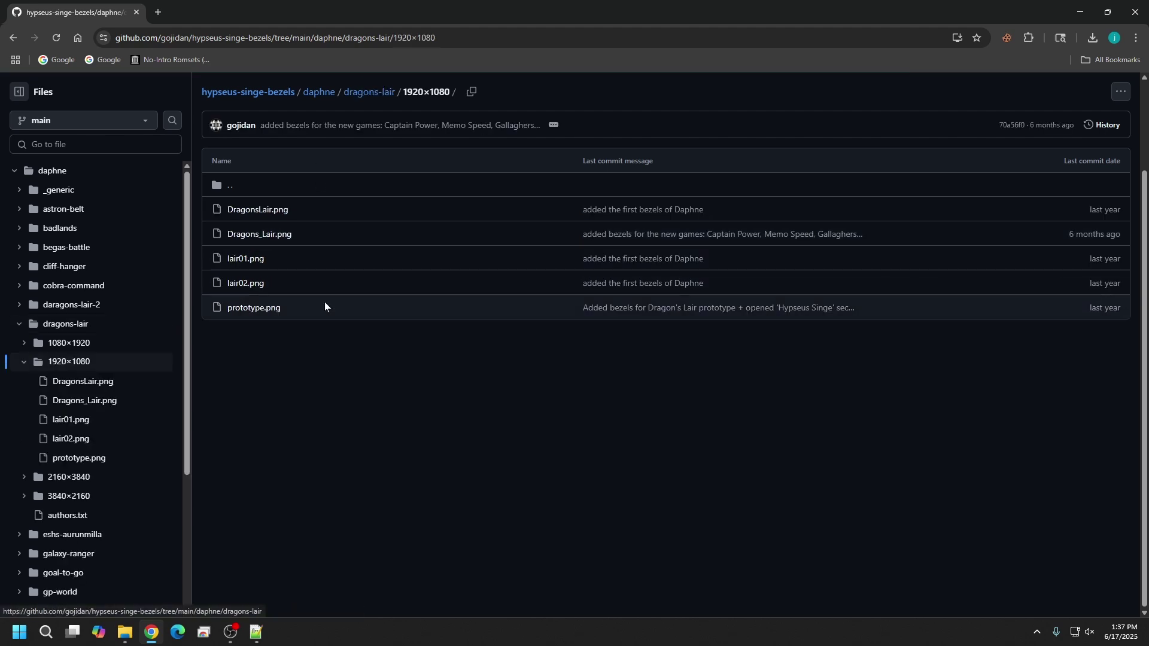
left_click(275, 234)
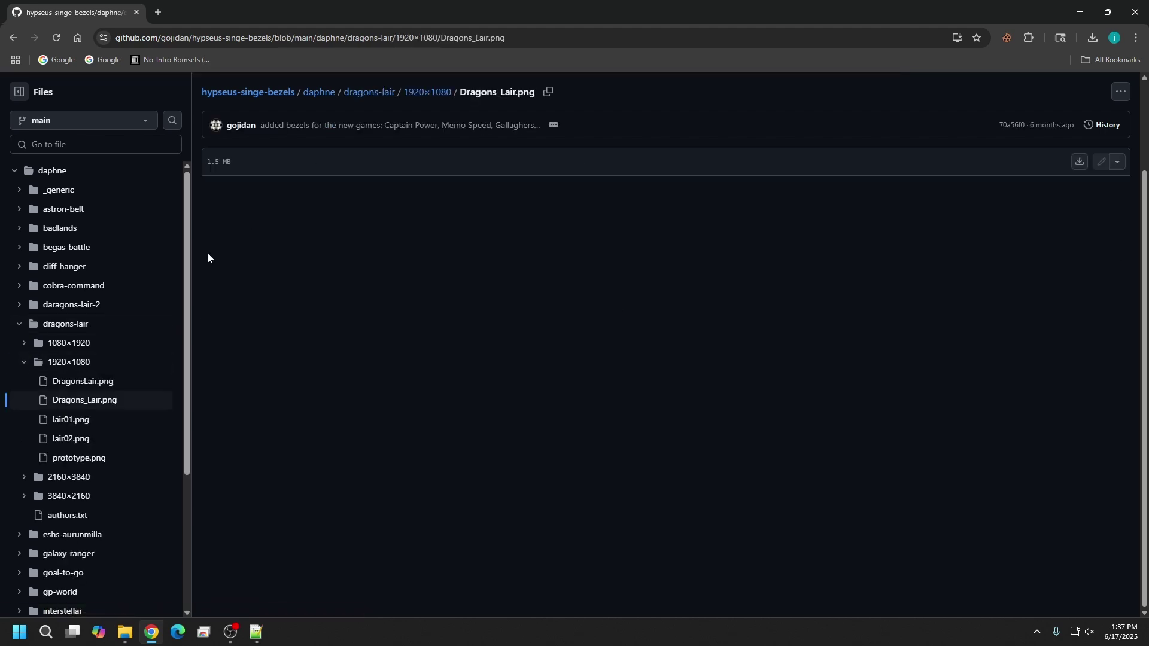
left_click(12, 38)
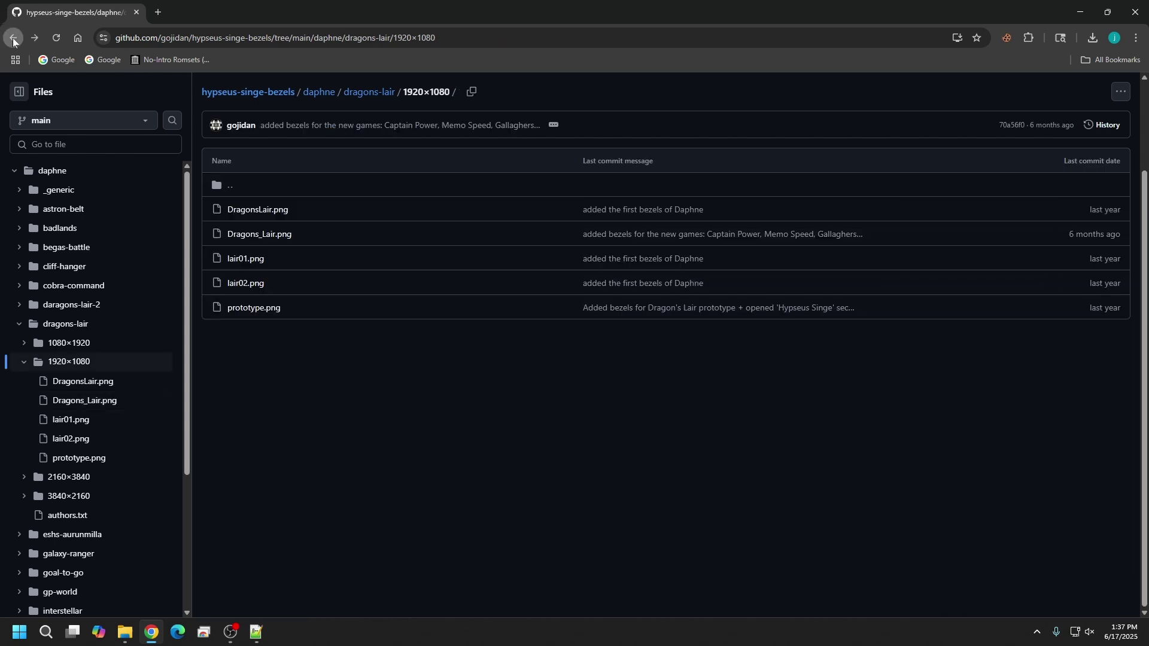
left_click(260, 210)
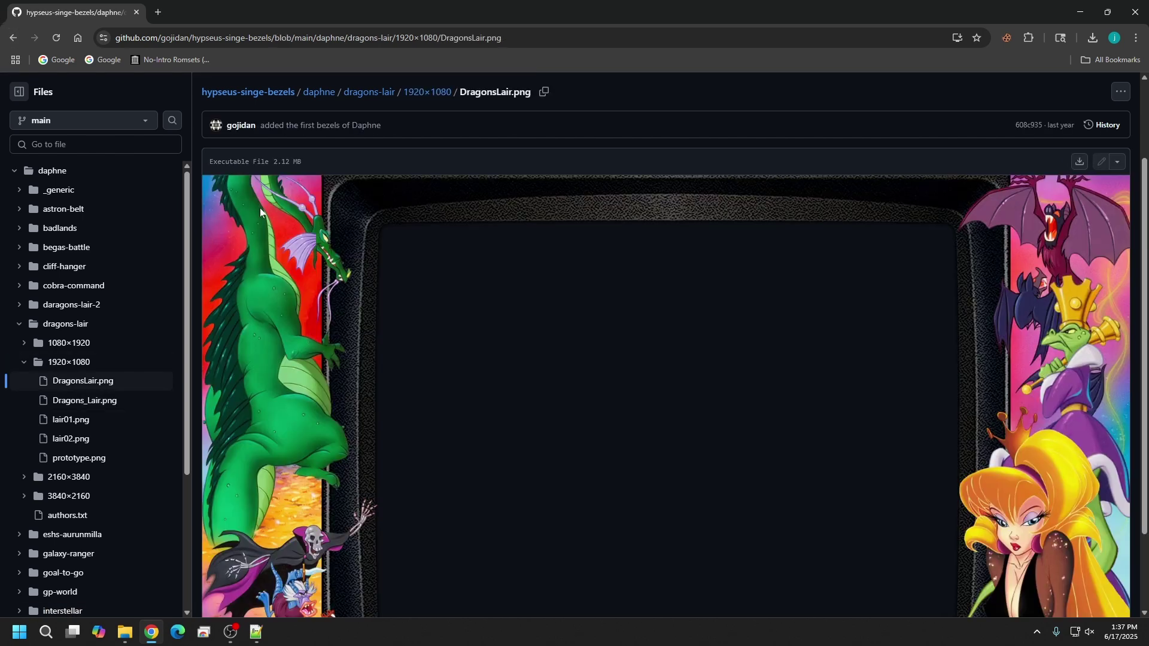
left_click(11, 39)
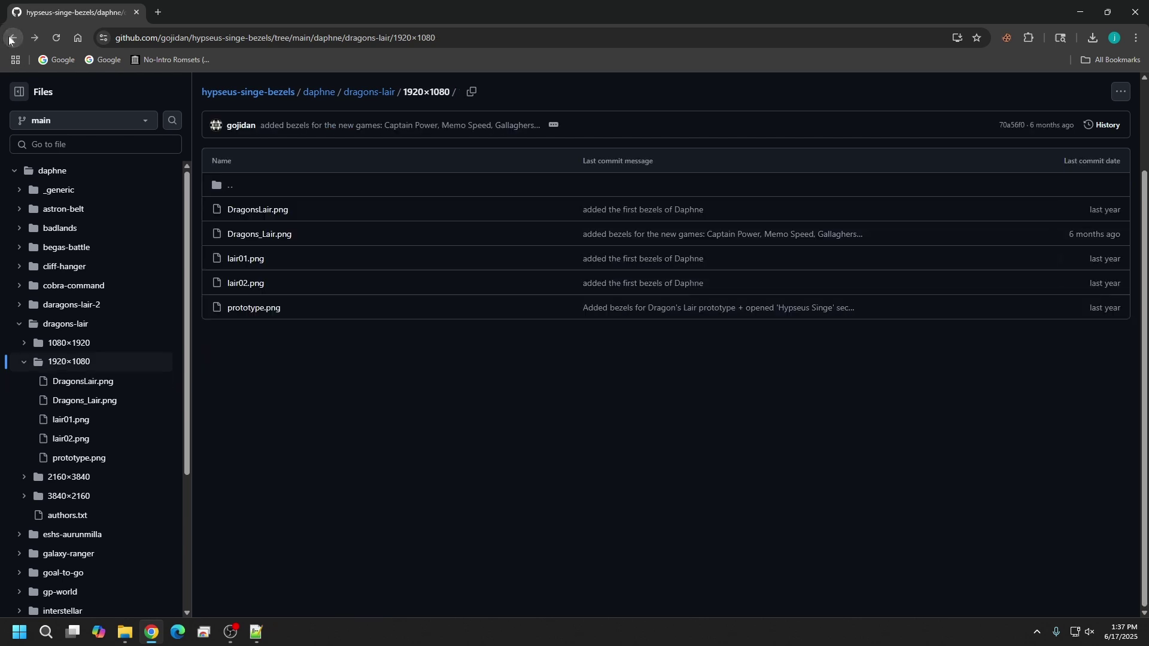
- Return to the main page of the hypseus-singe-bezels repository and look over its folders and README
left_click(12, 39)
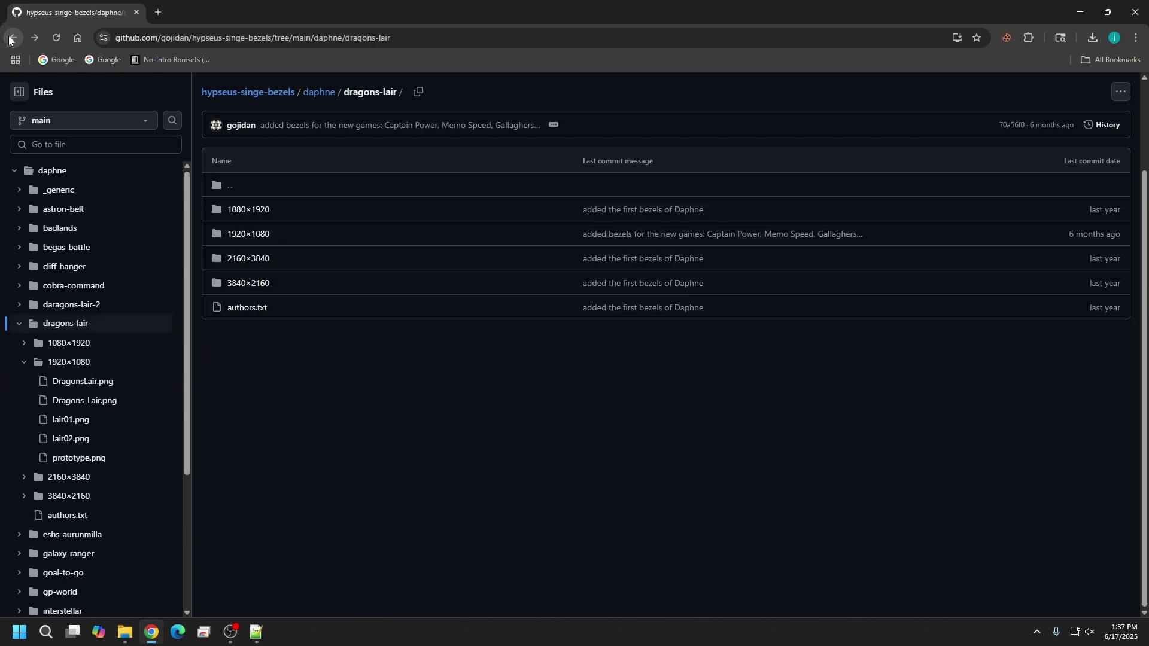
left_click(11, 39)
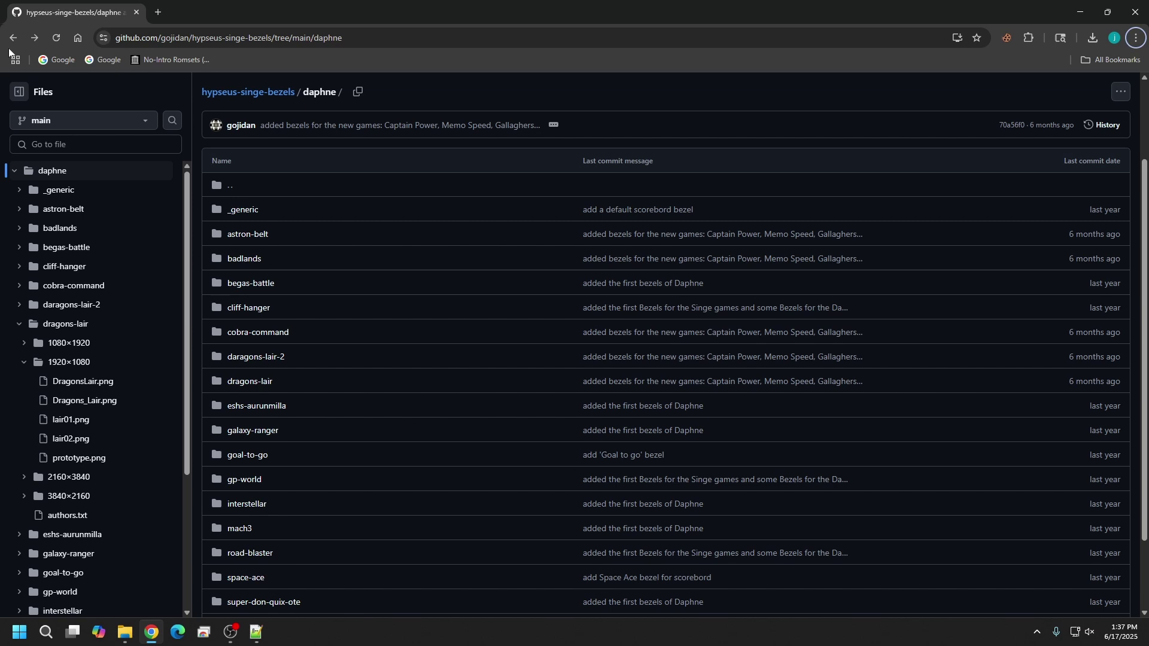
left_click(13, 38)
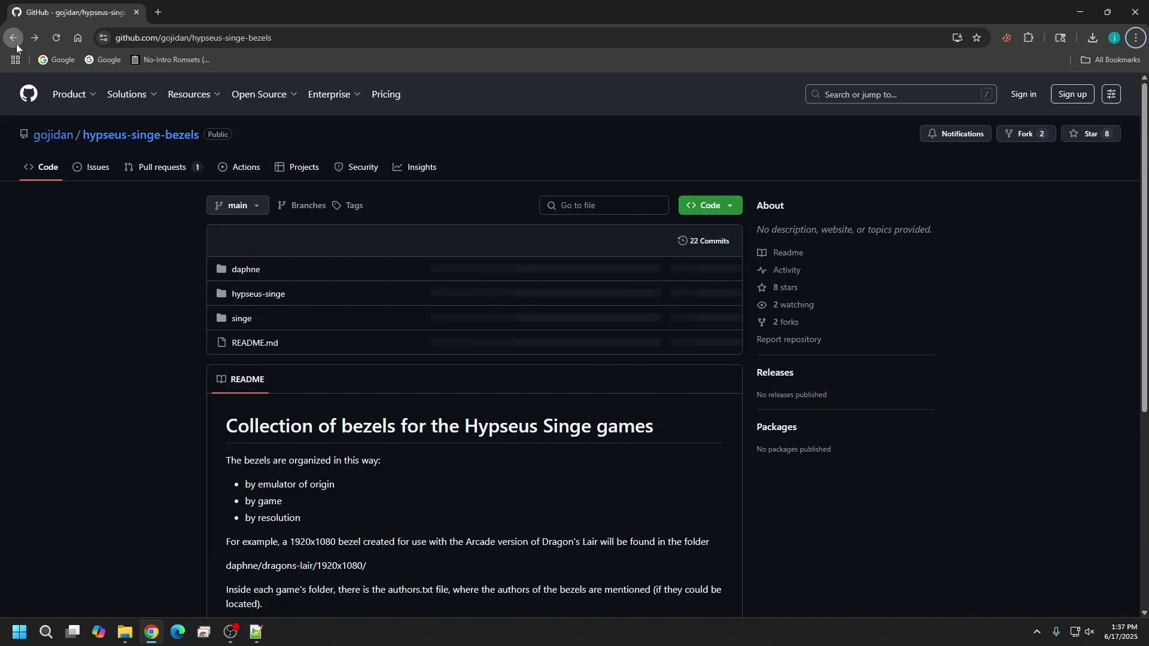
scroll(179, 287, "down", 5)
scroll(179, 285, "up", 5)
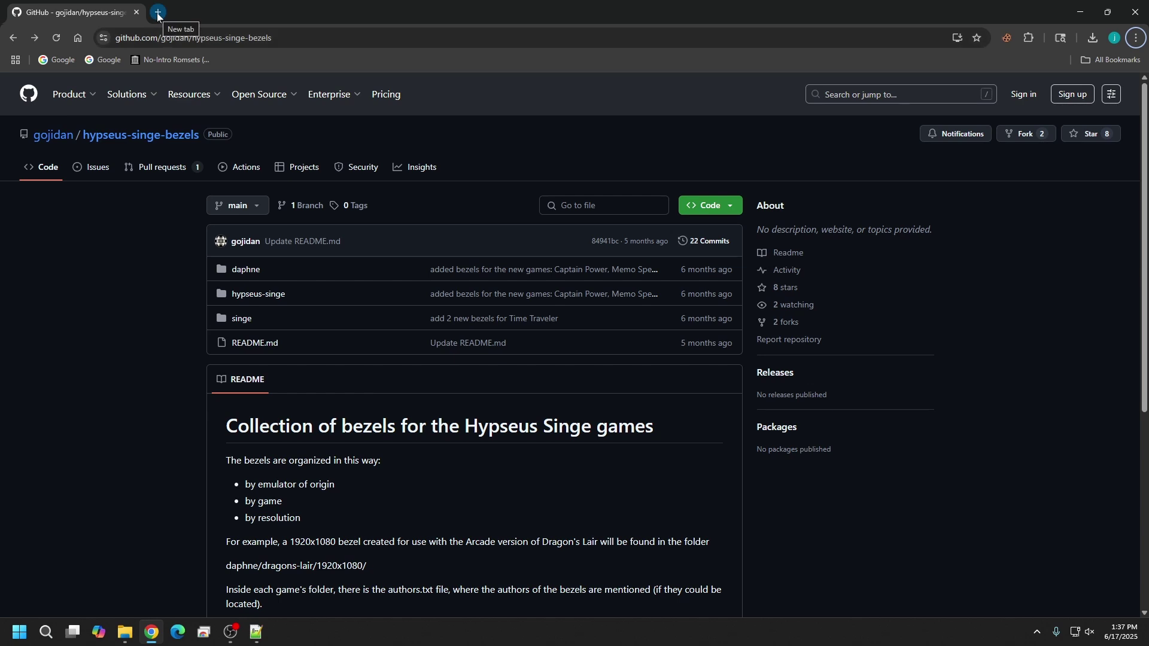
- Search for "github downloader" in a new tab, open Download GitHub directory, and copy the hypseus-singe-bezels repository URL
left_click(156, 12)
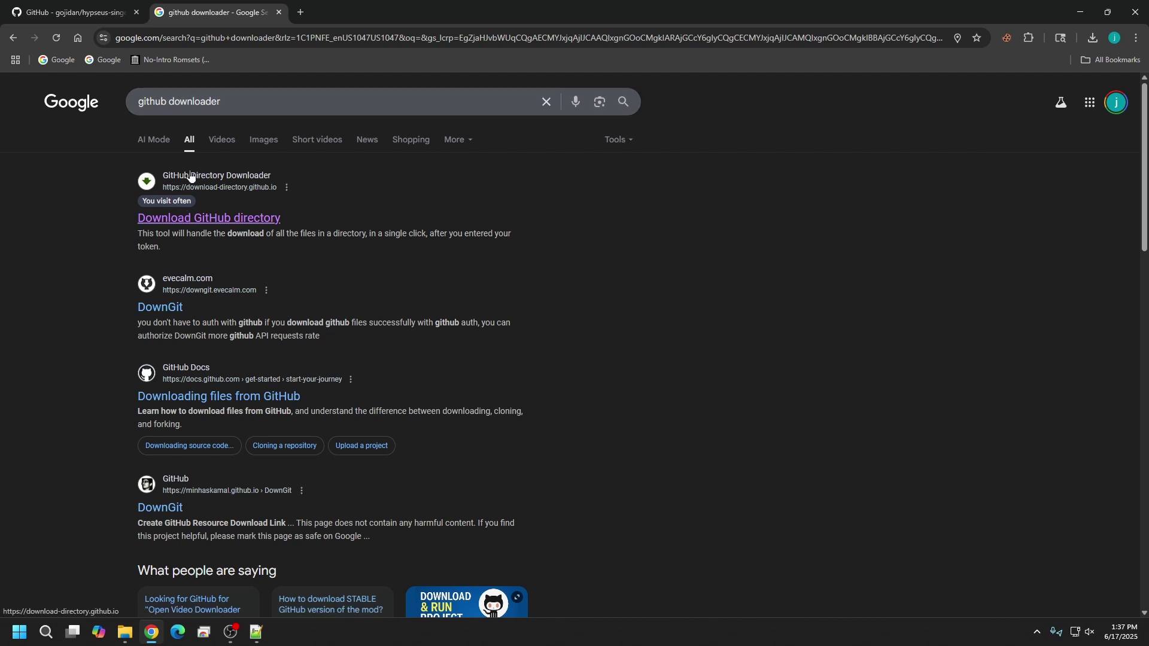
left_click(243, 218)
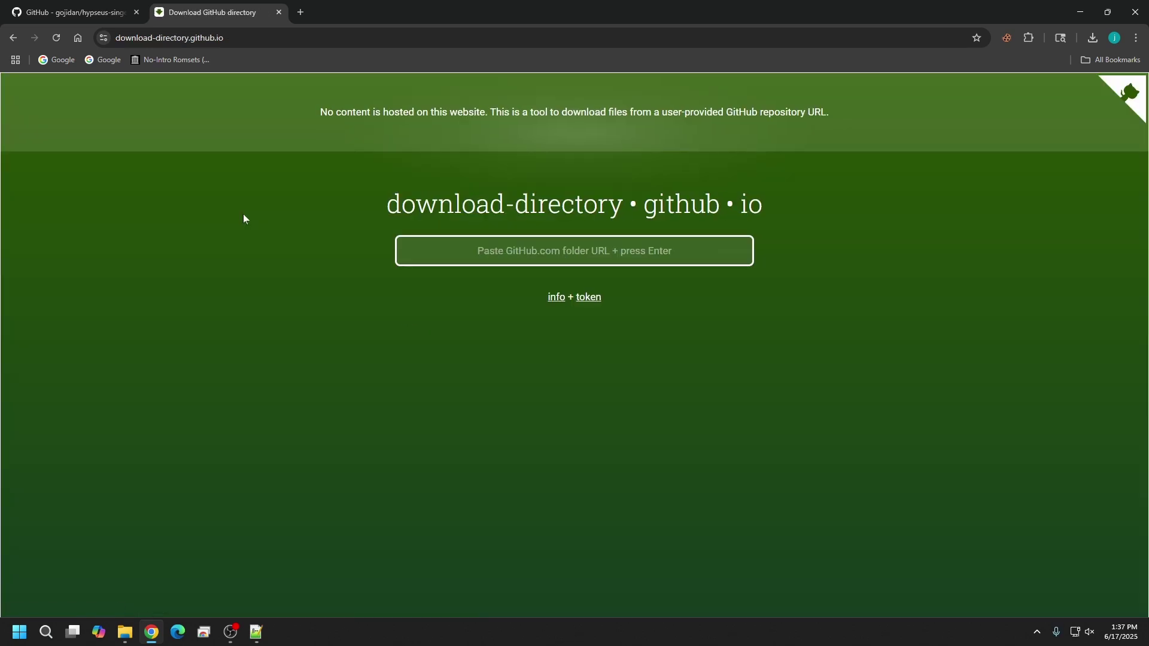
left_click(66, 12)
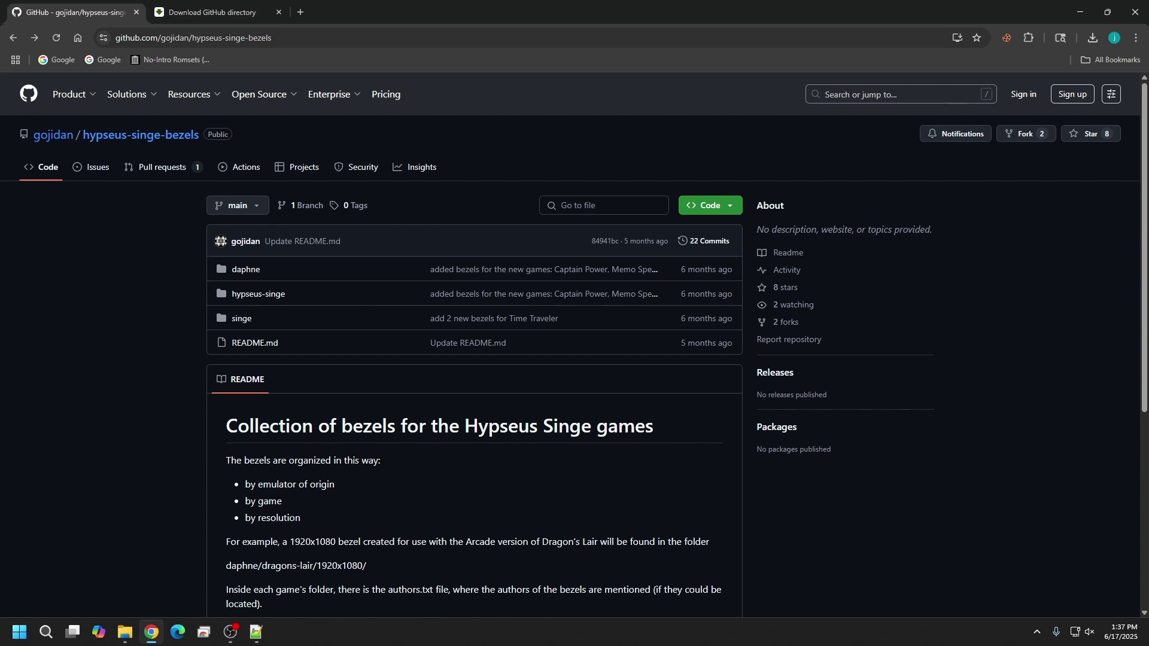
left_click(207, 37)
right_click(207, 38)
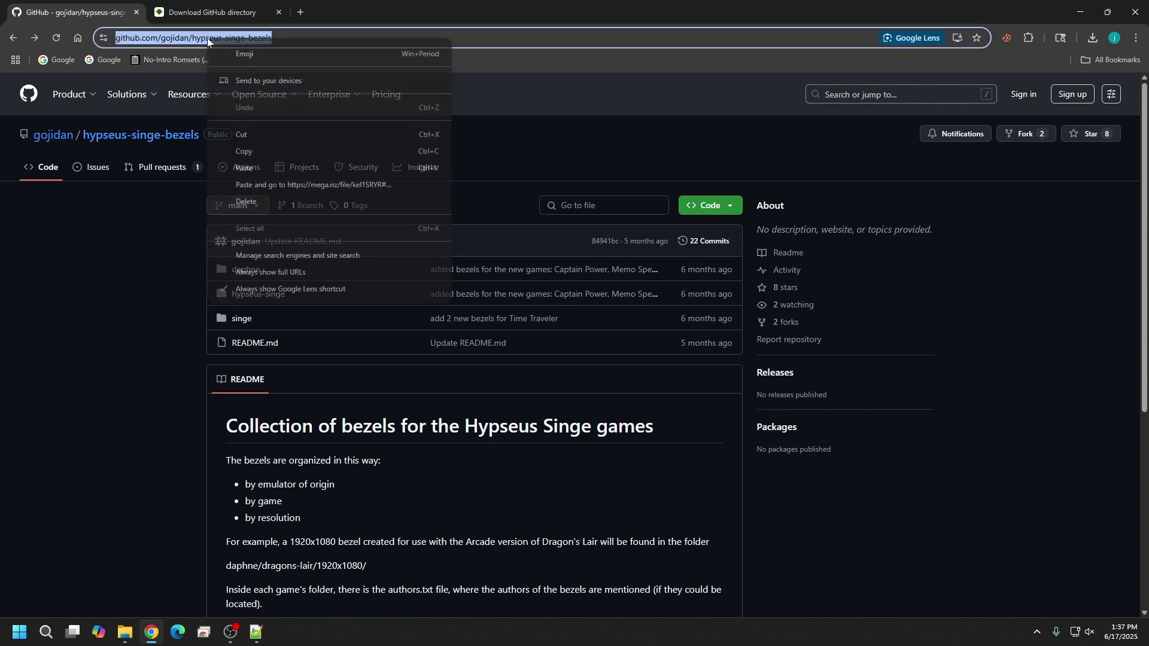
left_click(293, 151)
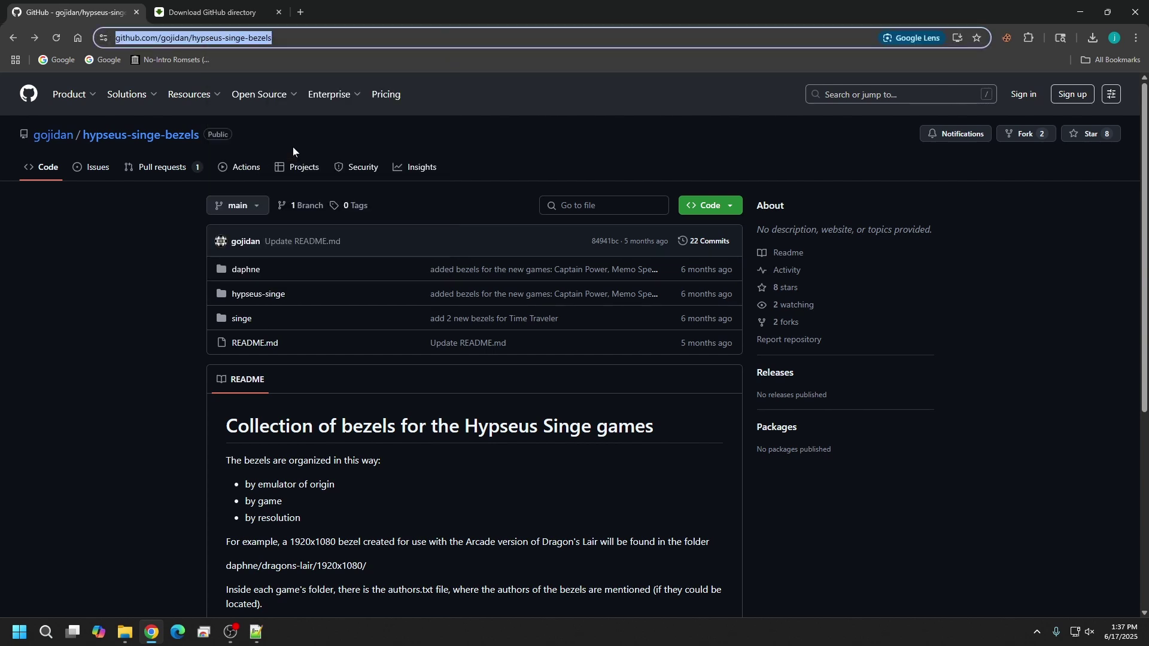
right_click(217, 38)
left_click(260, 153)
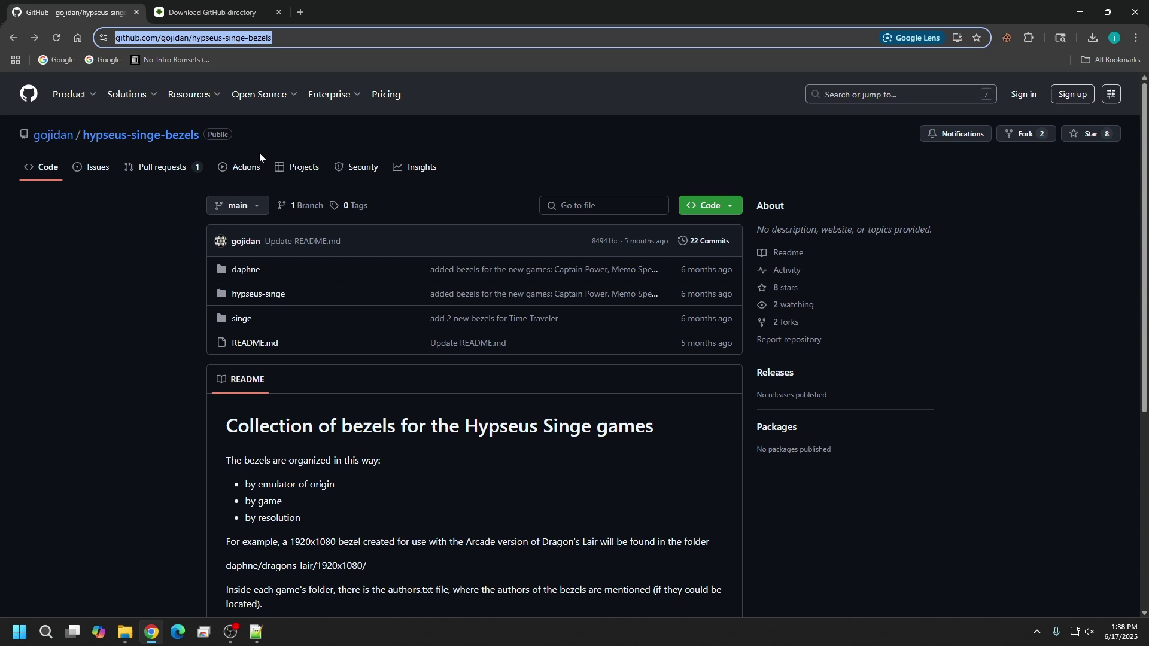
- Download the entire hypseus-singe-bezels repository by submitting its copied URL on download-directory.github.io
left_click(220, 15)
right_click(518, 245)
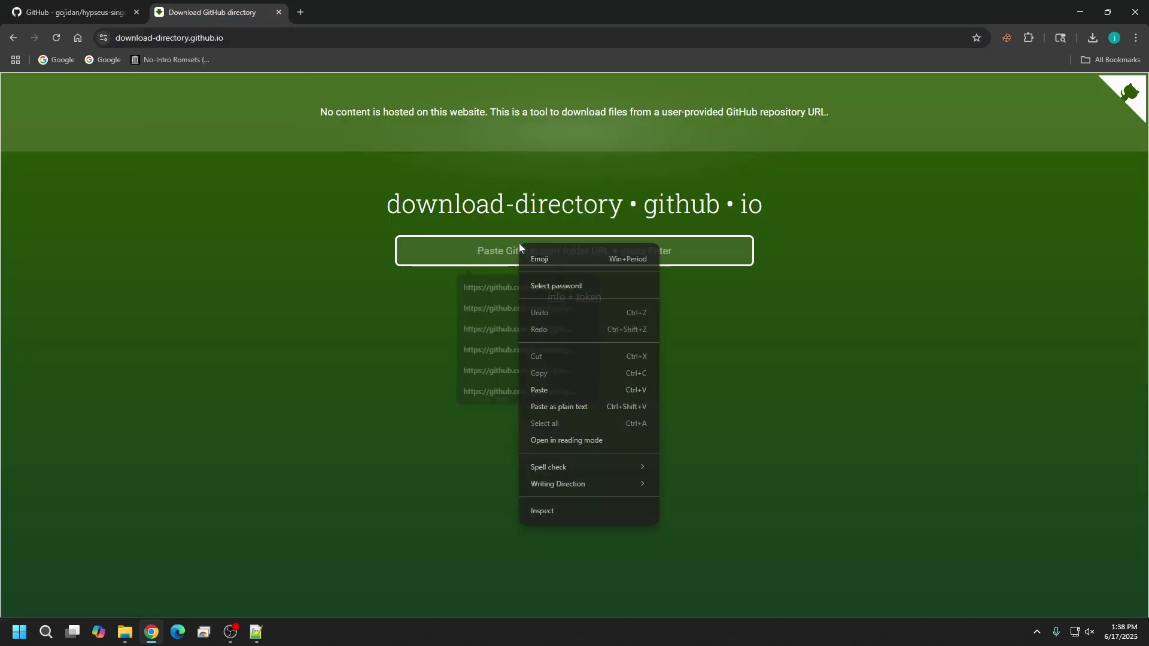
left_click(562, 387)
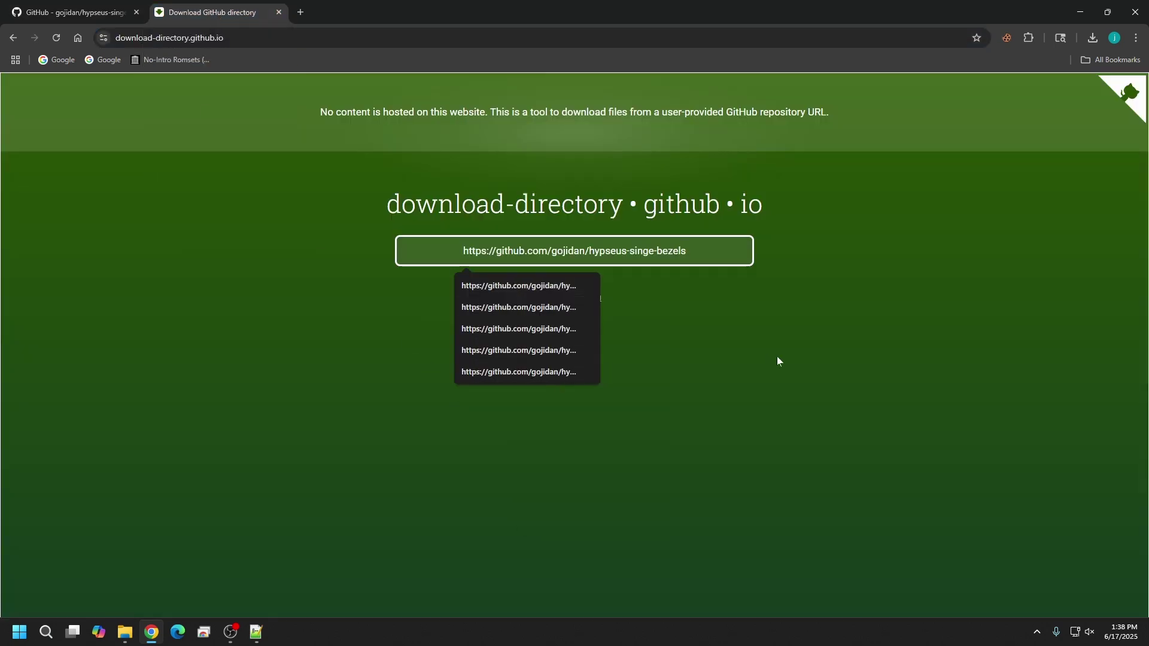
left_click(731, 326)
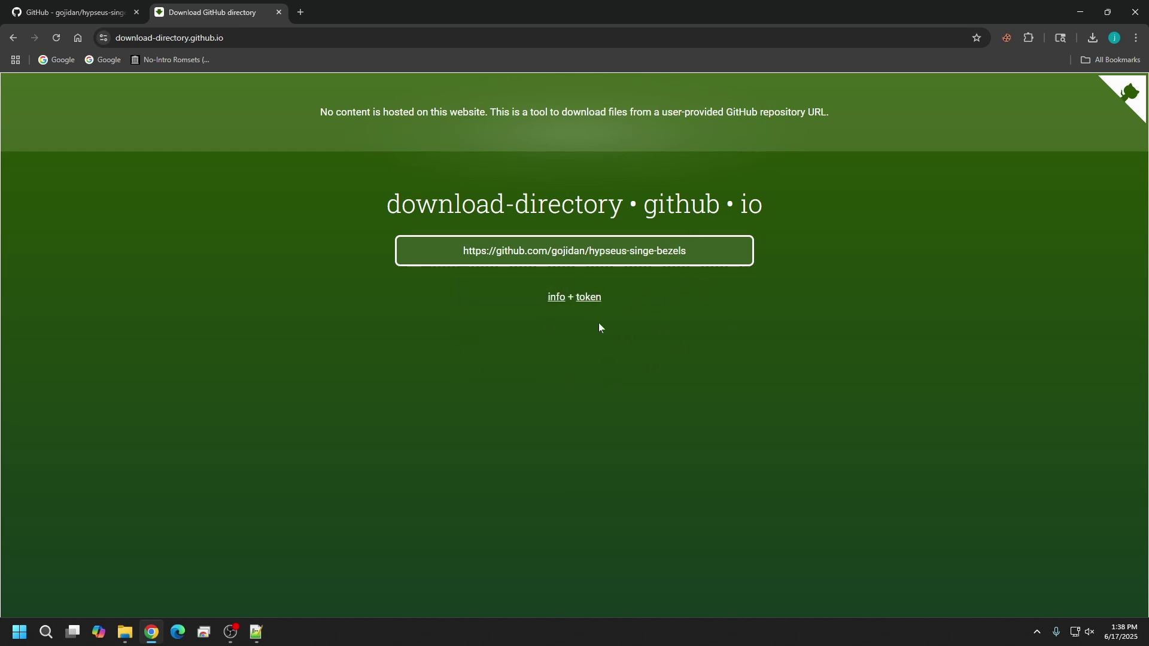
key("Return")
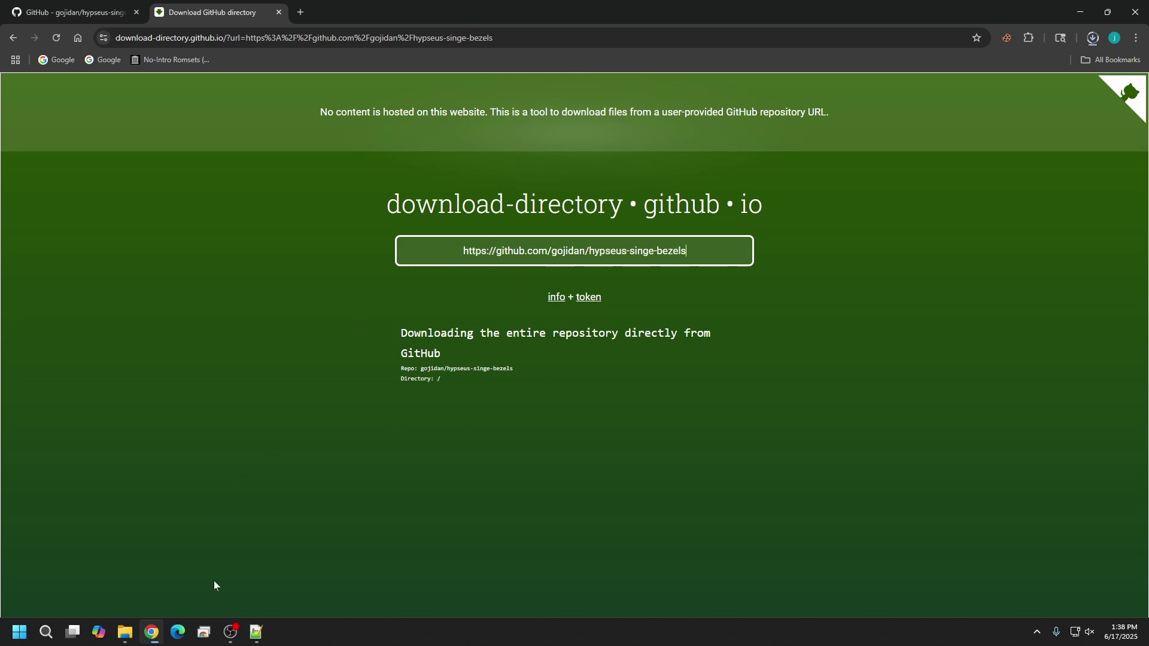
- Show the finished bezels download in its folder and open the gojidan-hypseus-singe-bezels-84941bc archive down to its daphne, hypseus-singe and singe folders
mouse_move(149, 634)
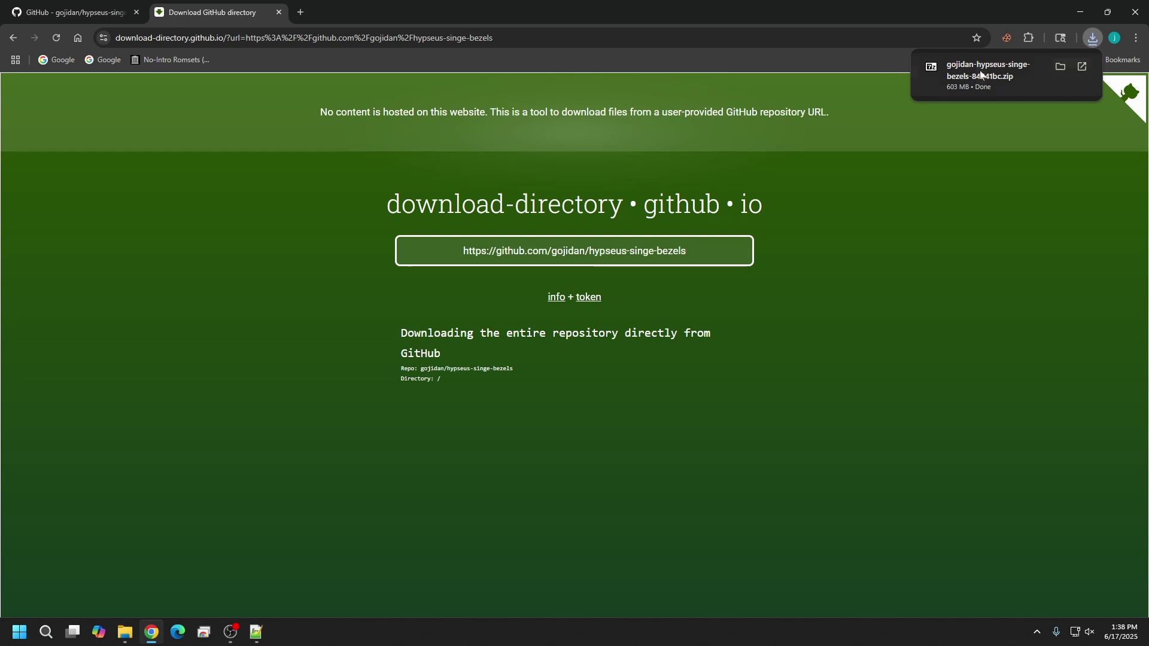
mouse_move(1001, 78)
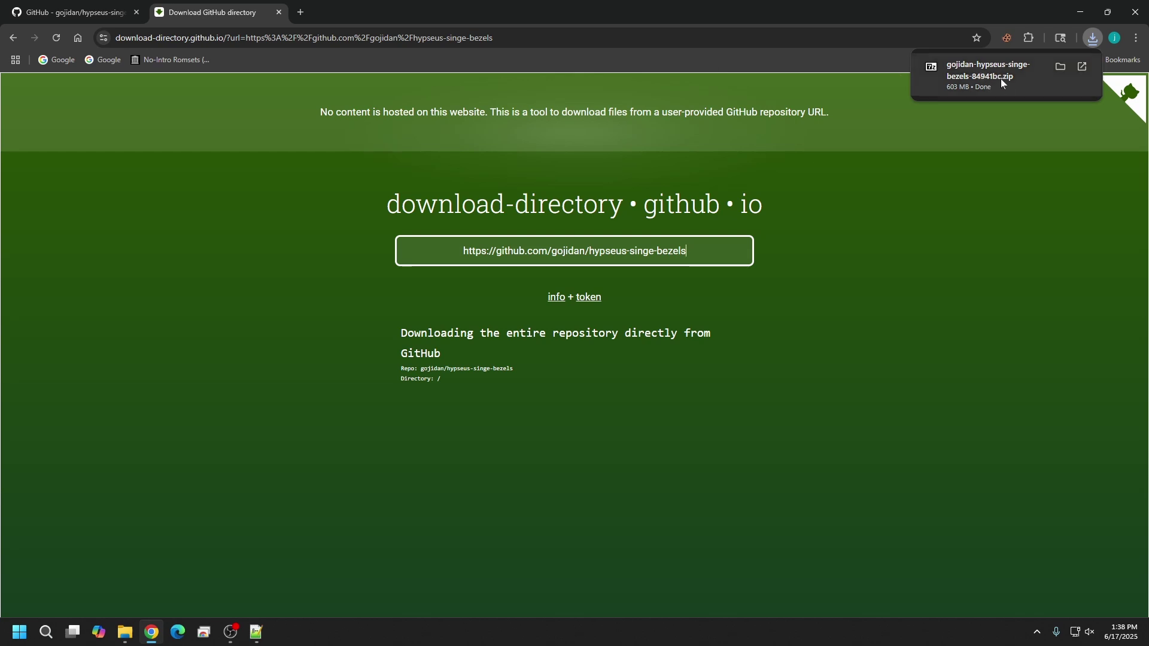
left_click(1059, 67)
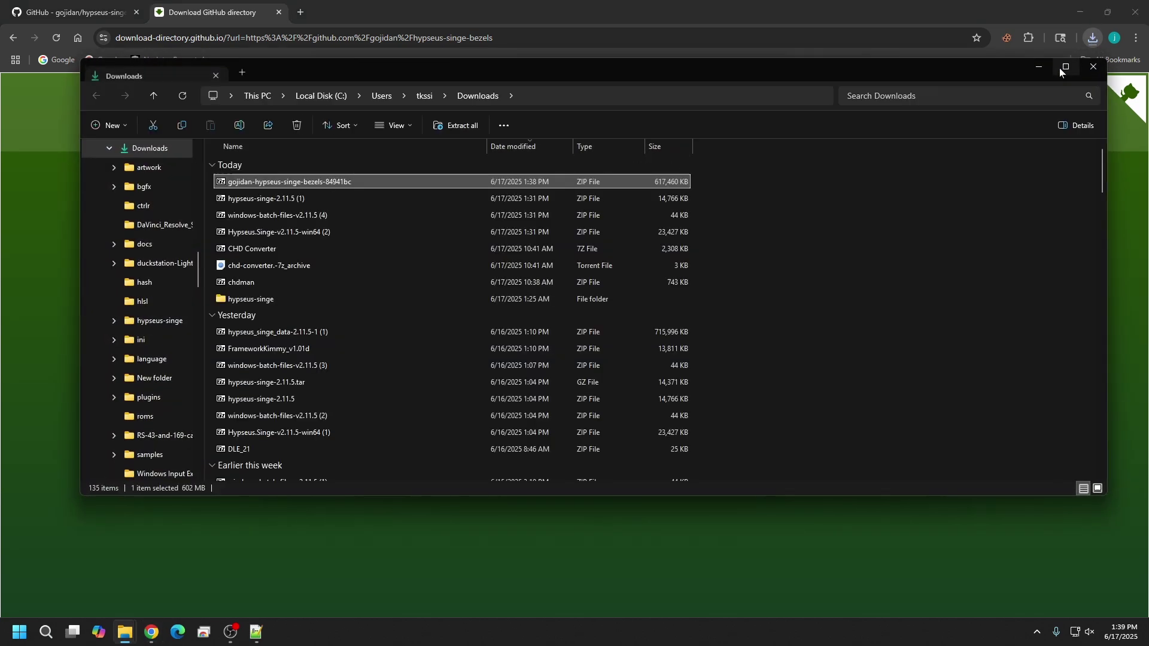
double_click(325, 180)
double_click(736, 220)
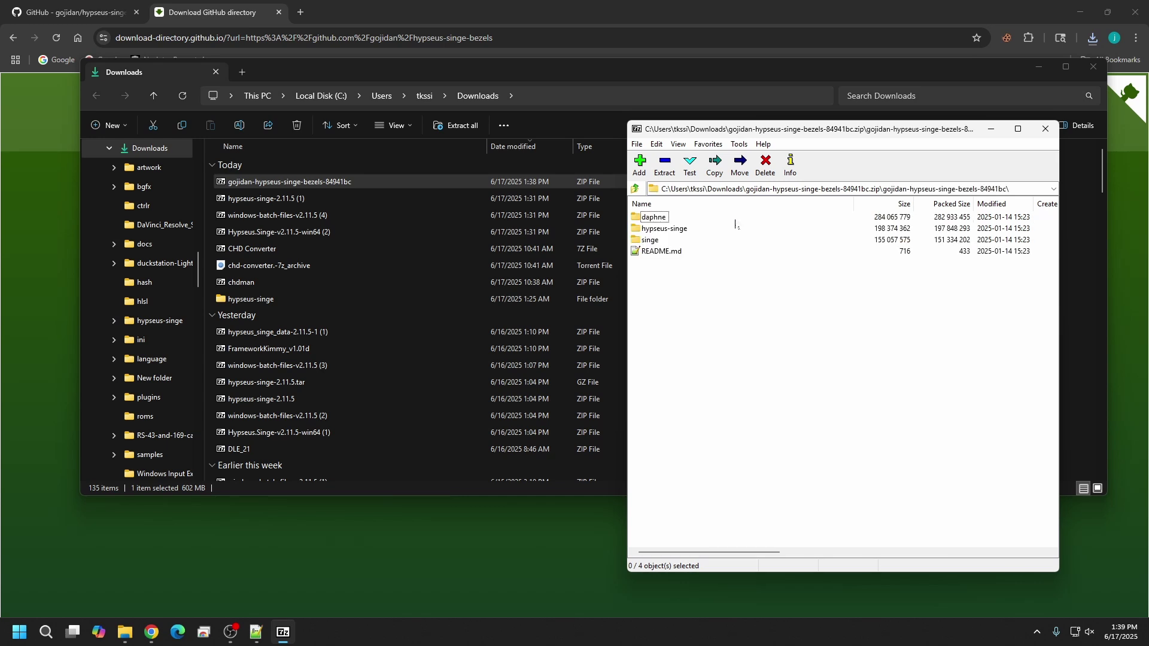
- Rename the hypseus-singe-2.11.5 folder on the E: drive as hypseus-singe
left_click(635, 189)
double_click(666, 222)
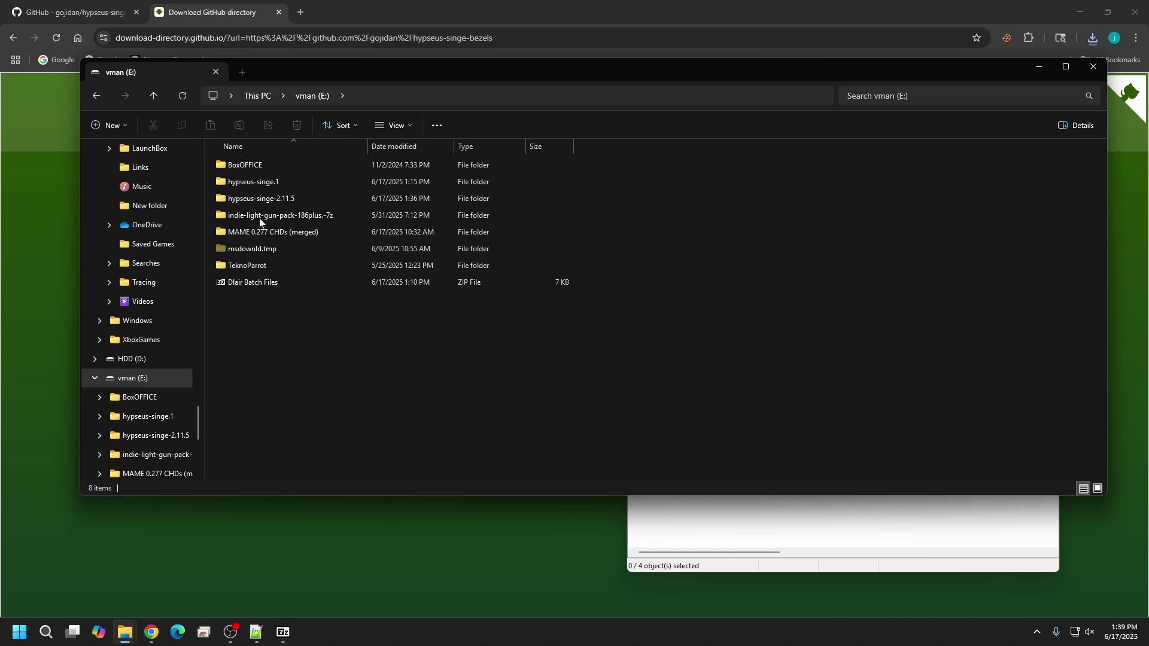
left_click(257, 201)
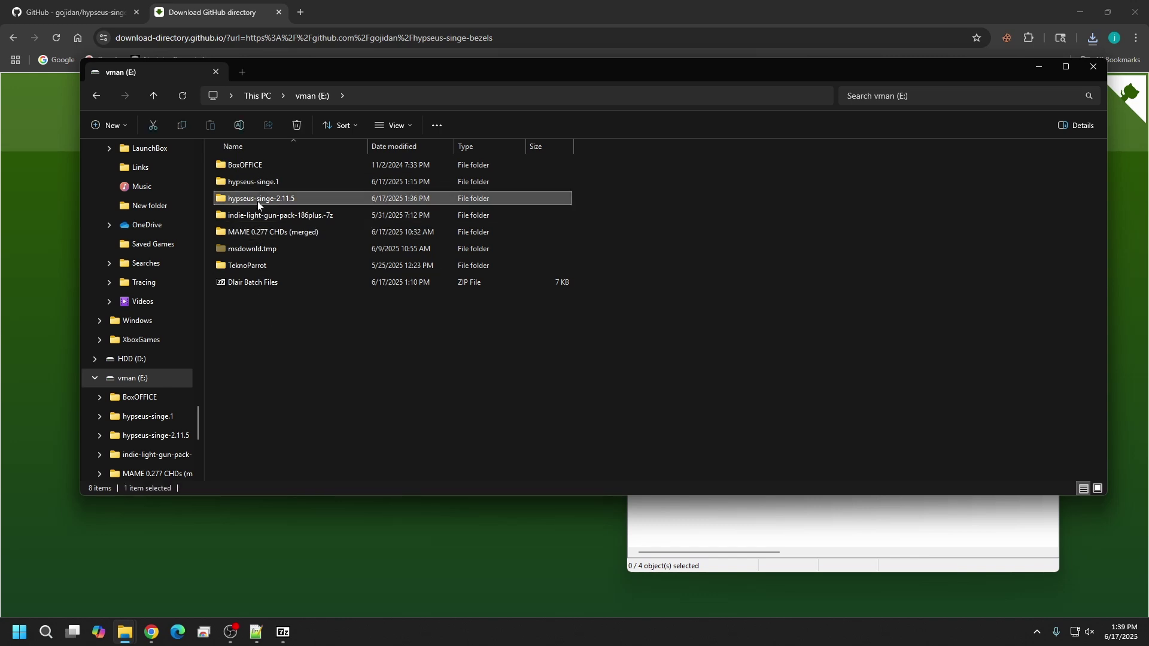
right_click(257, 204)
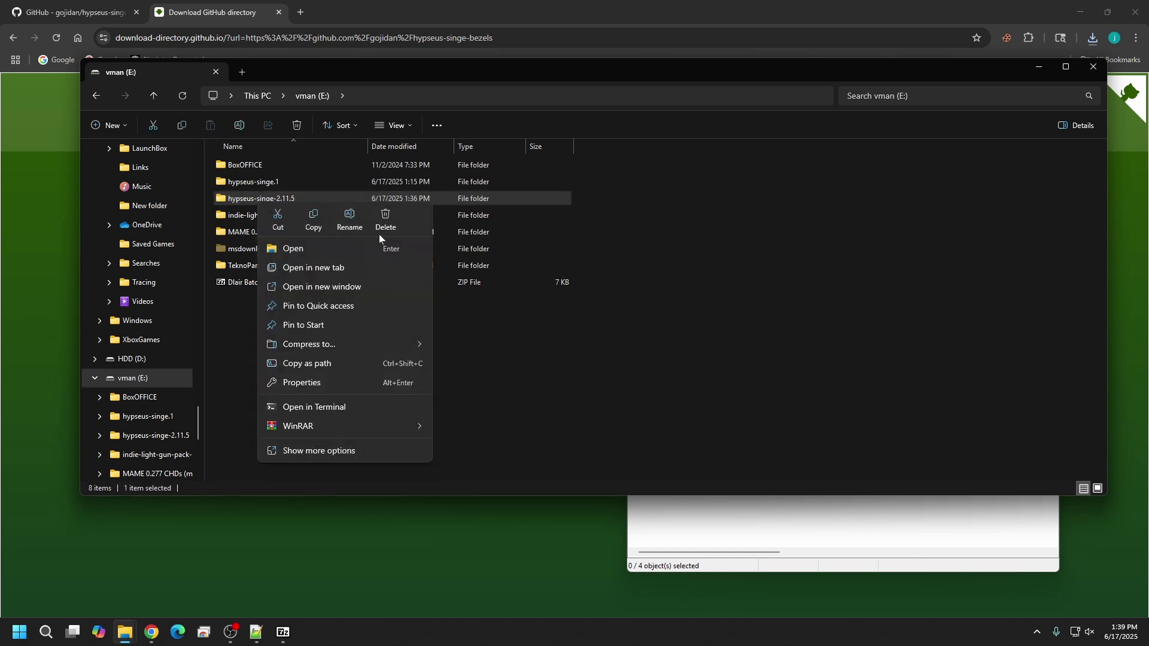
left_click(350, 221)
key("End")
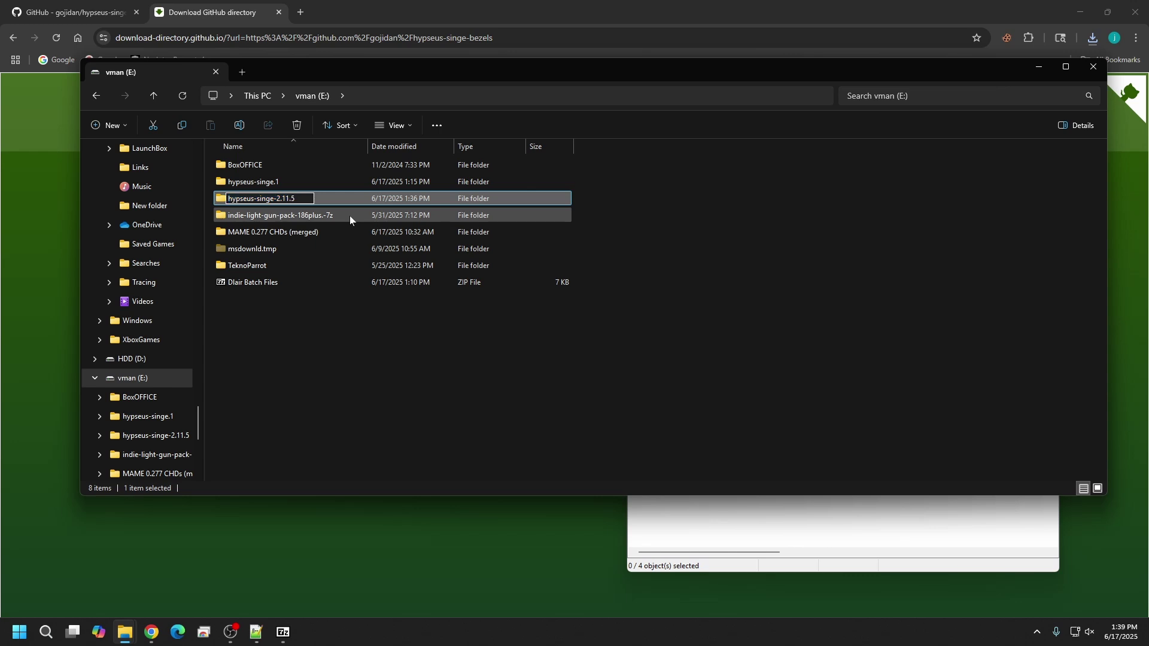
key("BackSpace")
key("BackSpace")
key("BackSpace")
key("BackSpace")
key("BackSpace")
key("BackSpace")
key("BackSpace")
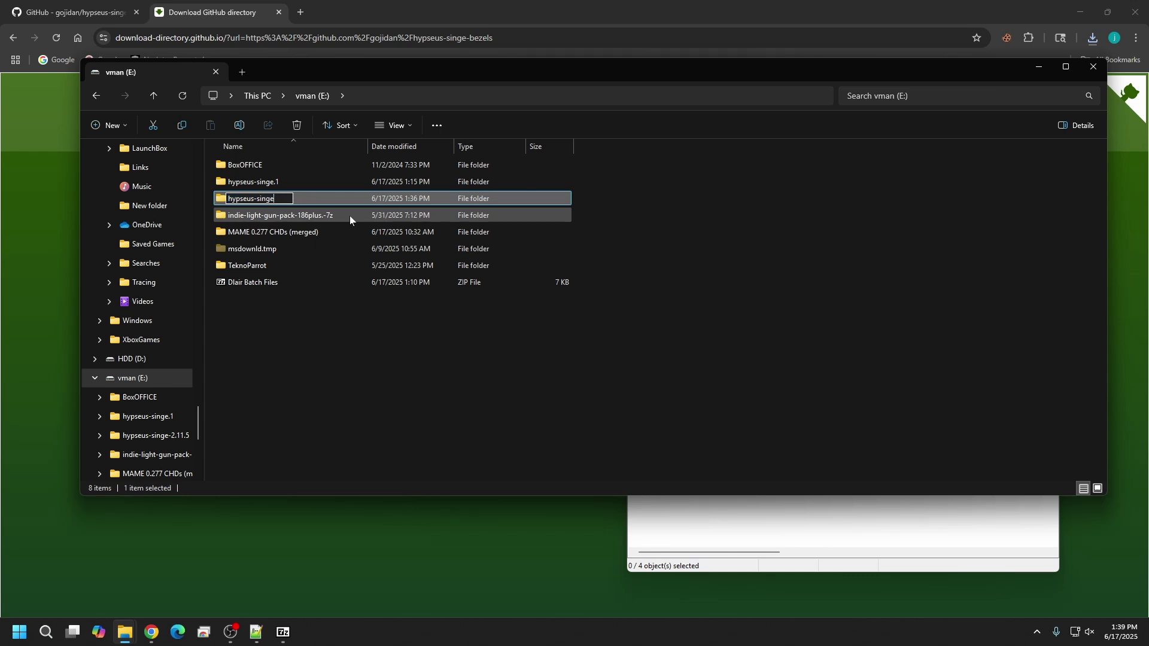
left_click(299, 333)
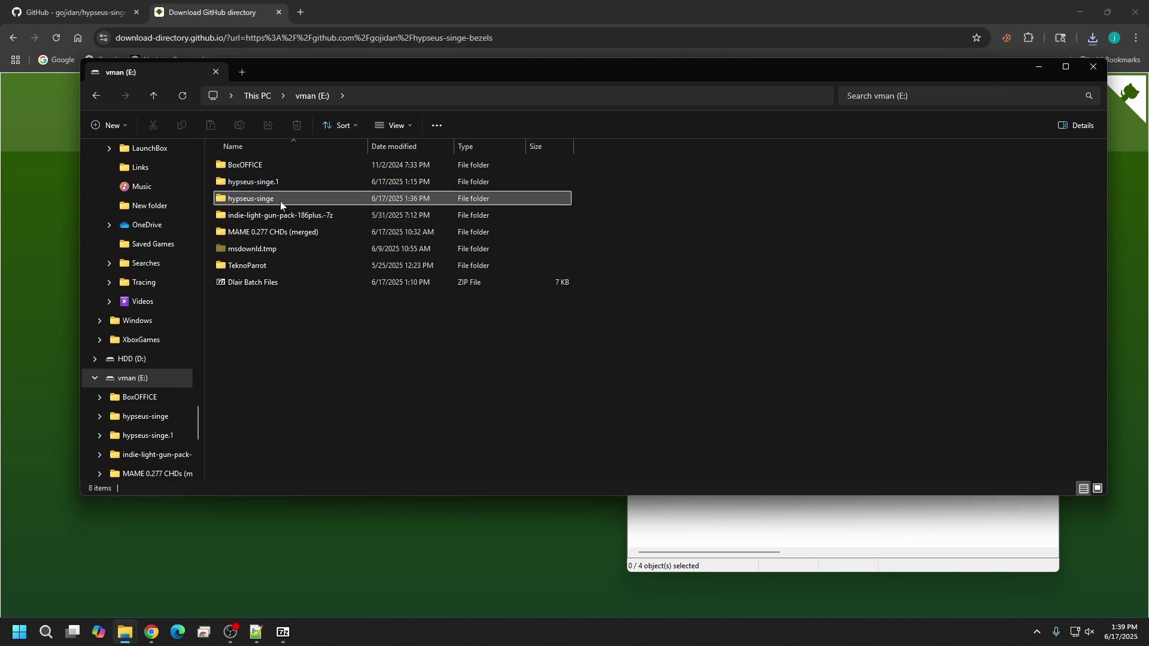
mouse_move(280, 201)
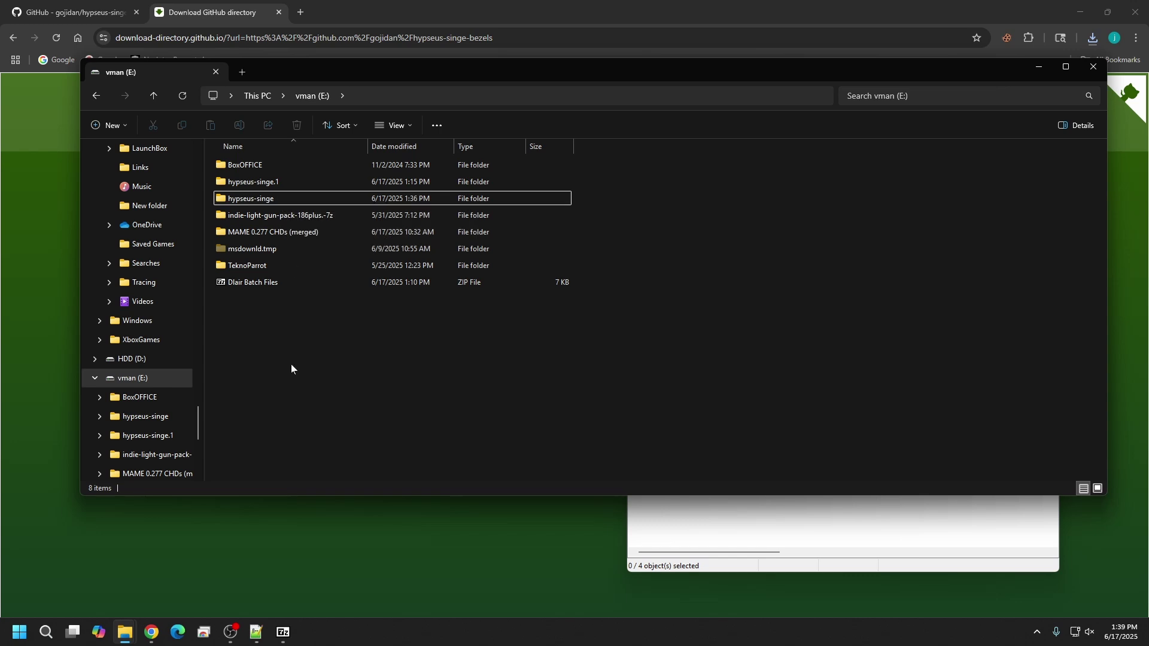
- Extract the archive's daphne, hypseus-singe and singe folders and README.md into the bezels folder of E:\hypseus-singe
double_click(261, 198)
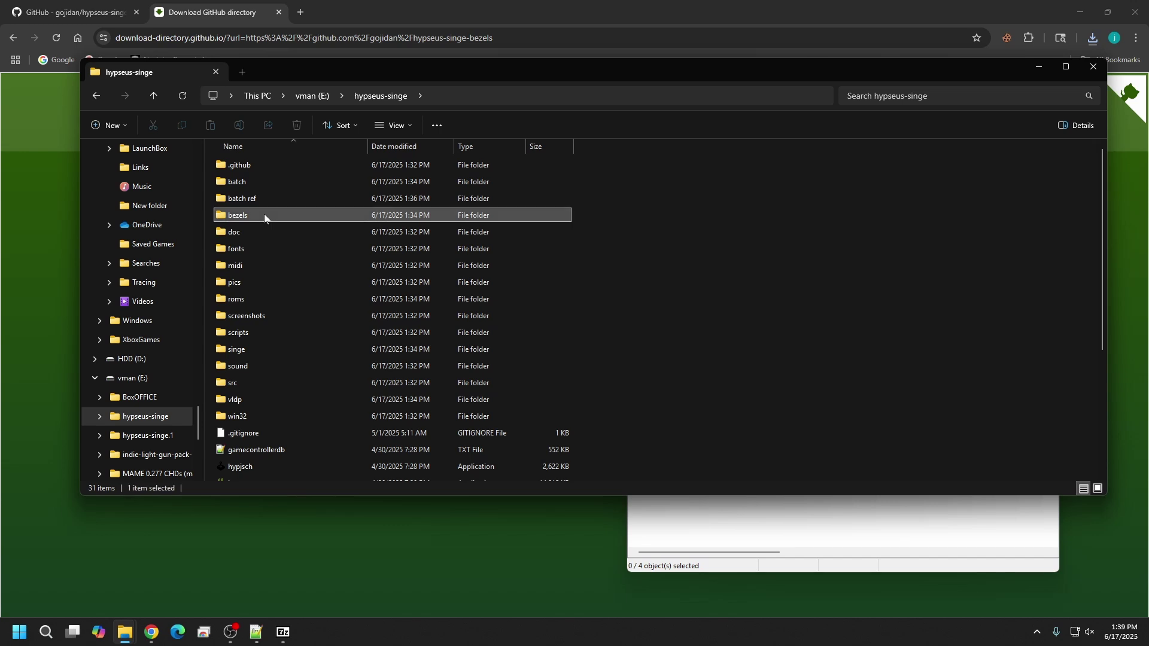
double_click(264, 214)
left_click(722, 563)
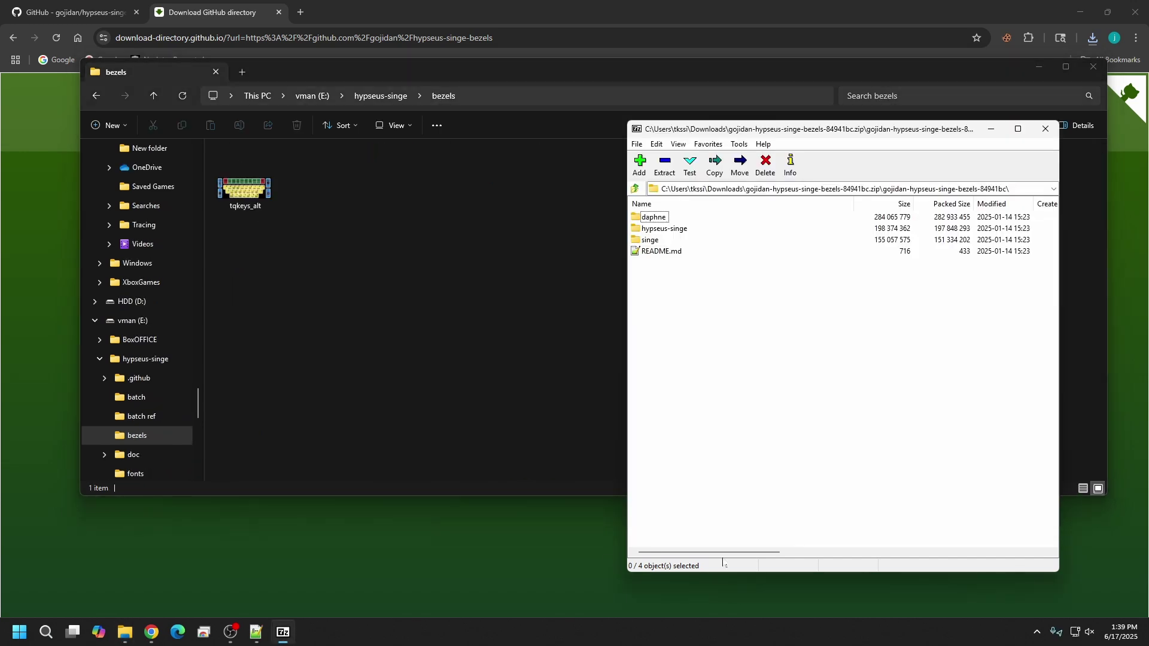
left_click(634, 189)
double_click(665, 217)
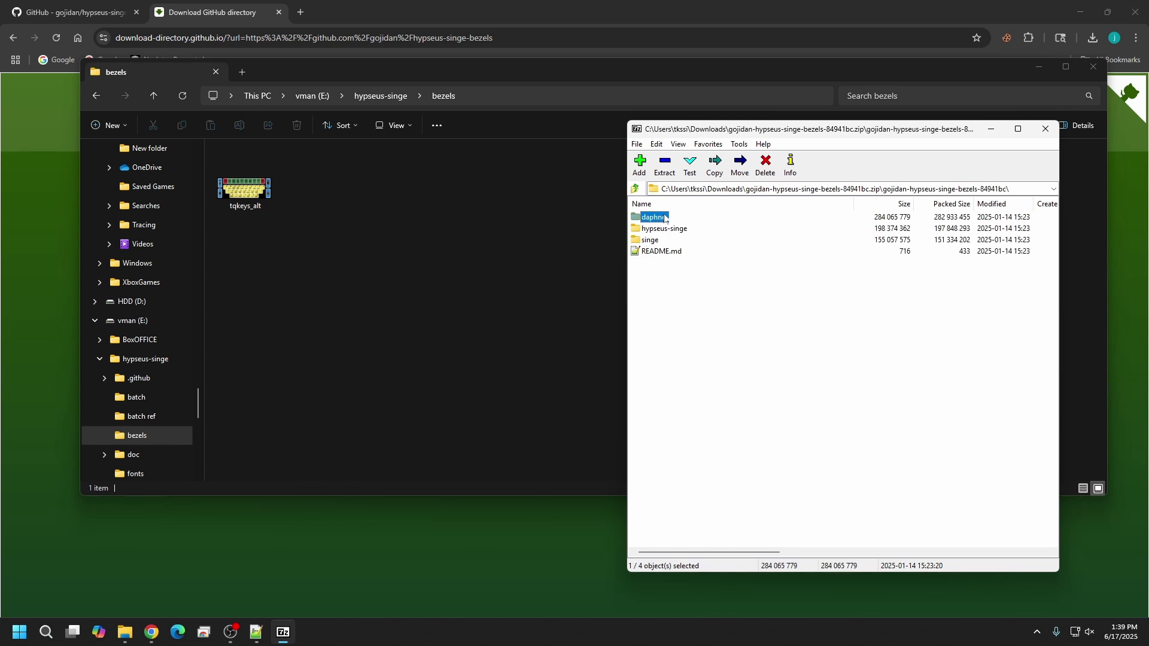
left_click(671, 296)
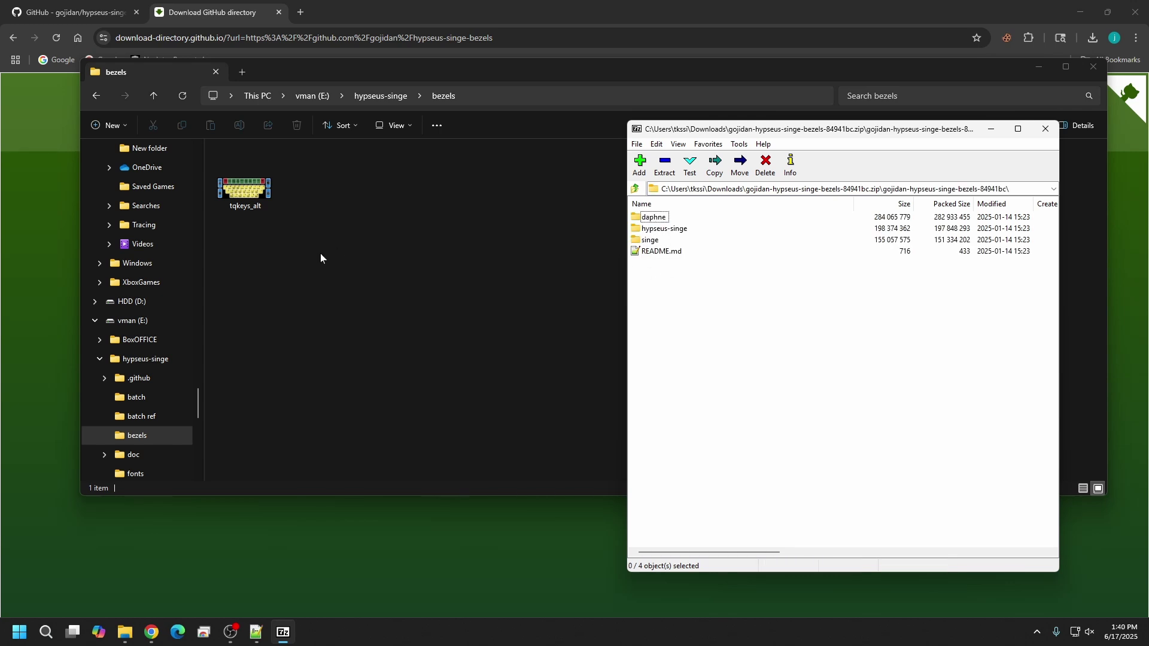
left_click_drag(646, 272, 657, 219)
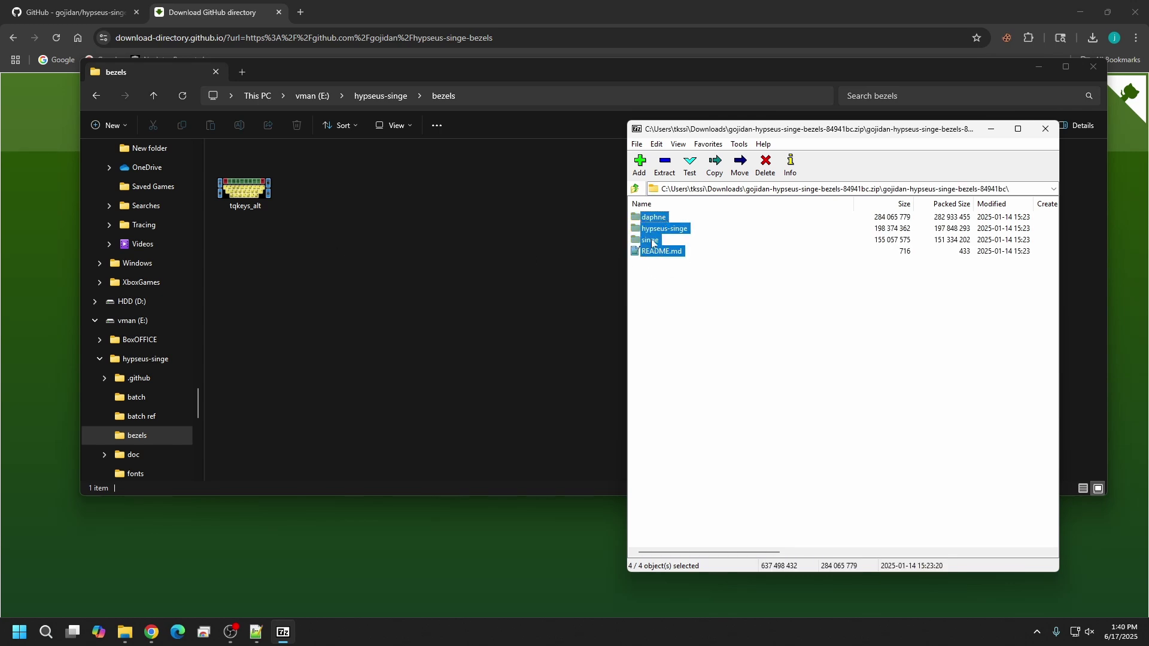
left_click_drag(464, 257, 465, 257)
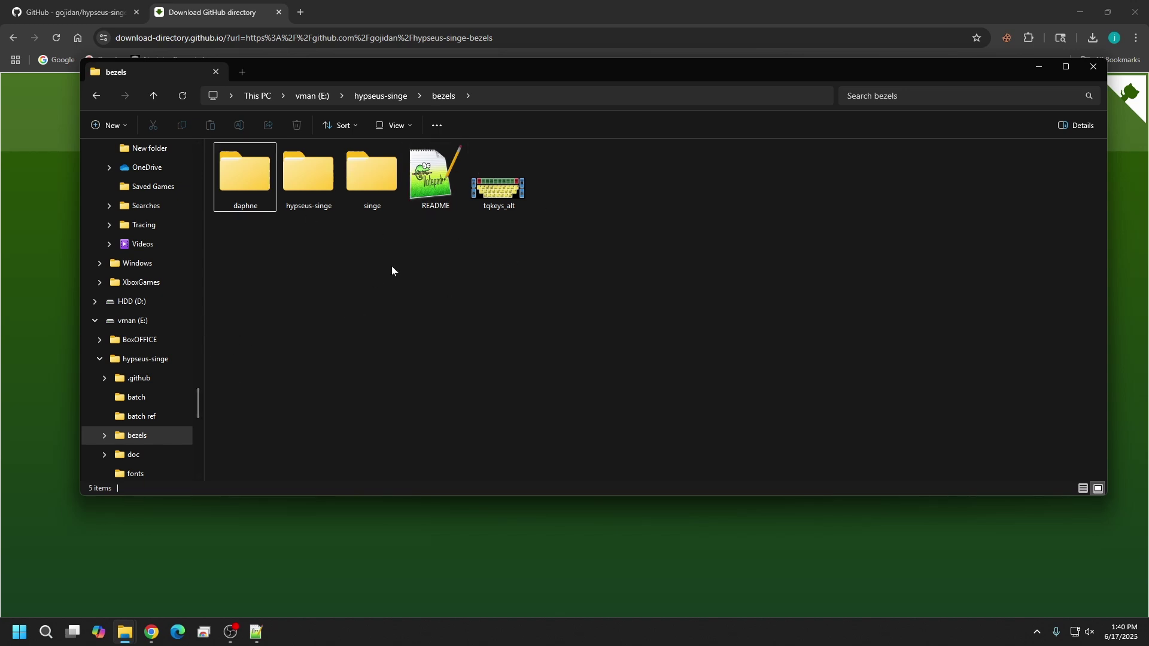
- Copy the DragonsLair and lair01 bezel images from the 1920×1080 folder of daphne\dragons-lair
double_click(251, 179)
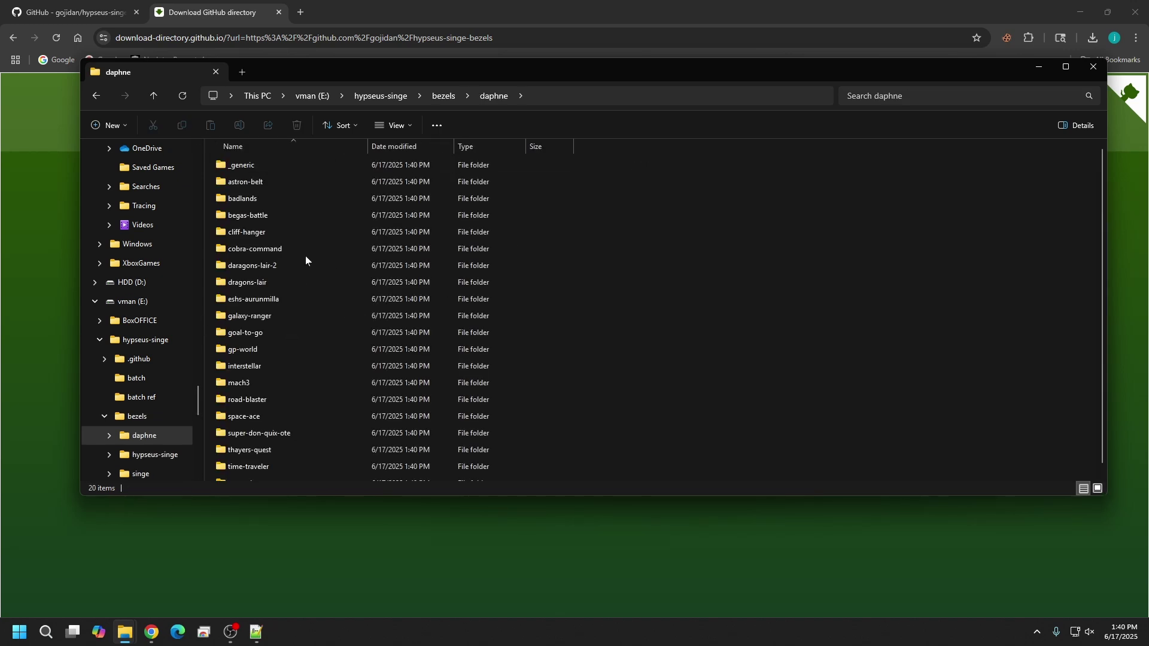
double_click(281, 281)
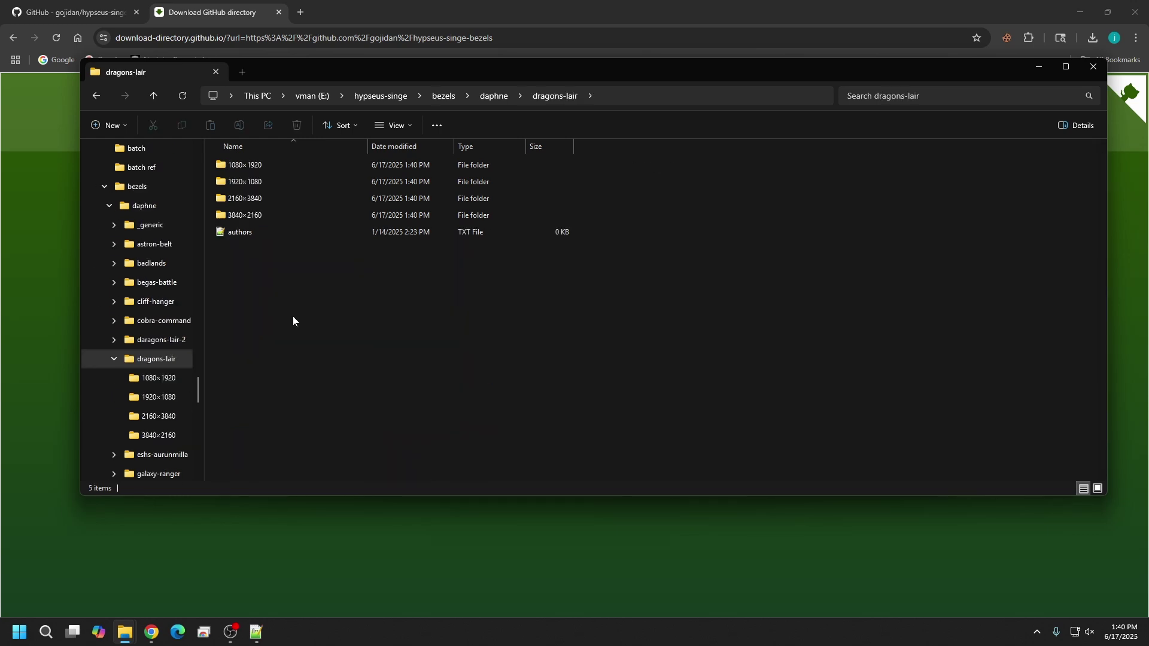
double_click(260, 186)
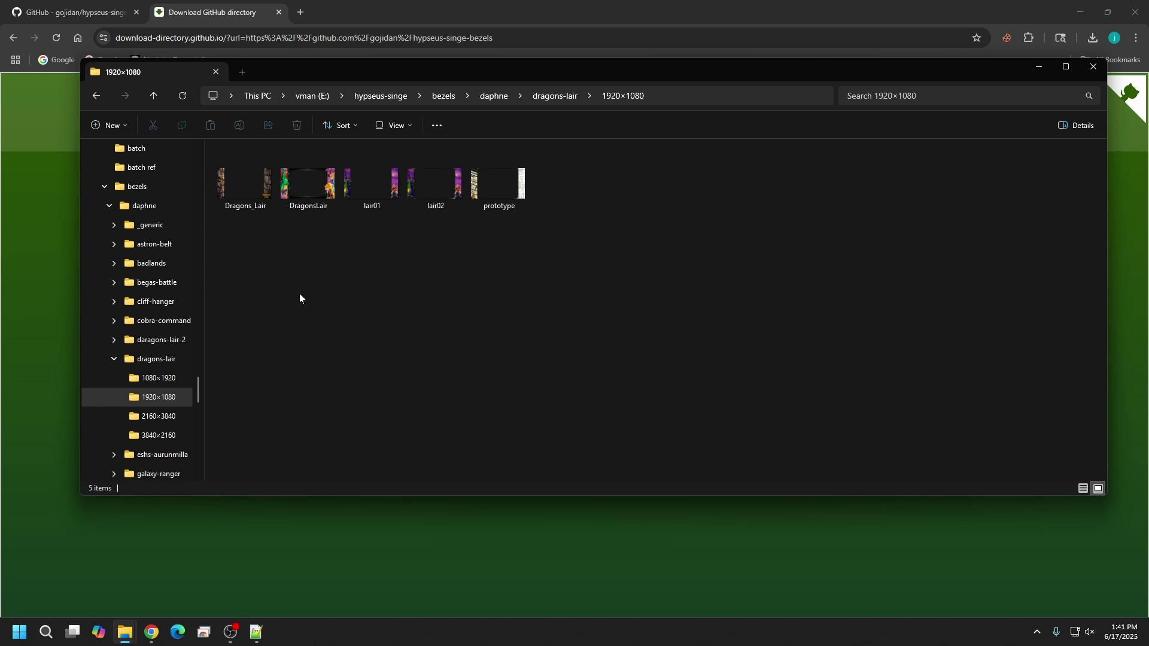
left_click(304, 182)
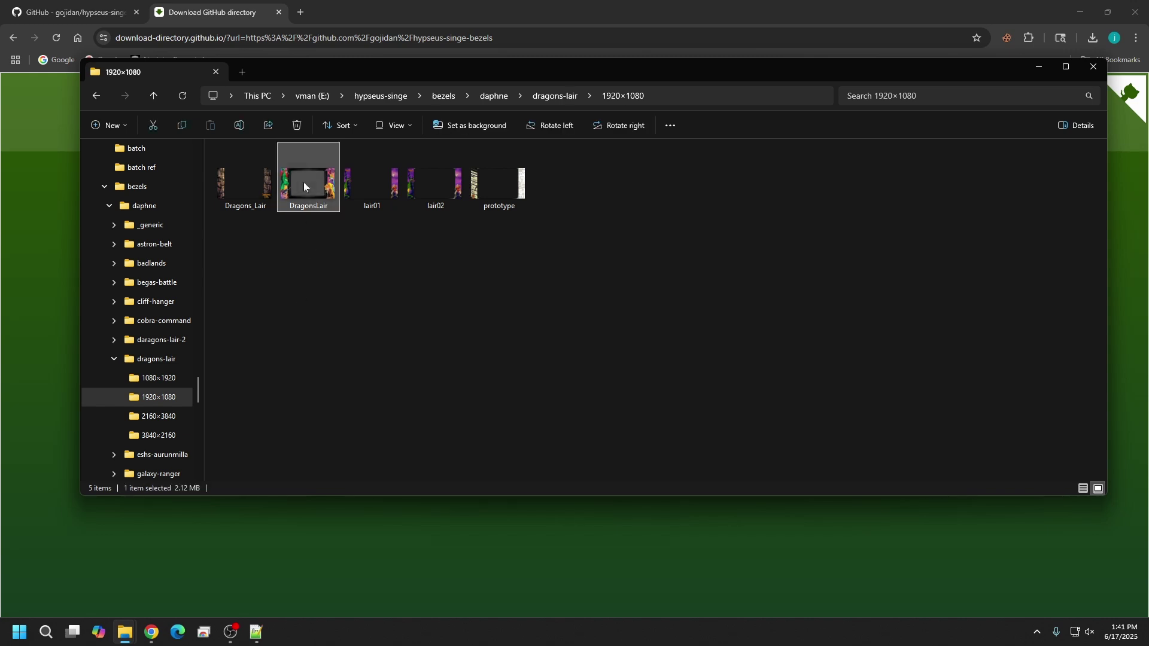
left_click(372, 184, "ctrl")
right_click(372, 185)
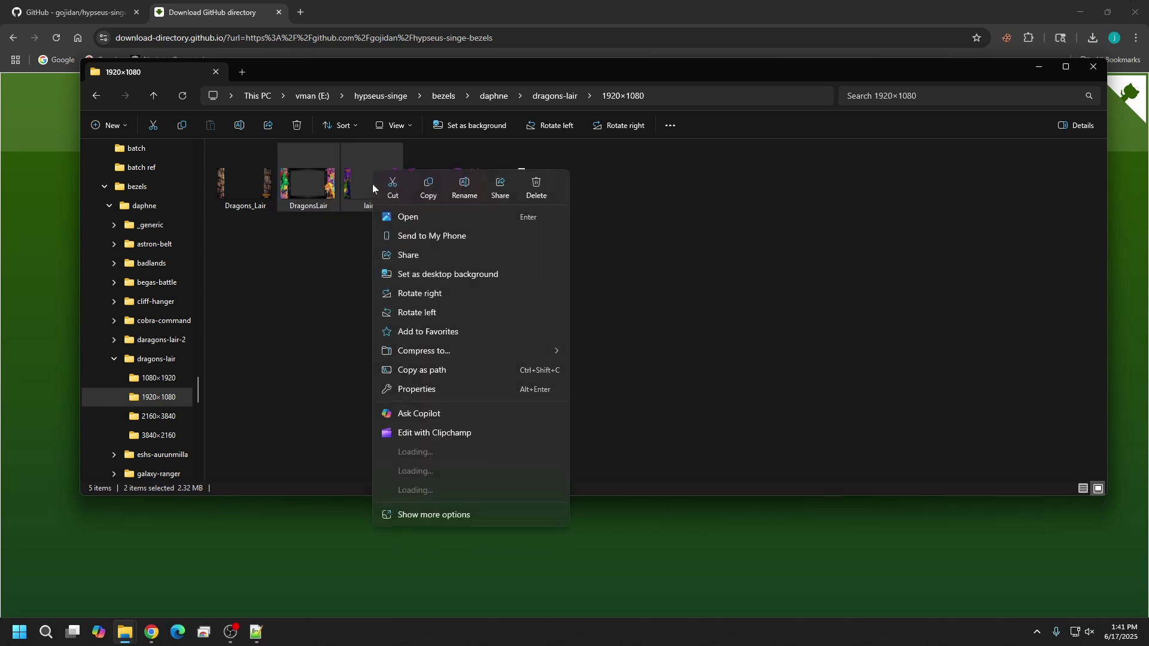
left_click(435, 184)
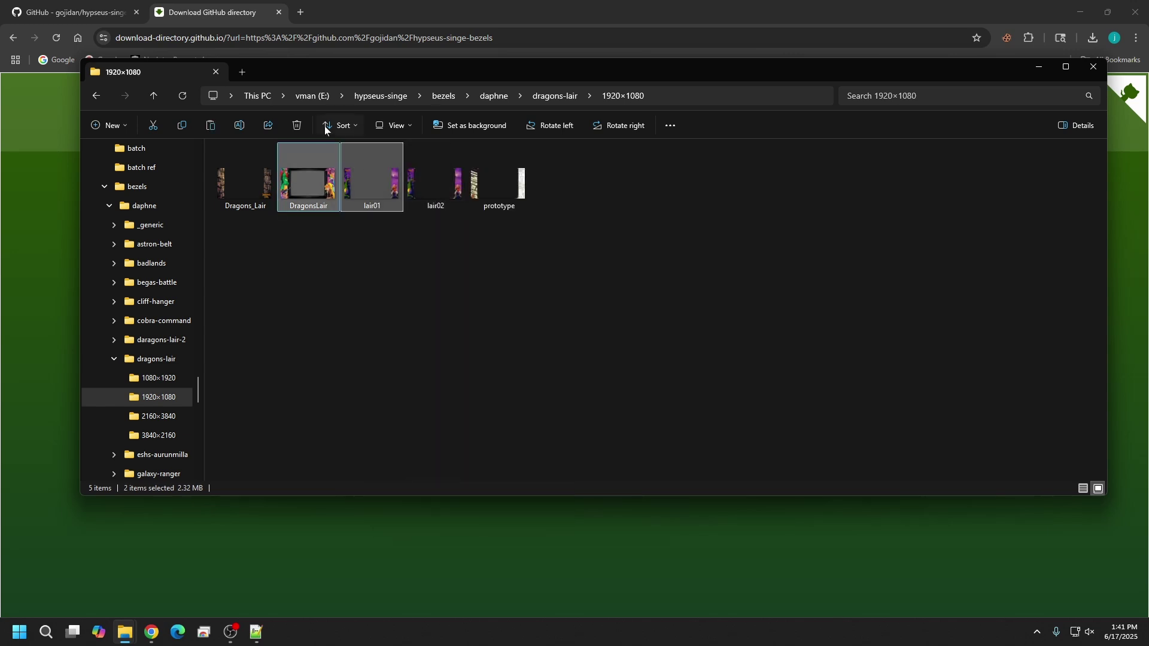
- Paste the copied DragonsLair and lair01 images directly into the main bezels folder of hypseus-singe
left_click(157, 98)
left_click(157, 98)
left_click(157, 98)
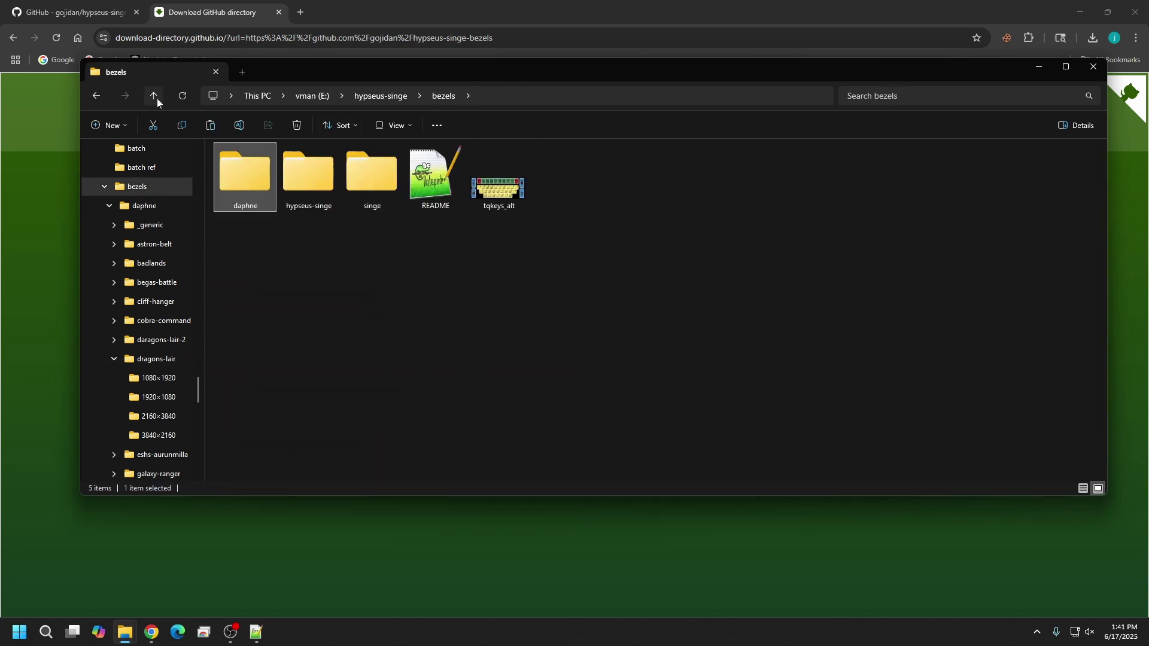
left_click(157, 98)
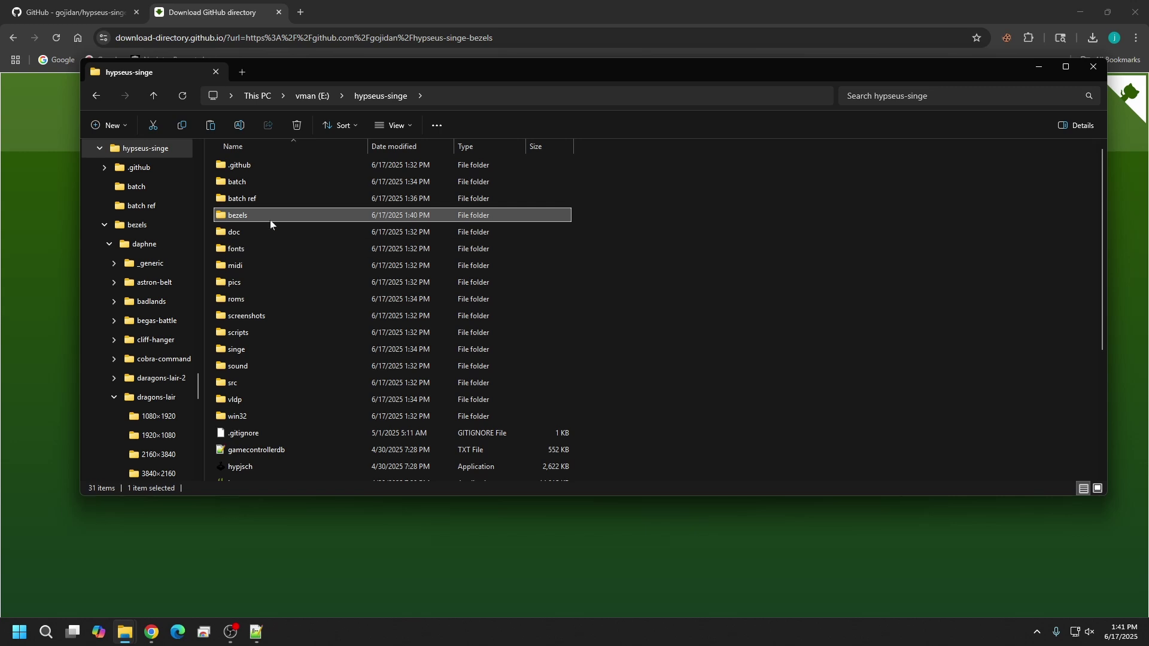
double_click(271, 216)
right_click(275, 275)
left_click(305, 291)
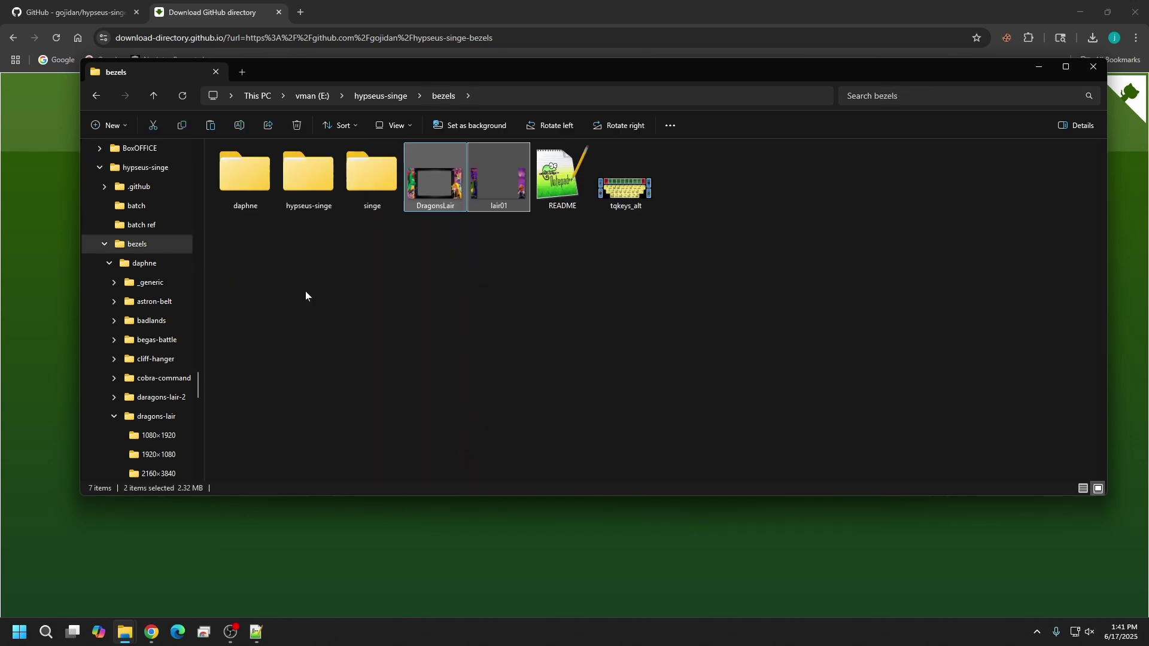
left_click(482, 334)
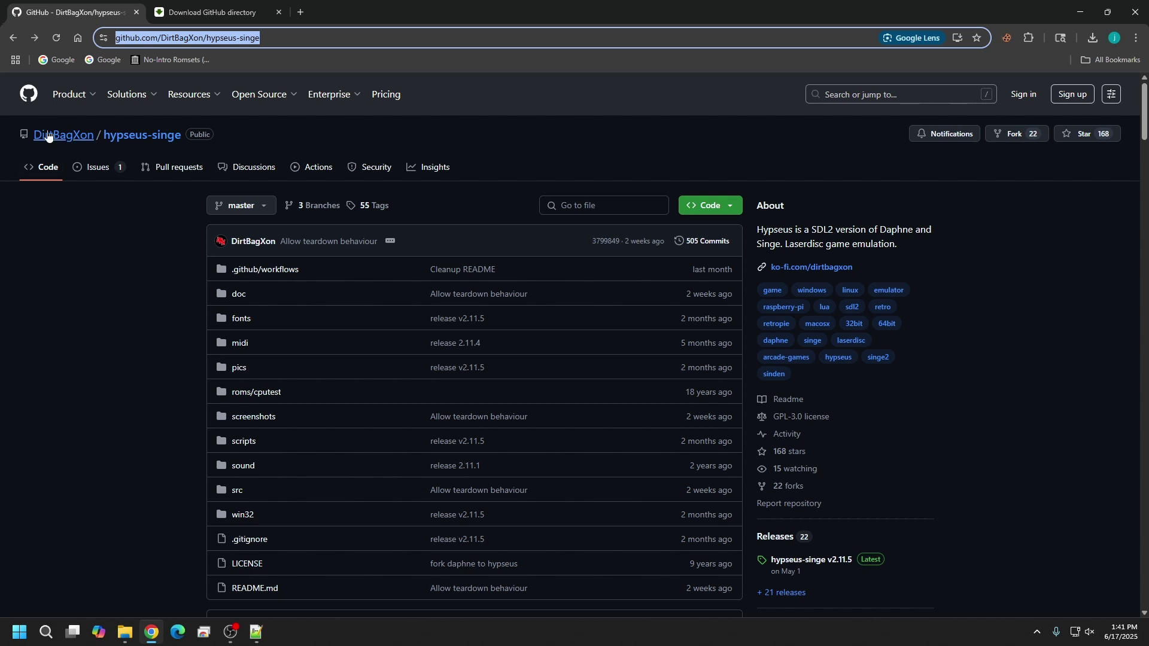
- Go through the developer's GitHub profile to the hypseus_singe_data repository and open the DLe folder inside 00-singe2
left_click(48, 136)
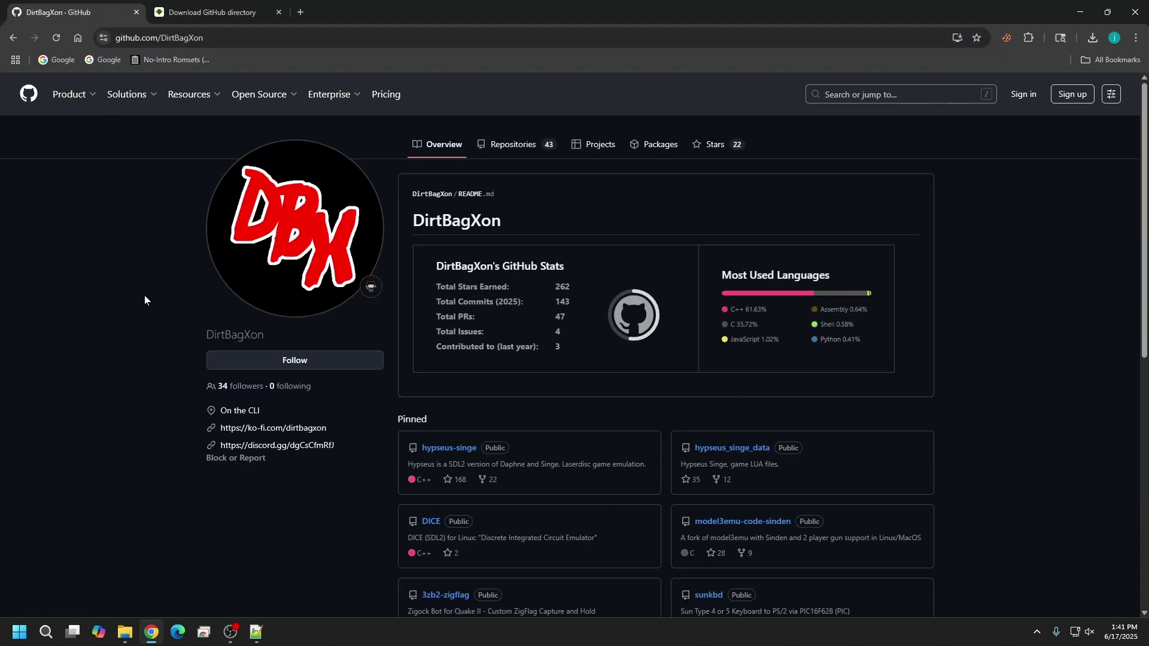
scroll(145, 295, "down", 3)
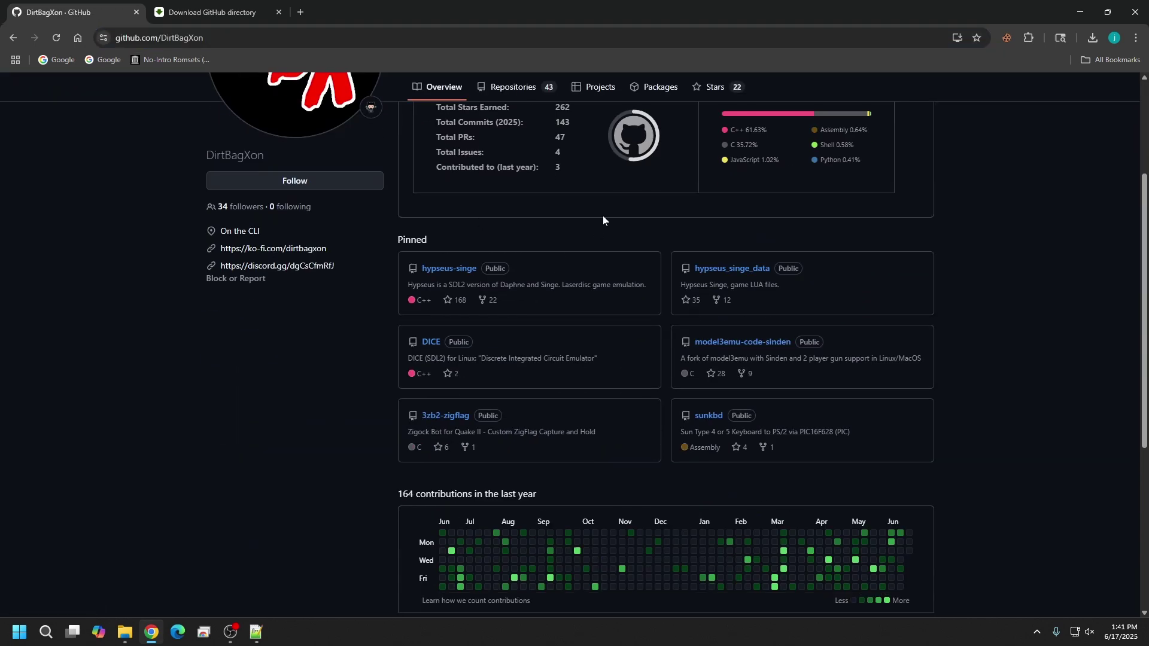
left_click(741, 271)
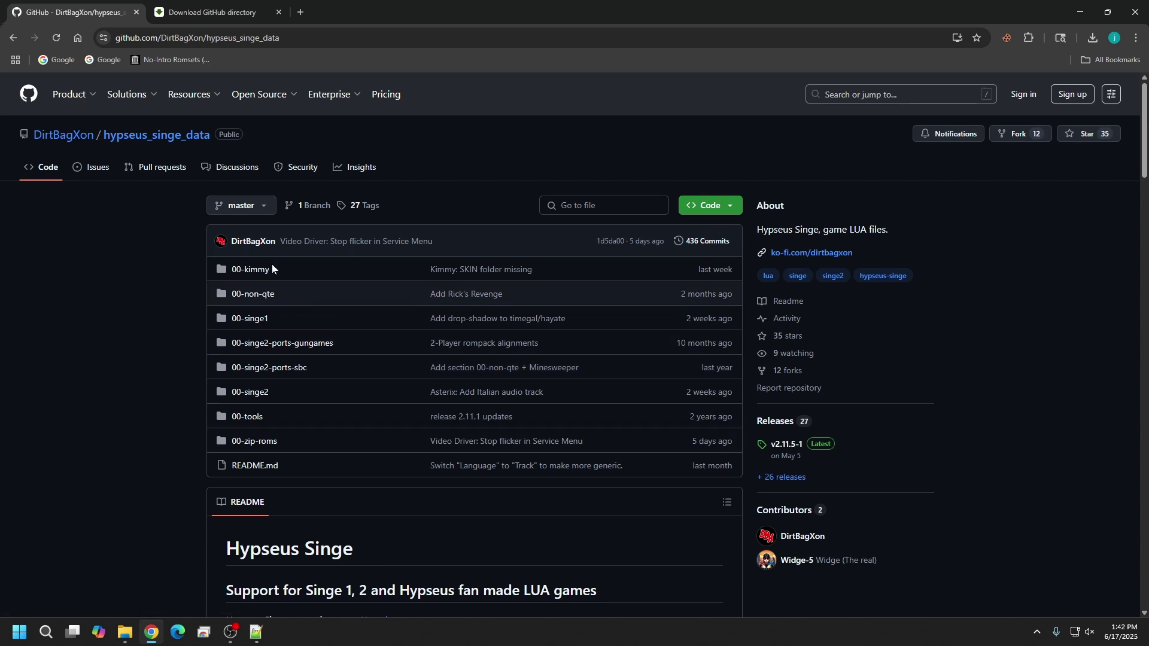
scroll(239, 296, "down", 1)
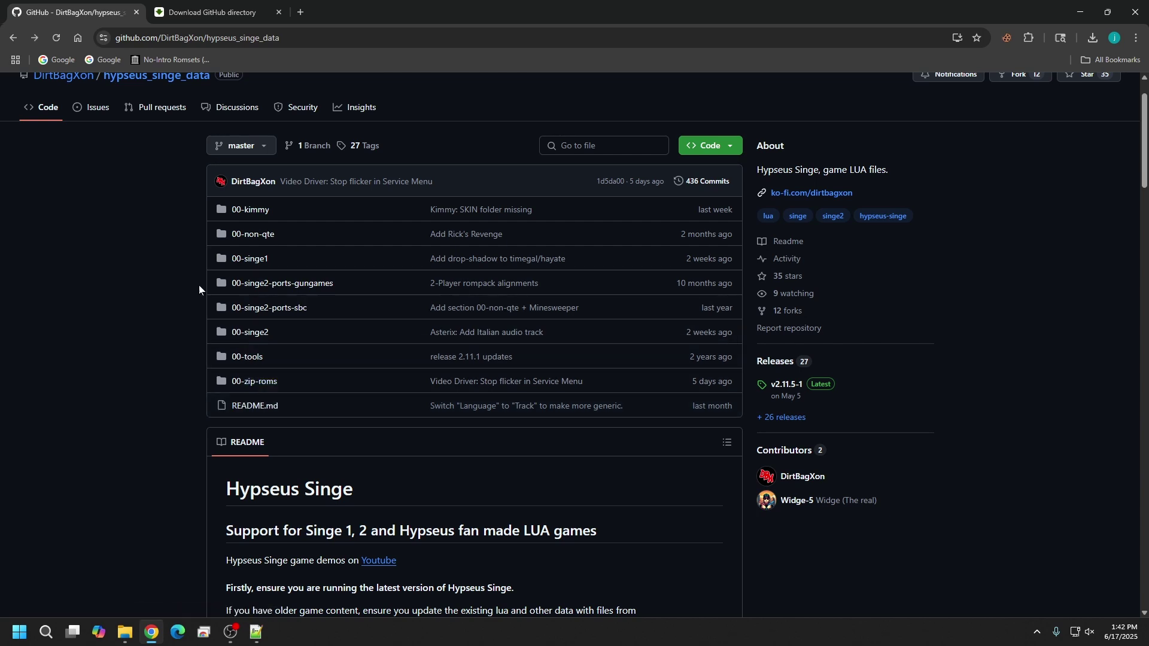
left_click(256, 333)
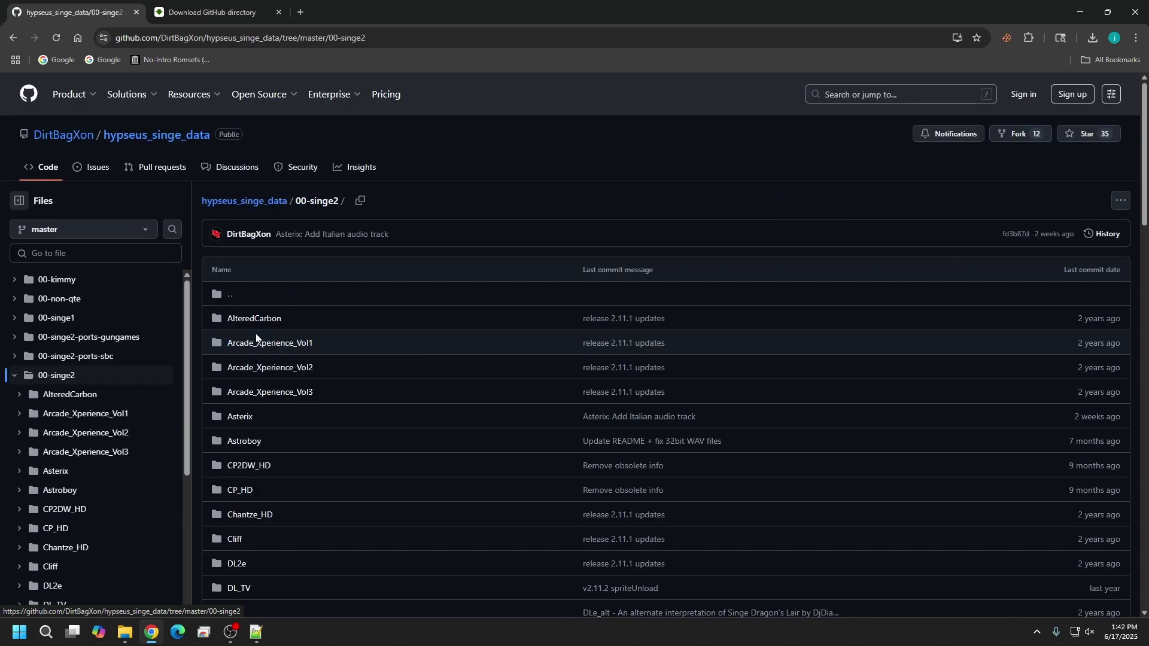
scroll(270, 299, "down", 3)
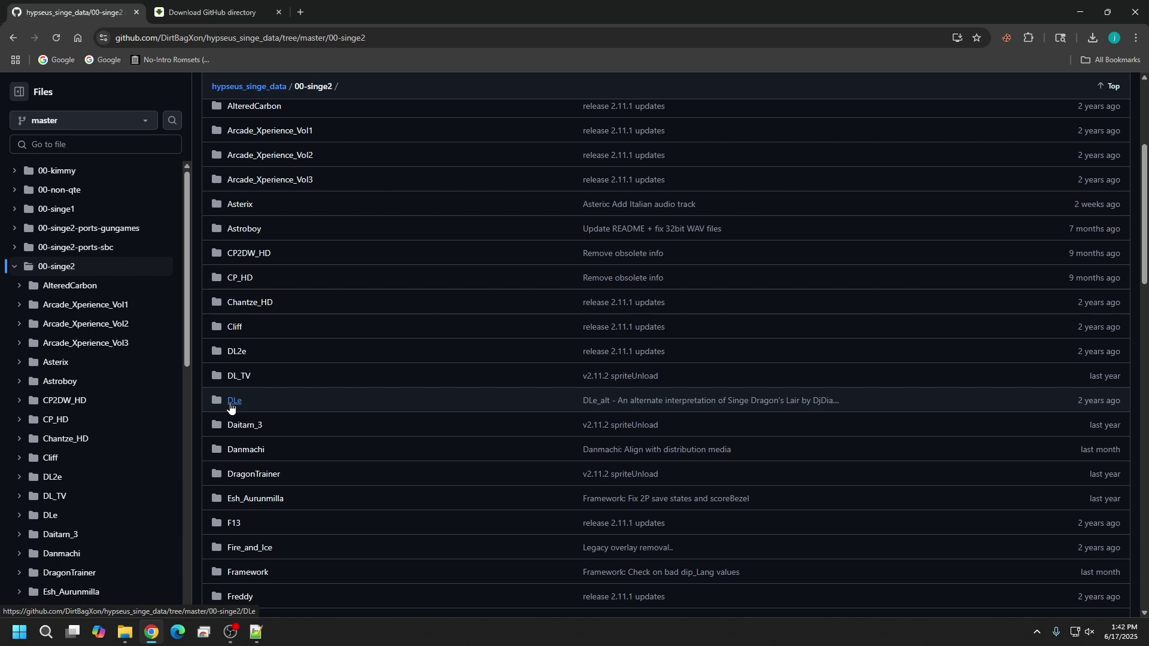
left_click(230, 404)
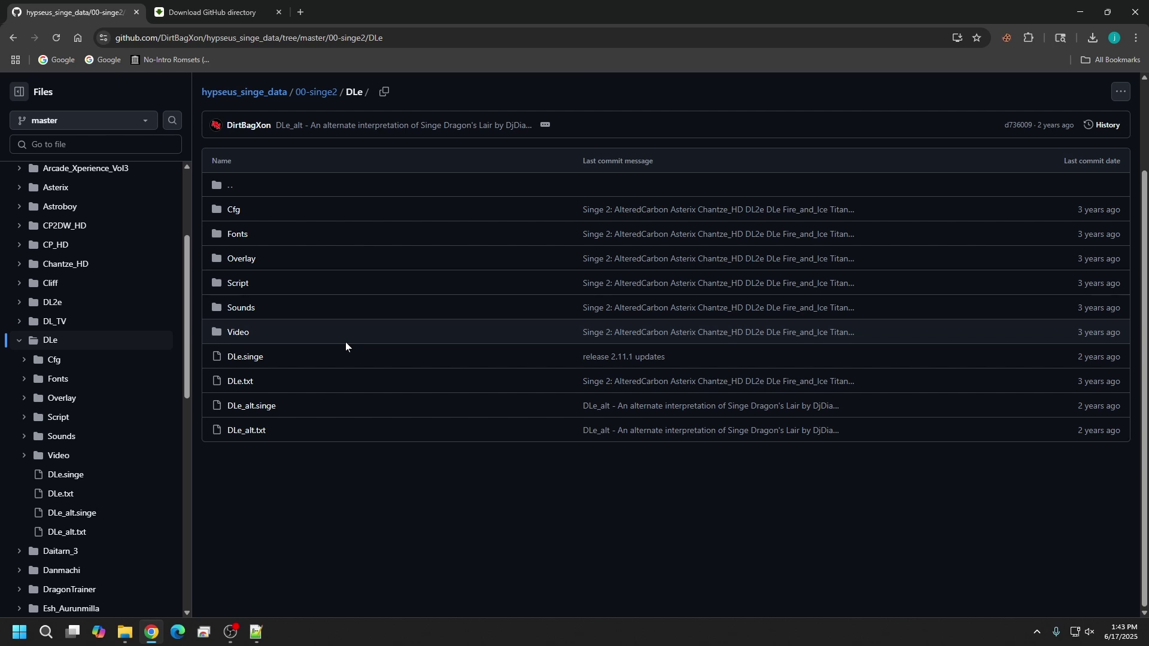
- Switch to File Explorer and open the roms folder inside hypseus-singe
key("alt+Tab")
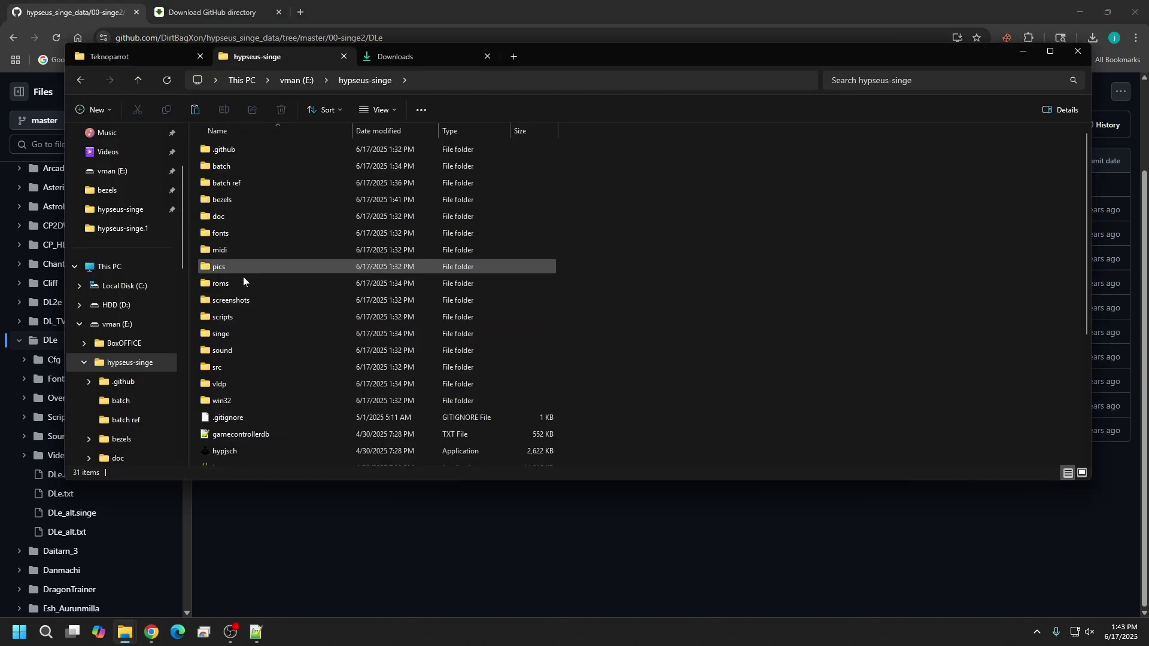
double_click(242, 283)
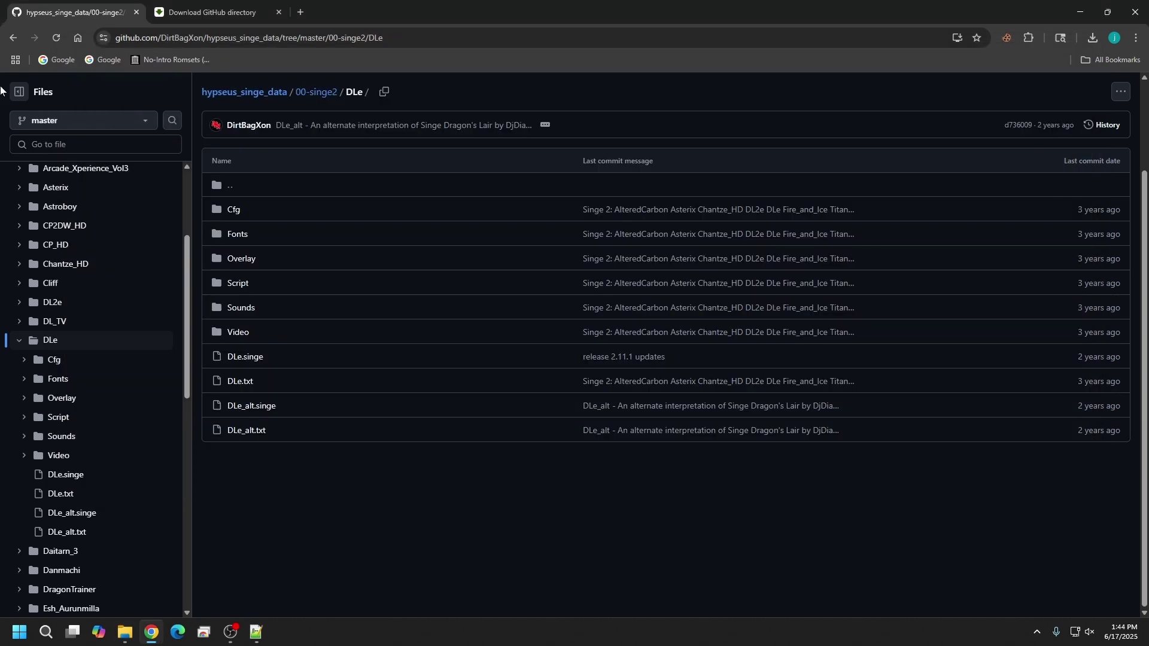
- Switch back to the browser and reopen the hypseus_singe_data repository from the developer's GitHub profile
left_click(245, 125)
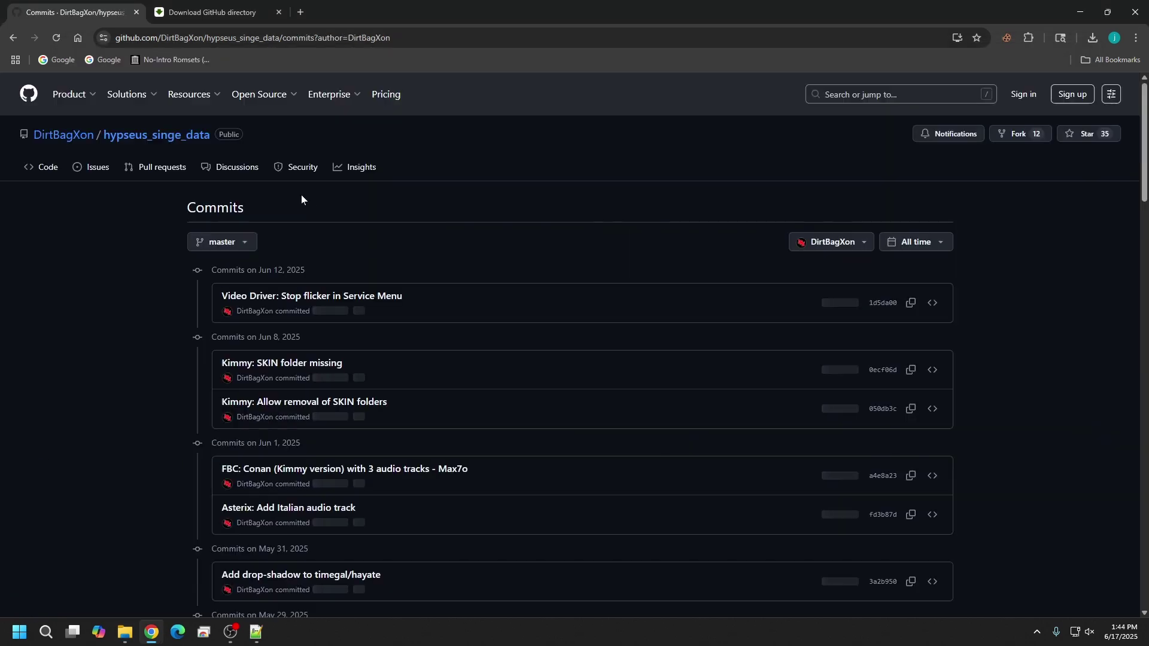
left_click(67, 135)
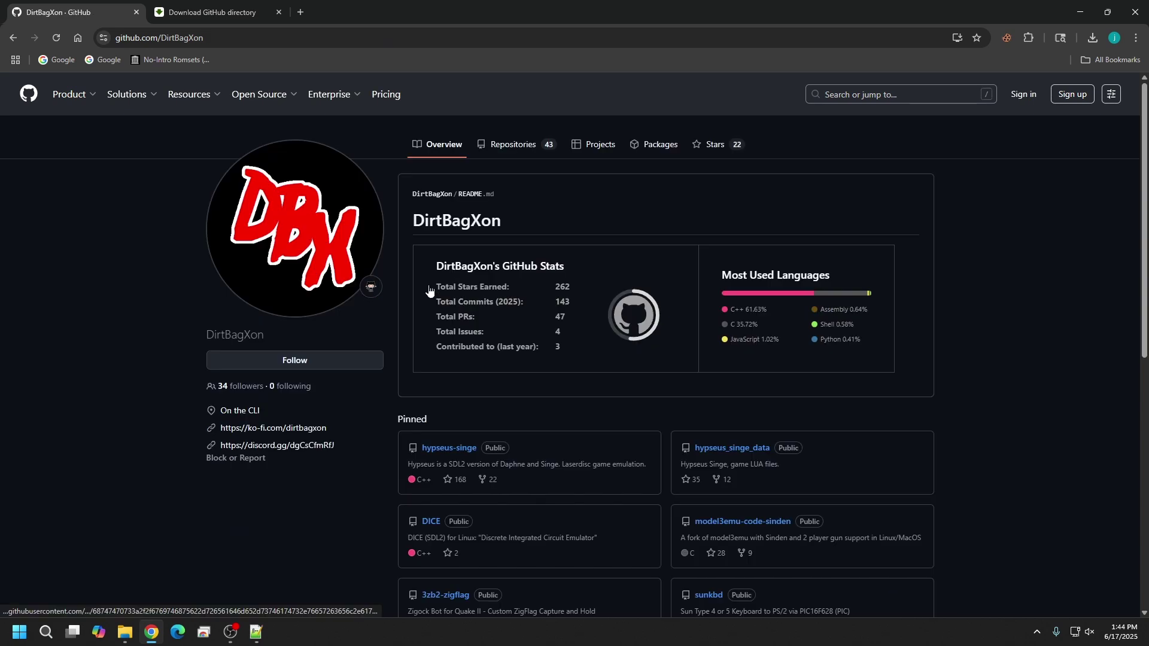
left_click(719, 454)
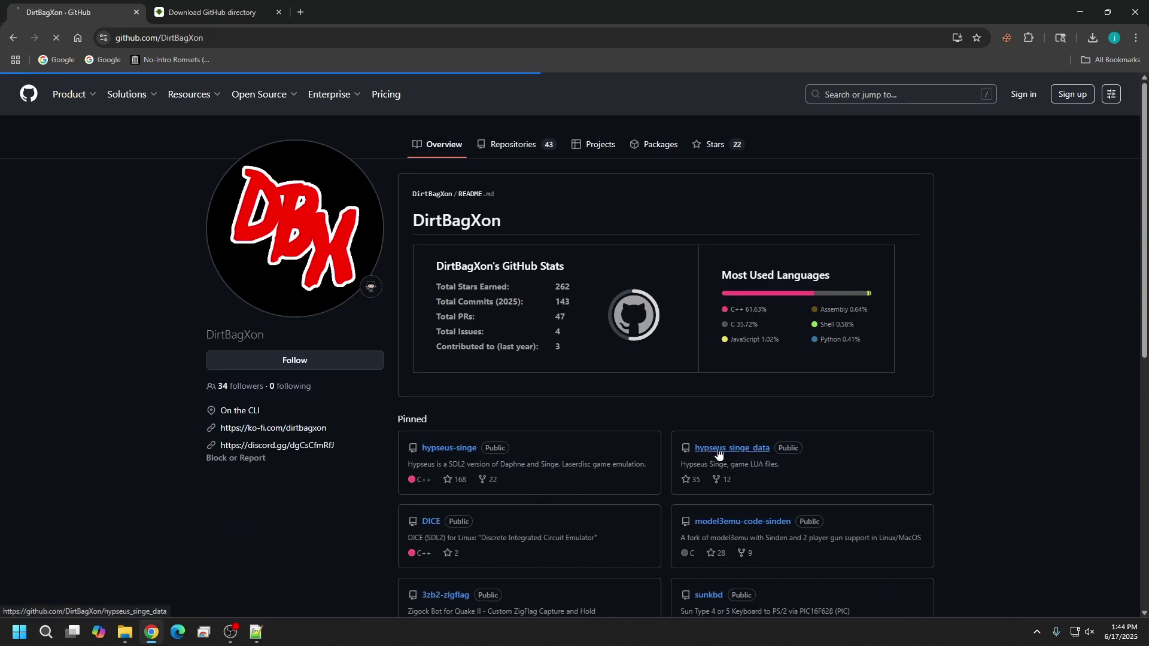
- Open the repository's latest release v2.11.5-1 and download FrameworkKimmy_v1.01d.zip and the Source code (zip)
scroll(909, 401, "down", 2)
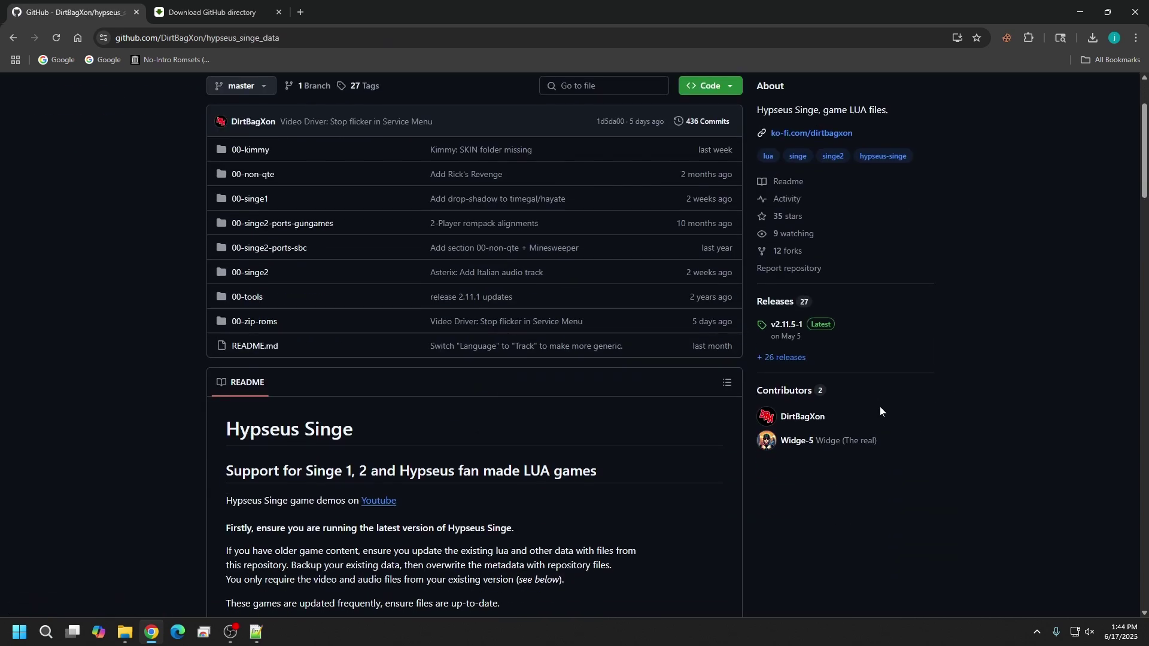
left_click(778, 329)
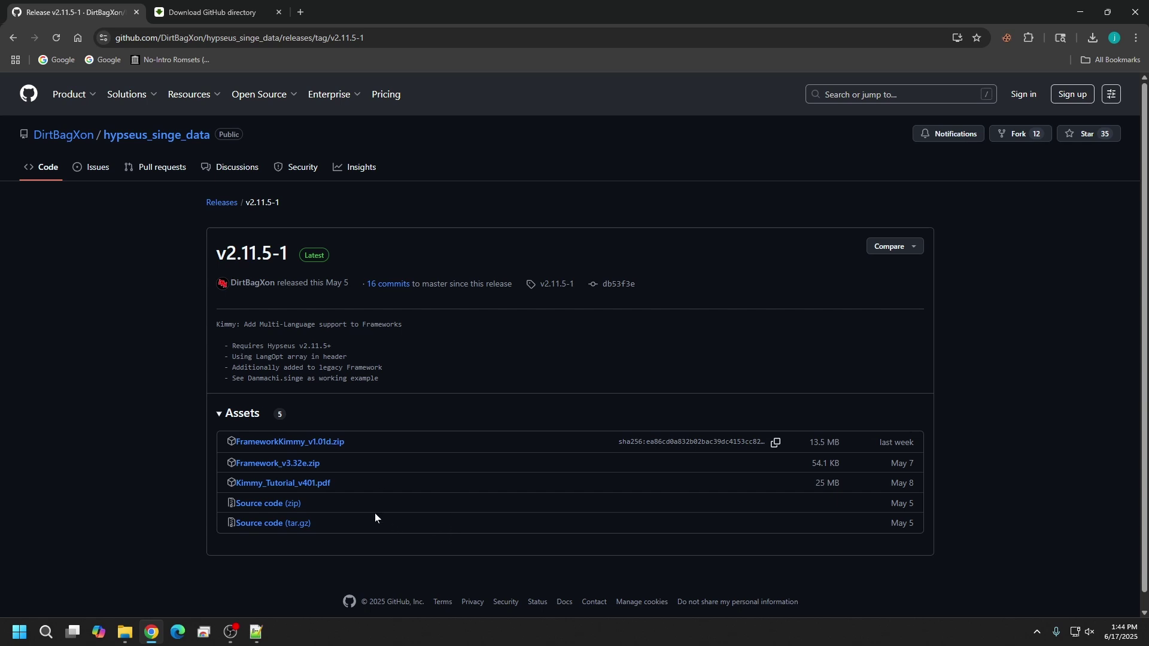
left_click(303, 448)
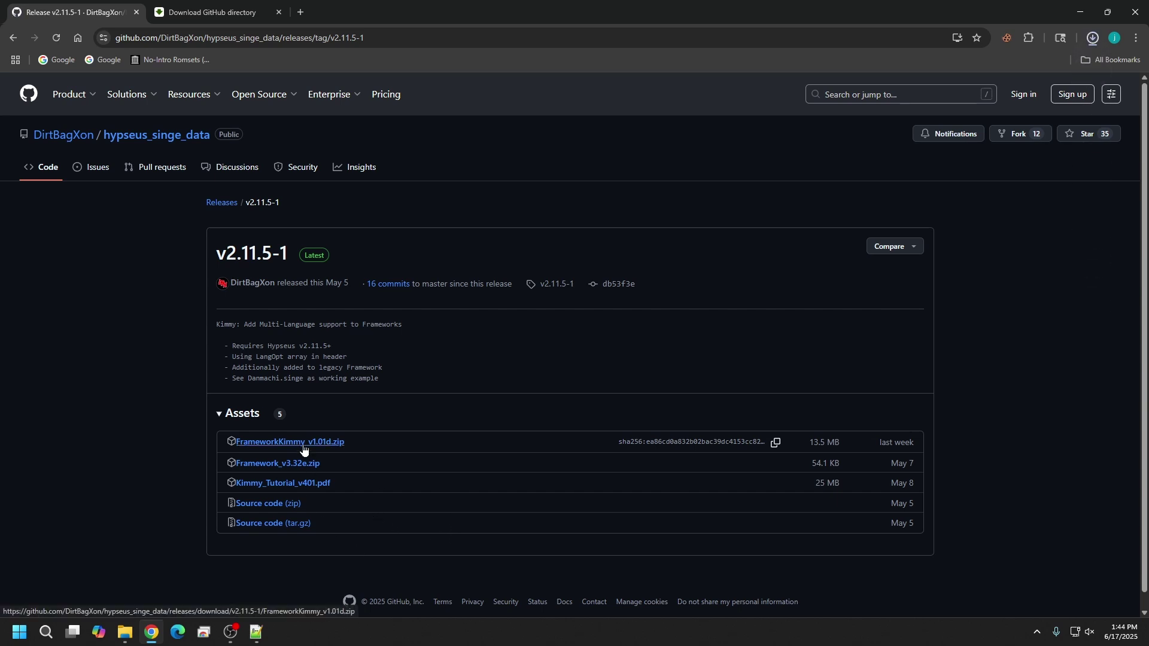
left_click(259, 506)
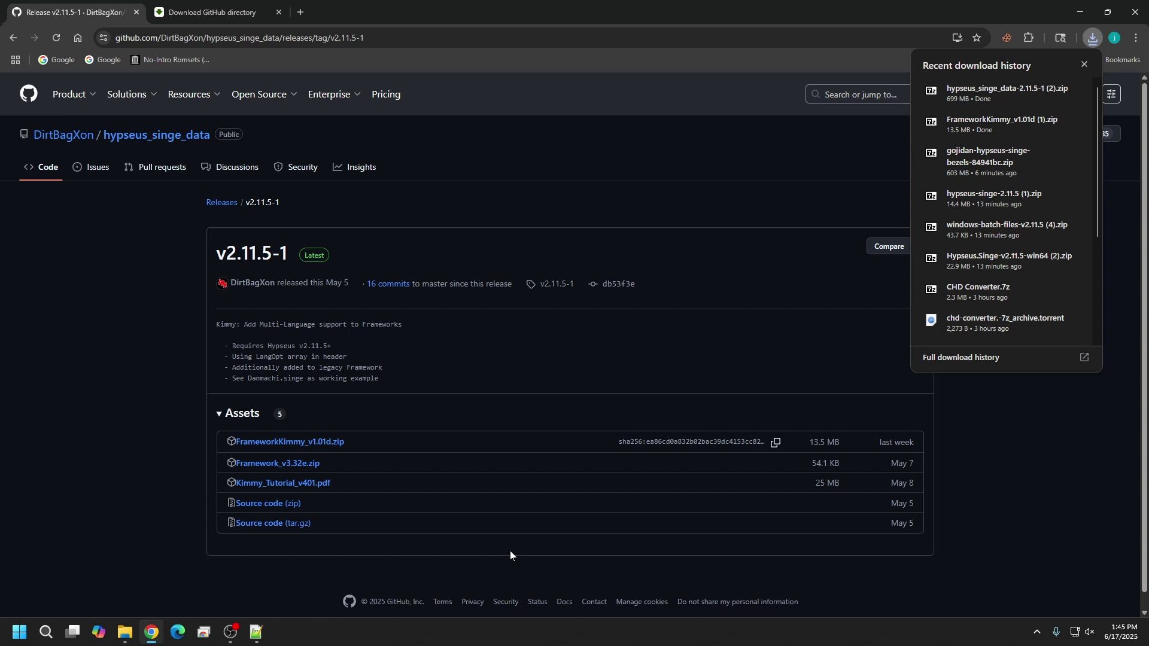
- Switch to File Explorer and create a folder named daphne in the hypseus-singe folder
key("alt+Tab")
right_click(668, 256)
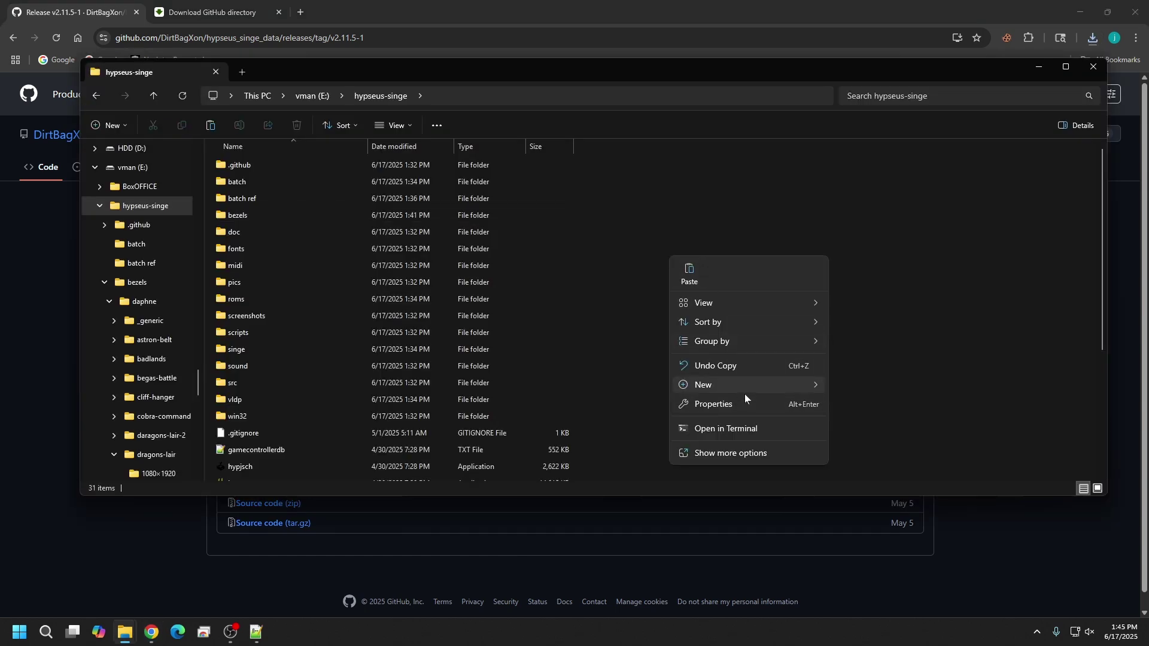
mouse_move(745, 389)
left_click(857, 387)
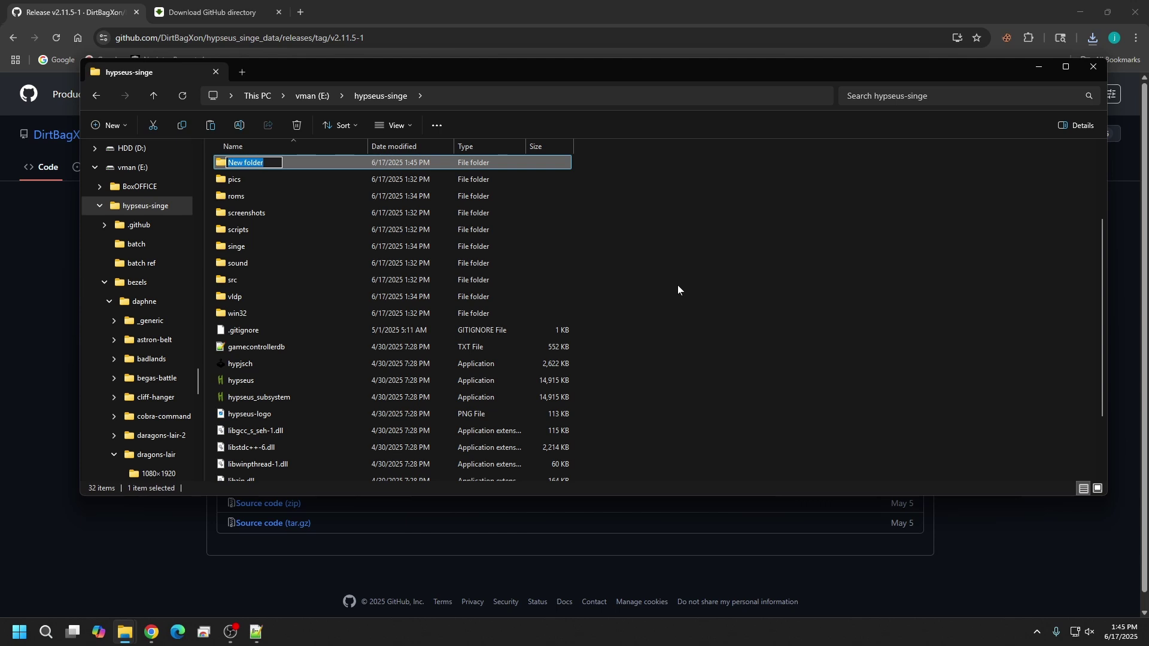
type("daphne")
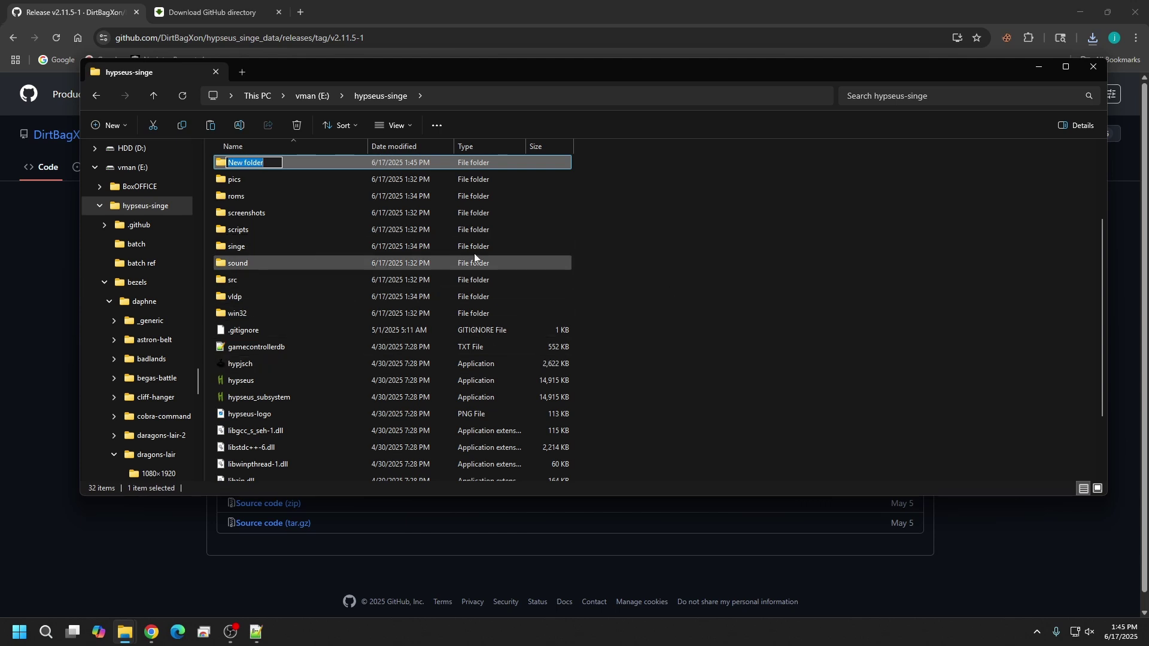
left_click(896, 221)
double_click(253, 235)
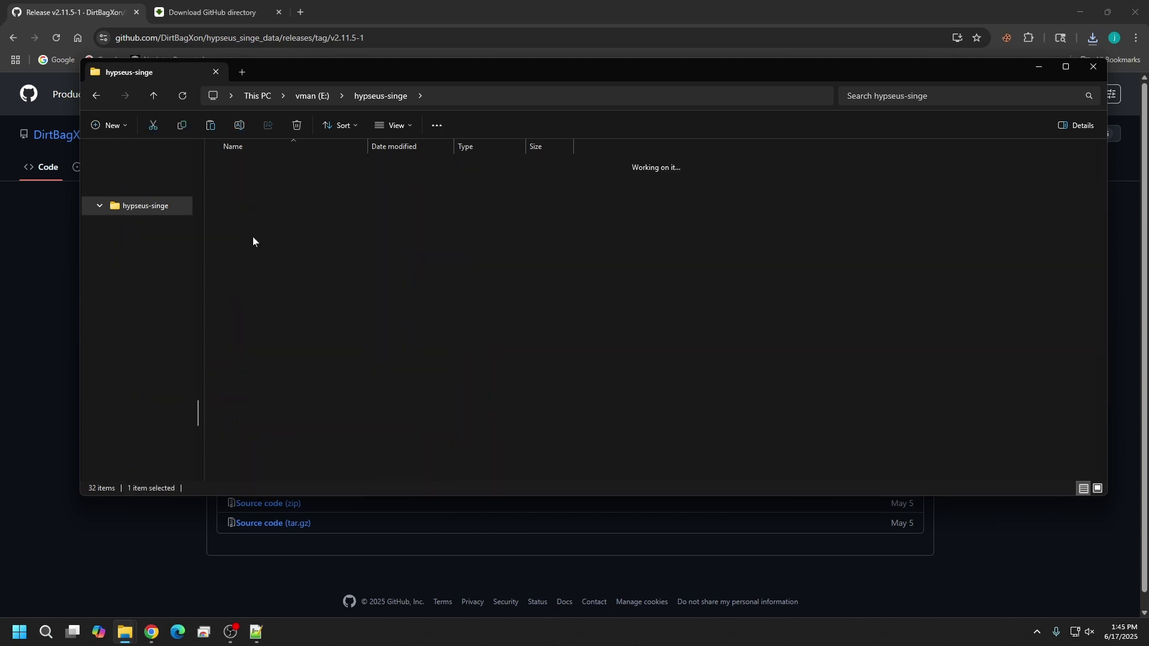
left_click(153, 96)
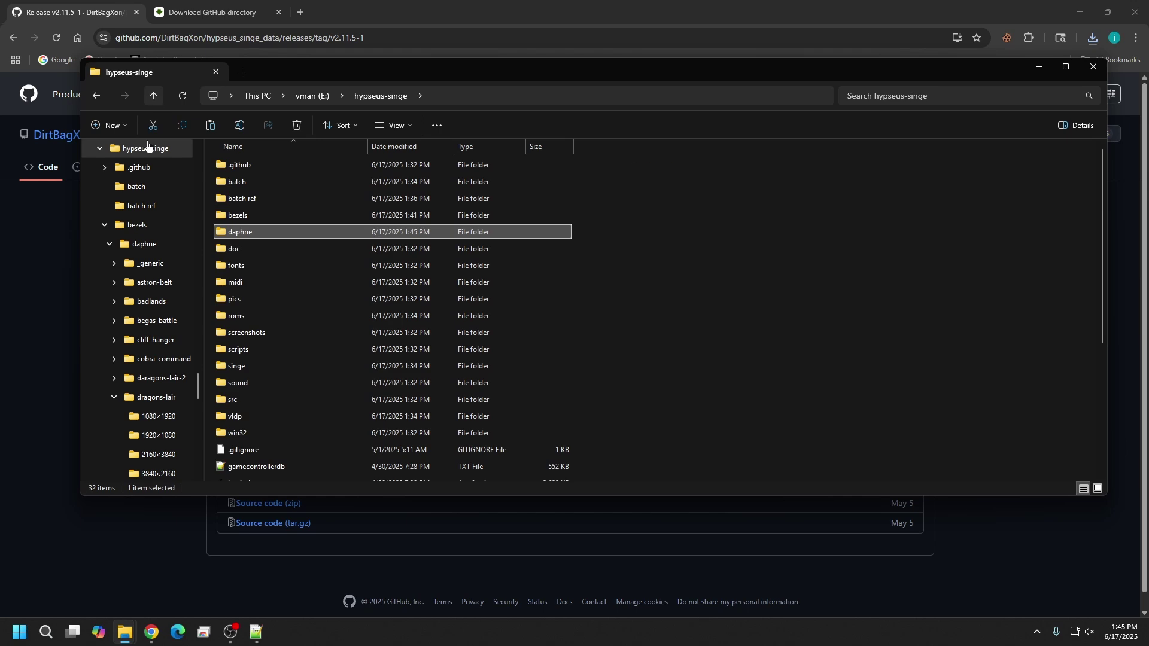
- Locate the newly downloaded FrameworkKimmy_v1.01d (1) archive from the browser's download history and open it in 7-Zip
left_click(1093, 38)
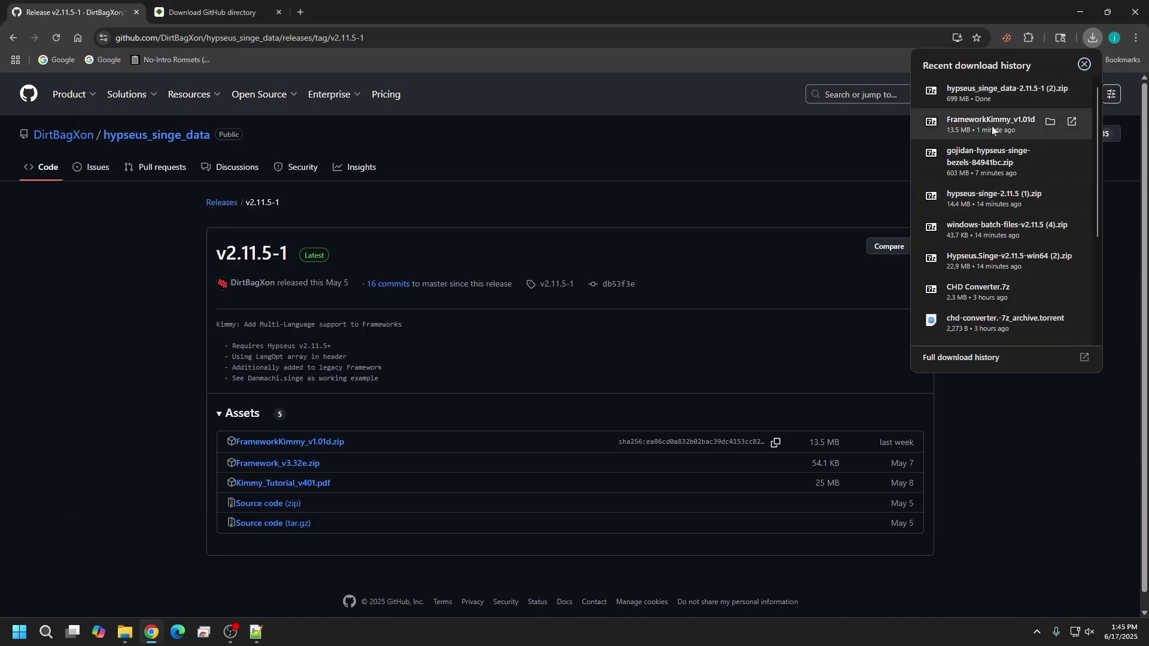
left_click(1050, 121)
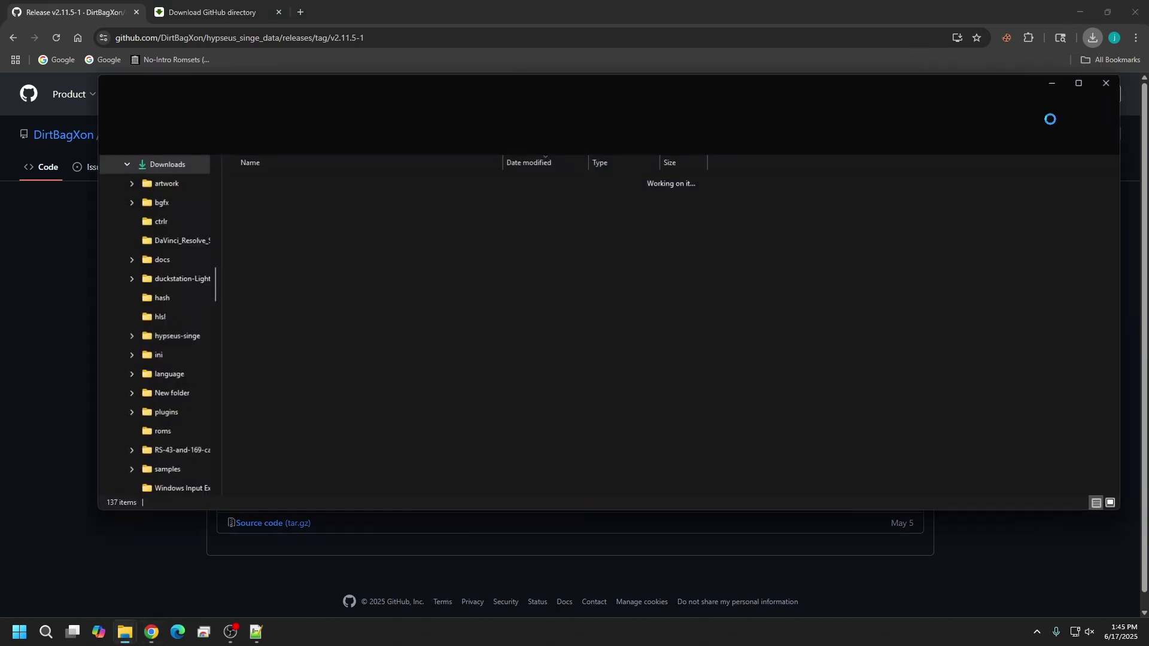
double_click(385, 212)
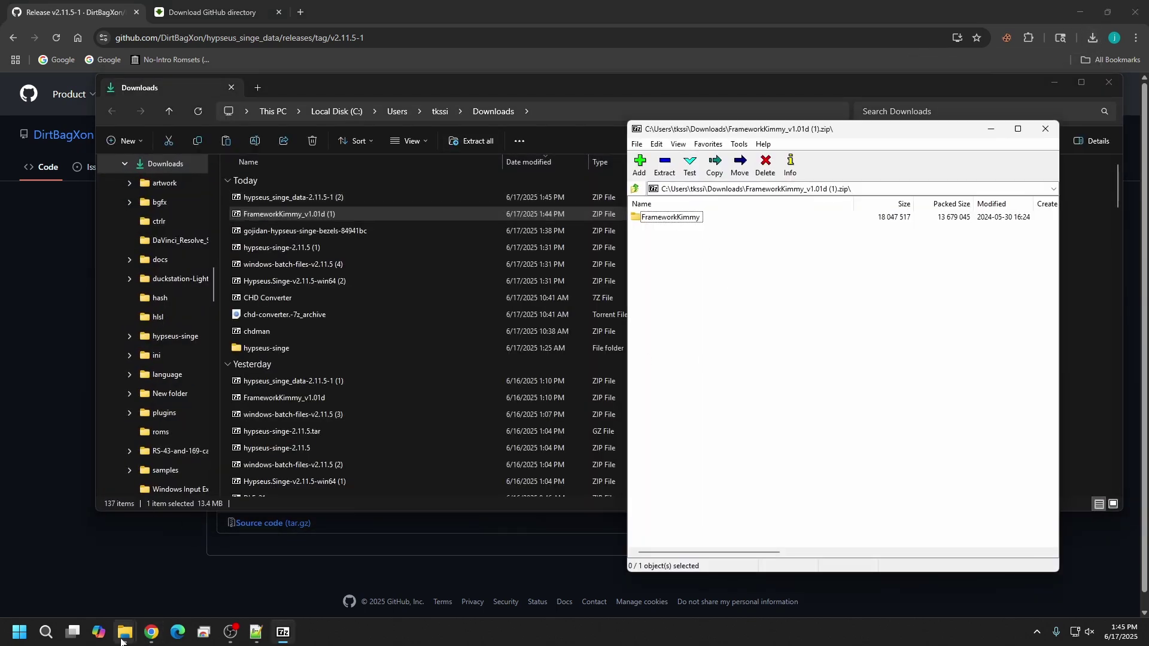
- Extract the FrameworkKimmy folder from the archive into the singe folder inside hypseus-singe, and close the archive
mouse_move(124, 633)
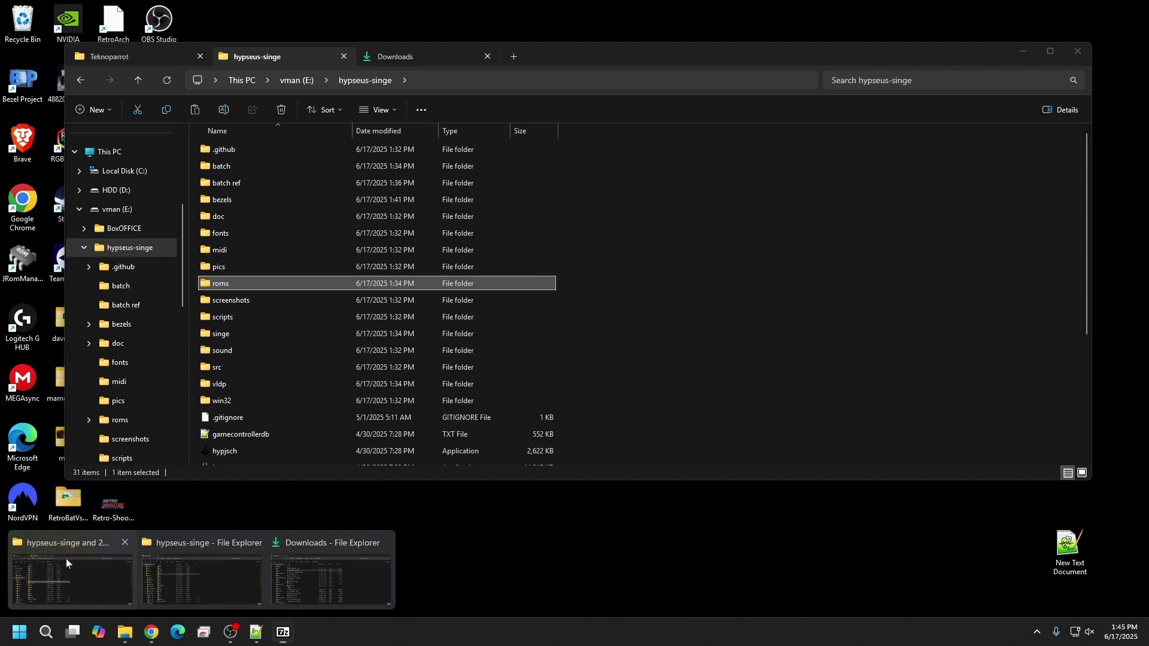
left_click(66, 560)
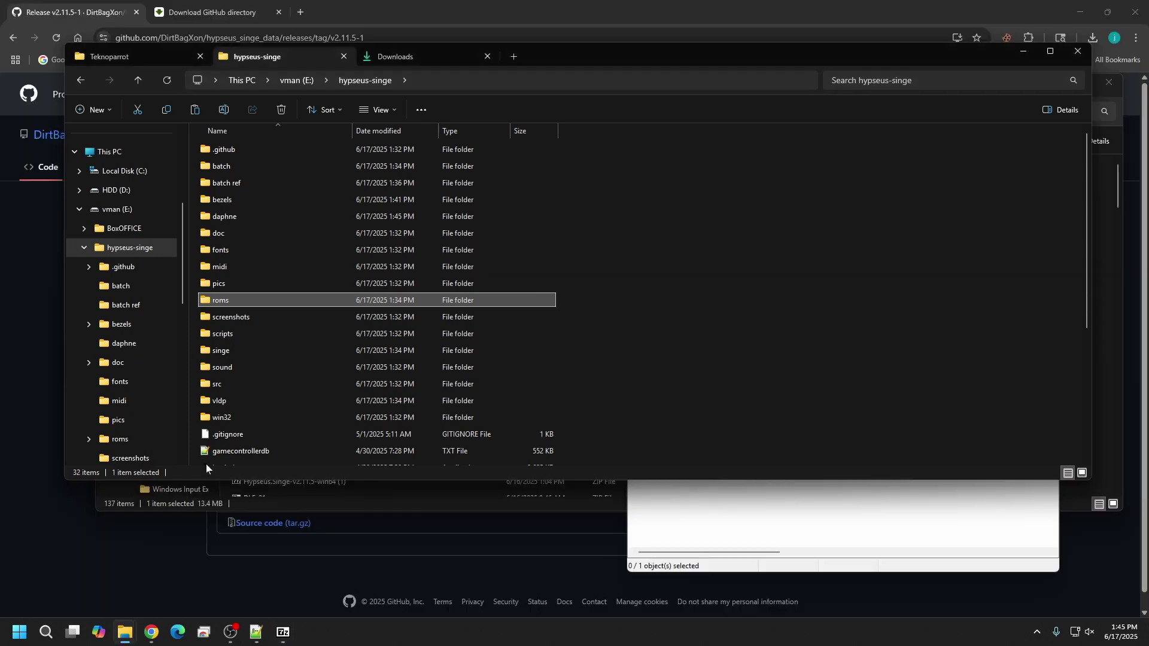
double_click(233, 348)
left_click(794, 519)
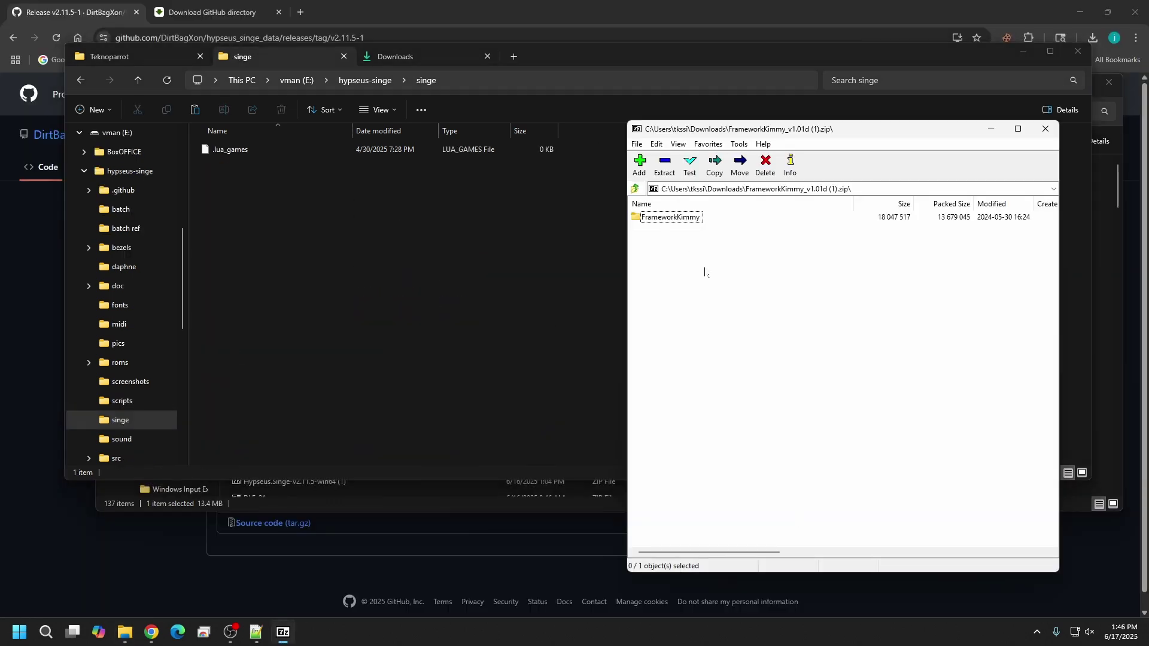
left_click(661, 220)
left_click_drag(426, 291, 426, 290)
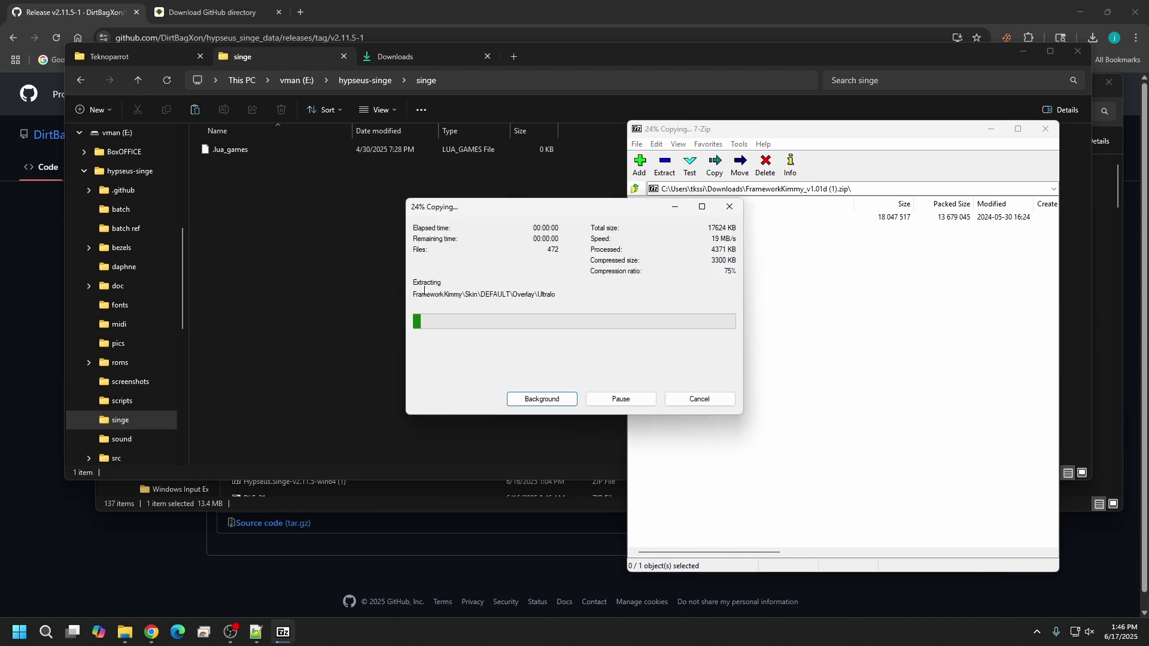
left_click(635, 289)
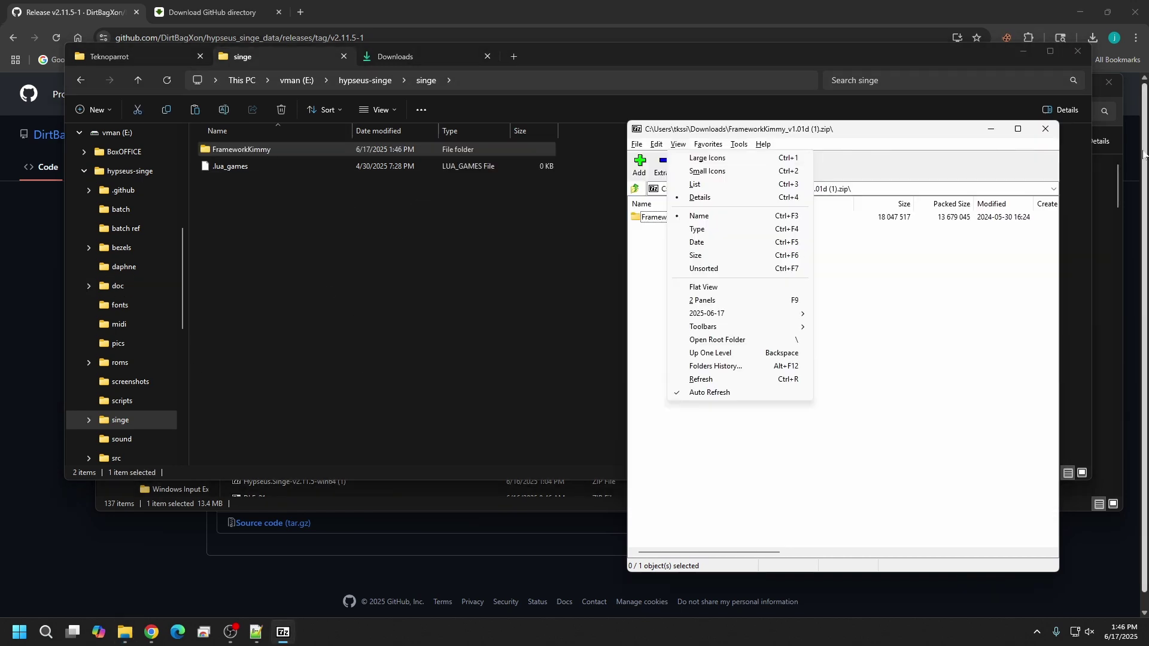
left_click(1045, 129)
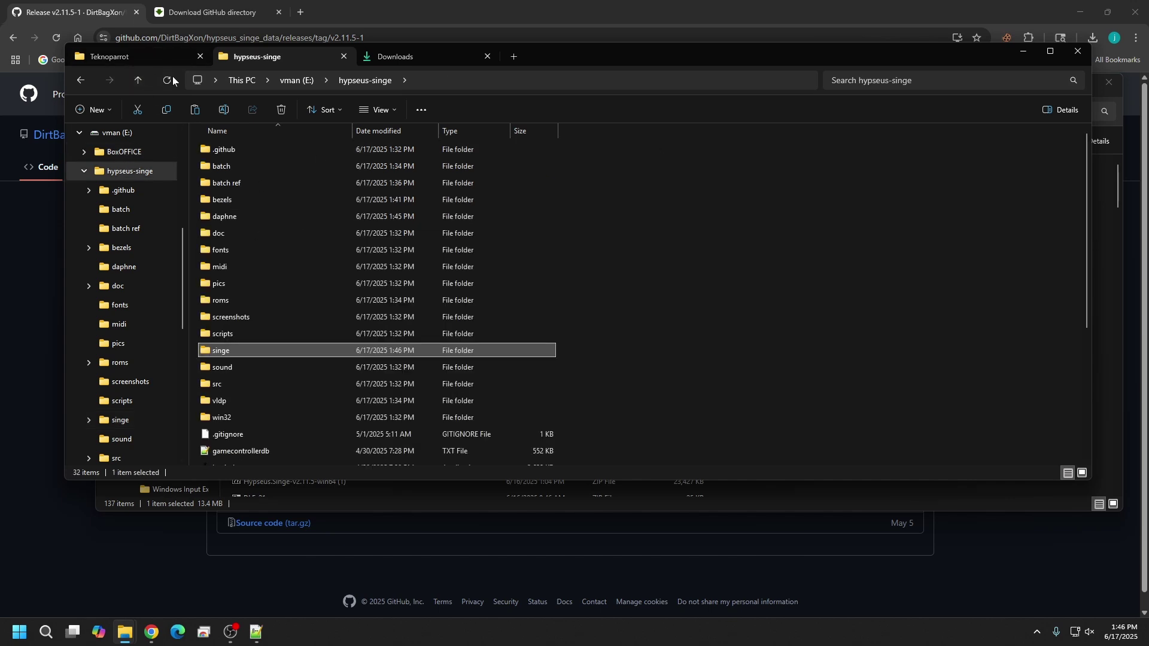
- Locate the downloaded hypseus_singe_data-2.11.5-1 (2) archive and open it in 7-Zip at its top level
left_click(138, 80)
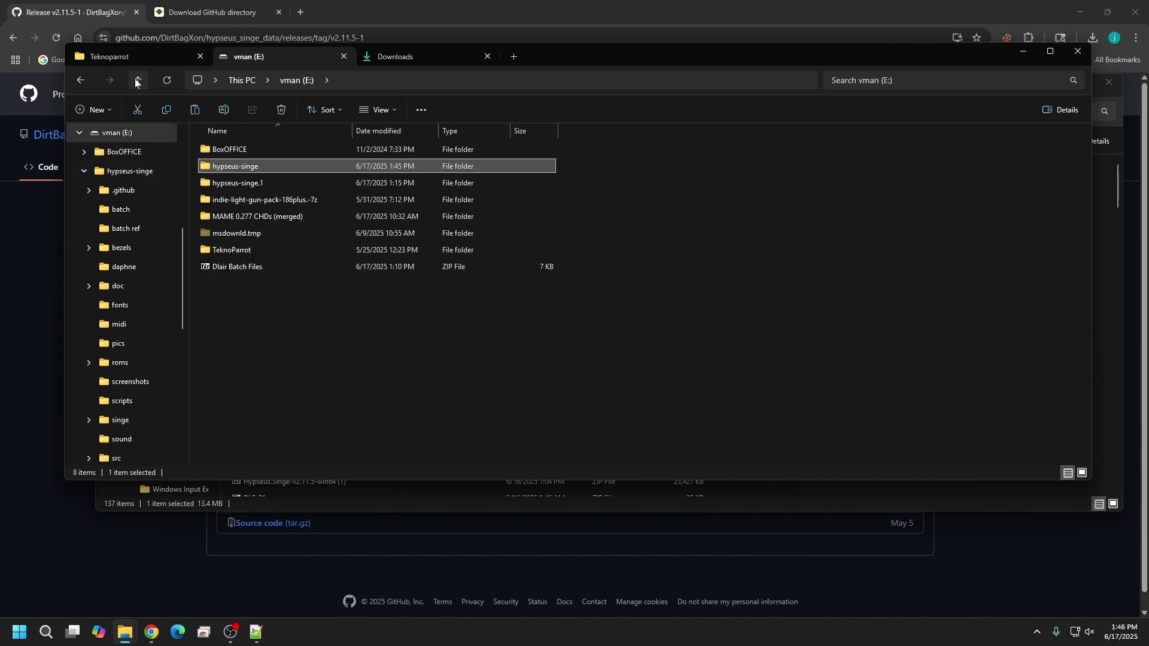
double_click(260, 165)
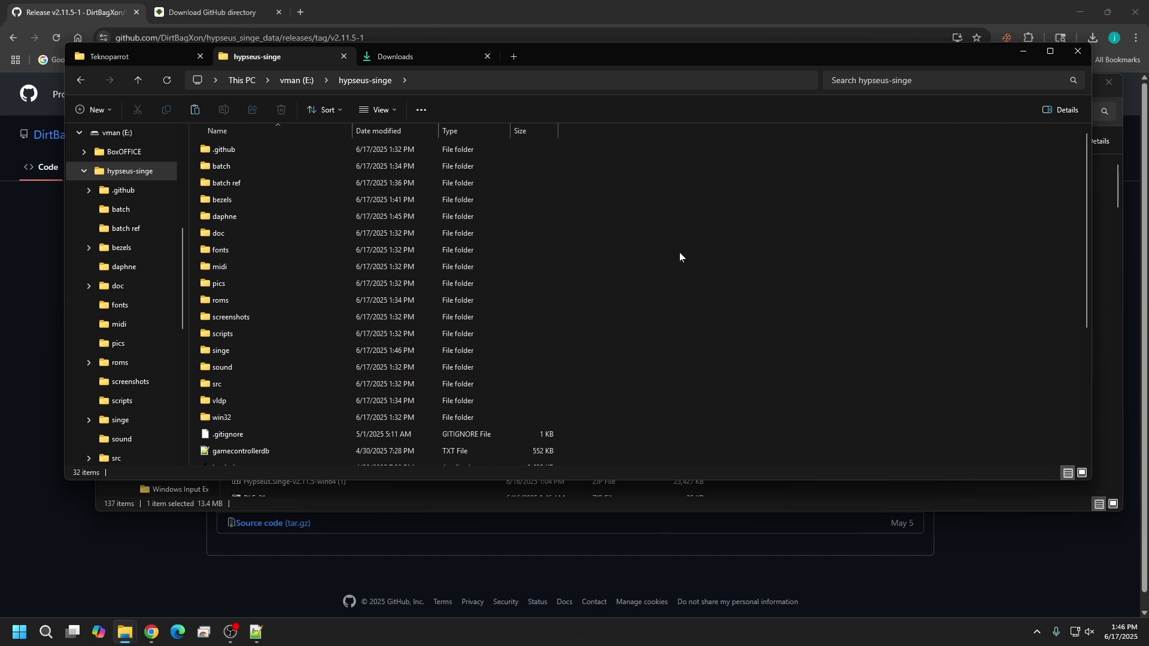
left_click(1100, 48)
left_click(1094, 36)
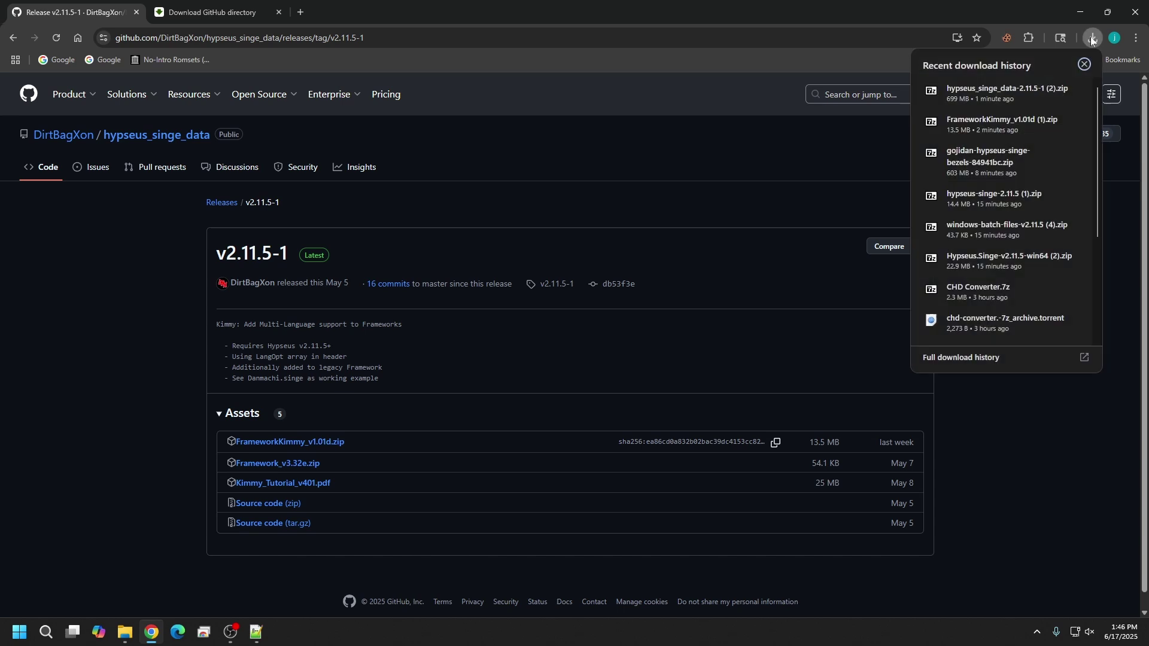
left_click(1048, 91)
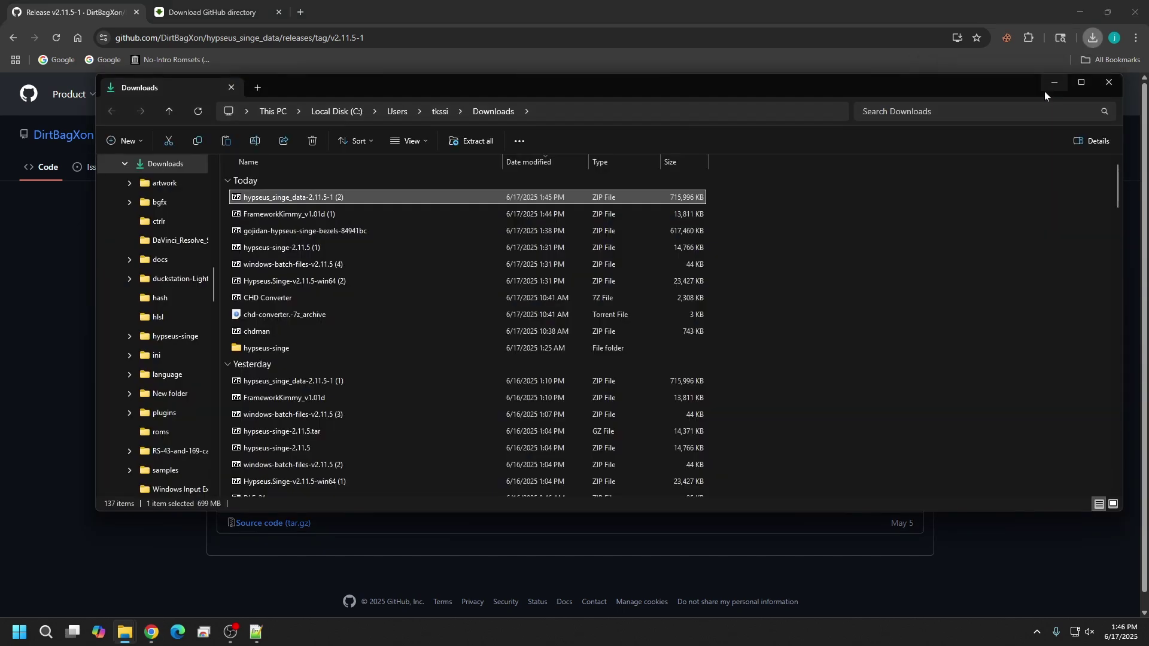
double_click(423, 197)
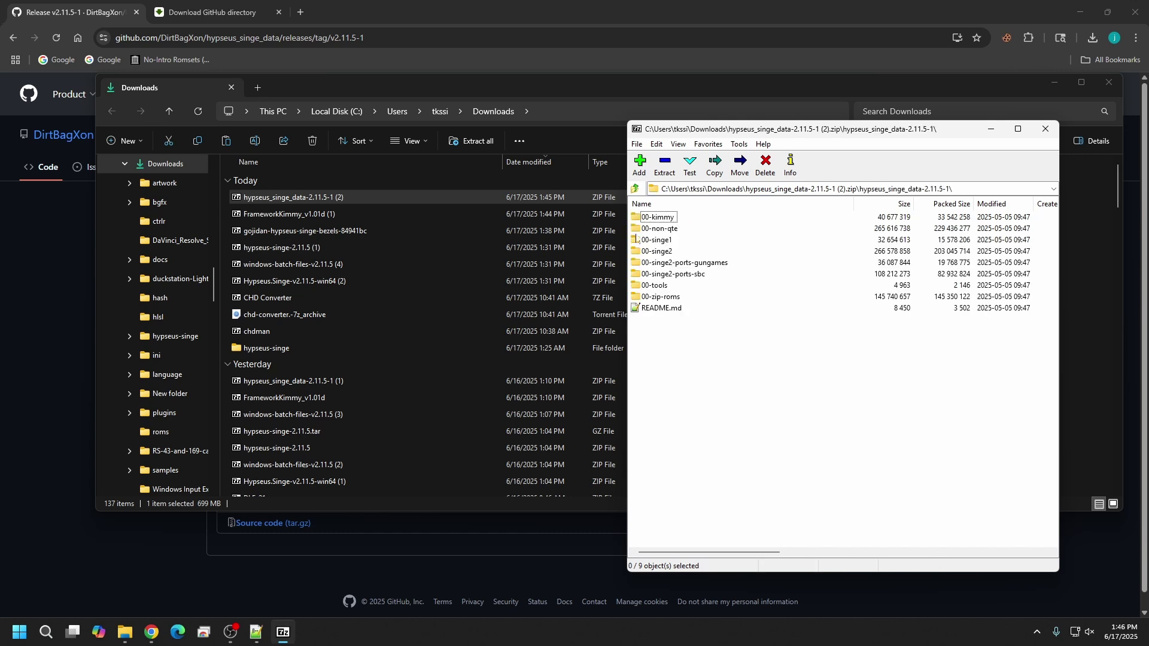
left_click(635, 188)
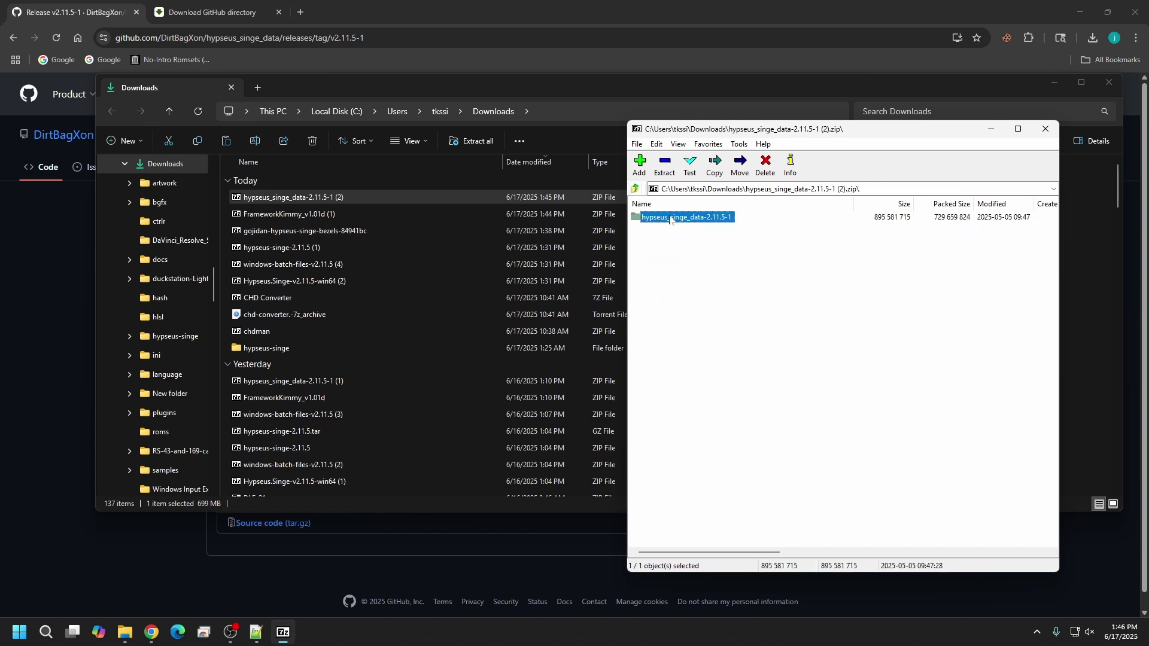
- Extract the hypseus_singe_data-2.11.5-1 folder into hypseus-singe on the E: drive, replacing all conflicting files, and close the archive
mouse_move(124, 632)
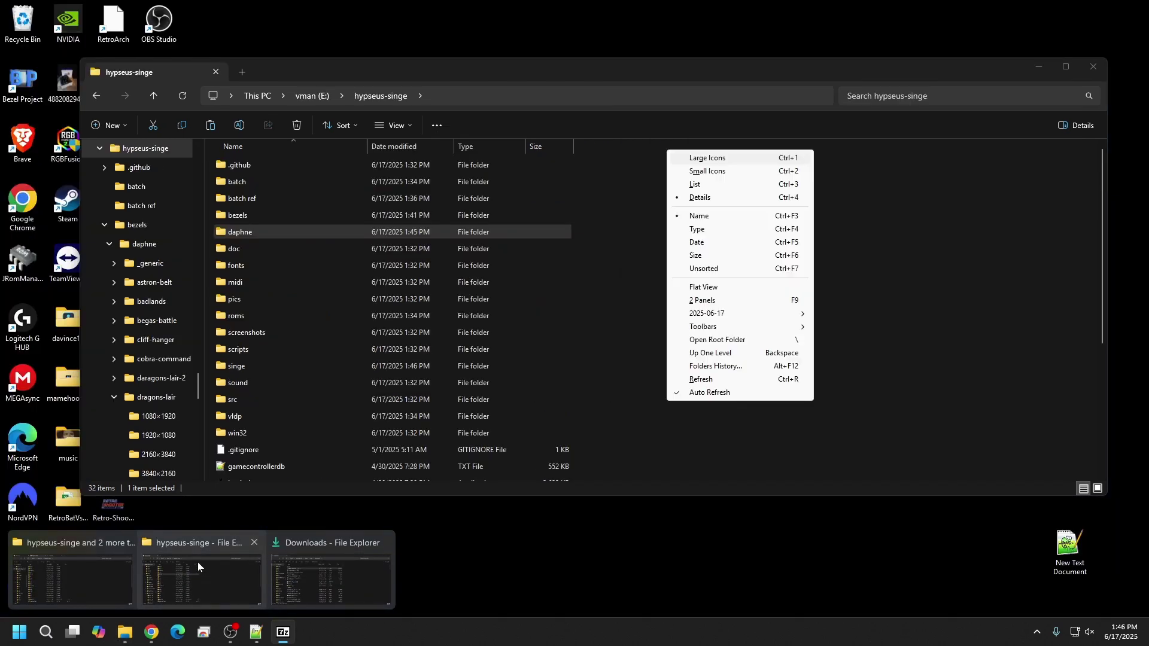
left_click(197, 562)
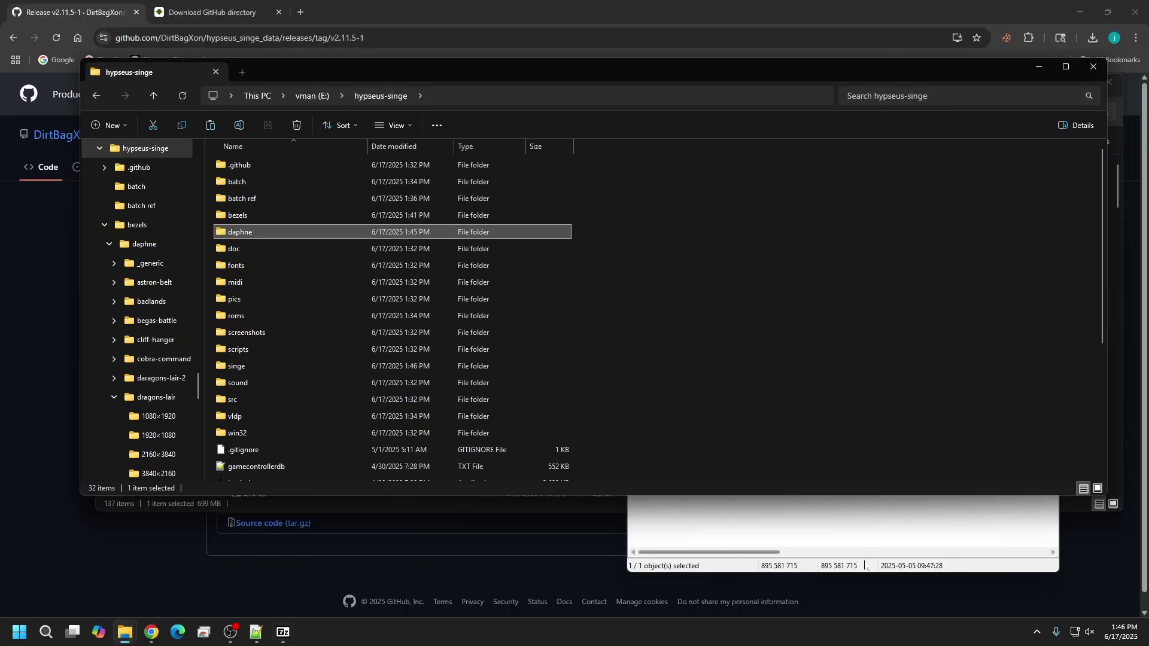
left_click(866, 567)
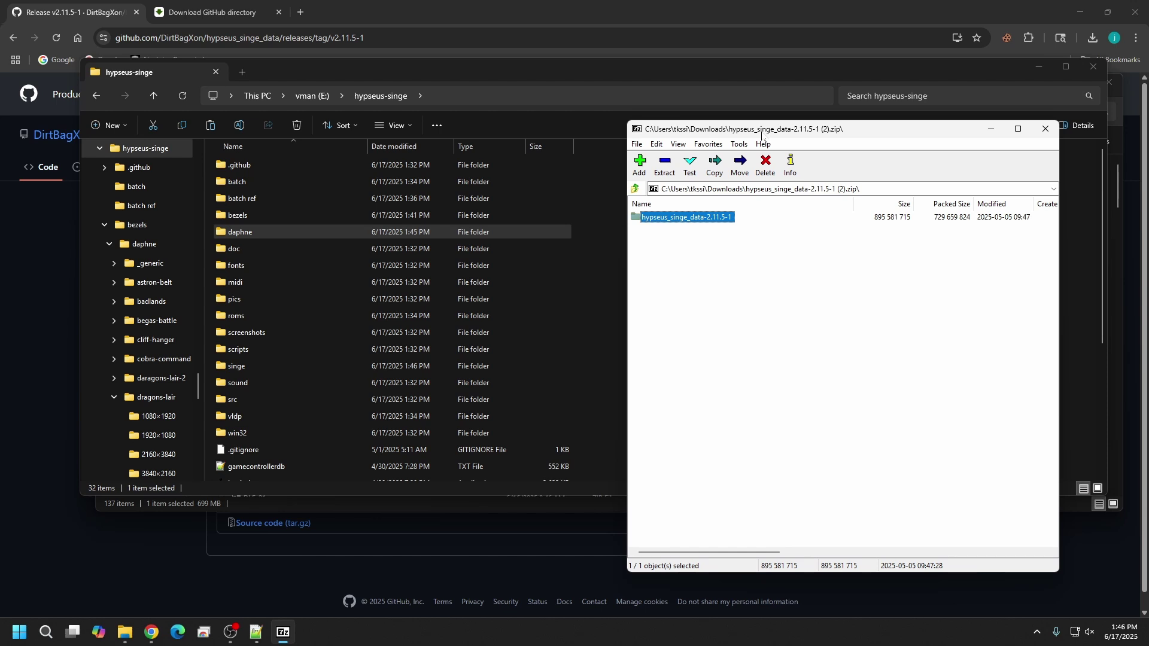
left_click_drag(763, 133, 1008, 126)
left_click_drag(953, 211, 734, 304)
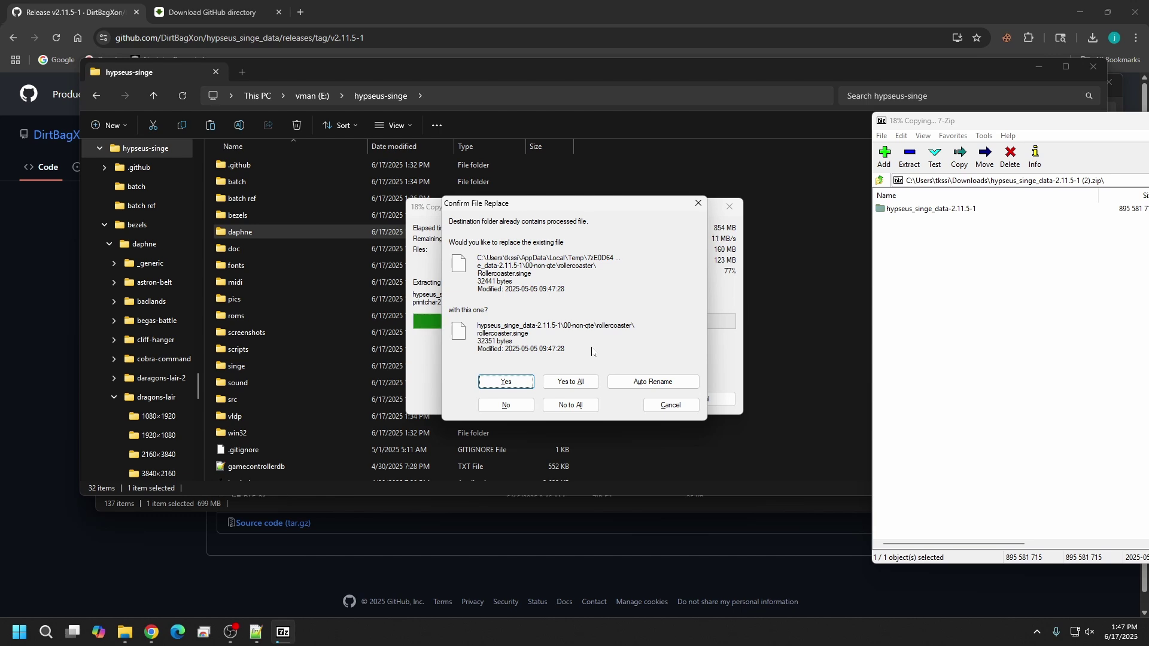
left_click(565, 383)
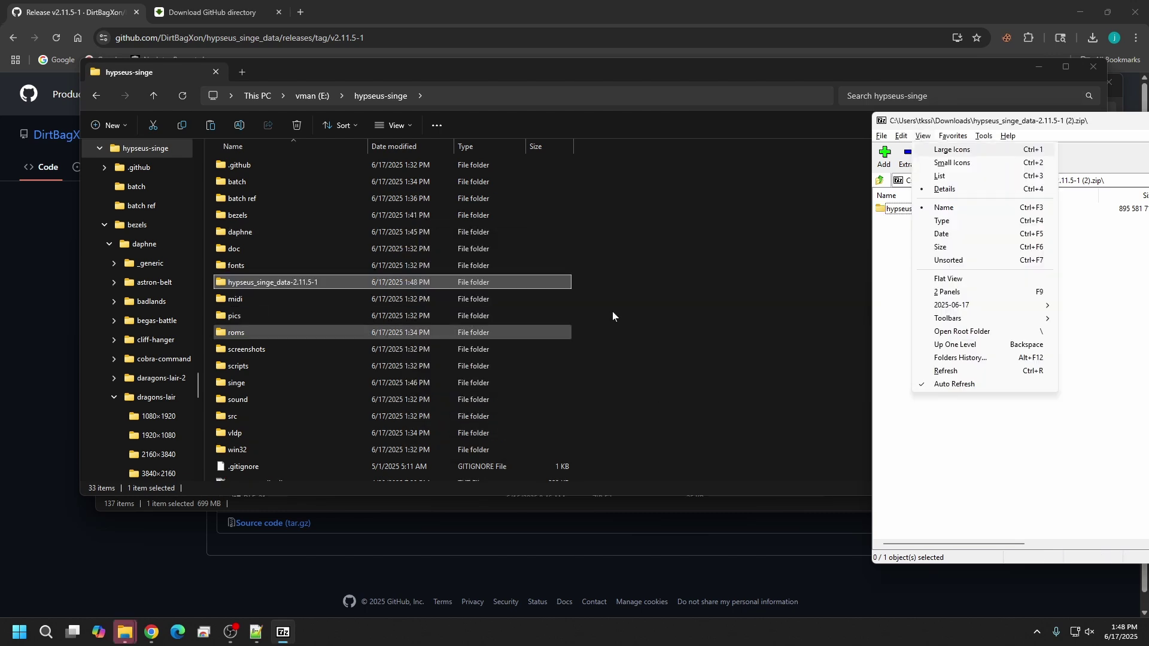
left_click(622, 299)
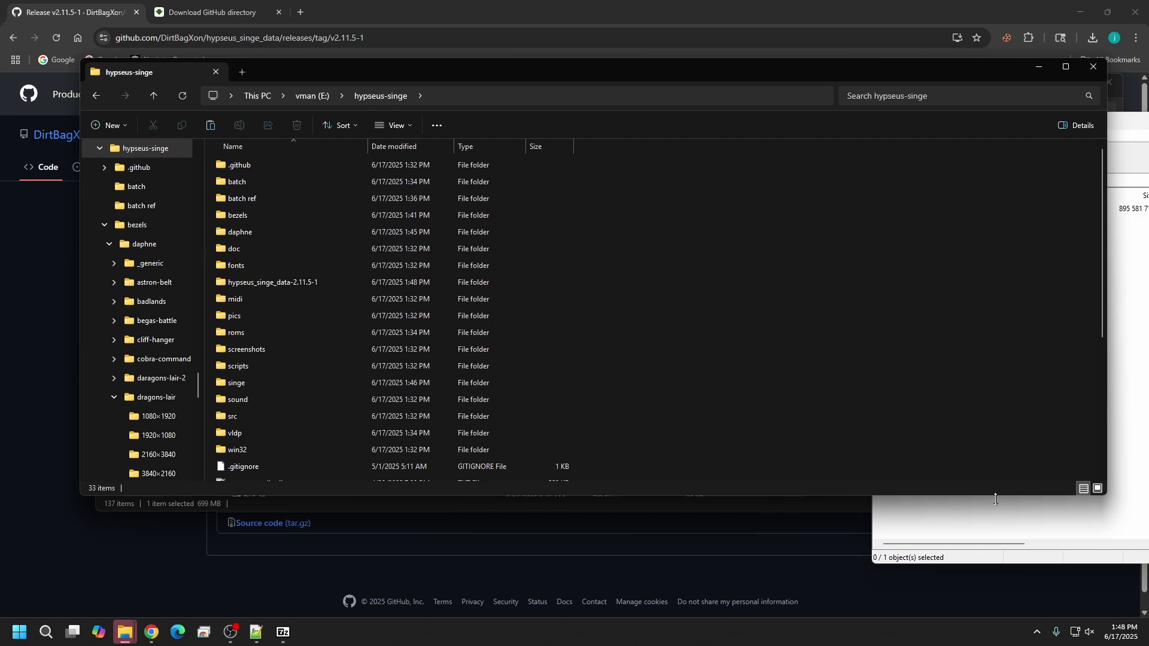
left_click(1005, 529)
left_click_drag(1090, 126, 811, 145)
left_click(1013, 139)
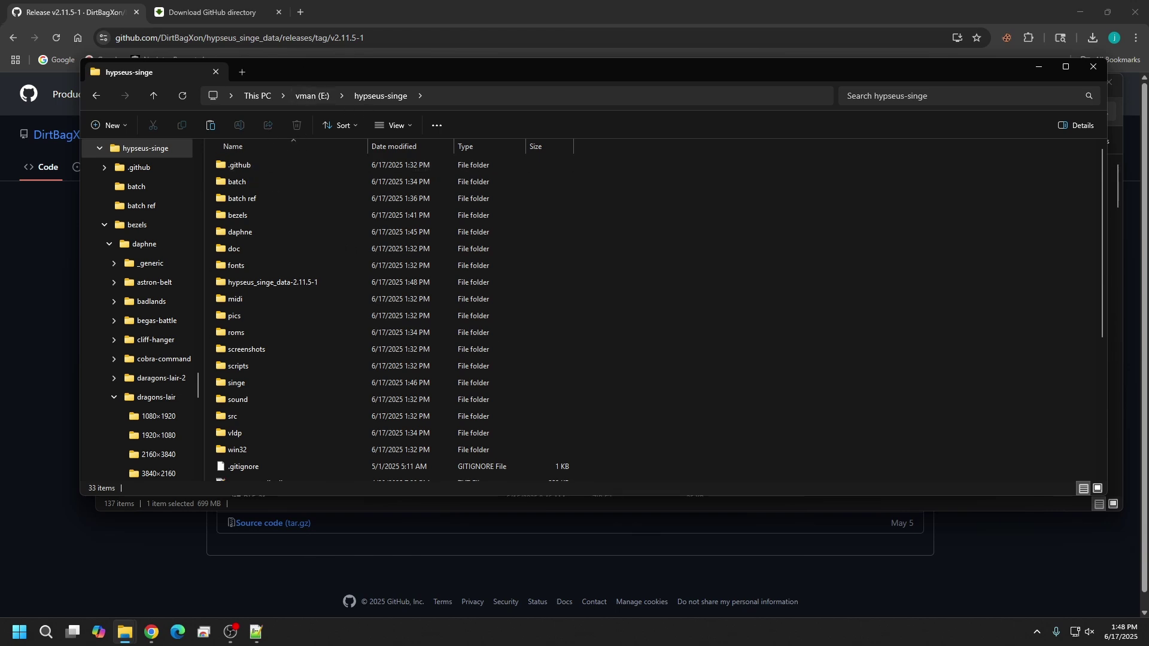
- Reopen hypseus-singe from the E: drive and look through the extracted hypseus_singe_data-2.11.5-1 folder before going back up
left_click(309, 97)
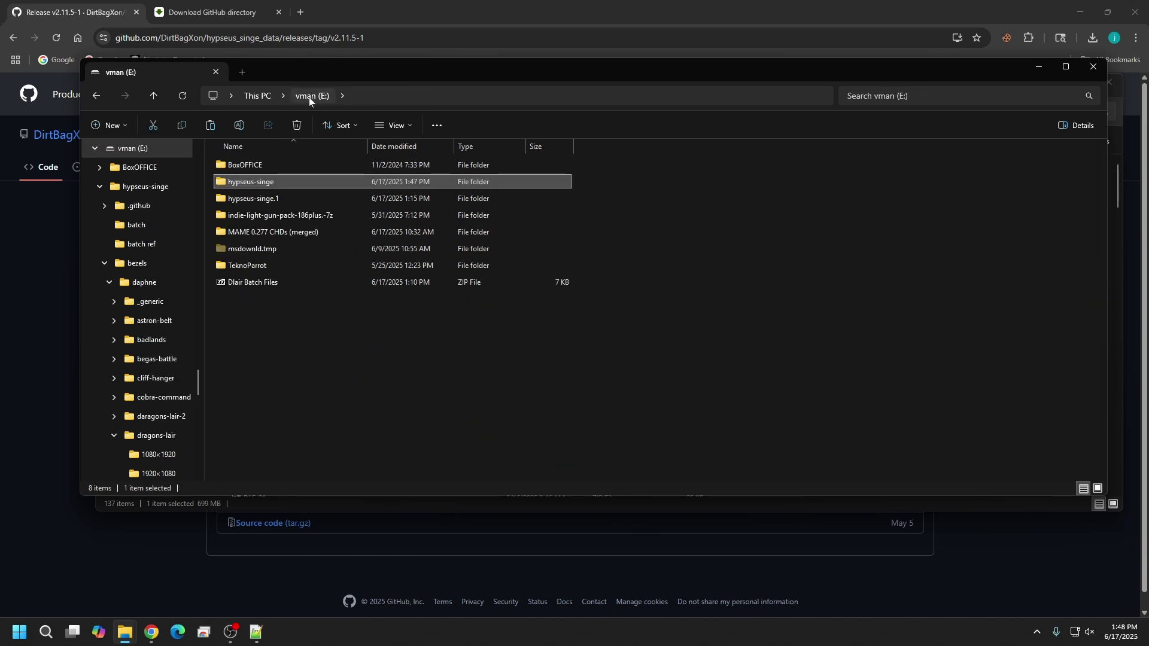
double_click(263, 187)
scroll(260, 206, "down", 4)
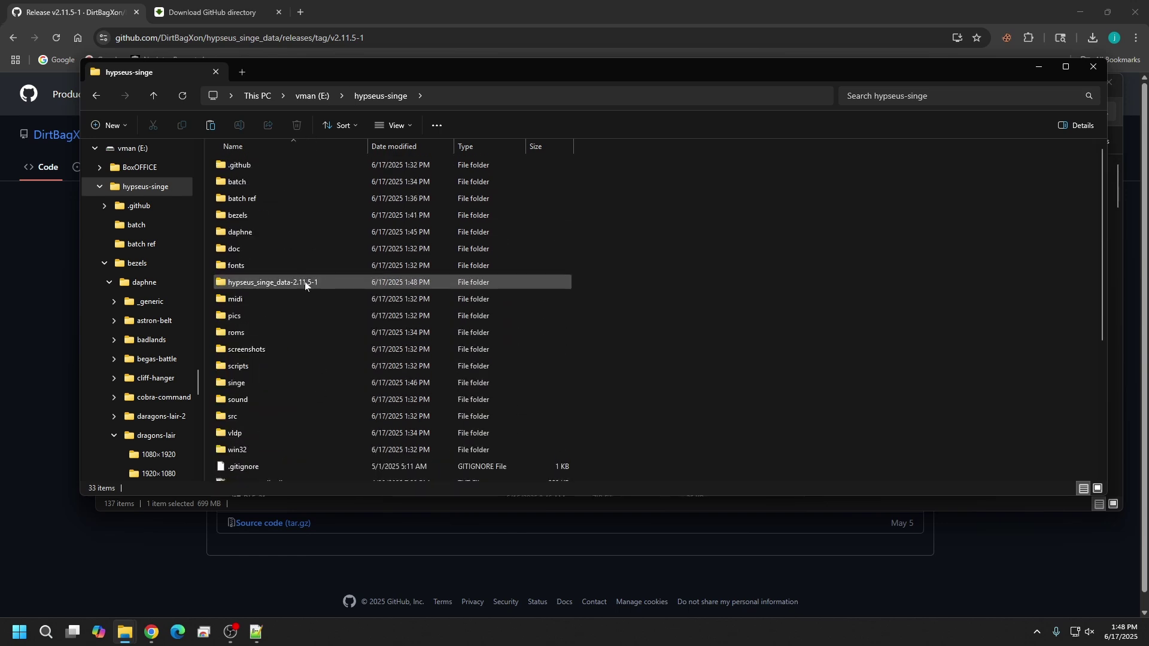
double_click(304, 281)
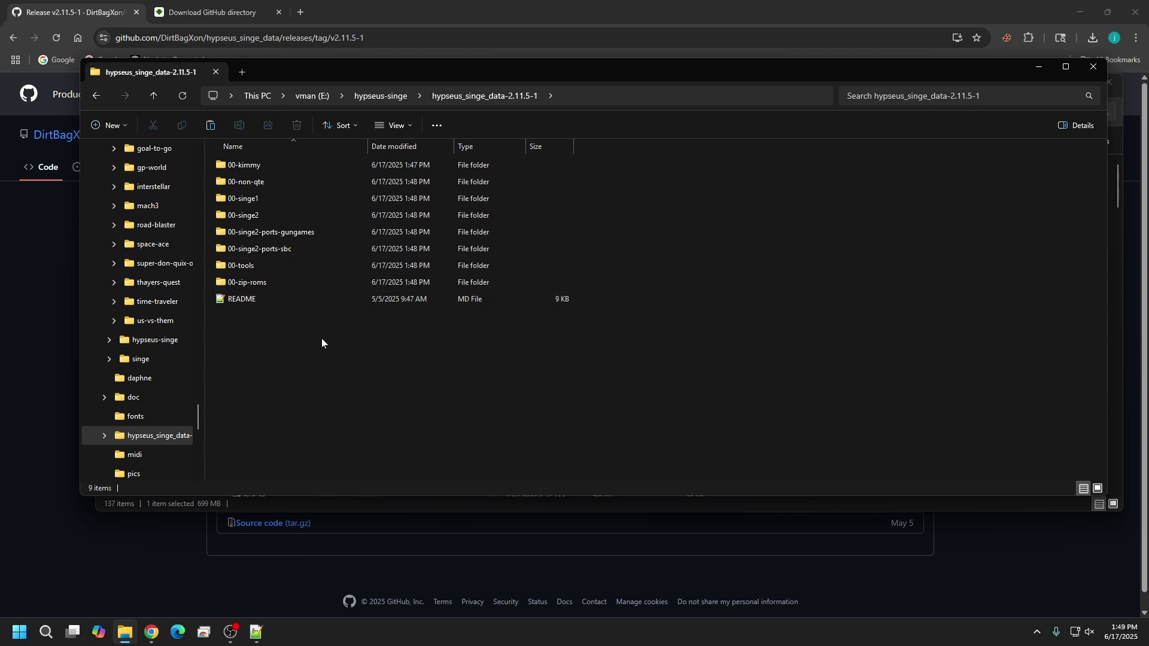
left_click(159, 98)
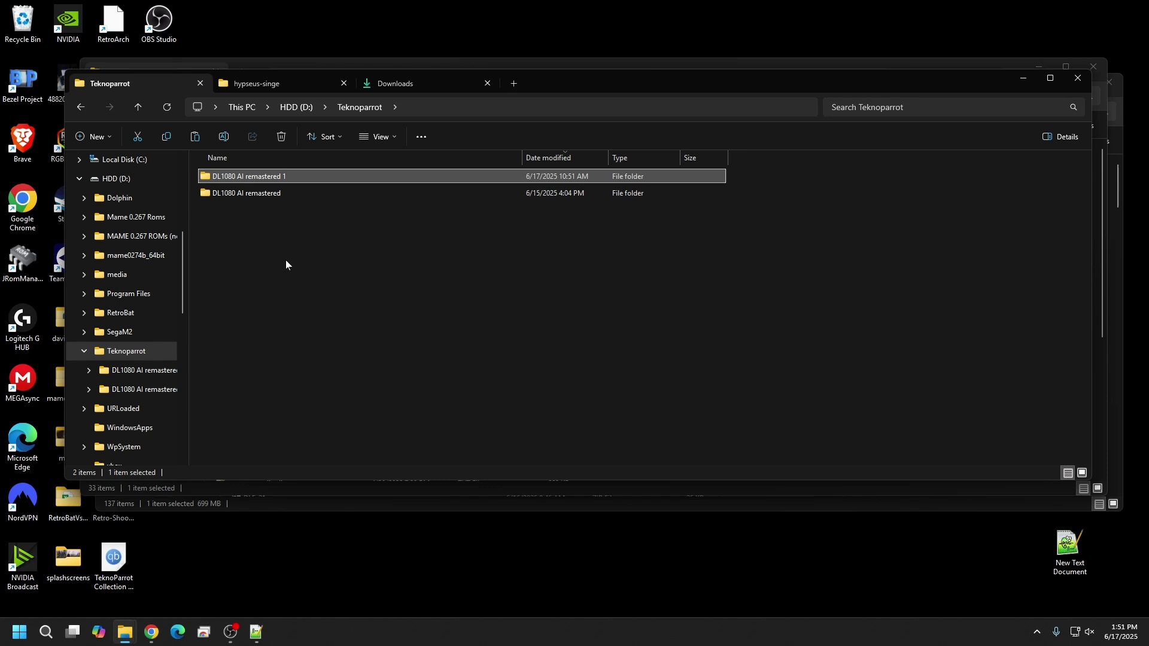
- Extract the four DL1080 AI remastered archive parts with WinRAR into a DL1080 AI remastered subfolder of DL1080 AI remastered 1
double_click(269, 177)
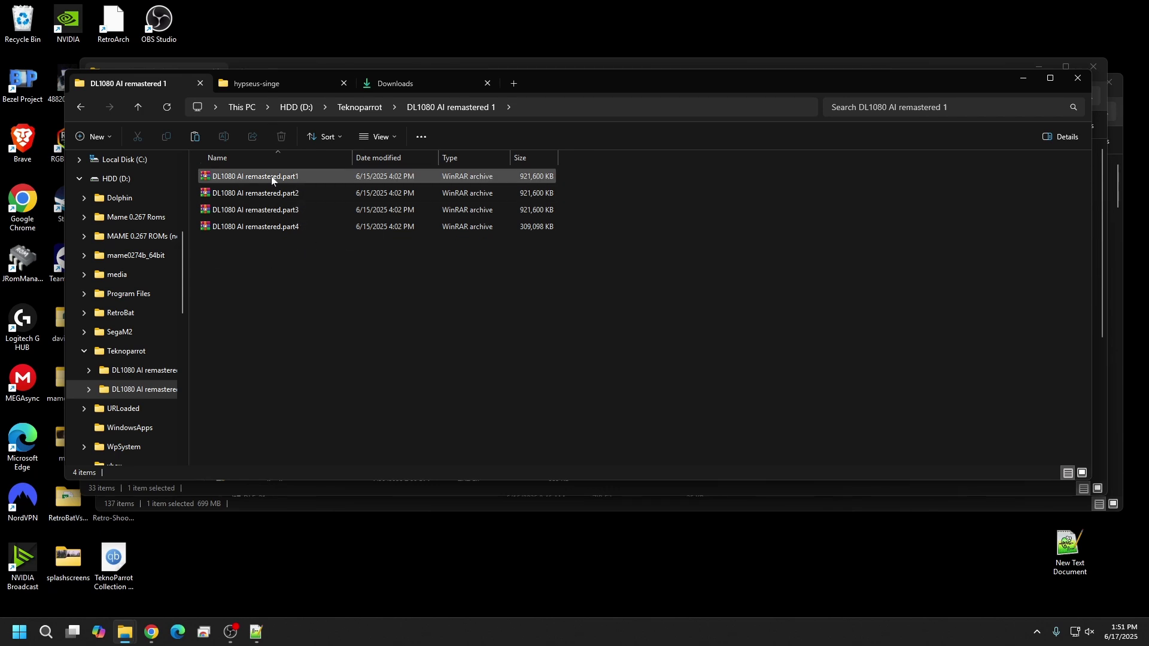
left_click(139, 106)
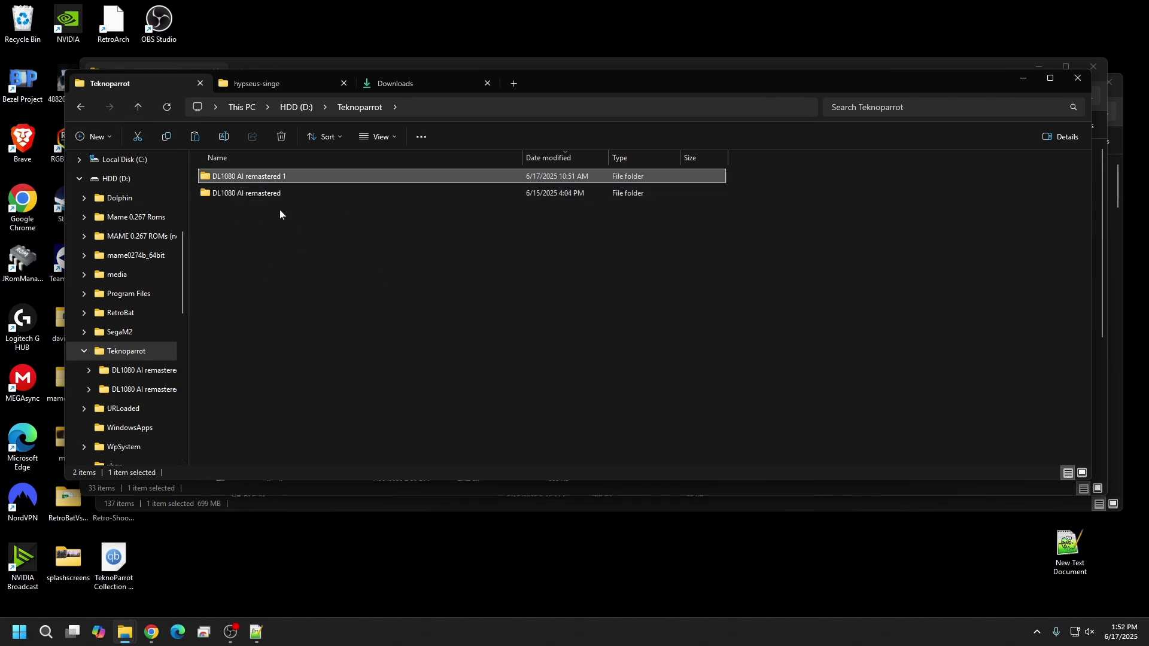
double_click(284, 175)
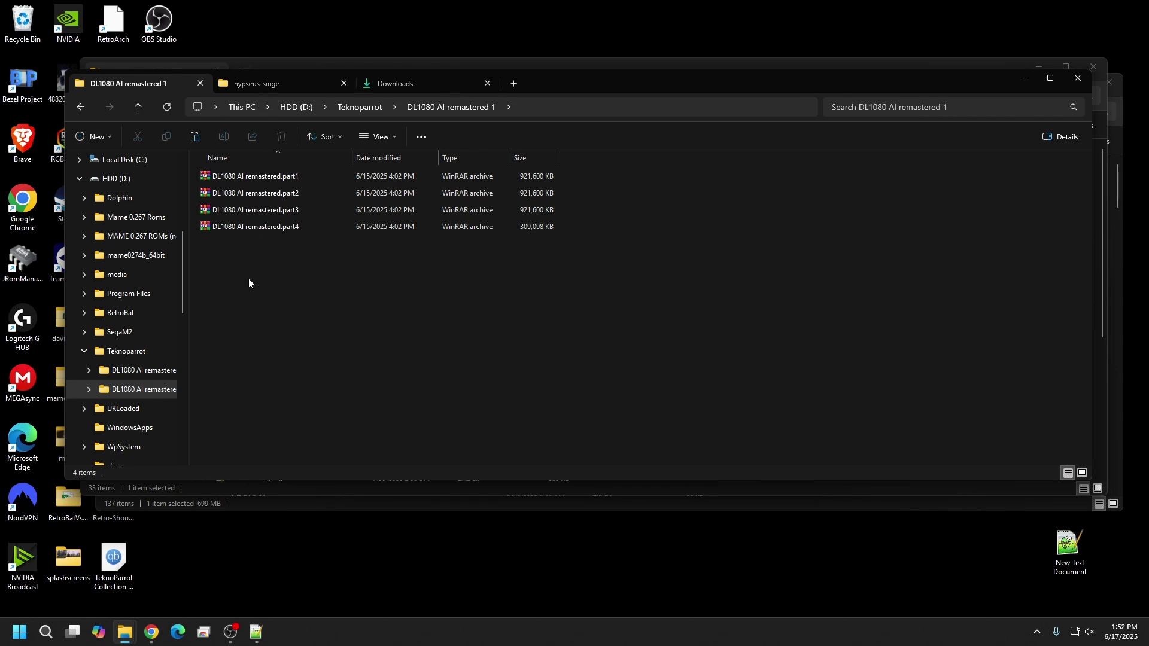
left_click_drag(252, 270, 268, 178)
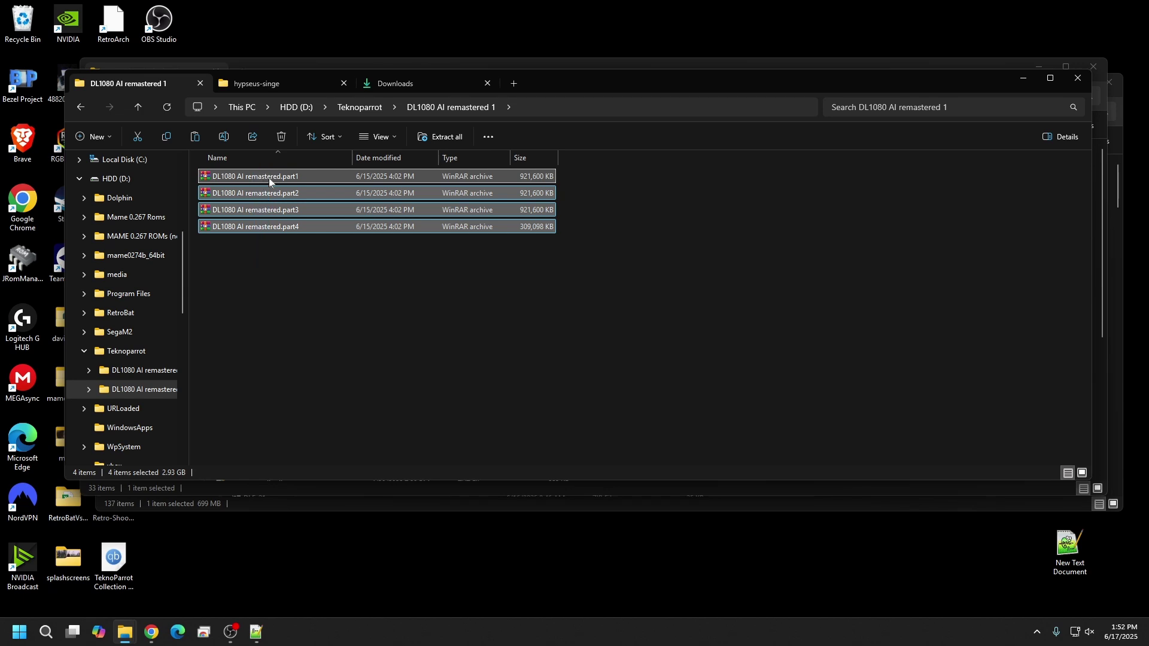
right_click(268, 178)
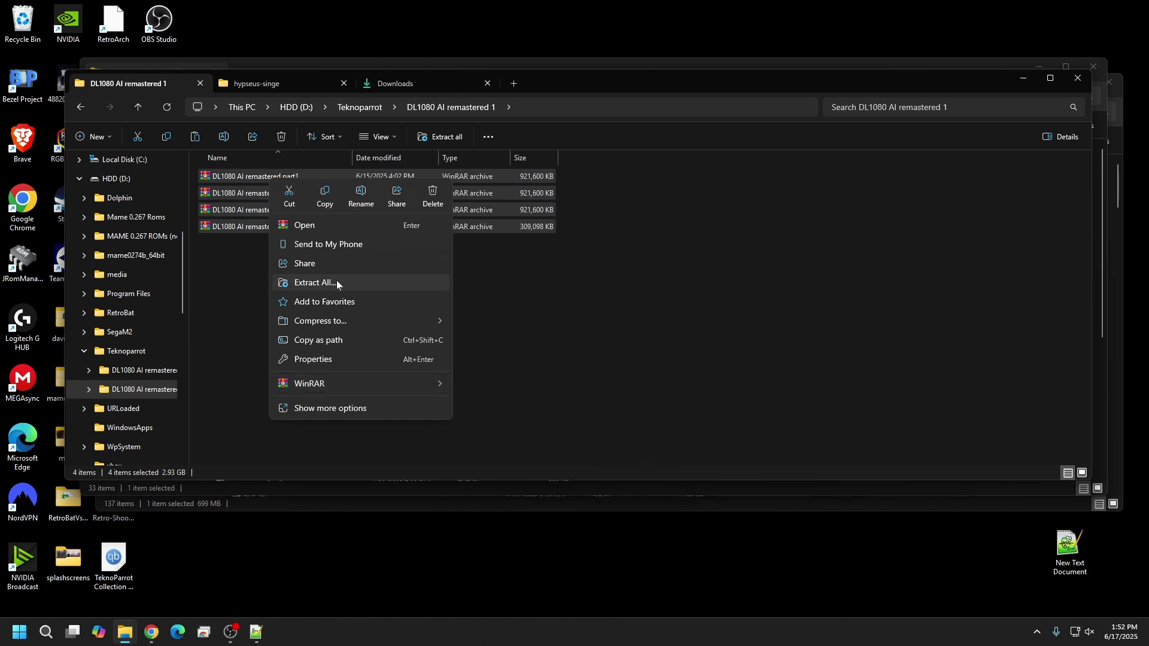
mouse_move(359, 387)
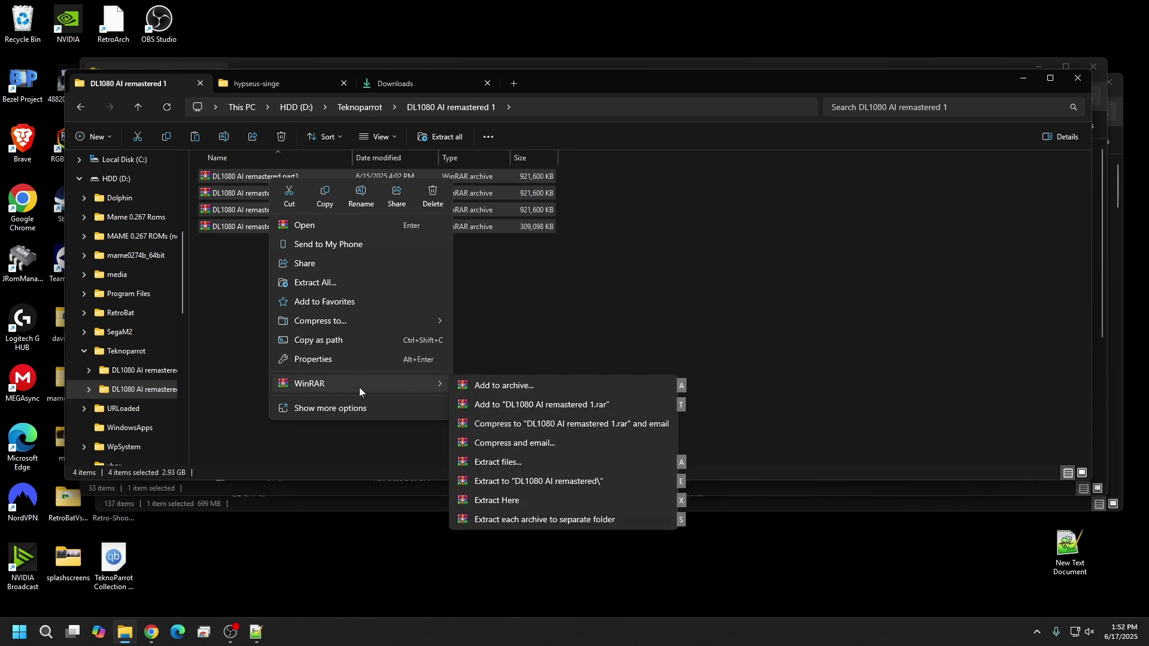
left_click(360, 407)
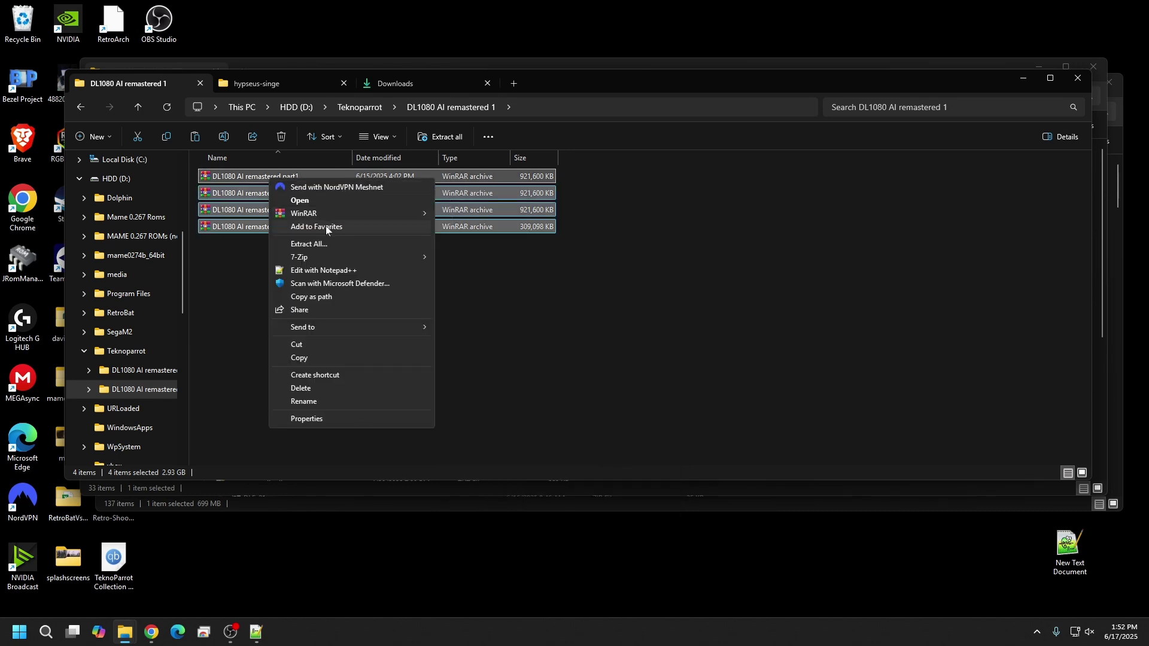
mouse_move(311, 220)
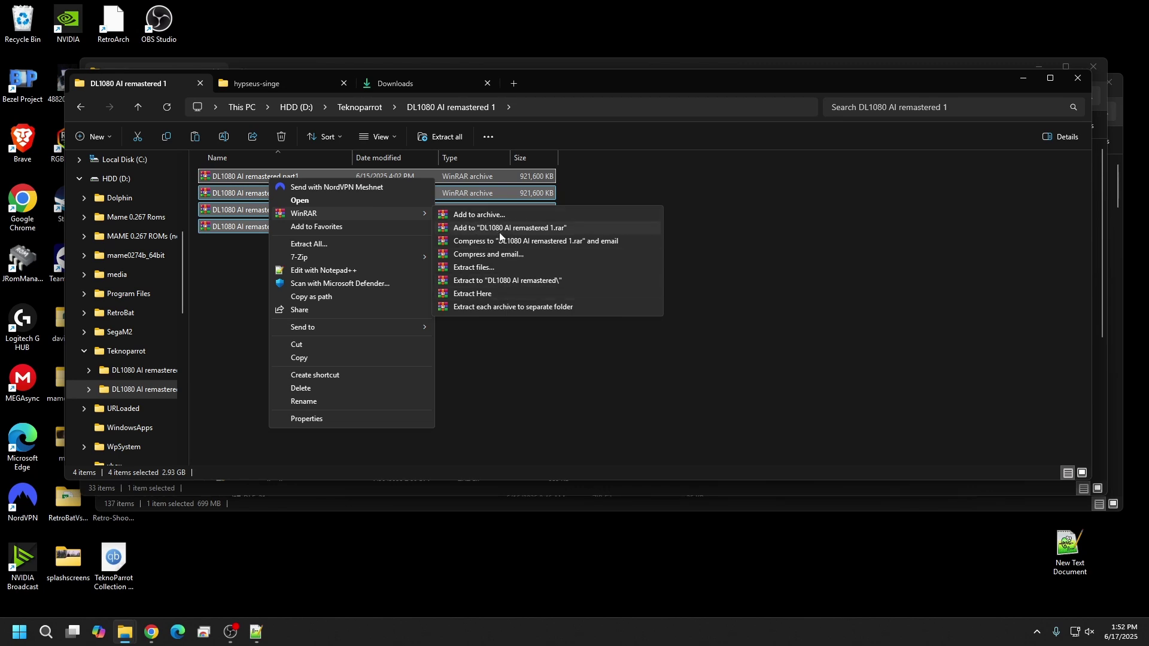
left_click(491, 280)
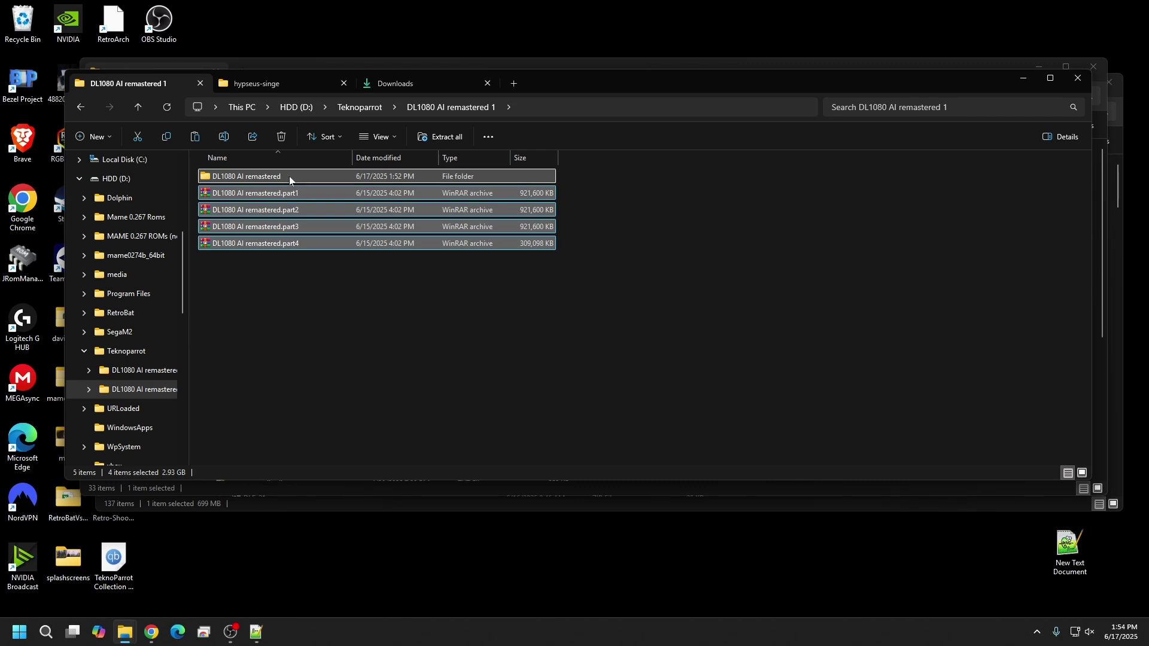
- Open the Daphne folder inside the extracted DL1080 AI remastered folder and look through its subfolders and files
left_click(289, 176)
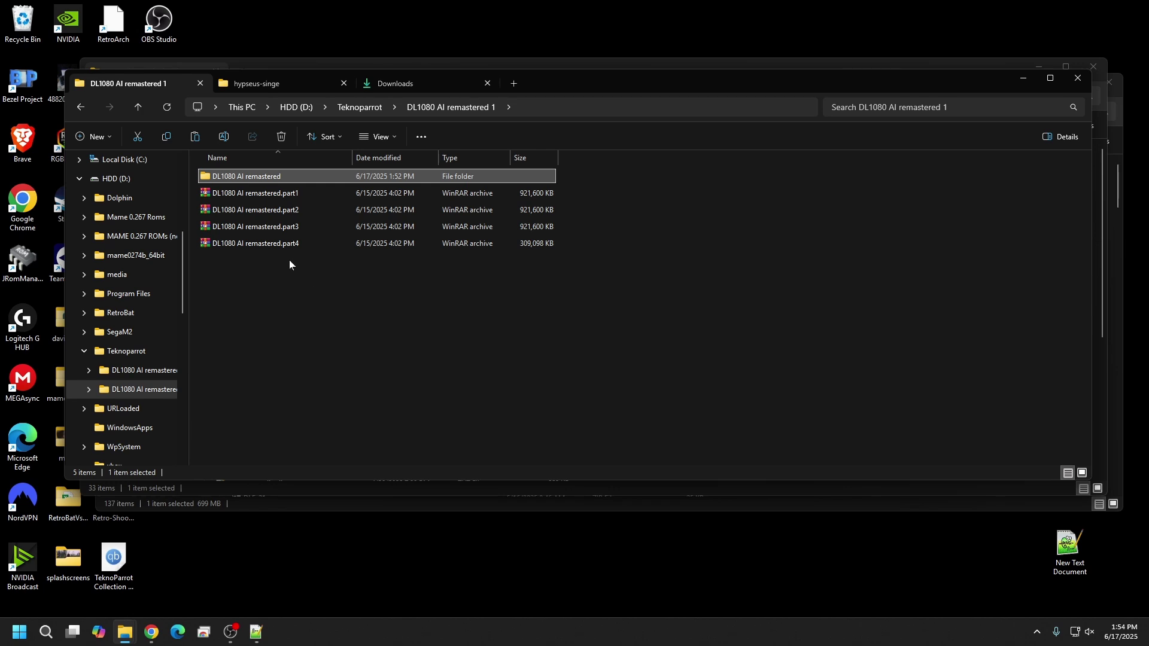
double_click(260, 177)
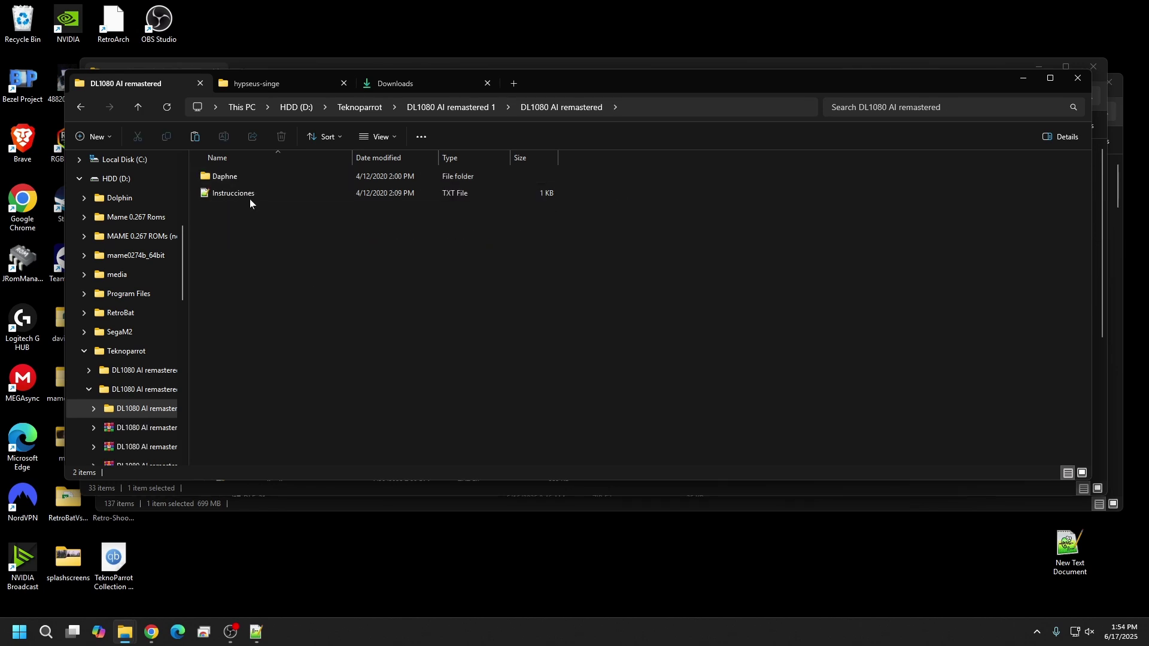
double_click(249, 177)
scroll(281, 220, "down", 10)
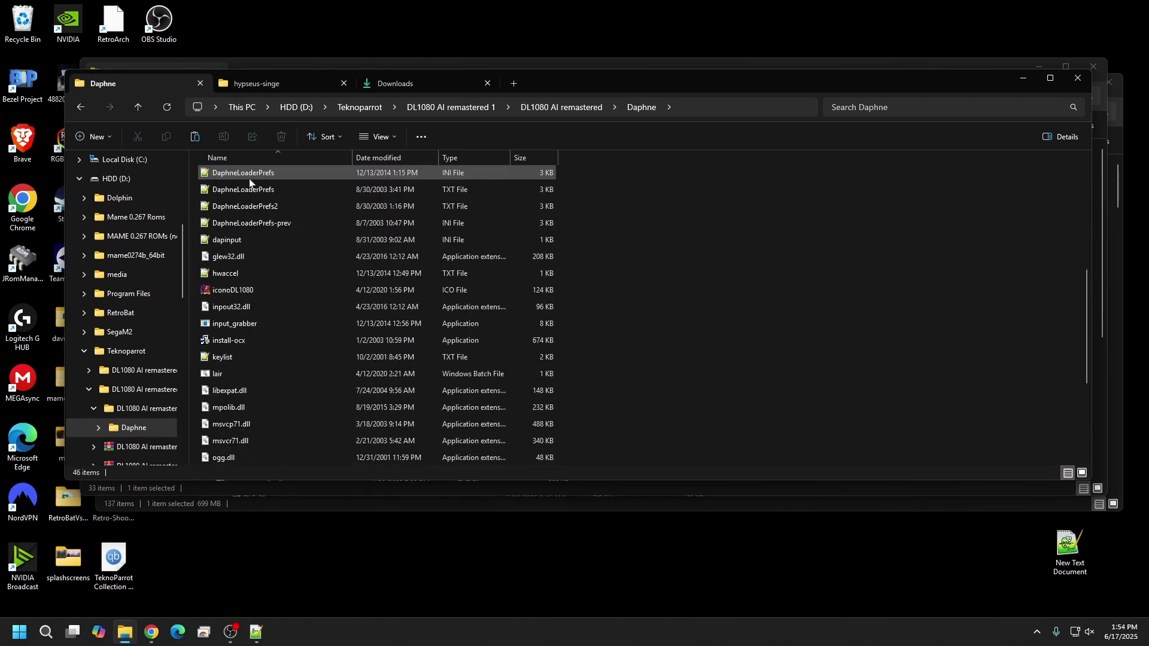
scroll(275, 299, "up", 10)
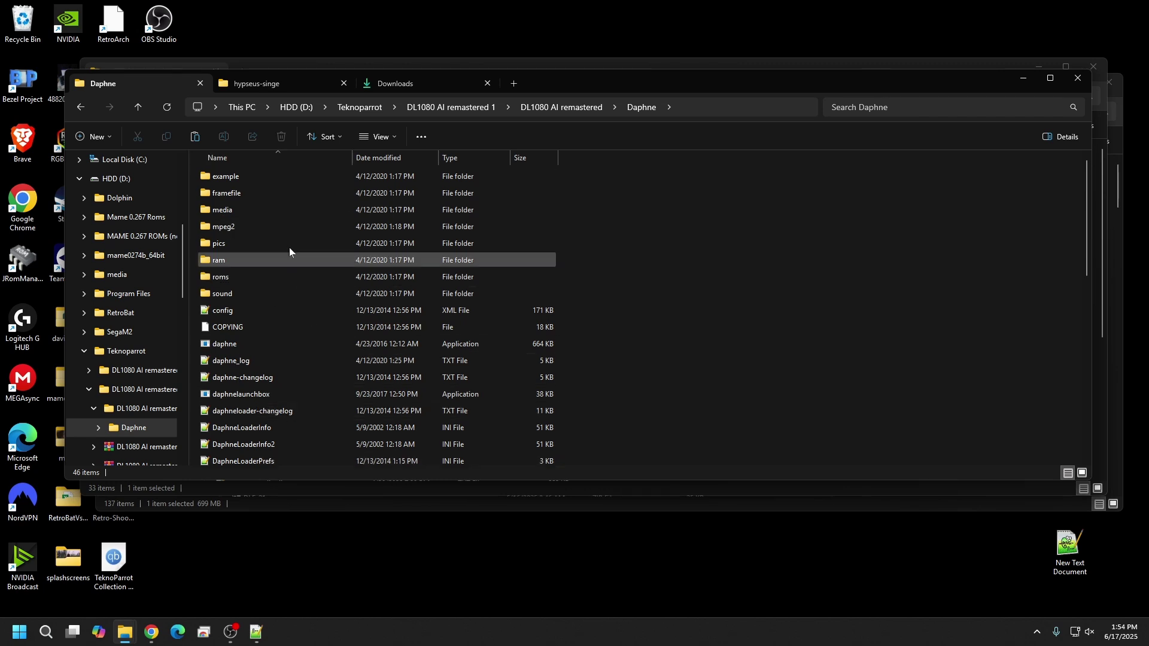
scroll(289, 240, "down", 6)
scroll(287, 224, "down", 4)
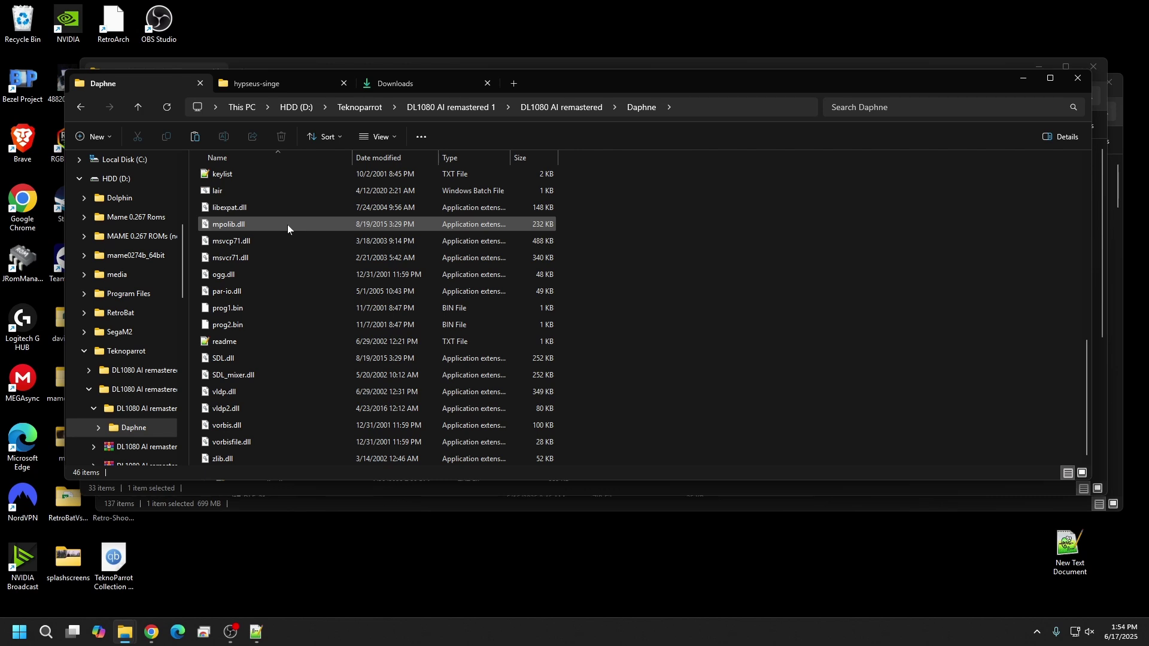
scroll(369, 281, "up", 9)
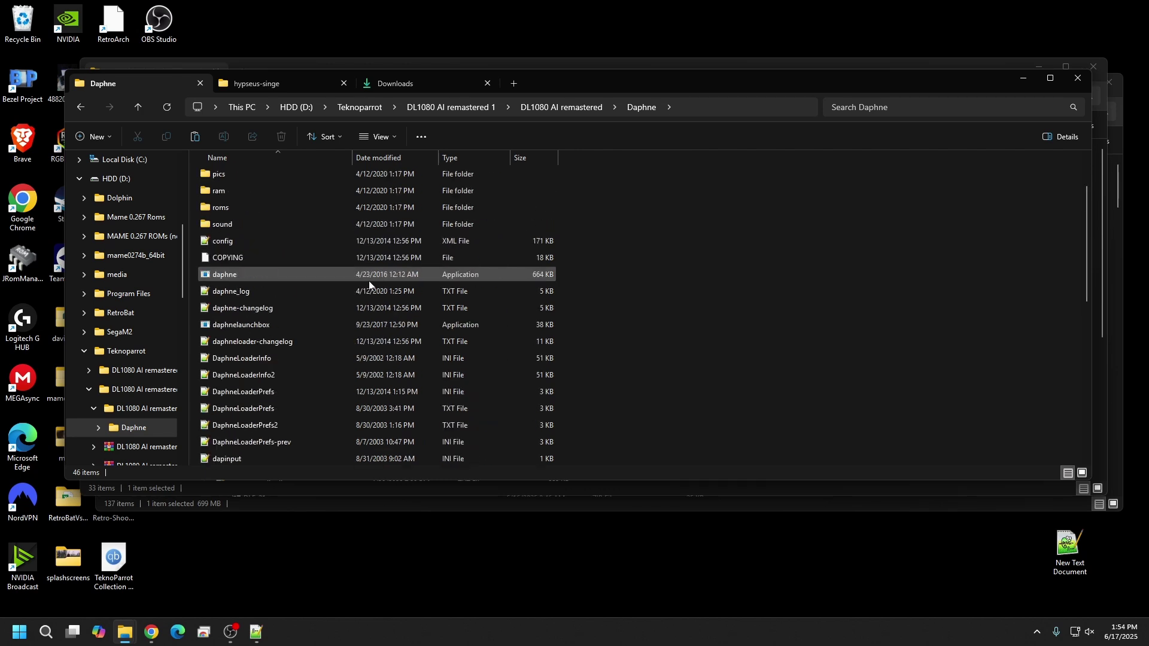
scroll(369, 281, "up", 2)
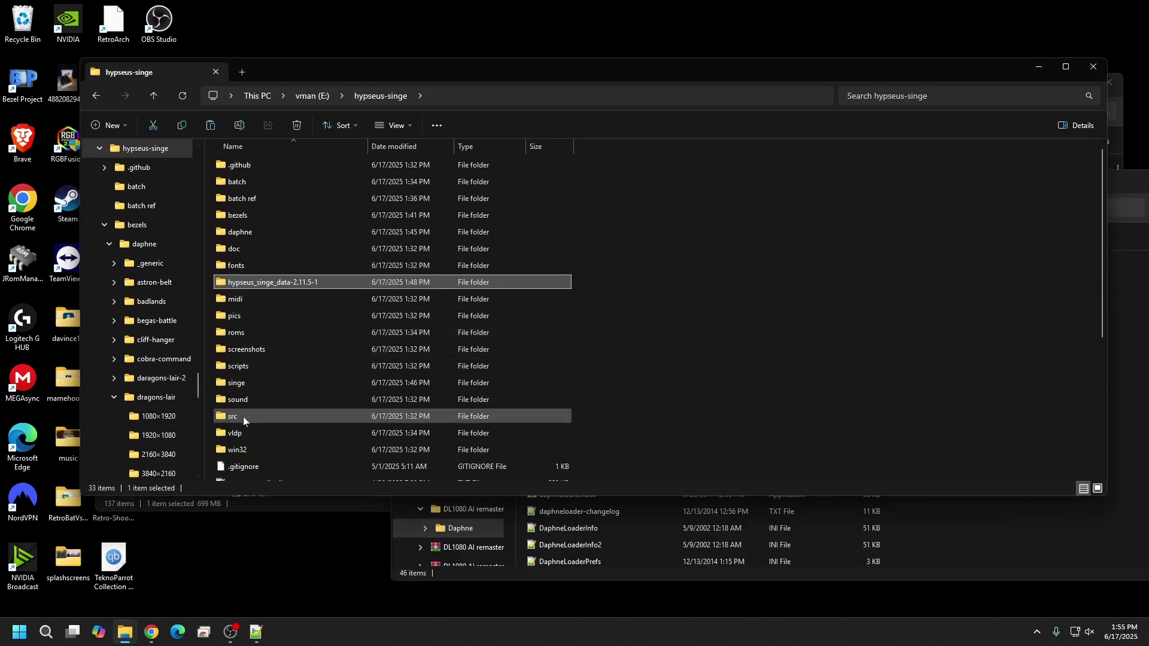
- Copy the DLe folder from hypseus_singe_data-2.11.5-1\00-singe2 into the daphne folder of hypseus-singe and open the copy's Video folder
double_click(287, 282)
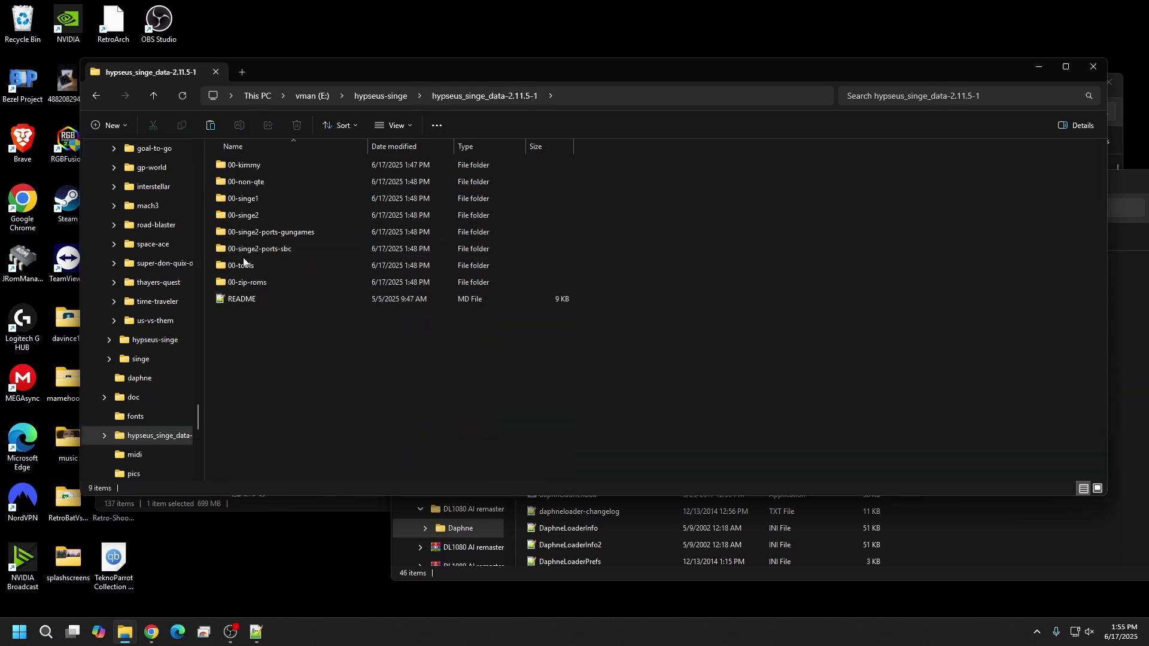
double_click(246, 215)
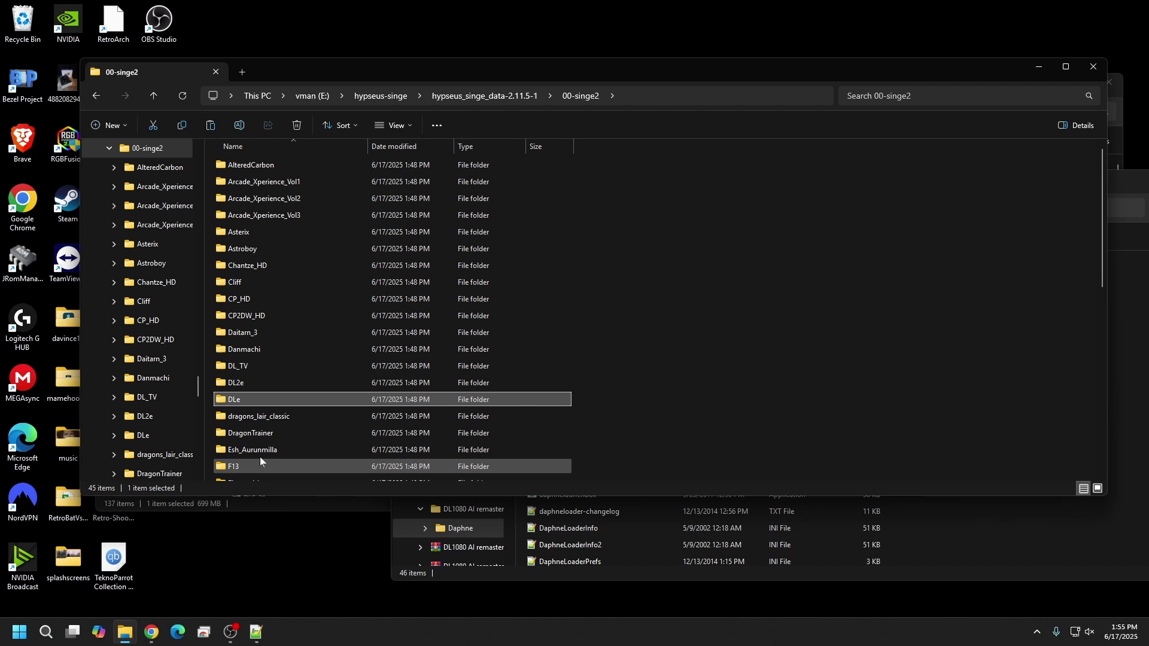
right_click(243, 399)
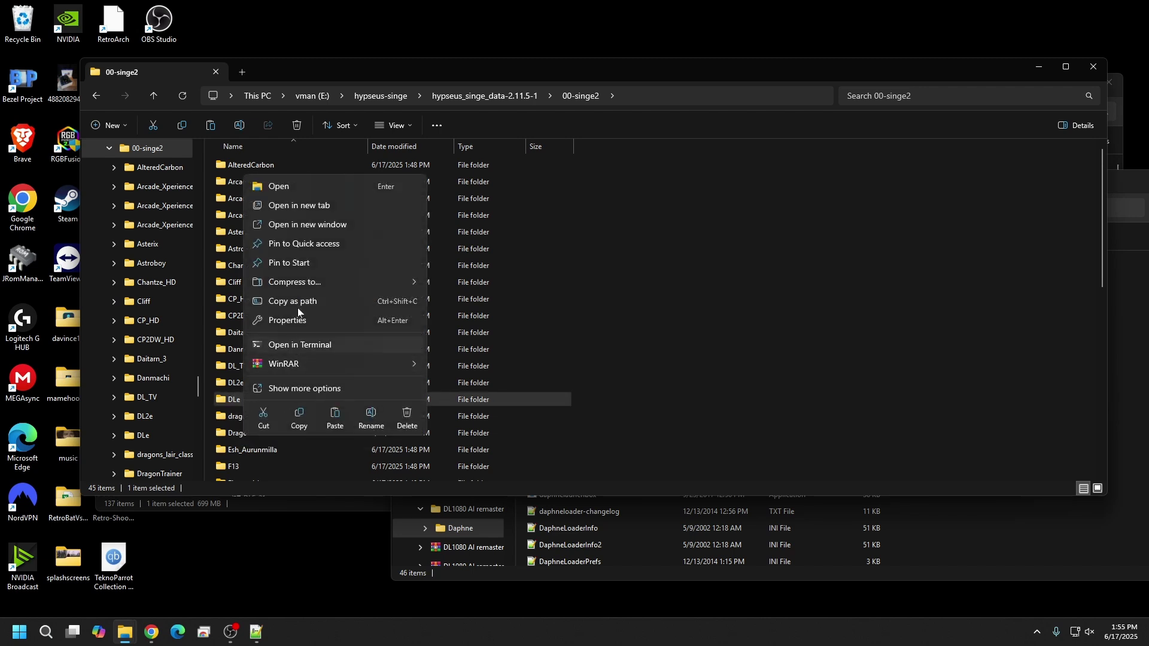
left_click(298, 414)
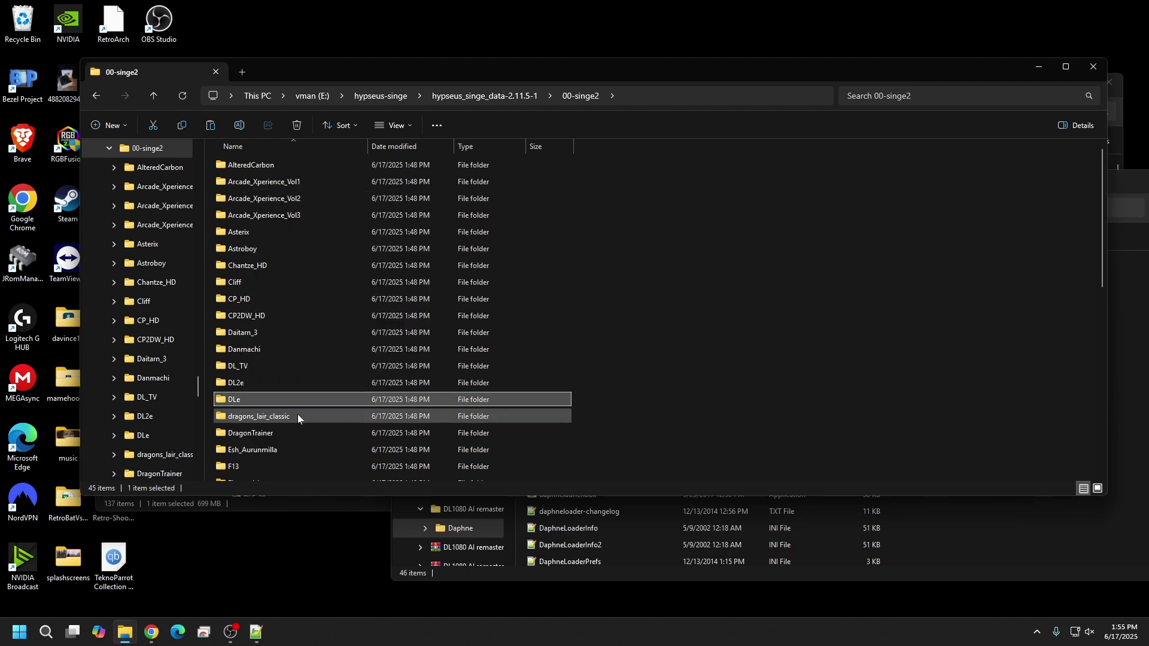
left_click(150, 98)
left_click(150, 98)
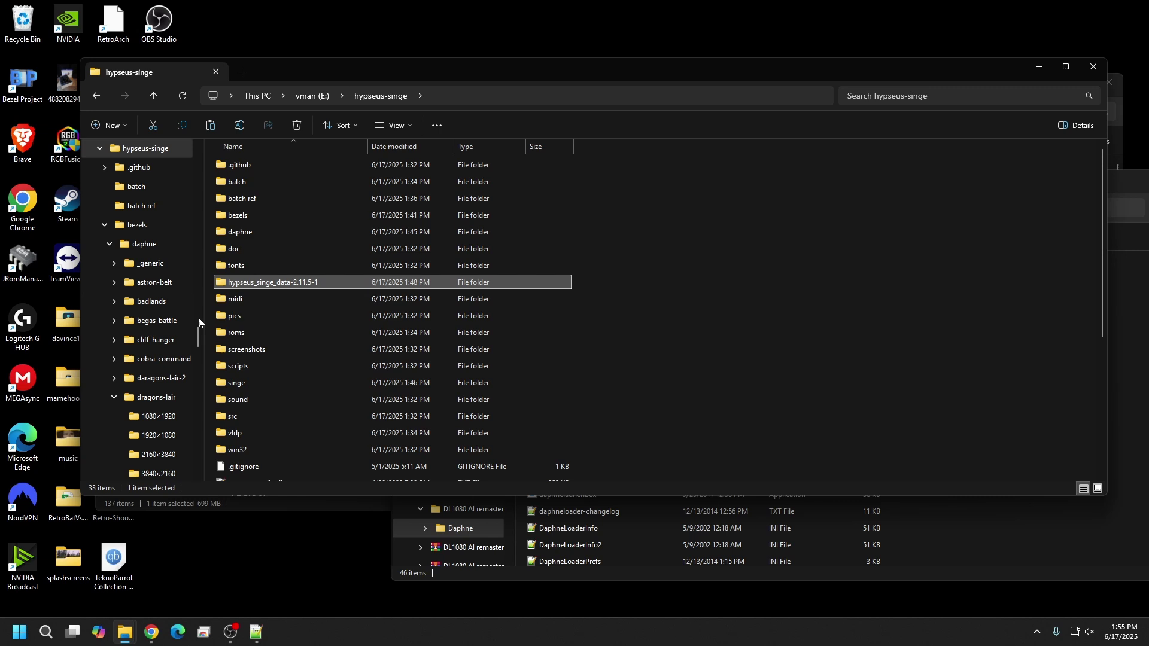
double_click(260, 221)
left_click(155, 95)
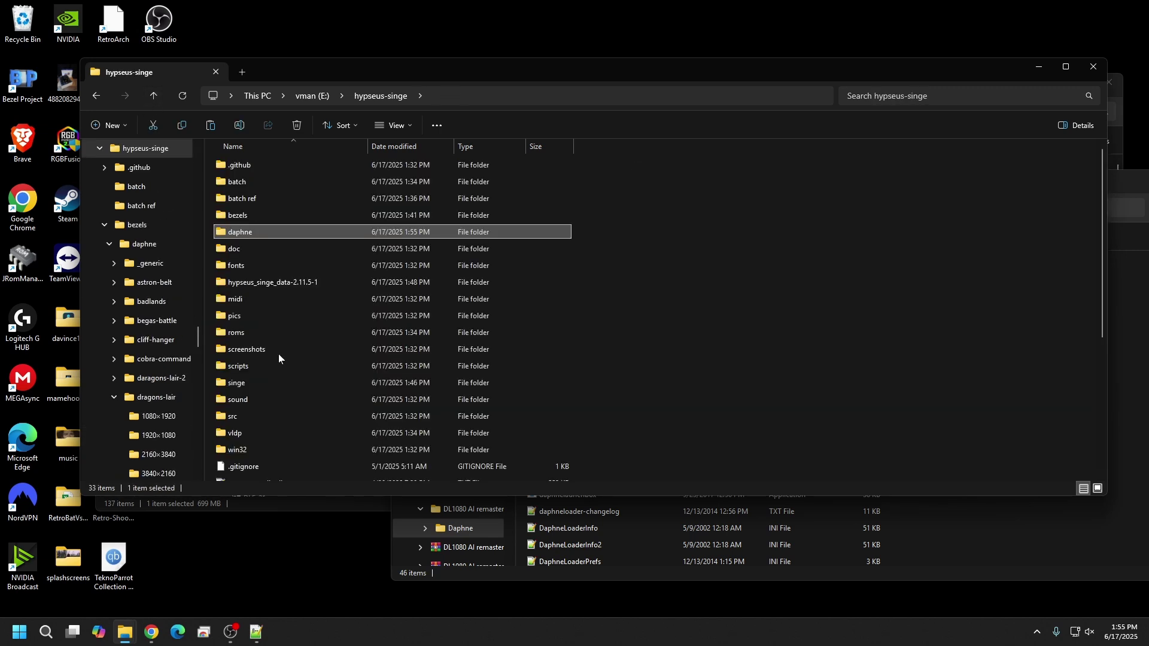
left_click(243, 232)
double_click(302, 232)
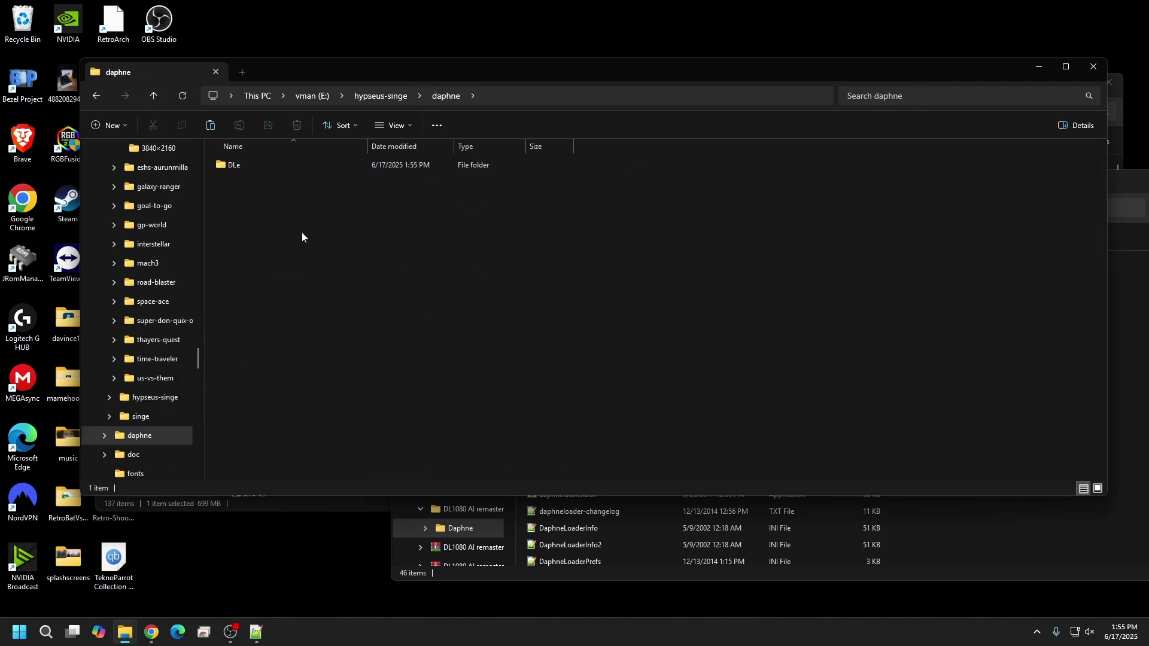
double_click(240, 168)
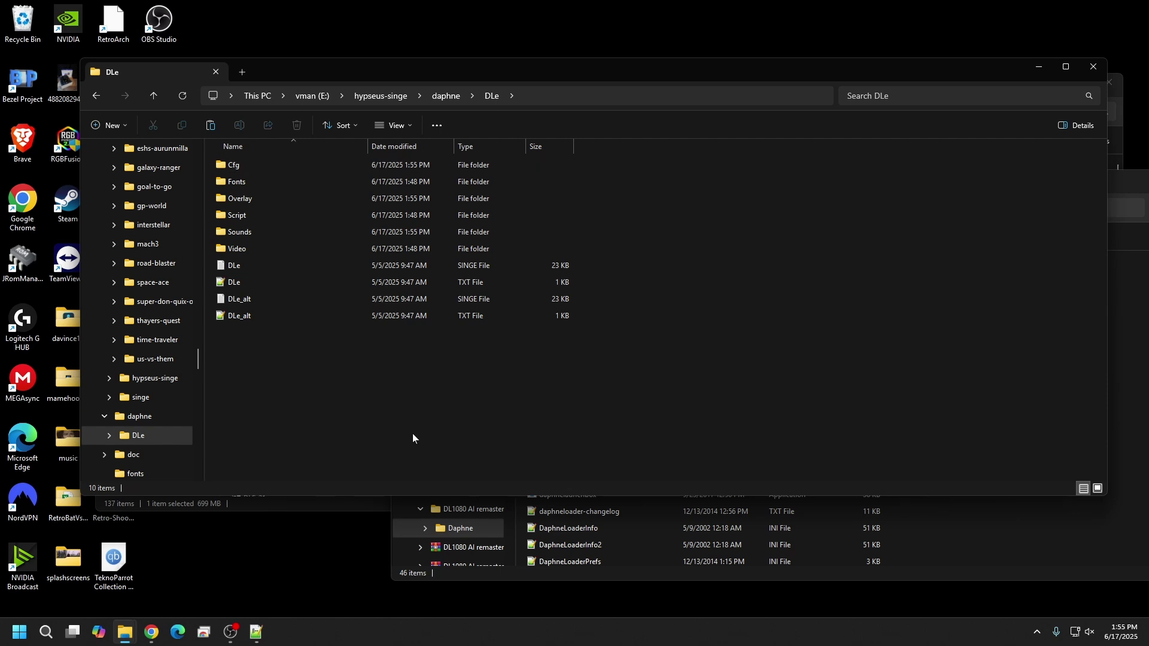
double_click(254, 249)
- Switch to the extracted DL1080 AI remastered files and open the lair folder under Daphne\mpeg2
key("alt+Tab")
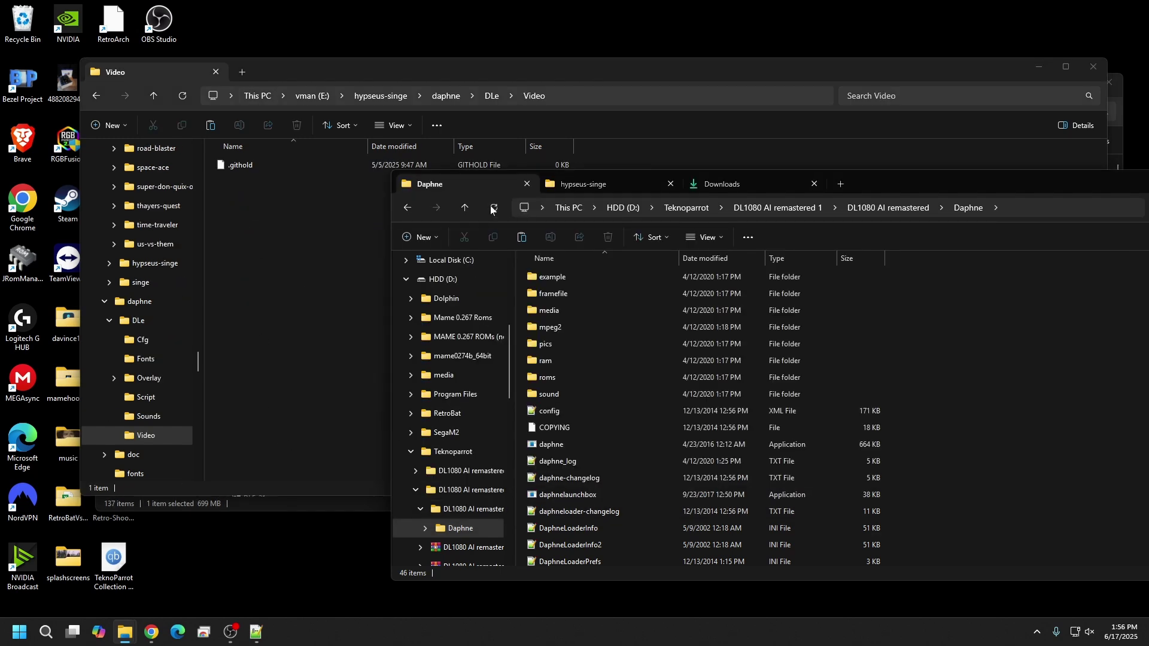
left_click(464, 207)
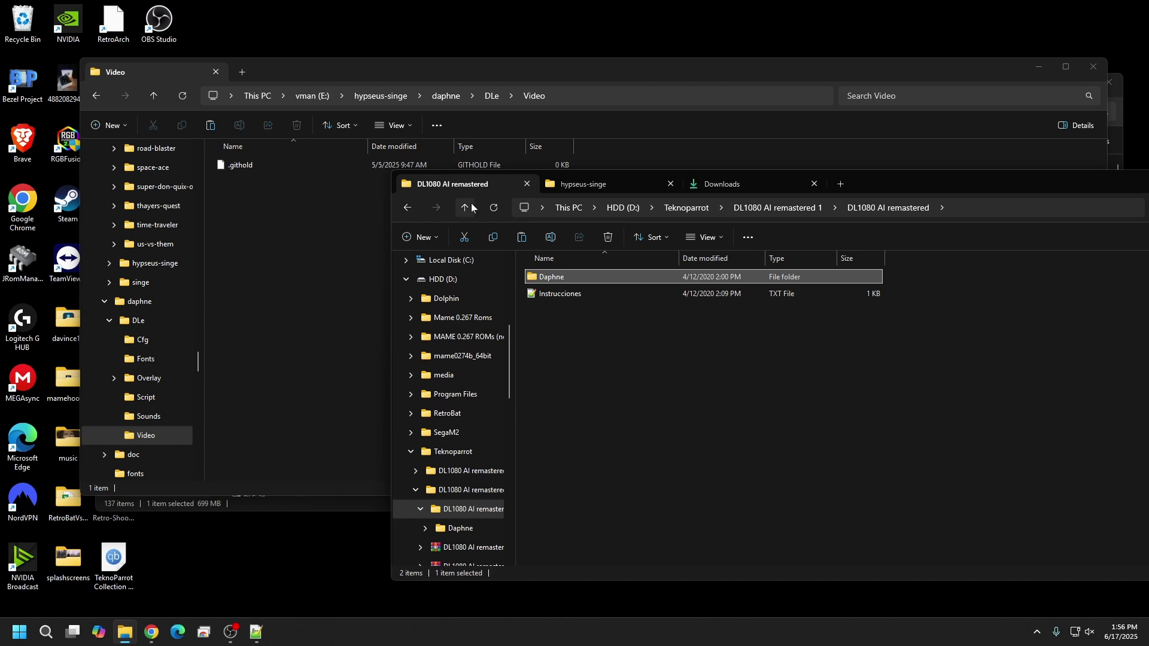
left_click(471, 205)
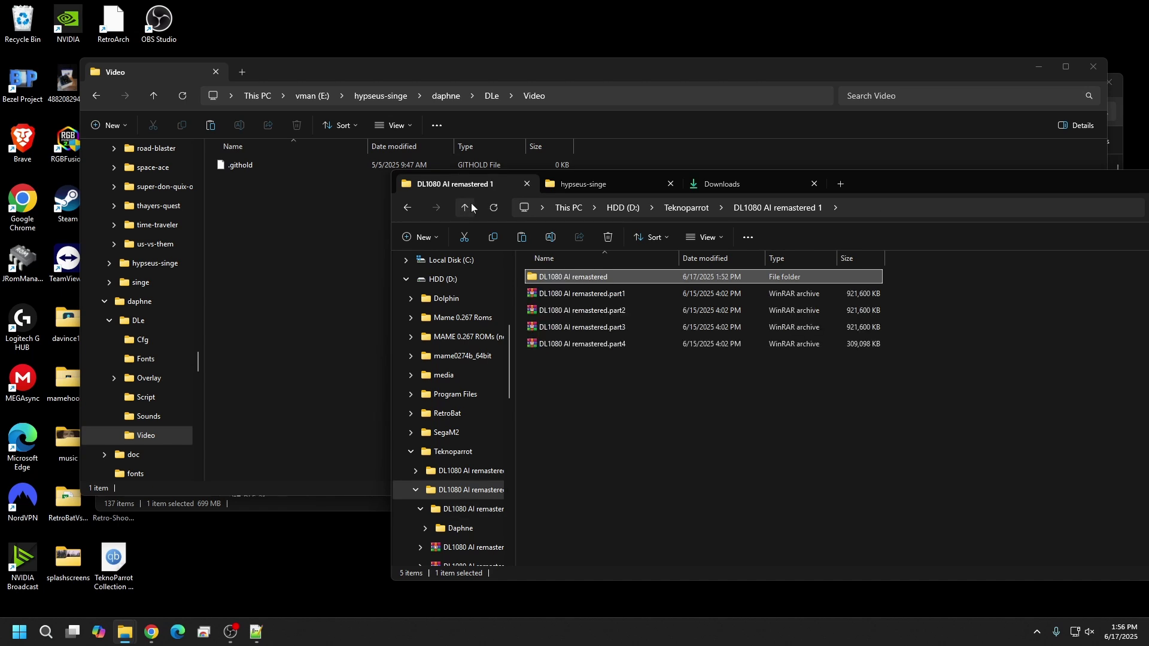
double_click(590, 278)
double_click(591, 278)
left_click(574, 327)
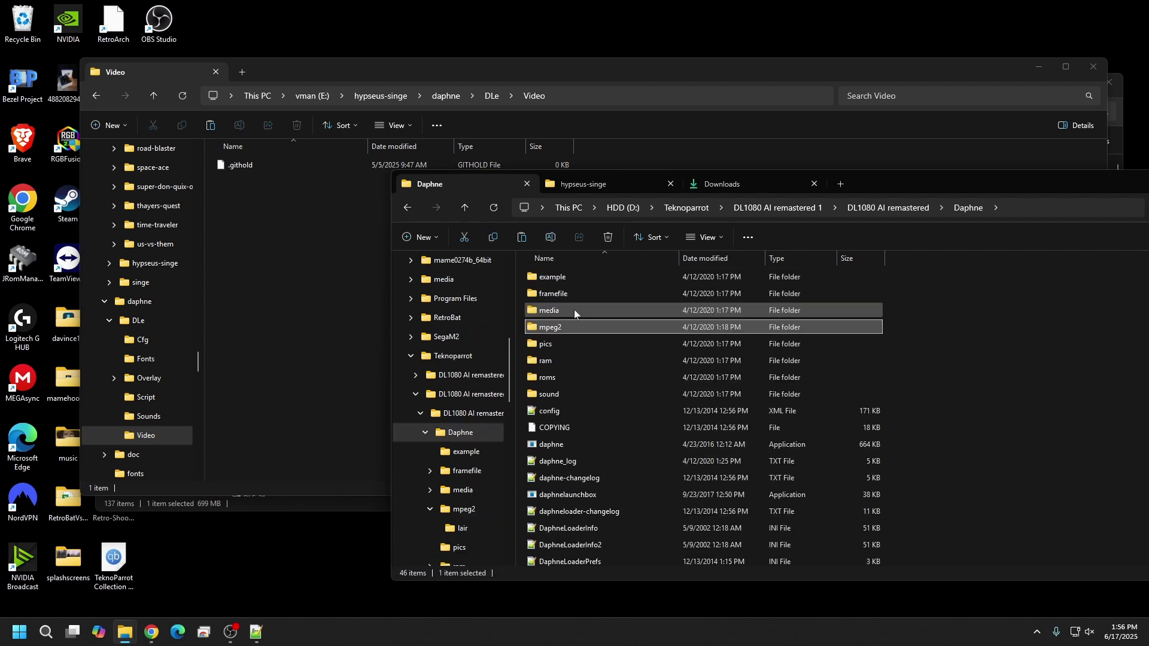
double_click(572, 328)
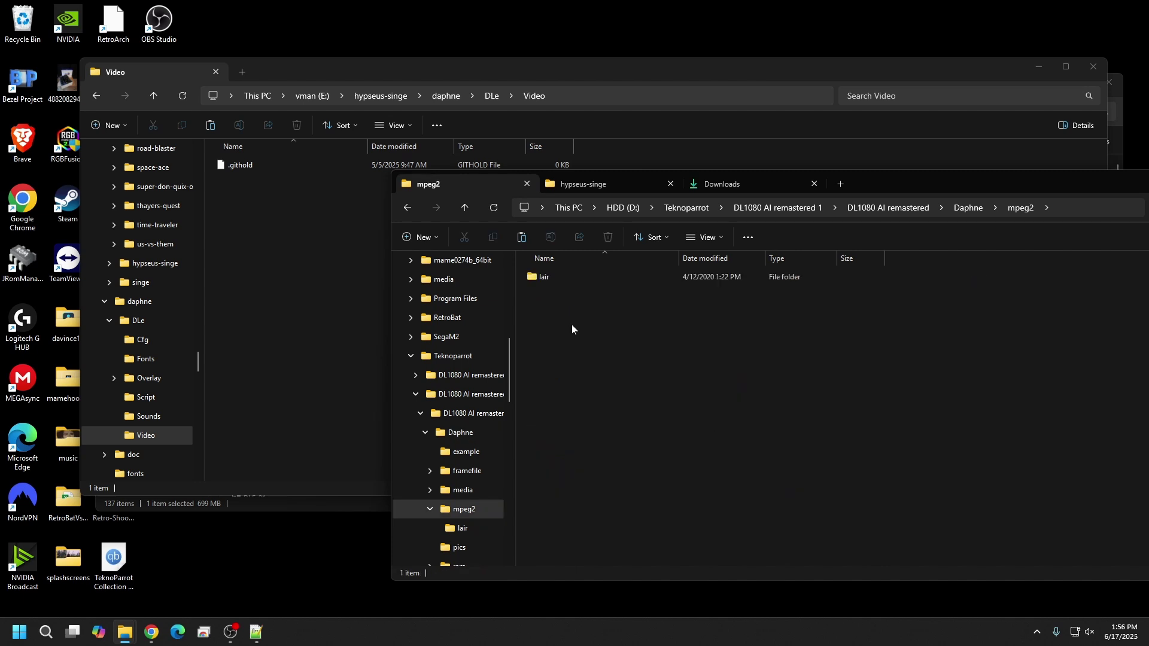
double_click(538, 278)
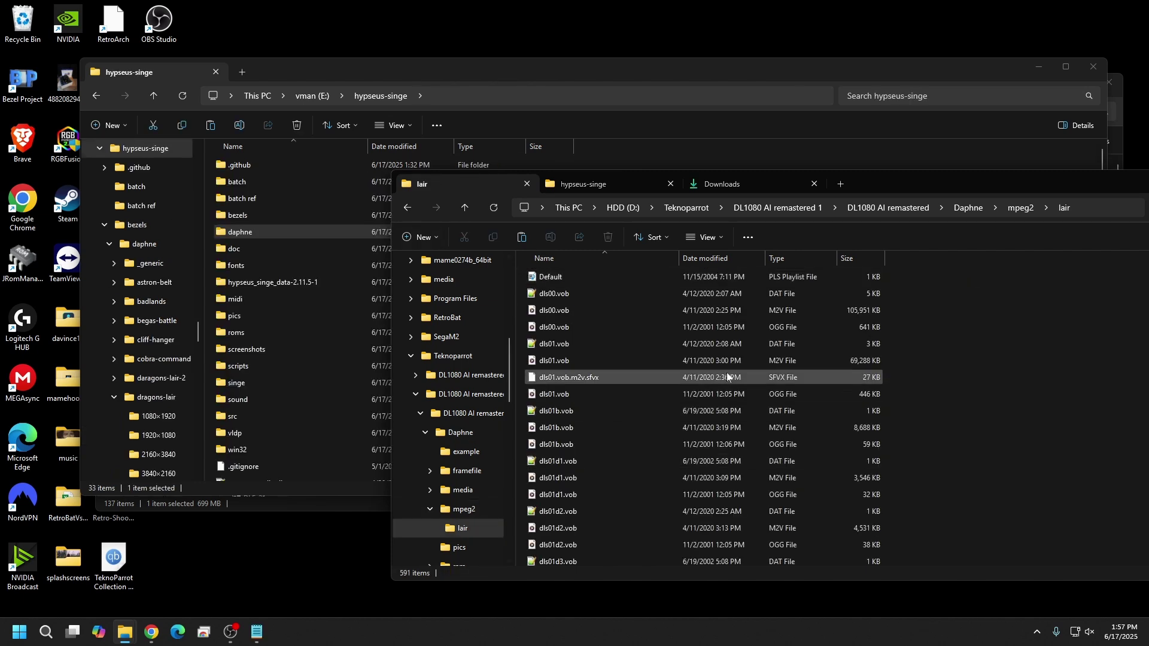
- Copy all files in the mpeg2\lair folder to the clipboard and clear the selection
left_click(608, 311)
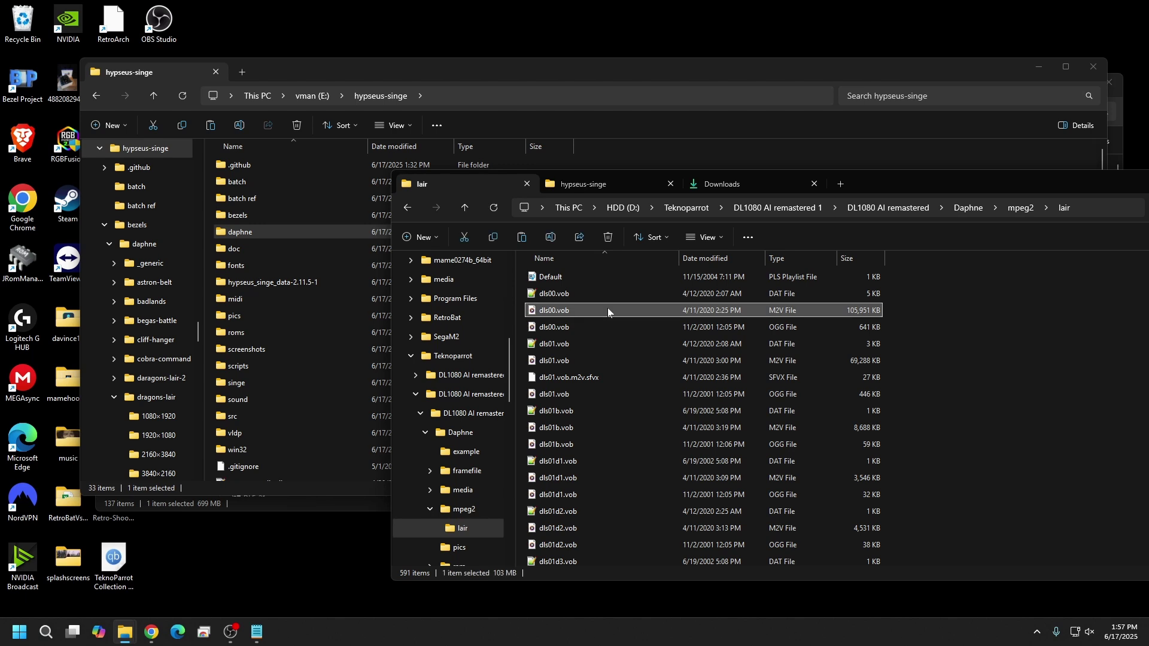
key("ctrl+a")
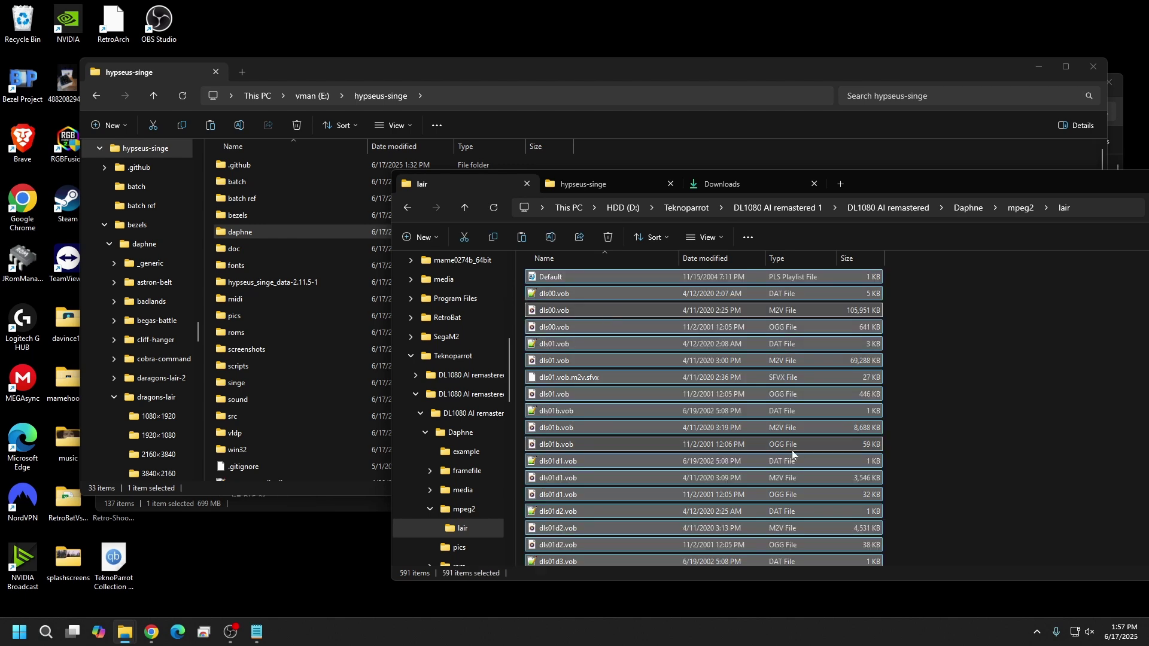
scroll(792, 451, "down", 15)
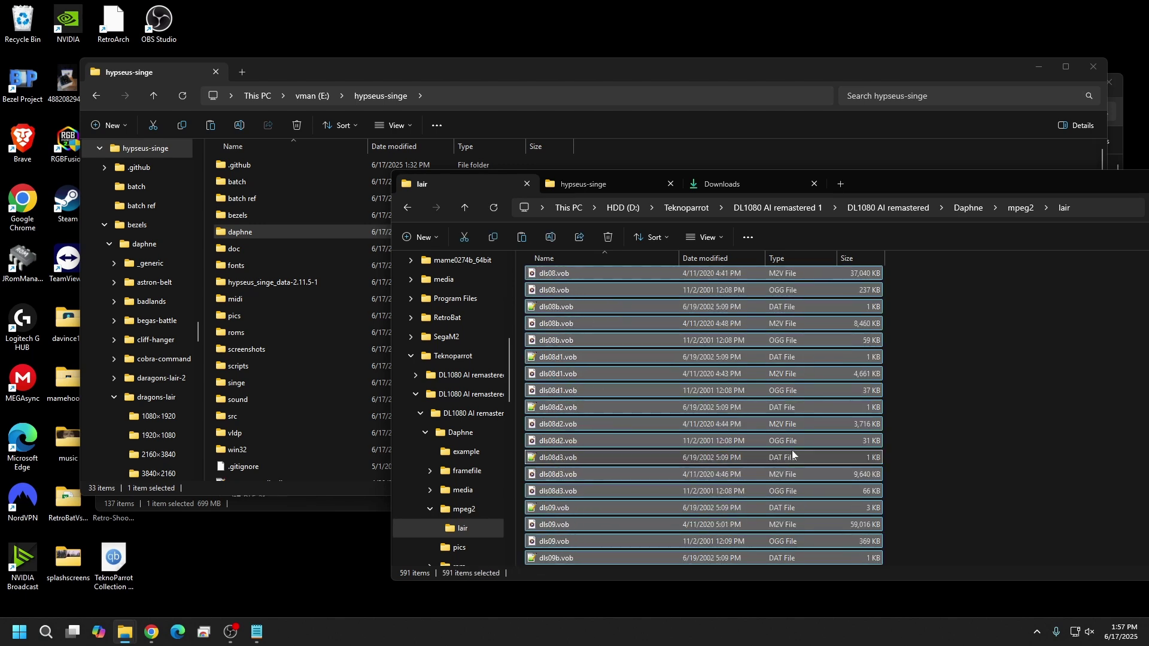
right_click(620, 394)
left_click(671, 408)
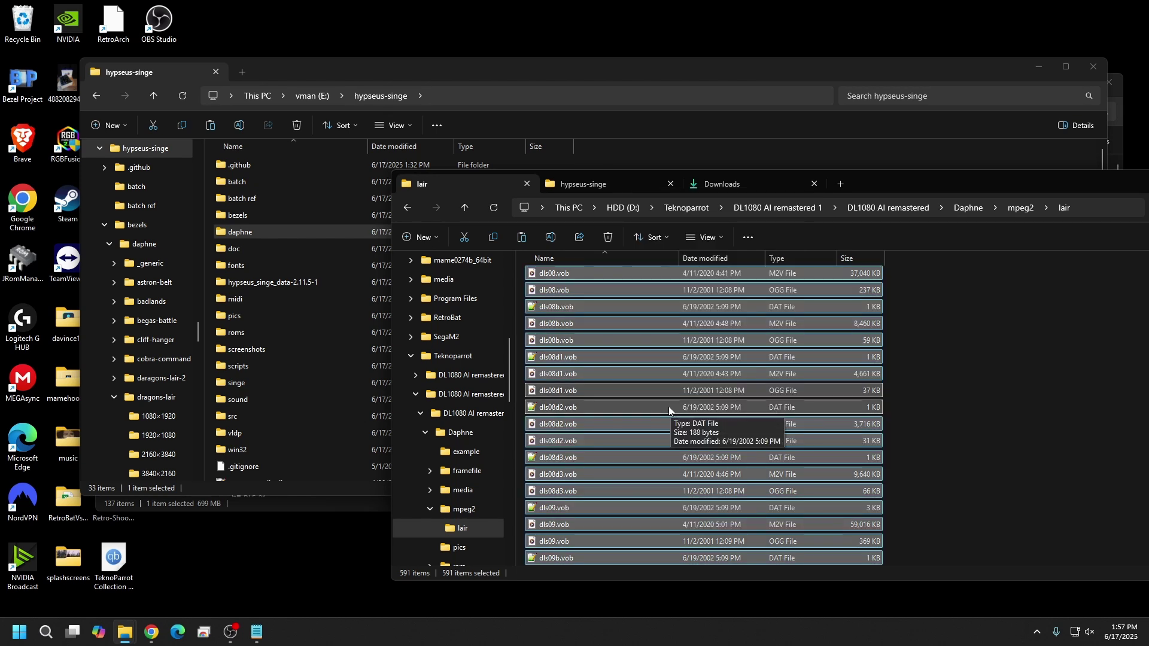
left_click(519, 273)
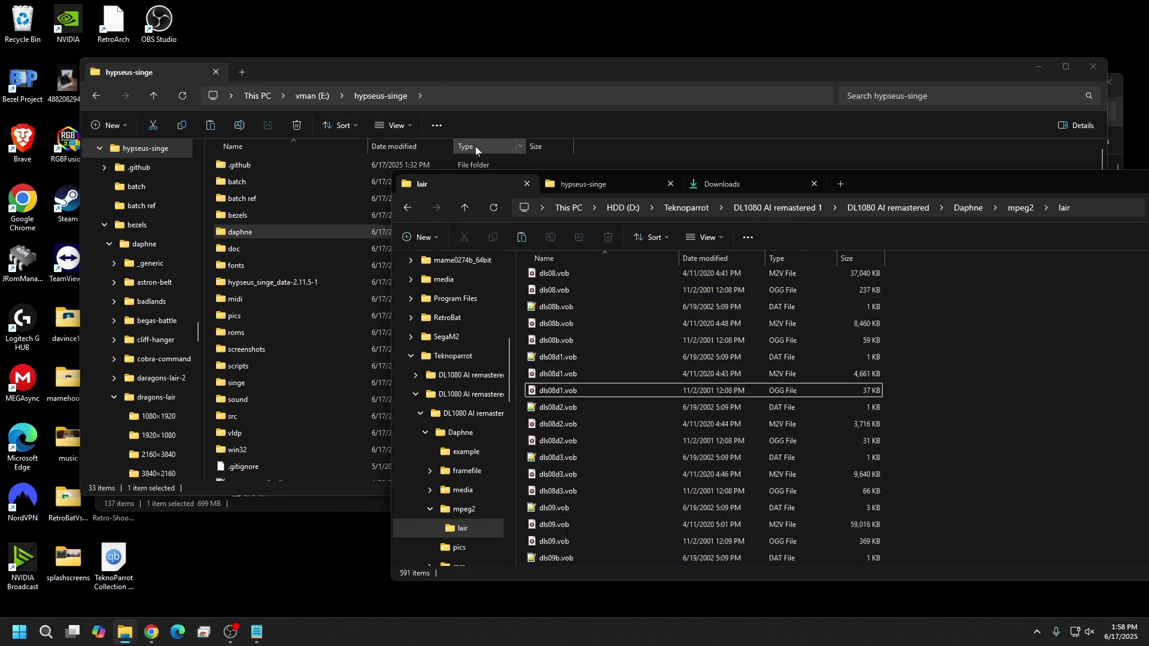
- Paste the copied mpeg2\lair files into the daphne\DLe\Video folder of hypseus-singe
left_click(396, 95)
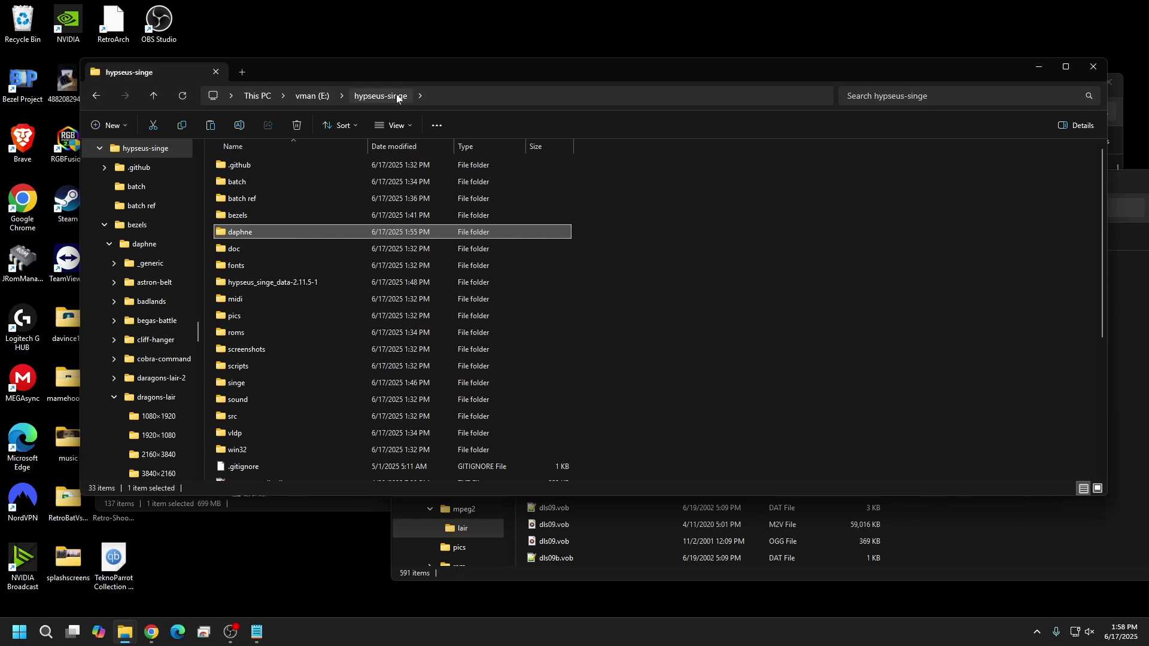
double_click(260, 232)
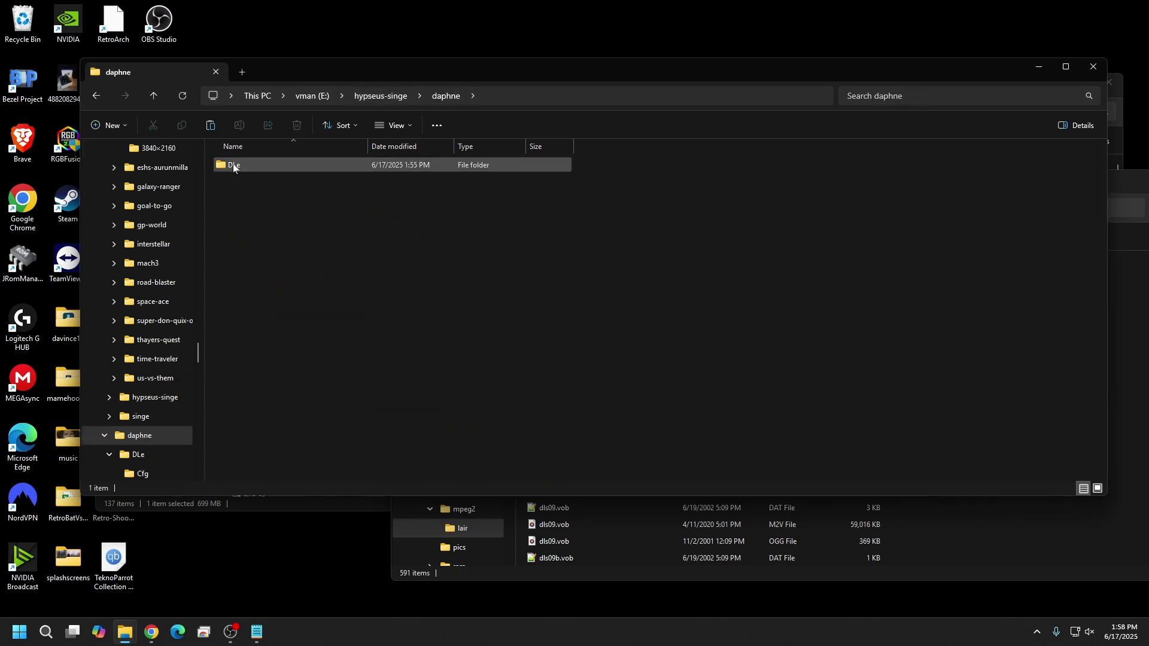
double_click(233, 165)
double_click(236, 249)
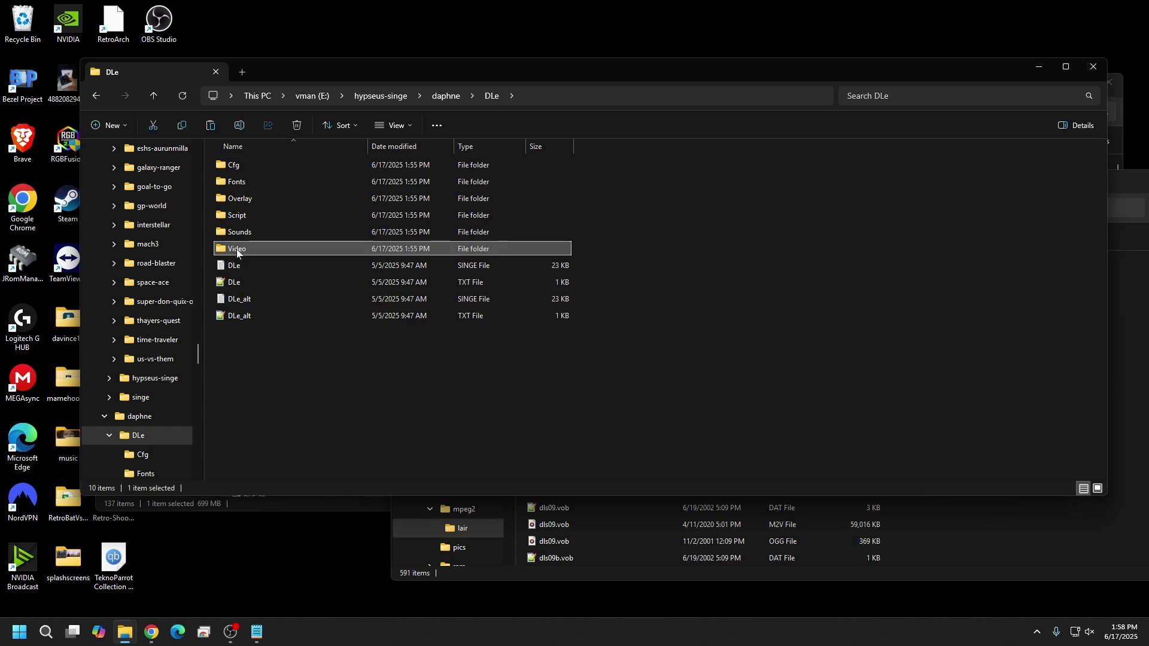
right_click(237, 253)
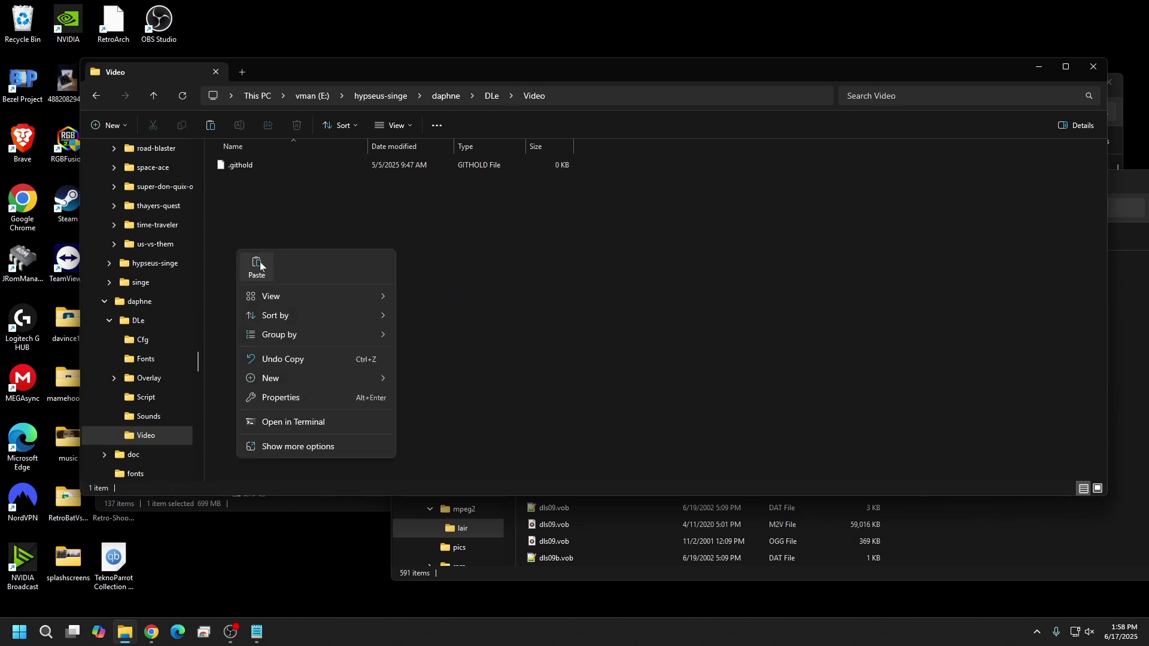
left_click(260, 266)
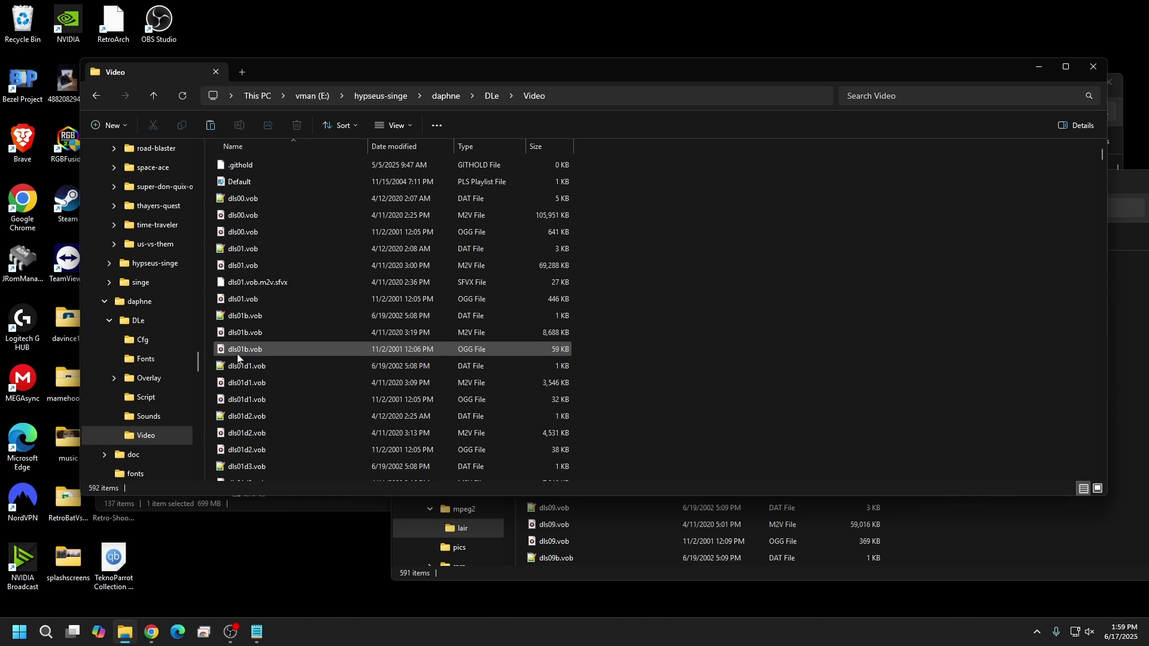
- Sort the Video folder by file type and delete all of its DAT files, from dls00.vob through dl-slates
left_click(478, 145)
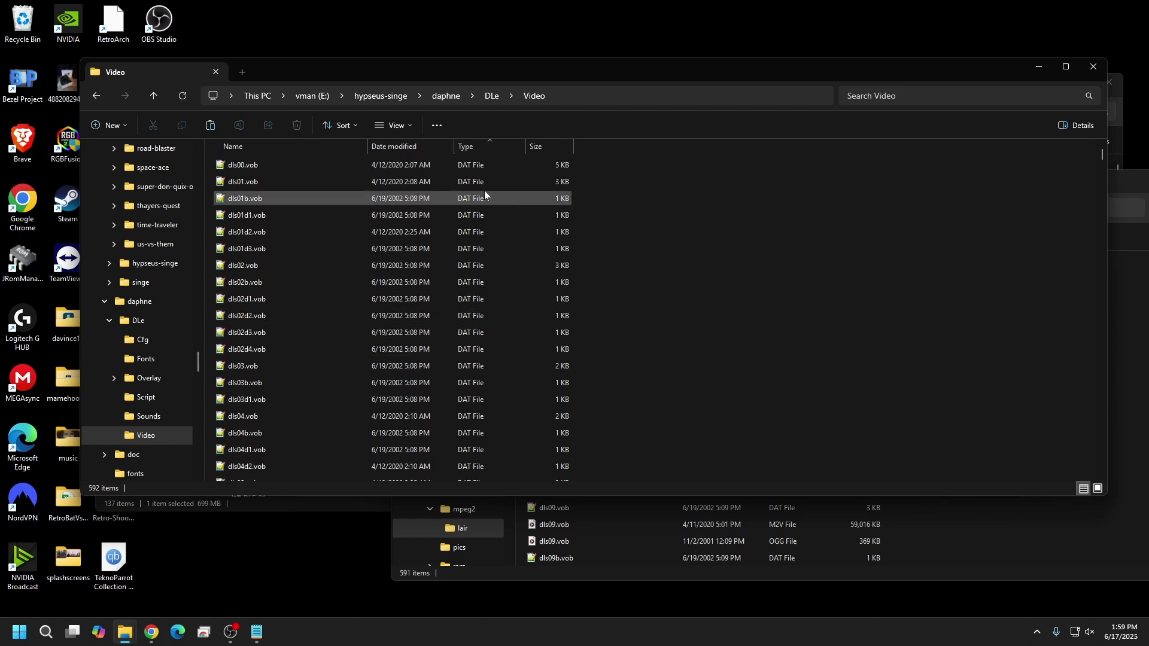
left_click(471, 166)
scroll(946, 313, "down", 7)
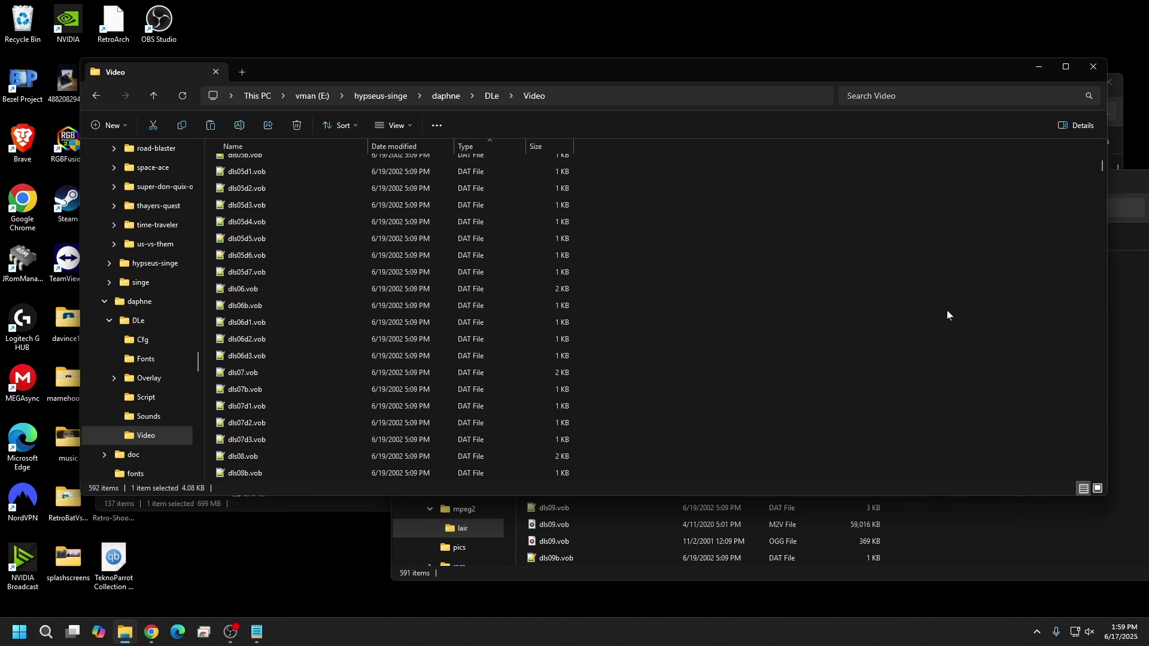
scroll(947, 314, "down", 20)
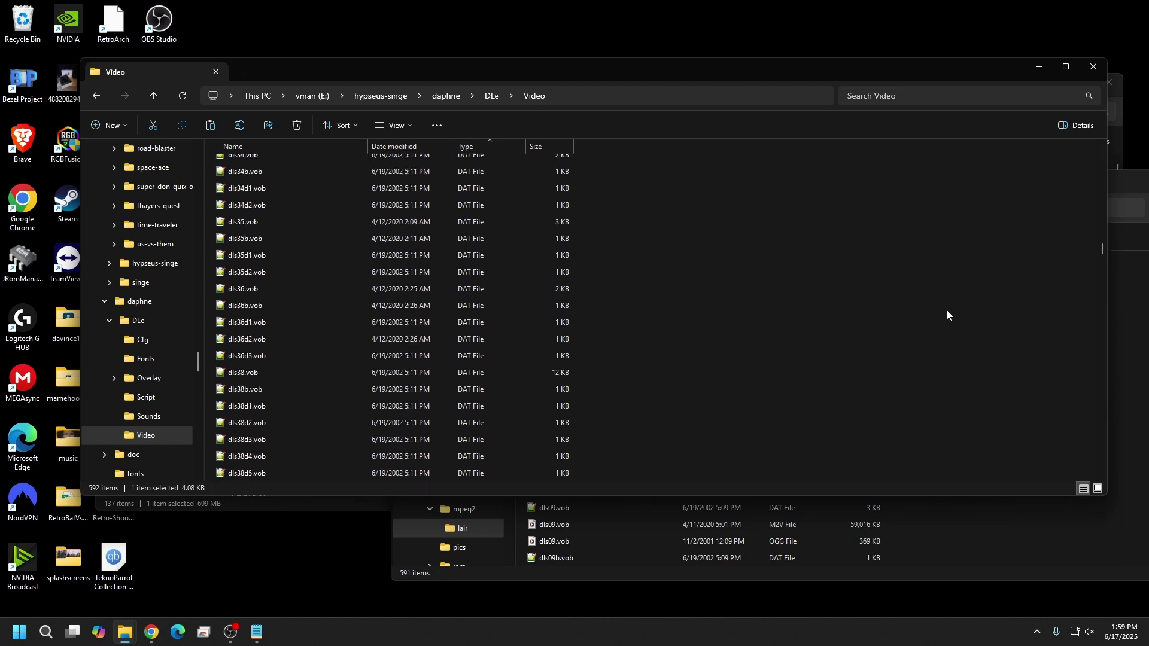
scroll(947, 314, "down", 2)
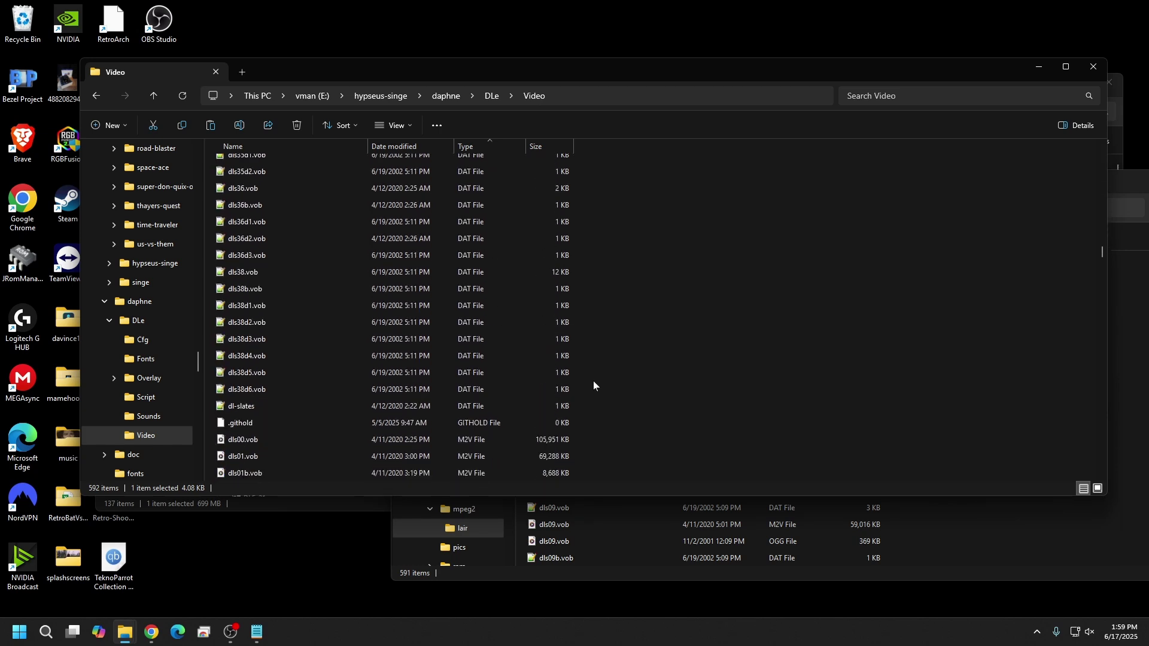
left_click(508, 407, "shift")
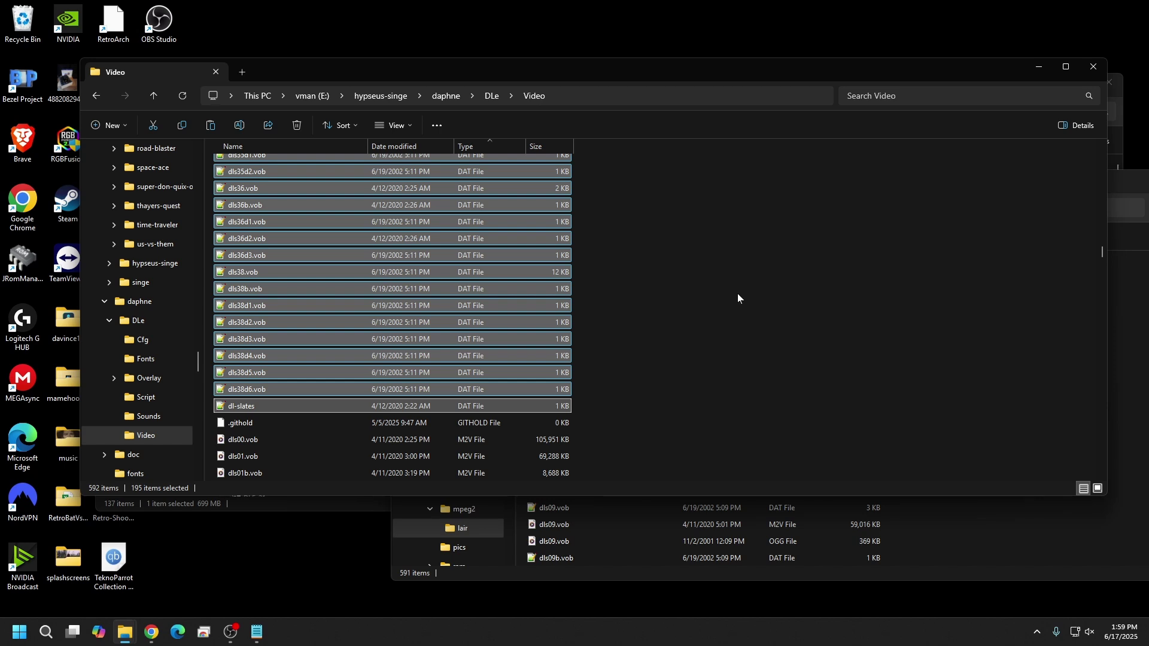
right_click(461, 265)
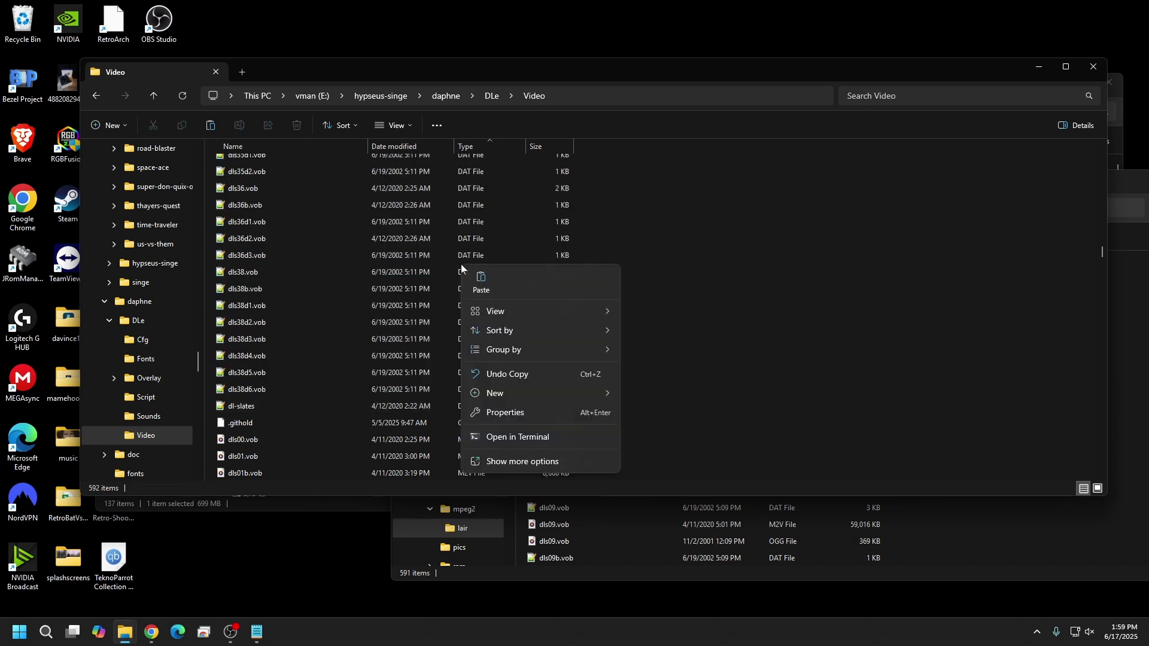
key("ctrl+z")
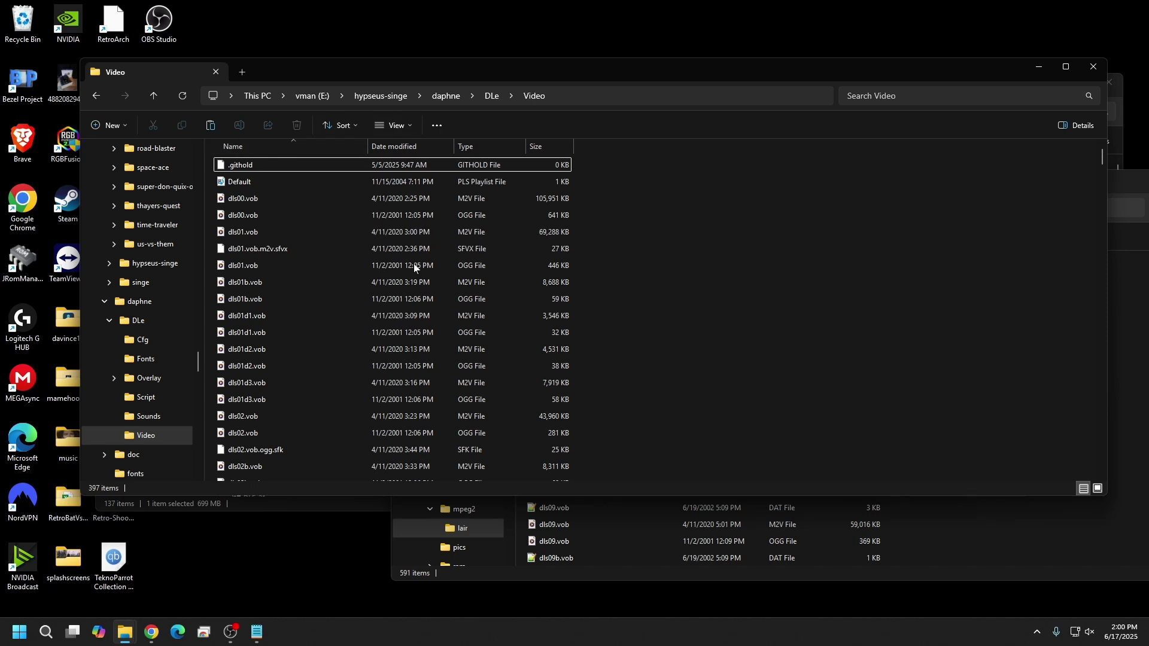
scroll(442, 222, "down", 20)
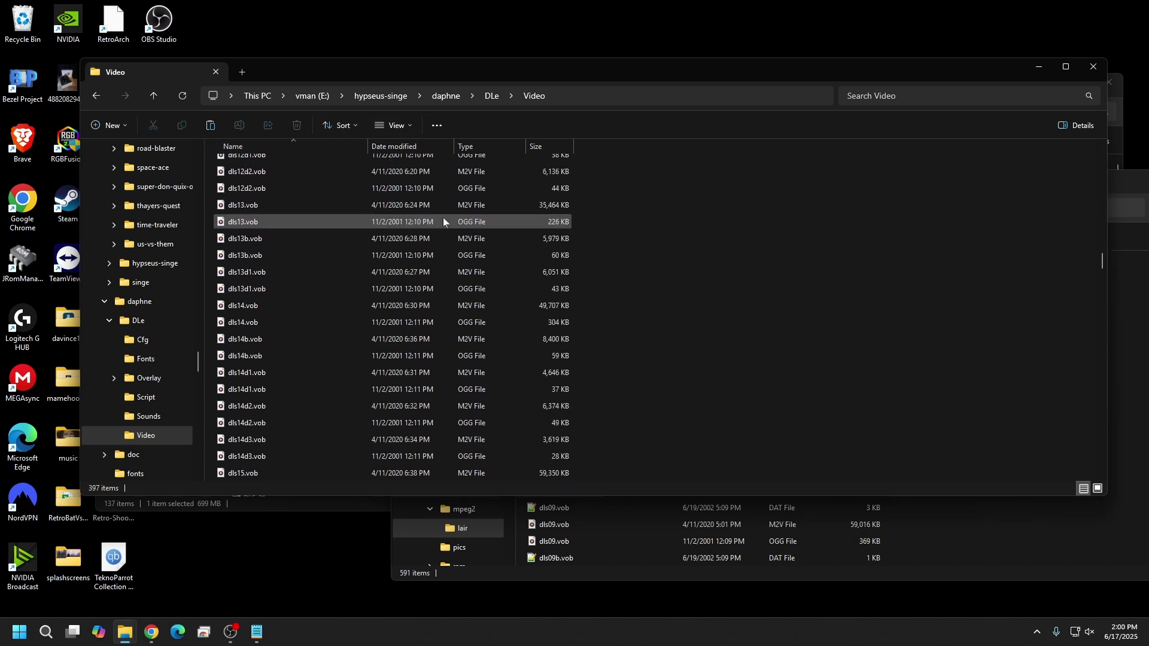
- Copy all files from the remastered Daphne\sound folder into the Sounds folder of daphne\DLe
key("alt+Up")
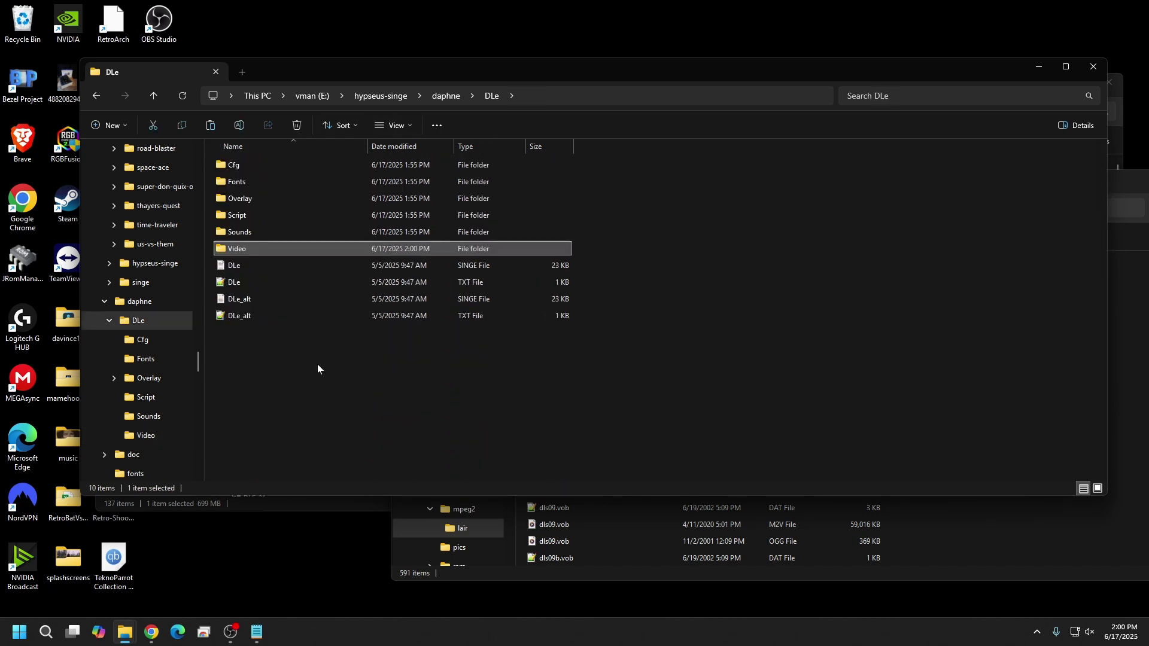
double_click(267, 235)
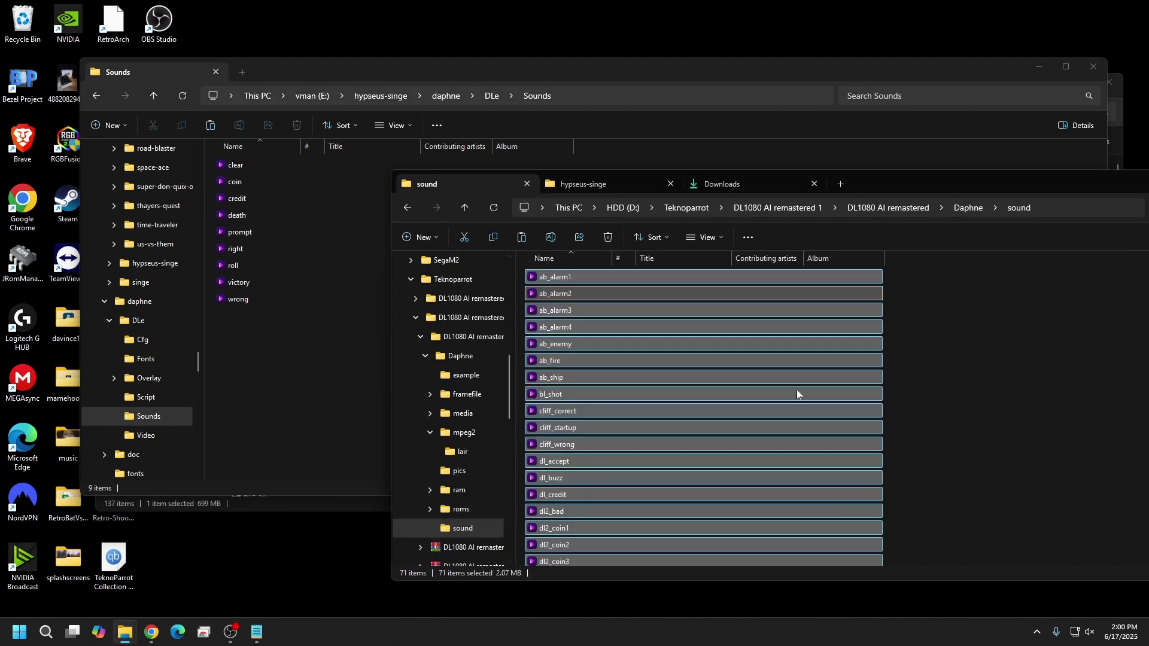
scroll(836, 386, "down", 10)
scroll(836, 383, "up", 3)
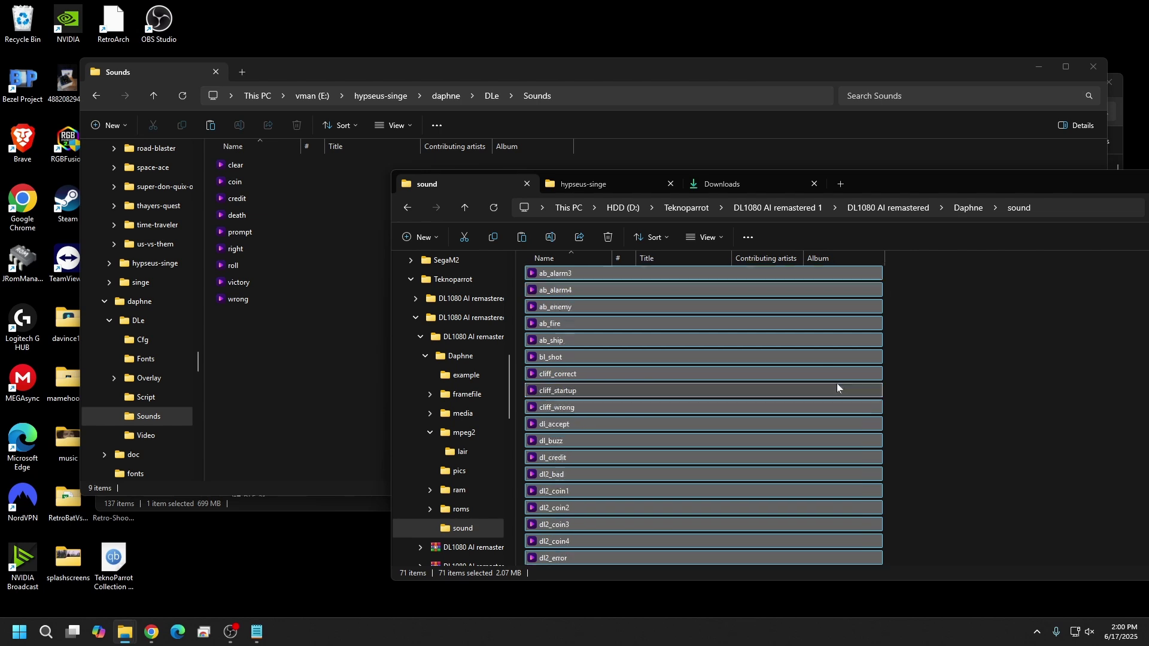
left_click_drag(667, 343, 282, 387)
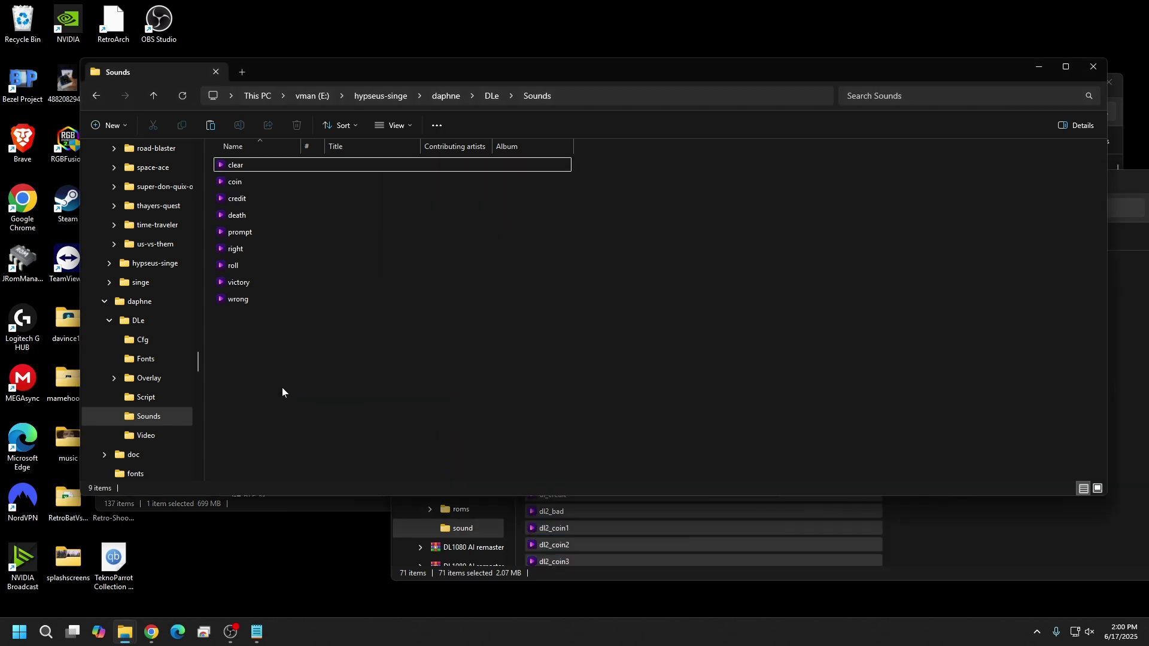
left_click(773, 310)
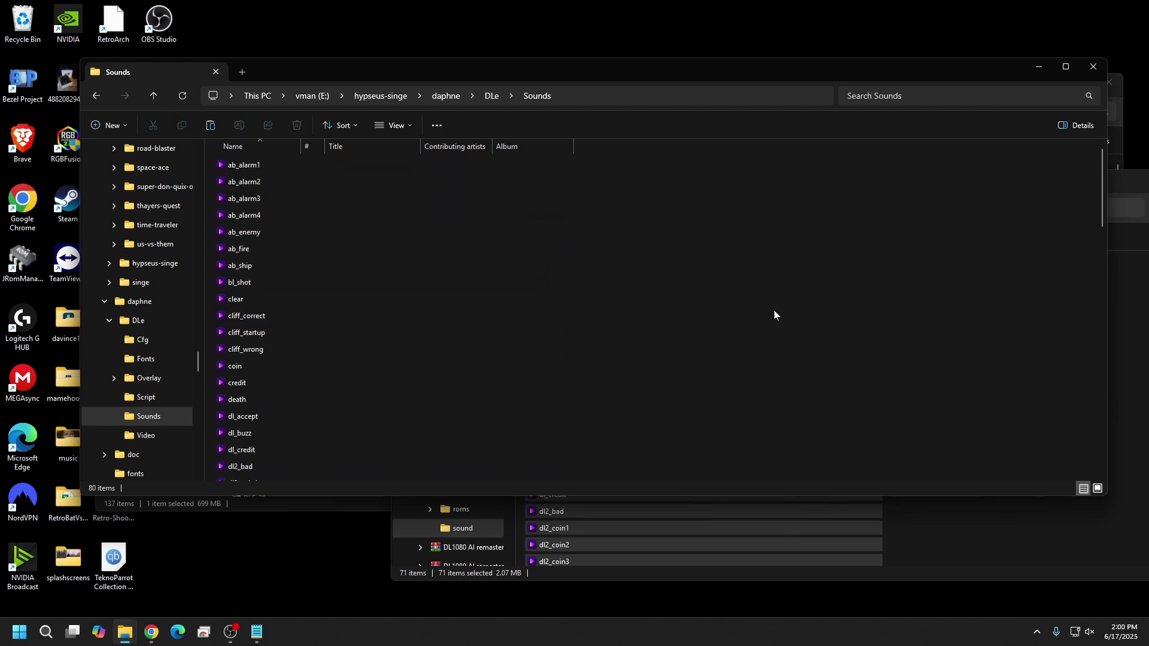
- Open the roms folder of hypseus-singe and the roms folder of the remastered Daphne files
left_click(147, 95)
left_click(148, 95)
left_click(147, 95)
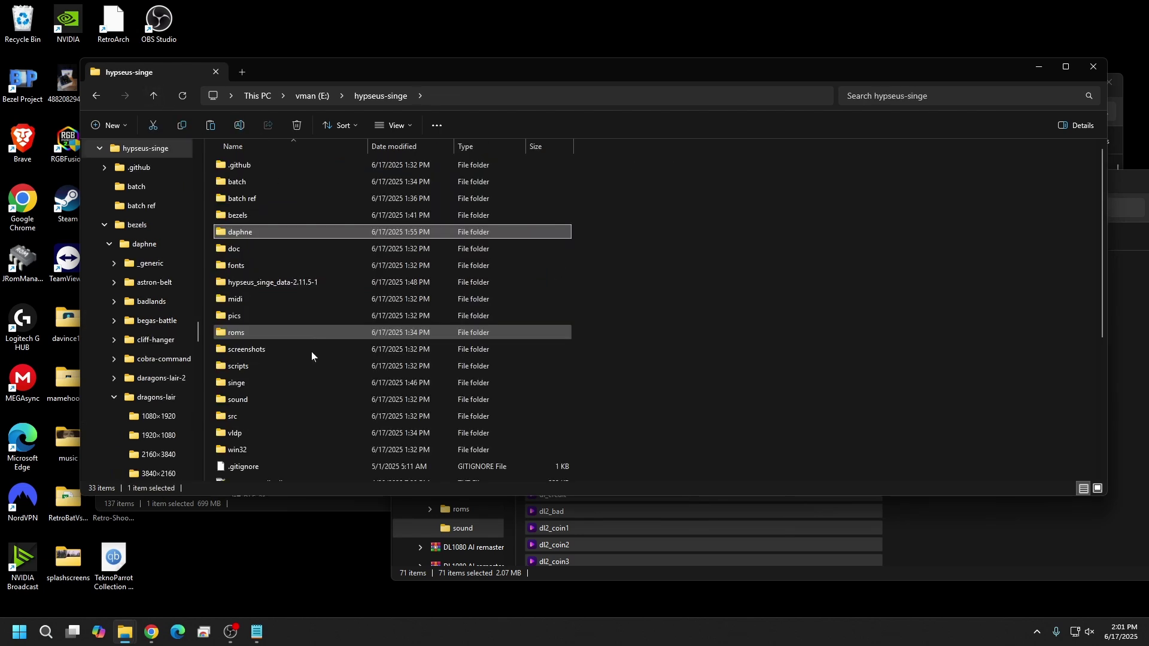
double_click(252, 331)
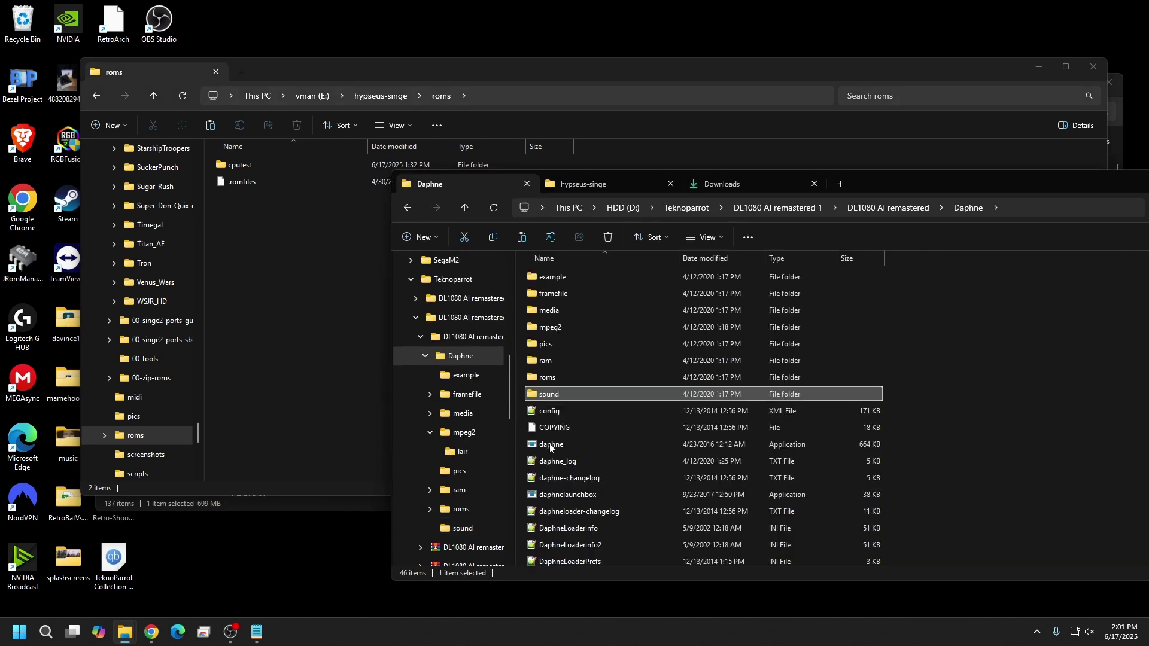
double_click(579, 372)
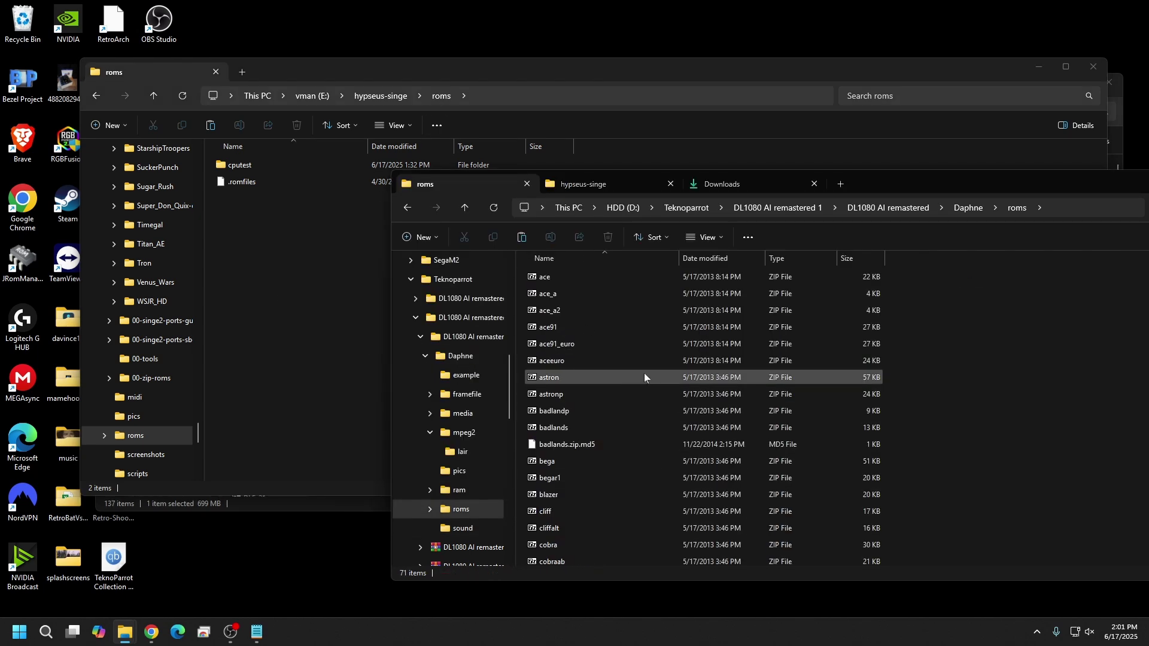
scroll(644, 372, "down", 12)
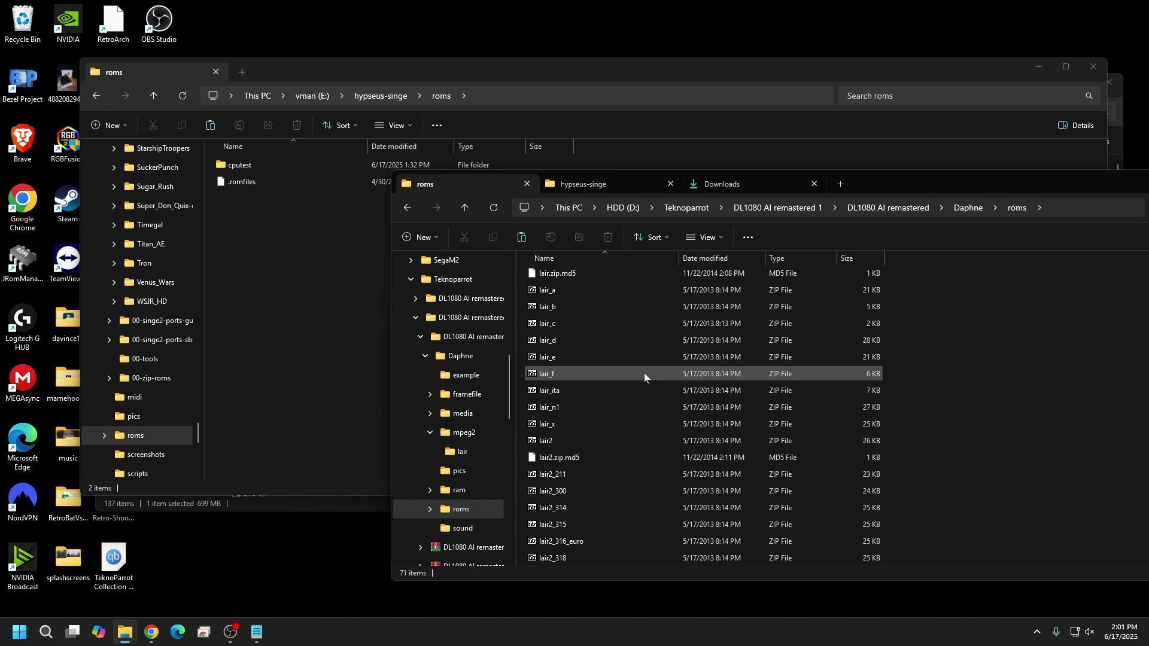
scroll(643, 375, "up", 2)
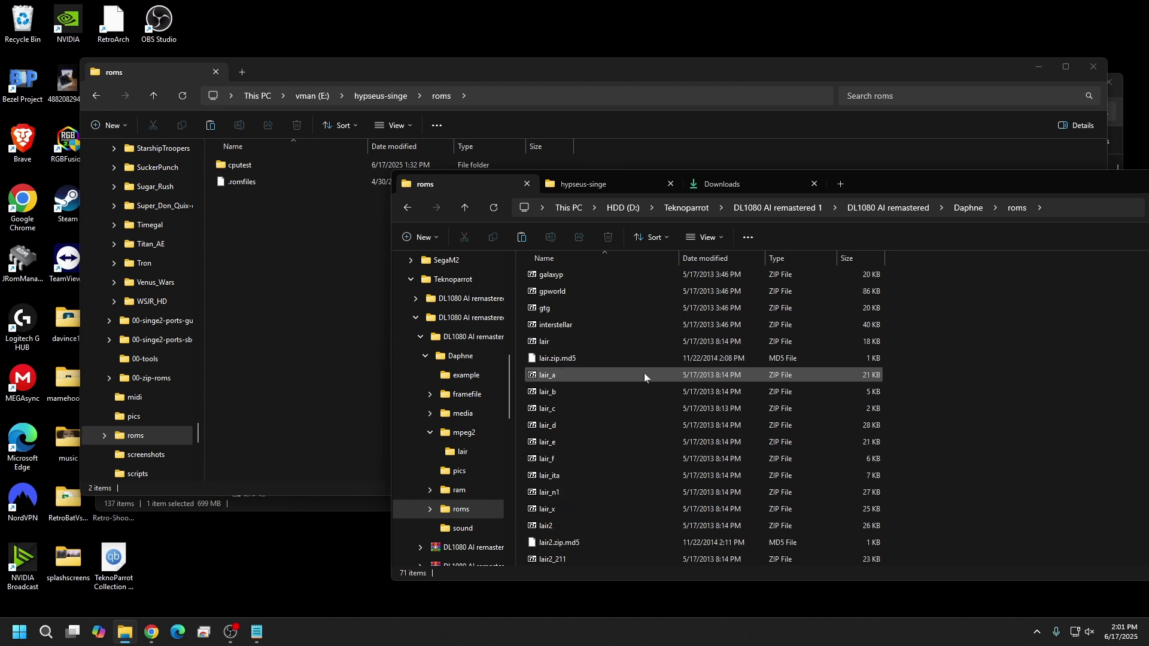
scroll(652, 421, "down", 1)
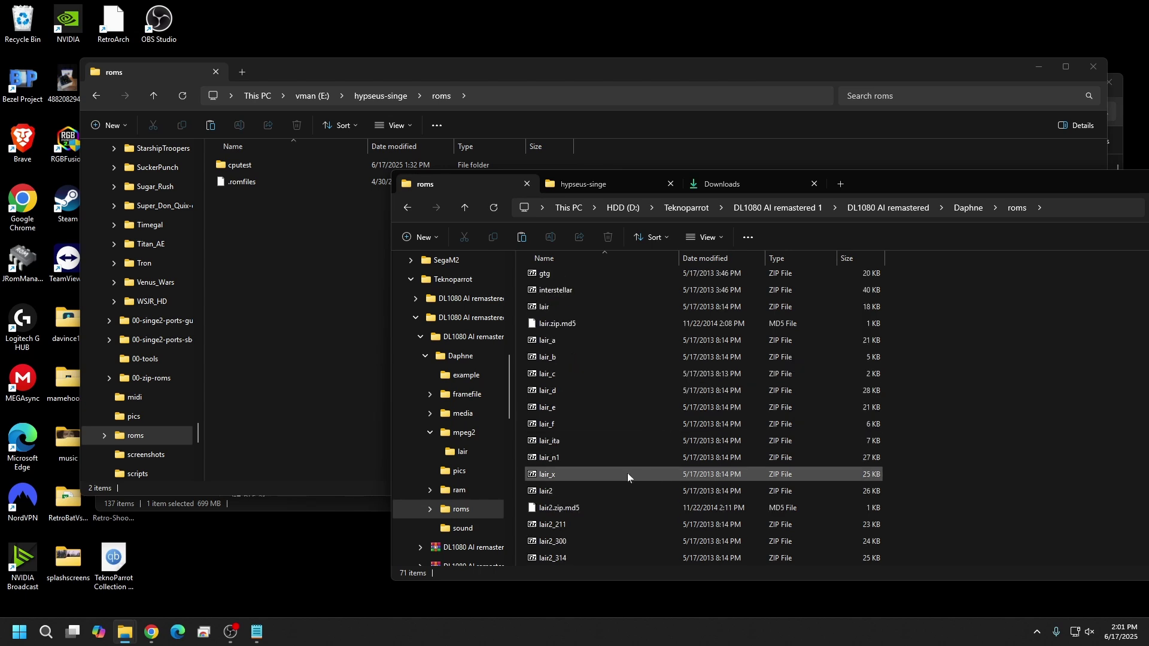
left_click(579, 308)
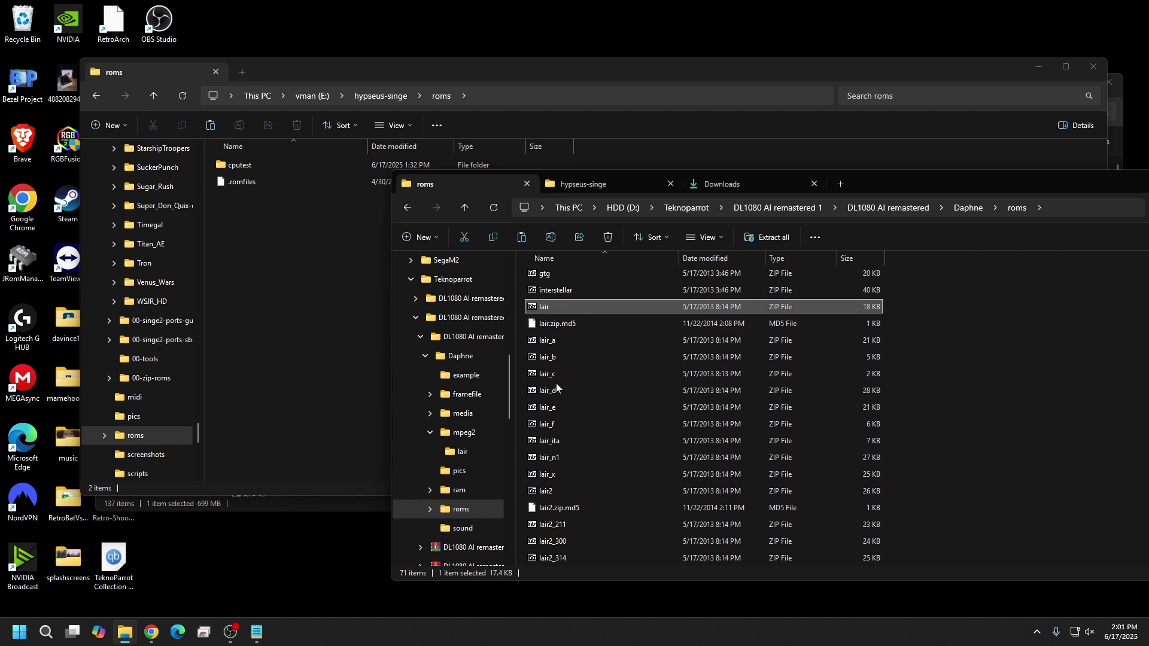
left_click(555, 492, "shift")
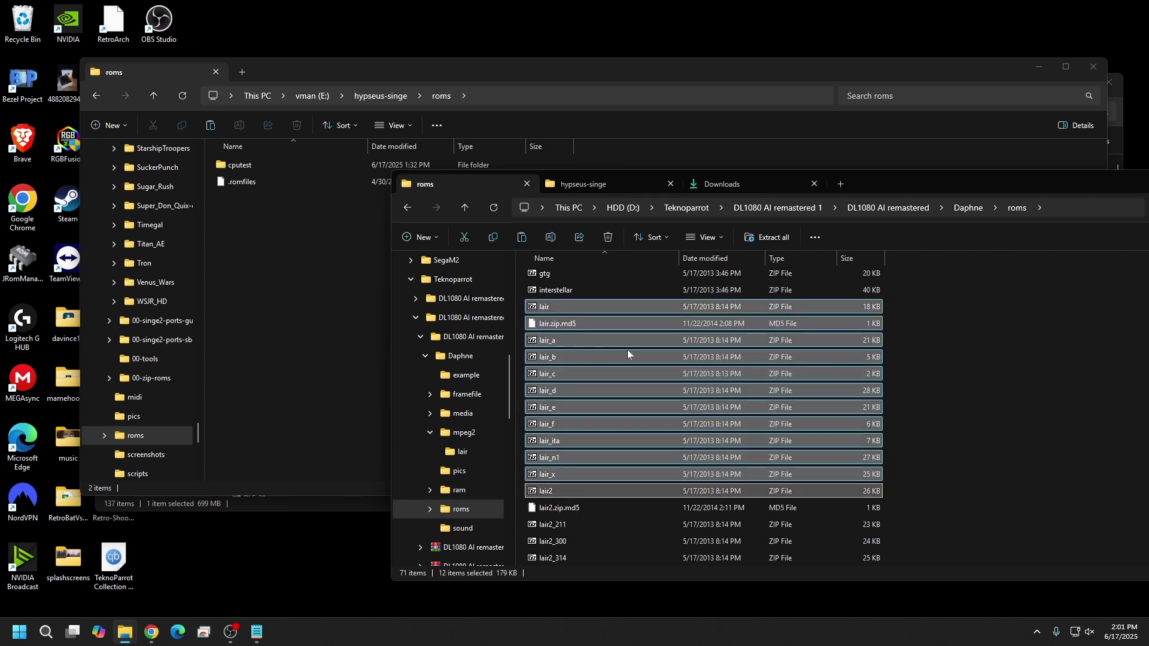
scroll(627, 352, "up", 5)
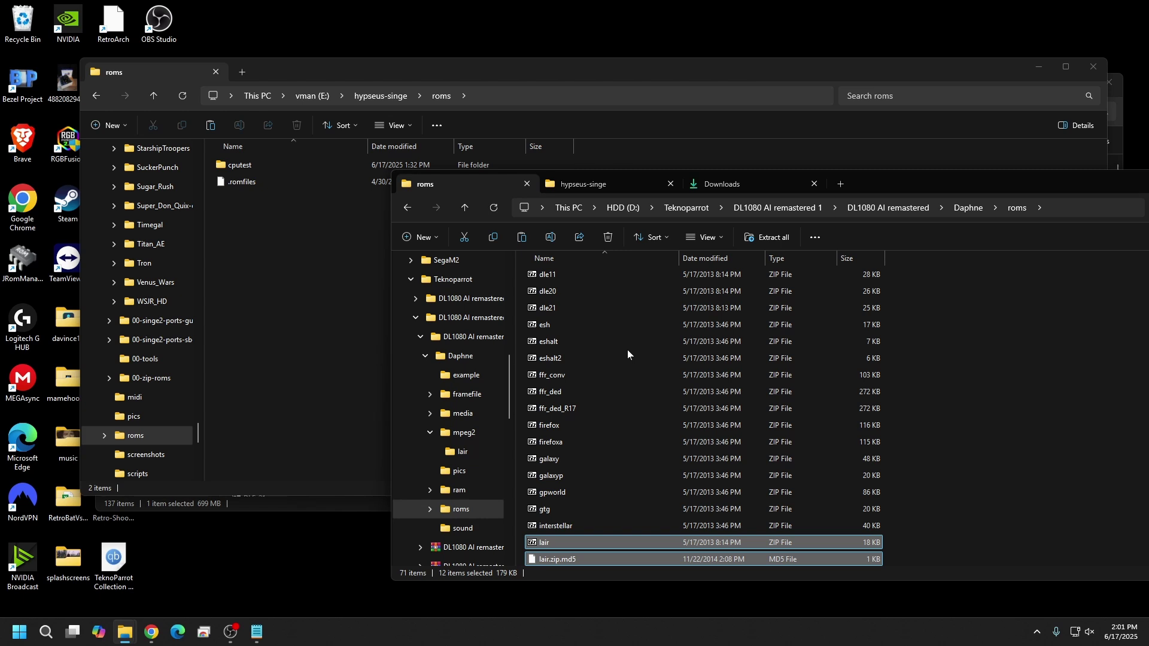
- Look through the remastered Daphne roms folder for the Dragon's Lair archives, including the dle sets
left_click(558, 308)
scroll(558, 311, "down", 4)
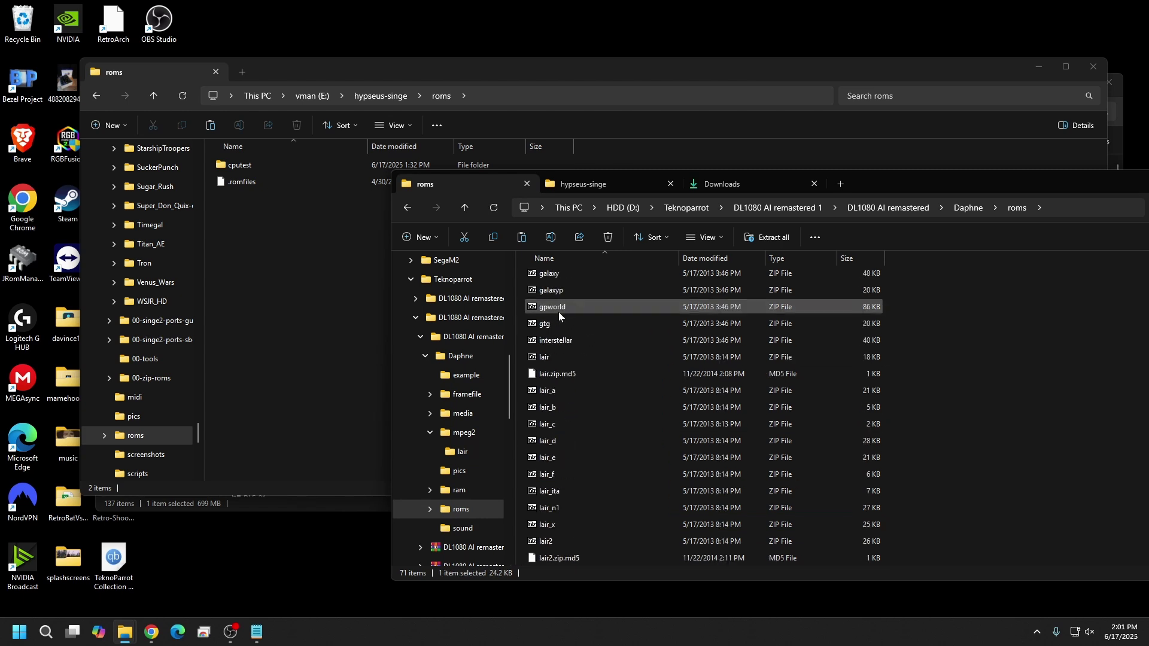
scroll(559, 311, "up", 3)
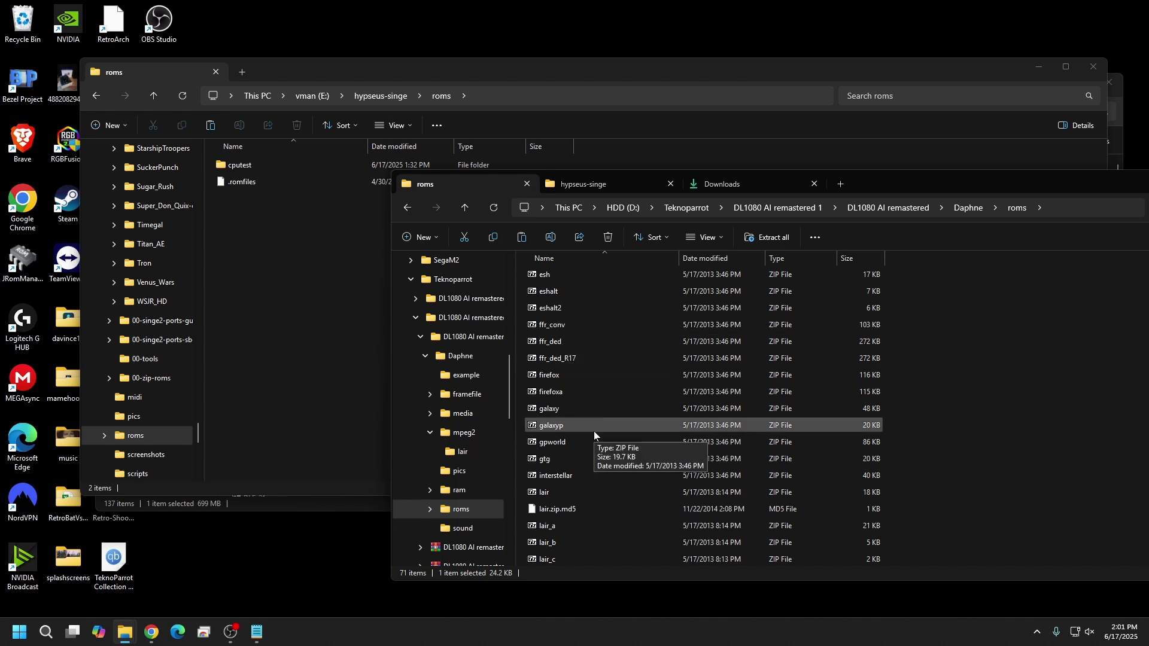
left_click(559, 392)
scroll(570, 396, "up", 3)
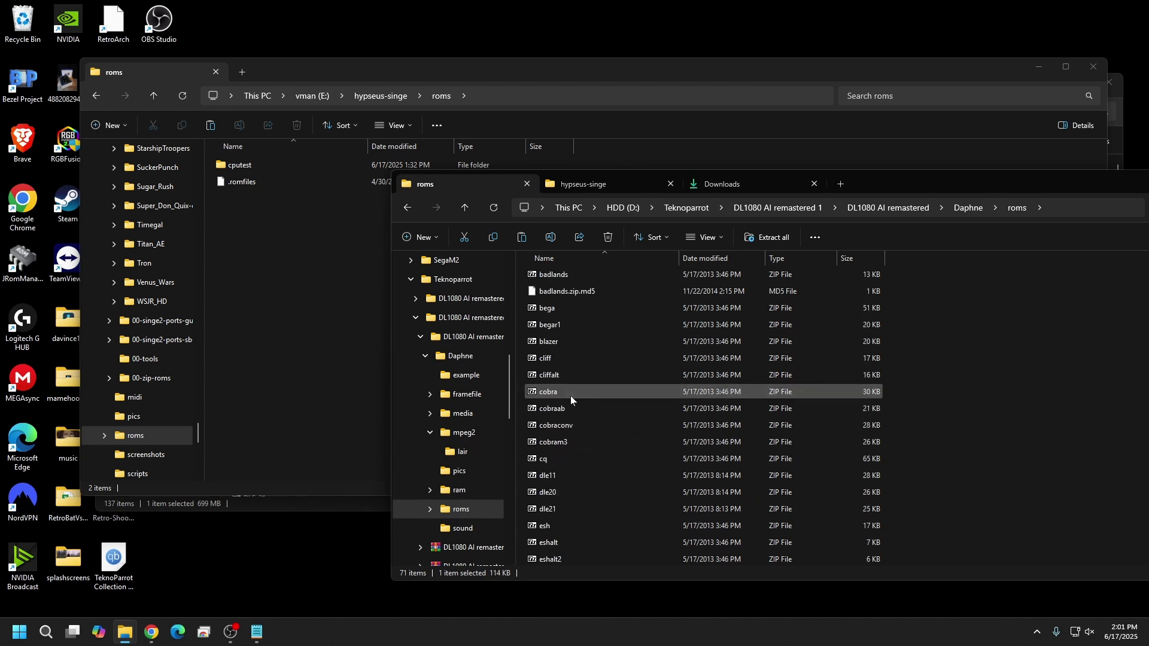
scroll(569, 397, "up", 1)
left_click(548, 479)
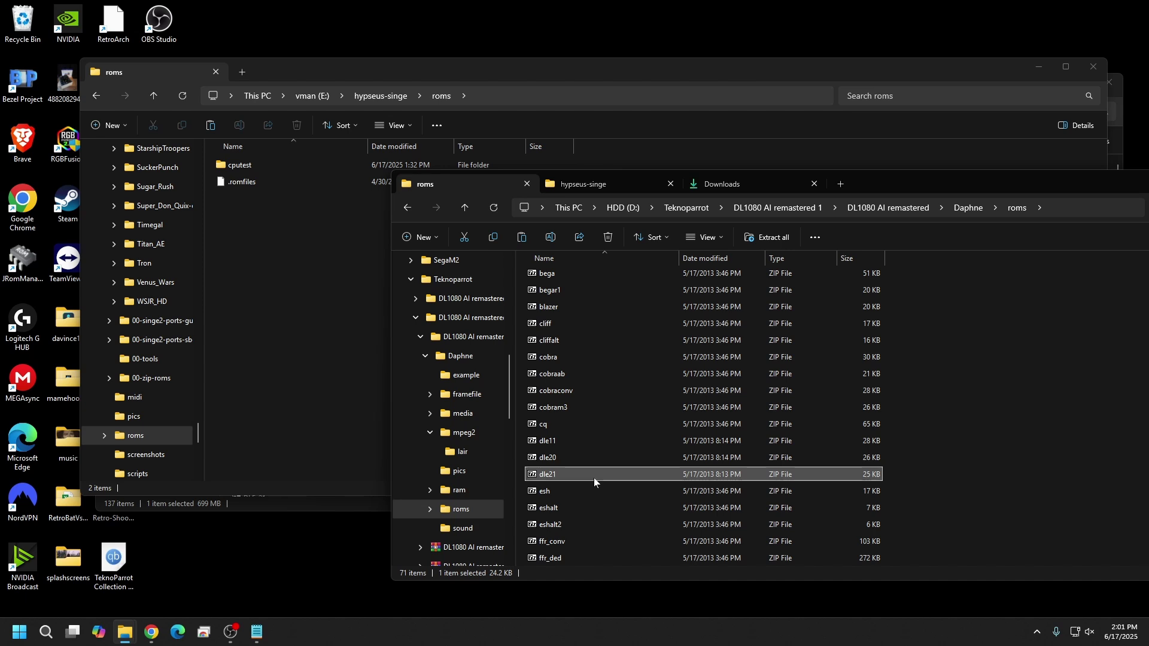
- Copy the lair_a through lair_x archives from the remastered Daphne roms folder into the hypseus-singe roms folder
scroll(593, 478, "down", 6)
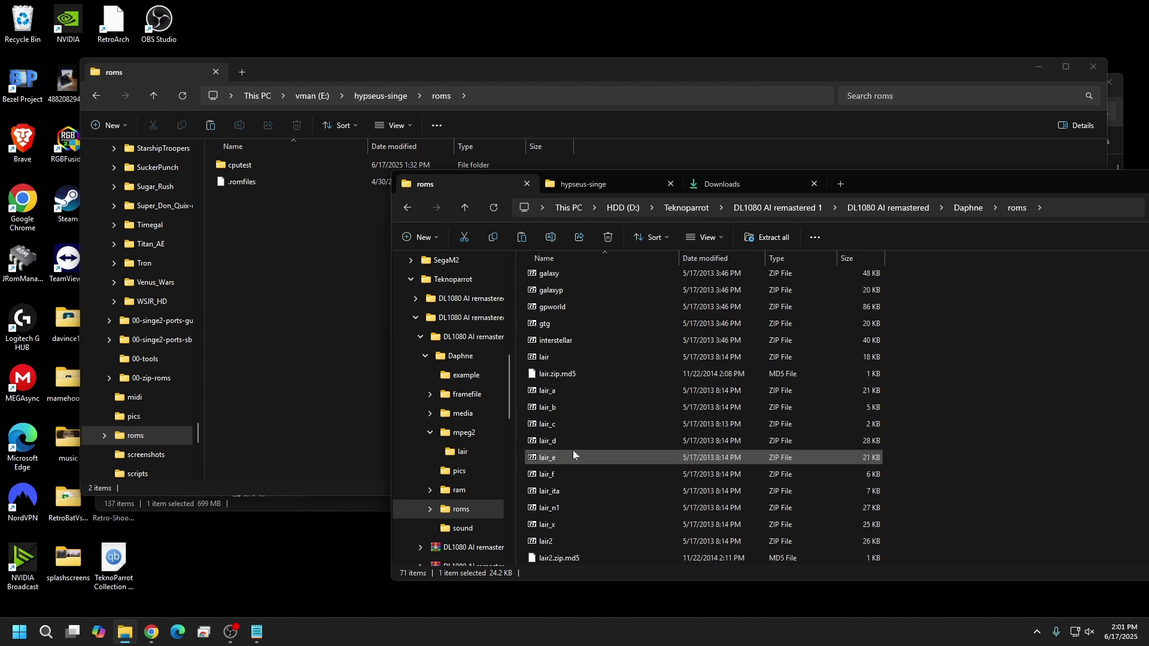
scroll(572, 455, "down", 1)
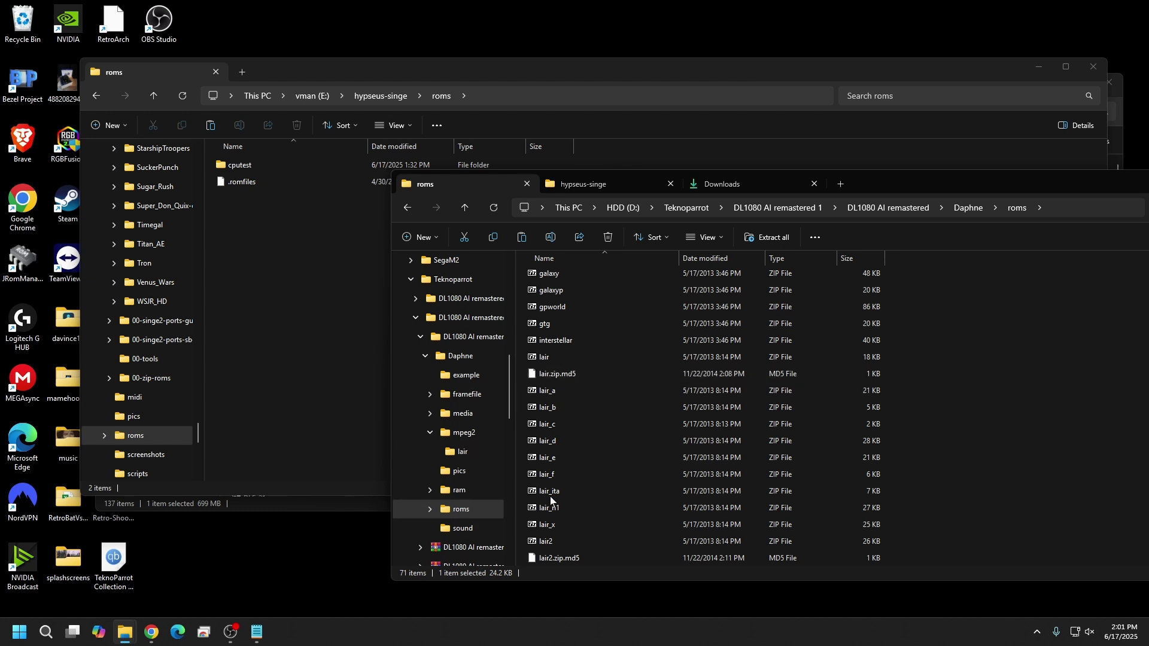
left_click(555, 391)
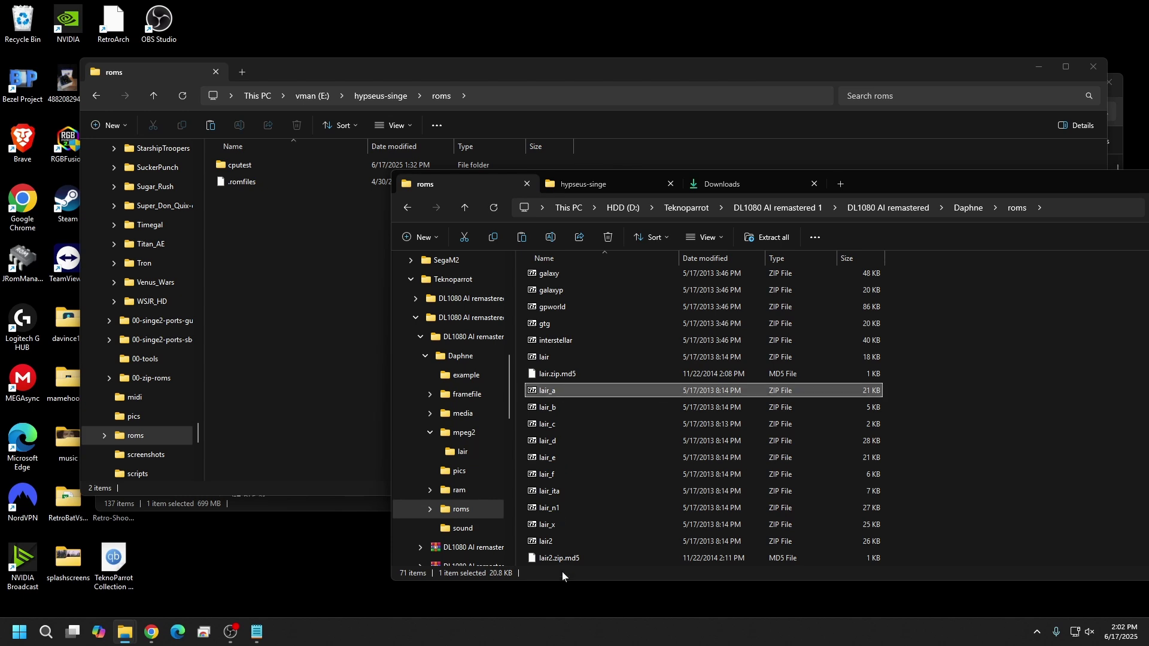
left_click(562, 525, "shift")
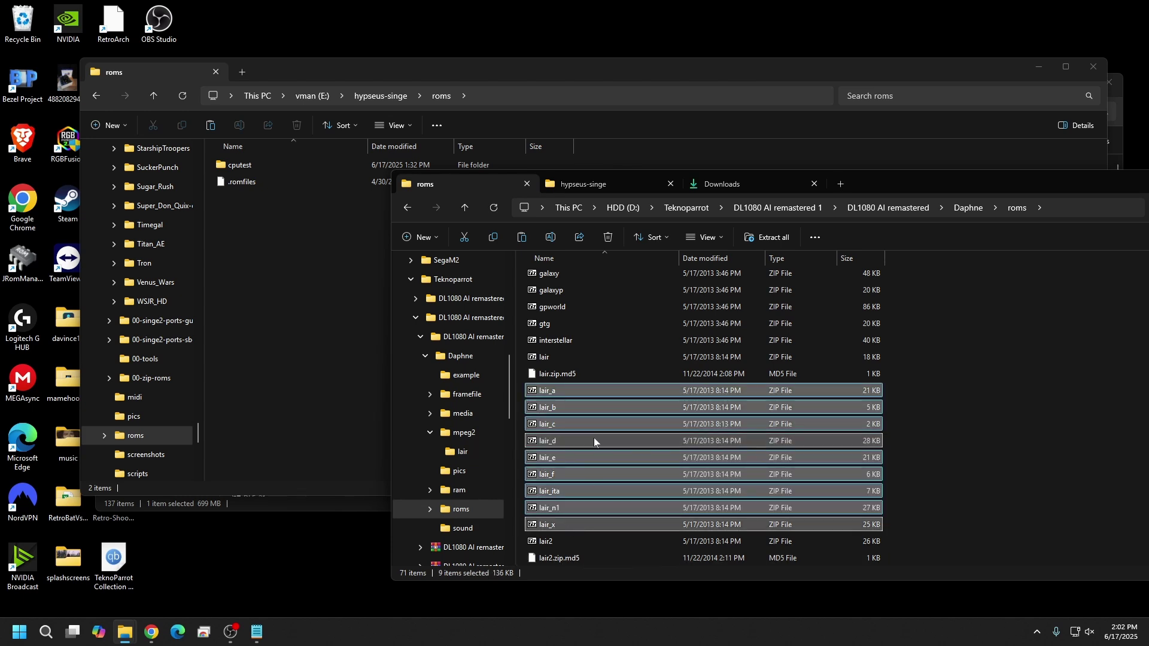
left_click_drag(593, 436, 272, 305)
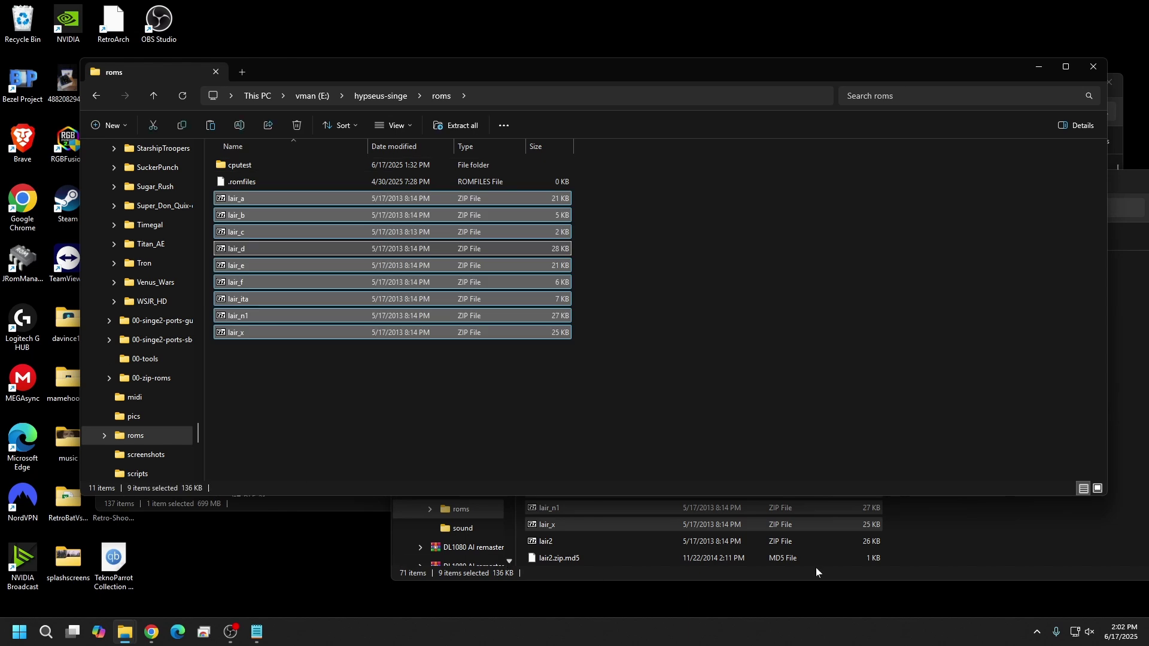
- Copy the lair ZIP archive from the remastered Daphne roms folder into the hypseus-singe roms folder
left_click(989, 515)
scroll(706, 429, "up", 2)
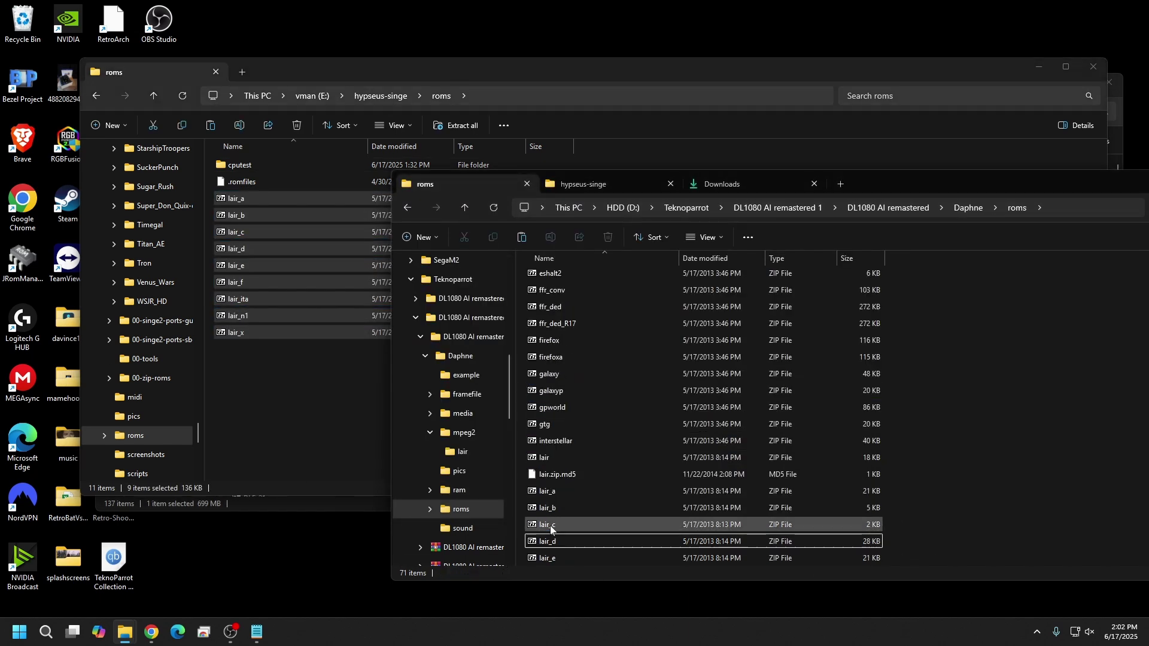
left_click(541, 458)
left_click_drag(540, 459, 290, 391)
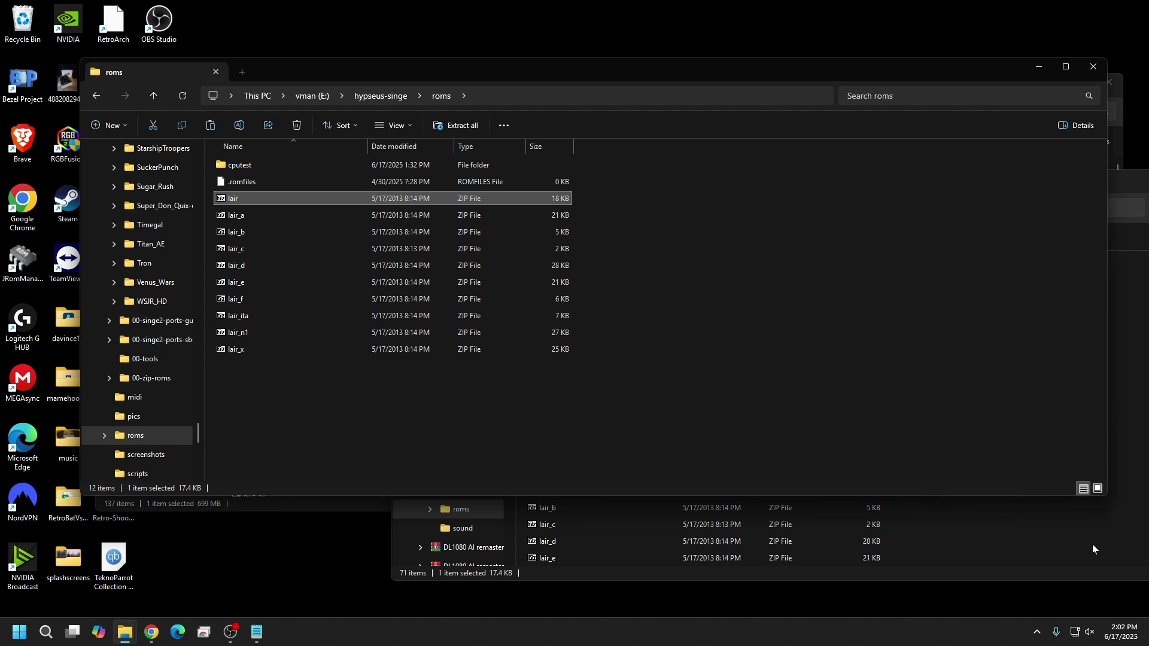
- Copy the dle21 archive from the remastered Daphne roms folder into the hypseus-singe roms folder
left_click(1092, 549)
scroll(898, 514, "up", 4)
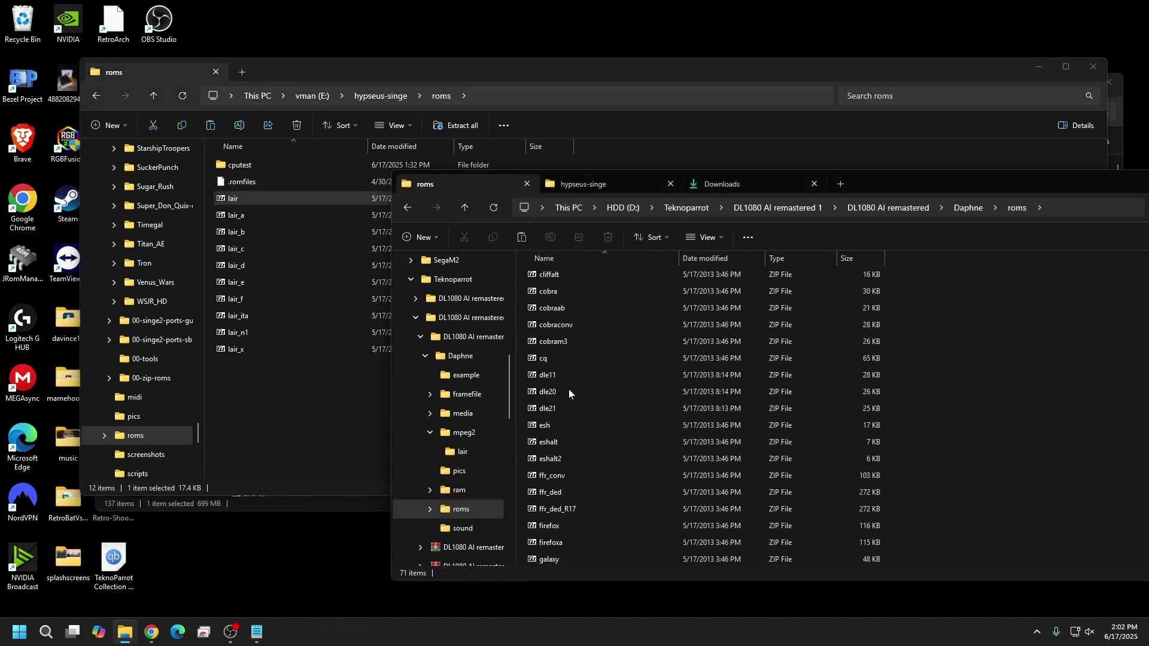
left_click(567, 410)
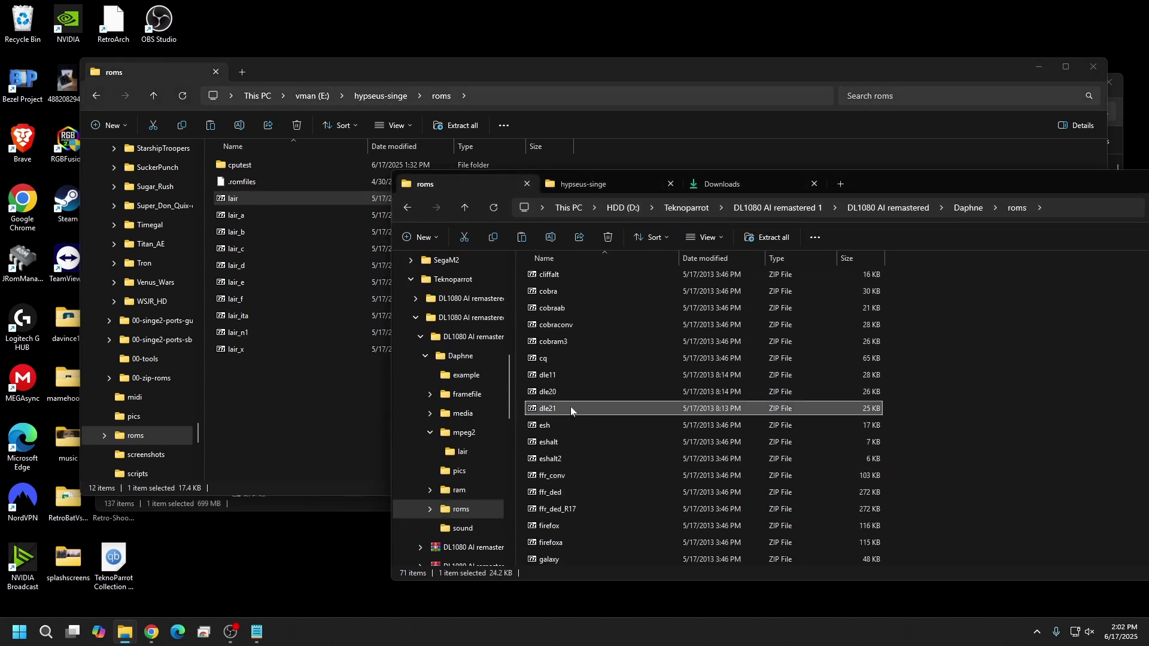
left_click_drag(570, 407, 274, 387)
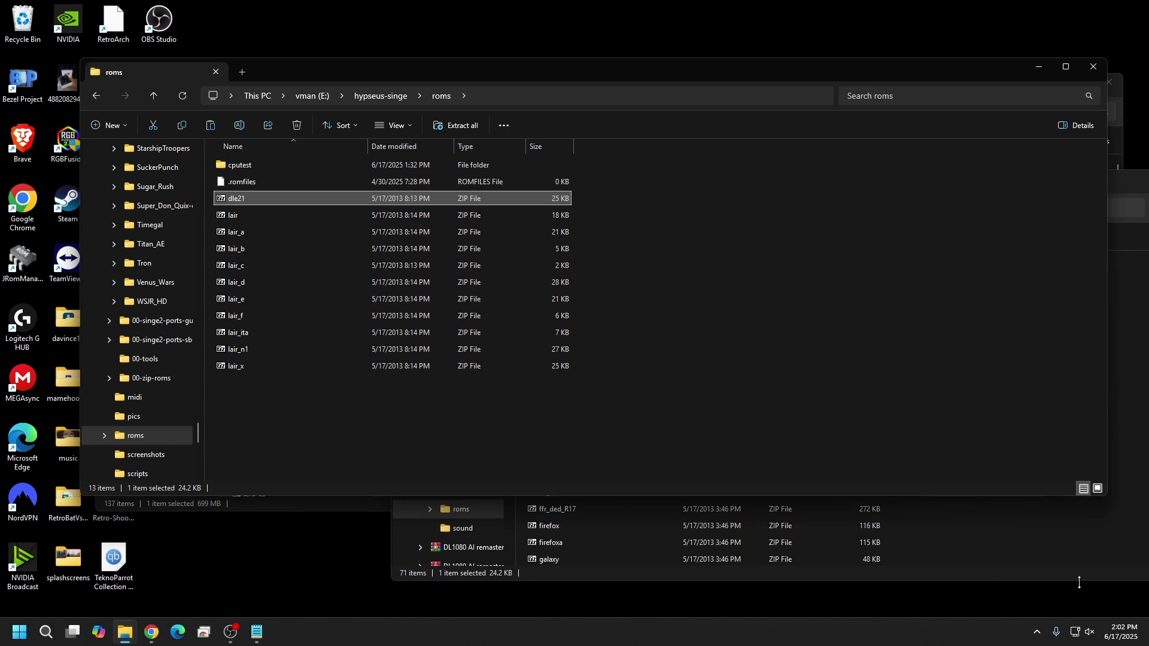
left_click(1061, 538)
left_click(612, 392)
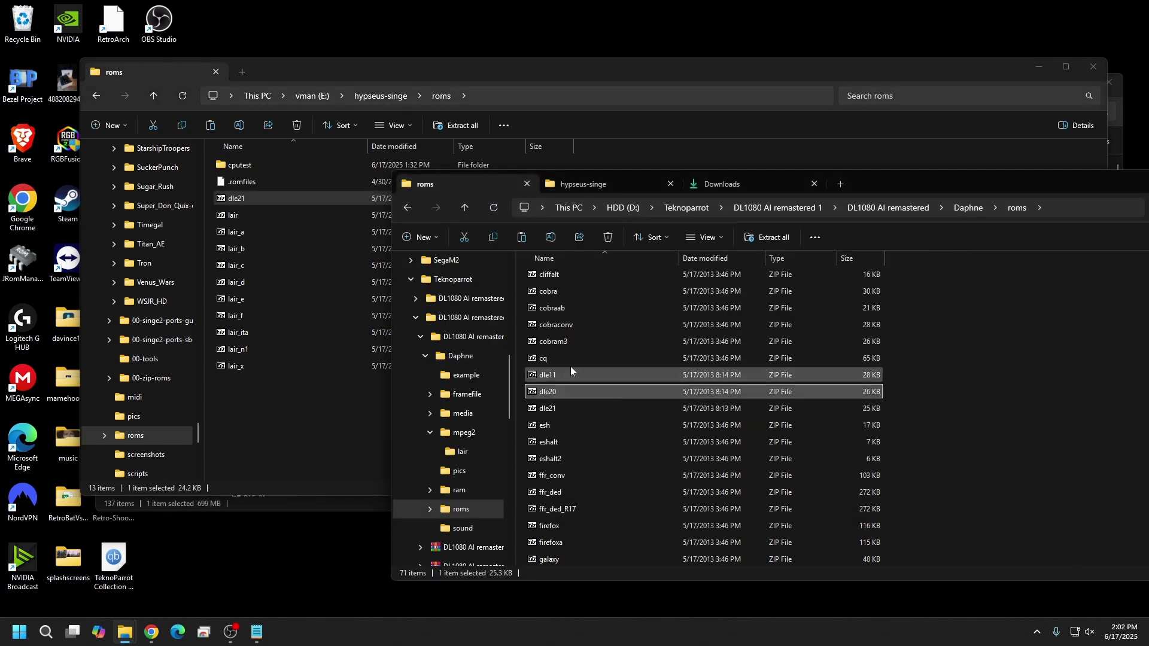
left_click_drag(565, 391, 560, 377)
left_click(555, 408)
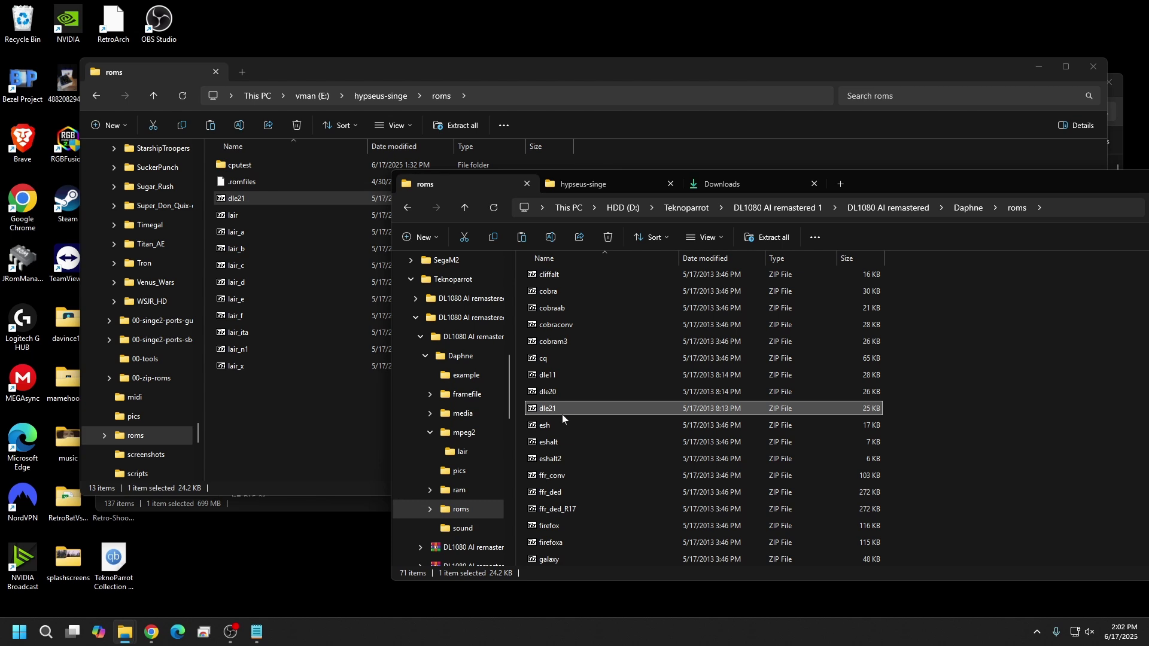
- Go back to the daphne\DLe folder of hypseus-singe, examine the video path and frame entry in DLe.txt, and close the file
left_click(292, 246)
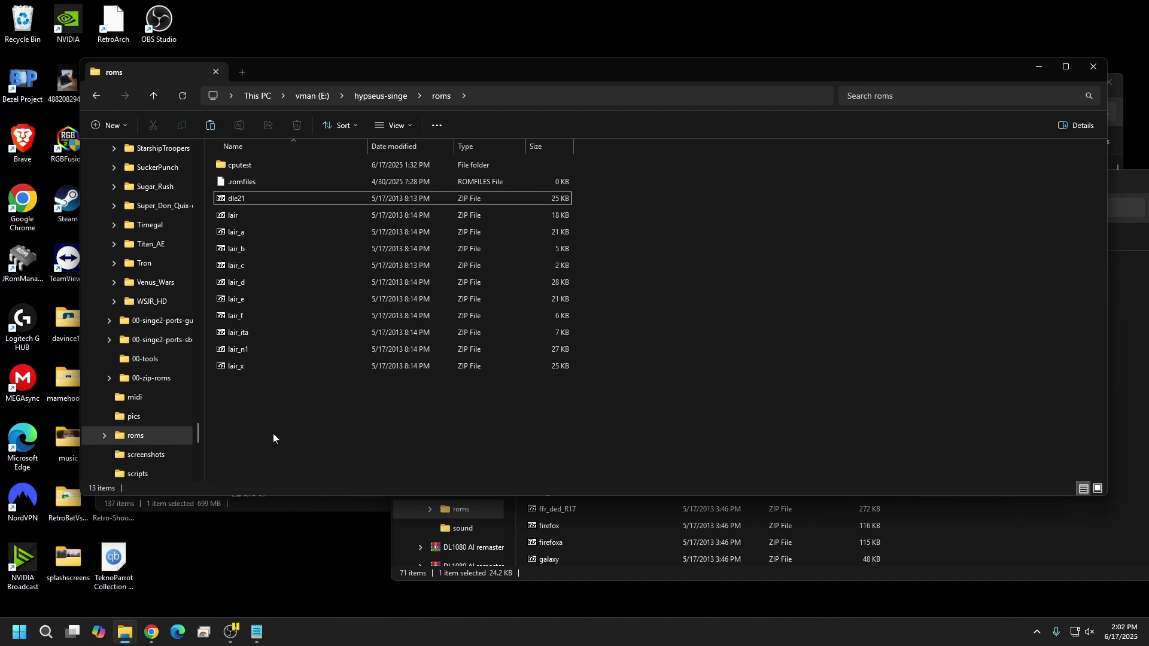
key("alt+Left")
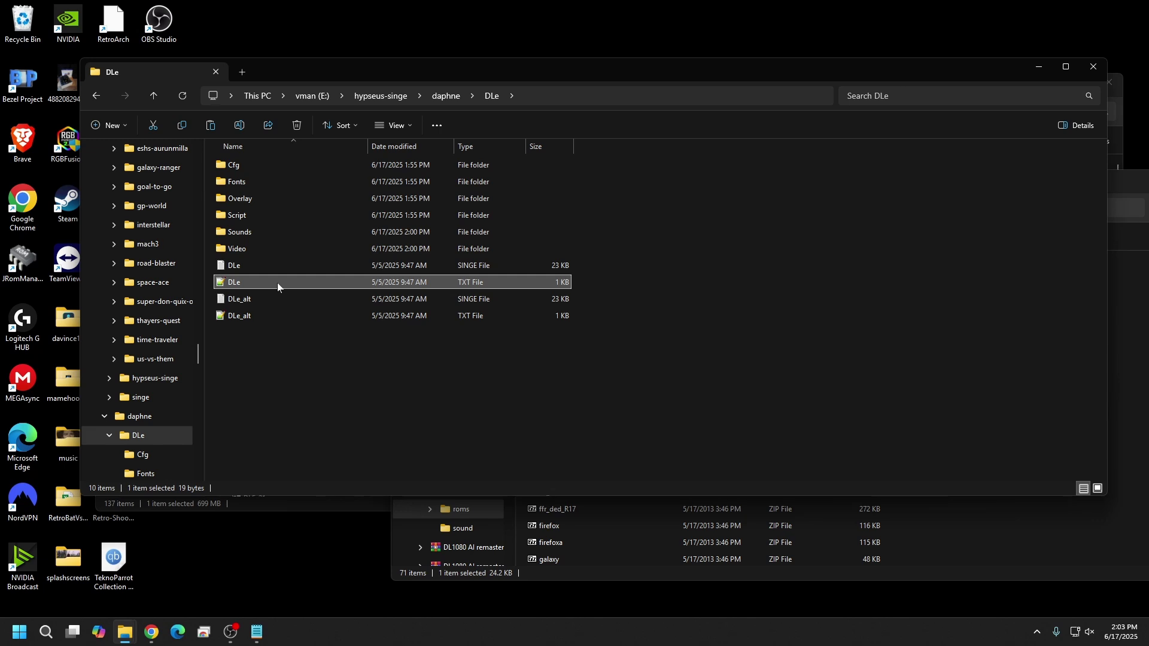
double_click(278, 283)
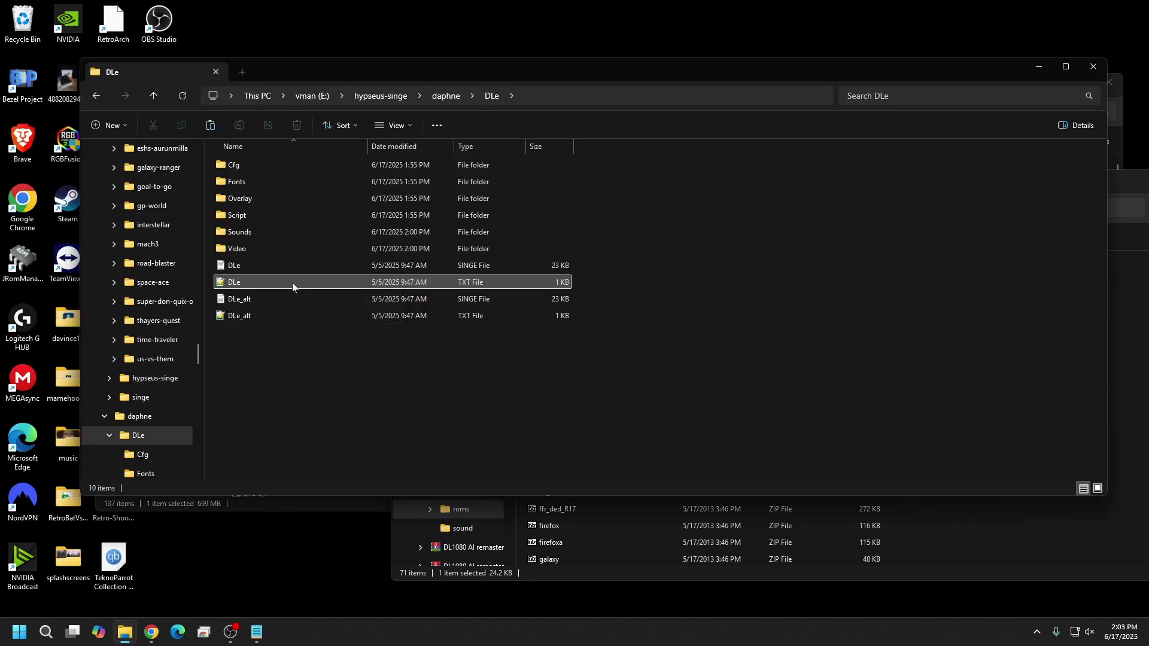
double_click(261, 284)
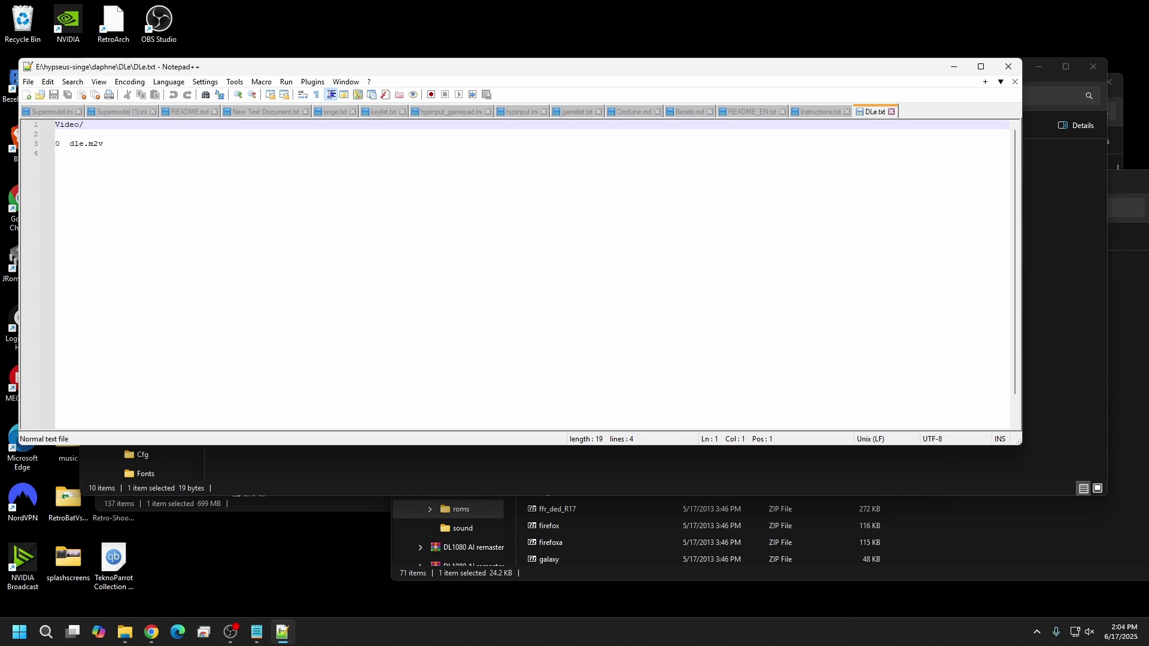
key("alt+v")
left_click(476, 248)
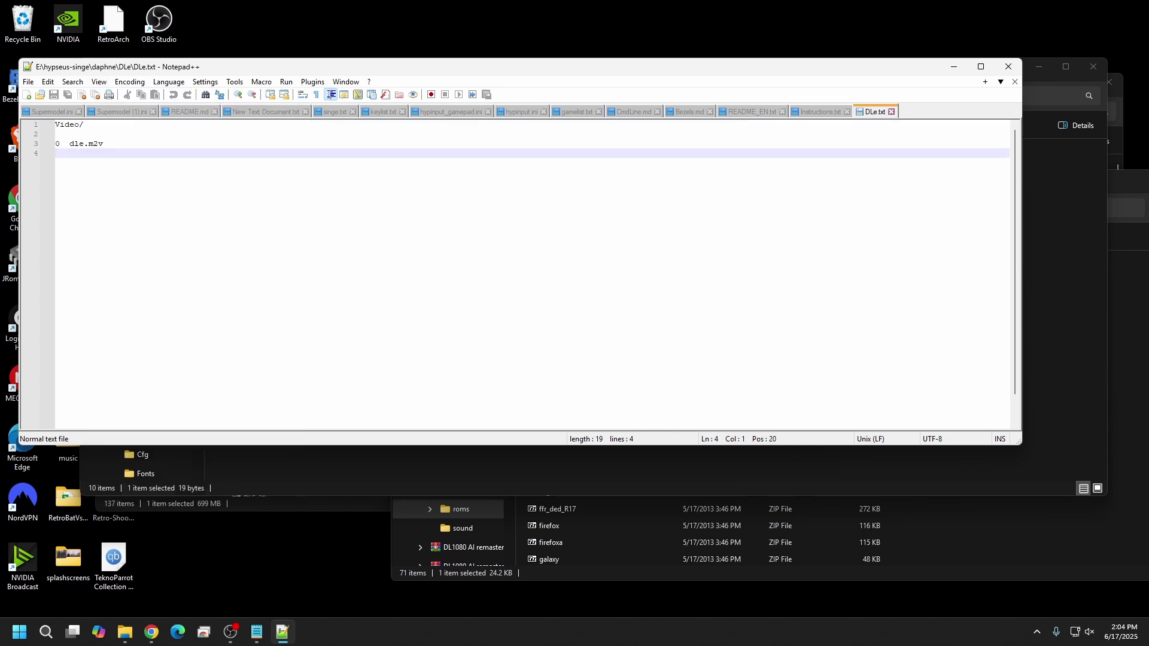
key("alt+v")
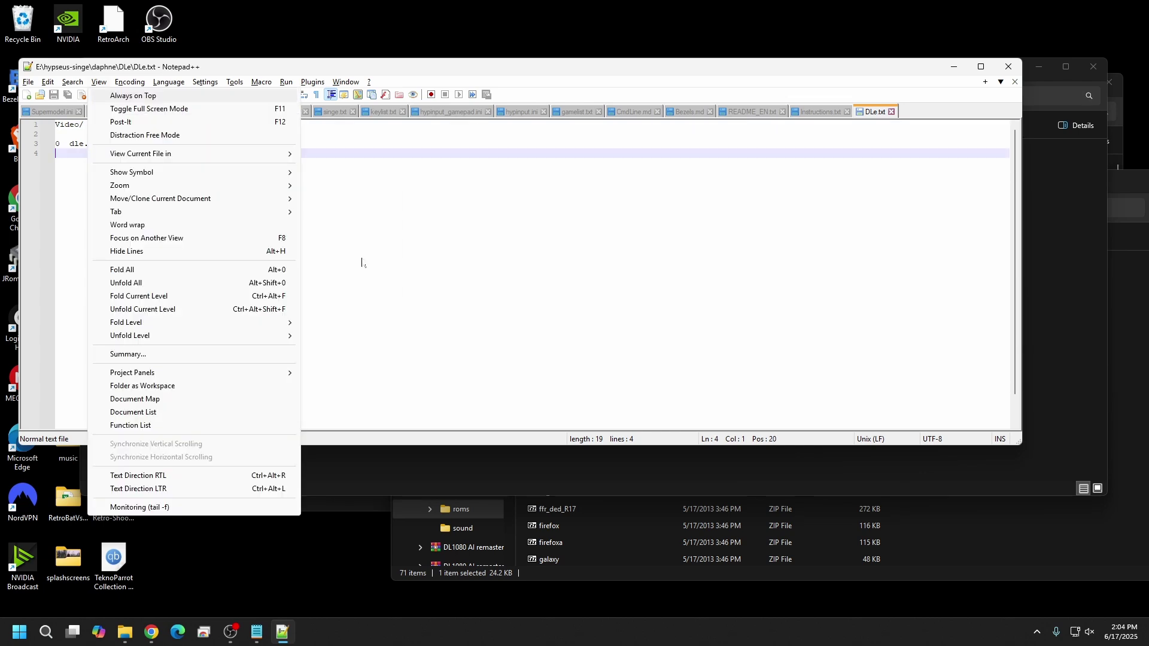
left_click(363, 264)
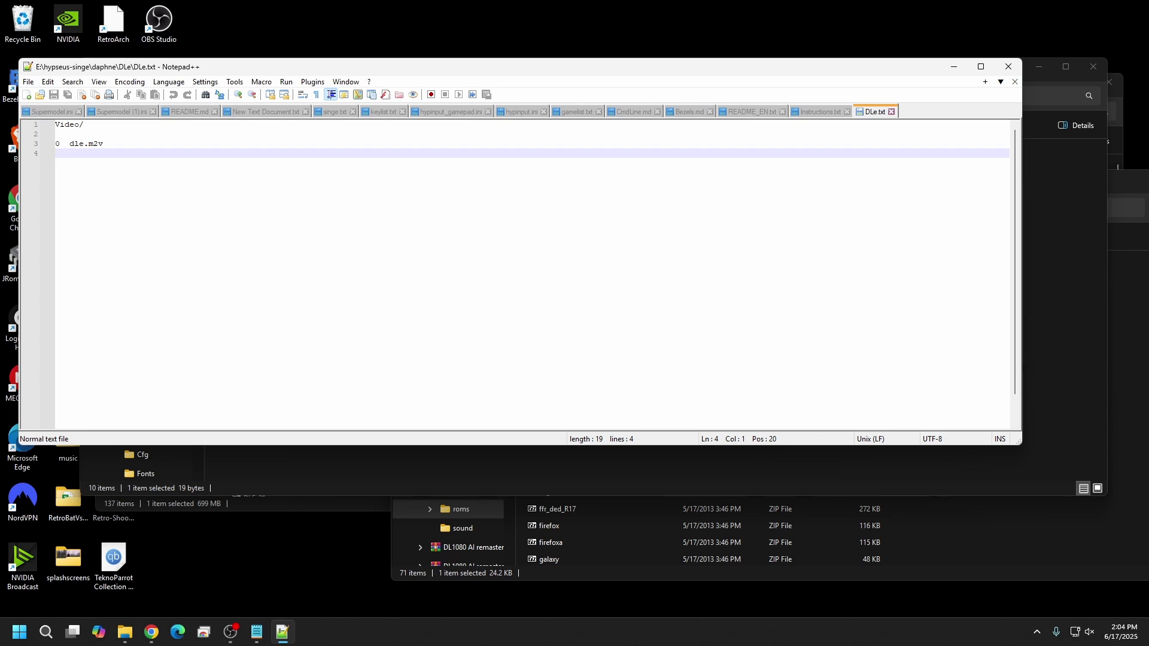
key("alt+F4")
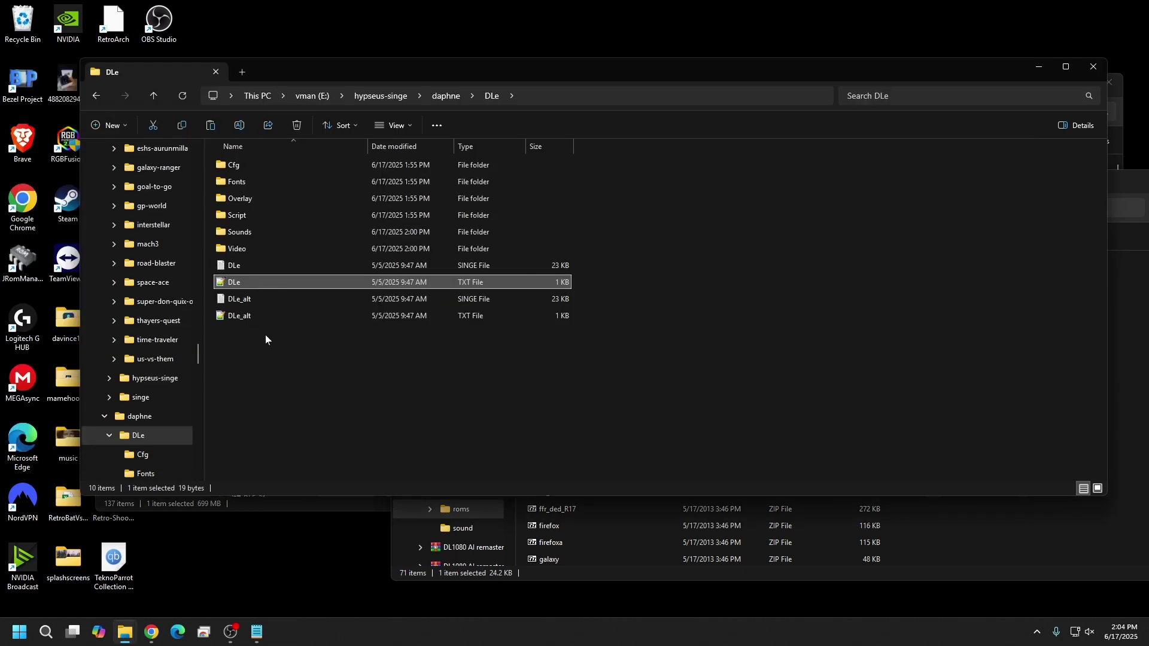
- Open the Video folder of DLe, read through the video file names in list.txt, and close the file
left_click(263, 248)
double_click(264, 248)
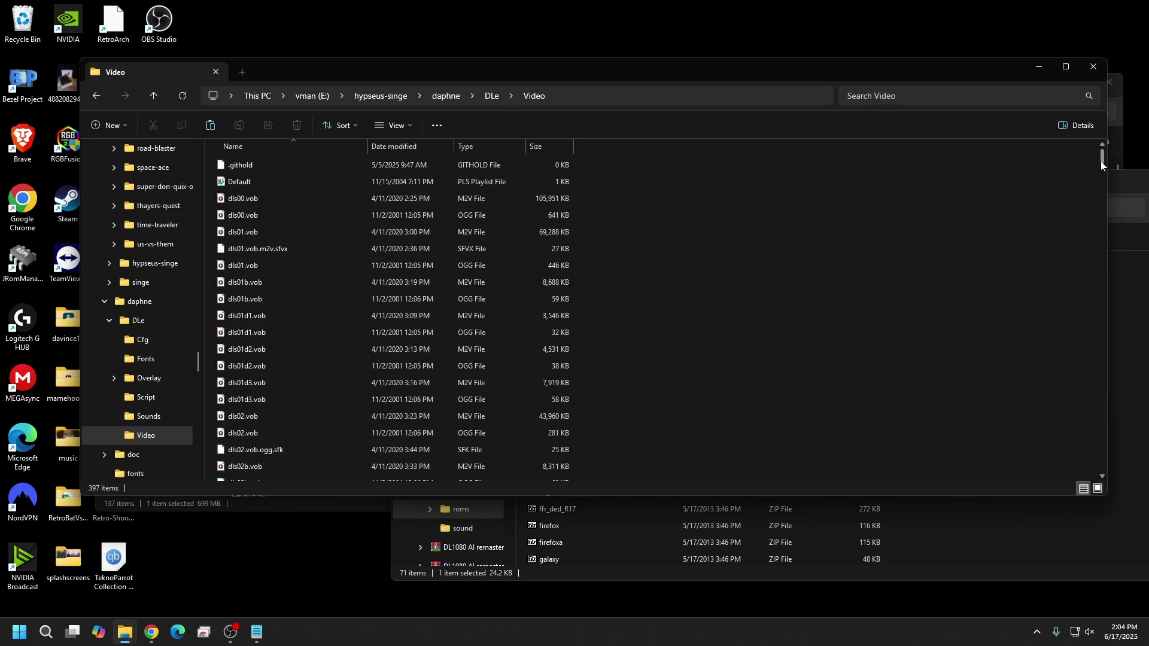
left_click_drag(1101, 162, 1113, 492)
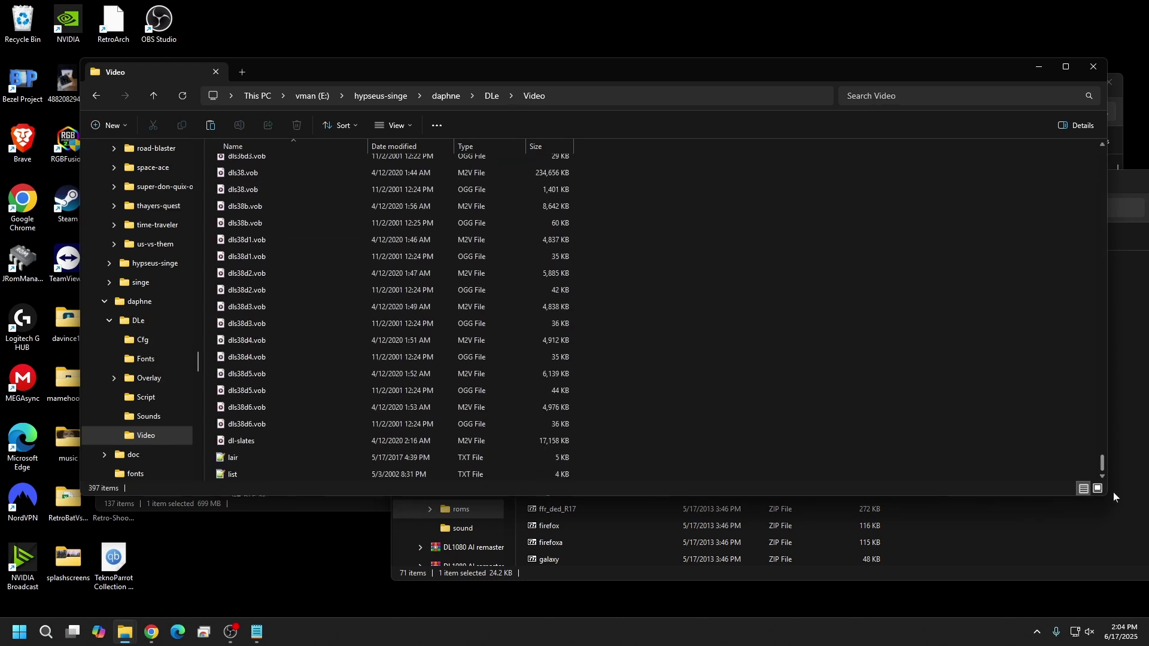
double_click(264, 469)
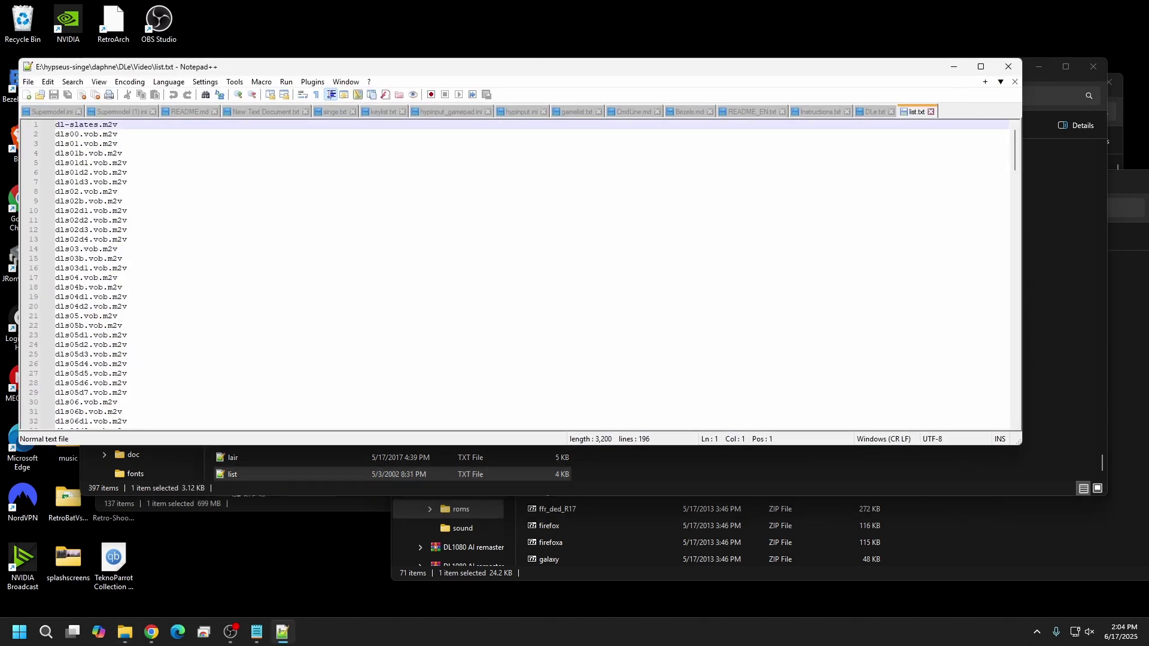
scroll(515, 275, "down", 11)
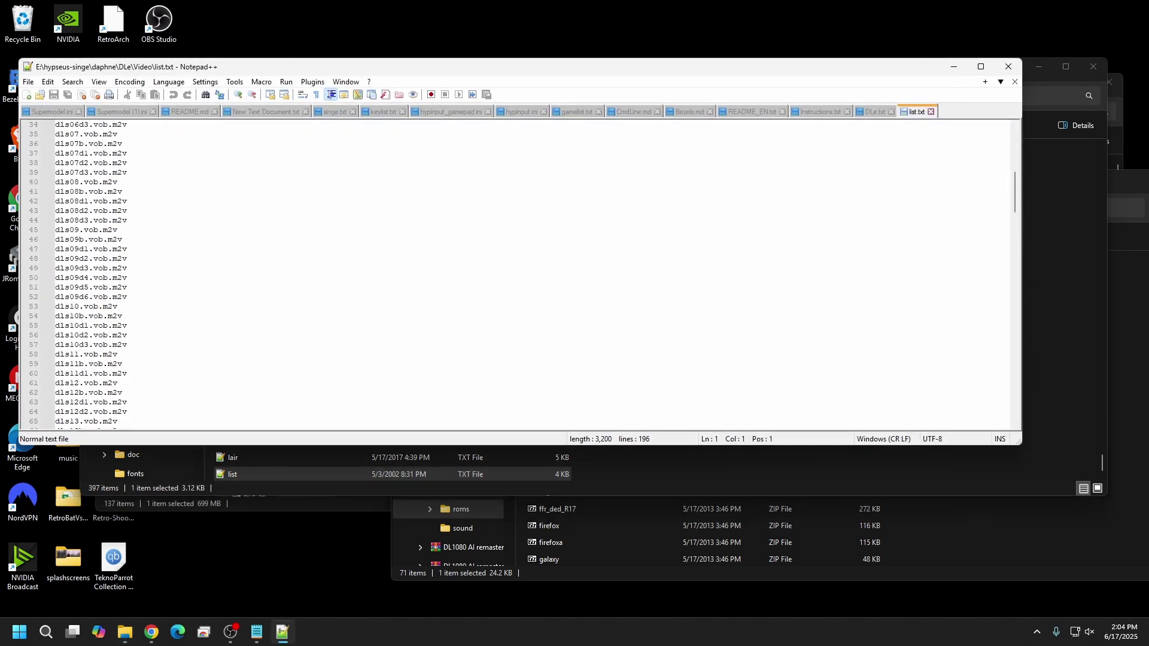
scroll(515, 275, "down", 20)
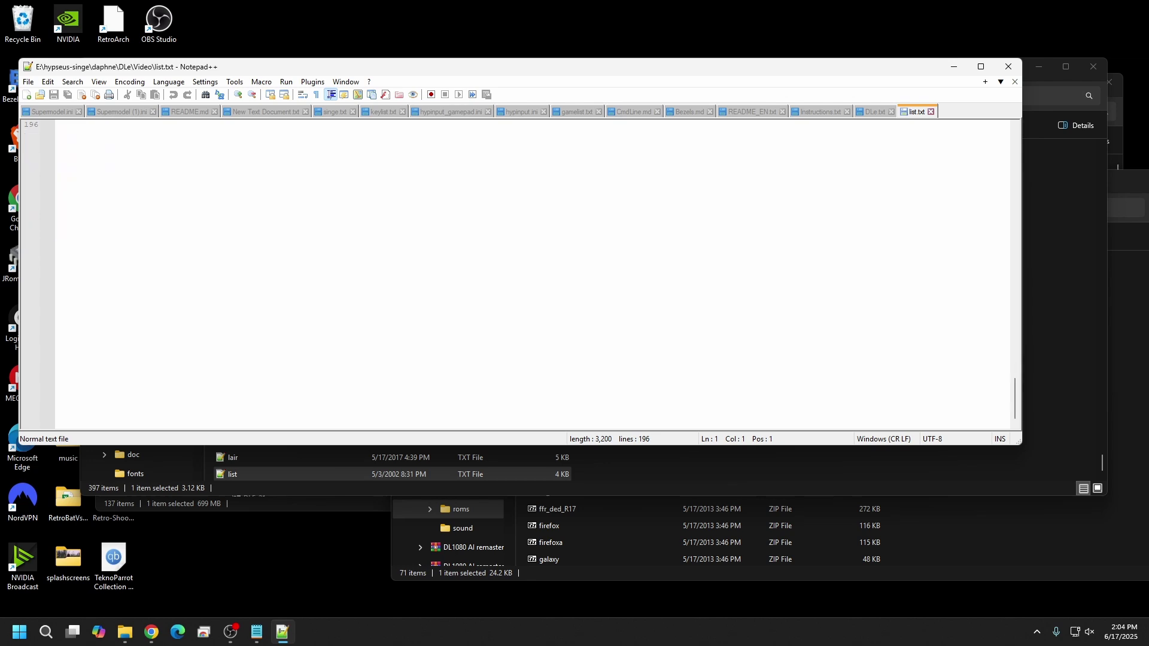
scroll(515, 276, "up", 7)
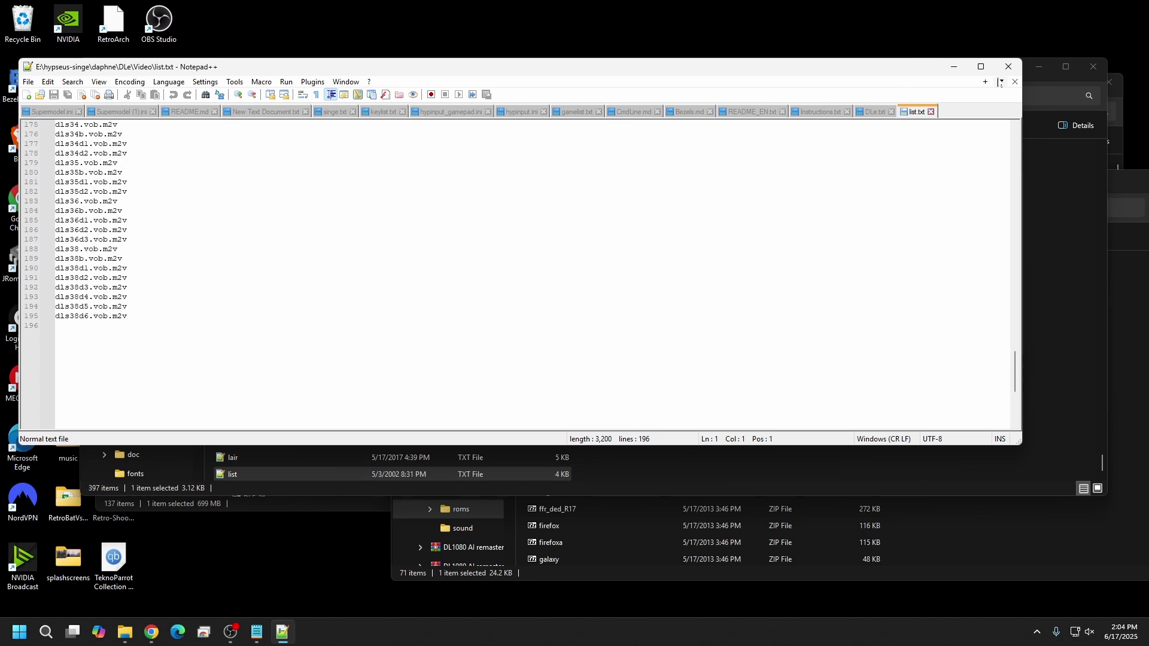
left_click(1008, 67)
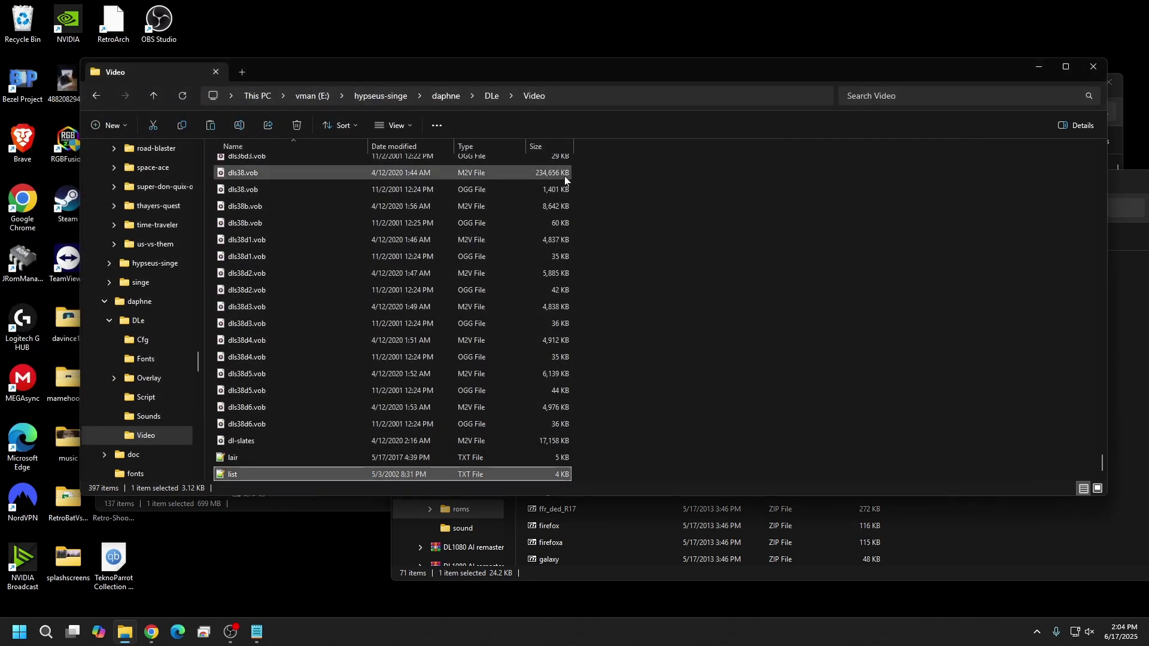
- Examine the frame numbers and M2V file names in lair.txt of the Video folder, and close the file
double_click(277, 455)
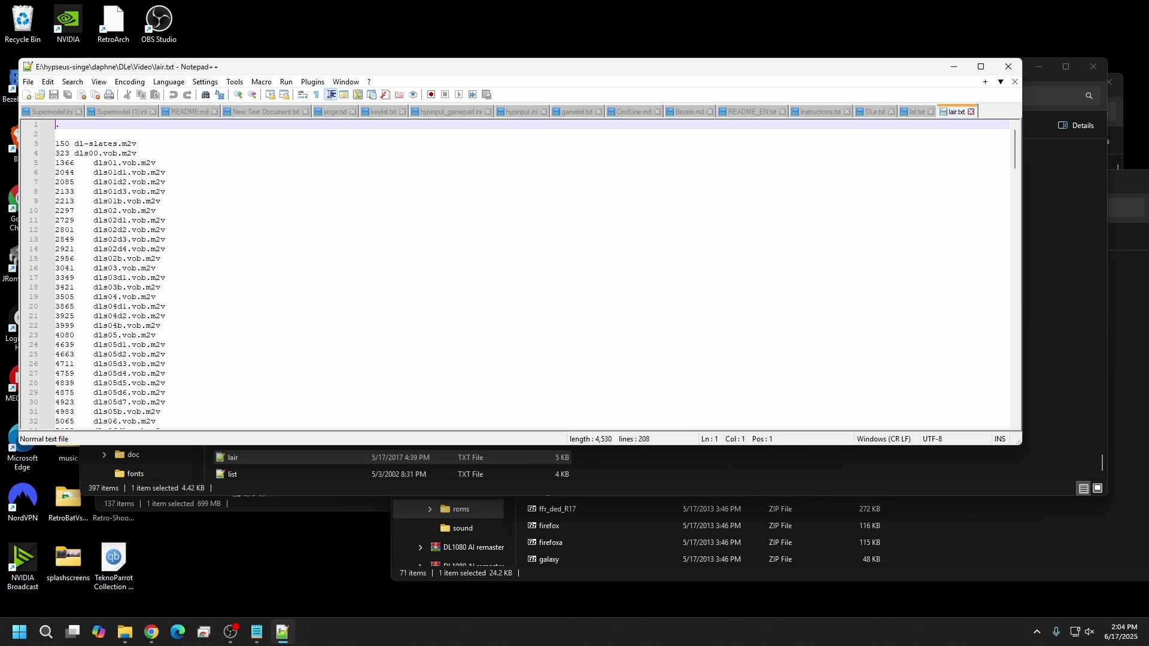
left_click(99, 82)
left_click(383, 249)
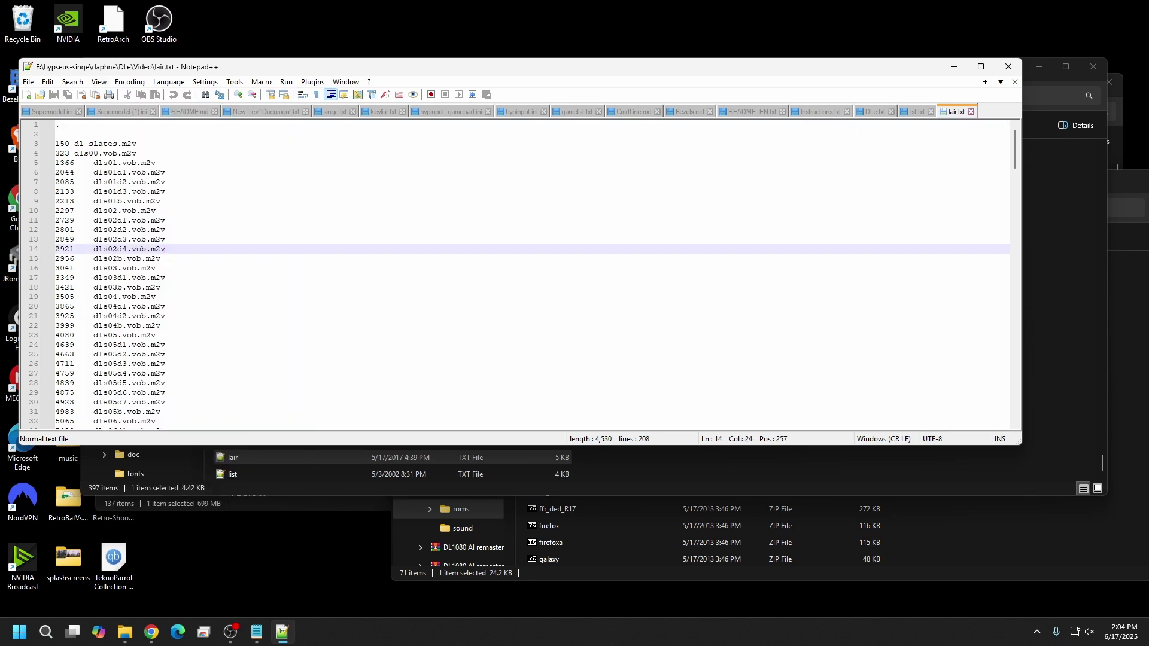
scroll(514, 272, "down", 19)
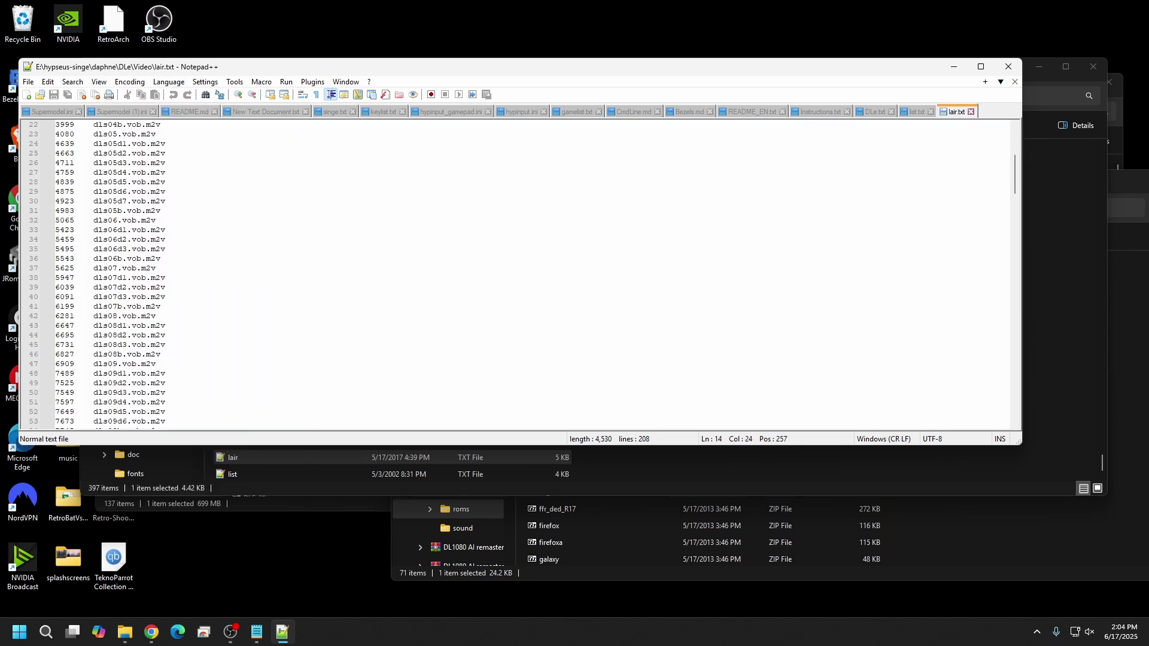
scroll(515, 272, "down", 6)
key("alt+F4")
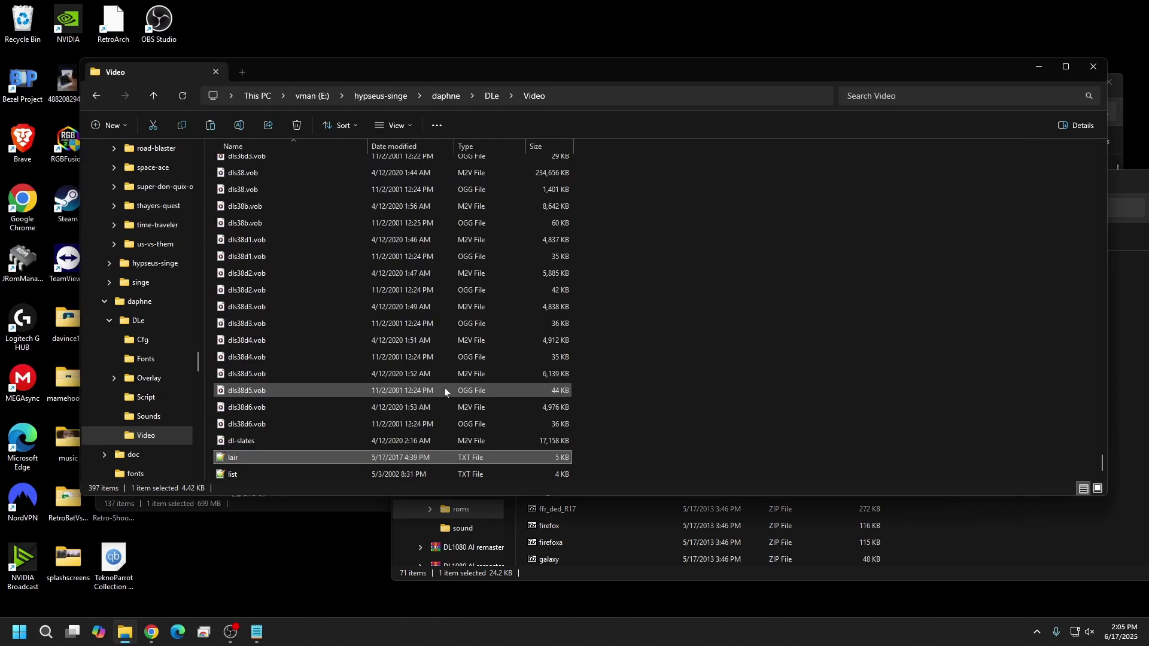
- Open the file actions for the lair text file in the Video folder
right_click(249, 457)
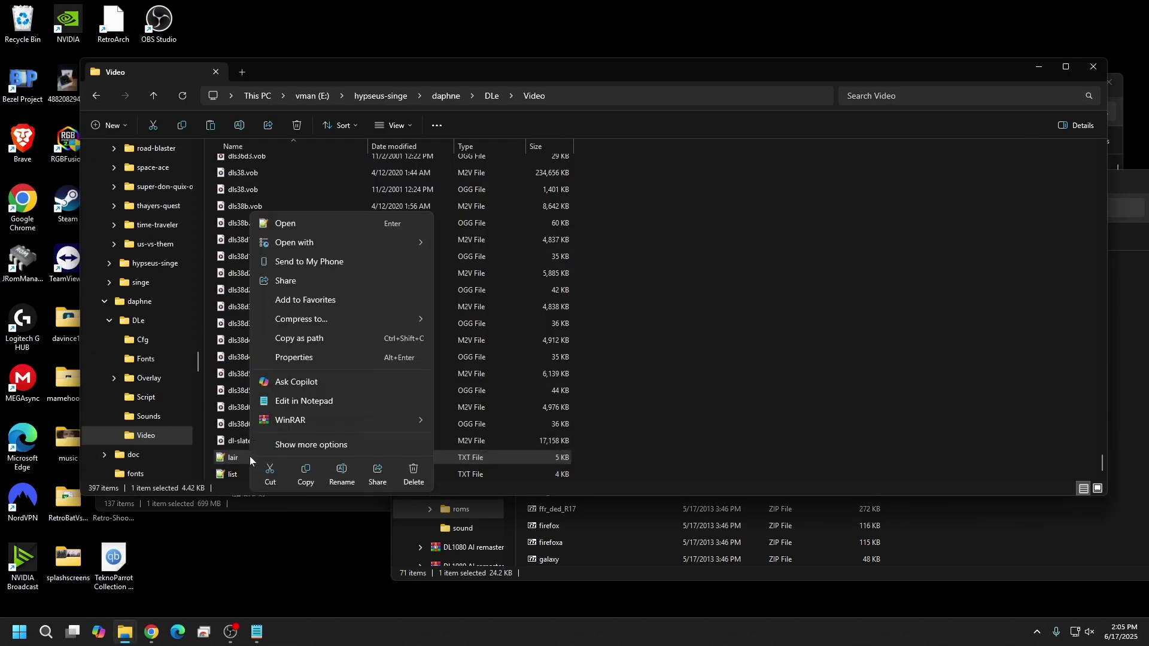
- Copy the lair text file from the Video folder into the parent DLe folder
left_click(308, 478)
left_click(153, 96)
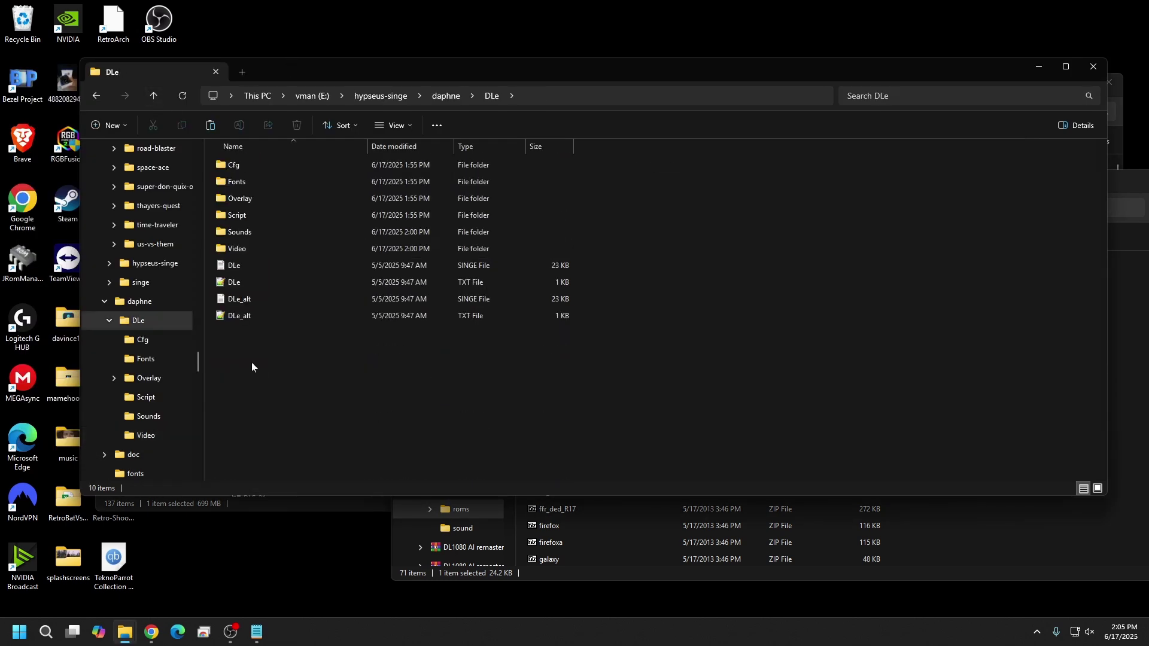
right_click(252, 362)
left_click(271, 383)
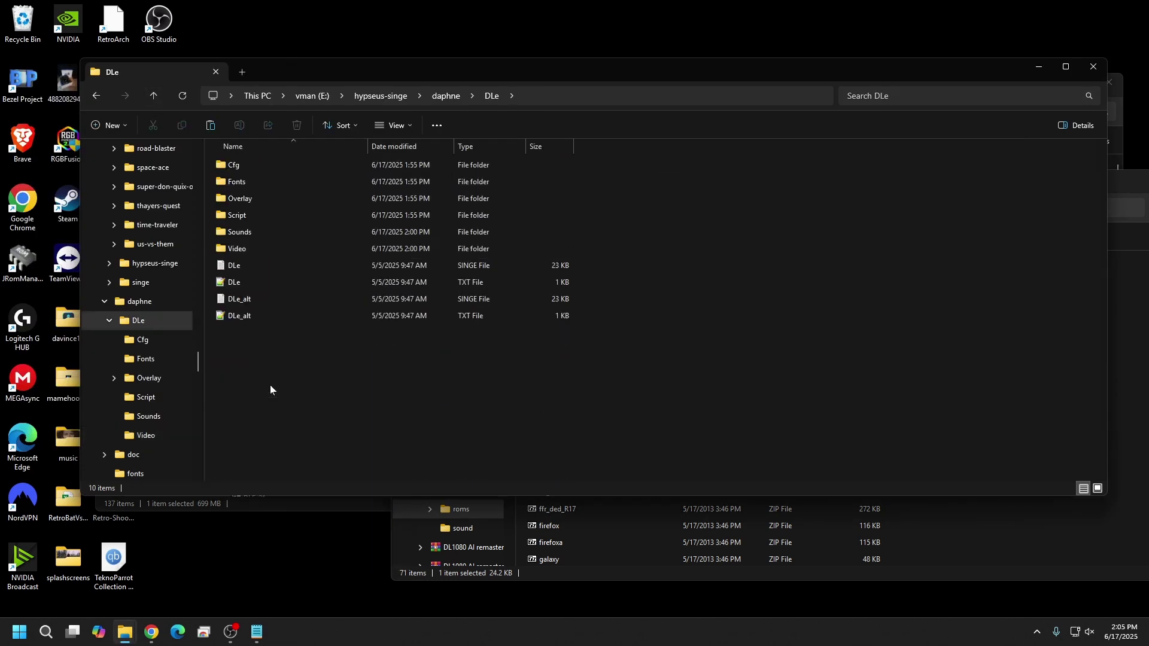
left_click(349, 416)
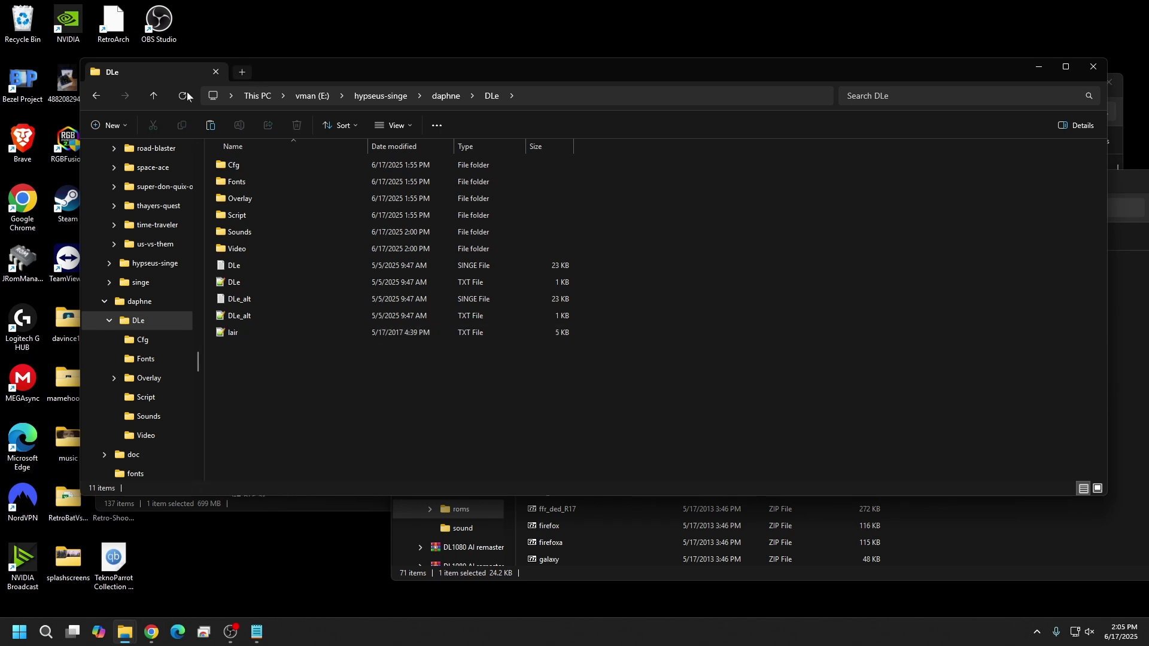
- Open the daphne_lair batch file from the hypseus-singe batch folder for editing in Notepad
left_click(155, 93)
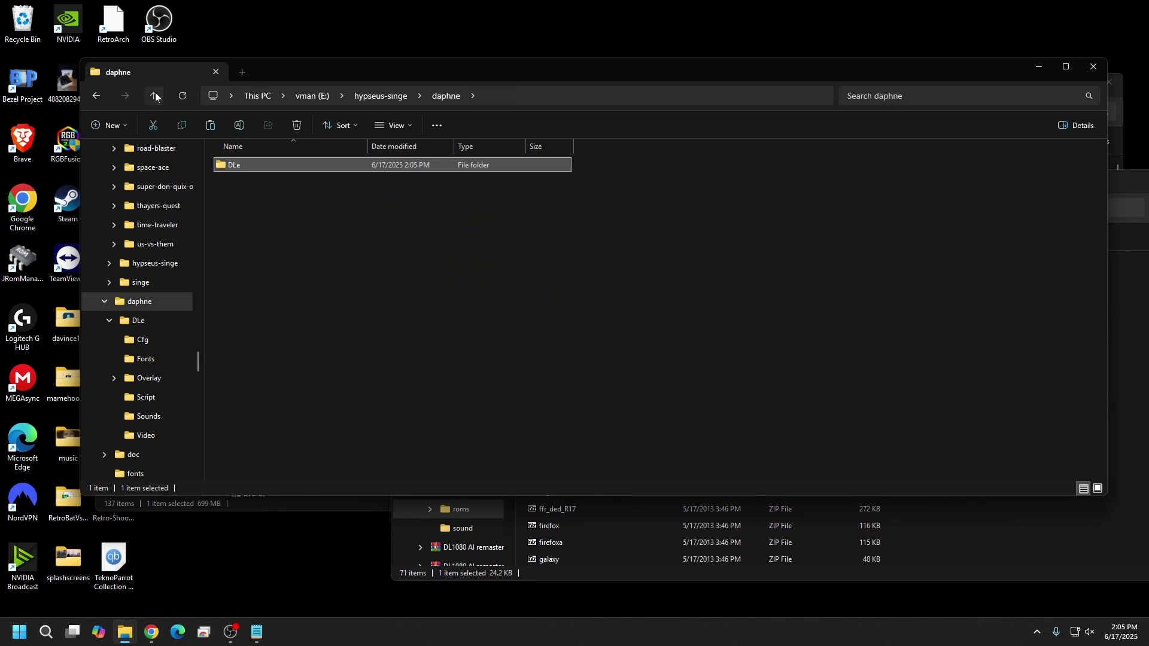
left_click(155, 94)
double_click(251, 180)
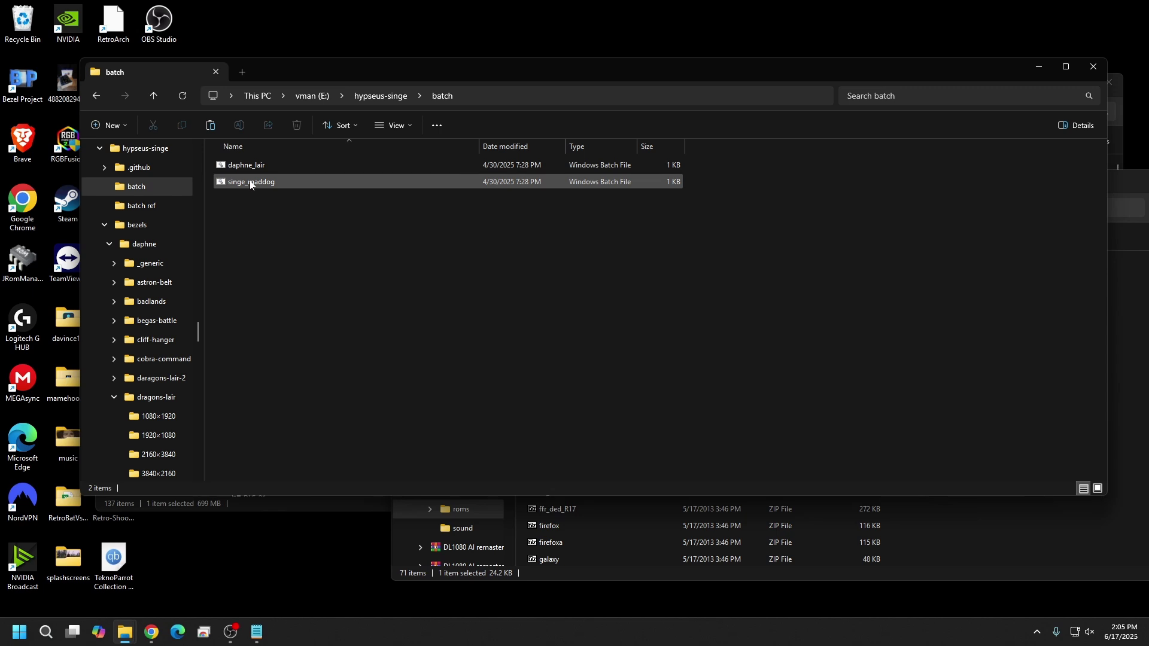
right_click(283, 160)
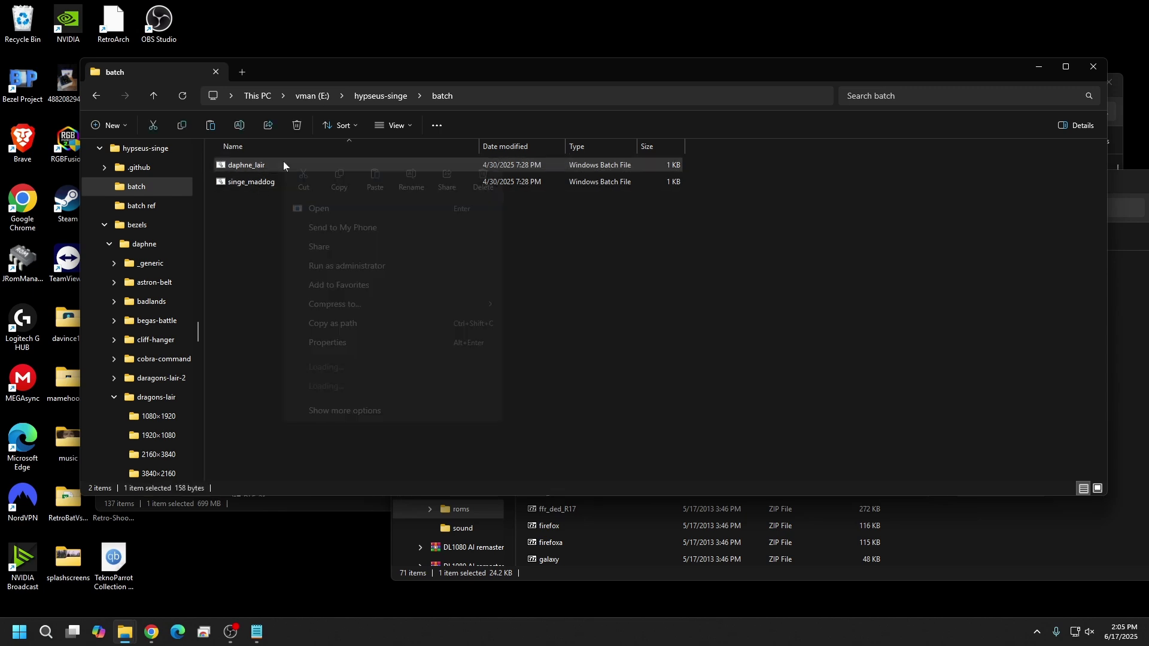
left_click(346, 373)
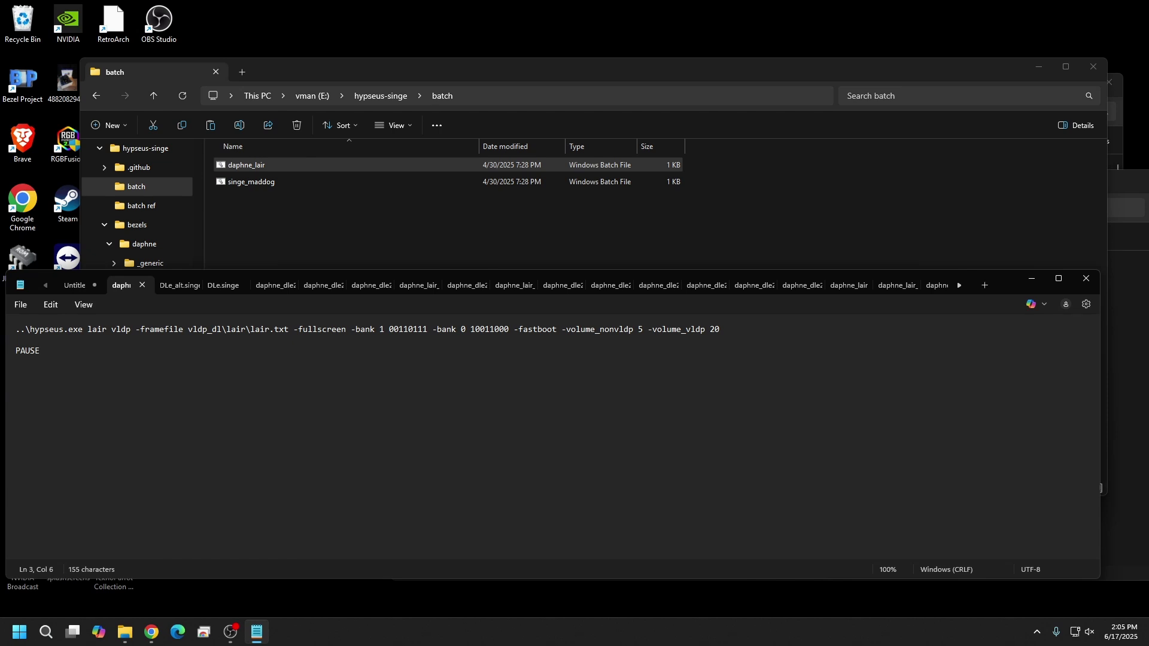
key("alt+v")
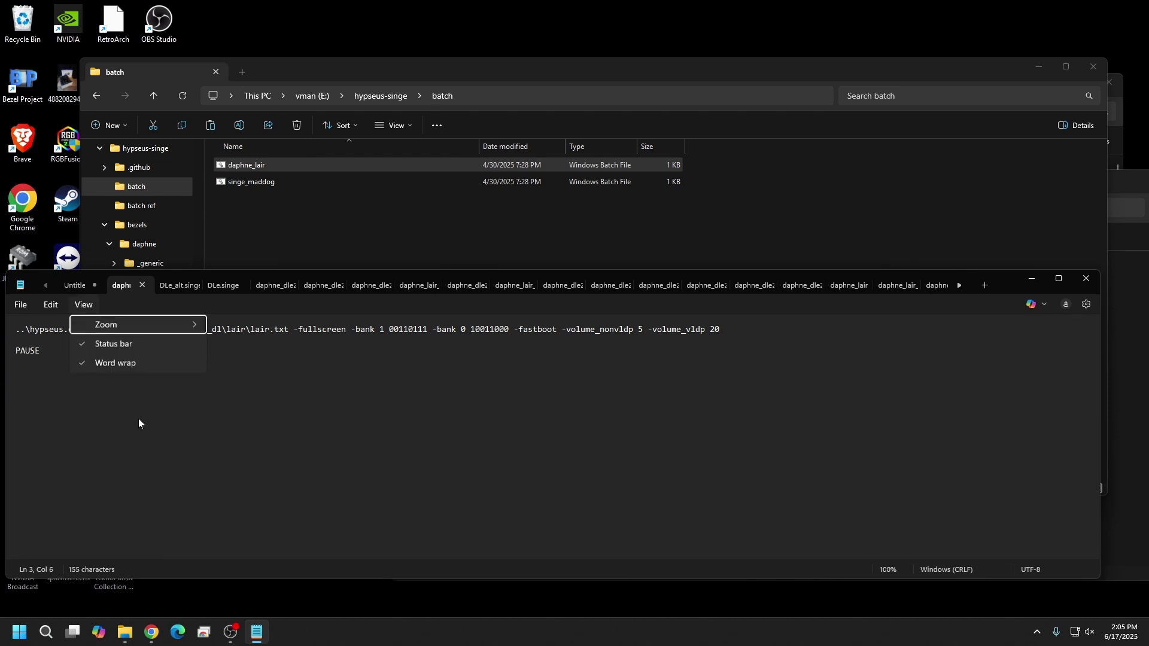
left_click(118, 466)
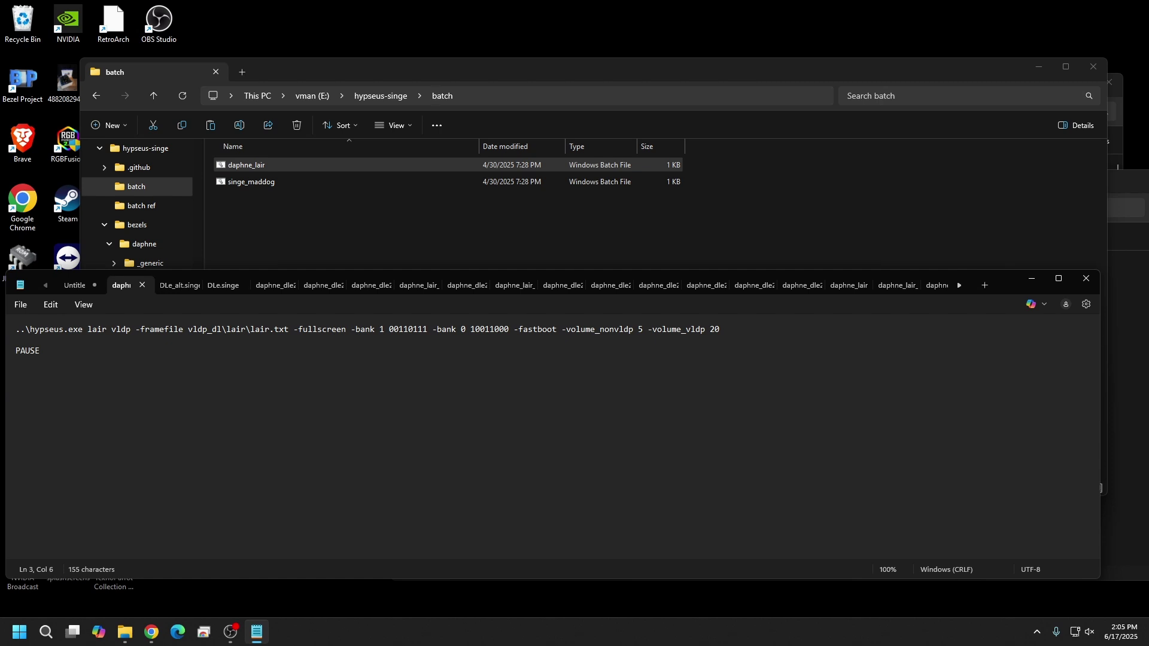
- Change the game name after hypseus.exe in the launch command from lair to dle21
left_click(107, 330)
key("BackSpace")
key("BackSpace")
key("BackSpace")
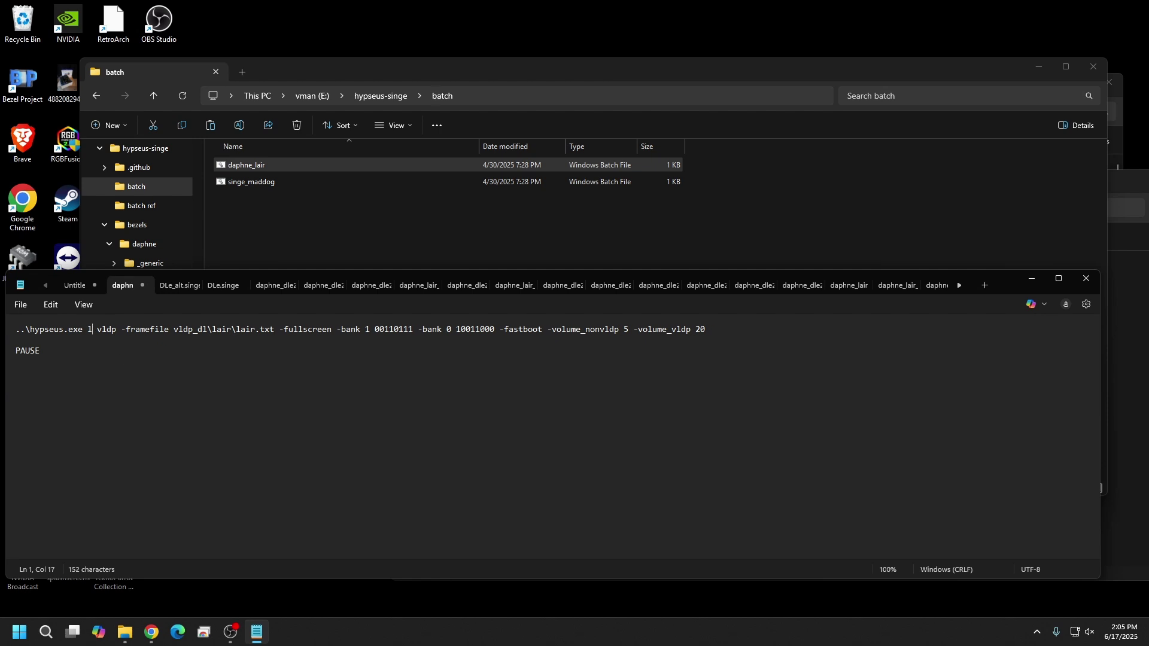
type("dle21")
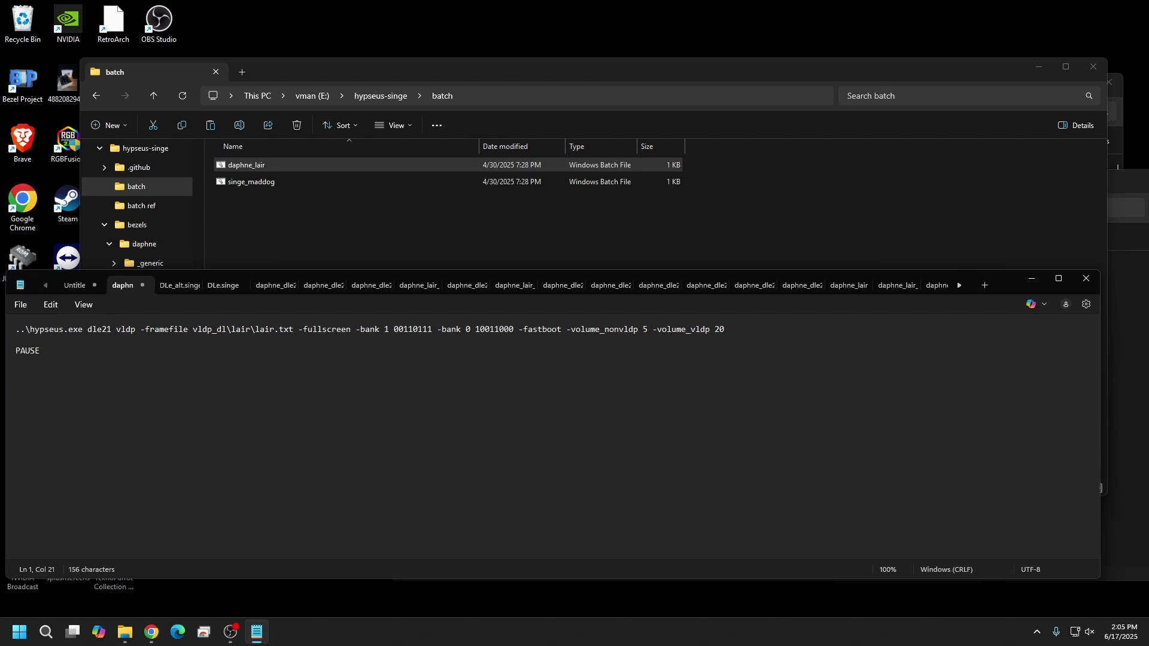
key("alt+v")
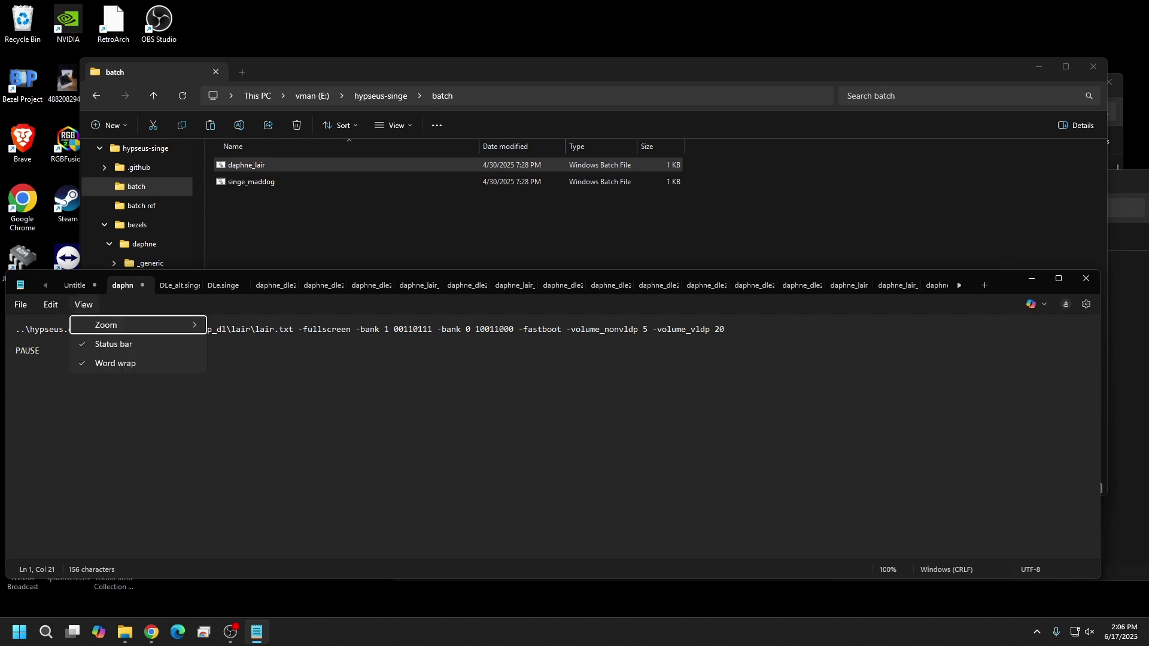
left_click(260, 423)
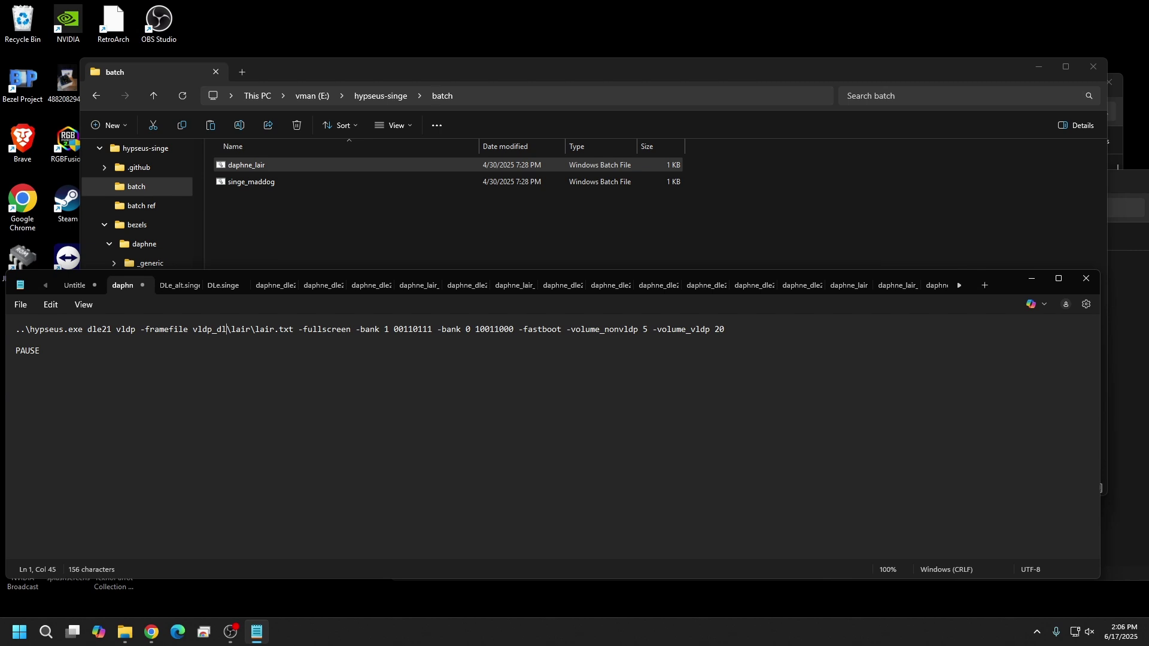
- Copy the full path of the DLe text file in the hypseus-singe\daphne\DLe folder
key("alt+v")
left_click(310, 386)
key("alt+v")
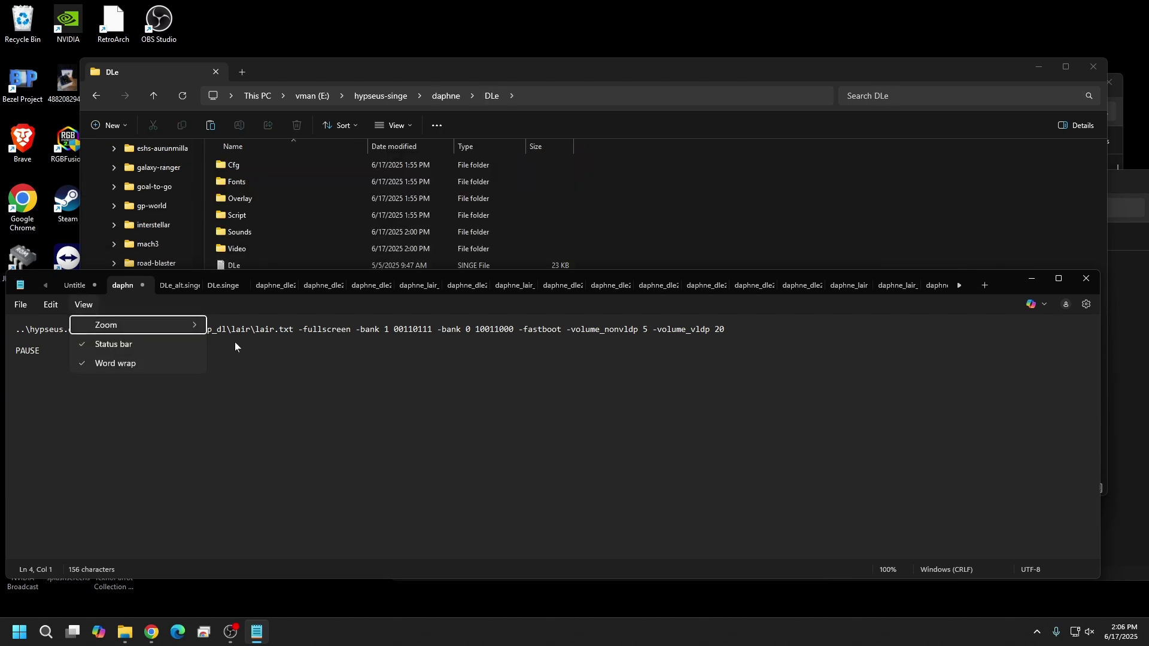
left_click(279, 396)
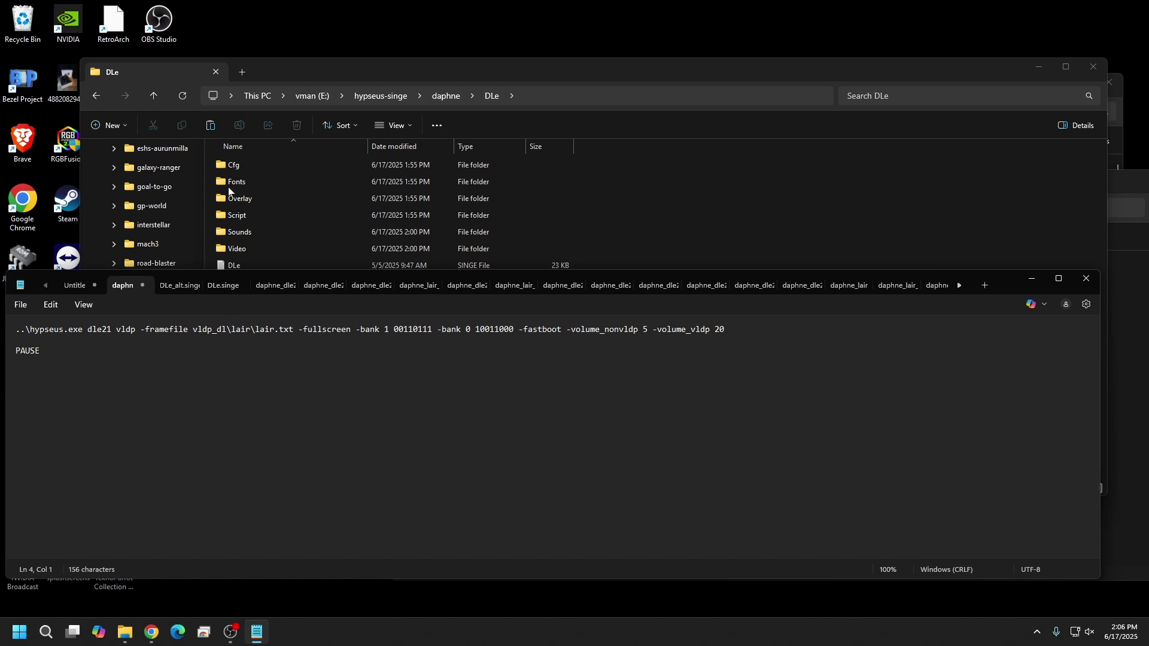
left_click(380, 96)
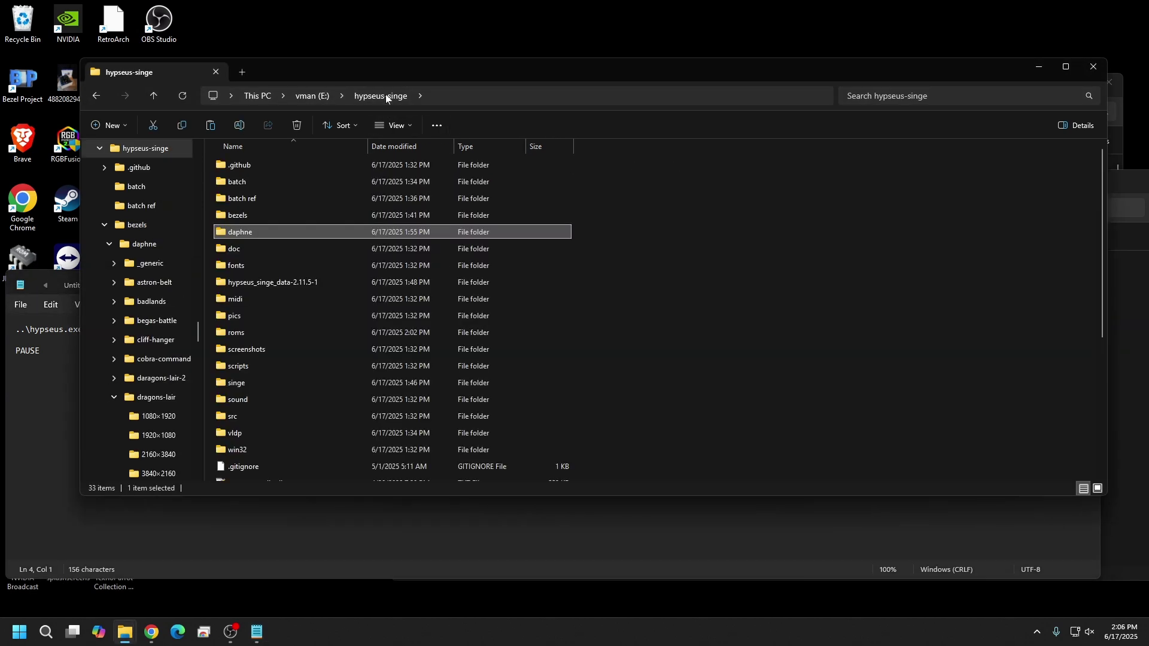
double_click(267, 232)
double_click(261, 170)
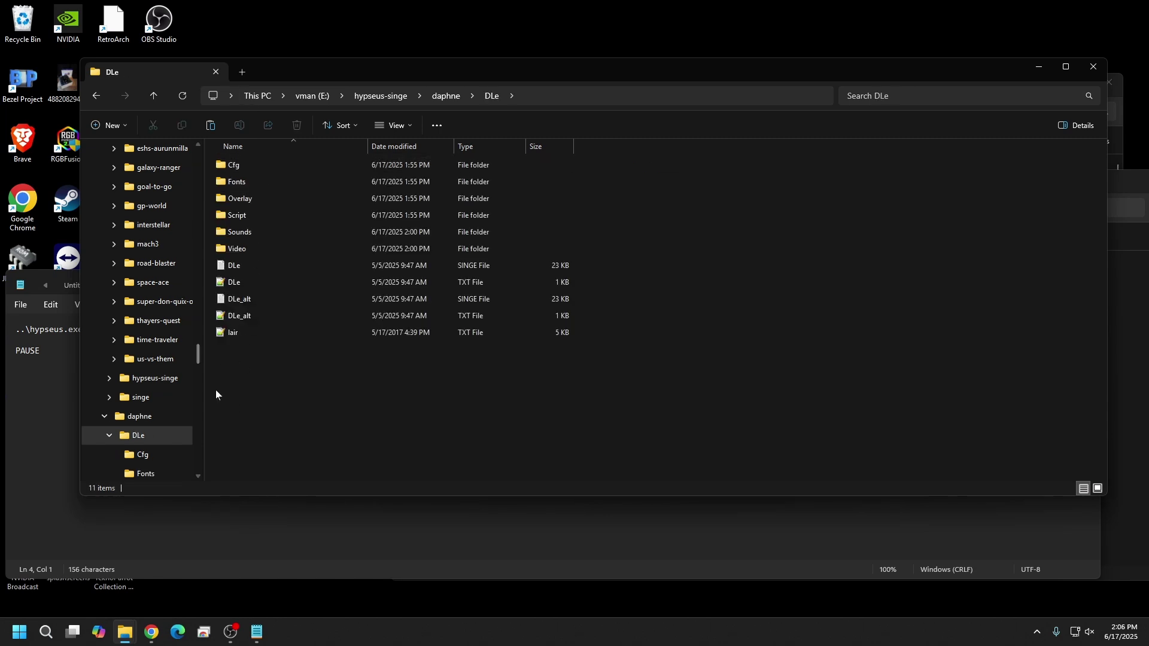
left_click(240, 333)
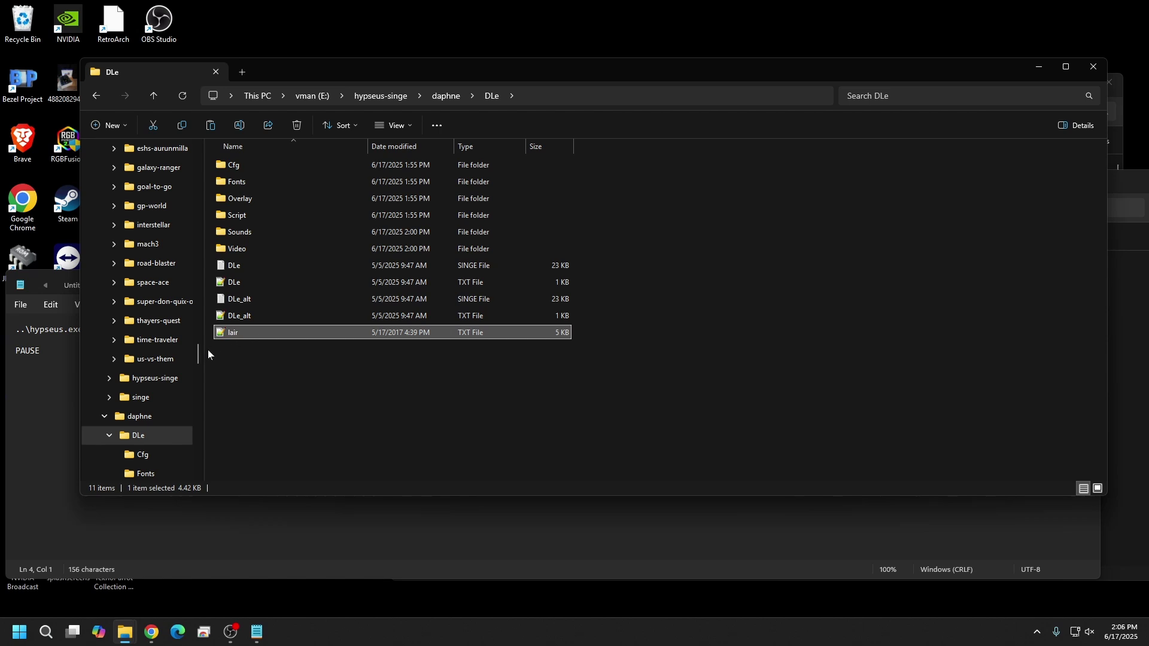
left_click(242, 281)
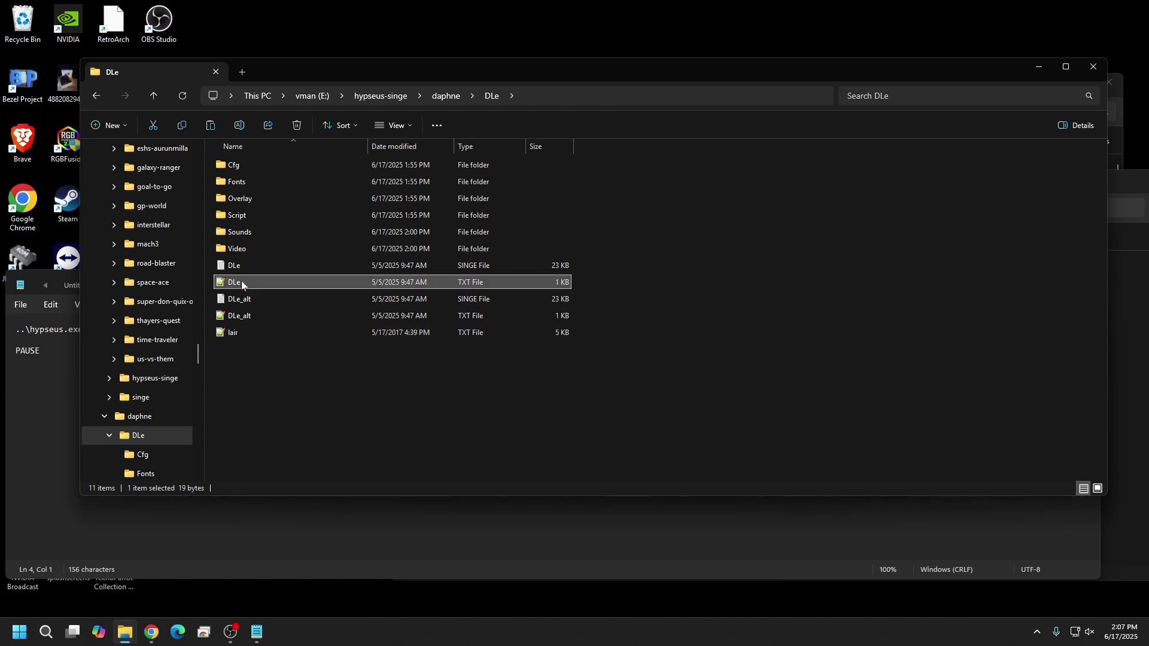
right_click(242, 281)
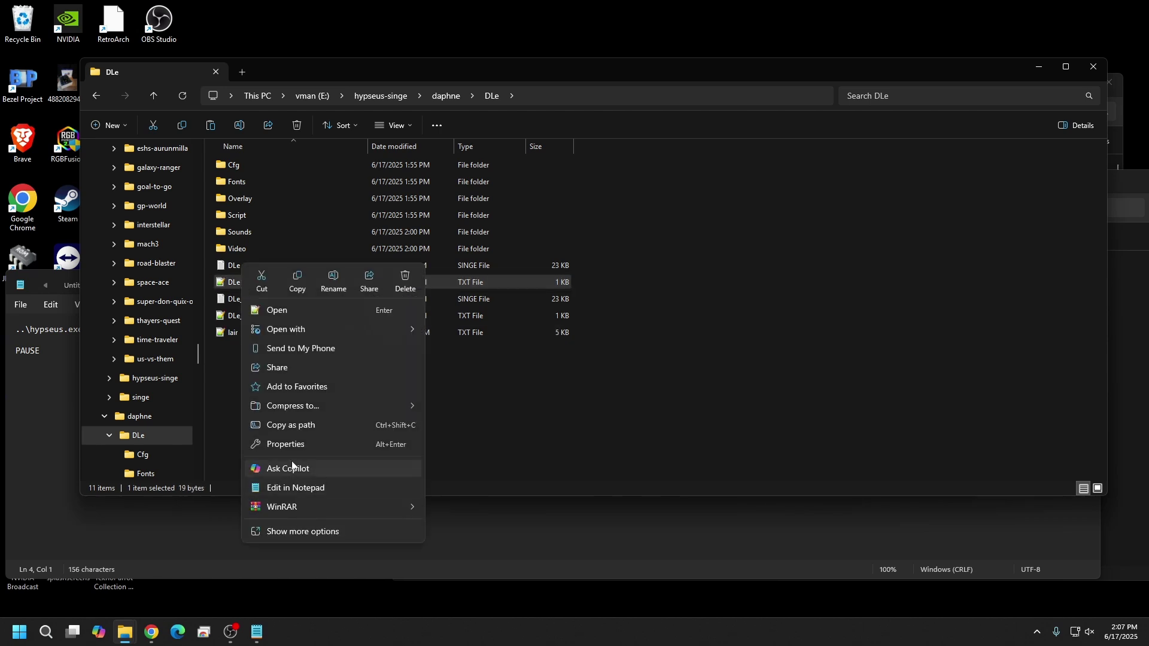
left_click(306, 424)
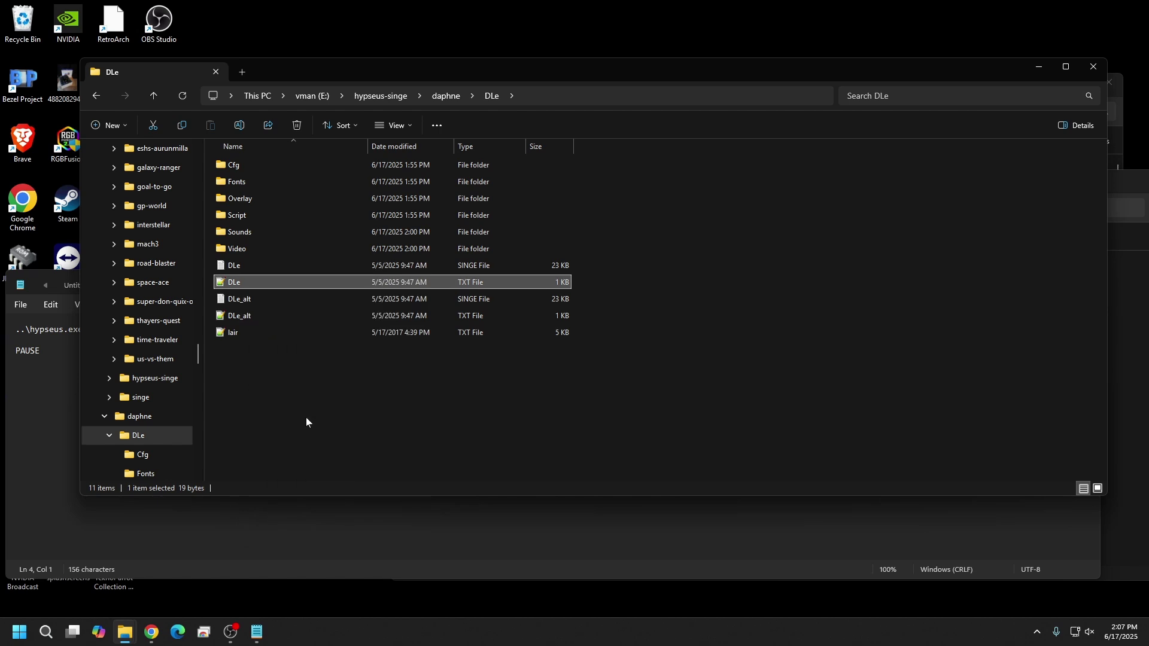
- Replace the -framefile path vldp_dl\lair\lair.txt in the batch command with the copied DLe.txt path
left_click(48, 431)
key("alt+v")
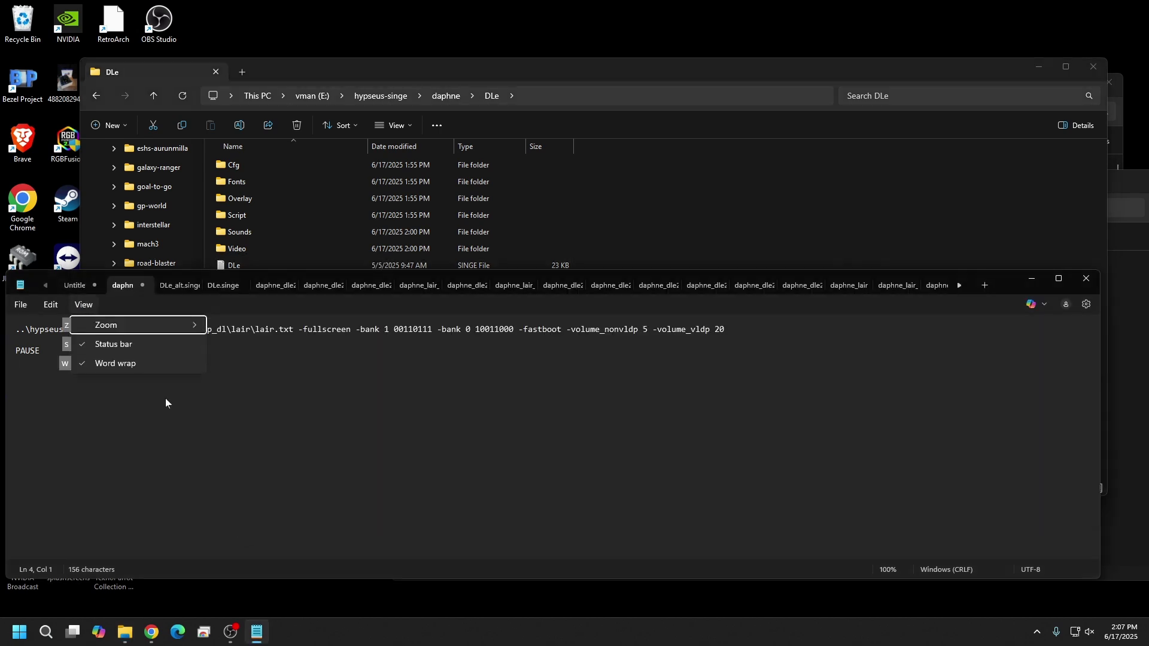
left_click(292, 423)
left_click(192, 330)
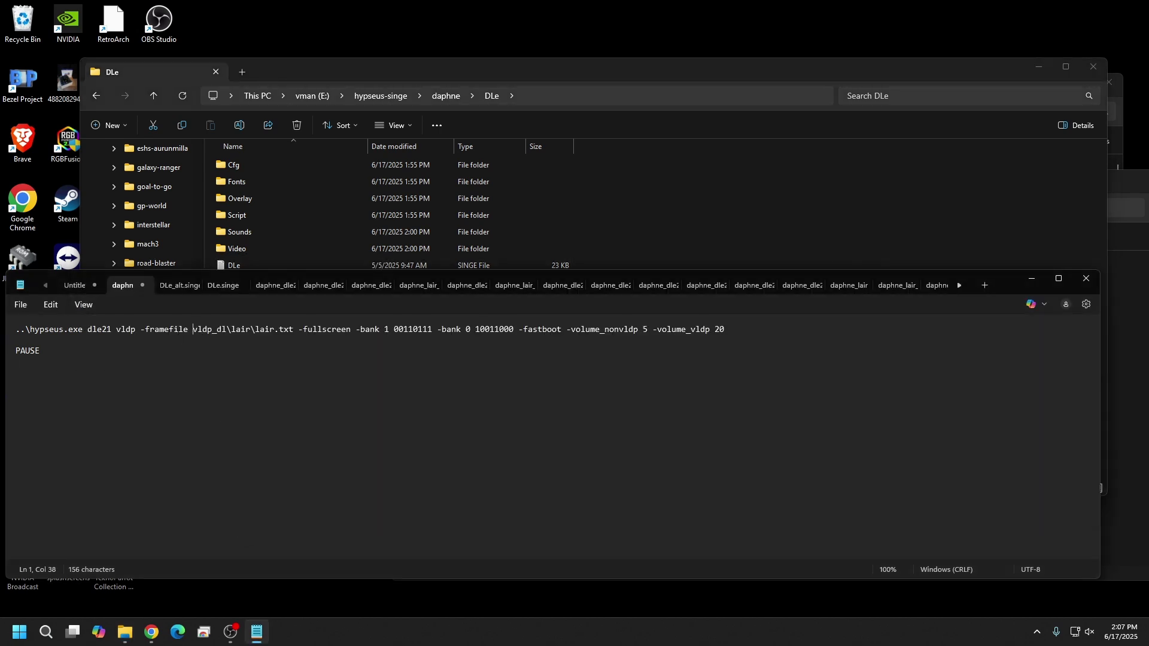
left_click_drag(193, 329, 293, 330)
right_click(256, 329)
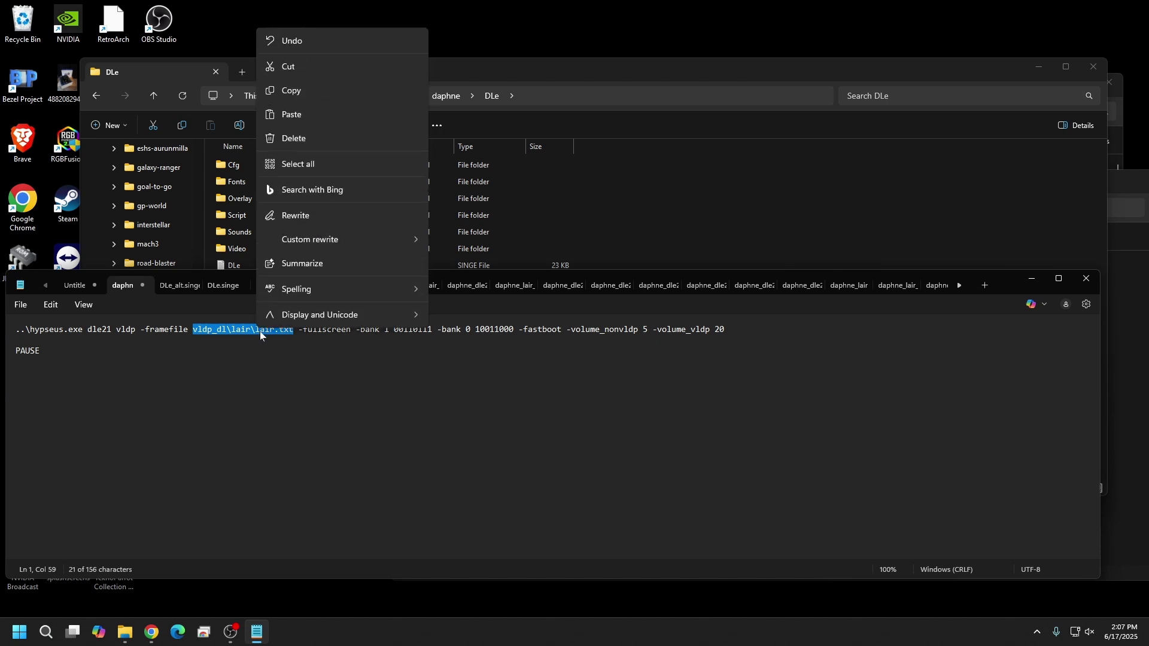
left_click(326, 118)
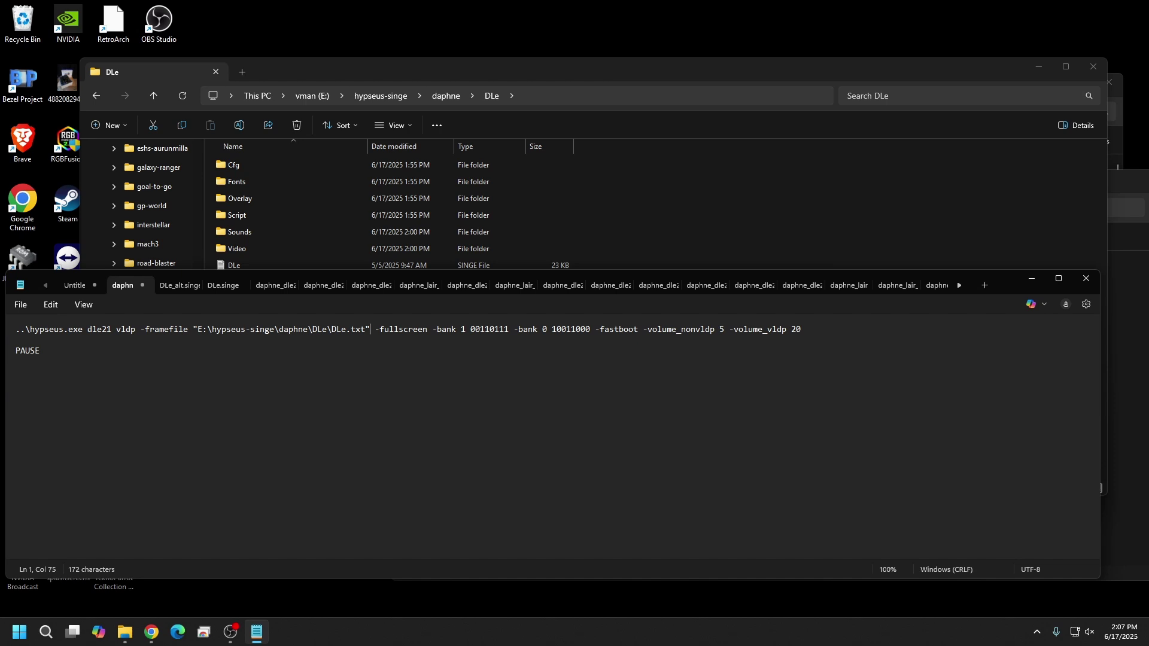
- Shorten the pasted -framefile path to daphne\DLe\DLe.txt, removing the quotation marks and the E:\hypseus-singe\ prefix
key("BackSpace")
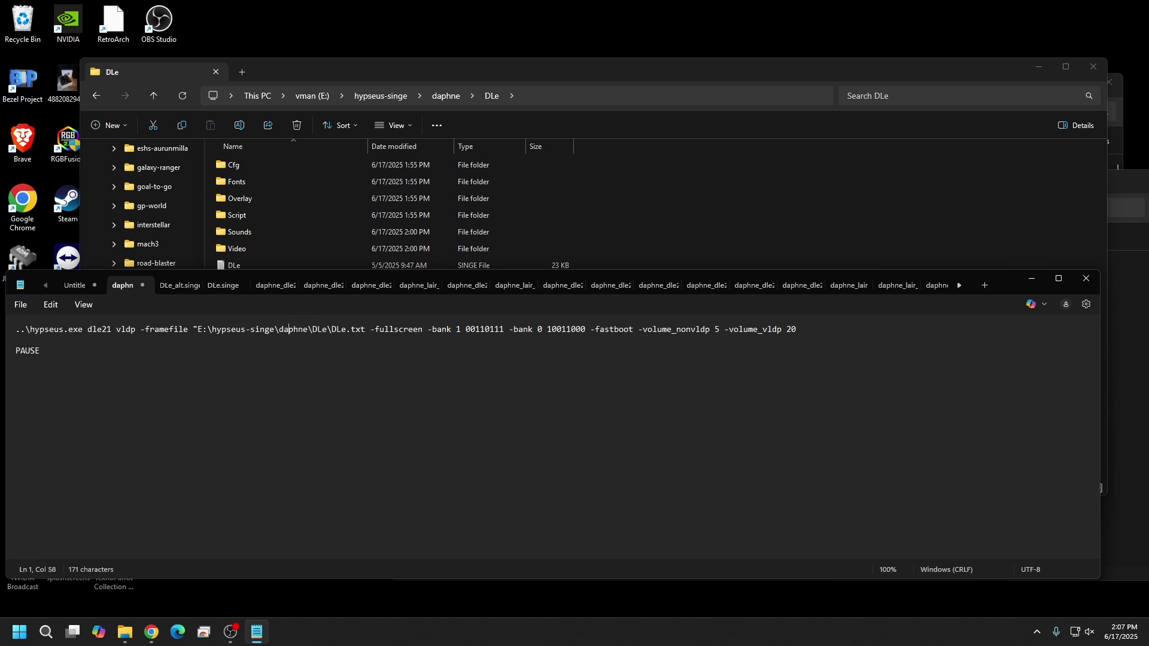
key("BackSpace")
key("BackSpace")
key("BackSpace")
key("BackSpace")
key("BackSpace")
key("BackSpace")
key("BackSpace")
key("BackSpace")
key("BackSpace")
key("BackSpace")
key("BackSpace")
key("BackSpace")
key("BackSpace")
key("BackSpace")
key("BackSpace")
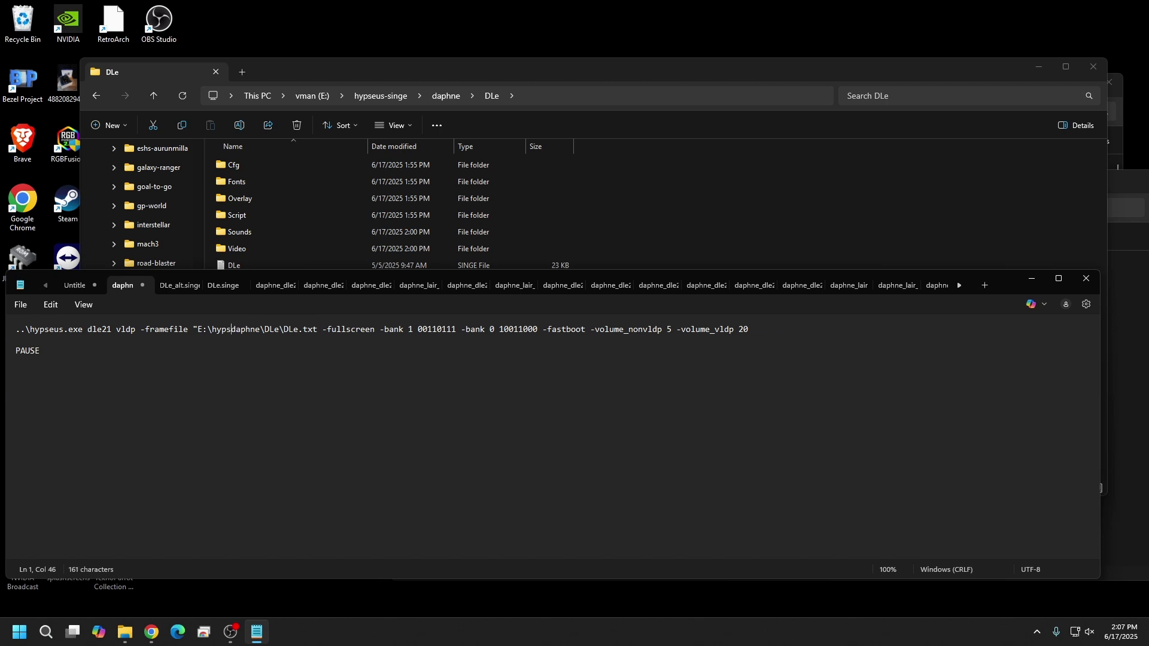
key("BackSpace")
key("BackSpace")
key("BackSpace")
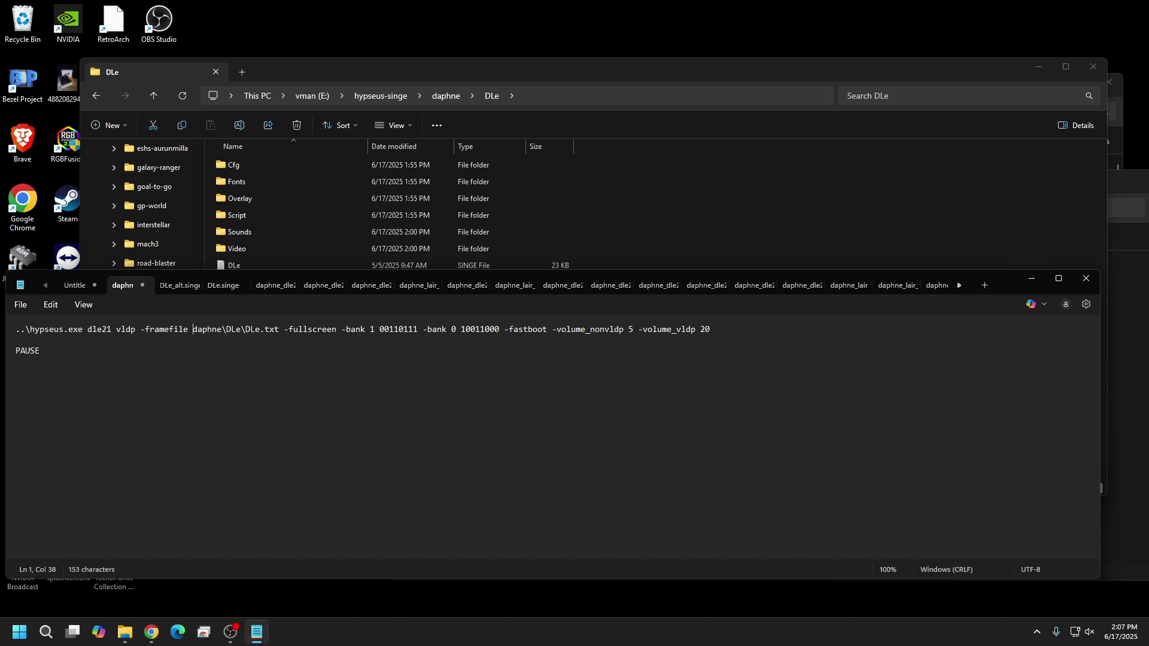
- Save the edited command in the batch folder as DLe21.bat with file type All files, and close Notepad
key("alt+v")
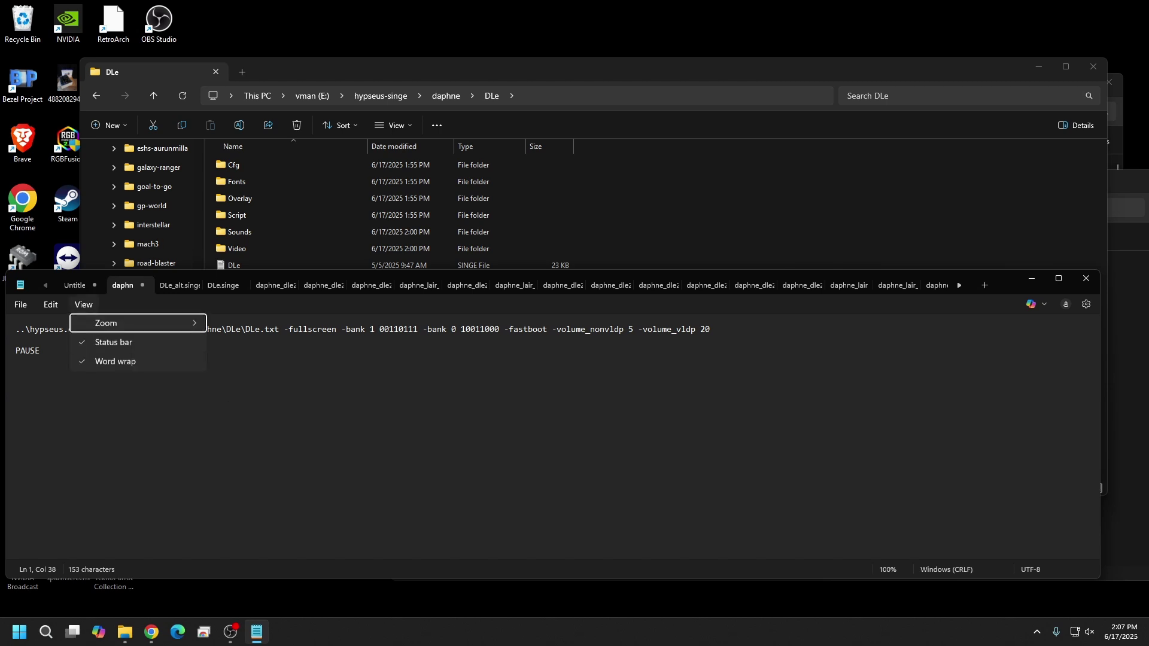
left_click_drag(301, 292, 334, 227)
key("Escape")
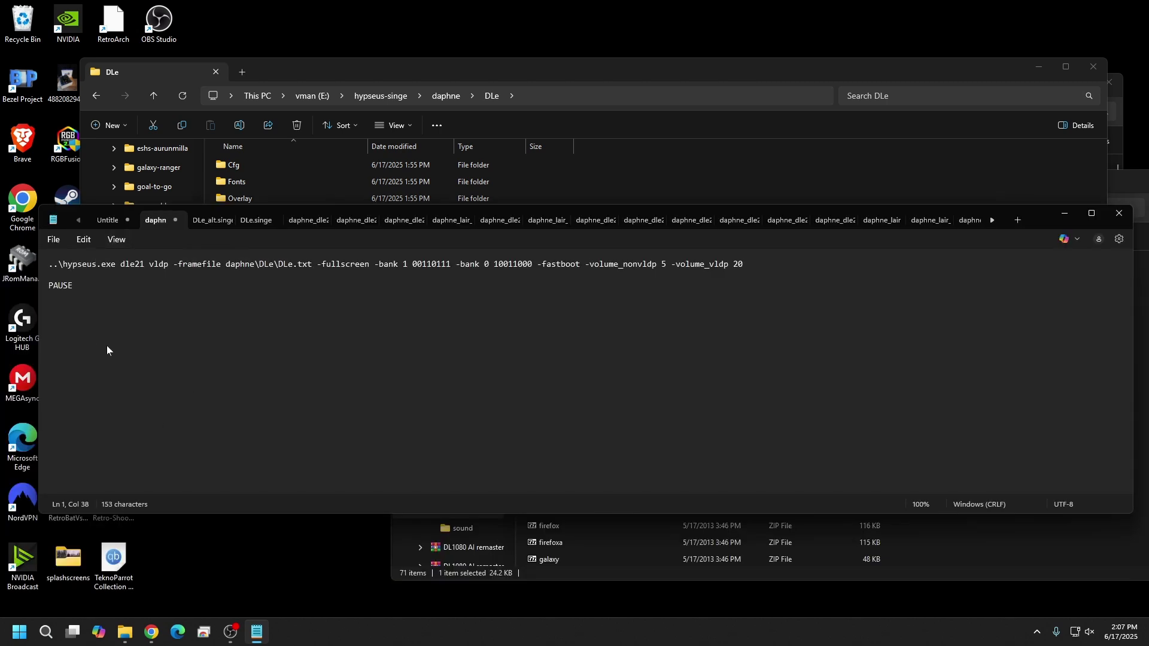
left_click(53, 239)
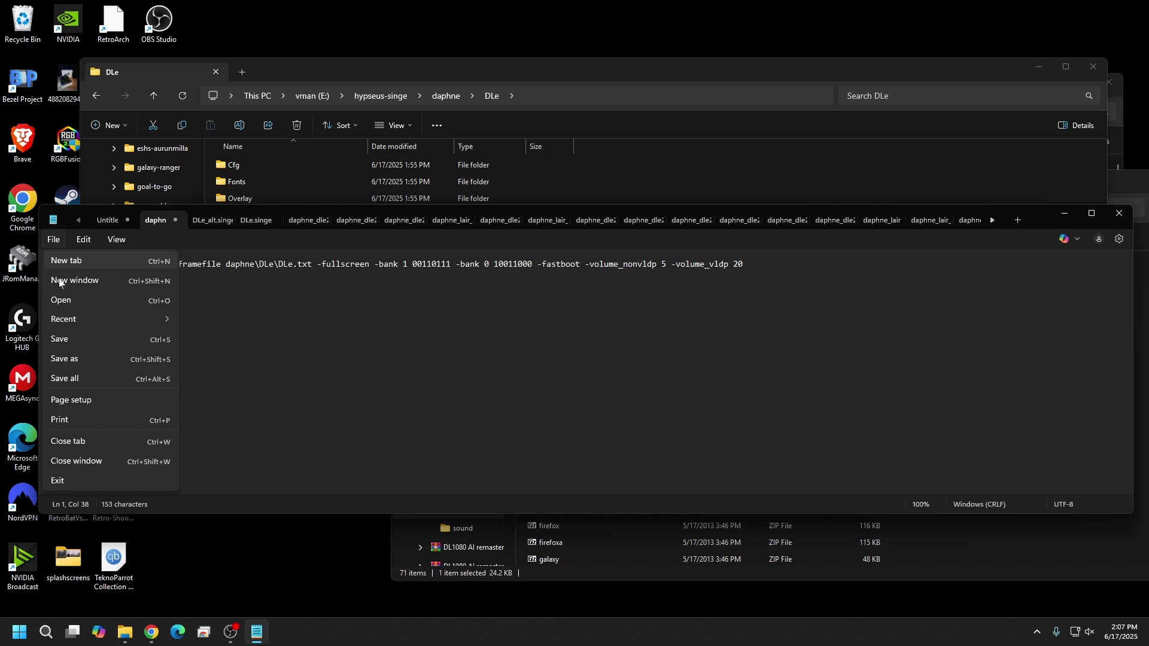
left_click(80, 357)
key("End")
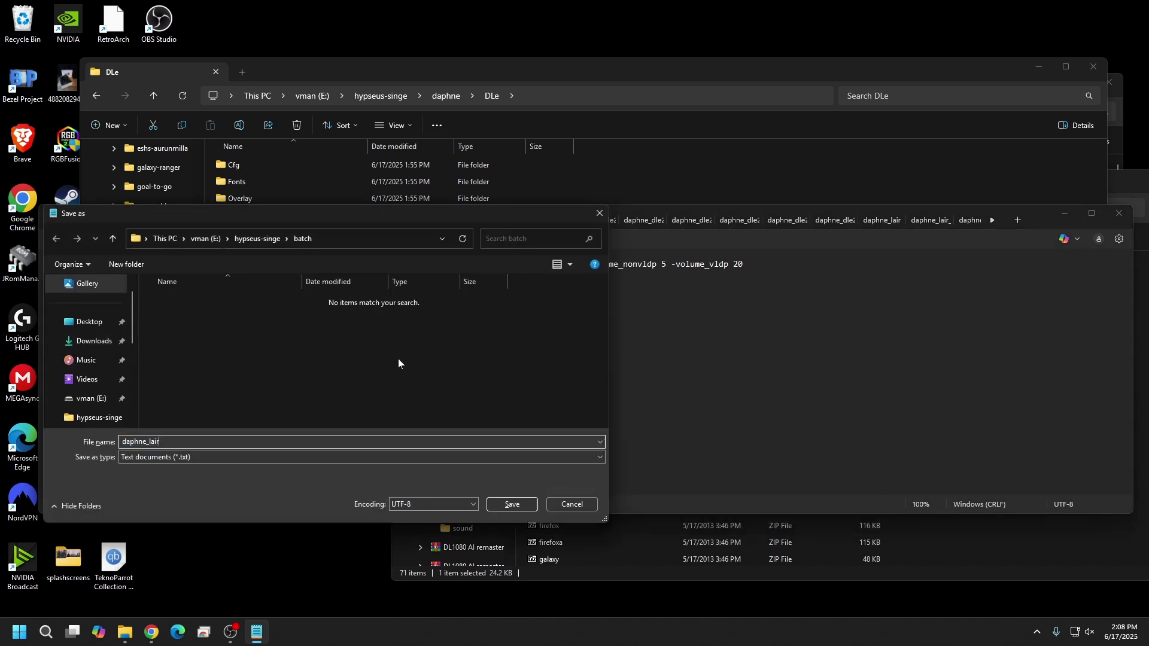
key("BackSpace")
key("BackSpace")
key("BackSpace")
key("BackSpace")
key("BackSpace")
key("BackSpace")
key("BackSpace")
key("BackSpace")
key("BackSpace")
key("BackSpace")
key("BackSpace")
type("DLe21.ba")
left_click(178, 457)
left_click(140, 479)
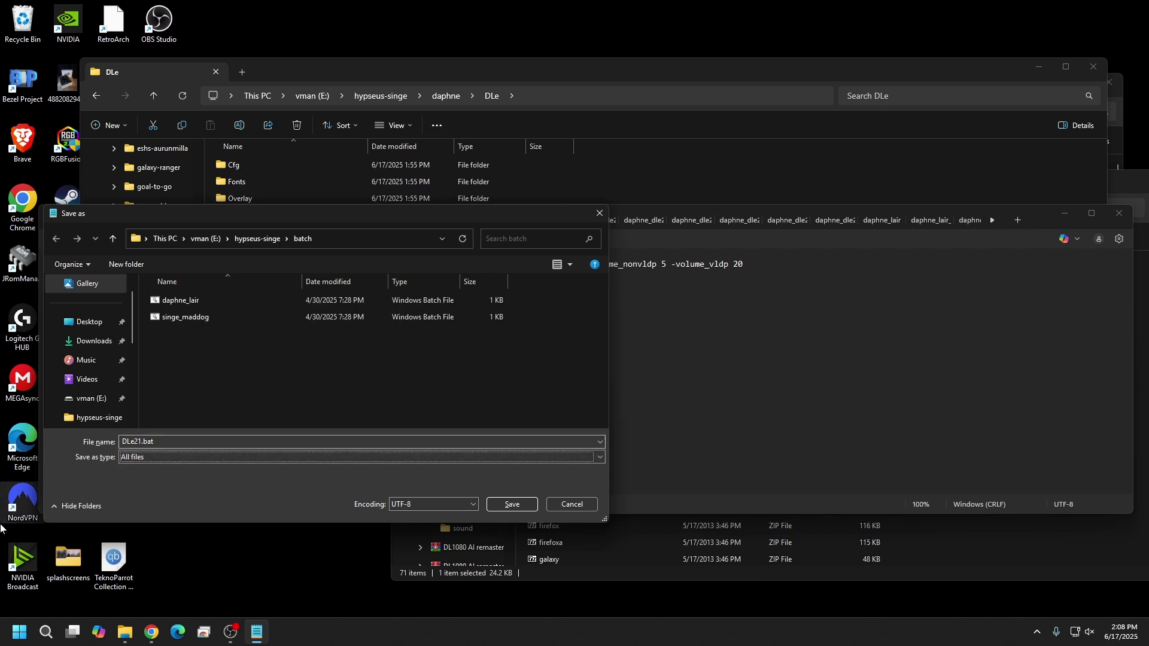
left_click(529, 503)
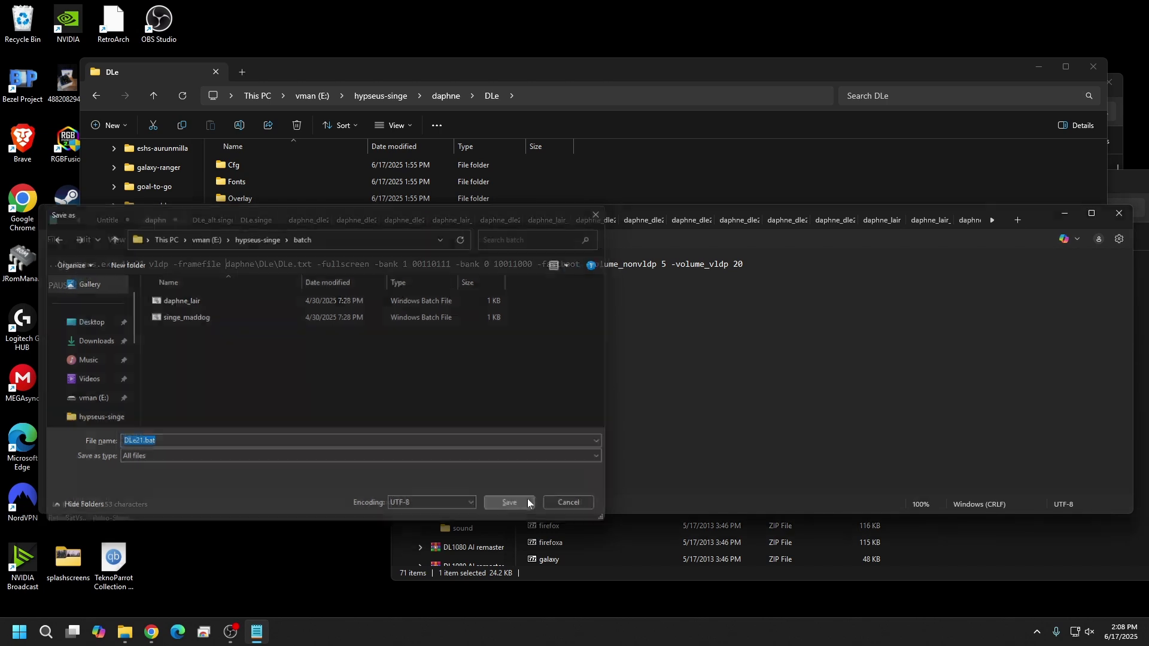
left_click(1118, 213)
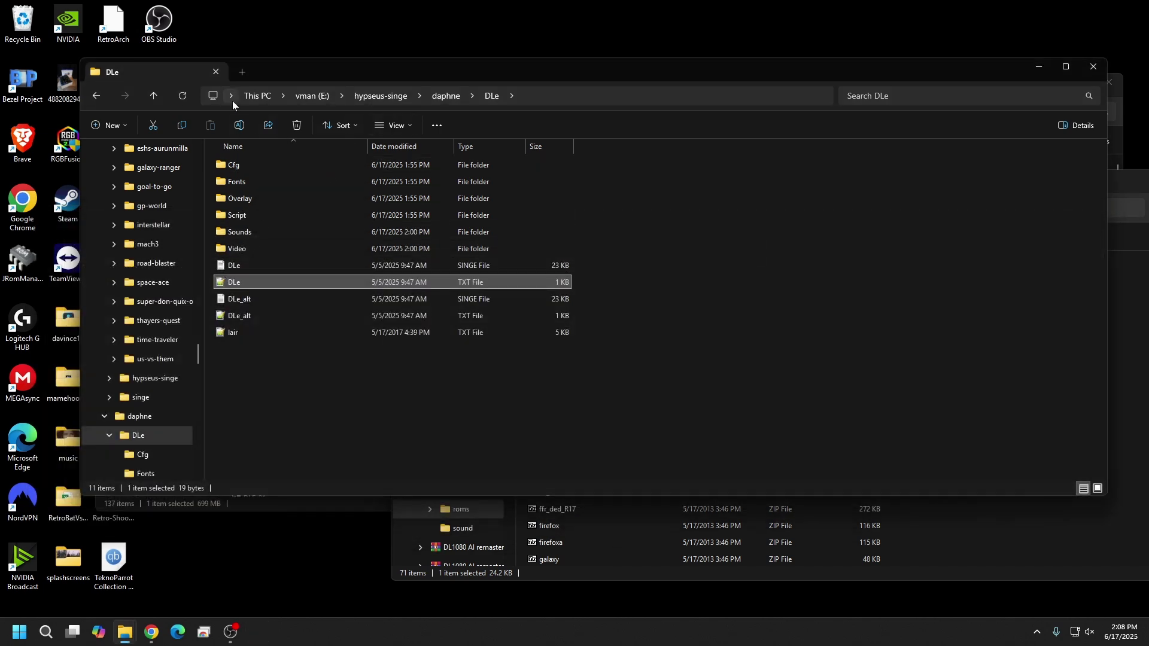
- Try to launch the game with the DLe21 batch file in hypseus-singe\batch, and close the resulting dialog and console
left_click(153, 95)
left_click(152, 95)
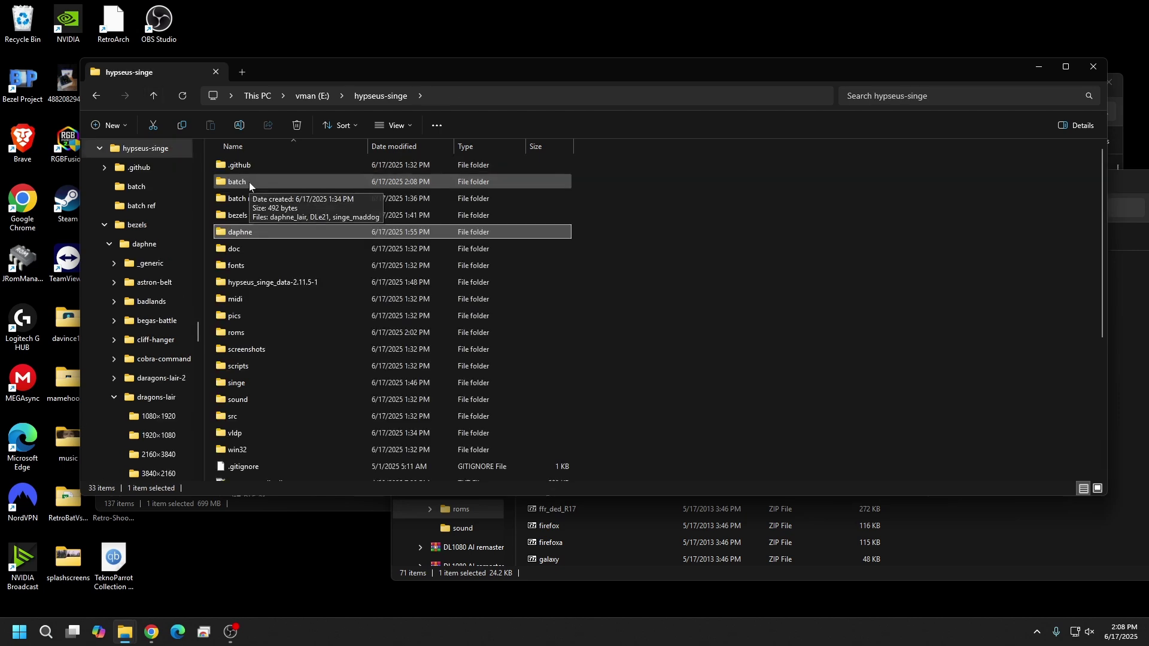
double_click(249, 182)
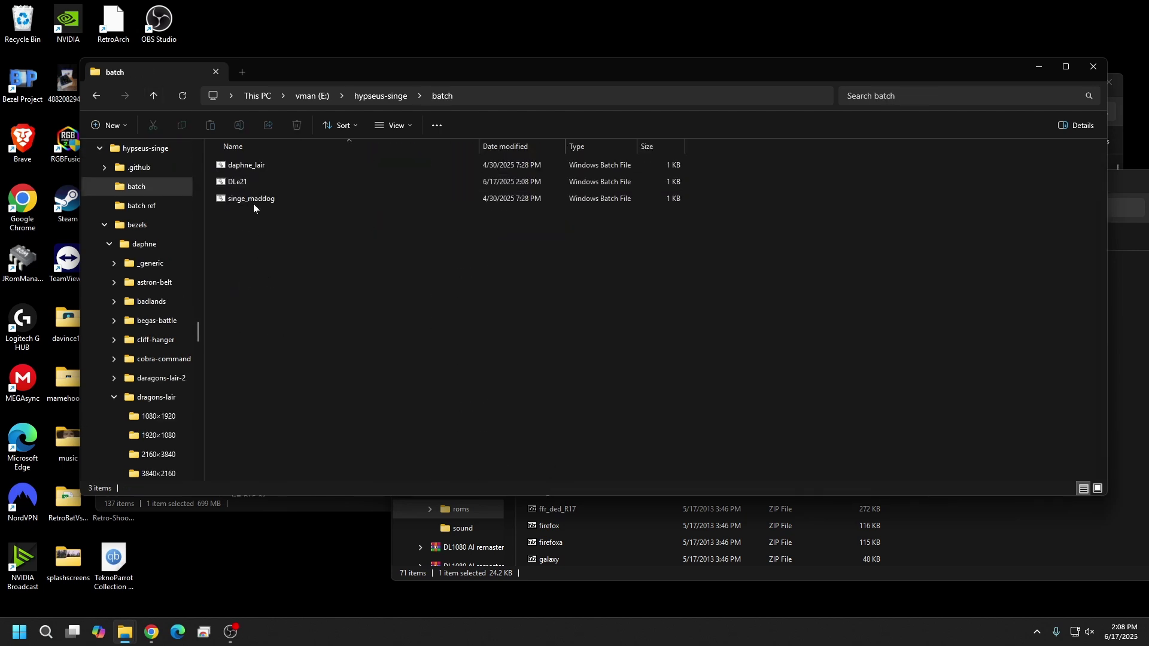
left_click(263, 182)
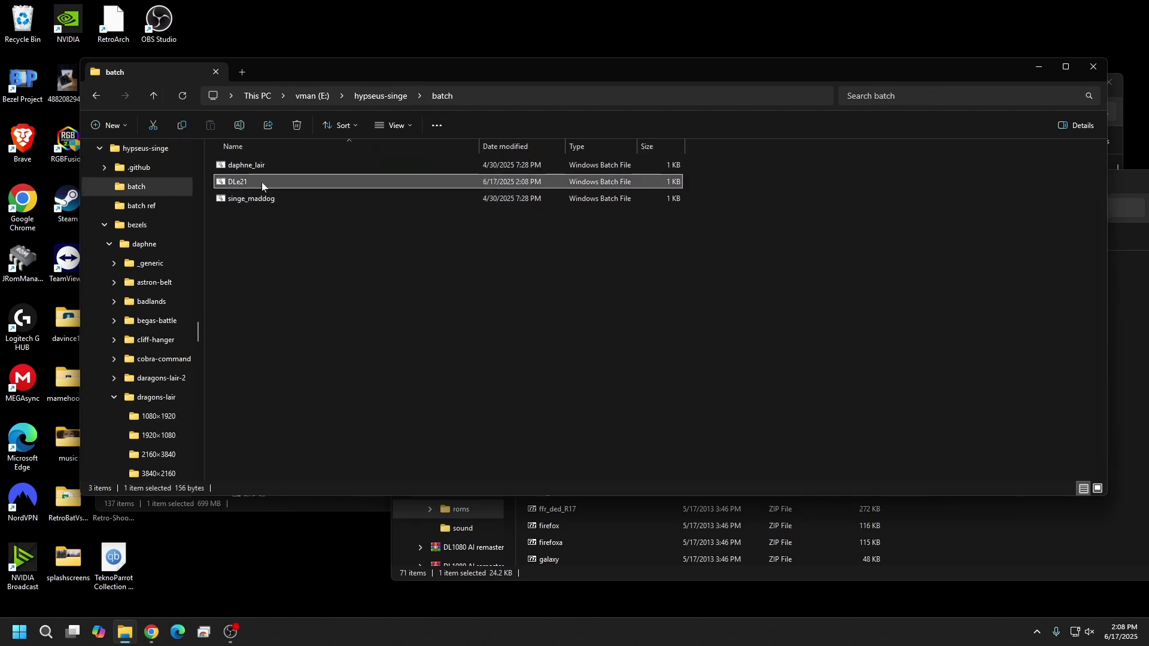
double_click(261, 182)
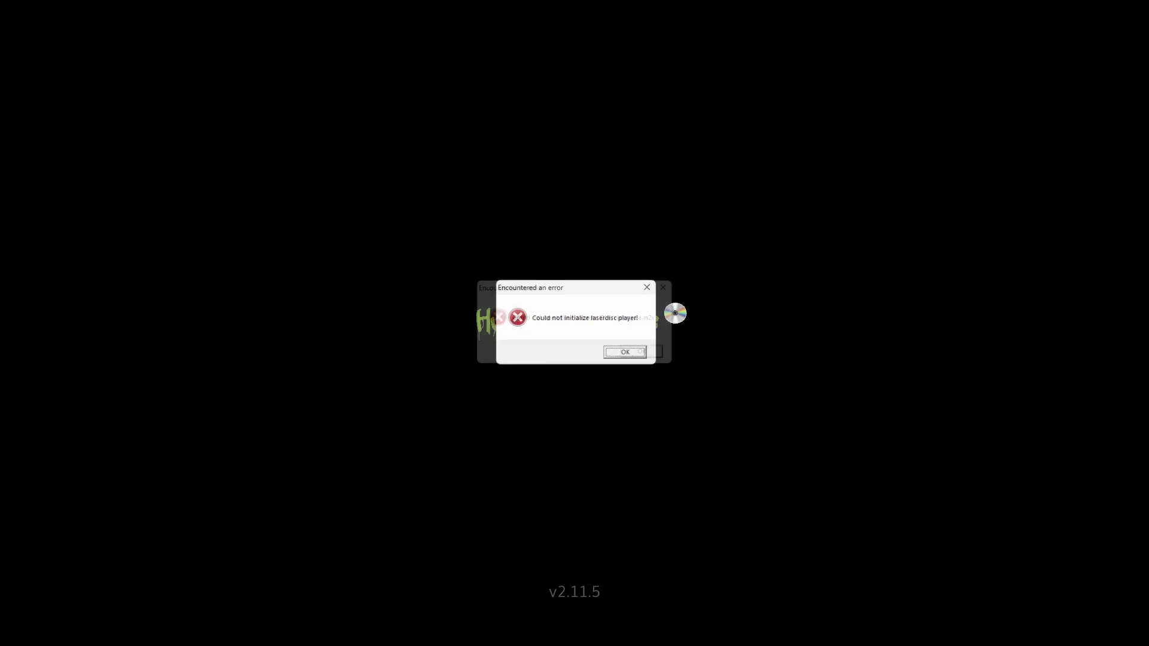
key("Return")
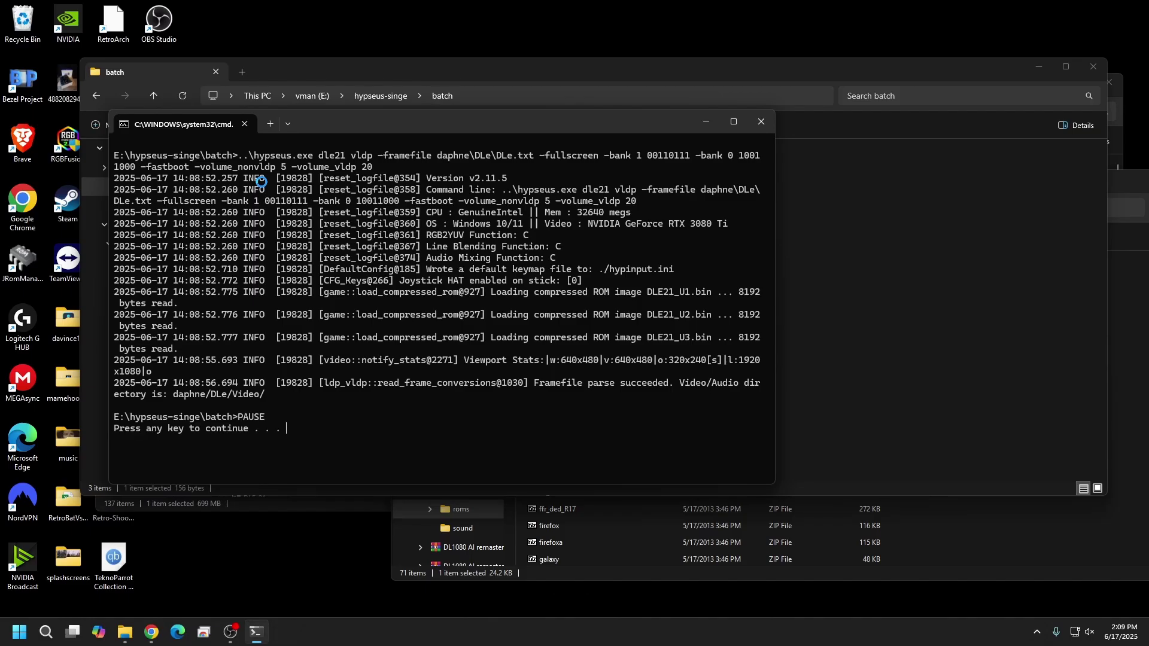
key("Return")
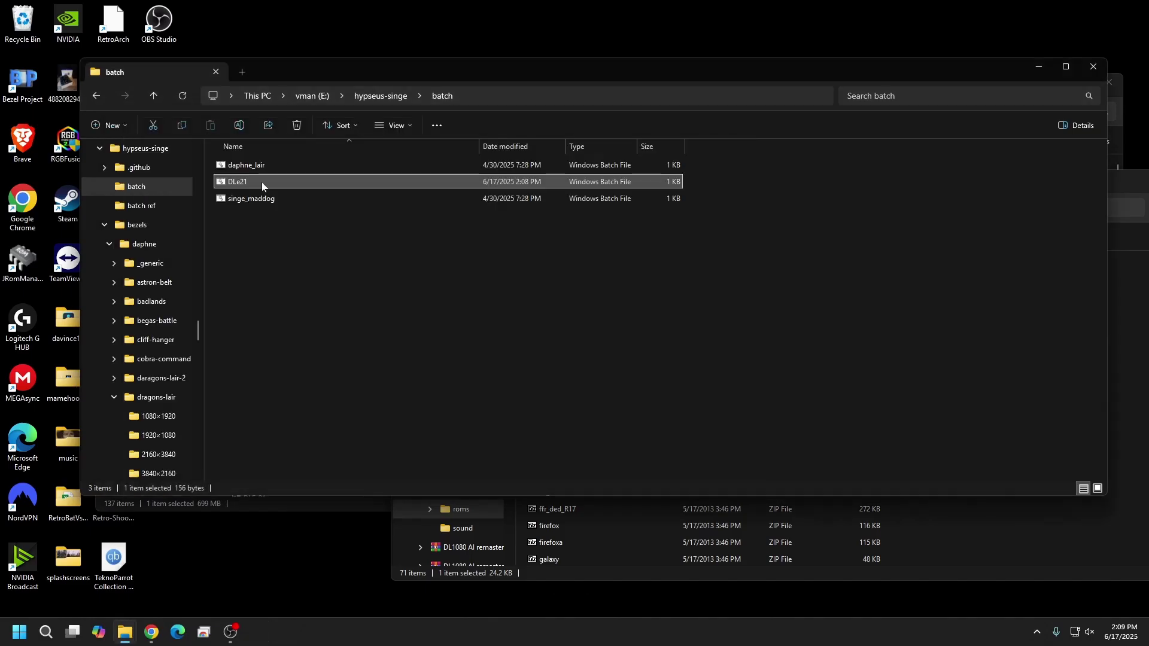
- Check the contents of the hypseus-singe\daphne\DLe folder, including its Video folder
left_click(380, 97)
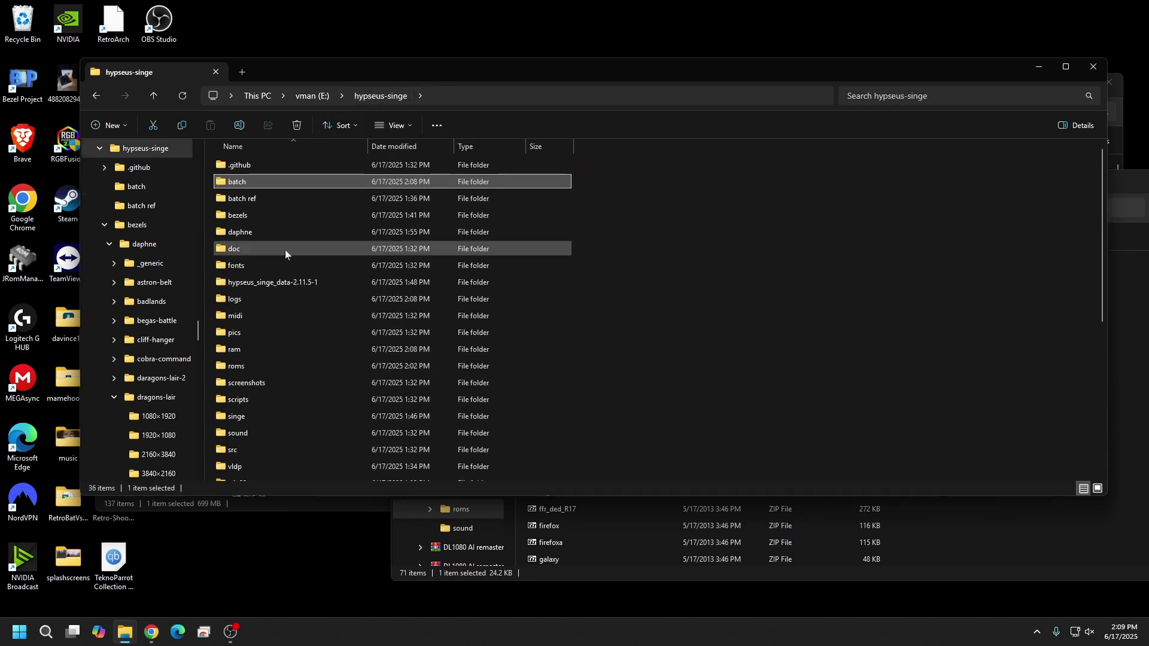
double_click(274, 234)
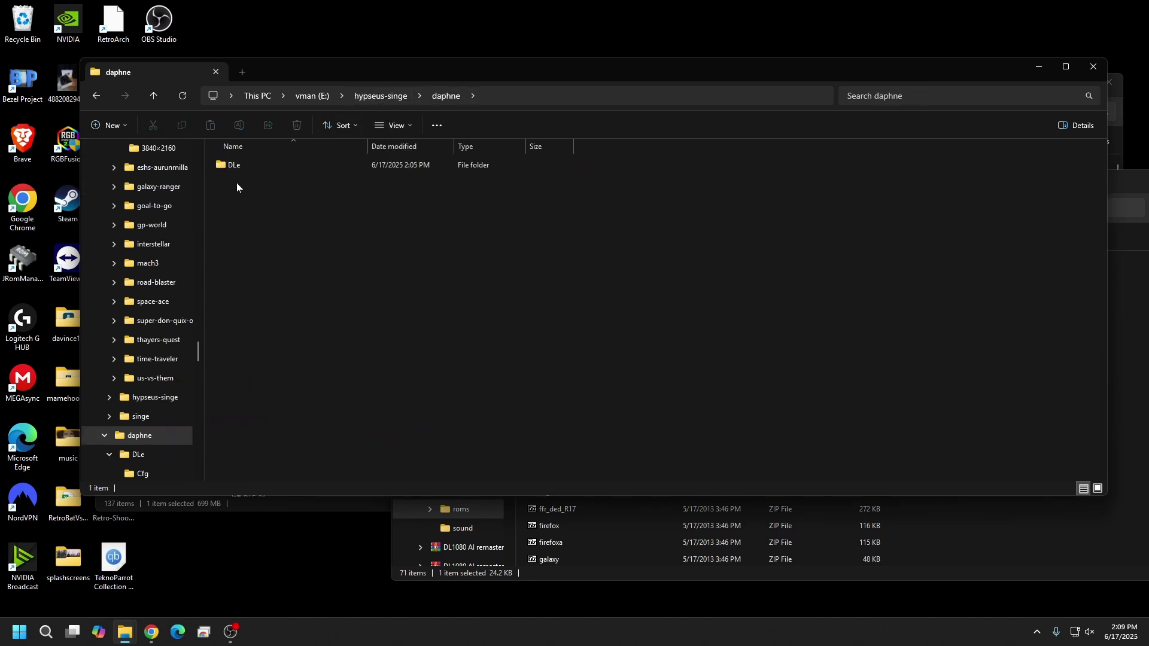
double_click(232, 167)
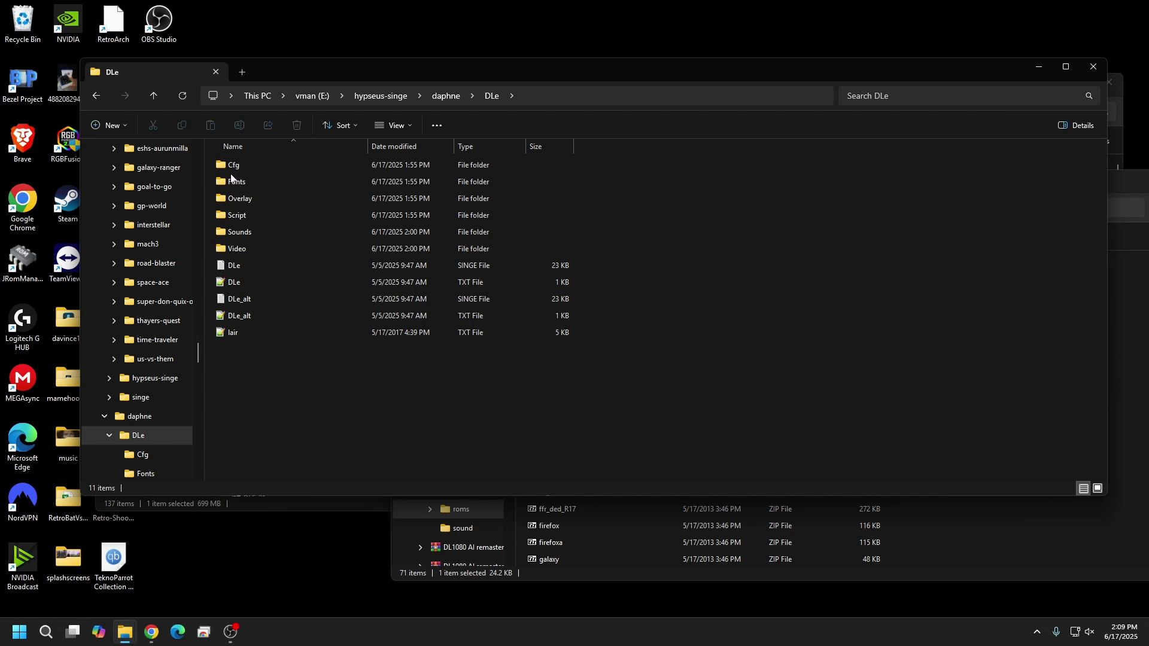
left_click(236, 249)
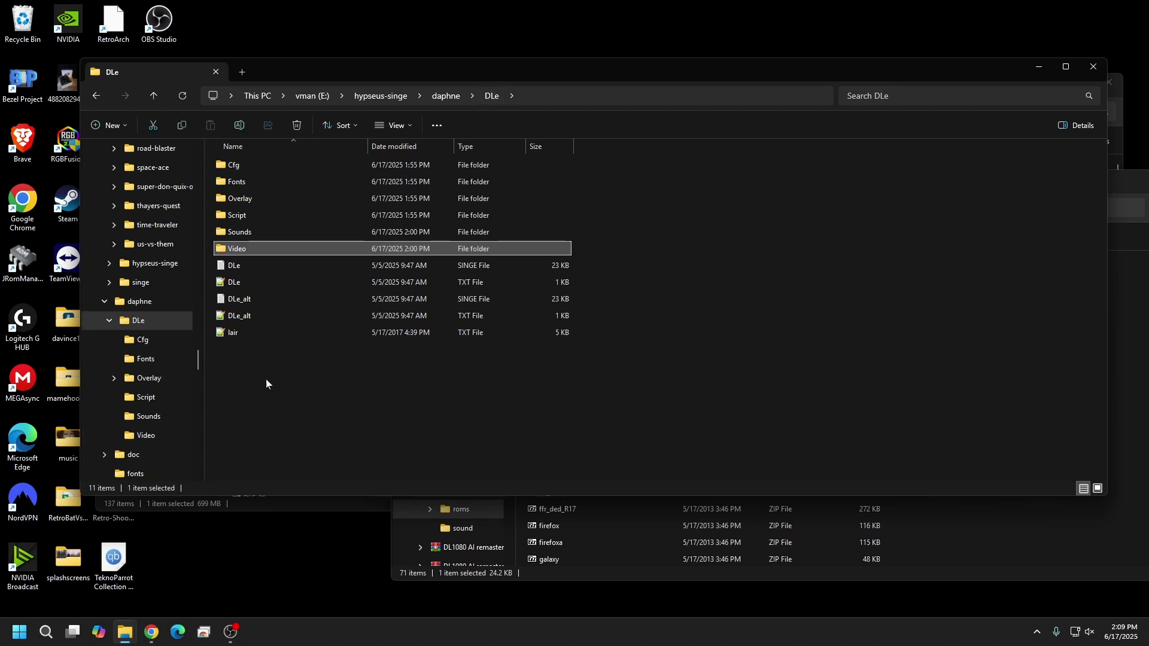
left_click(245, 261)
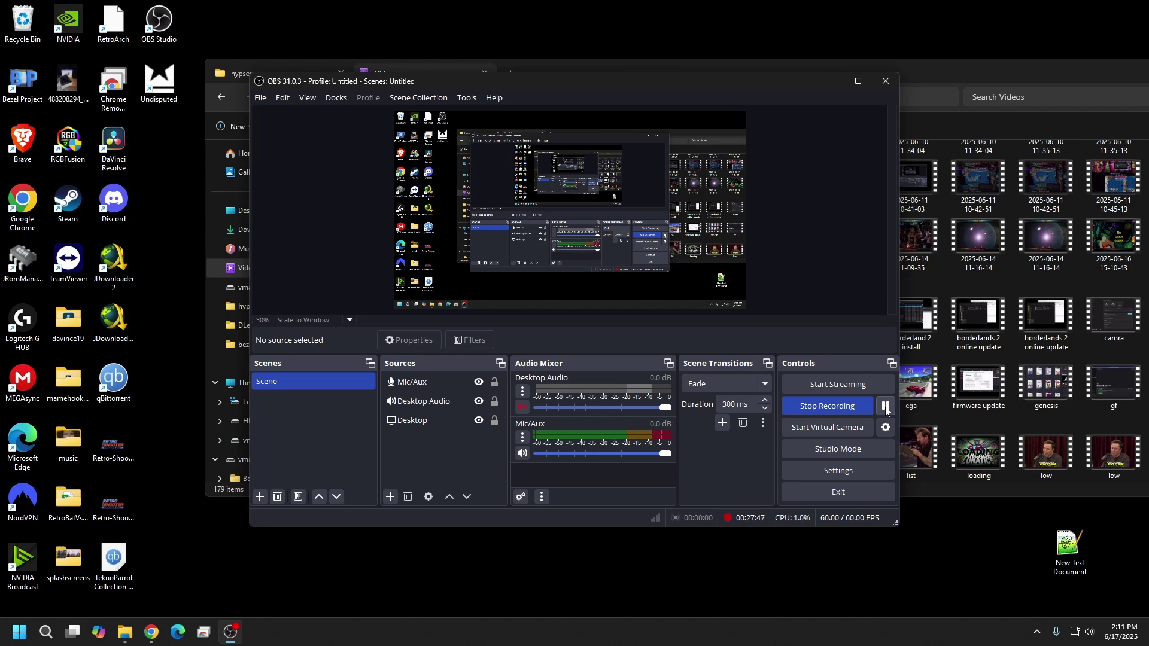
left_click(885, 407)
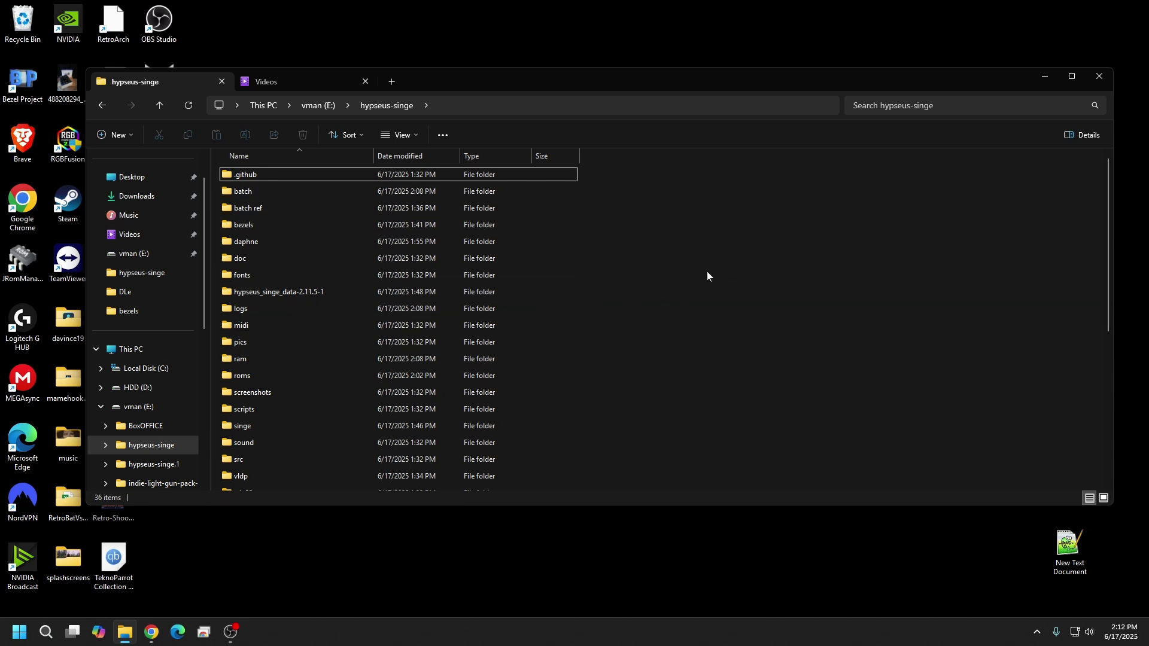
- Open the DLe text file from hypseus-singe\daphne\DLe, review its video path and frame entry, and return to the folder
double_click(246, 242)
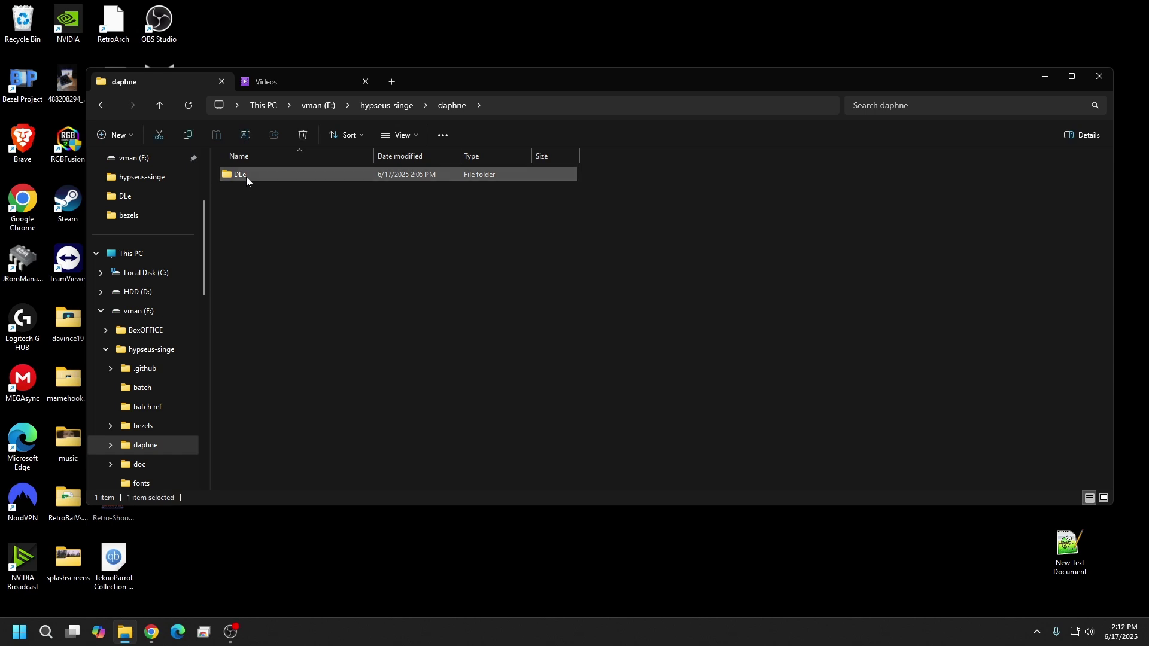
double_click(246, 174)
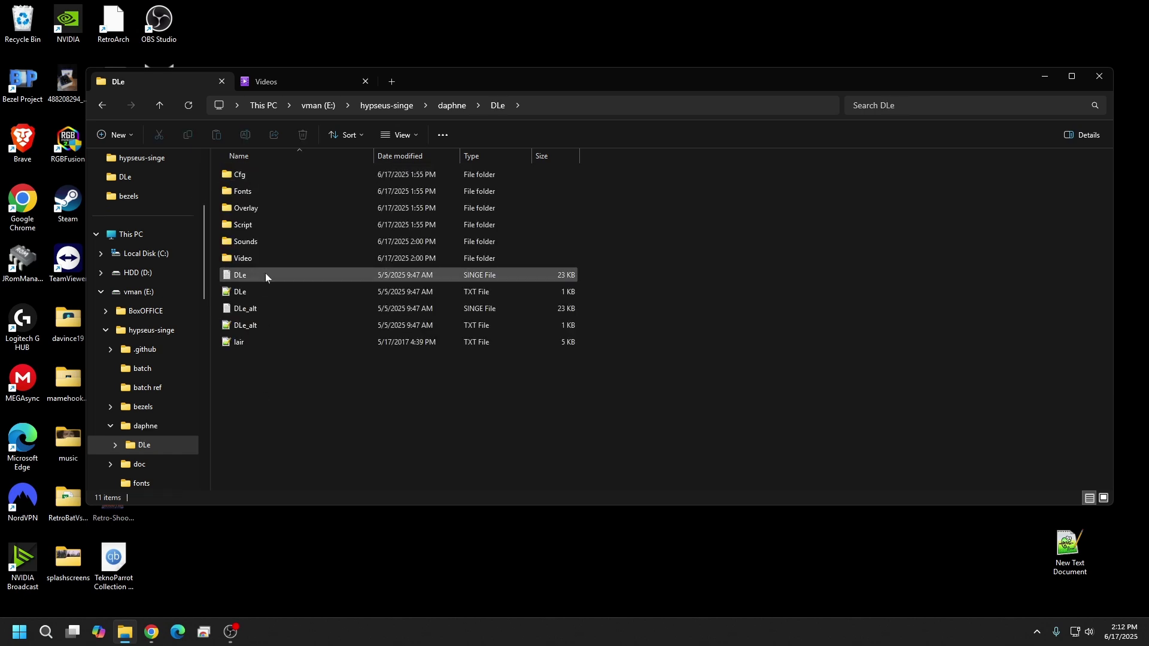
double_click(258, 292)
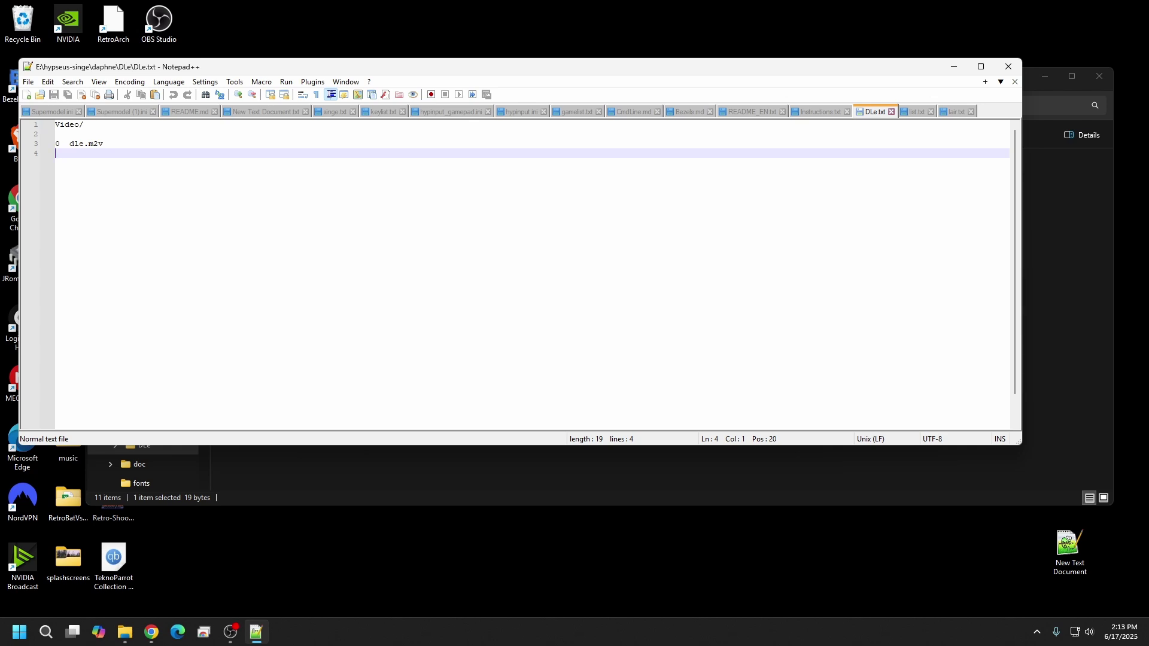
key("alt+Tab")
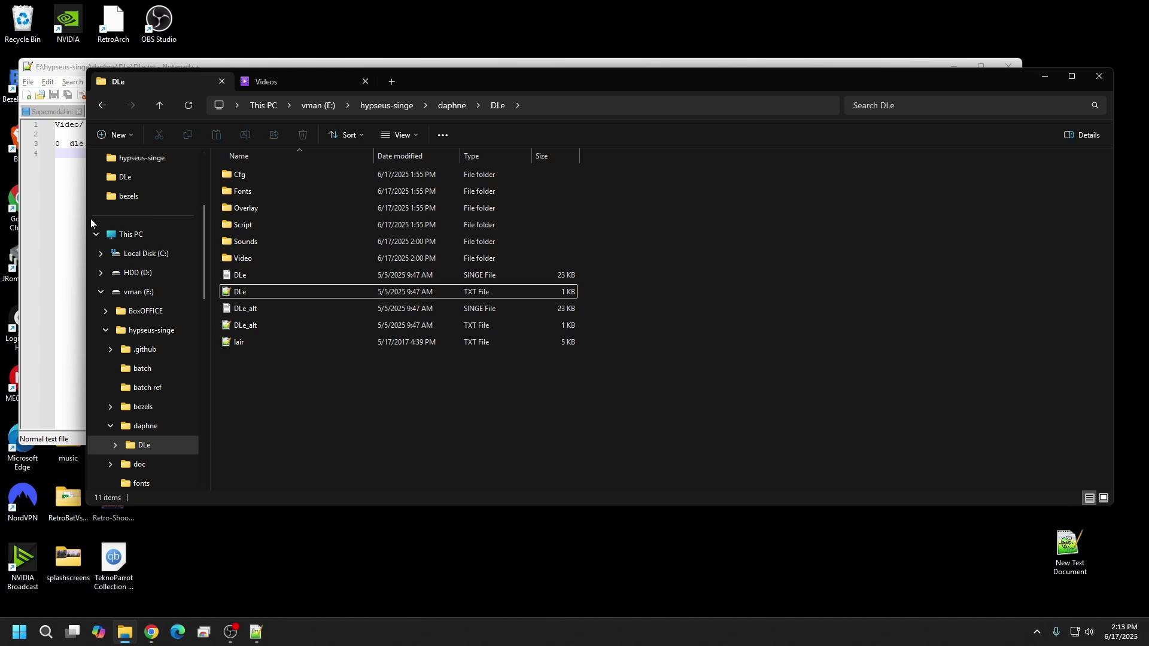
- Copy all frame entries in lair.txt from the 150 dl-slates.m2v line to the end, and close Notepad++
double_click(249, 345)
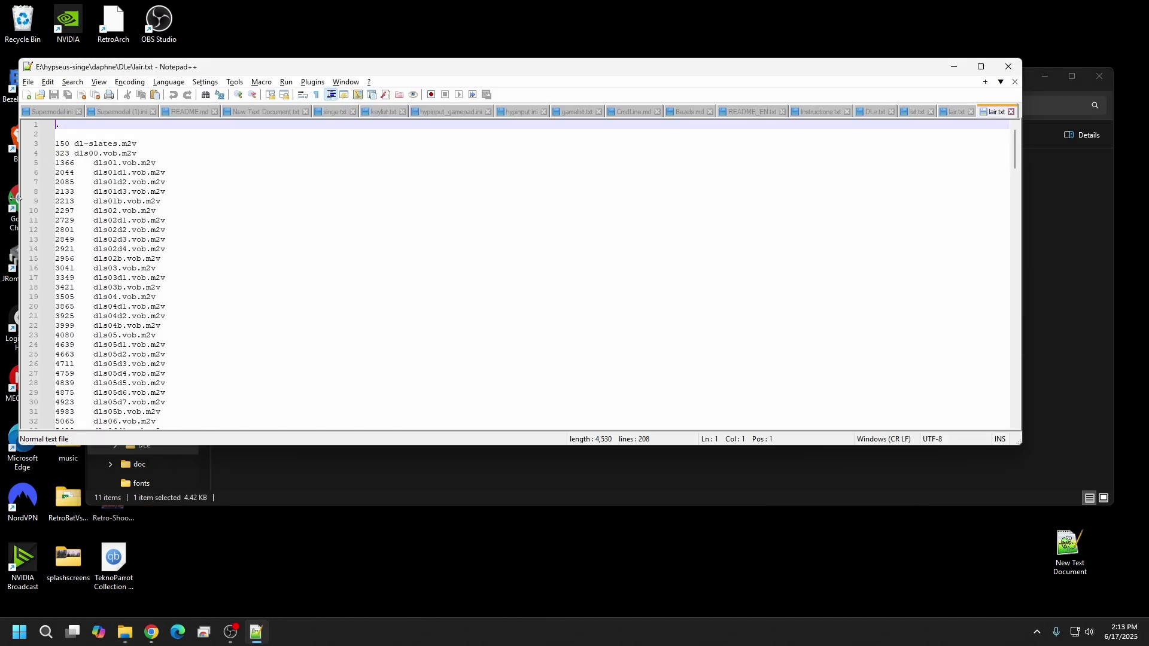
left_click_drag(55, 145, 316, 583)
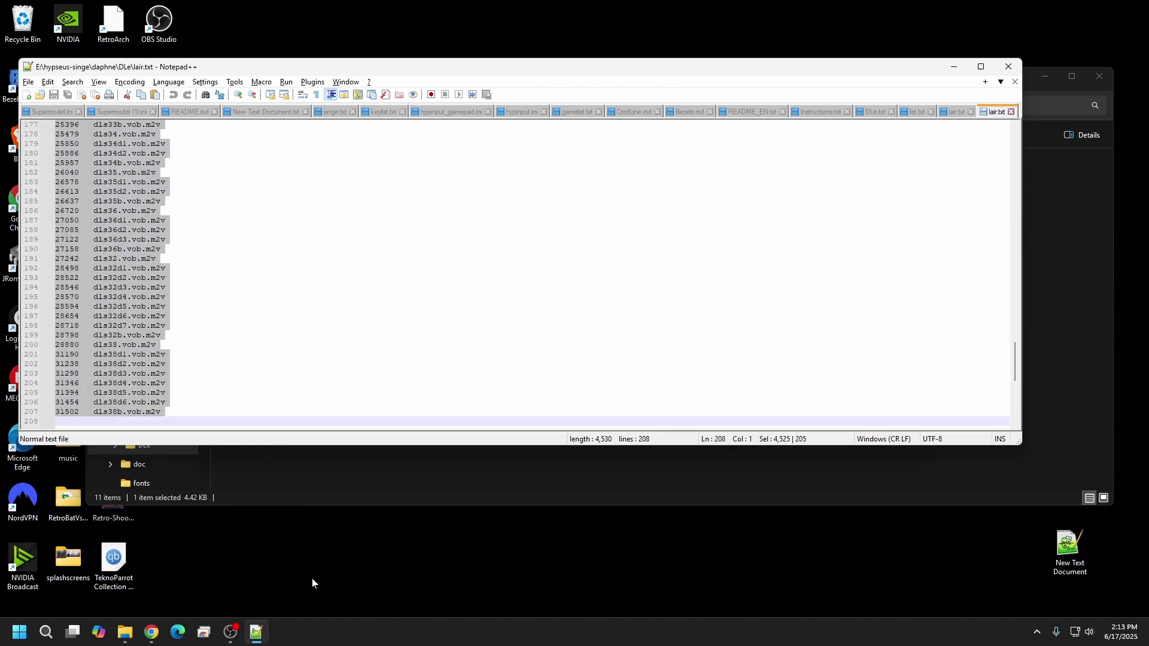
right_click(131, 282)
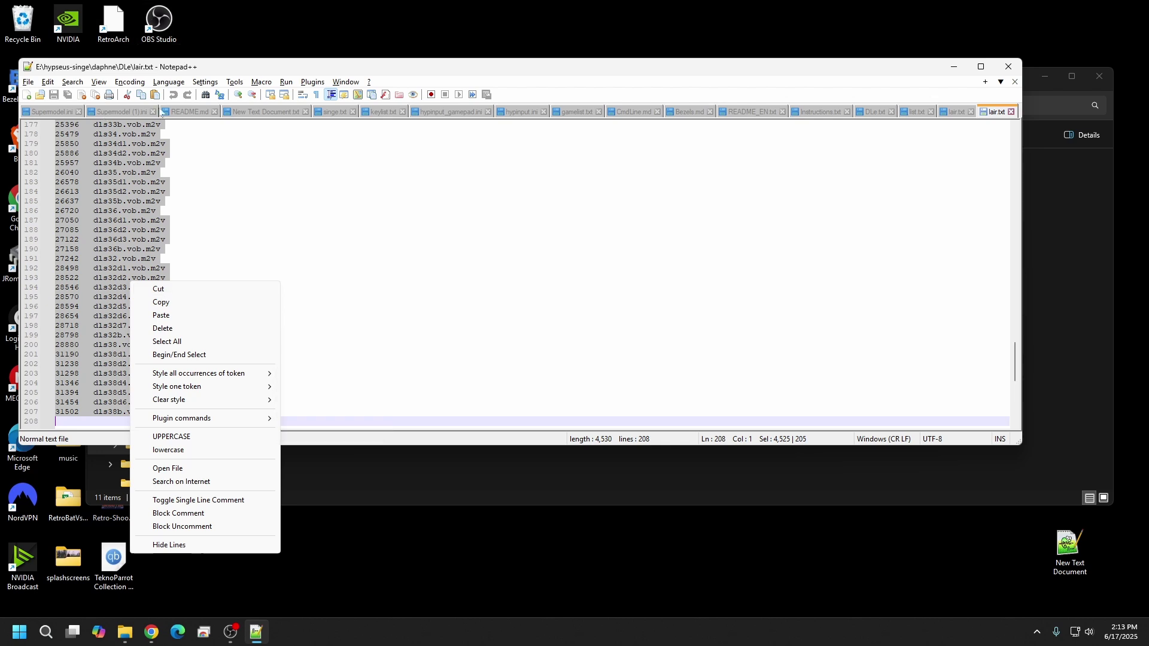
left_click(163, 305)
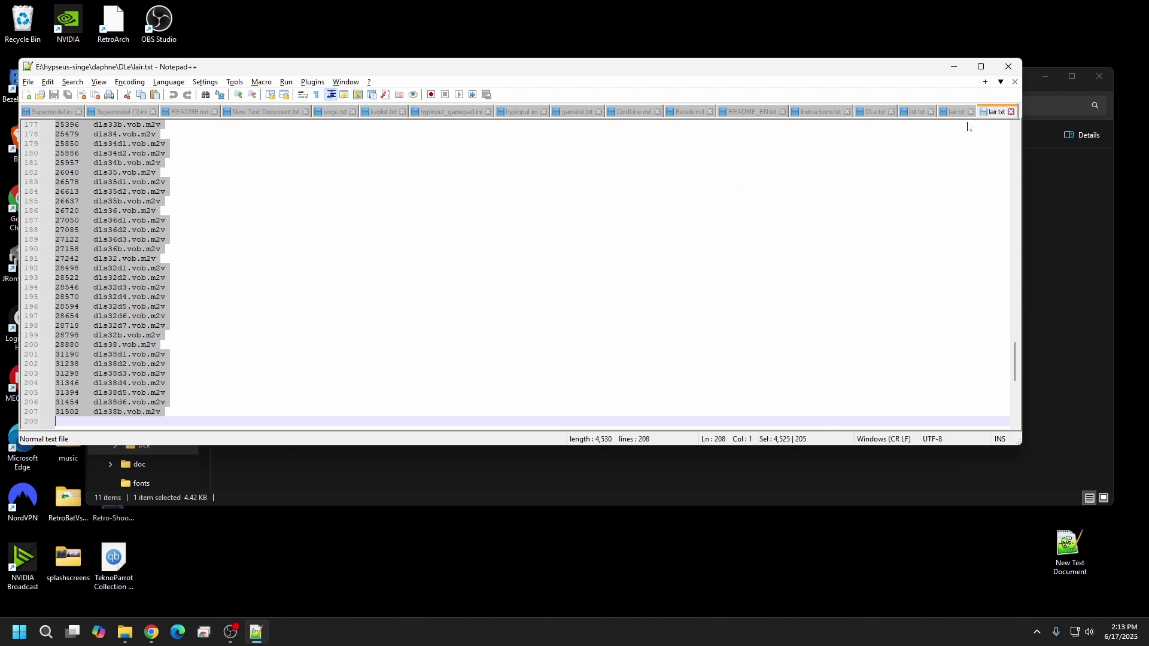
left_click(1014, 67)
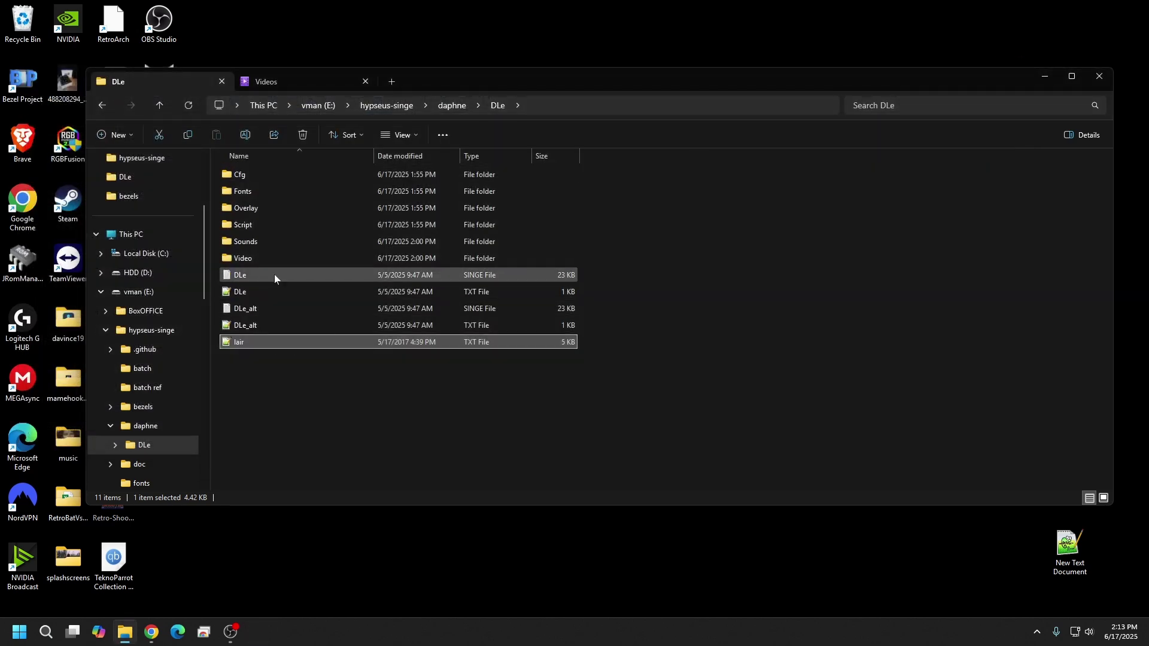
- Replace the 0 dle.m2v line in DLe.txt with the copied frame entries, keeping the Video/ path line, and save the file
left_click(271, 291)
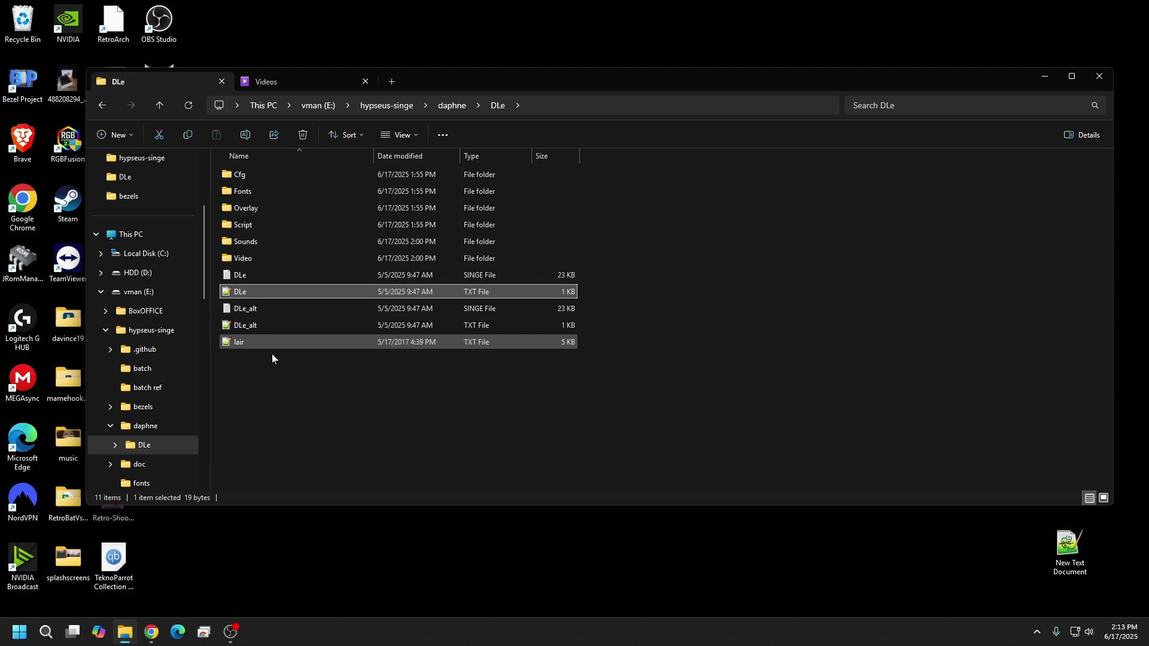
double_click(271, 291)
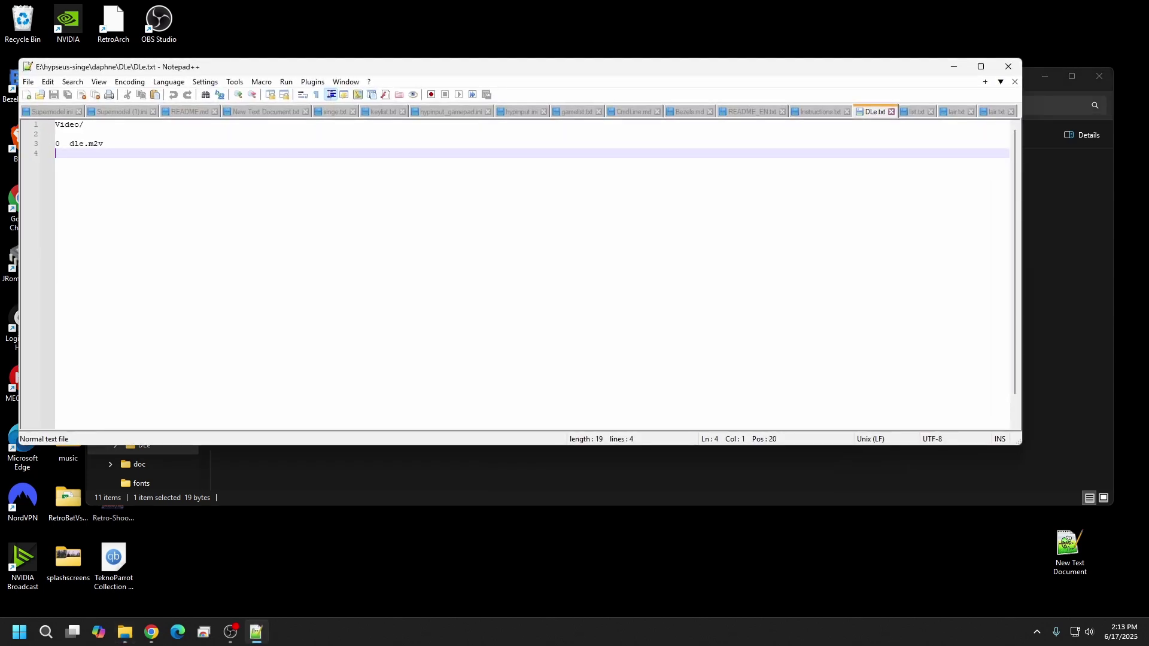
left_click(55, 134)
key("Down")
key("End")
key("shift+Home")
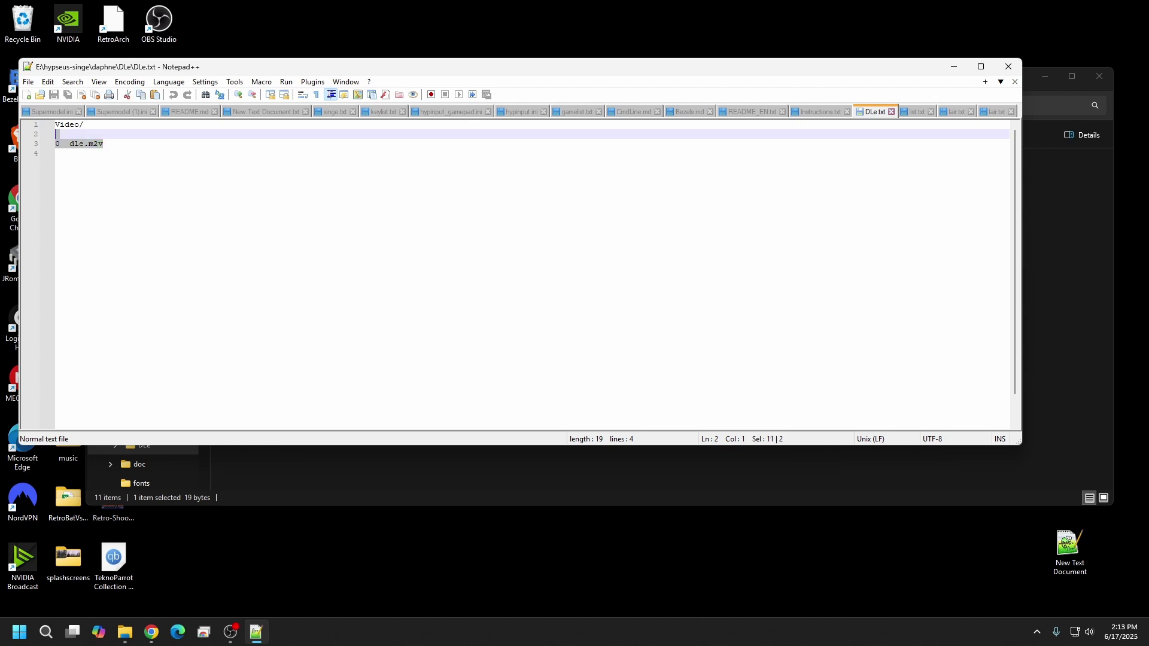
right_click(66, 150)
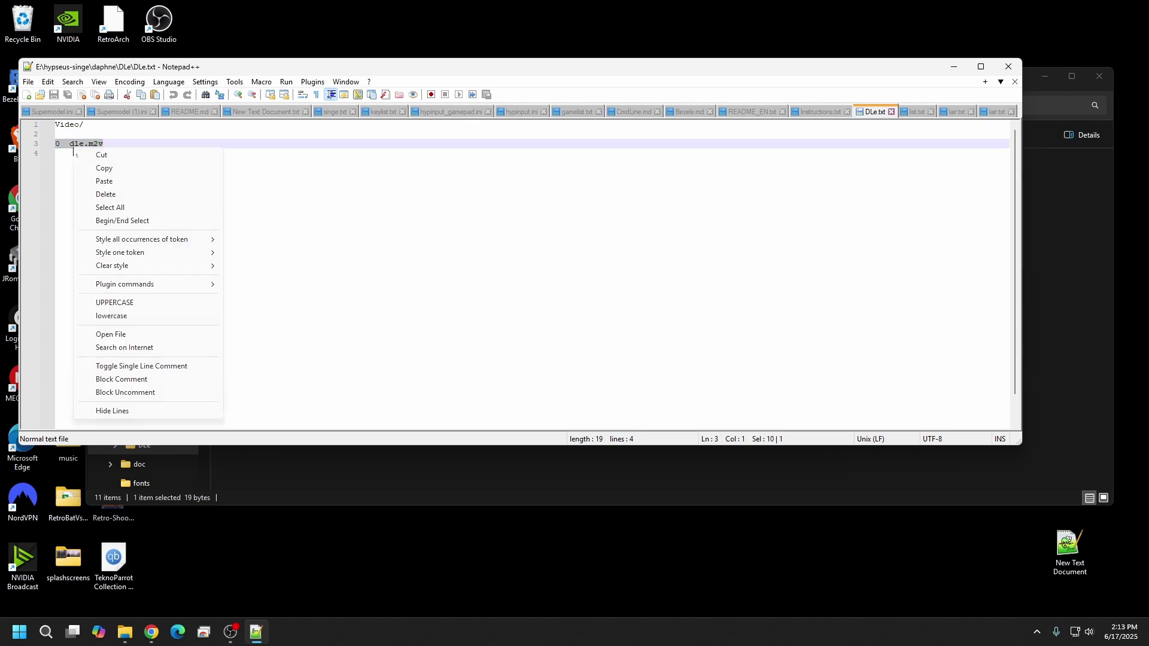
left_click(107, 182)
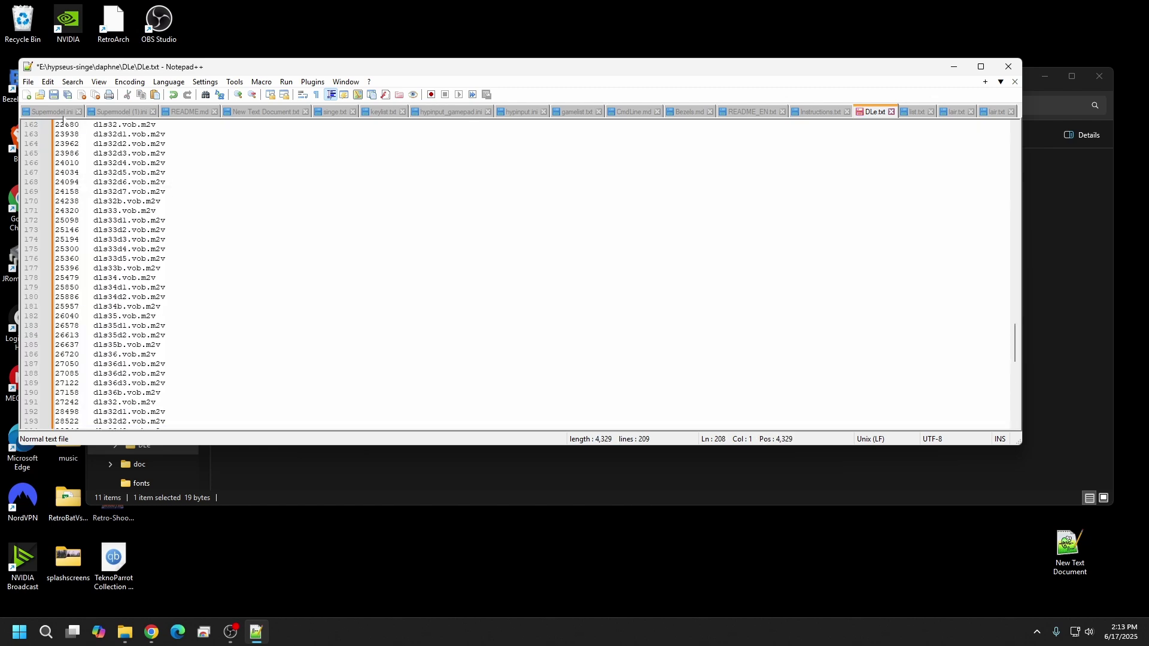
key("ctrl+s")
key("alt+c")
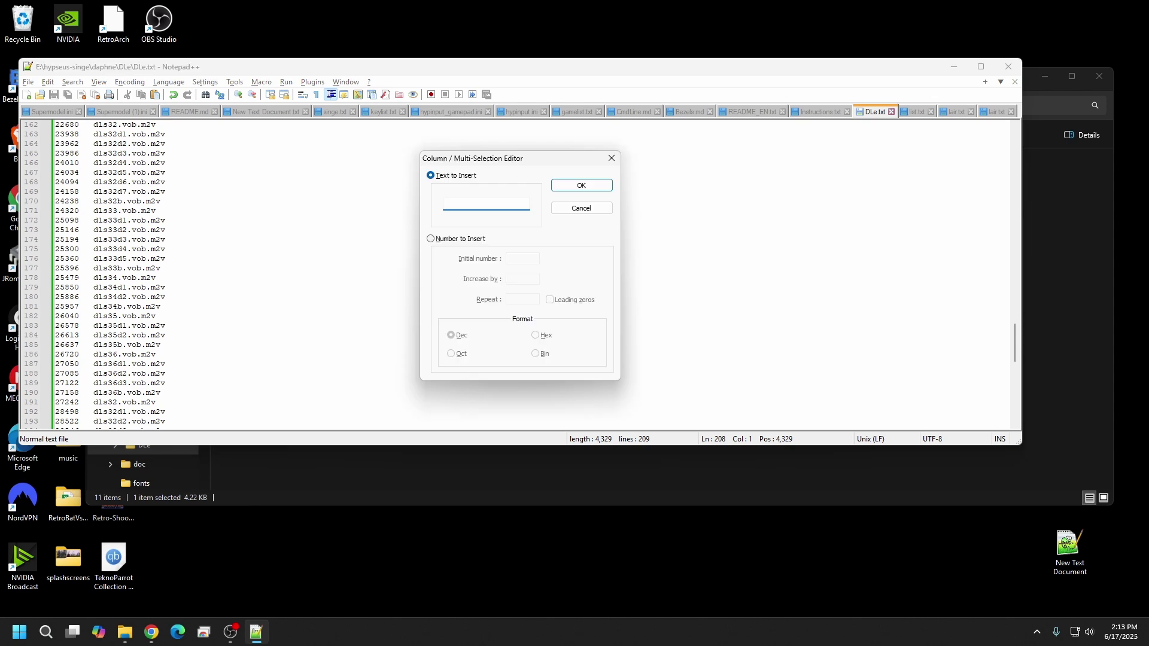
left_click(987, 297)
left_click_drag(1012, 349, 1008, 154)
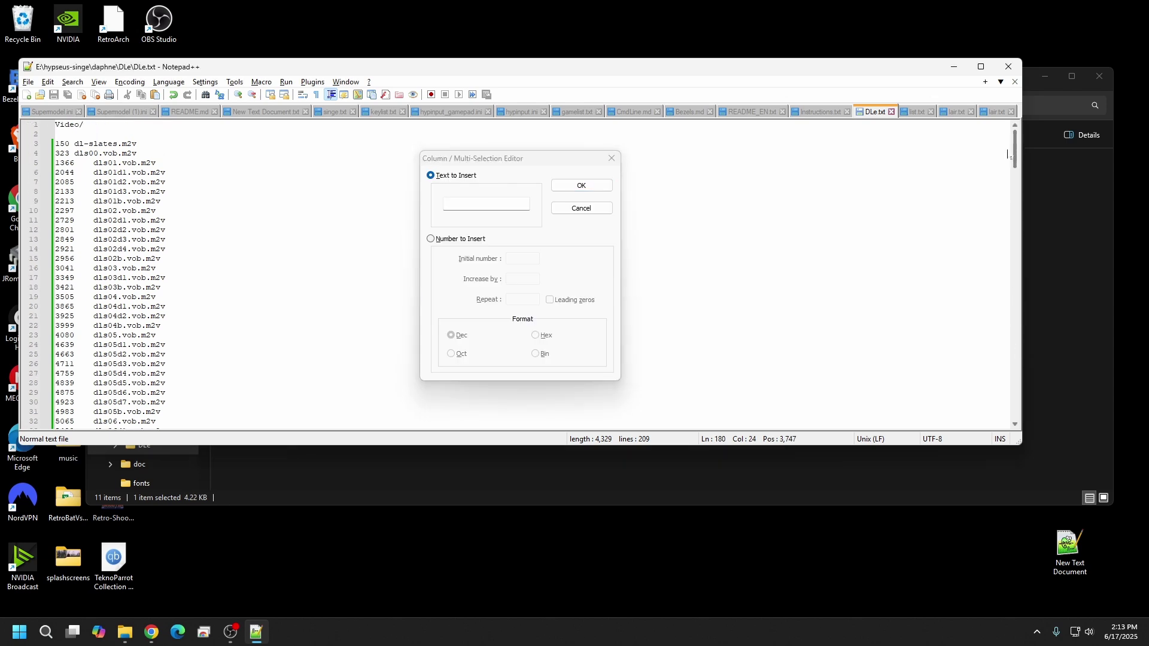
left_click(611, 158)
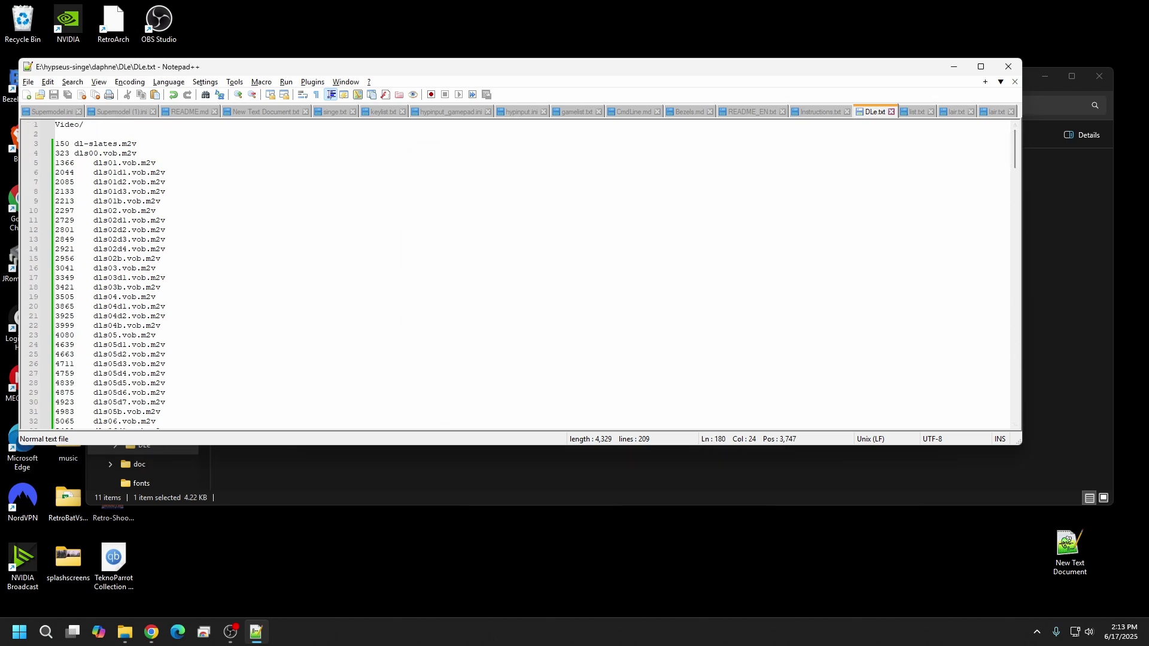
- Minimize Notepad++, launch the game with the DLe21 batch file in hypseus-singe\batch, and toggle the system audio mute
left_click(953, 67)
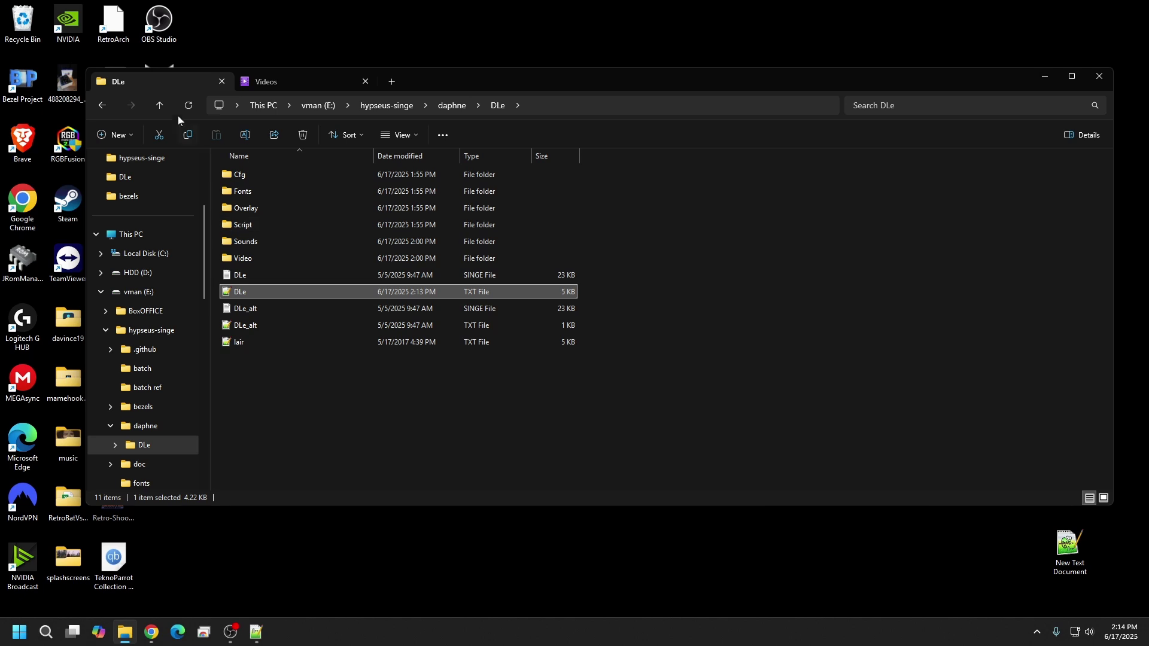
left_click(404, 108)
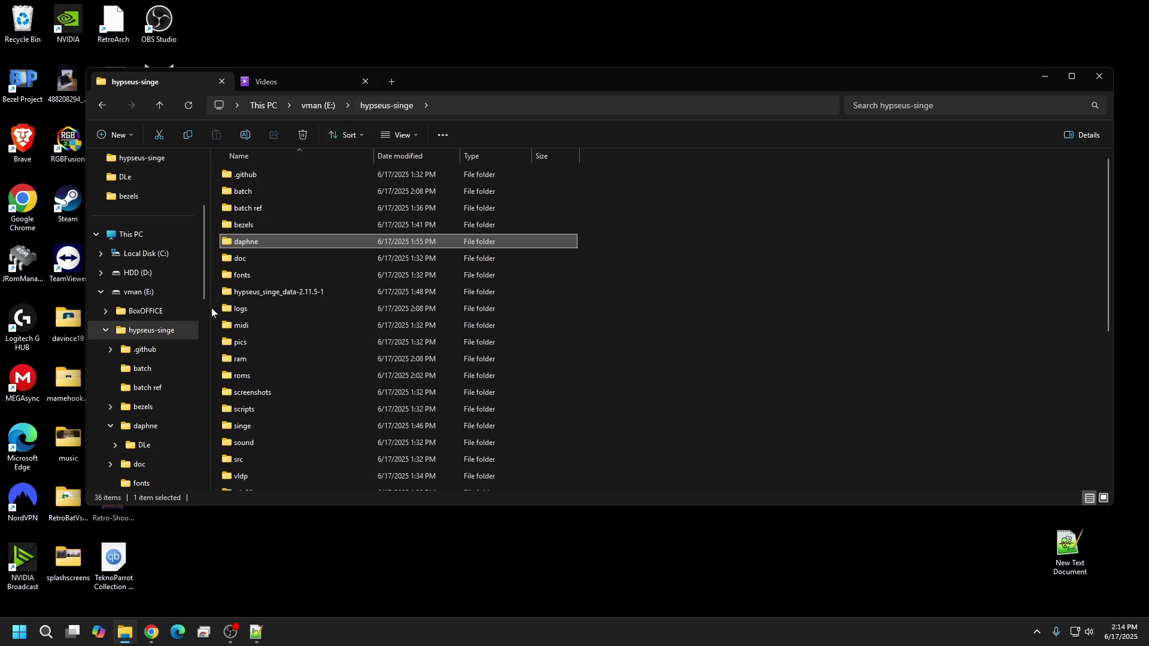
double_click(255, 194)
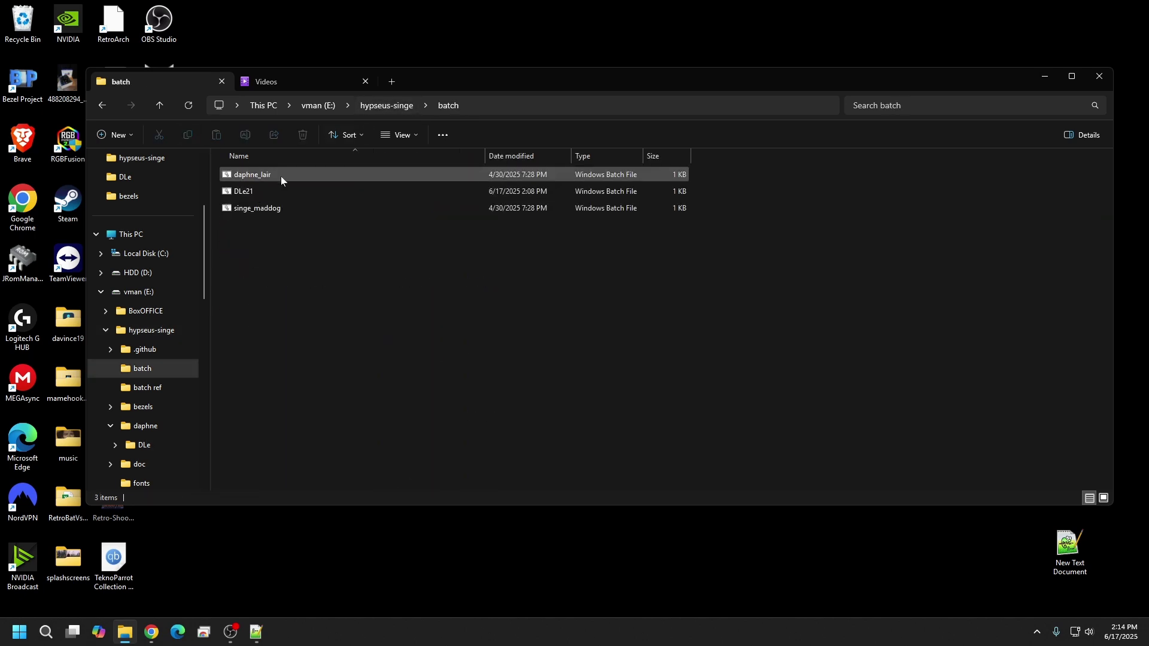
left_click(278, 193)
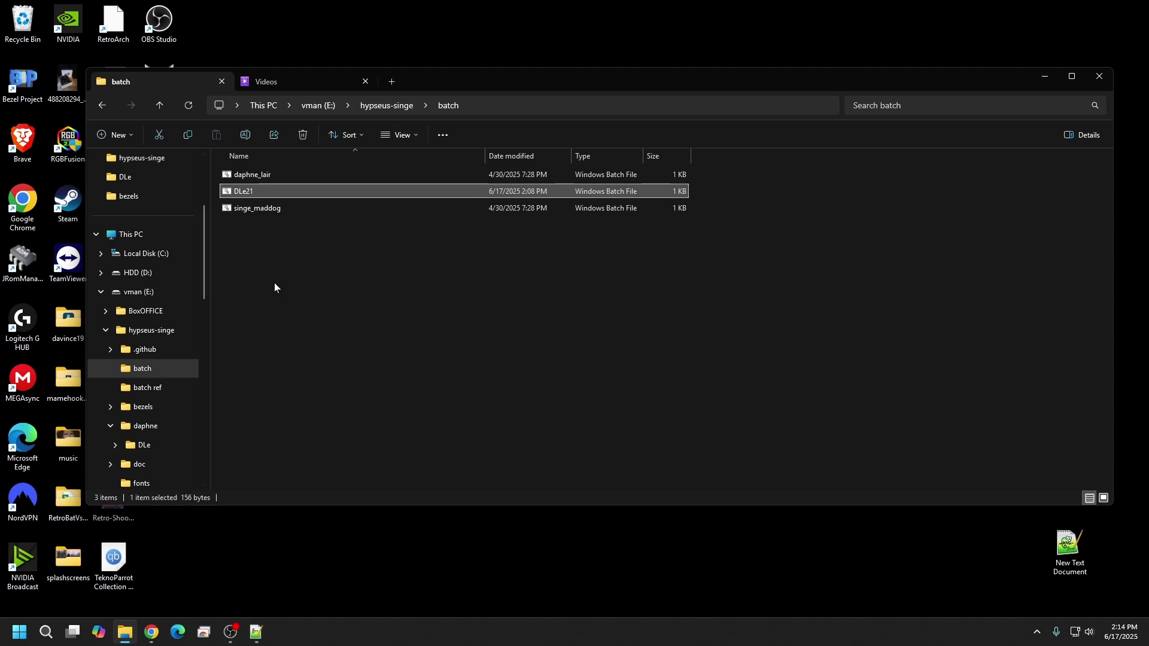
double_click(278, 195)
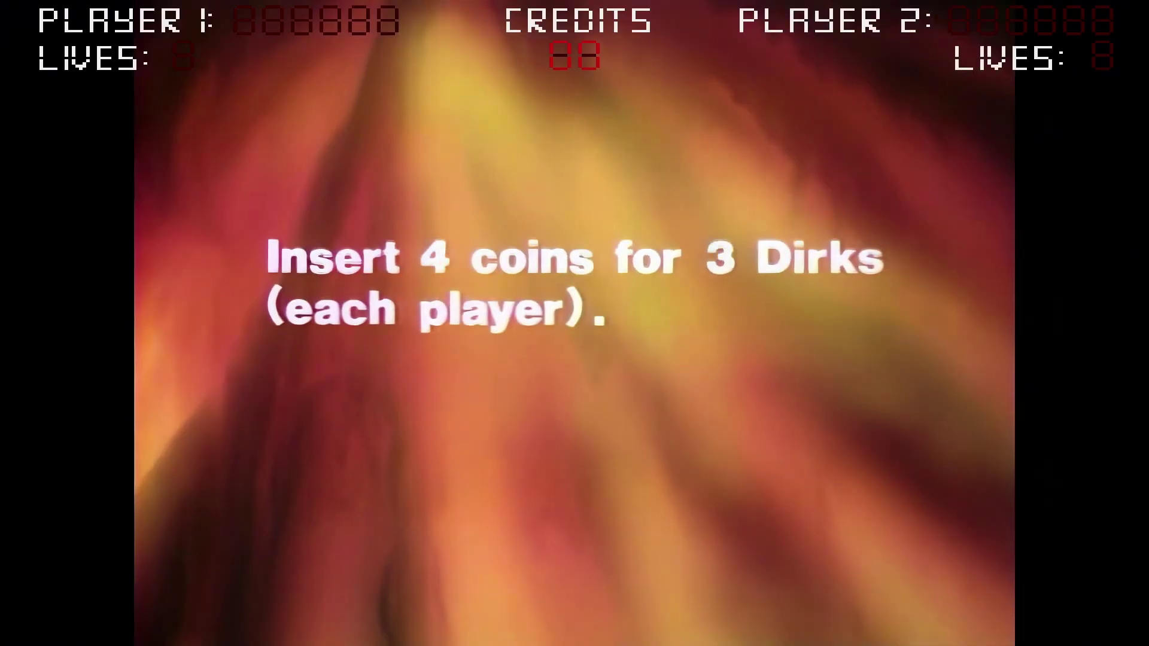
key("XF86AudioMute")
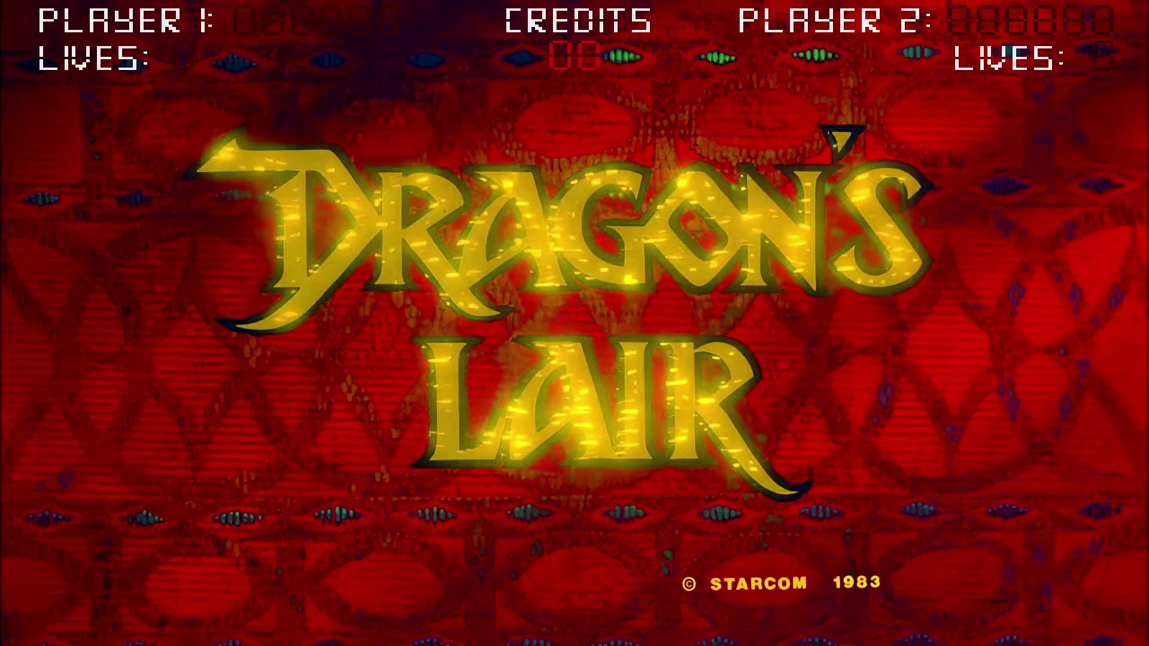
- Mute the system audio, test a one-player game of Dragon's Lair, and quit back to the batch folder
key("XF86AudioLowerVolume")
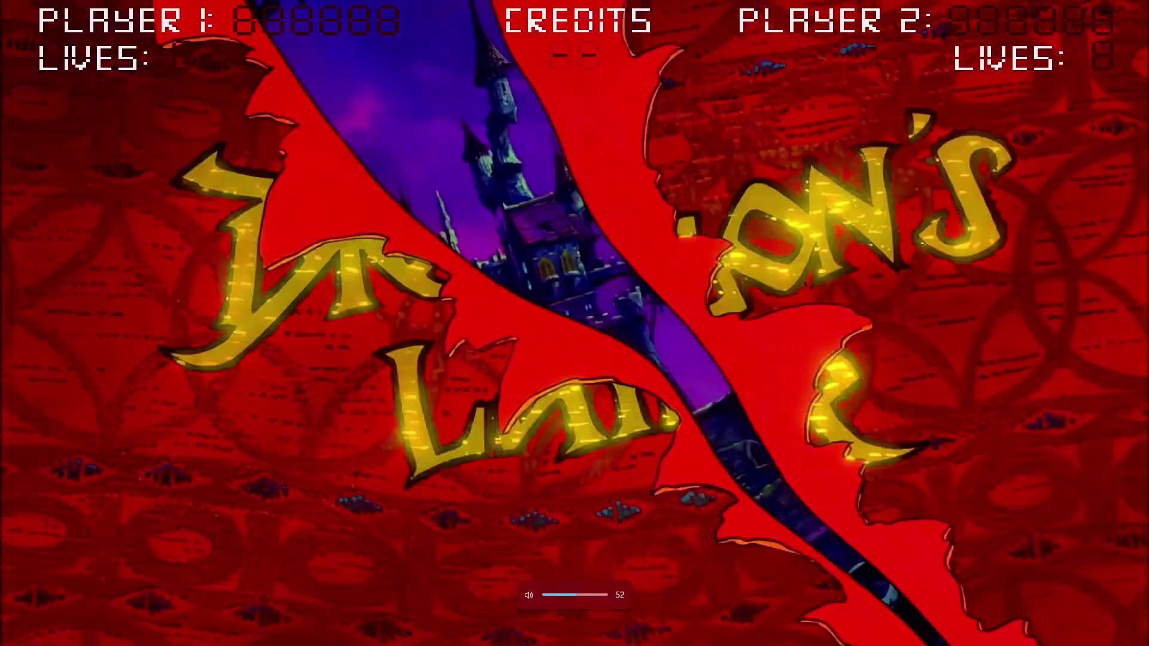
key("XF86AudioMute")
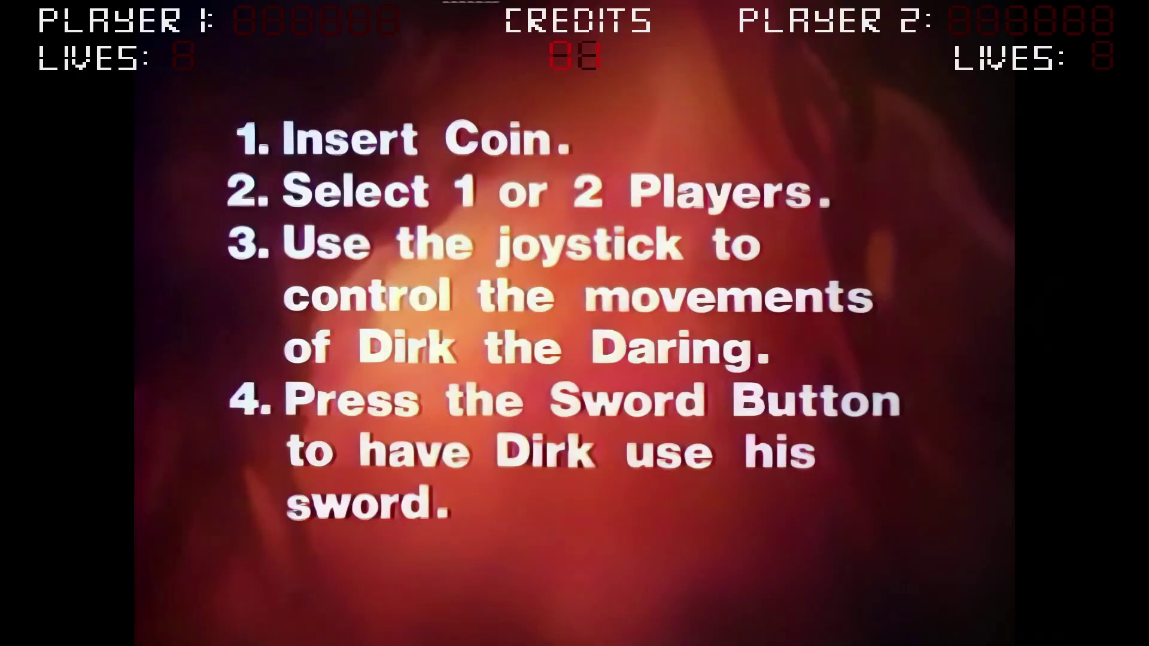
key("1")
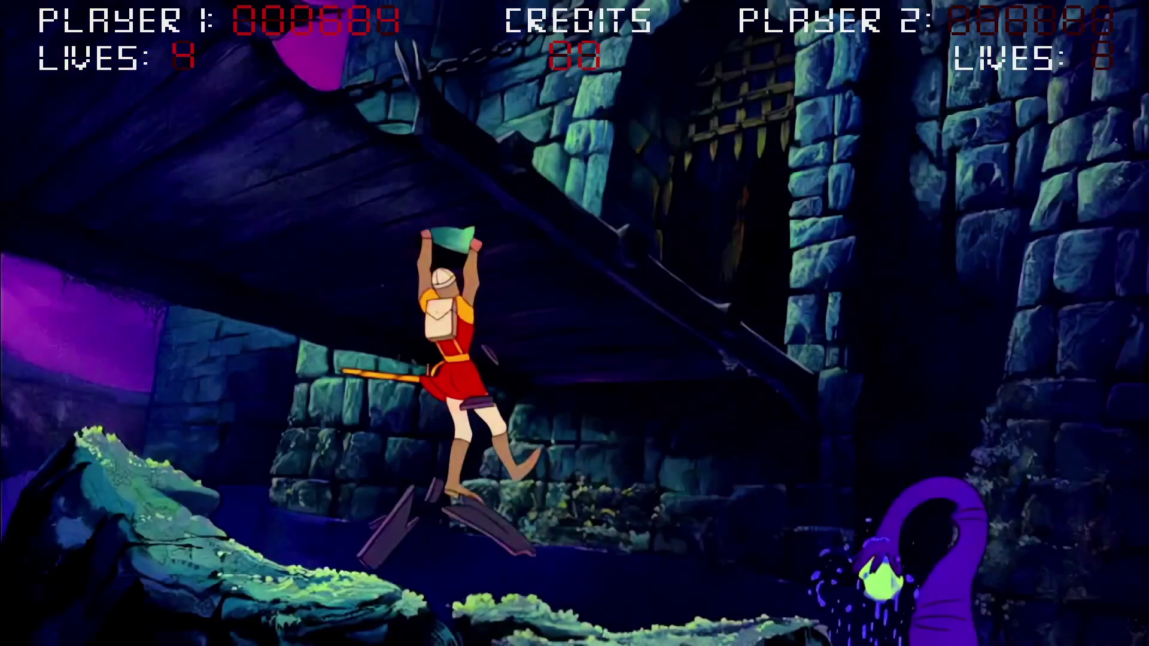
key("space")
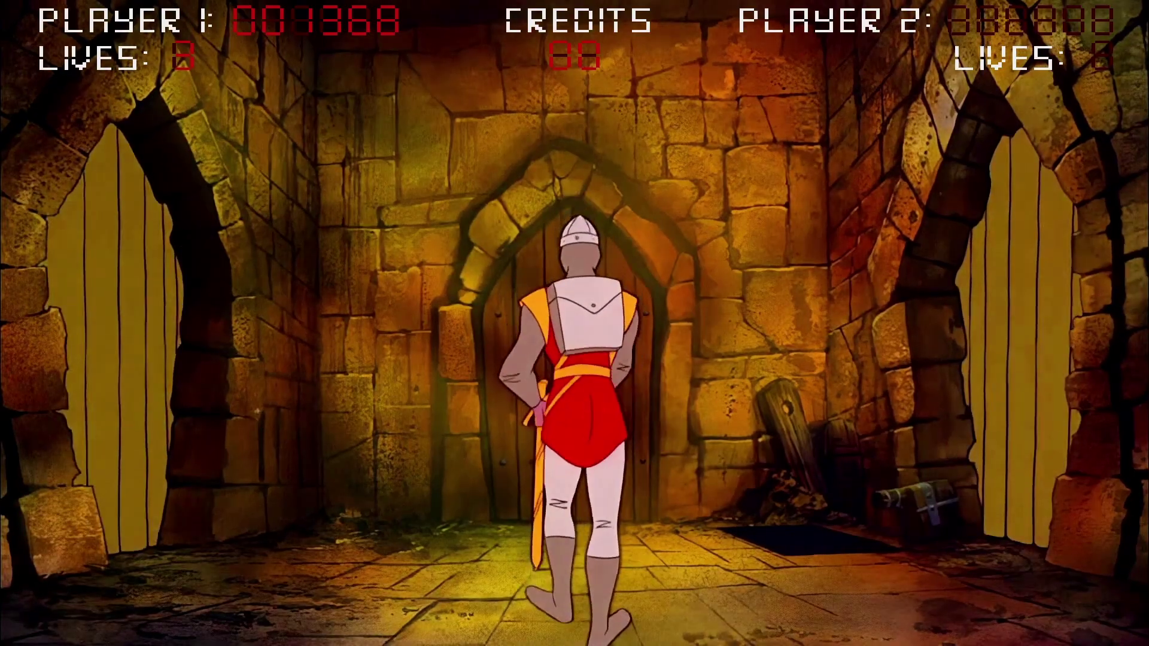
key("Escape")
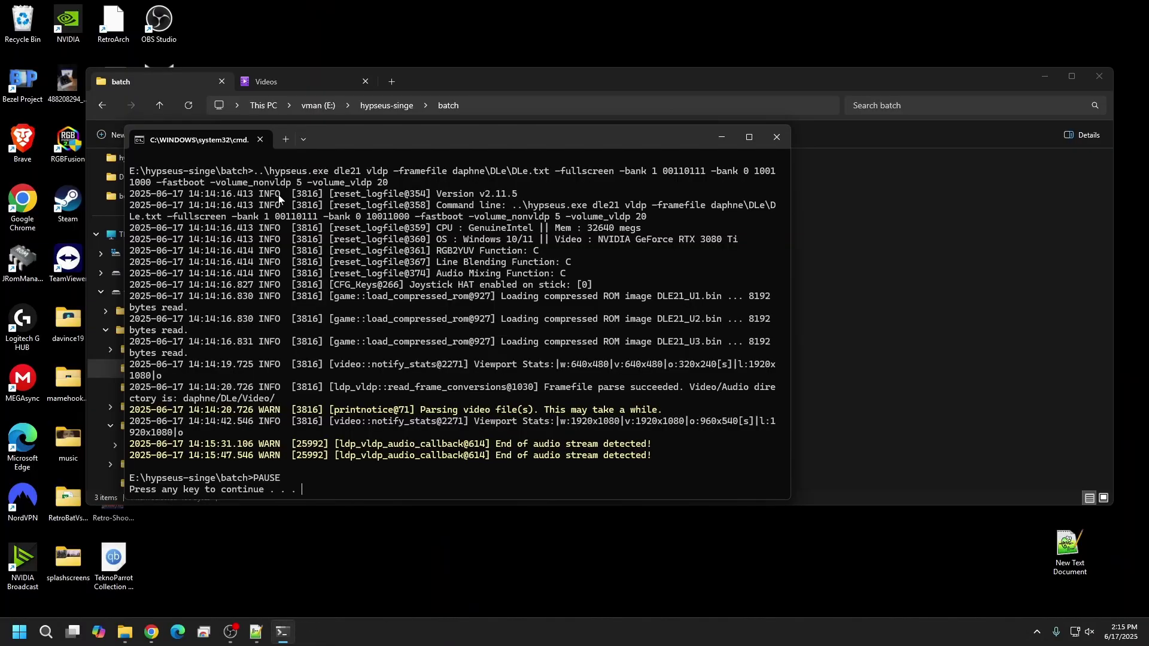
key("Return")
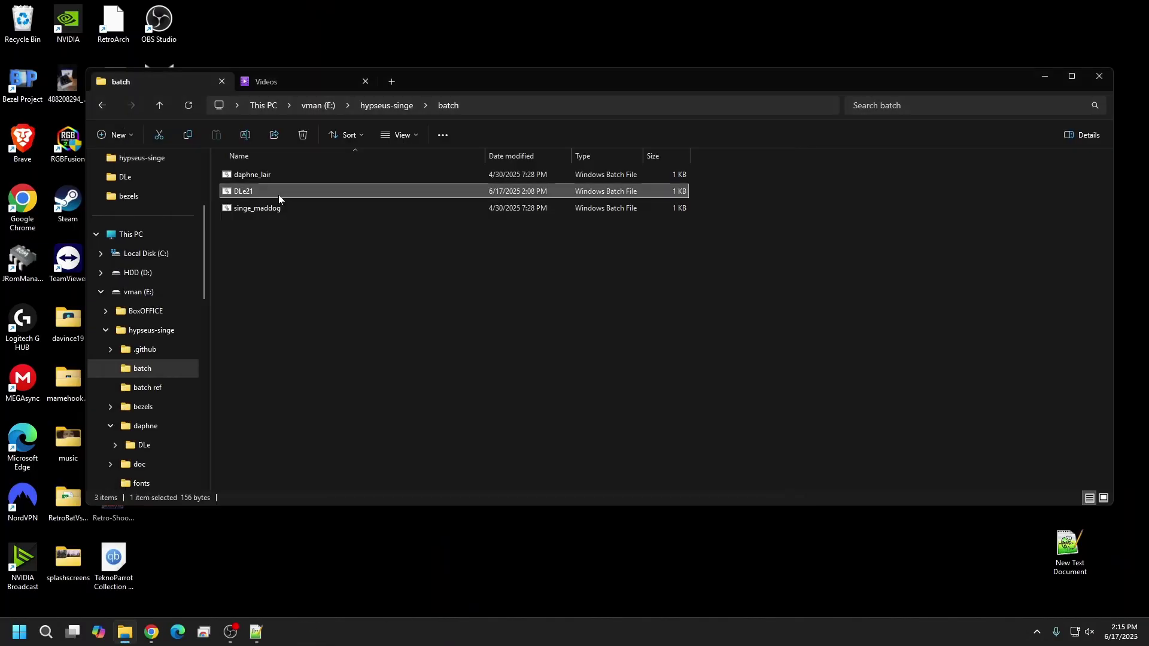
- Remove the PAUSE line from the DLe21 batch file, append -startsilent to its command, save, and test-launch the game
key("alt+v")
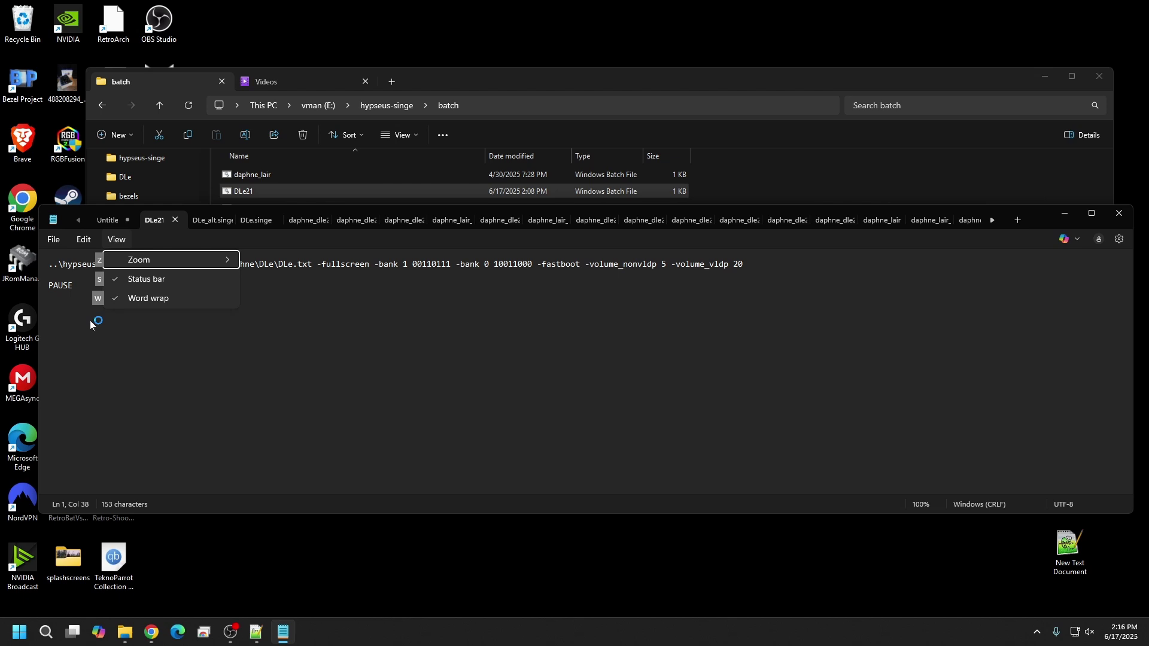
left_click(147, 392)
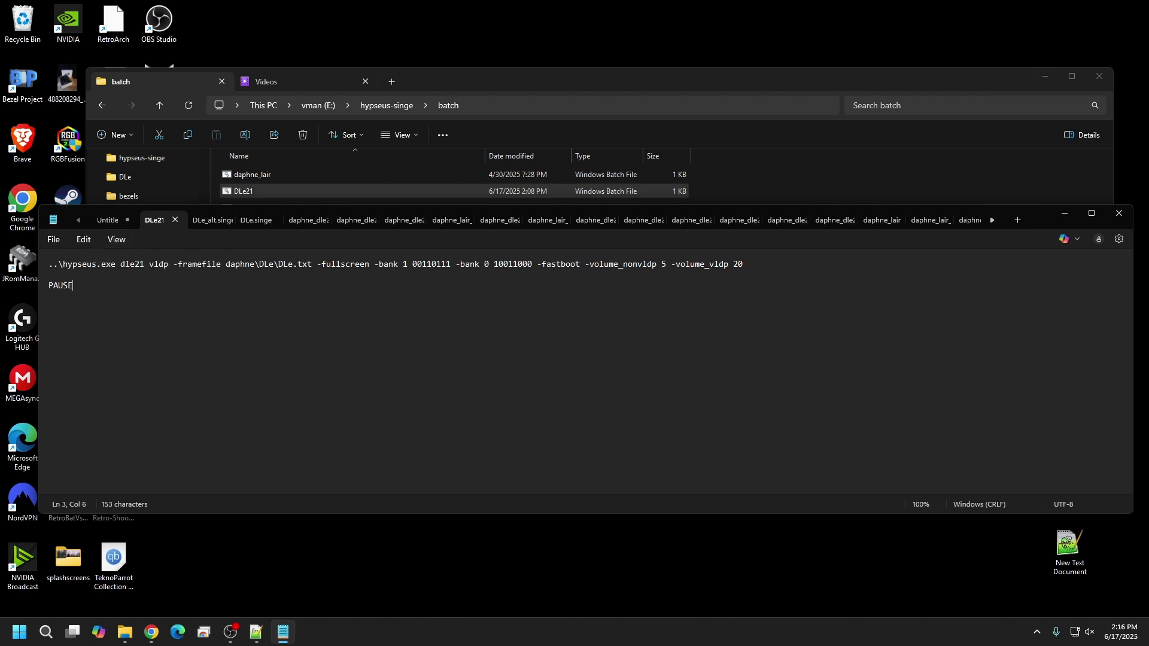
key("BackSpace")
key("BackSpace")
key("BackSpace")
key("Left")
type("-start")
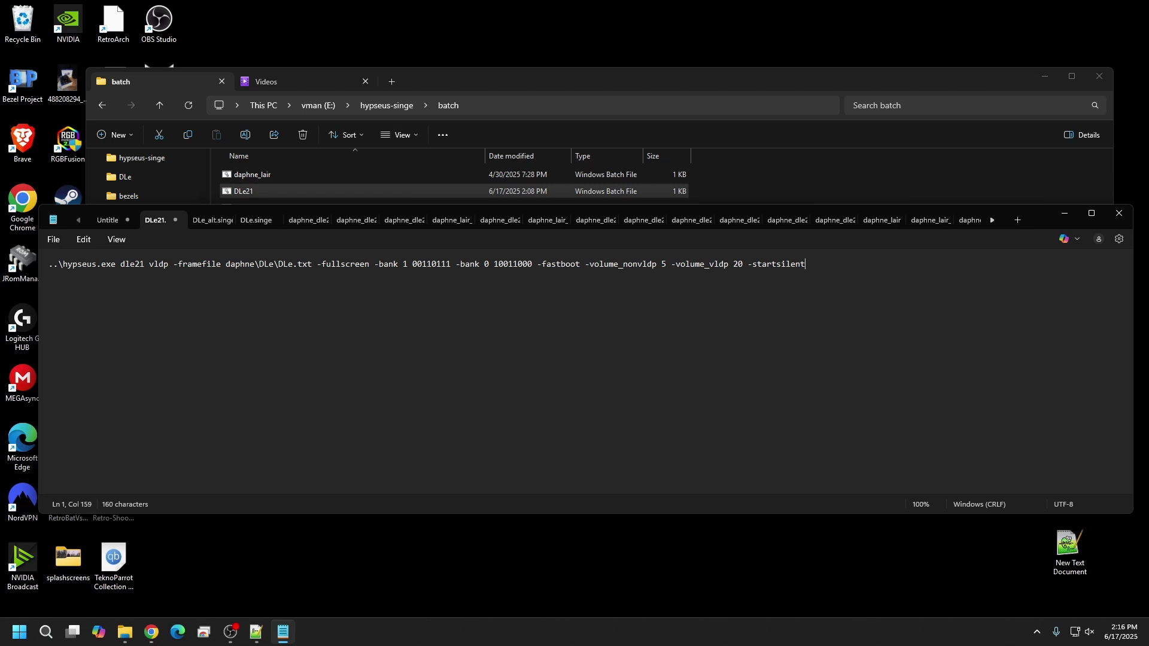
key("alt+v")
key("ctrl+s")
key("alt+Tab")
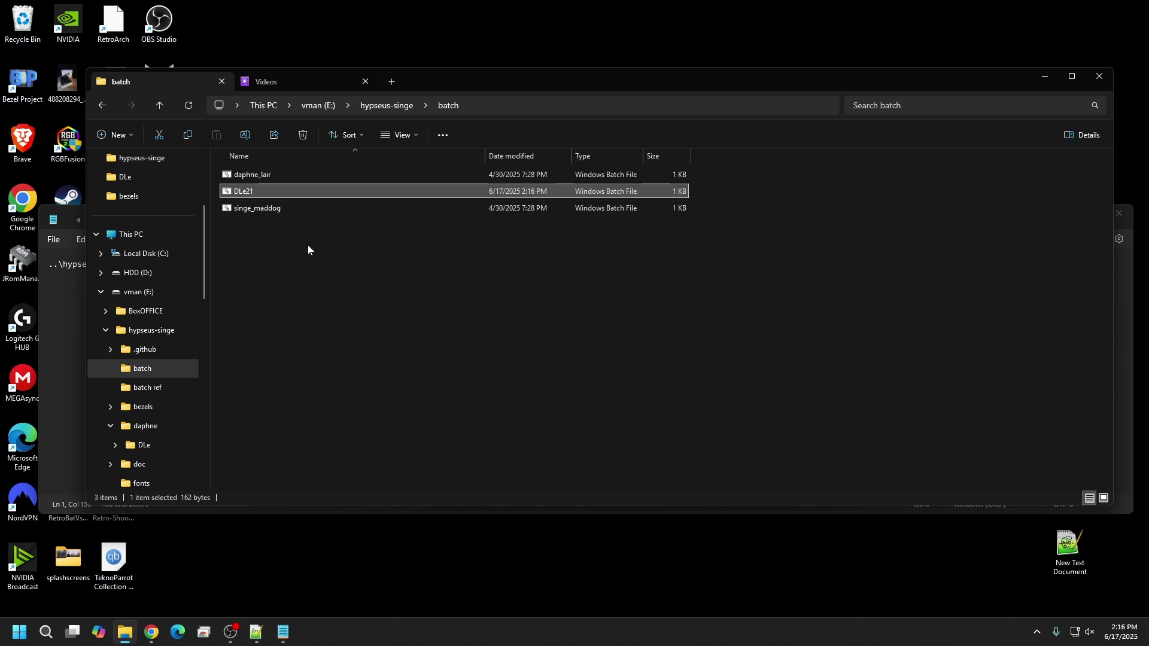
double_click(286, 191)
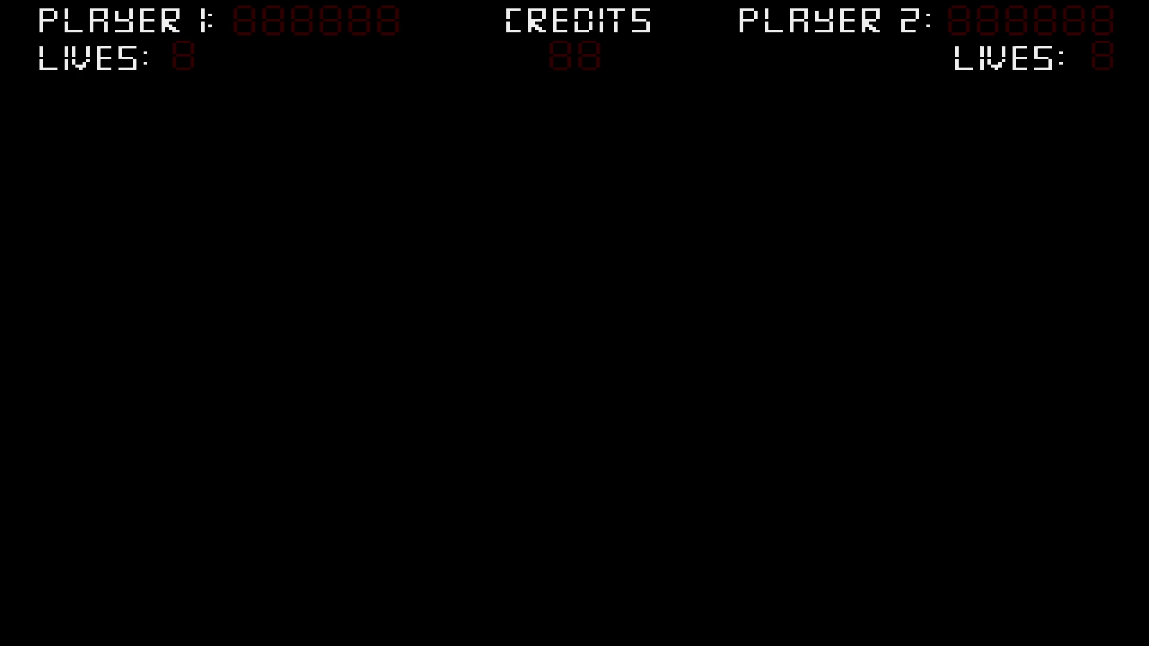
key("Escape")
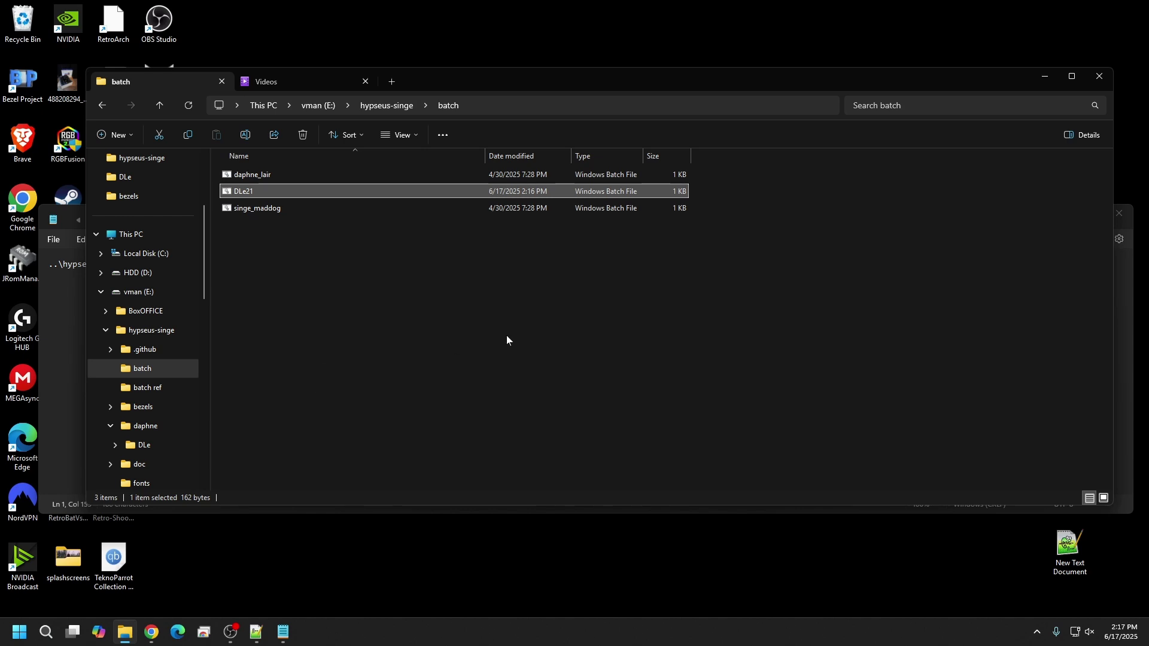
- Duplicate the DLe21 batch file in the batch folder and name the copy DLe21_gamepad
right_click(278, 192)
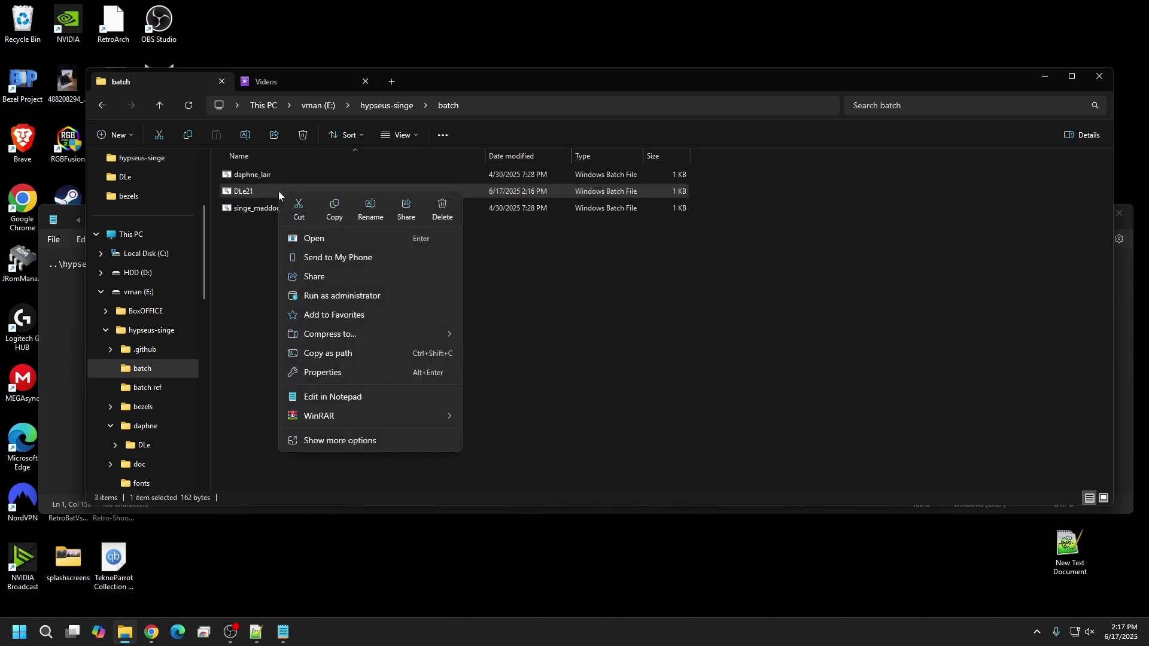
left_click(336, 216)
right_click(335, 289)
left_click(354, 302)
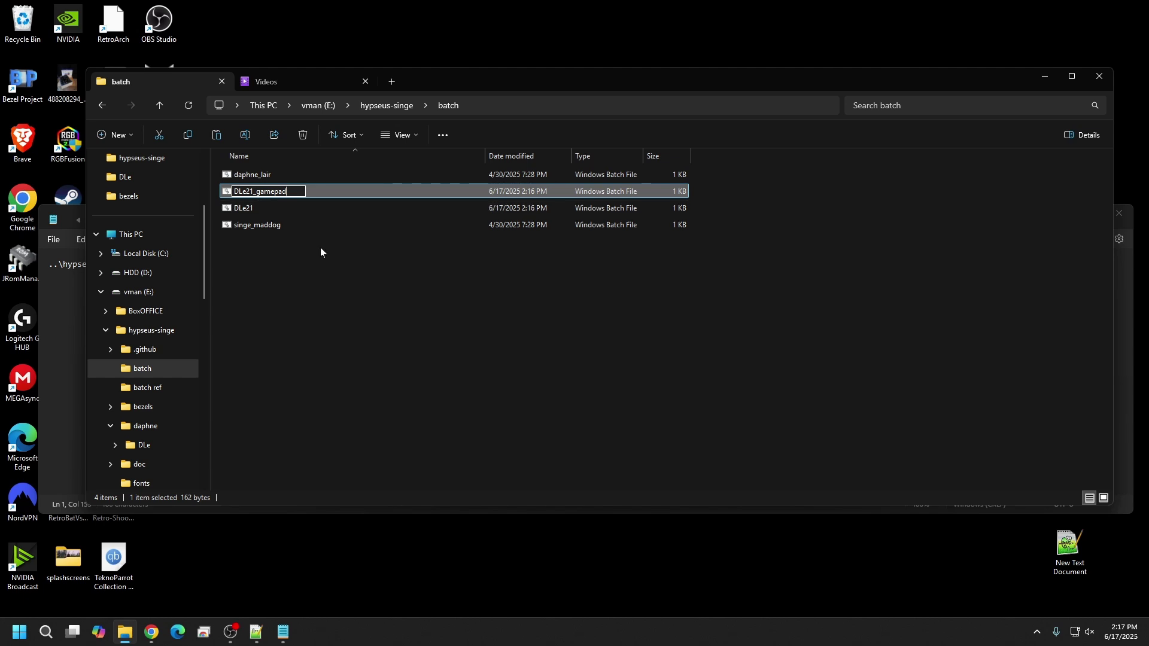
left_click(318, 281)
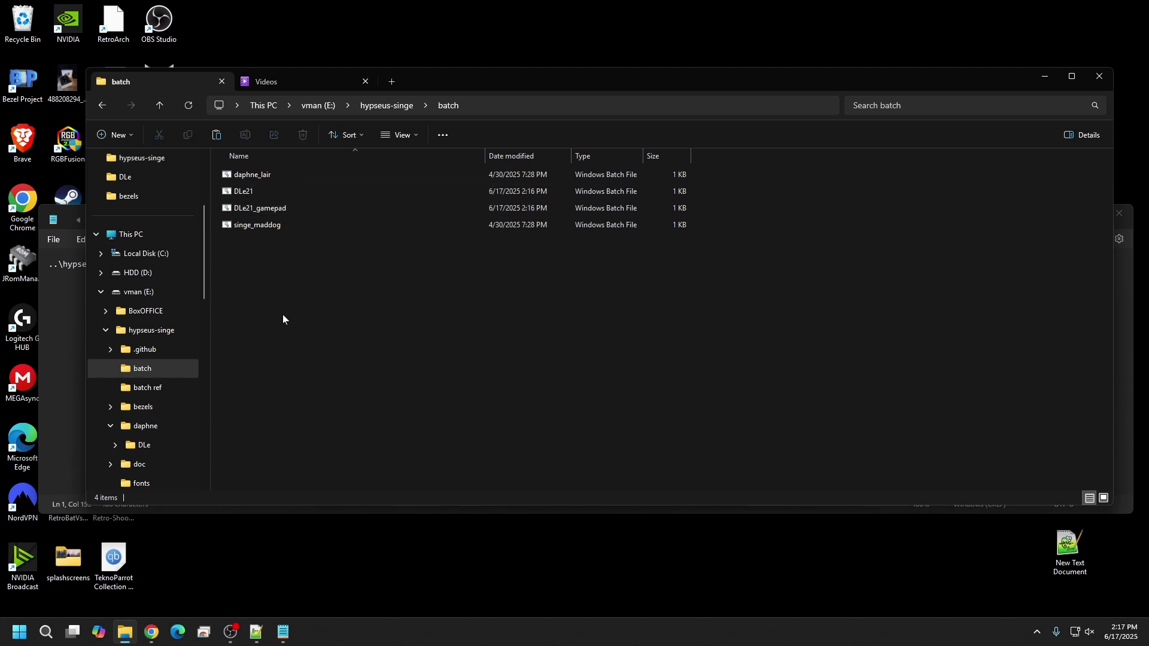
- Add the -gamepad option before -startsilent in the DLe21_gamepad batch file, save it, and close Notepad
left_click(281, 208)
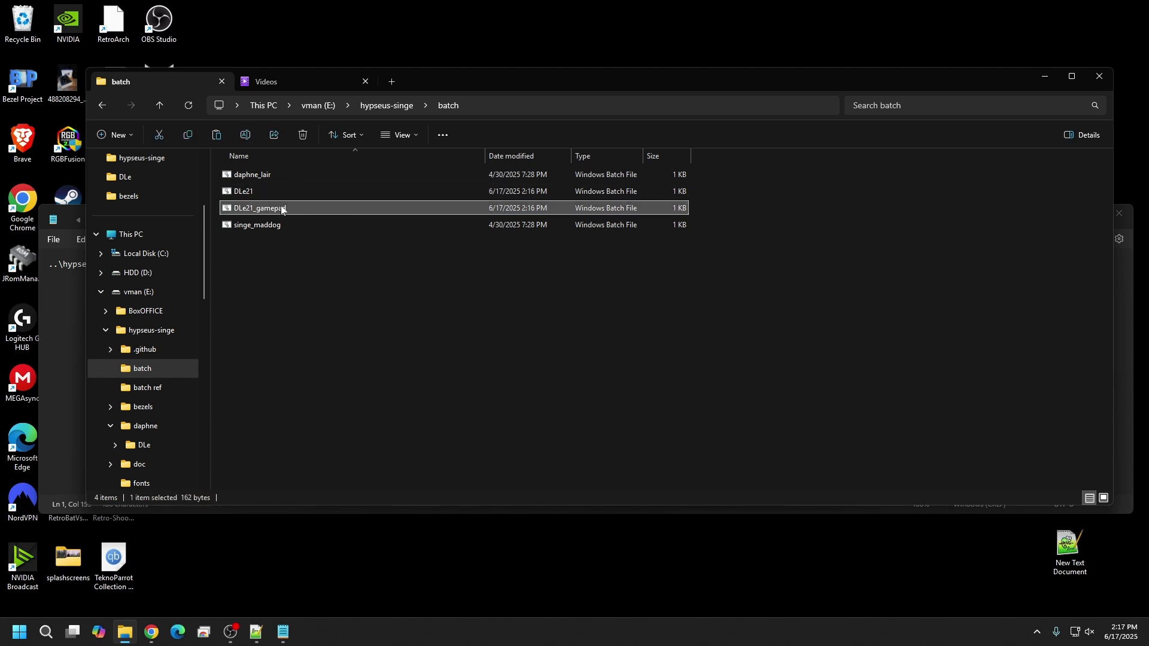
double_click(281, 208)
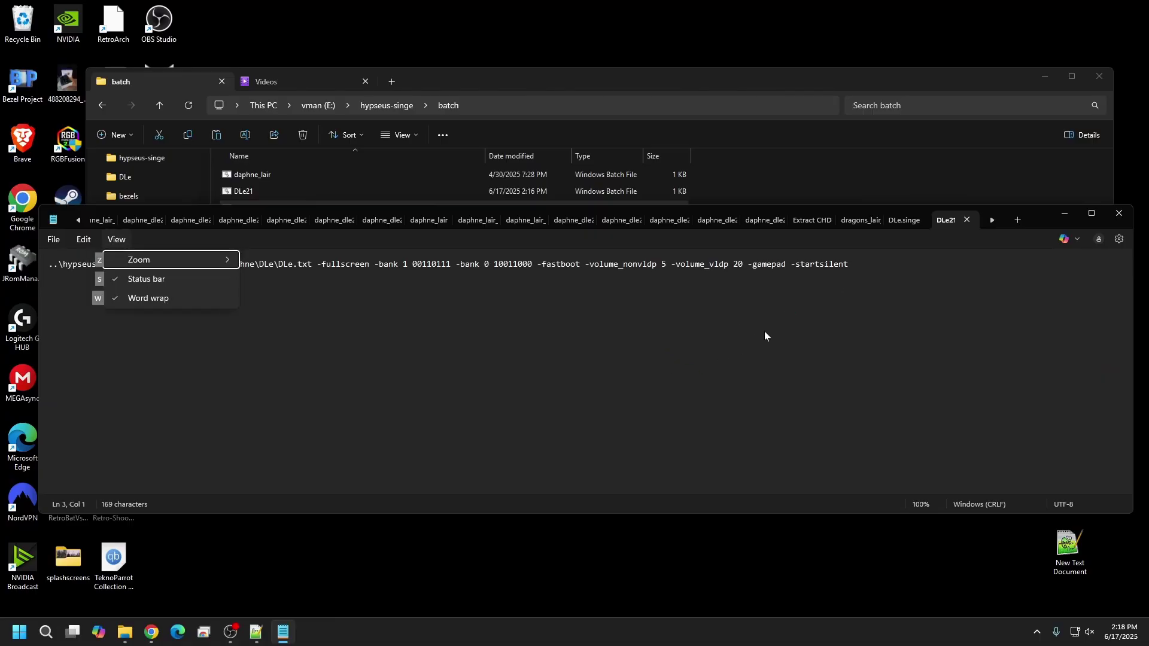
key("Escape")
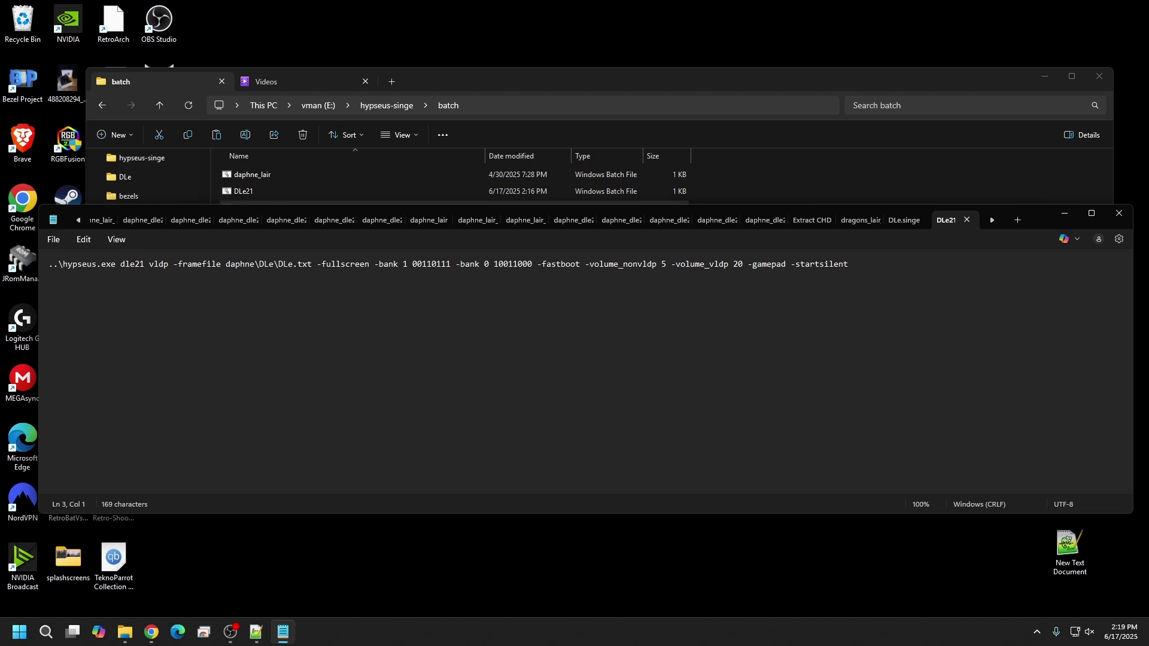
left_click(57, 240)
left_click(70, 339)
left_click(1119, 214)
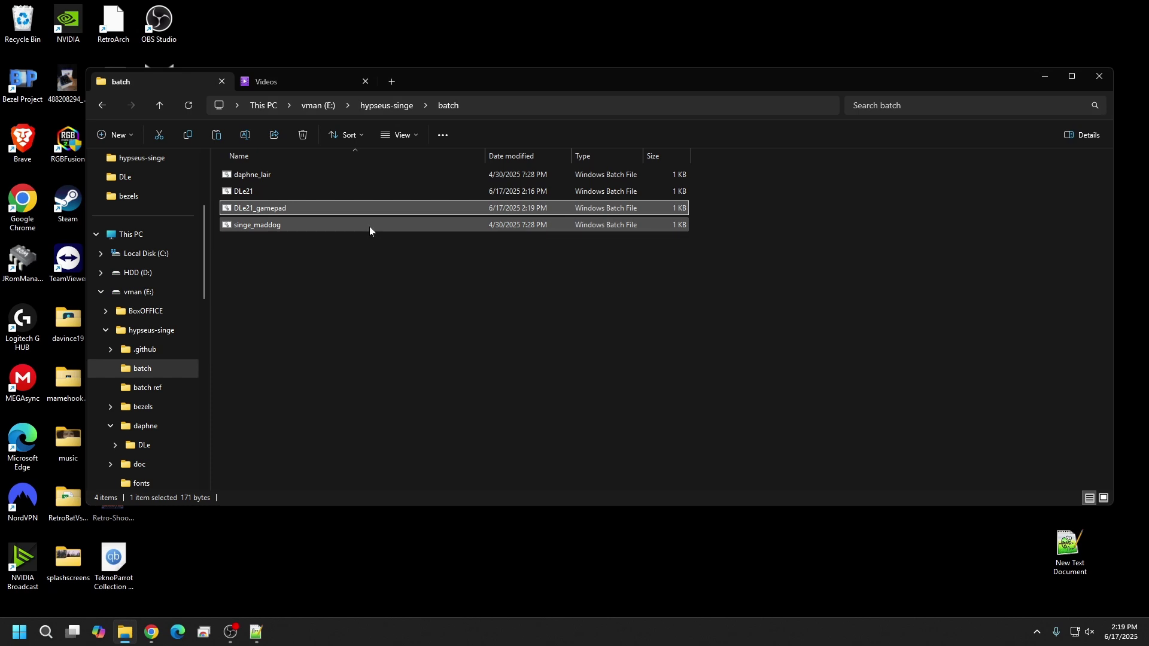
- Launch the DLe21_gamepad batch file, add a credit, play the opening scenes as player one, and quit the game
left_click(271, 193)
left_click(283, 207)
double_click(283, 208)
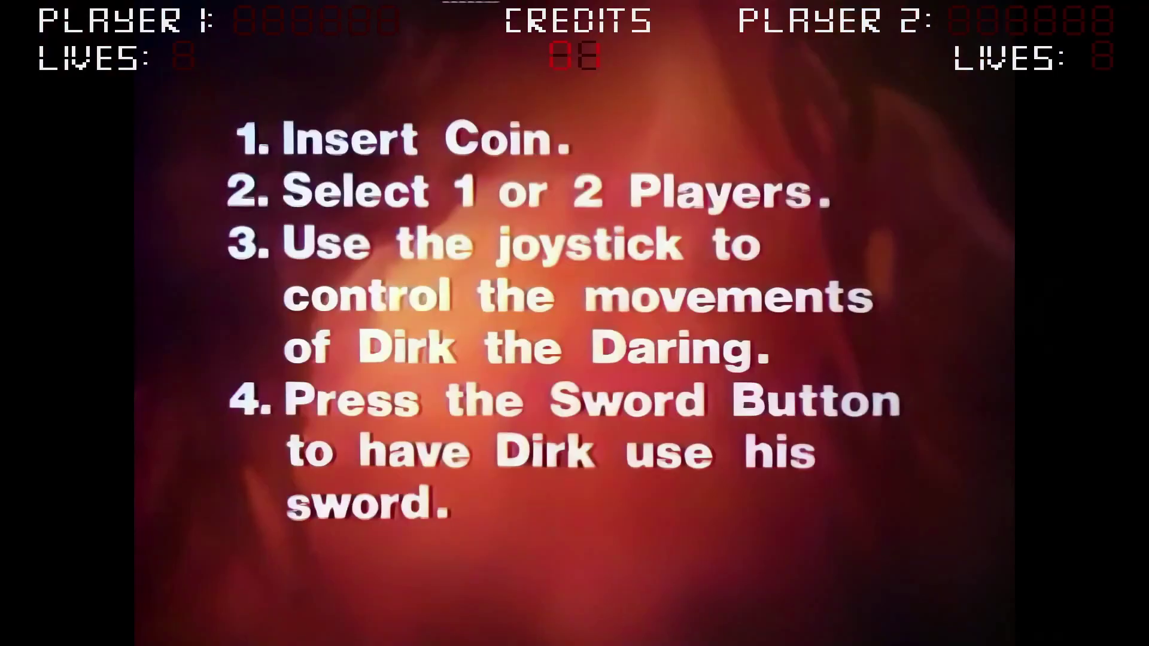
key("5")
key("1")
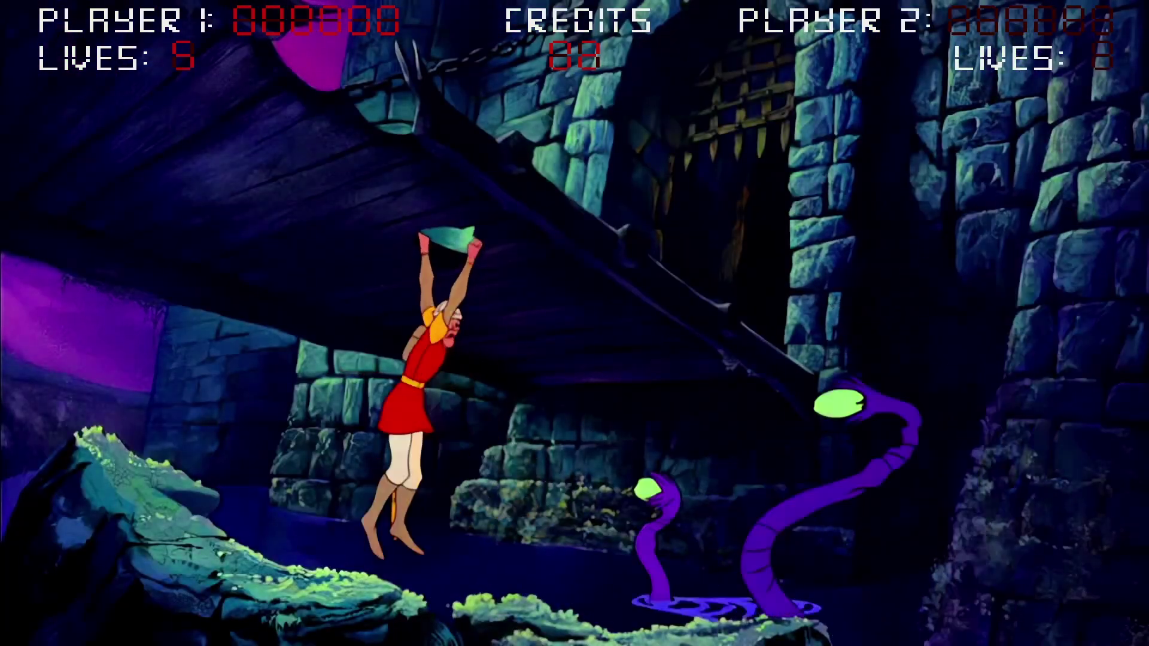
key("ctrl")
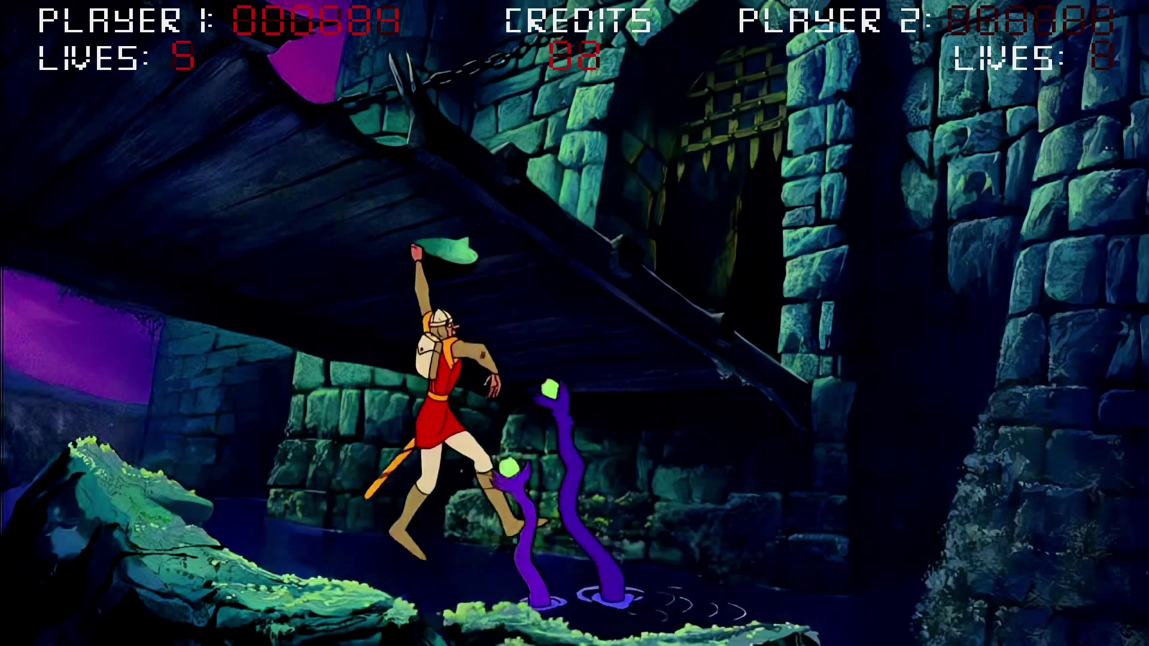
key("Up")
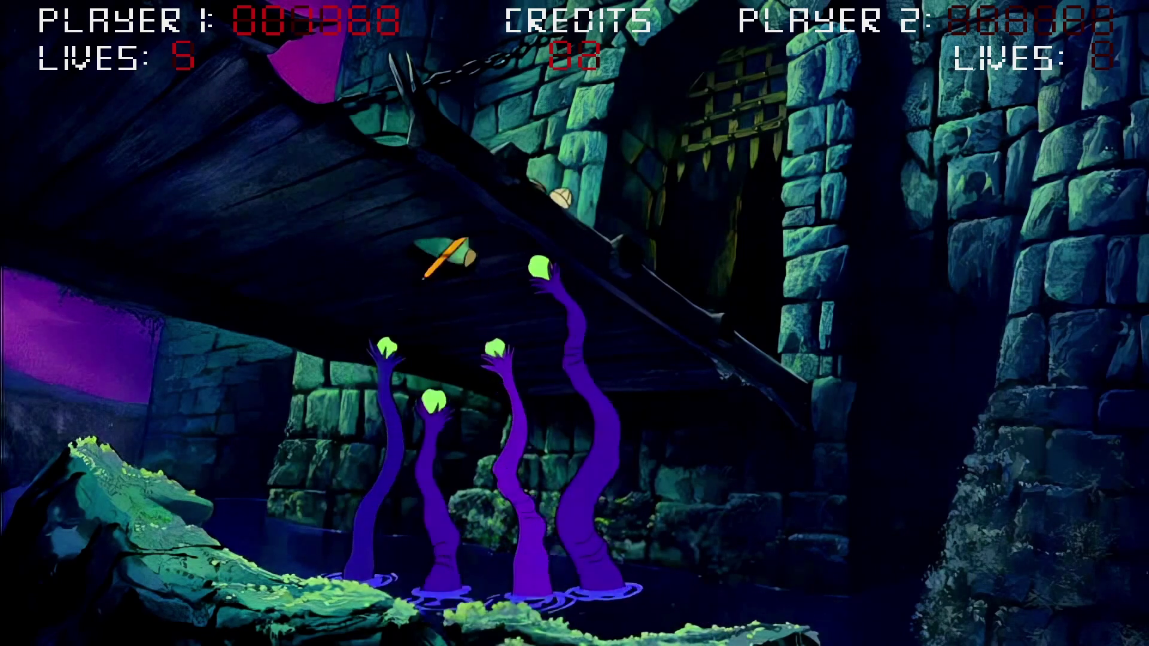
key("Up")
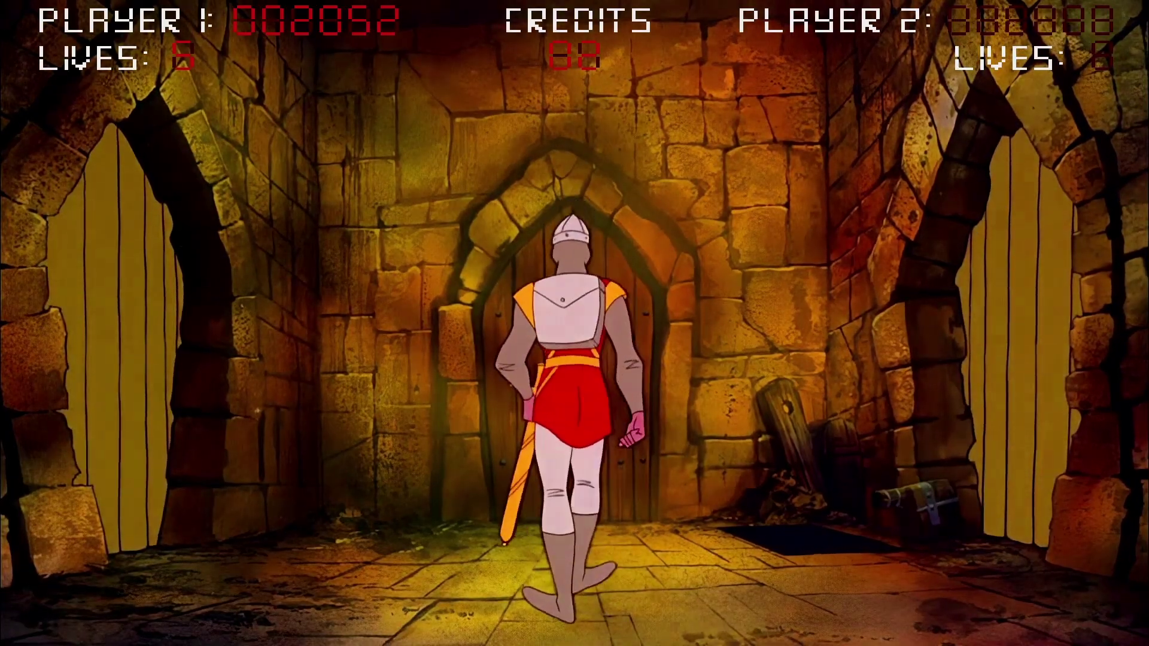
key("Right")
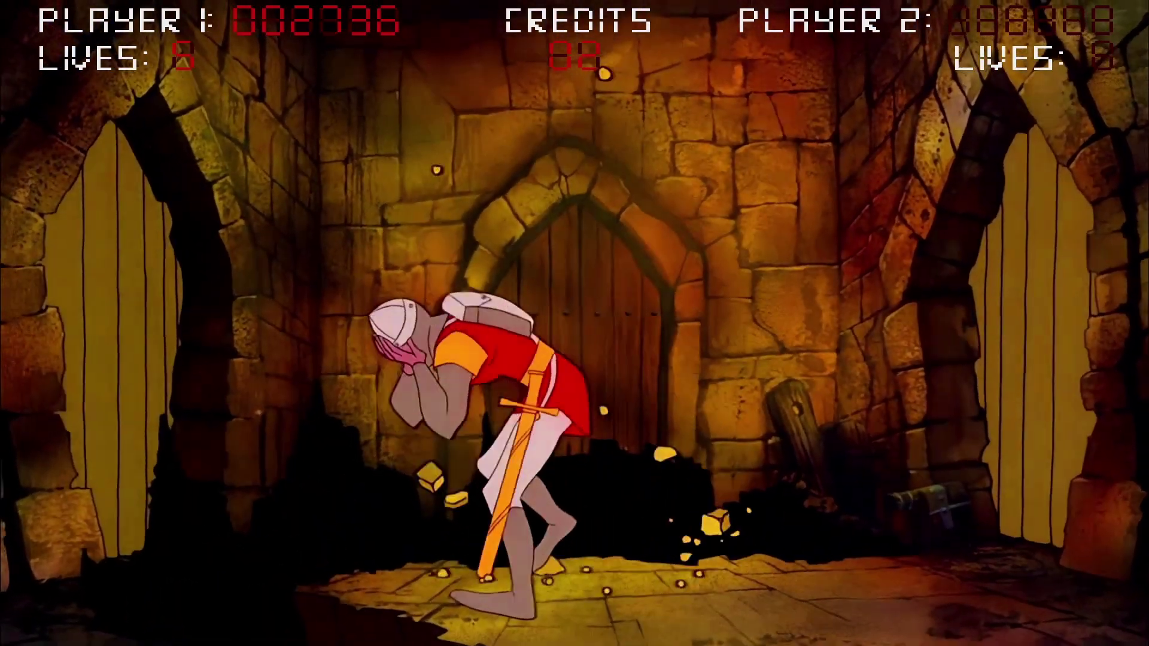
key("Right")
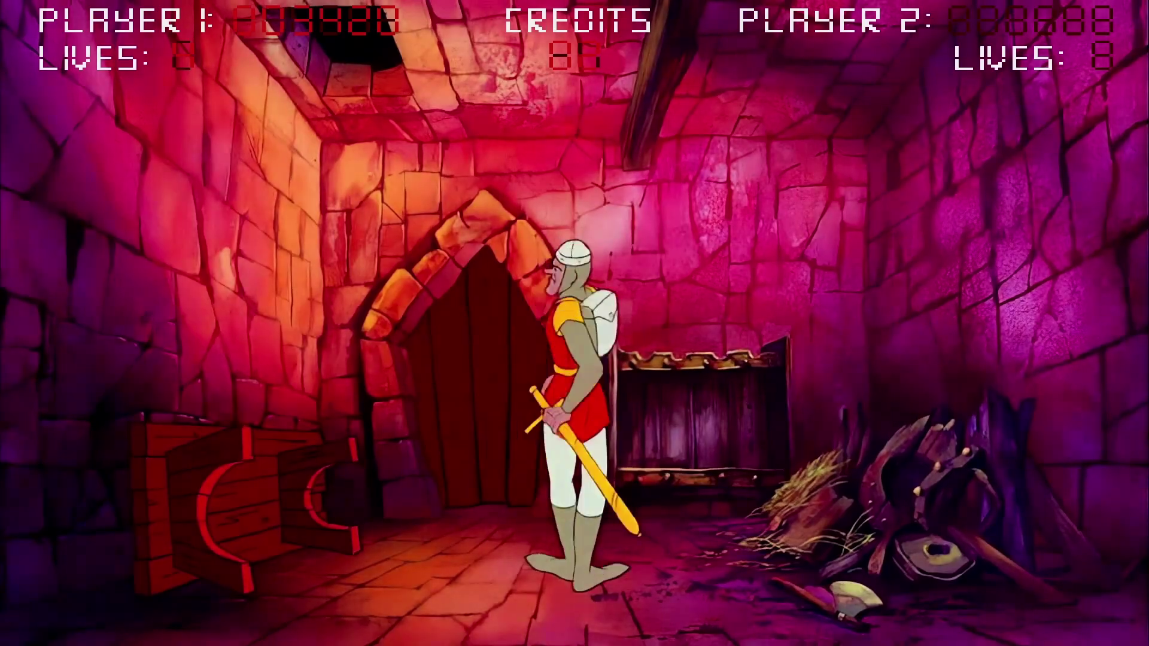
key("Escape")
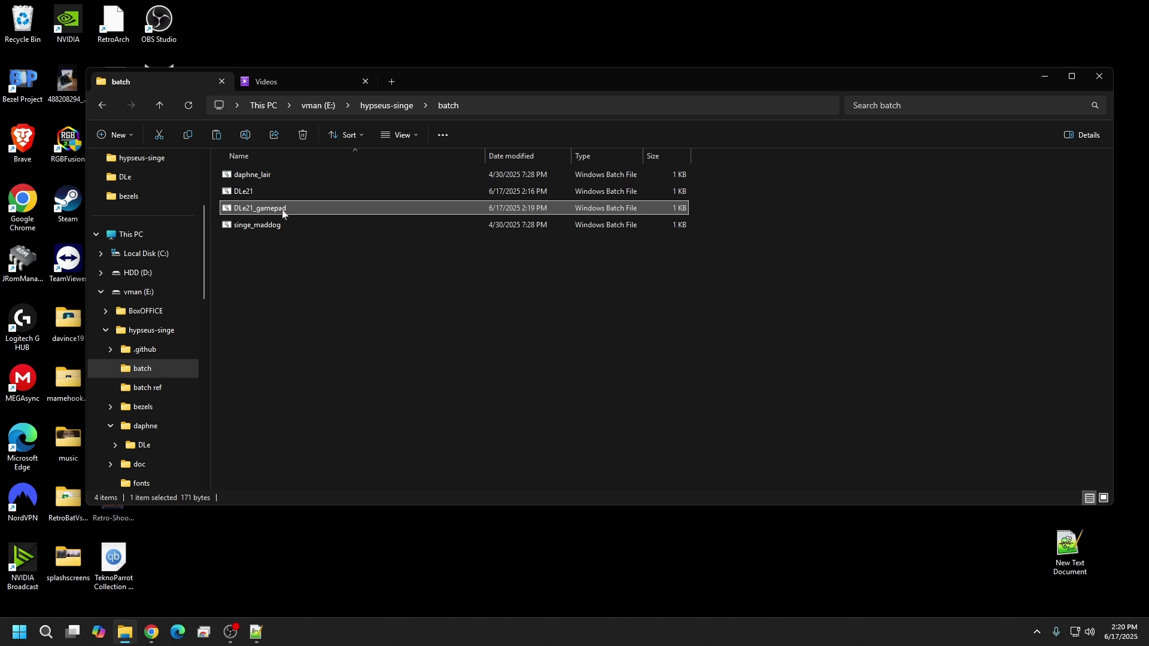
- Make another copy of the DLe21 batch file in the batch folder
left_click(284, 335)
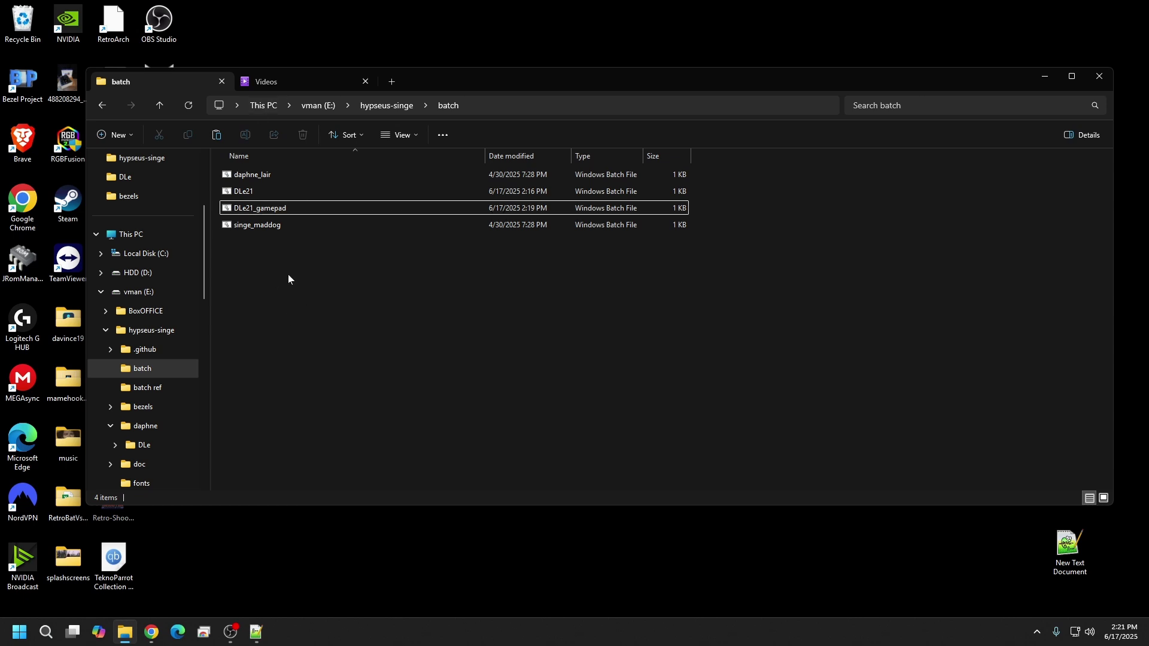
left_click(247, 193)
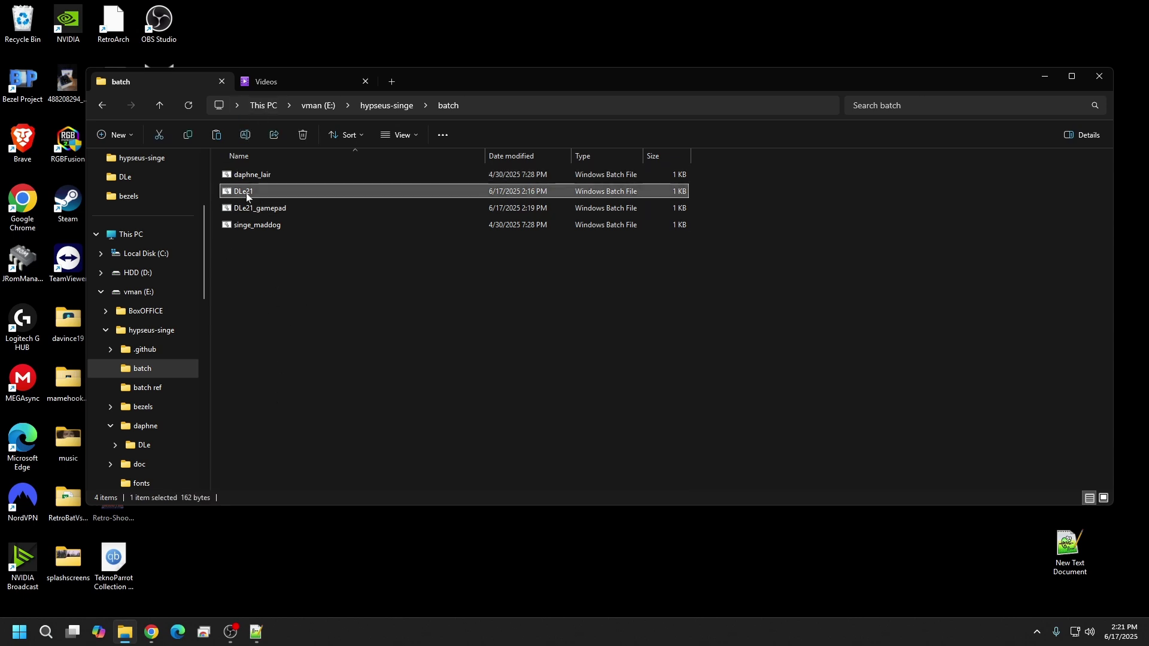
right_click(263, 190)
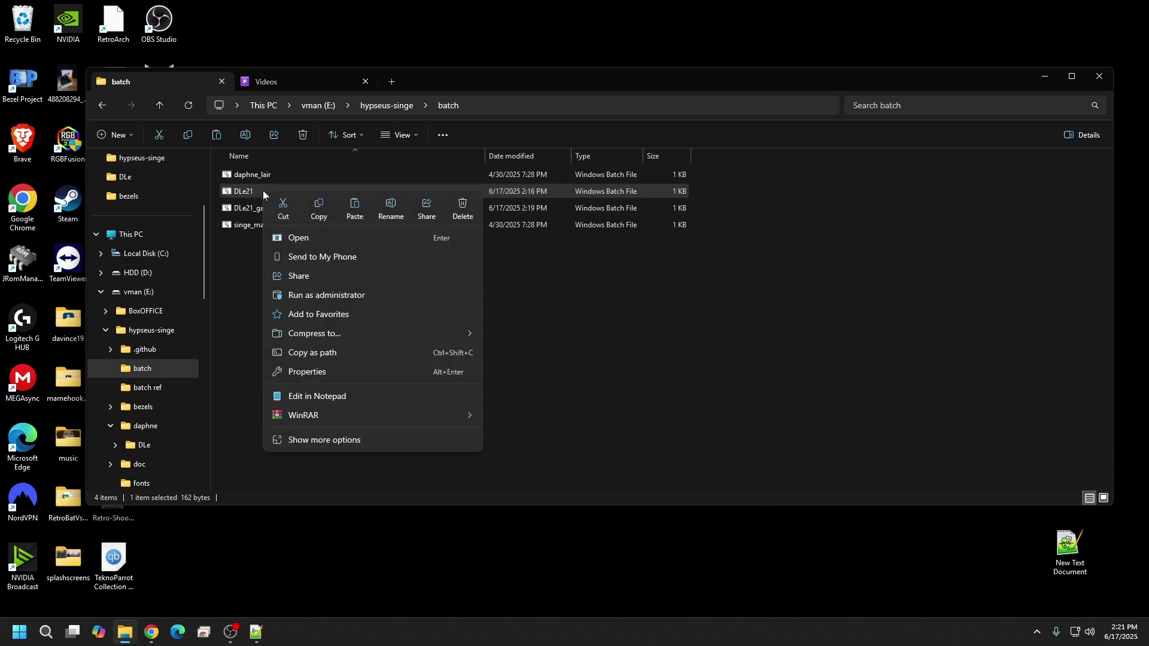
left_click(325, 289)
right_click(325, 289)
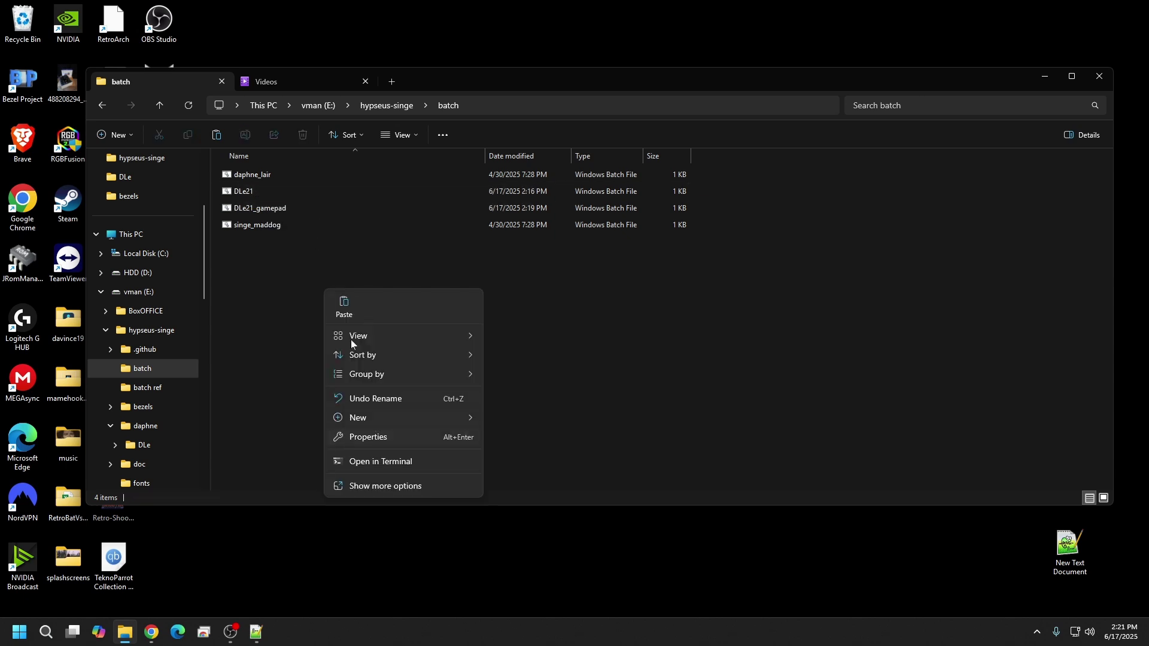
left_click(343, 308)
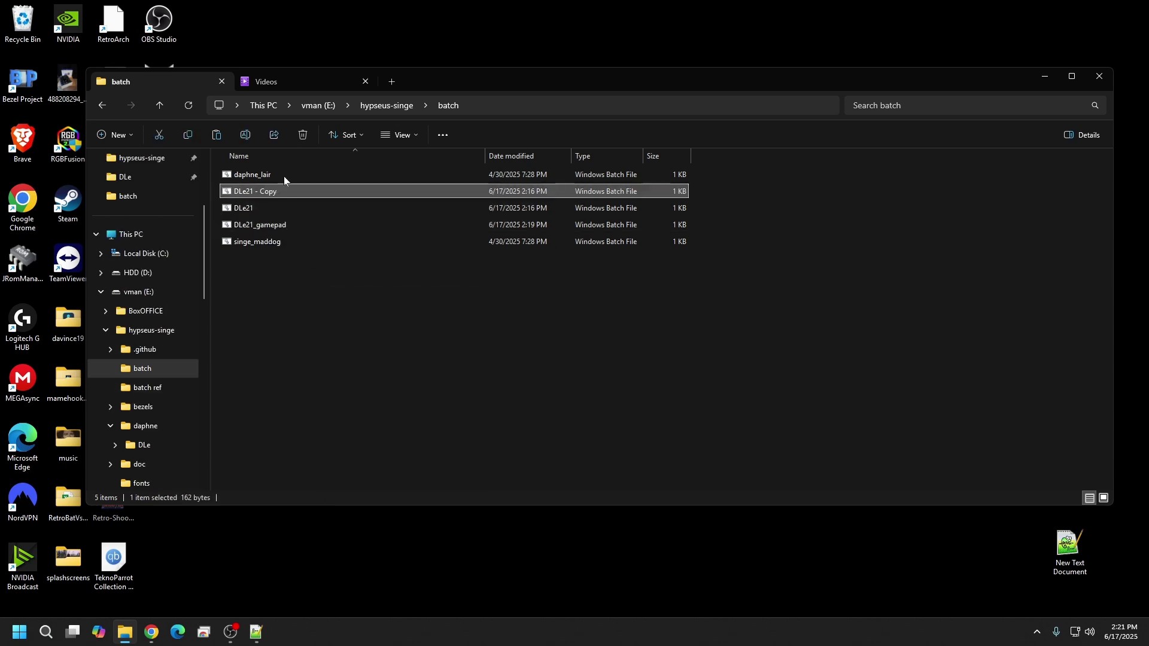
- Rename the new copy of the batch file as DLe21_classic
right_click(282, 195)
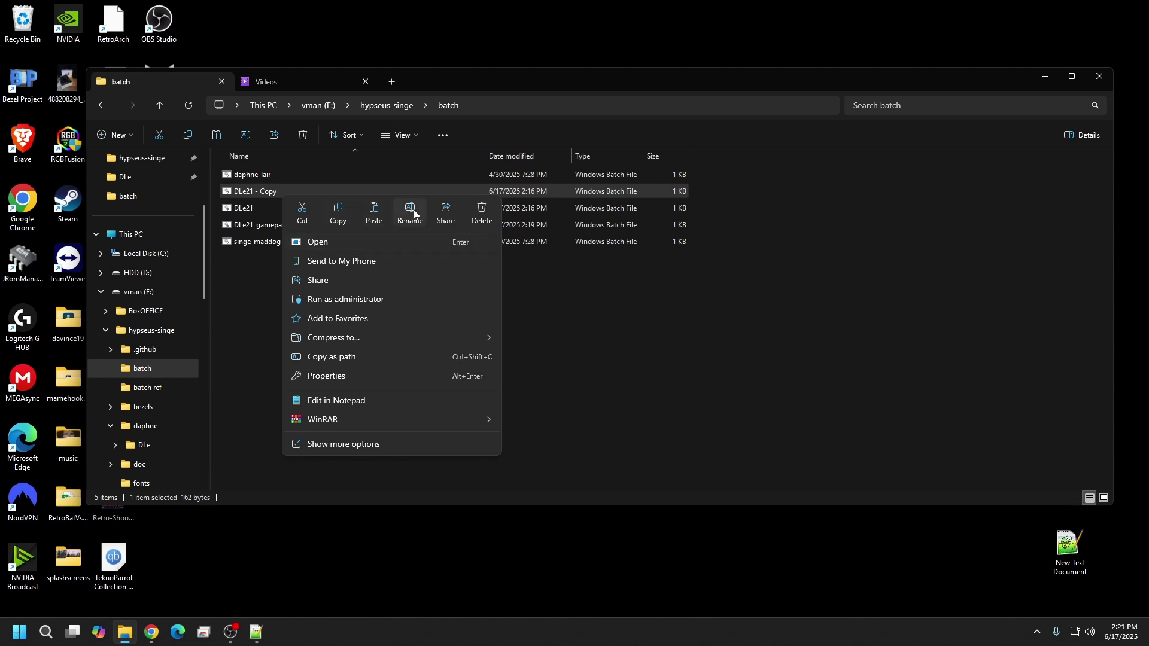
left_click(375, 217)
key("End")
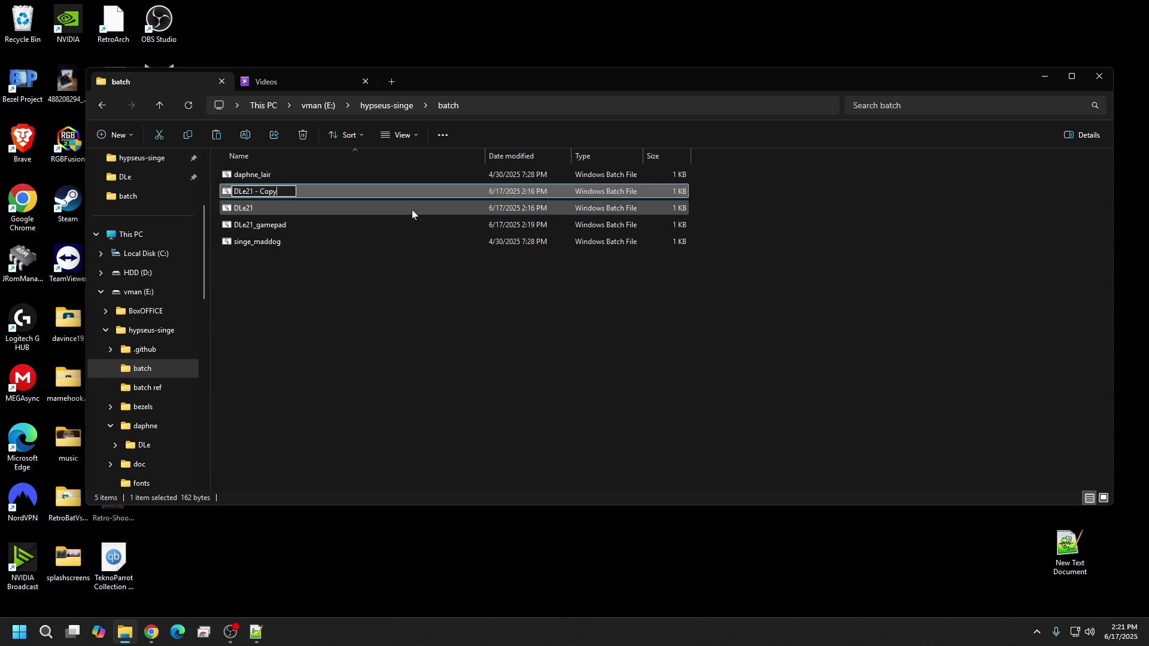
key("BackSpace")
key("BackSpace")
key("BackSpace")
key("BackSpace")
key("BackSpace")
key("BackSpace")
key("BackSpace")
type("_classic")
left_click(340, 390)
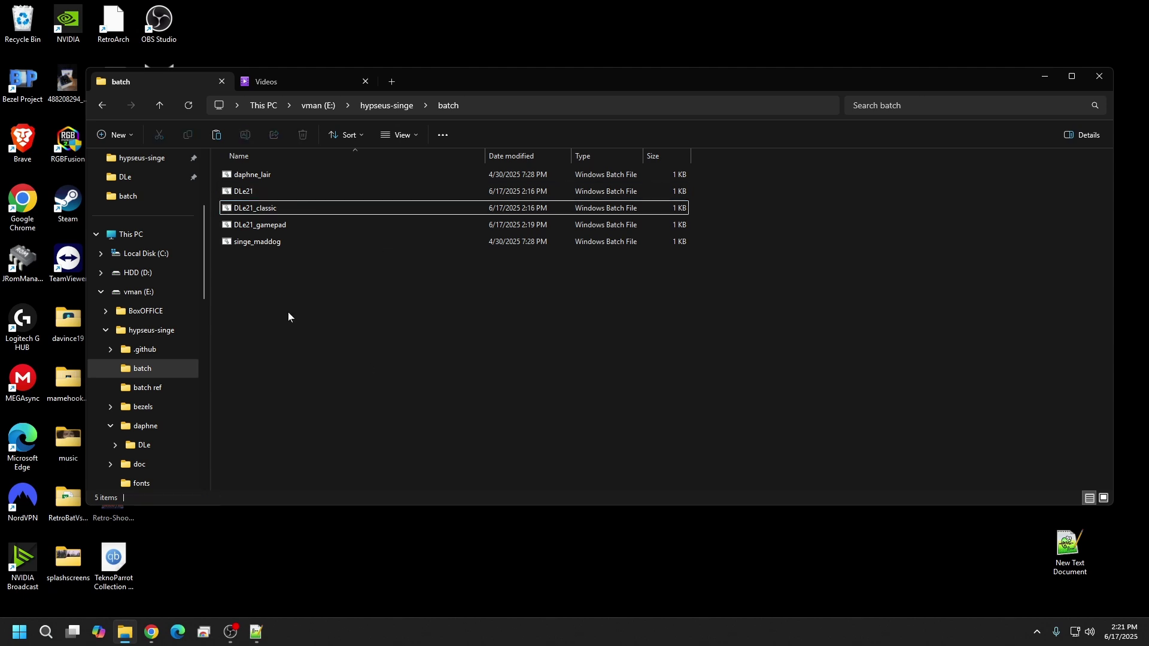
- Replace dle21 with lair in the DLe21_classic batch file, save it, and close Notepad
right_click(266, 211)
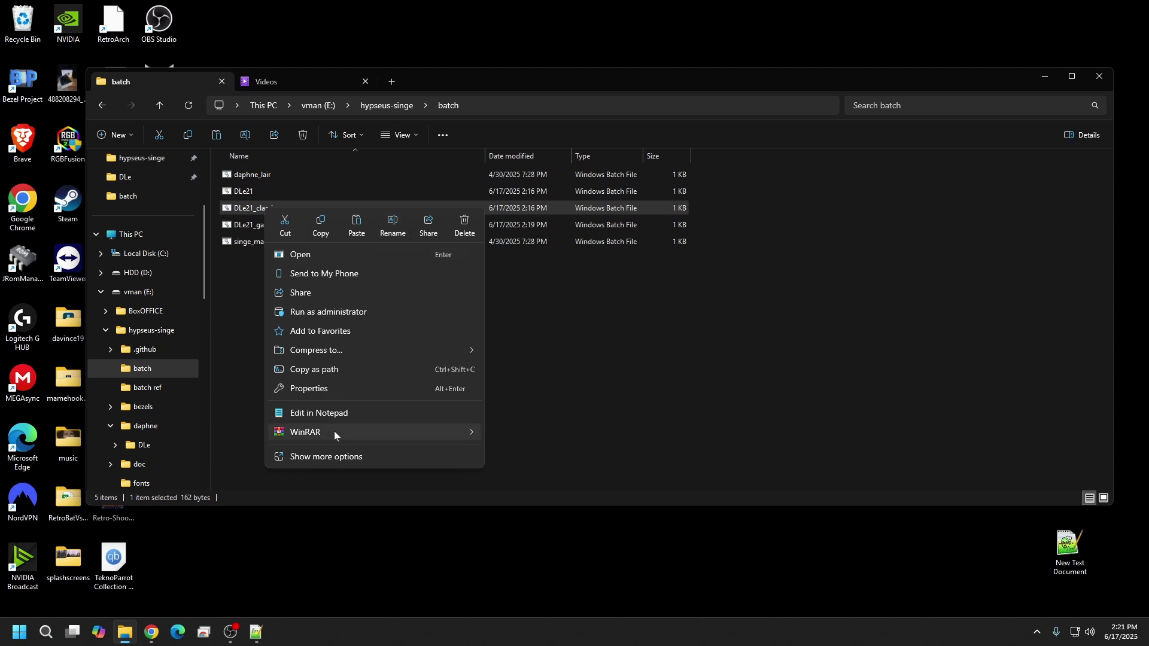
left_click(335, 412)
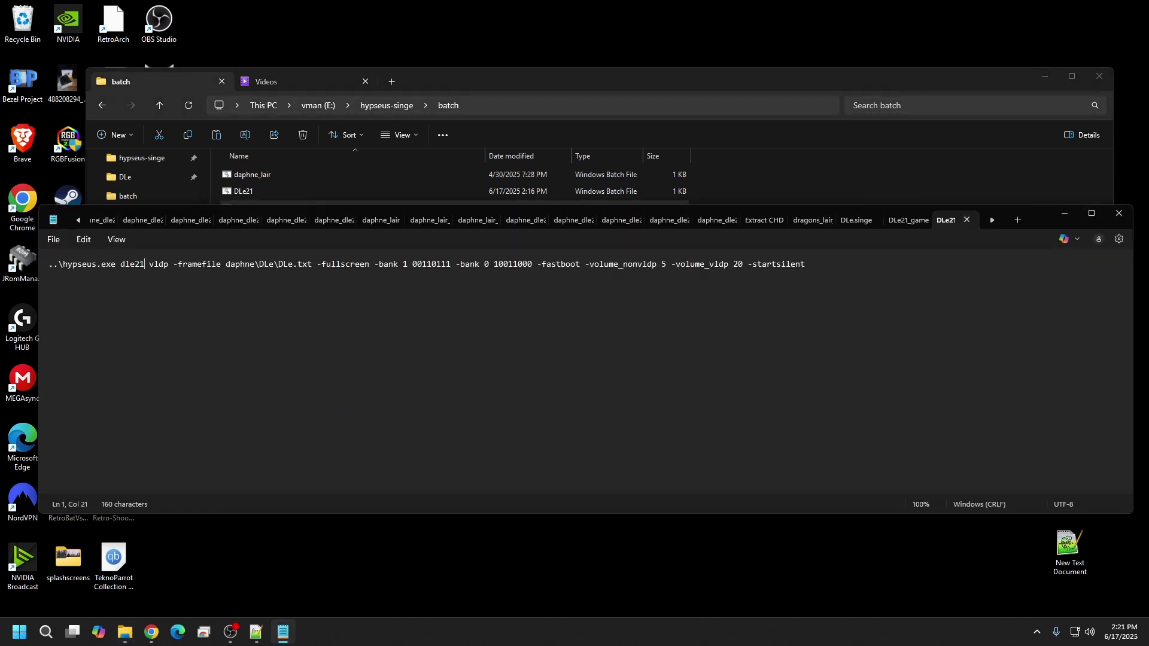
key("BackSpace")
key("BackSpace")
key("BackSpace")
key("BackSpace")
key("BackSpace")
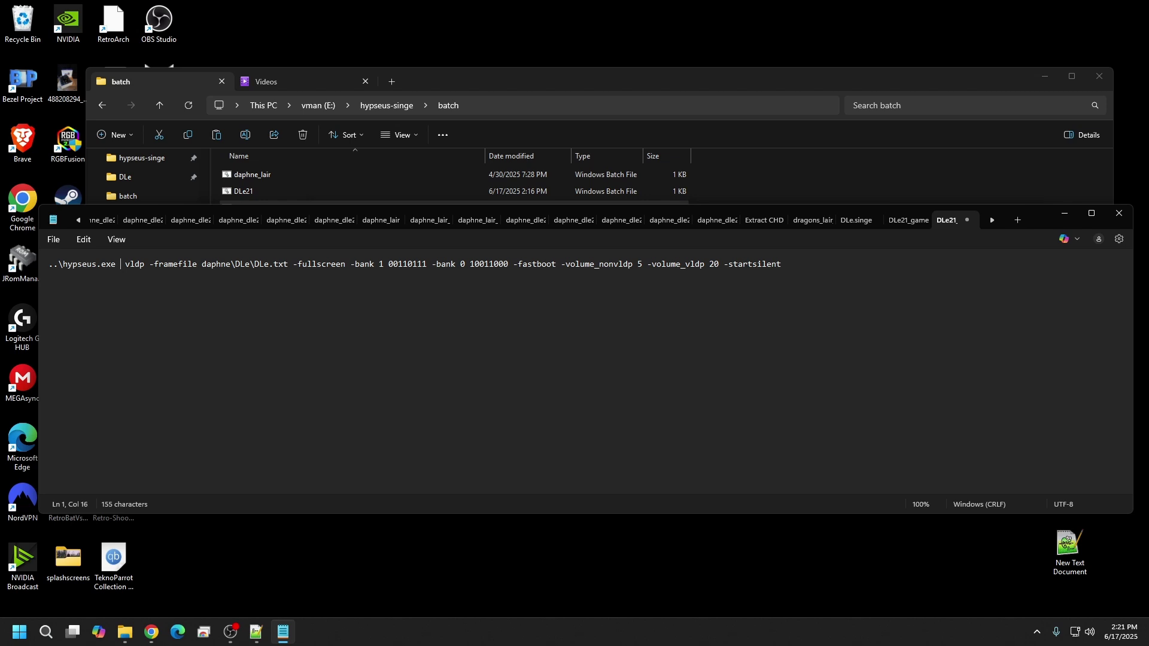
type("lair")
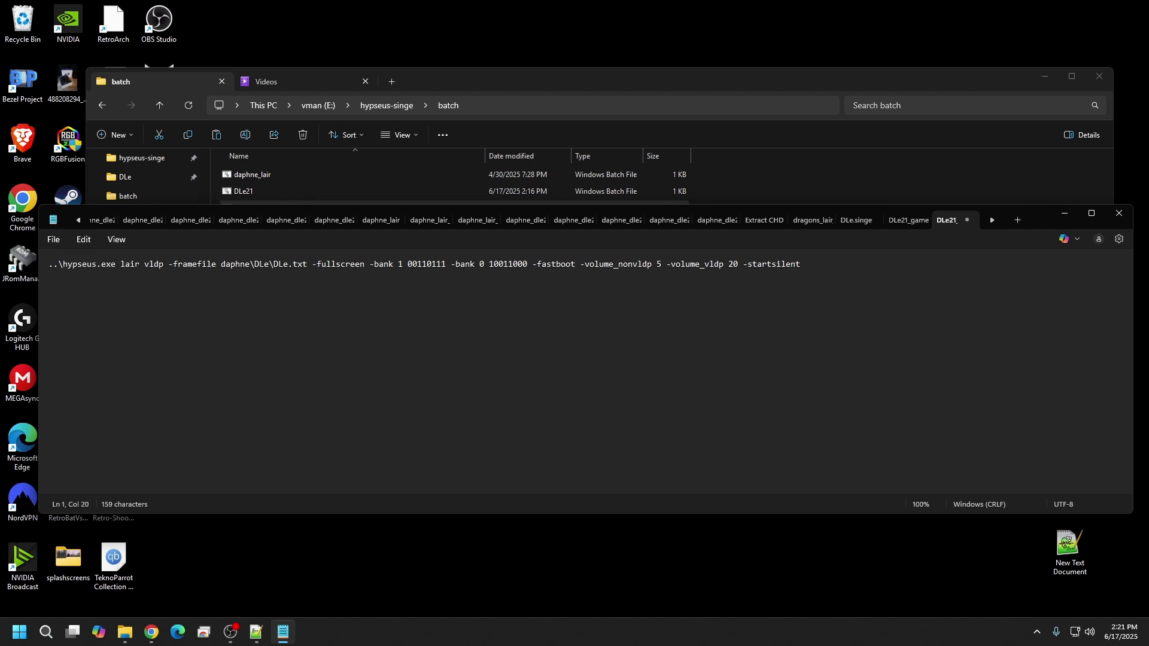
left_click(54, 239)
left_click(60, 338)
left_click(1121, 211)
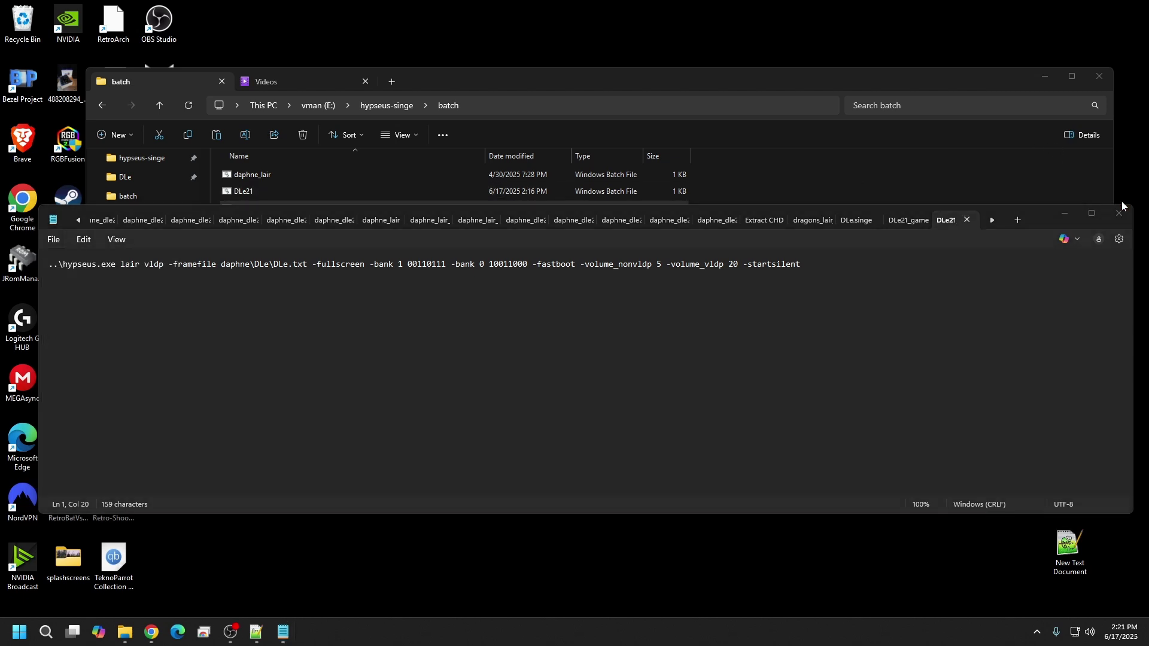
left_click(1127, 219)
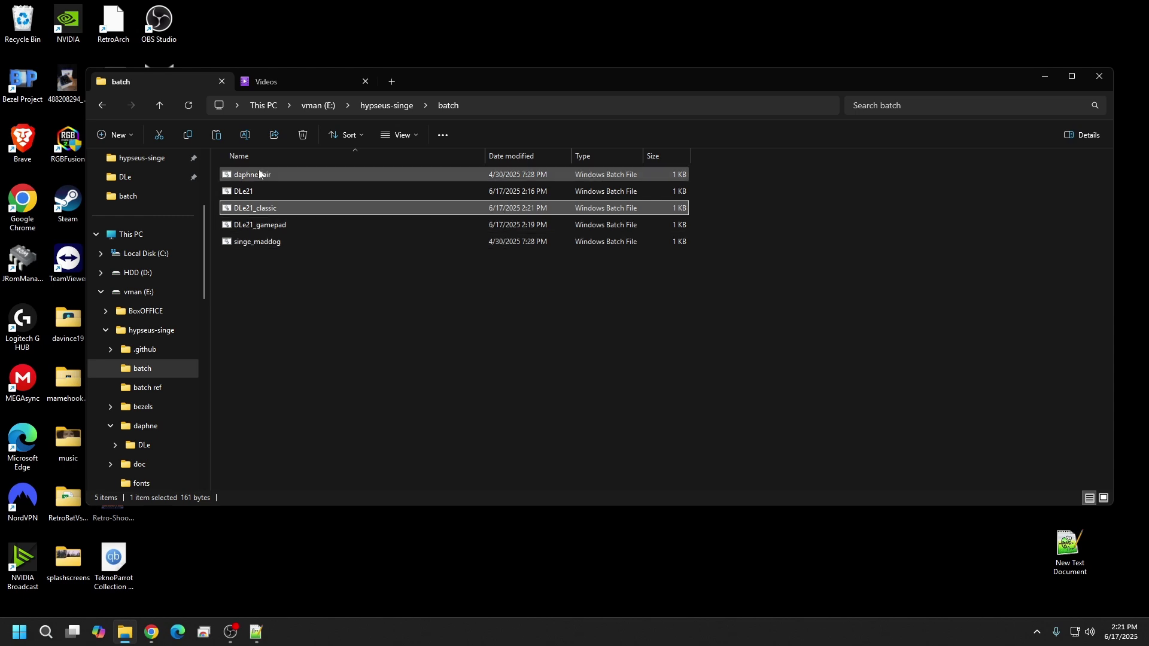
- Duplicate the DLe21_gamepad batch file in the batch folder
right_click(252, 227)
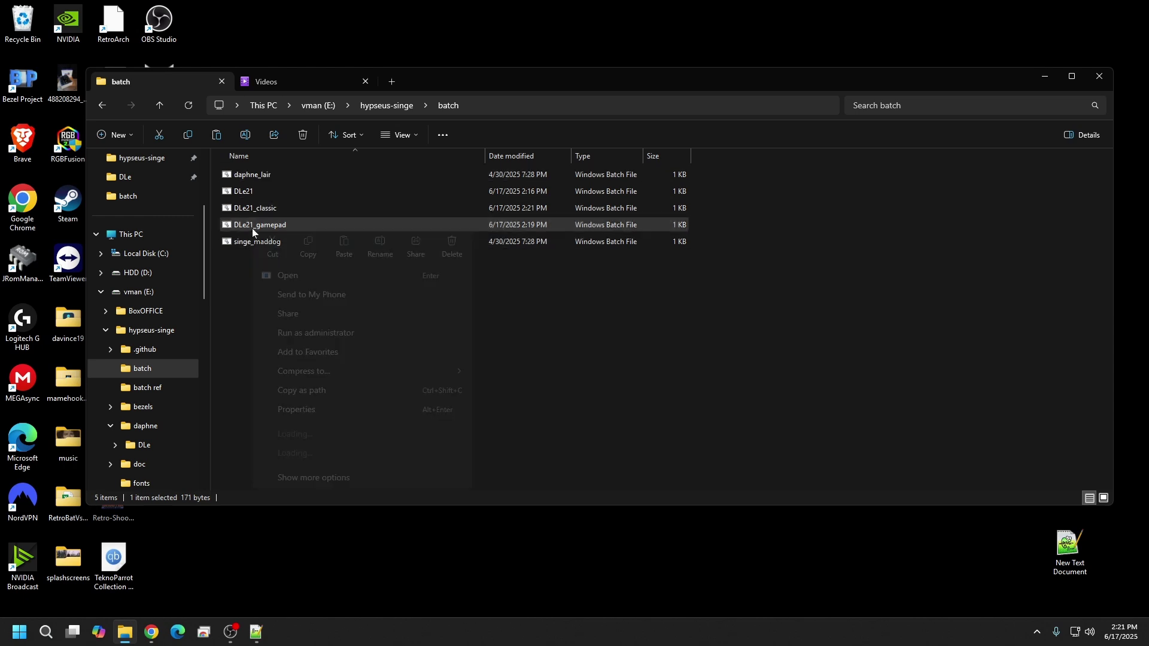
left_click(308, 245)
right_click(292, 293)
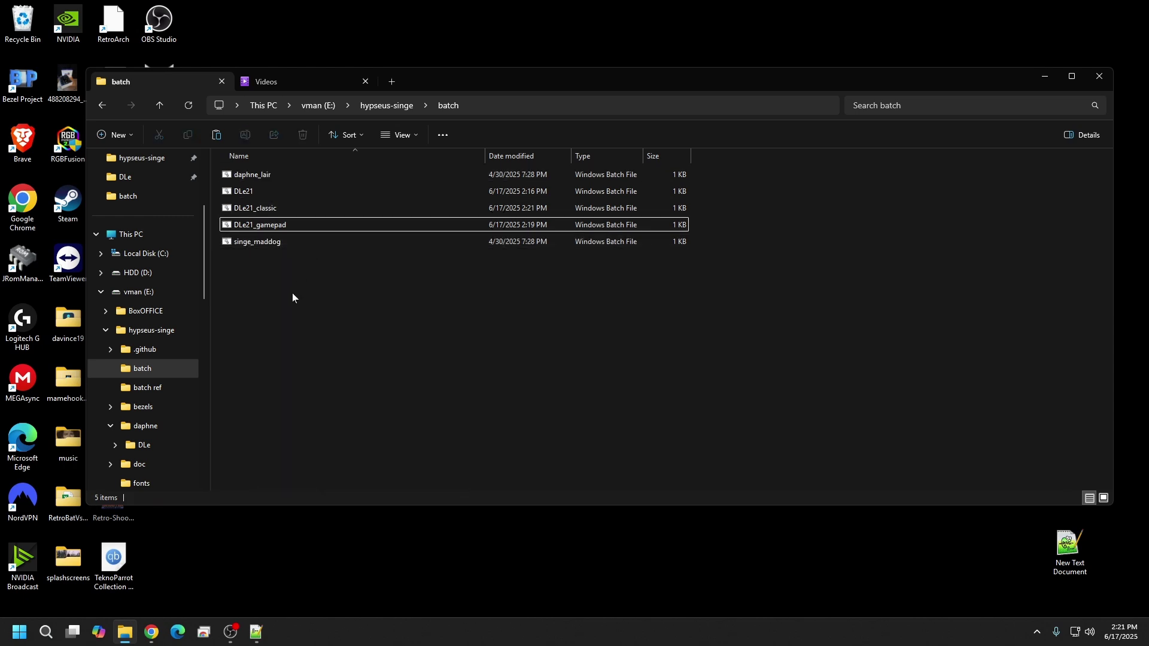
key("v")
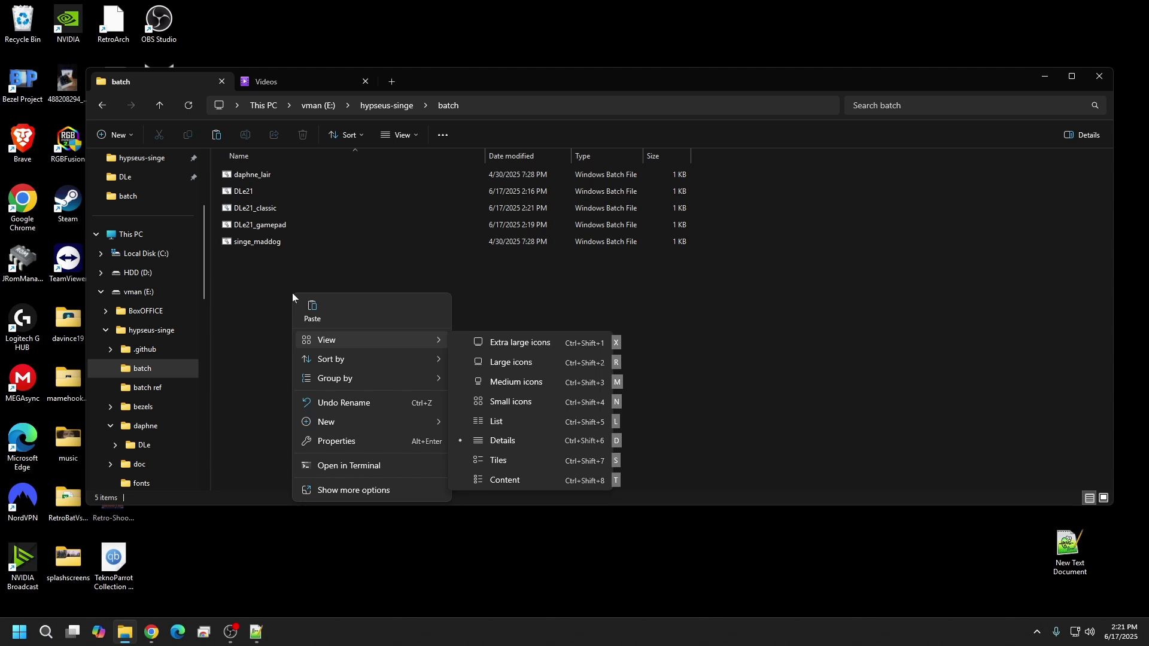
left_click(311, 310)
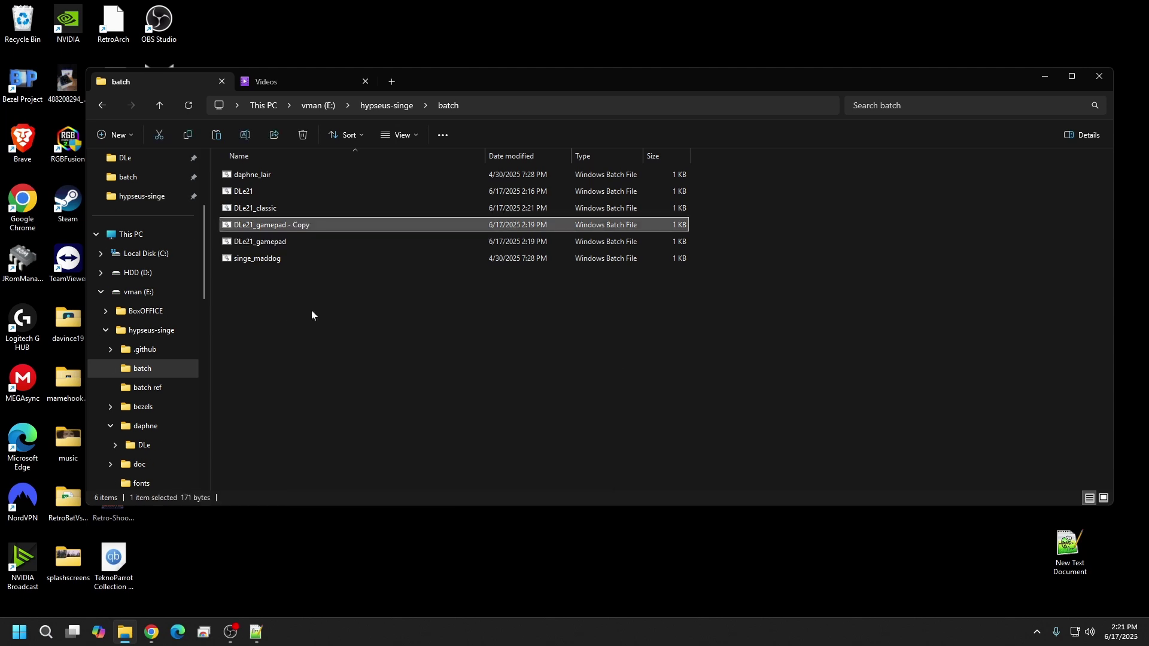
- Rename the copy of the gamepad batch file as DLe21_gamepad_classic
right_click(296, 228)
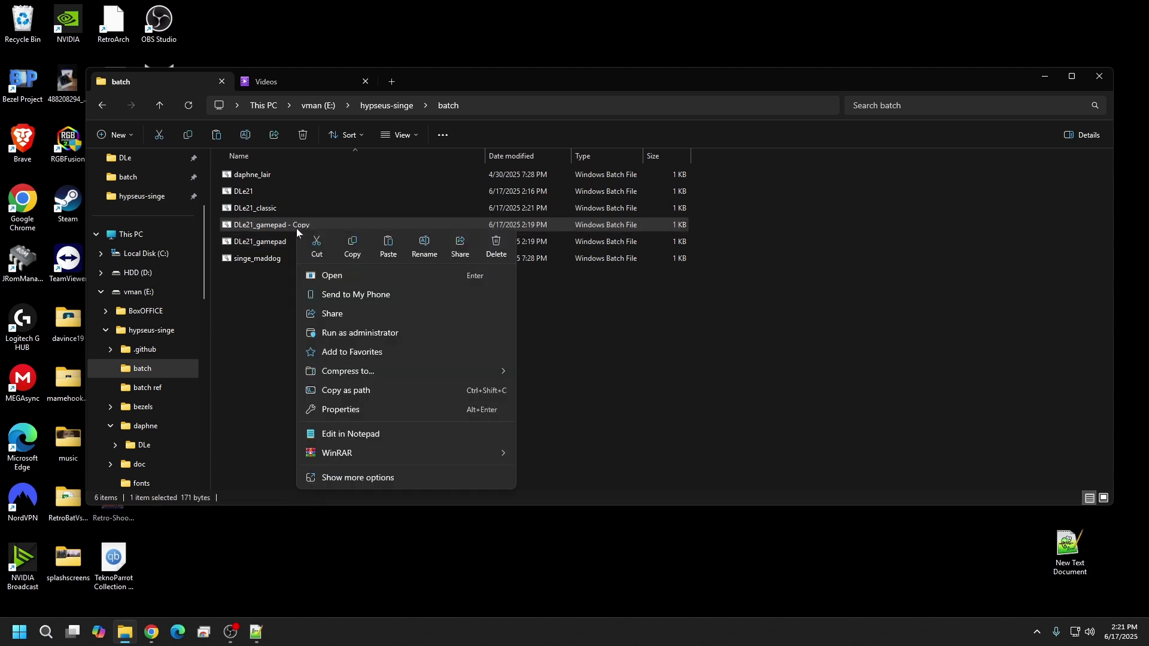
left_click(426, 245)
key("End")
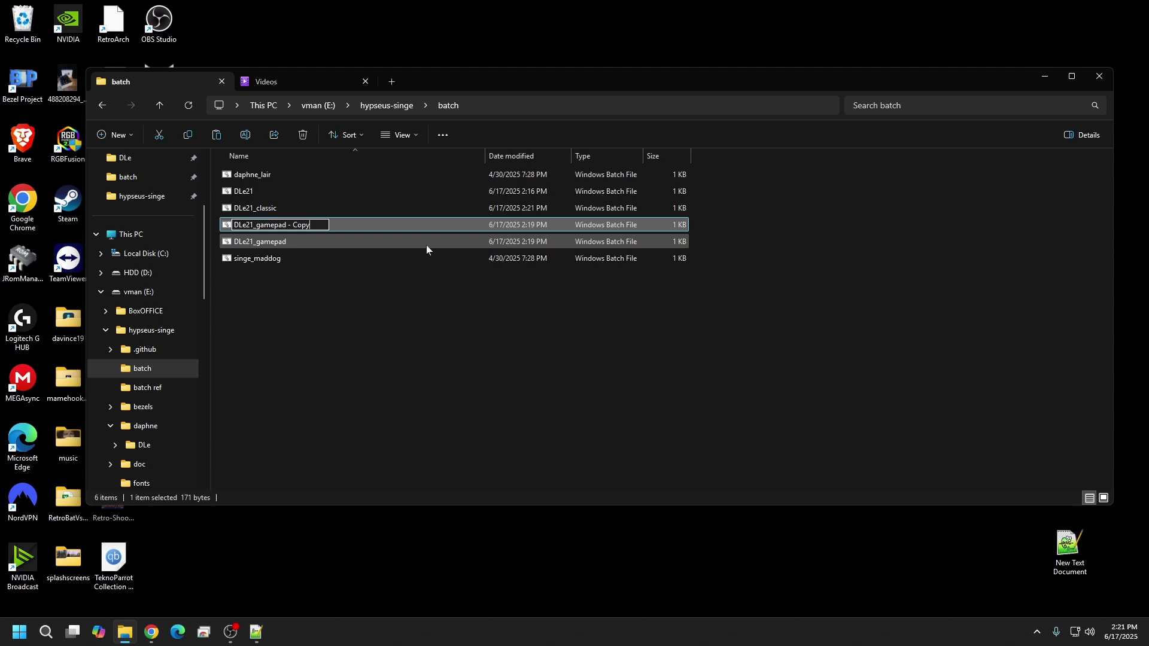
key("BackSpace")
key("BackSpace")
key("BackSpace")
key("BackSpace")
key("BackSpace")
key("BackSpace")
key("BackSpace")
type("_classic")
left_click(347, 370)
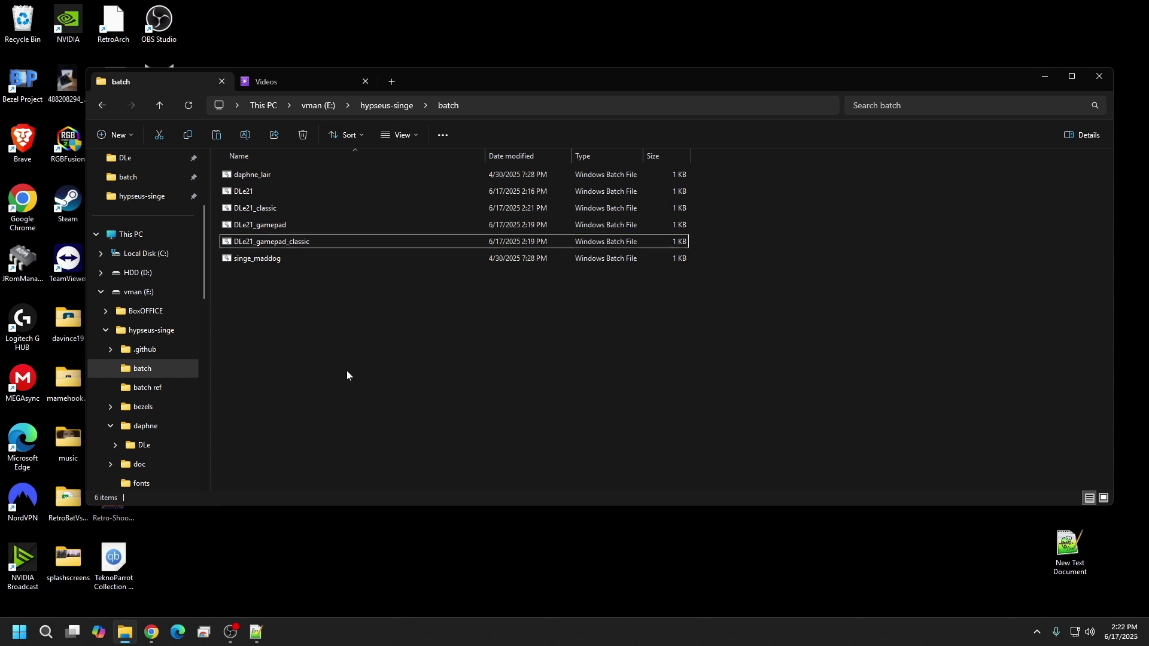
- Launch the DLe21_gamepad_classic batch file, lower the system volume, and add credits to start a one-player game
double_click(297, 242)
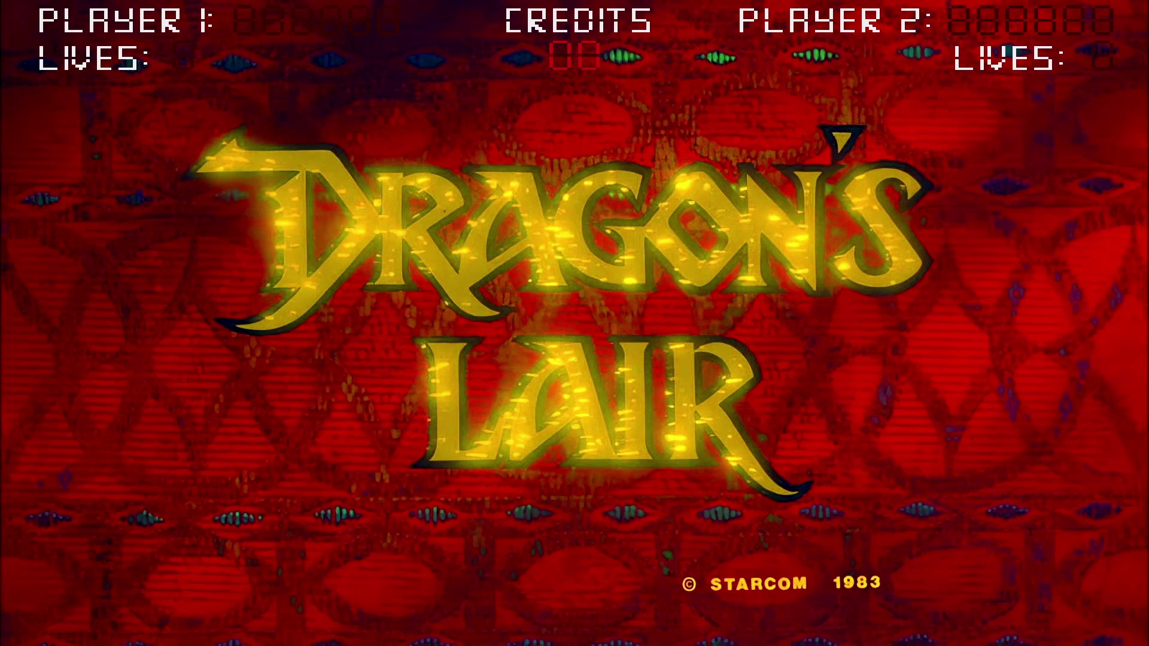
key("XF86AudioLowerVolume")
key("5")
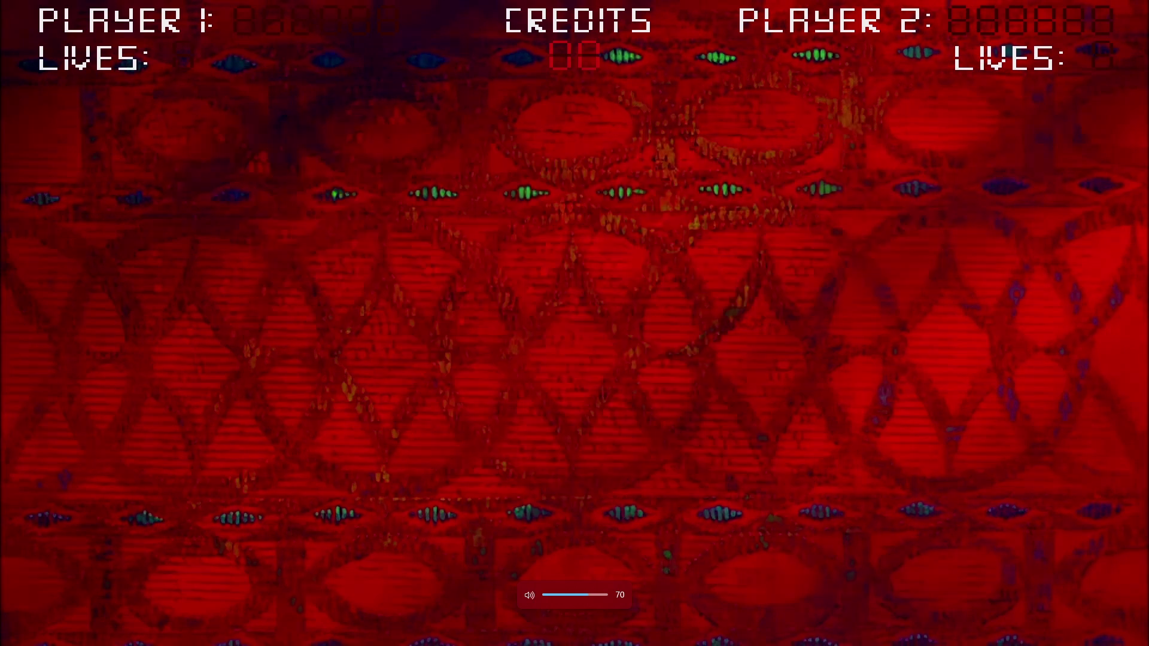
key("XF86AudioLowerVolume")
key("5")
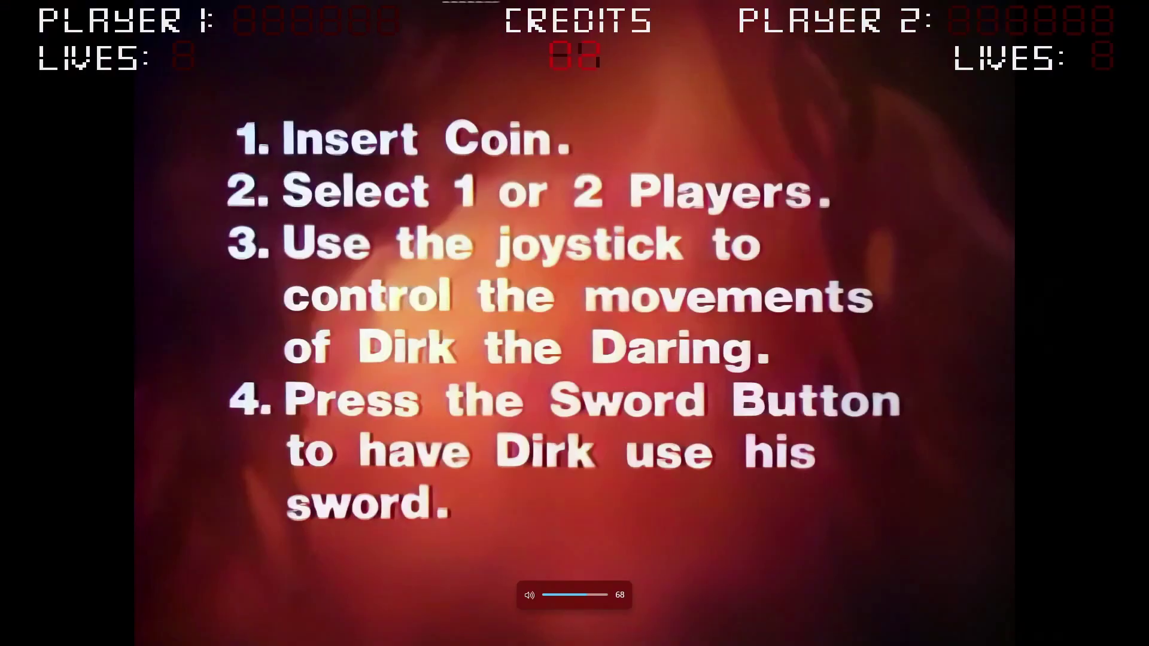
key("1")
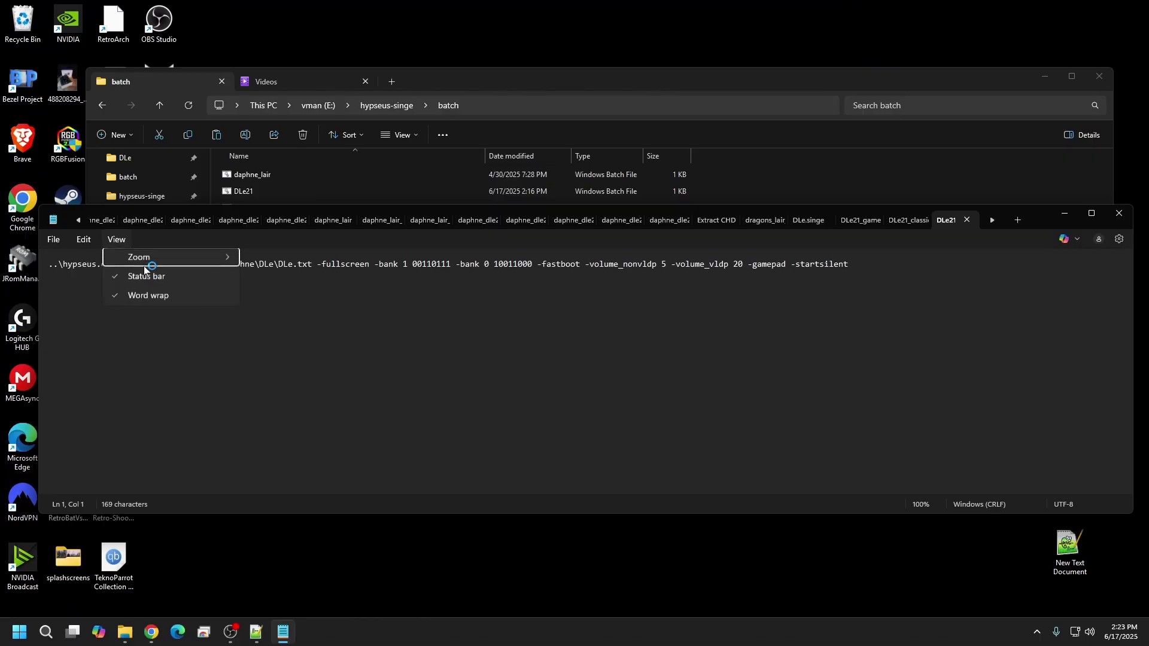
- Replace dle21 with lair in the DLe21_gamepad_classic batch file, save it, and close Notepad
left_click(188, 405)
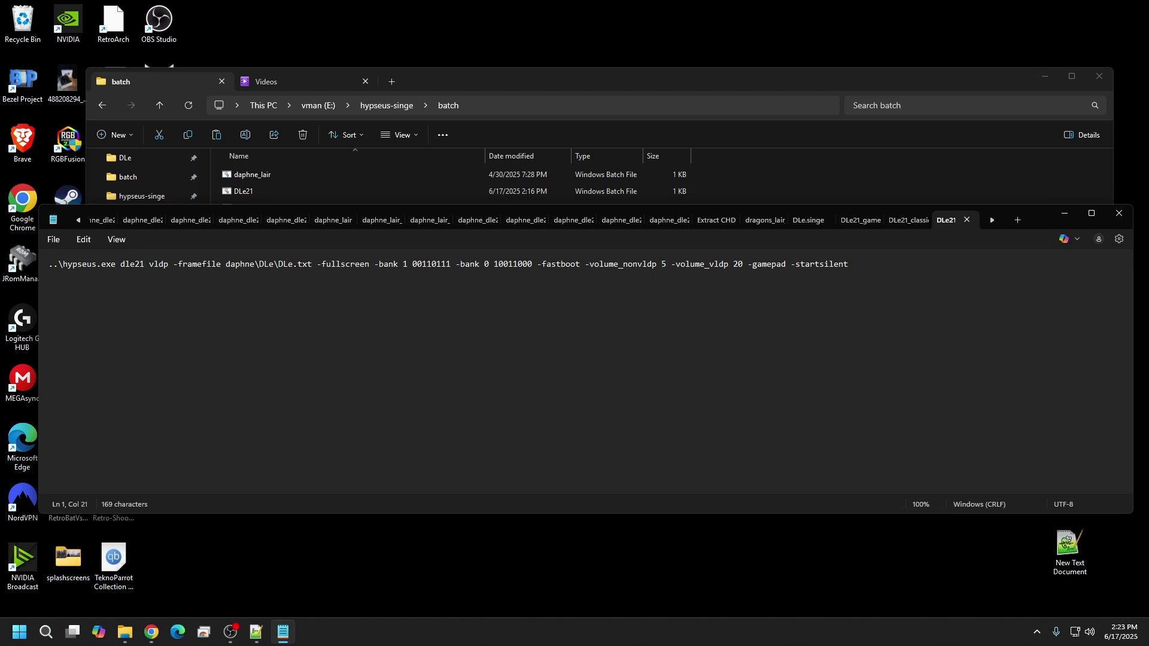
key("BackSpace")
key("BackSpace")
key("BackSpace")
key("BackSpace")
key("BackSpace")
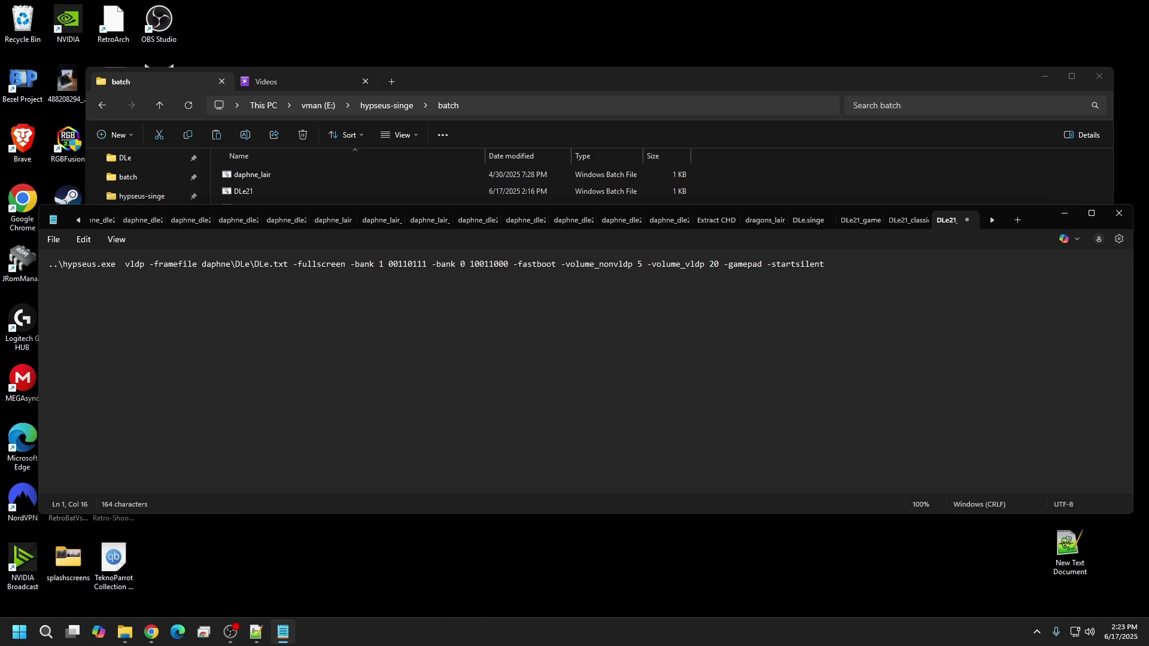
type("lair")
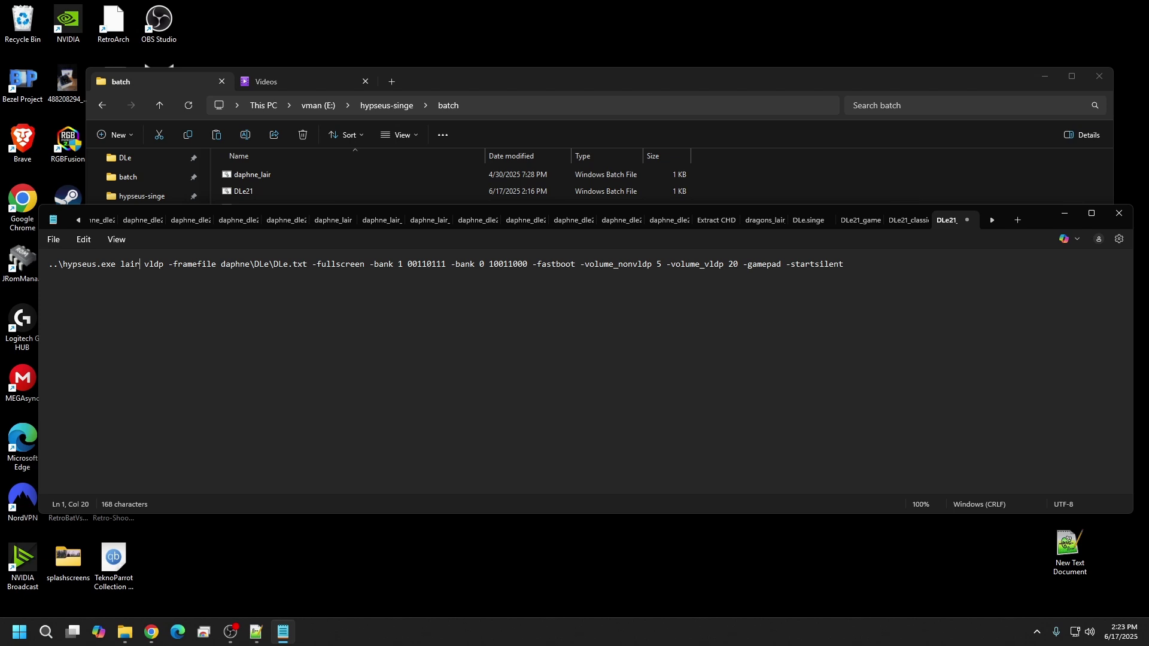
left_click(67, 245)
left_click(87, 332)
left_click(1118, 213)
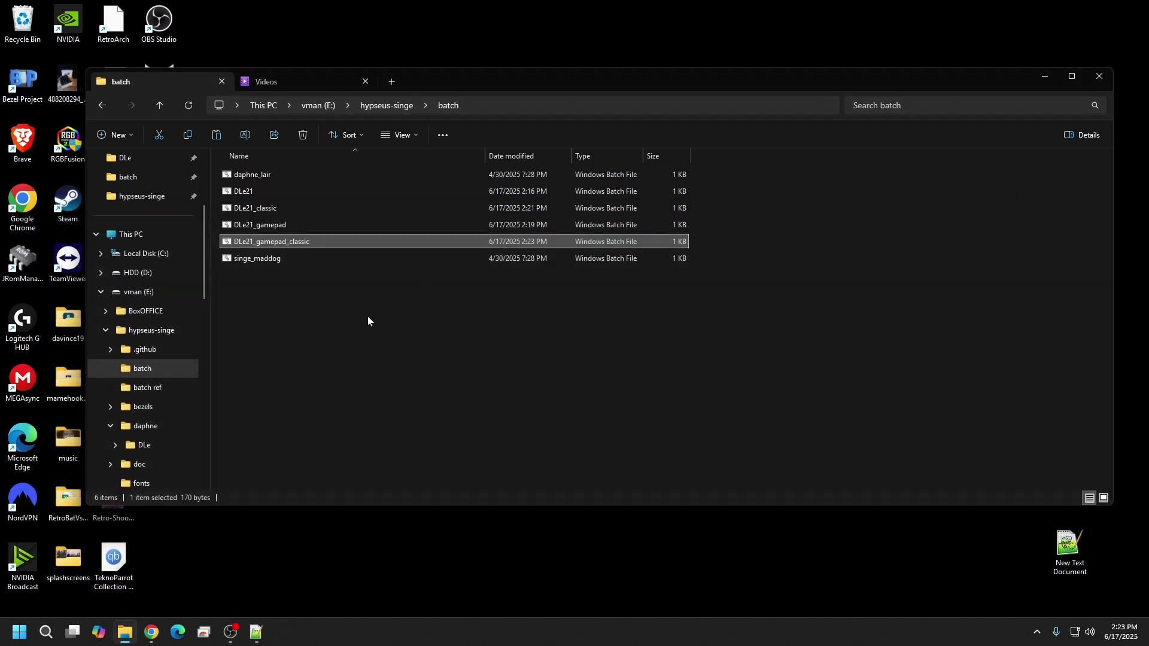
- Check the launch command in the DLe21_classic batch file, then close Notepad
right_click(259, 208)
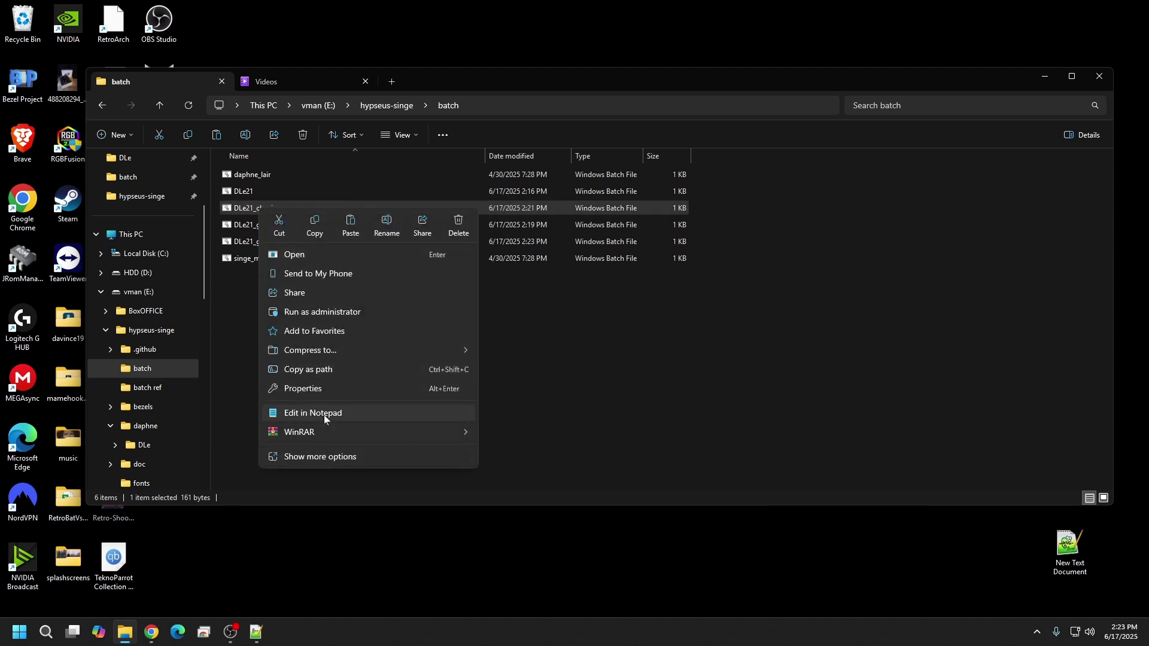
left_click(321, 414)
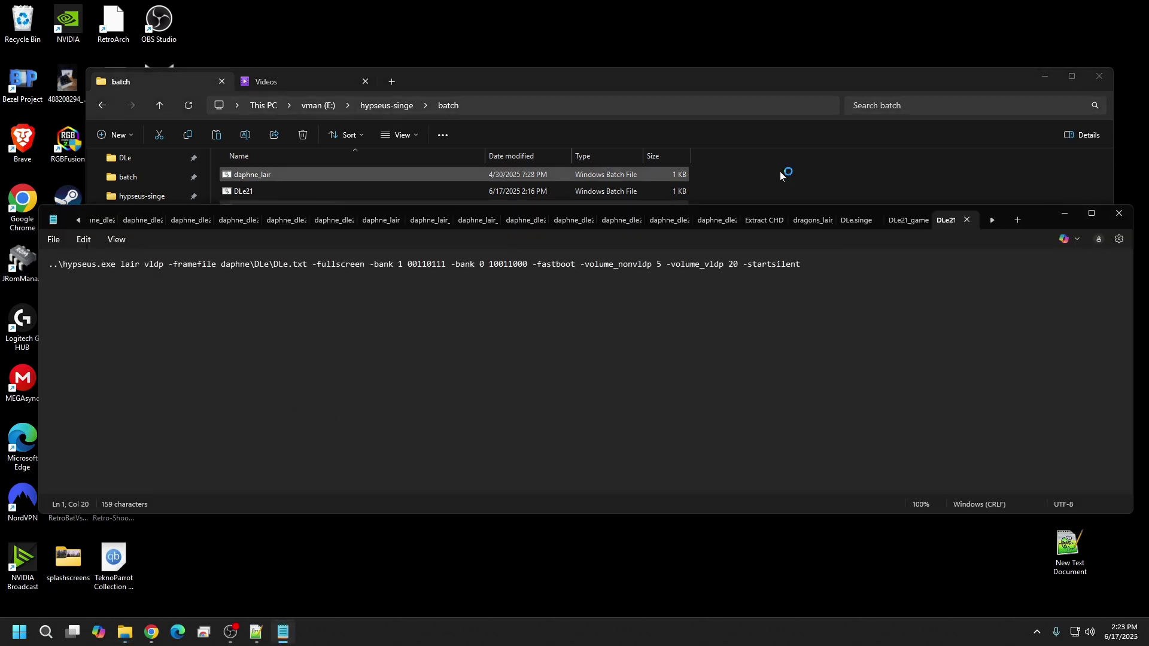
left_click(1110, 218)
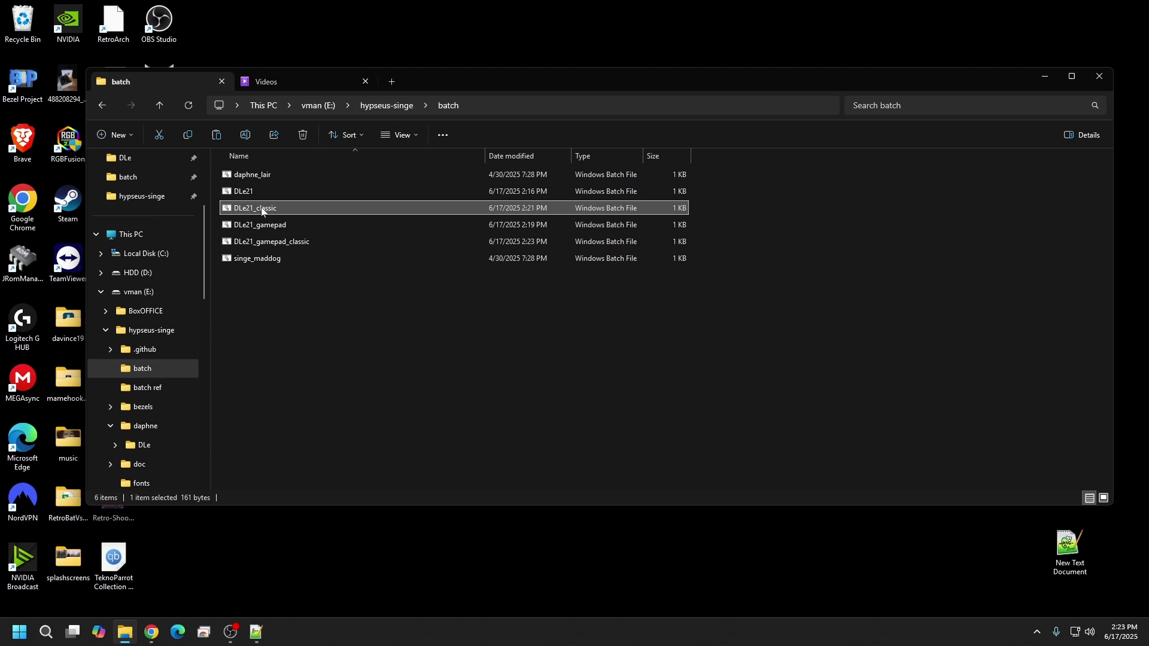
- Test the edited DLe21_gamepad_classic batch file by starting a game as player one, then quit
double_click(256, 240)
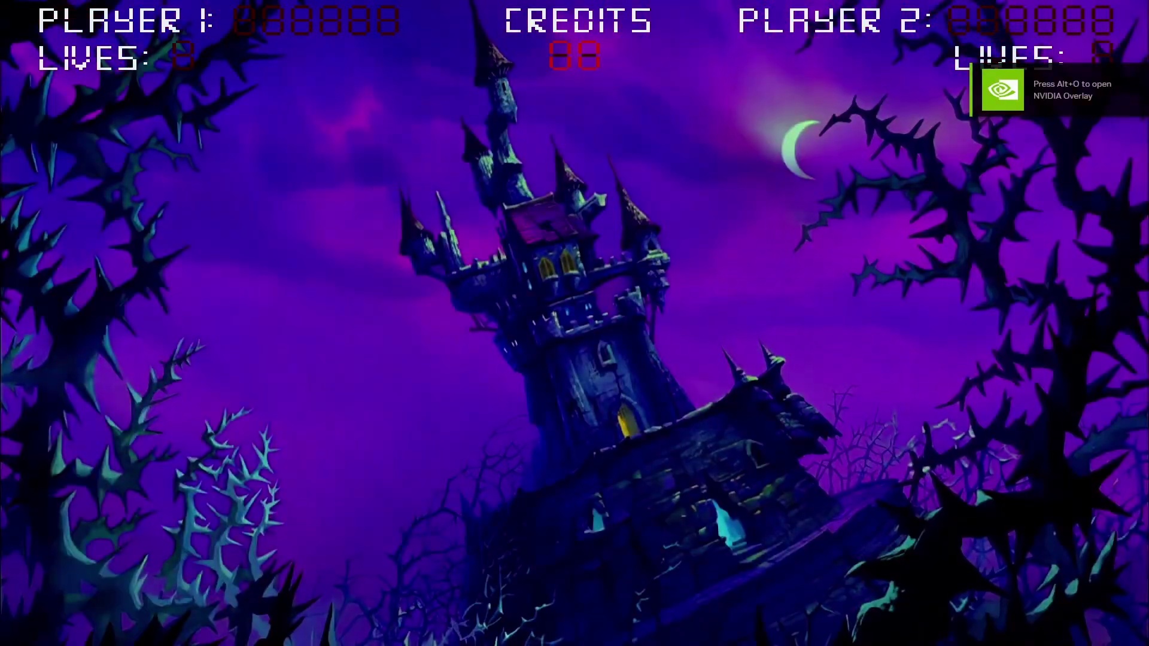
key("XF86AudioLowerVolume")
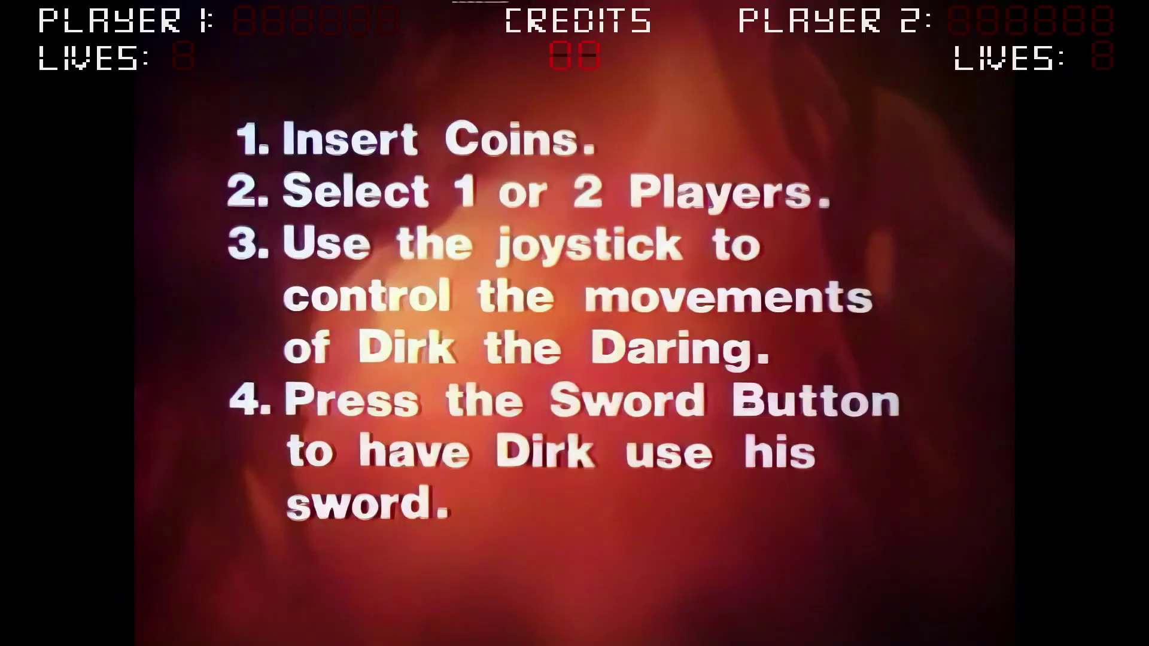
key("1")
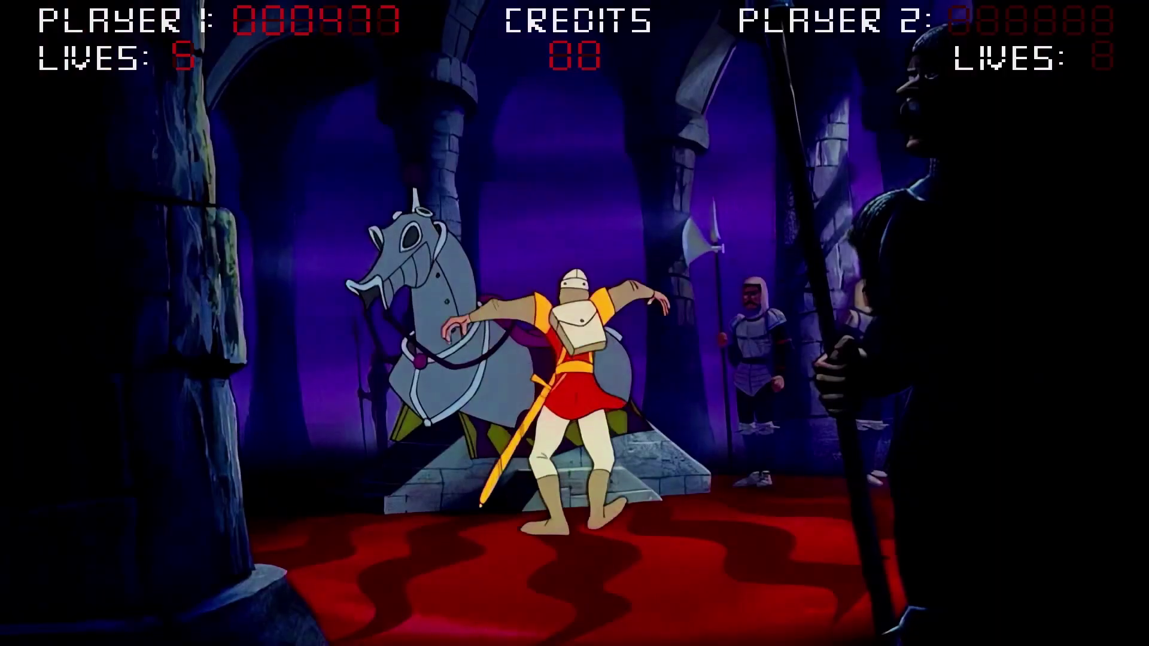
key("Escape")
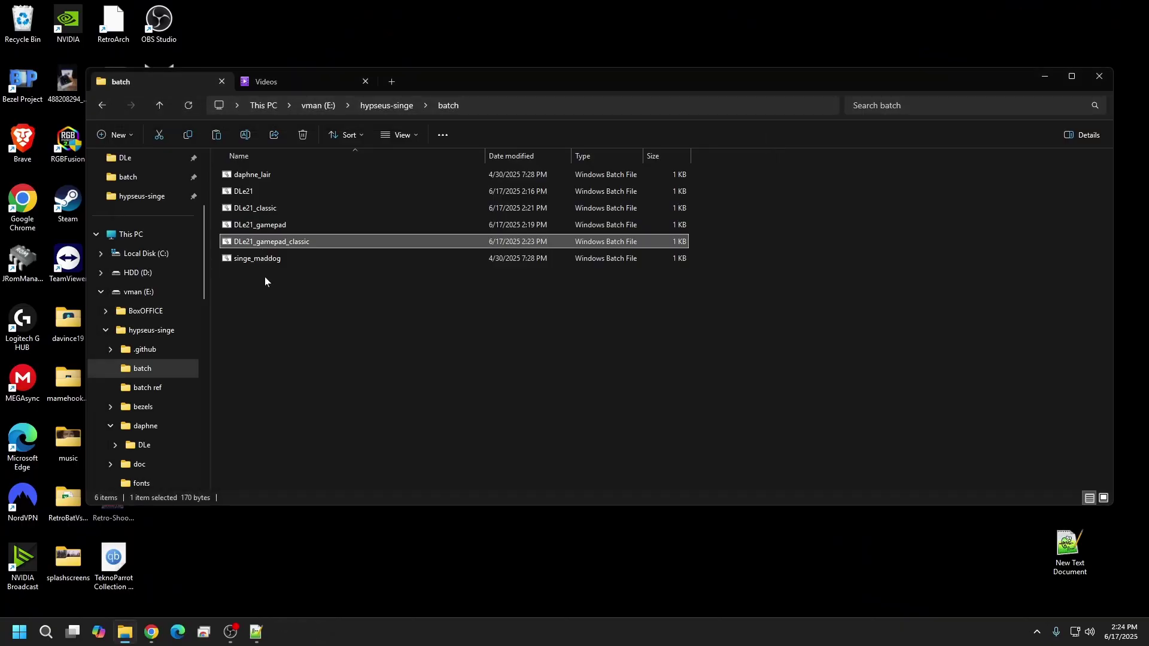
- Make another copy of the DLe21_gamepad batch file in the batch folder
left_click(253, 226)
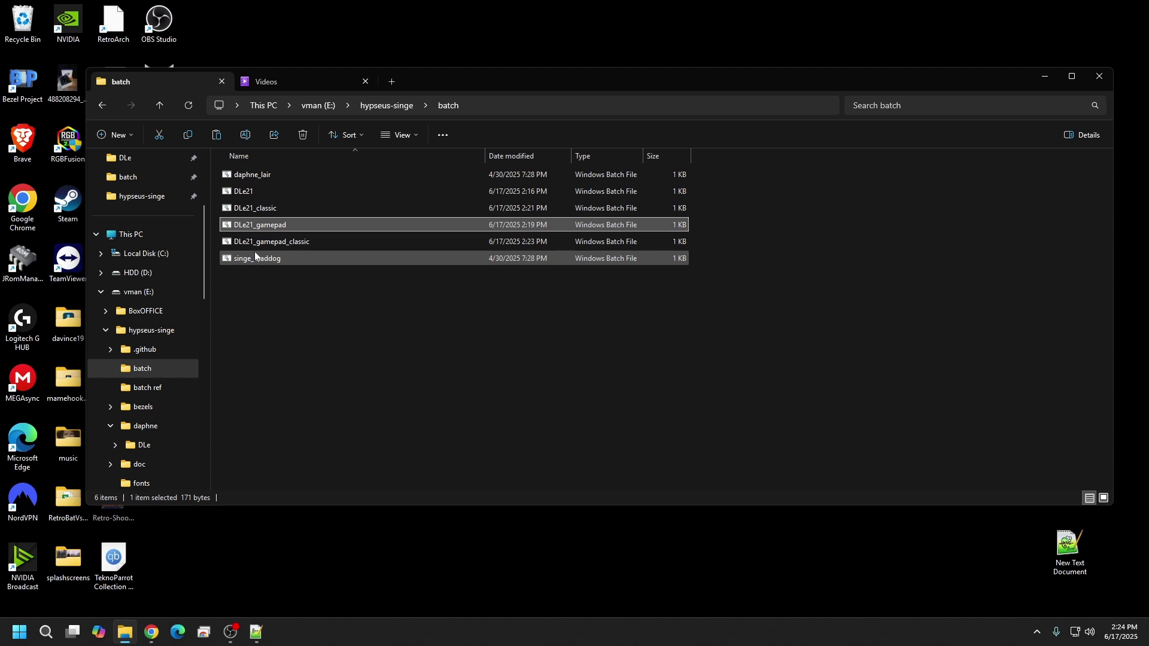
left_click(258, 212)
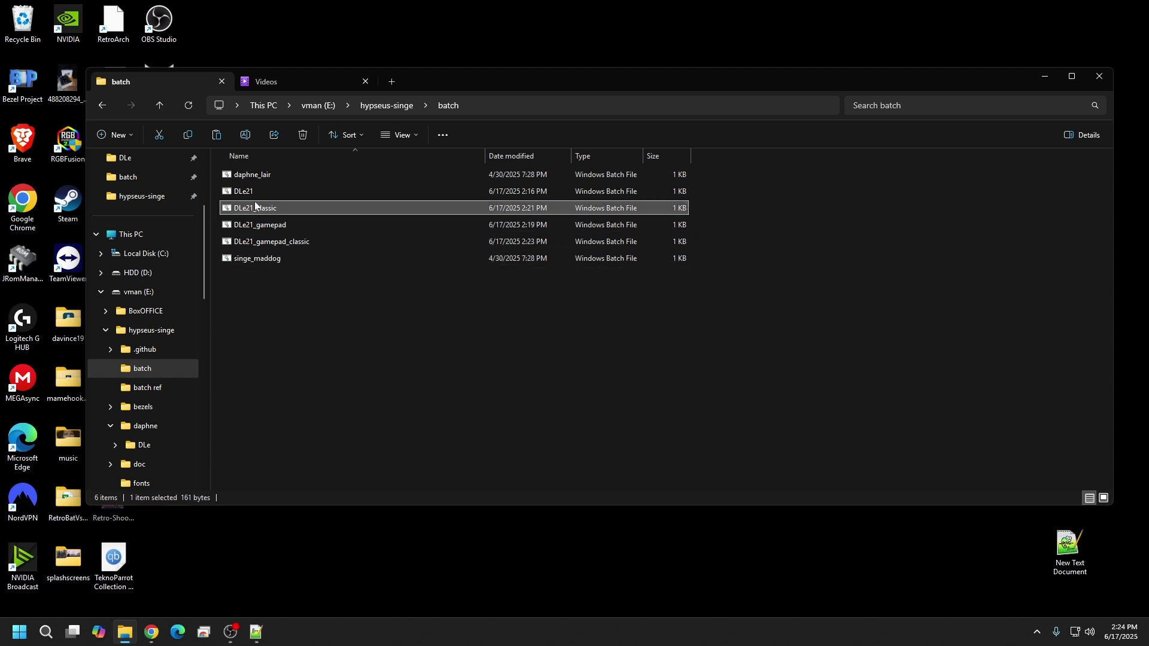
left_click(263, 231)
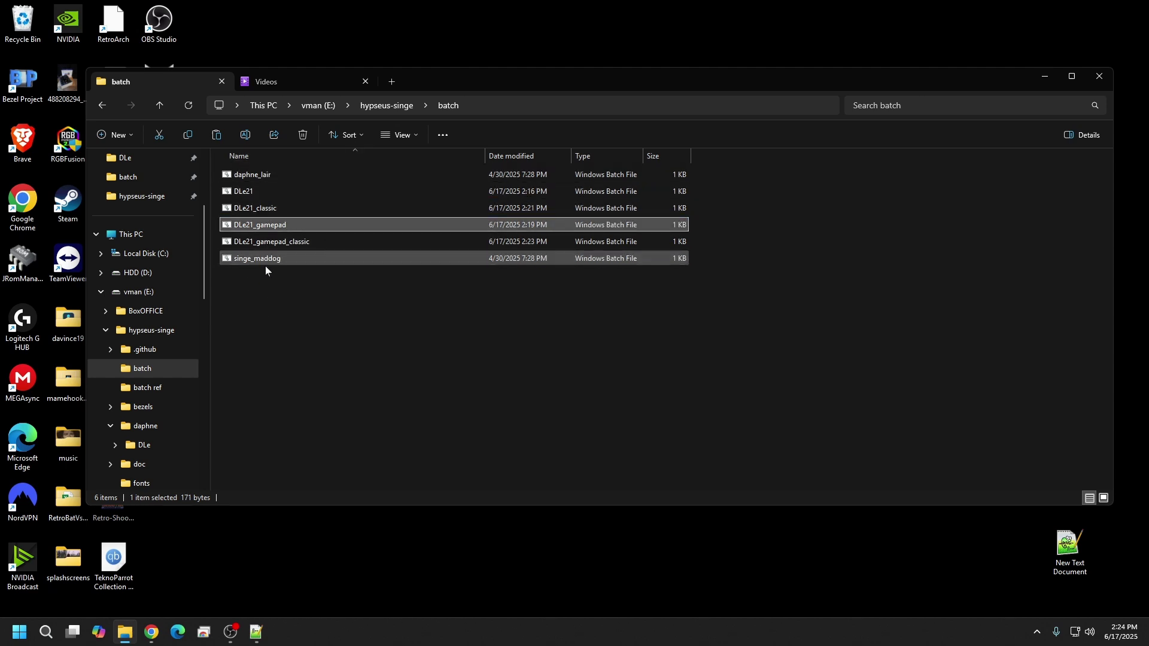
right_click(263, 225)
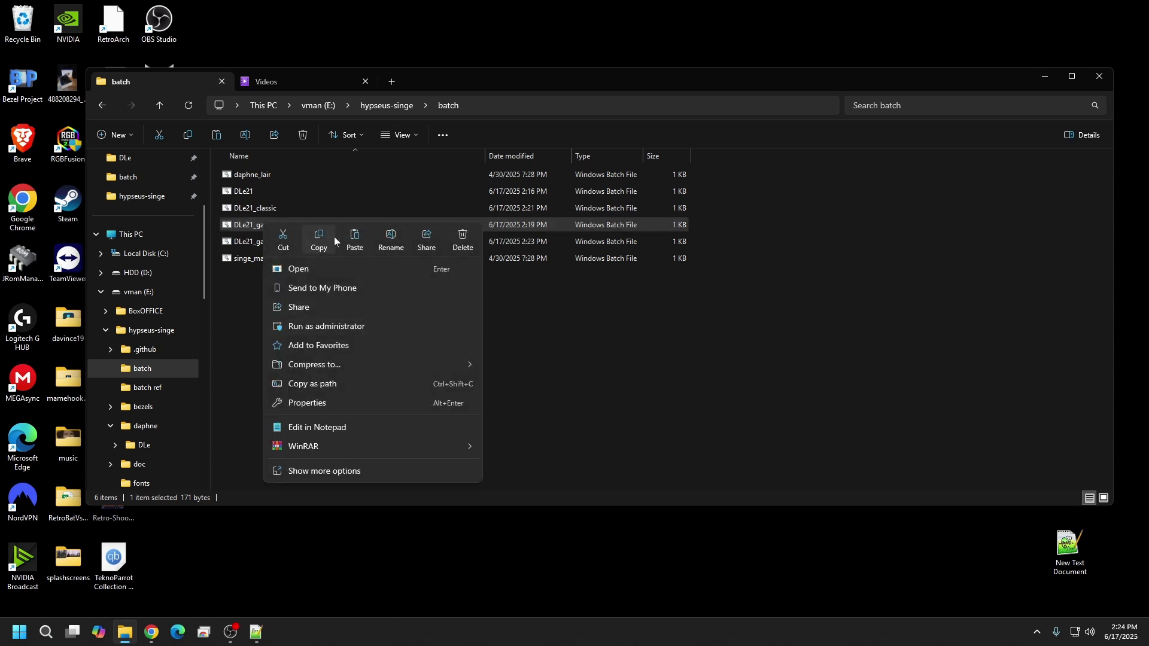
left_click(318, 237)
right_click(317, 306)
left_click(335, 318)
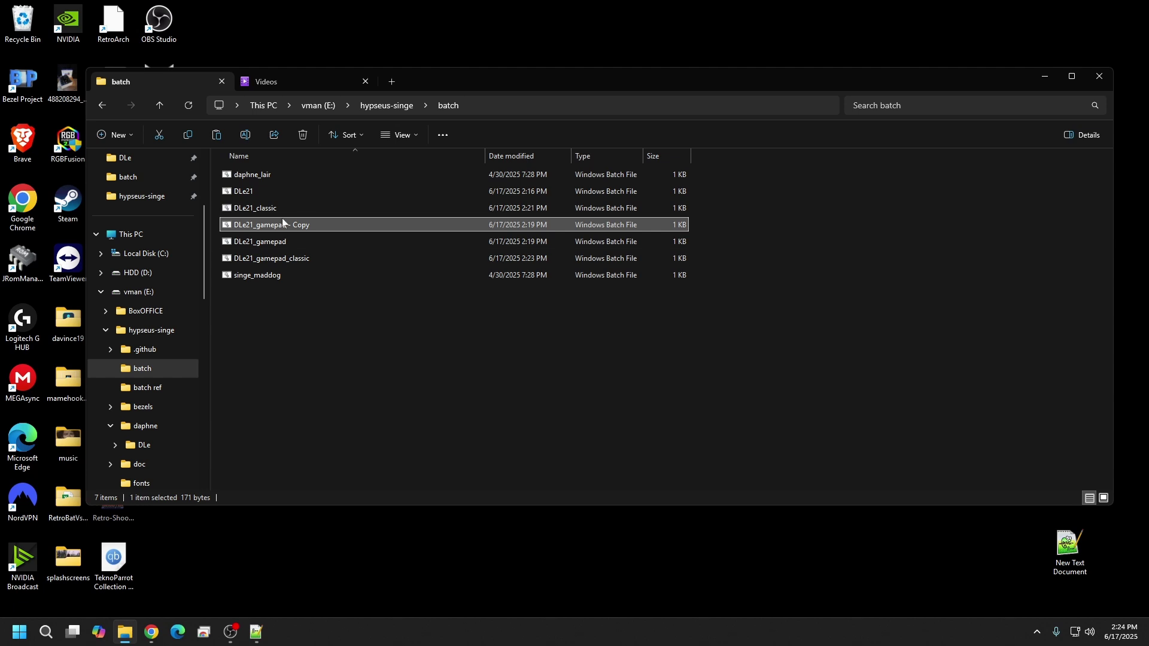
- Rename the new copy of the DLe21_gamepad batch file as DLe21_gamepad_scoreboard
right_click(283, 224)
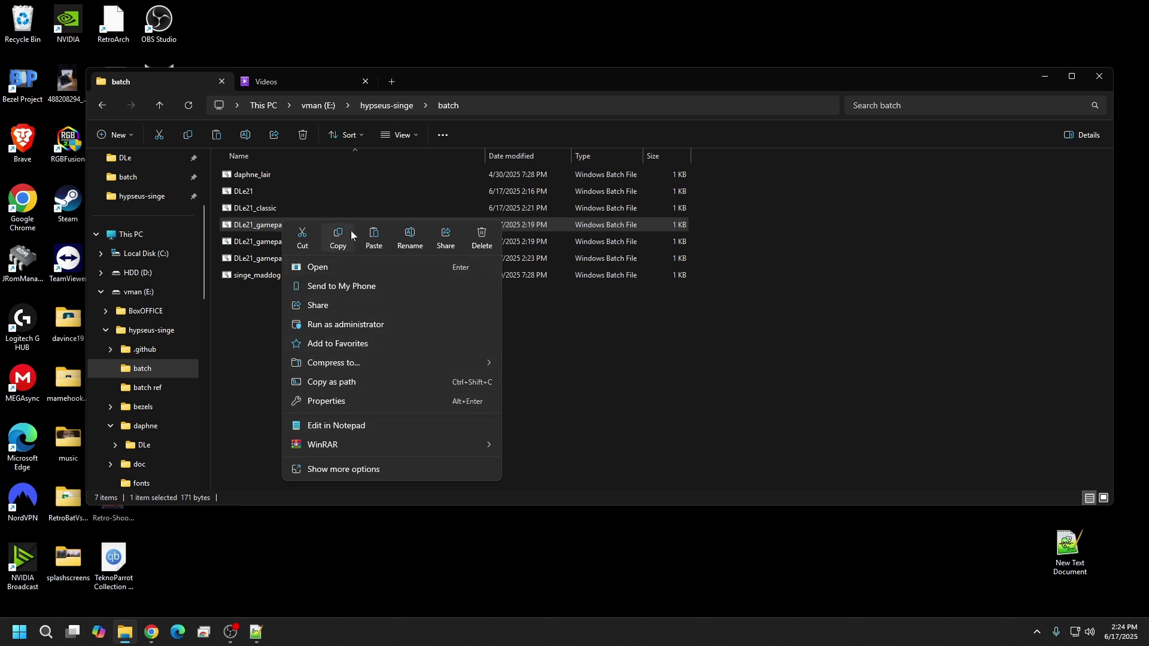
left_click(417, 247)
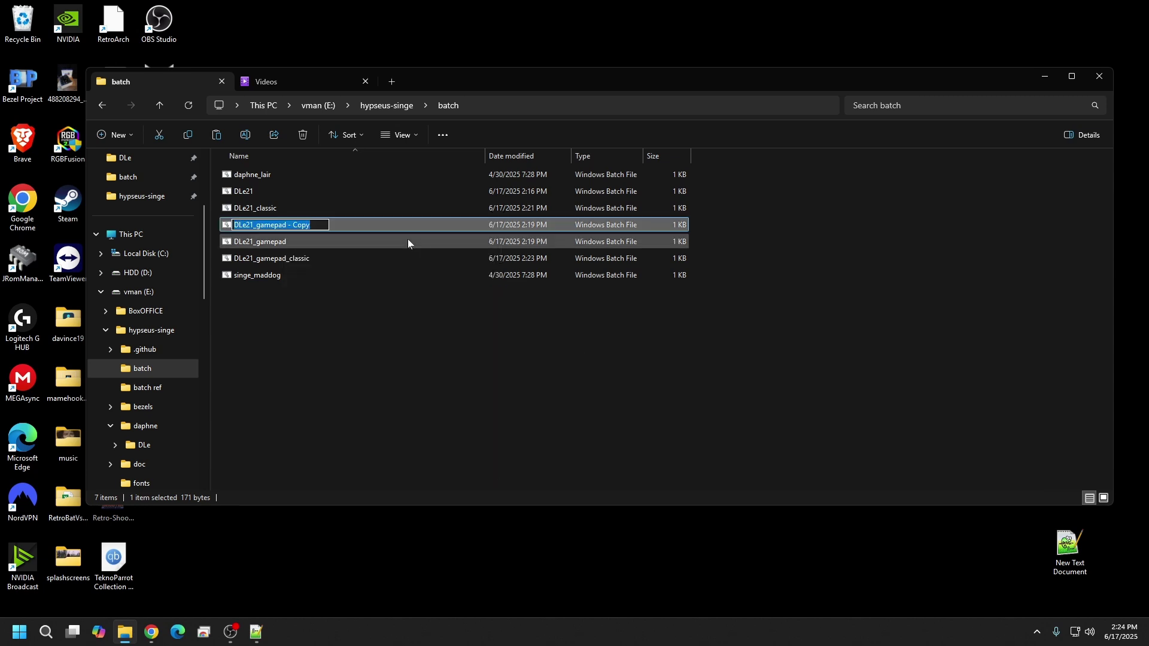
key("End")
key("BackSpace")
key("BackSpace")
key("BackSpace")
key("BackSpace")
key("BackSpace")
key("BackSpace")
key("BackSpace")
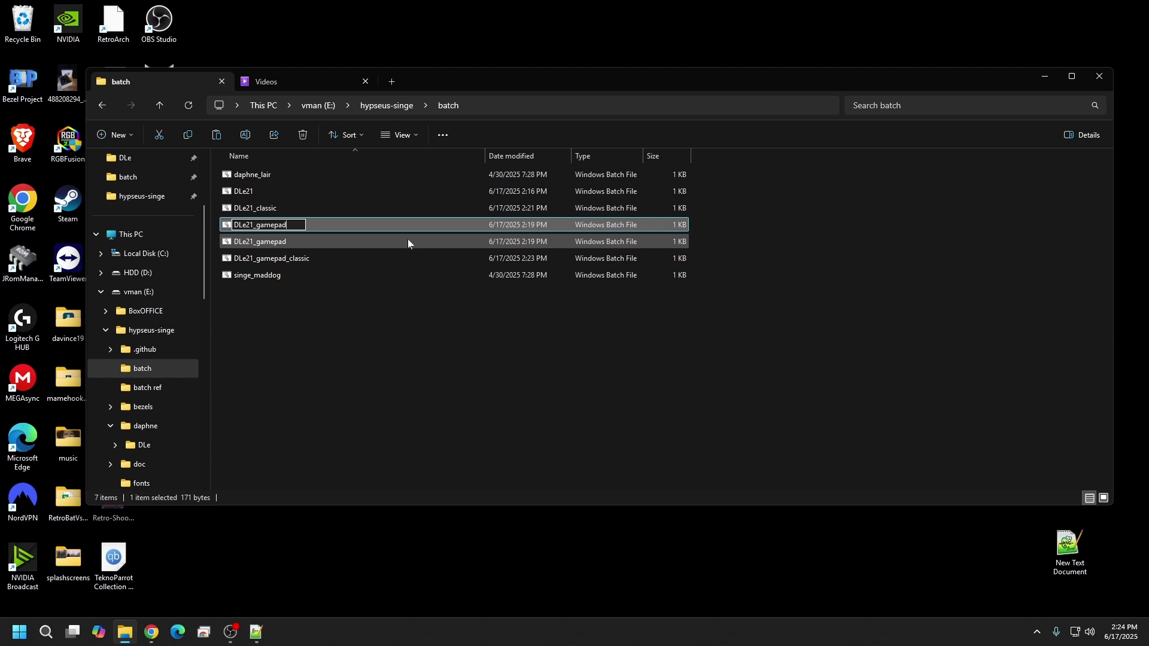
type("_scoreboard")
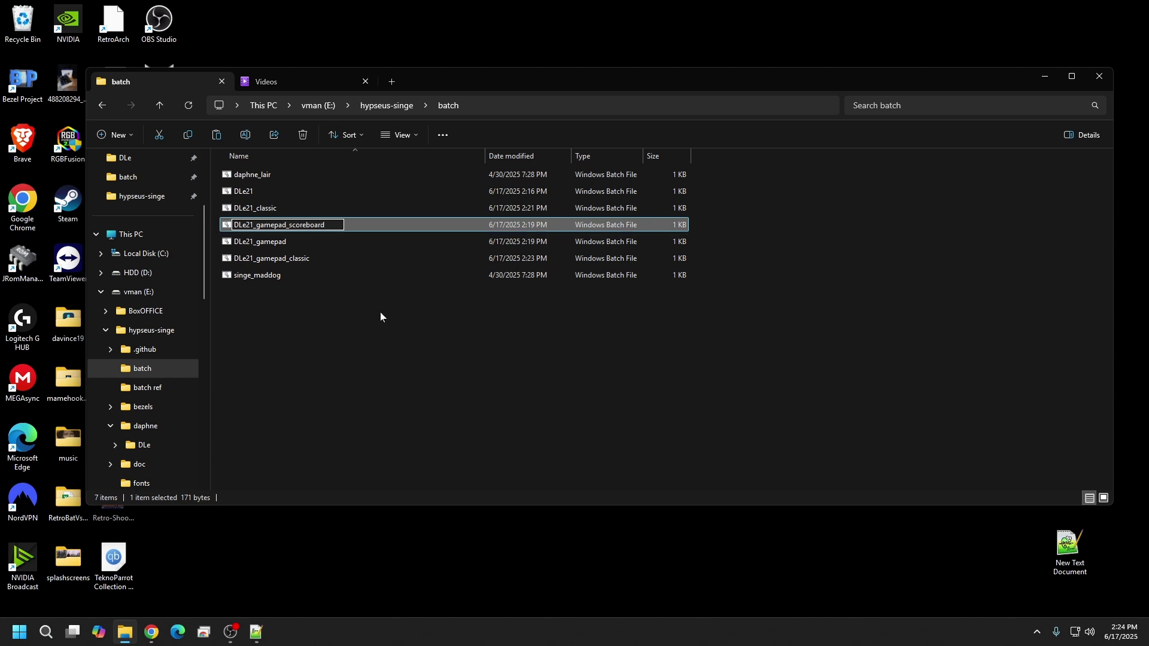
key("Return")
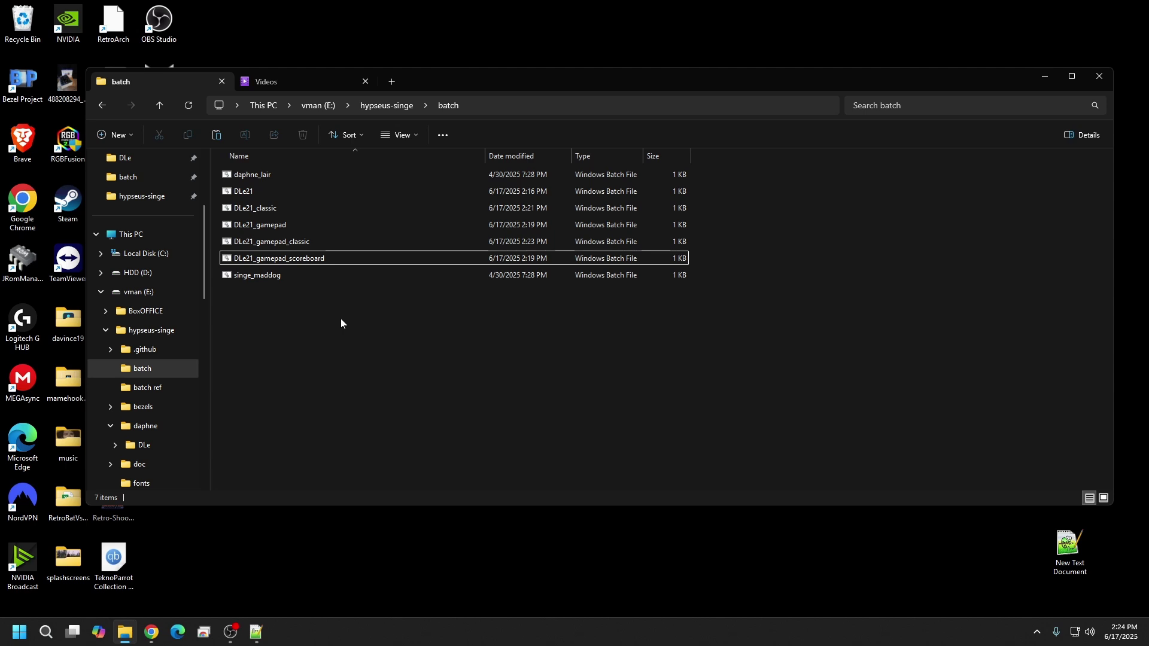
- Add the -scoreboard option after -fullscreen in the DLe21_gamepad_scoreboard batch file, save it, and close Notepad
right_click(310, 259)
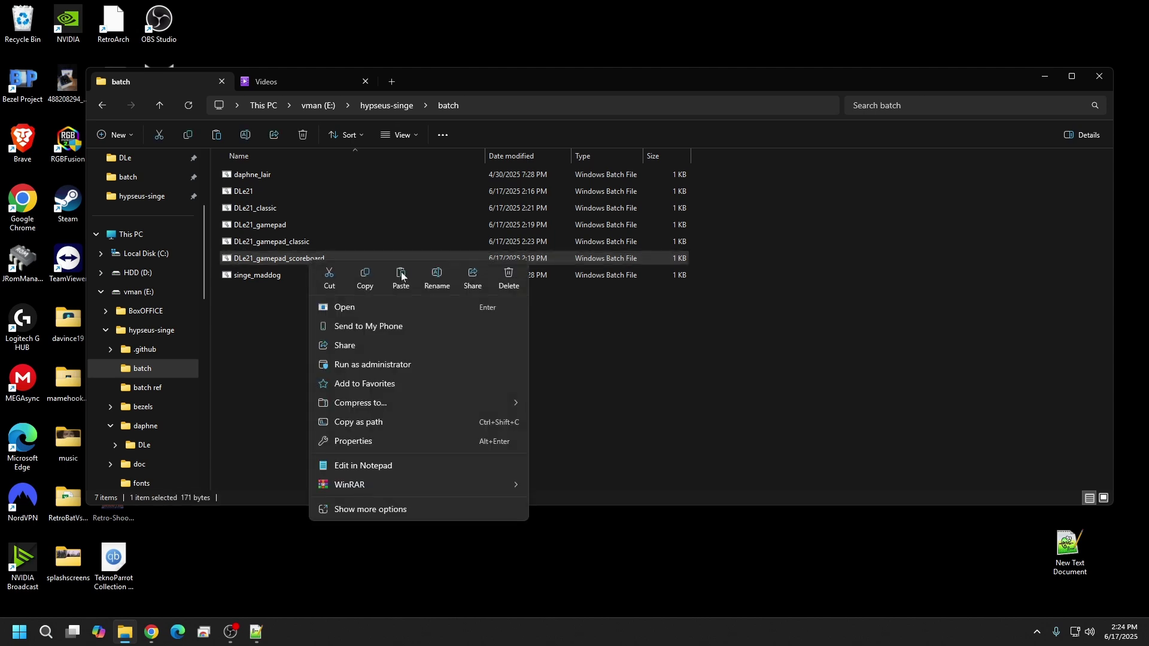
left_click(362, 468)
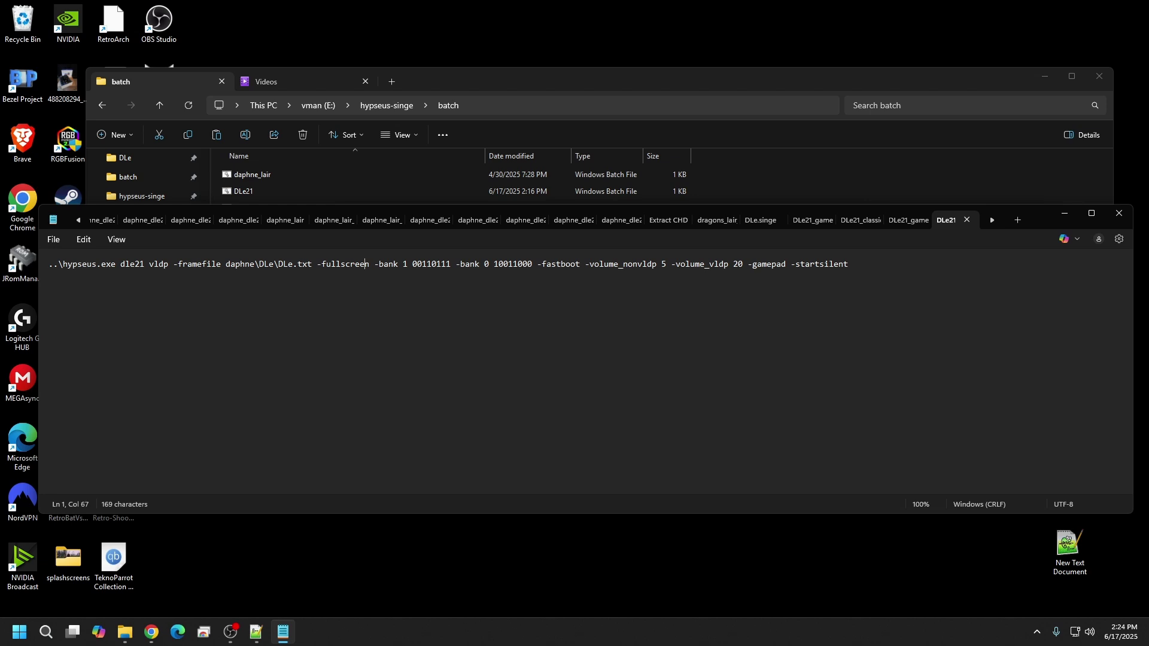
type("-score")
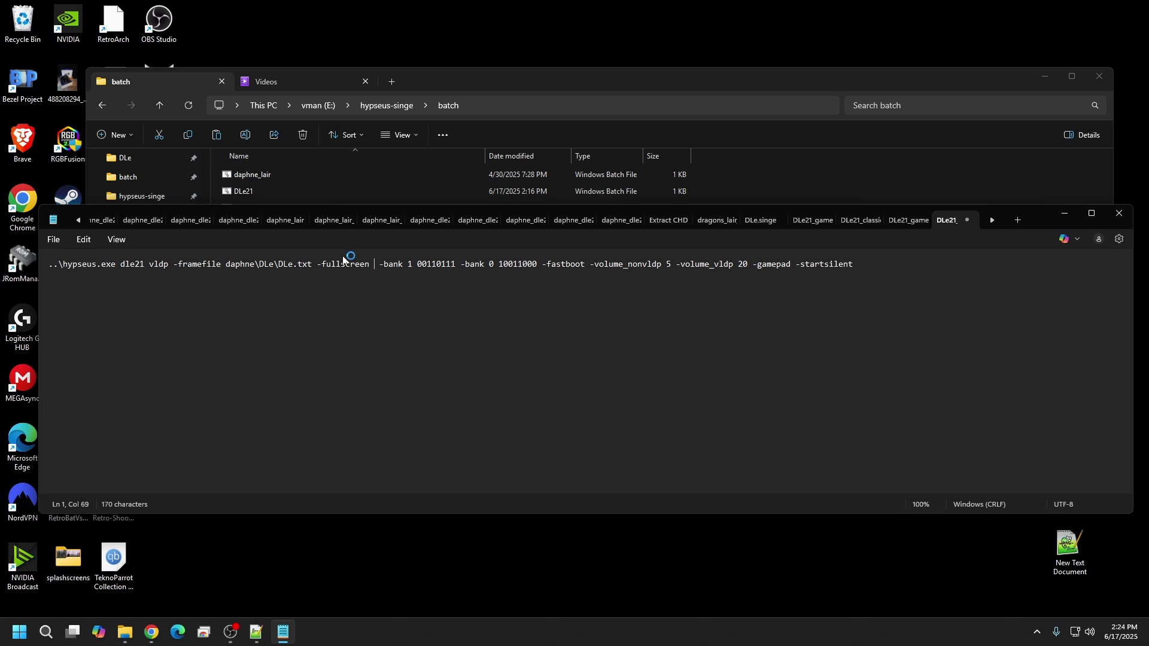
type("board")
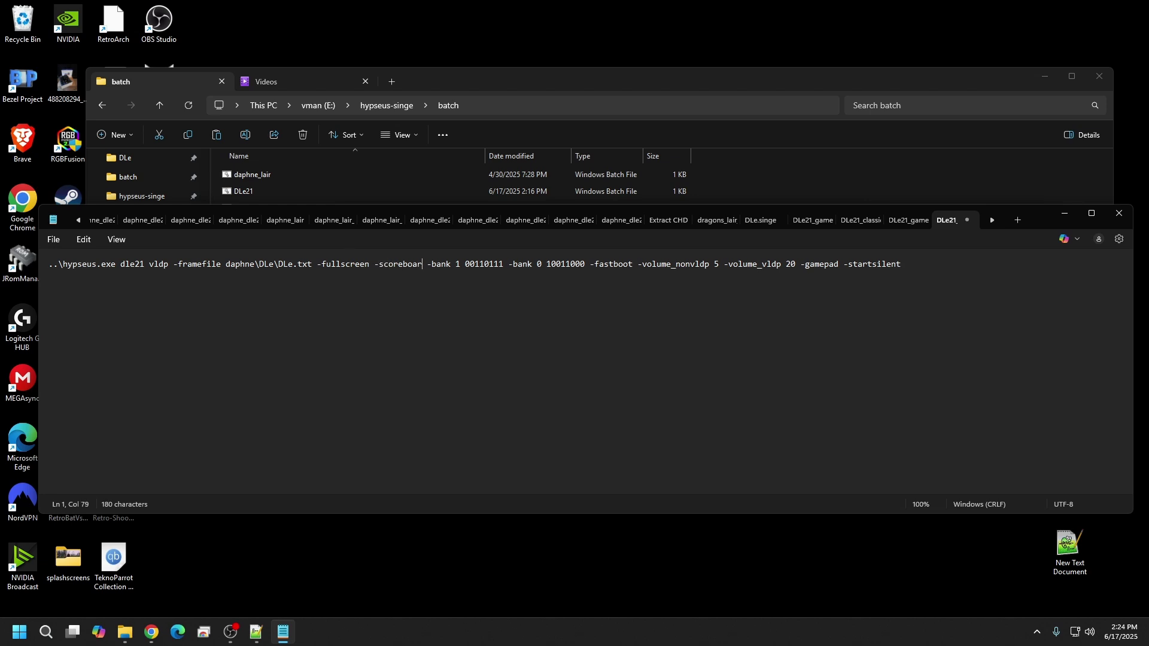
left_click(53, 240)
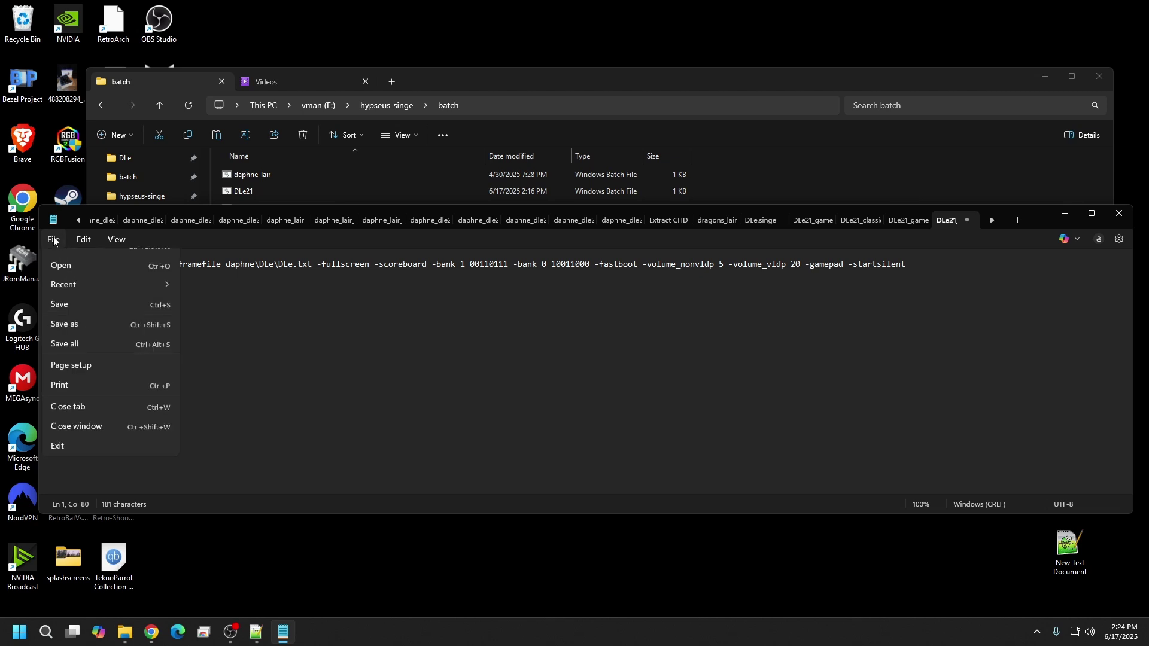
left_click(71, 338)
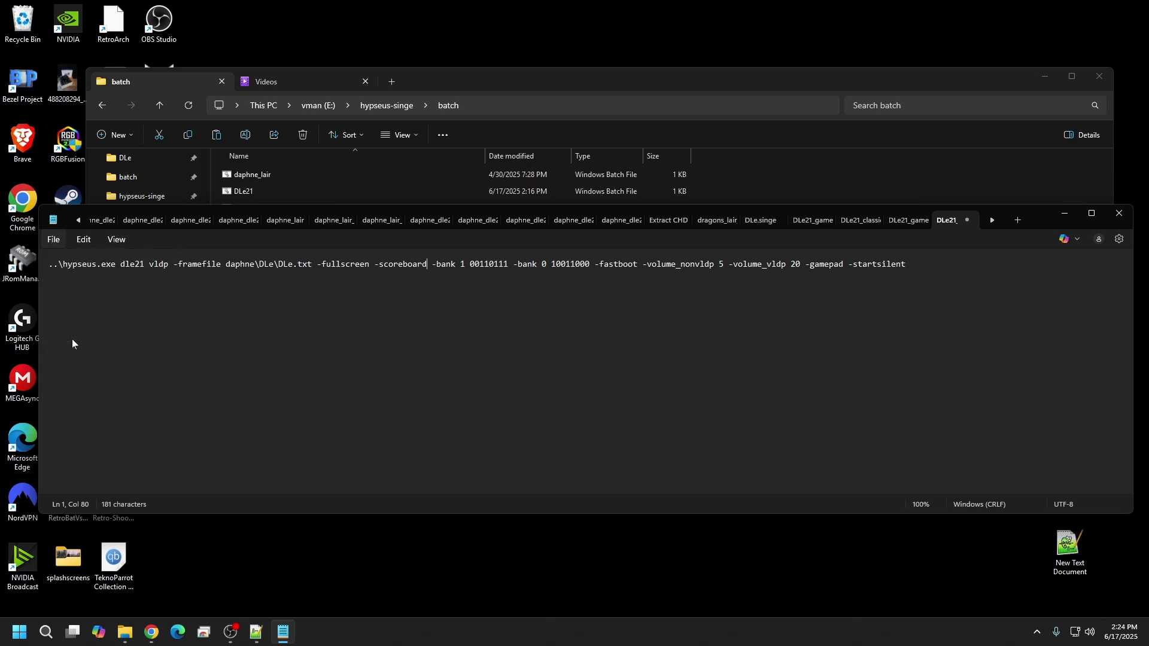
left_click(1119, 213)
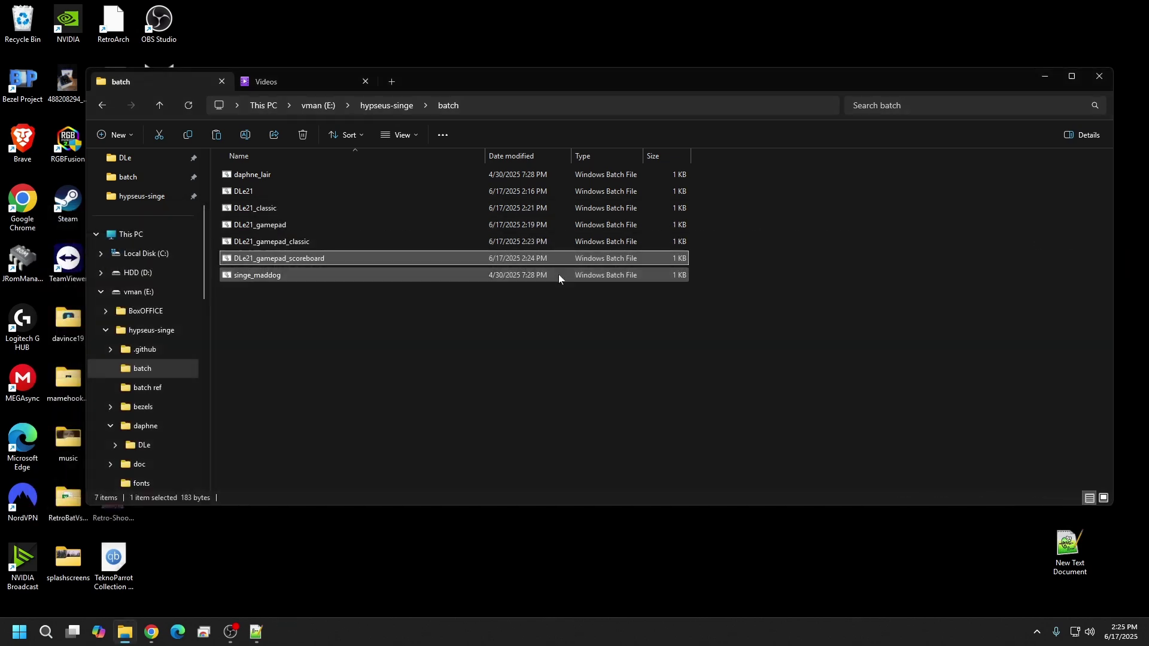
- Test the DLe21_gamepad_scoreboard batch file by launching the game, then return to its launch command in Notepad
double_click(334, 260)
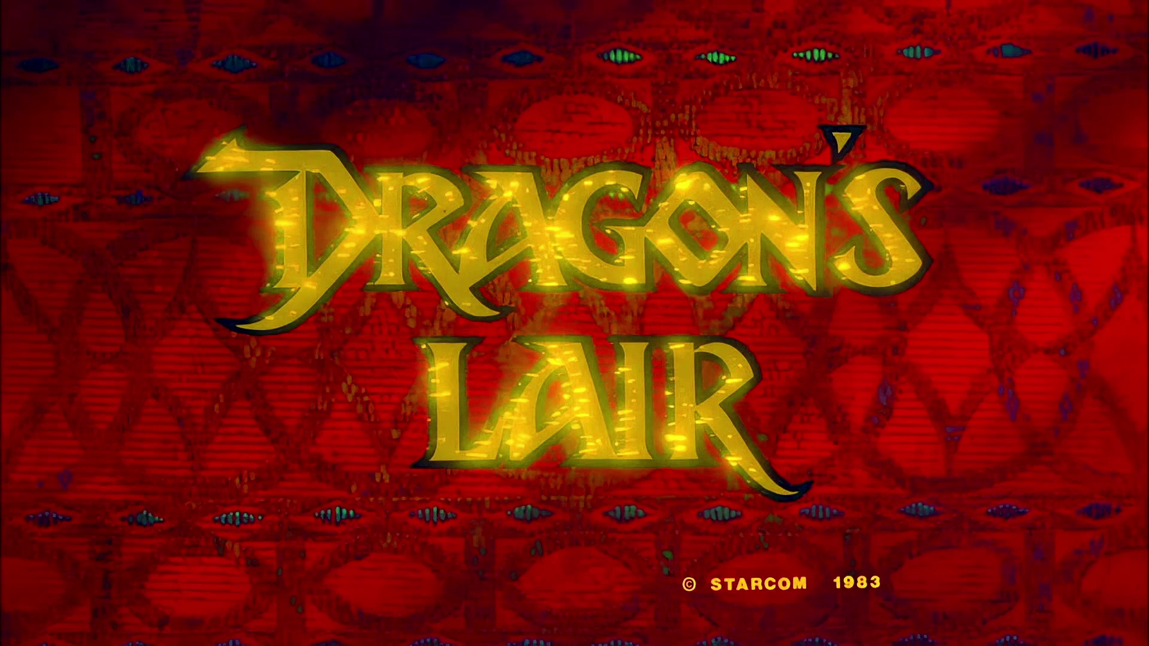
key("alt+v")
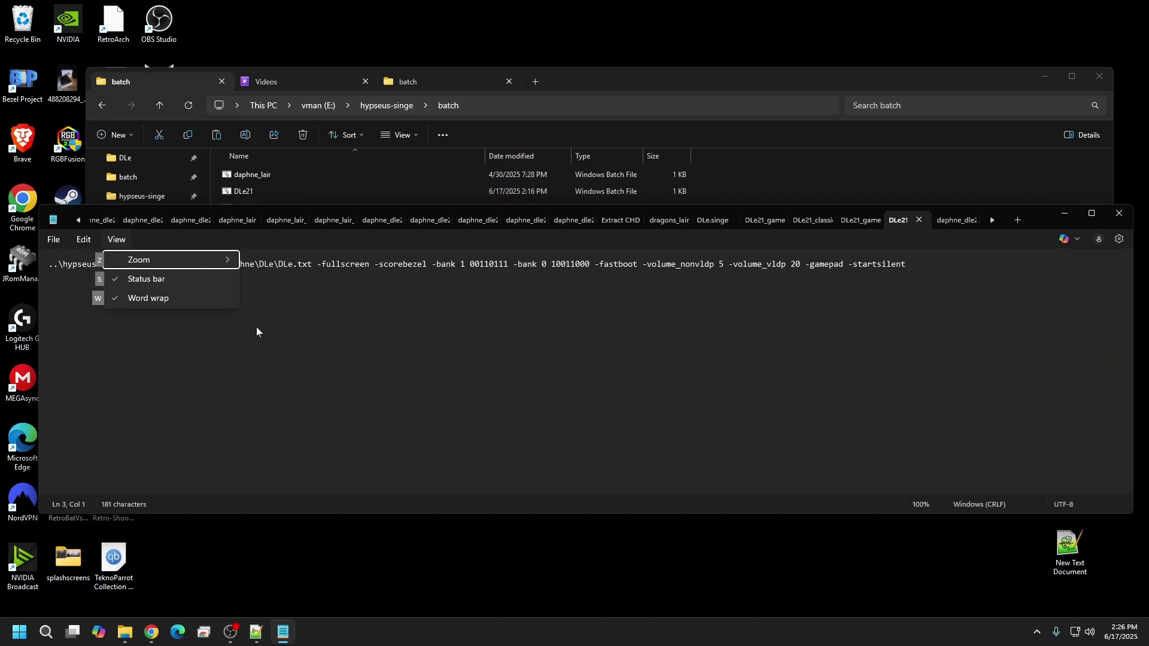
left_click(323, 346)
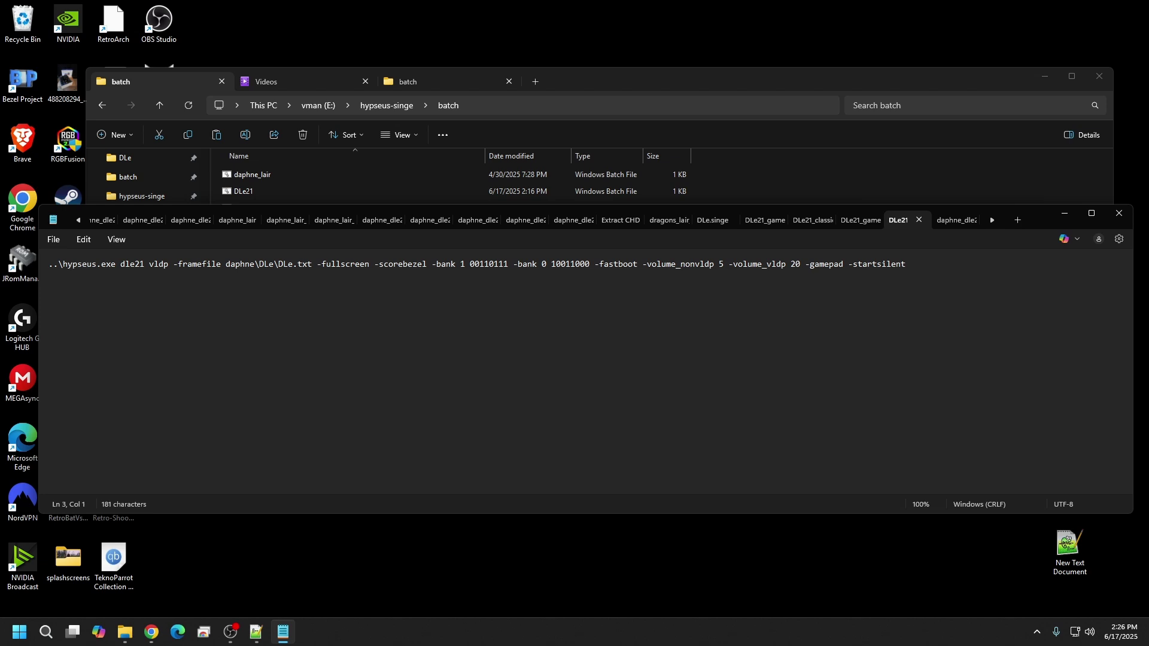
- Run the DLe21_gamepad_scoreboard batch file again with the -scorebezel option, then quit the game
left_click(145, 80)
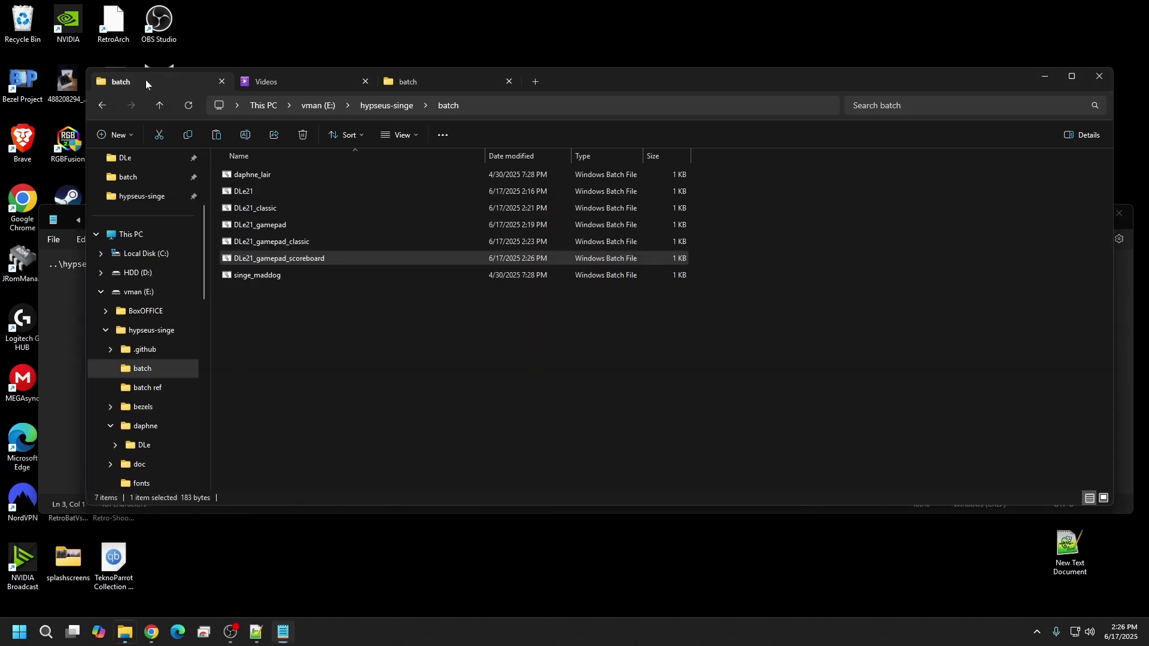
double_click(307, 257)
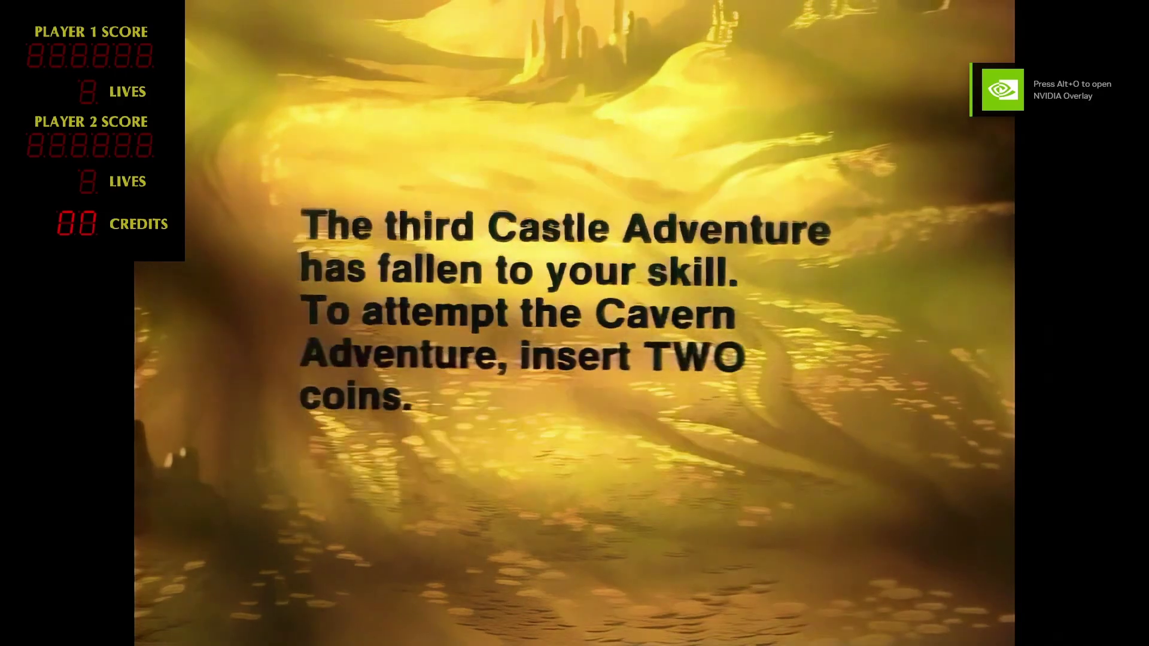
key("Escape")
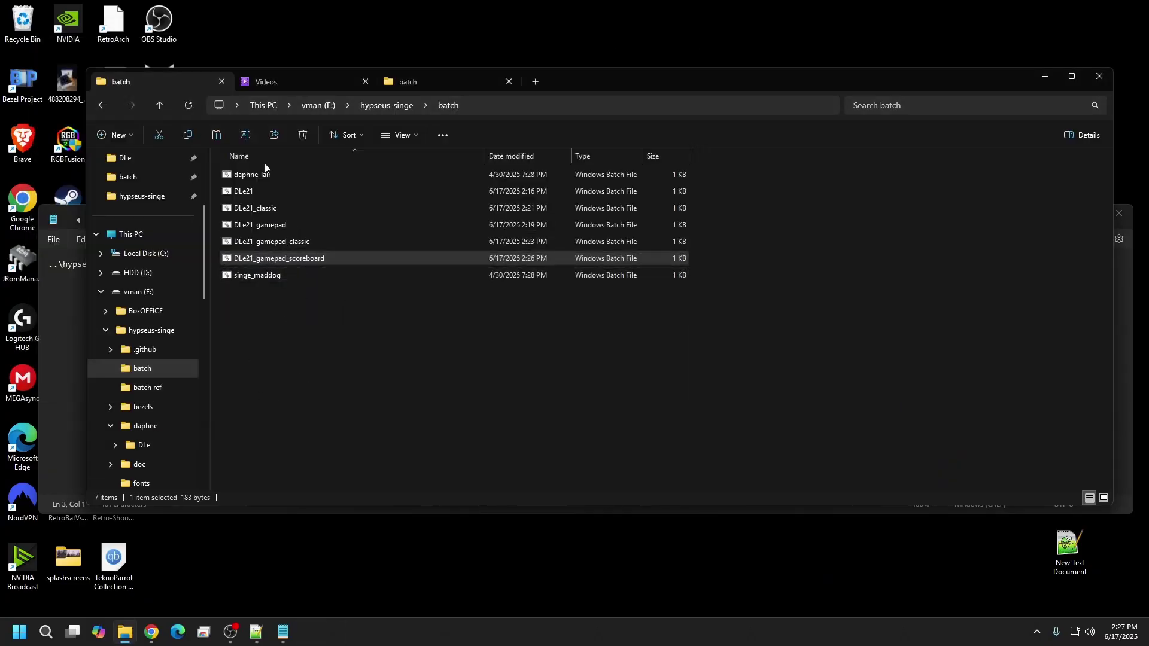
- Duplicate the DLe21_gamepad batch file within the batch folder
left_click(280, 224)
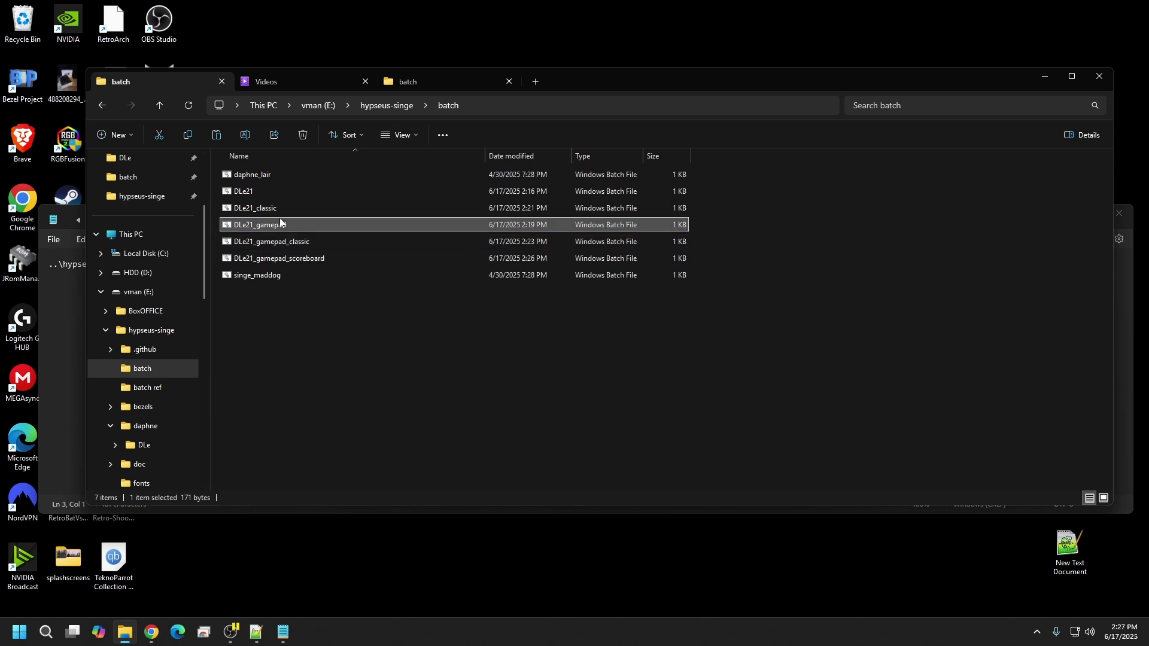
key("ctrl+c")
key("ctrl+v")
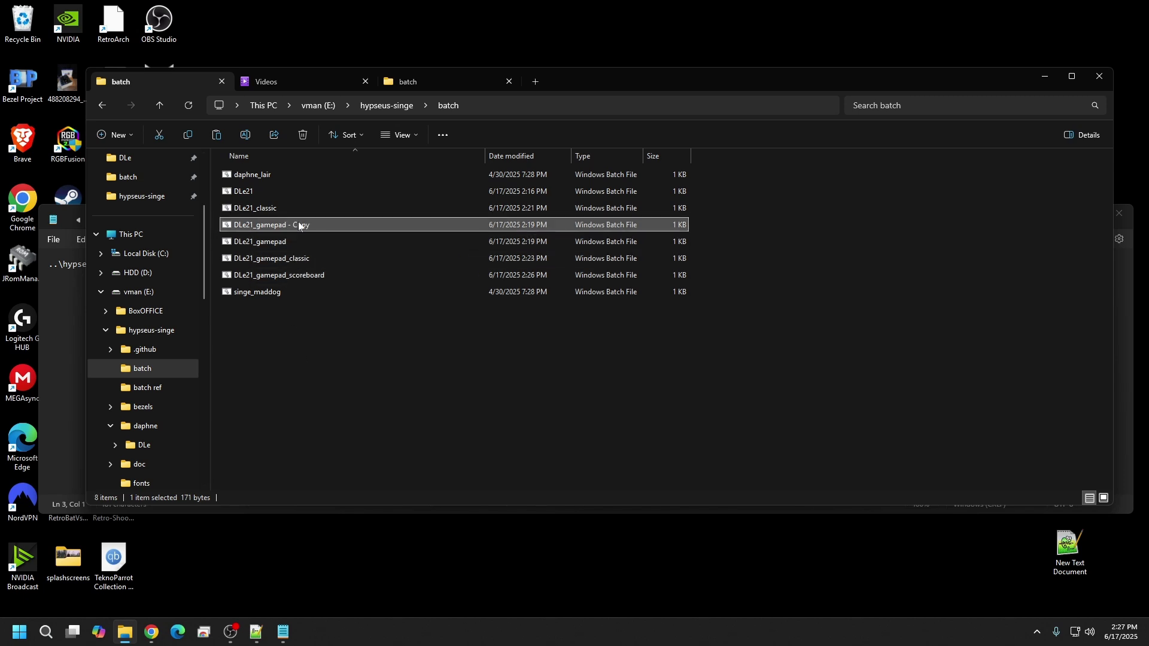
- Rename the duplicated gamepad batch file as DLe21_gamepad_bezel
right_click(299, 226)
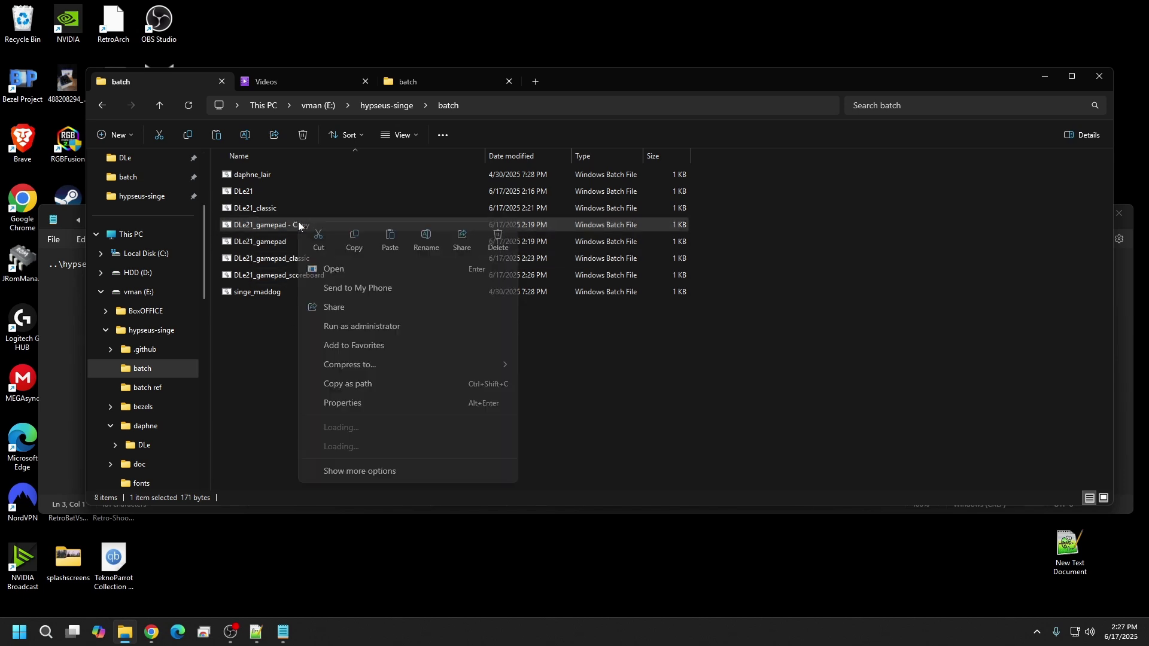
left_click(426, 240)
key("End")
key("BackSpace")
key("BackSpace")
key("BackSpace")
key("BackSpace")
key("BackSpace")
key("BackSpace")
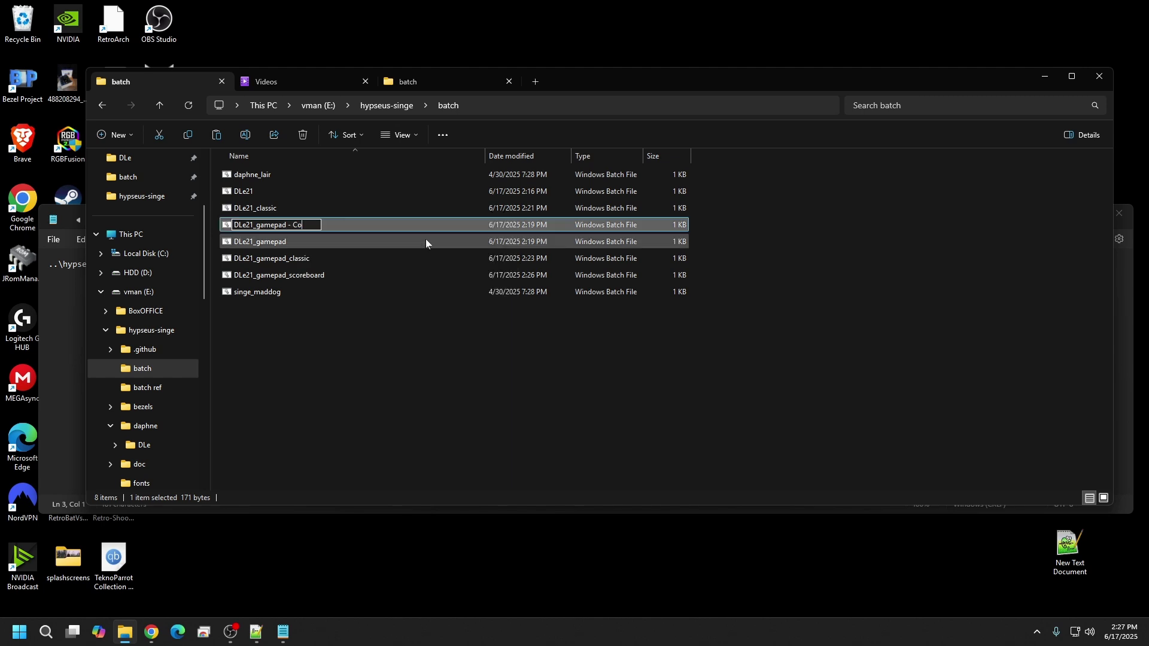
key("BackSpace")
type("_bezel")
left_click(364, 387)
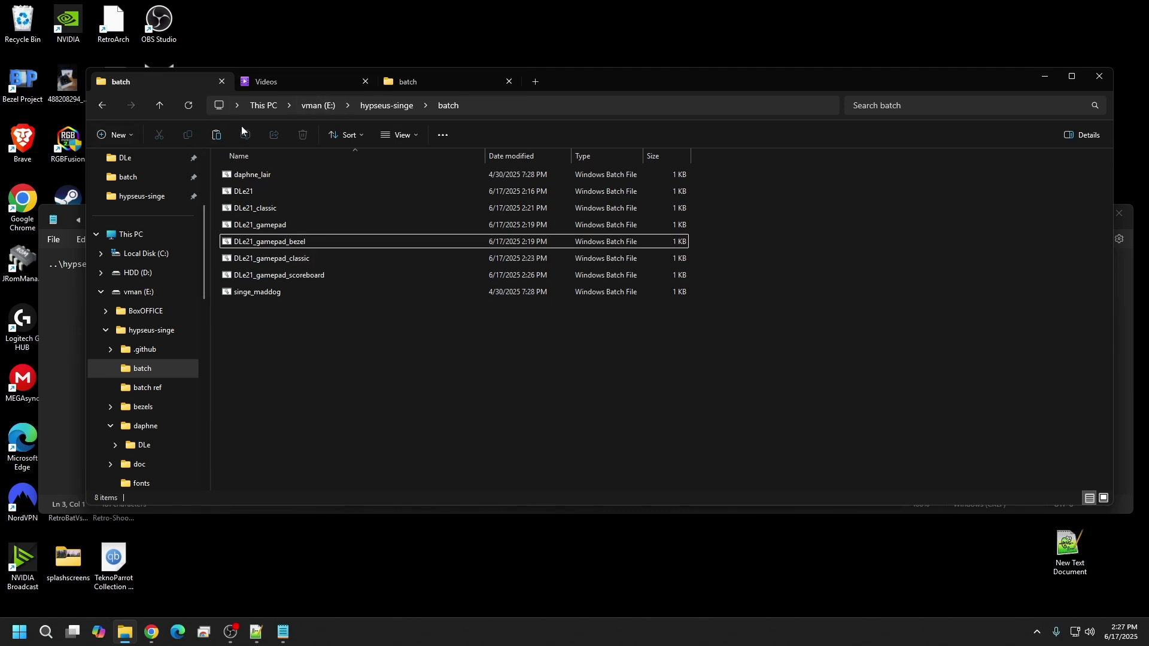
- Glance at the hypseus-singe.1 batch folder, then open the bezels folder inside hypseus-singe
left_click(436, 81)
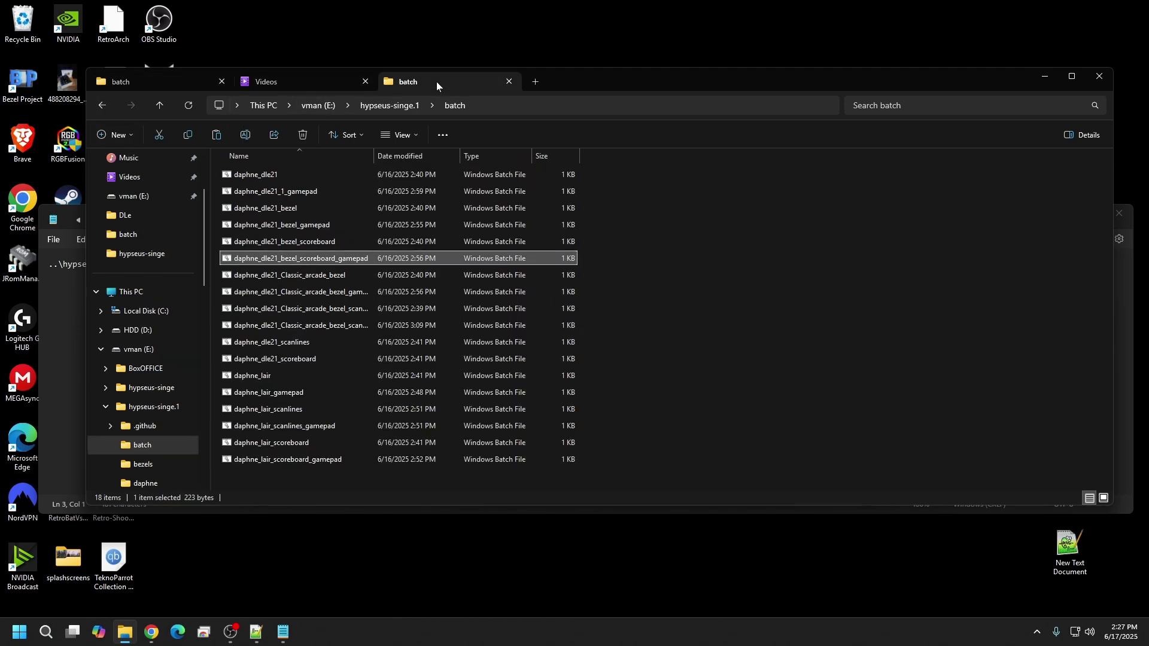
left_click(167, 83)
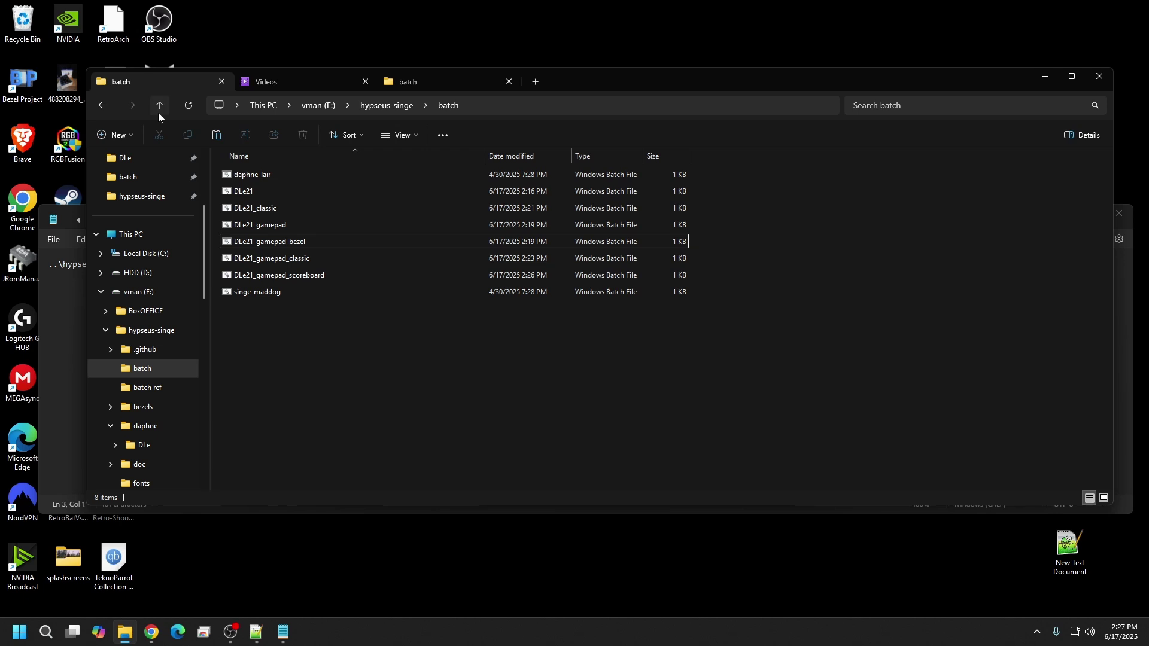
left_click(158, 112)
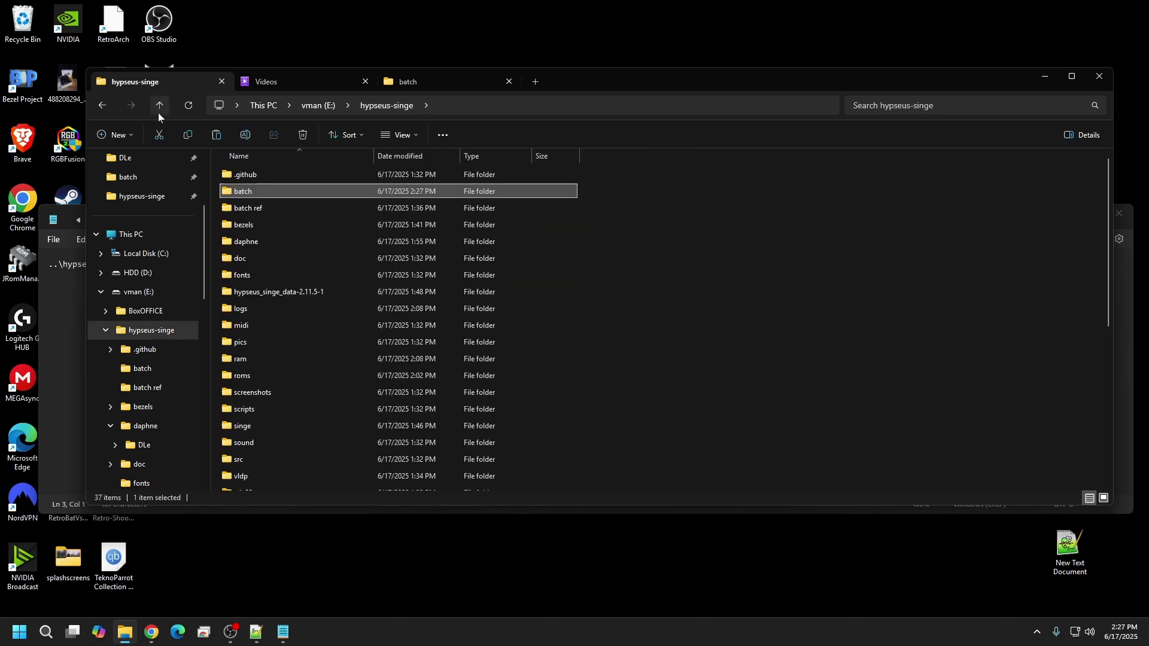
double_click(290, 225)
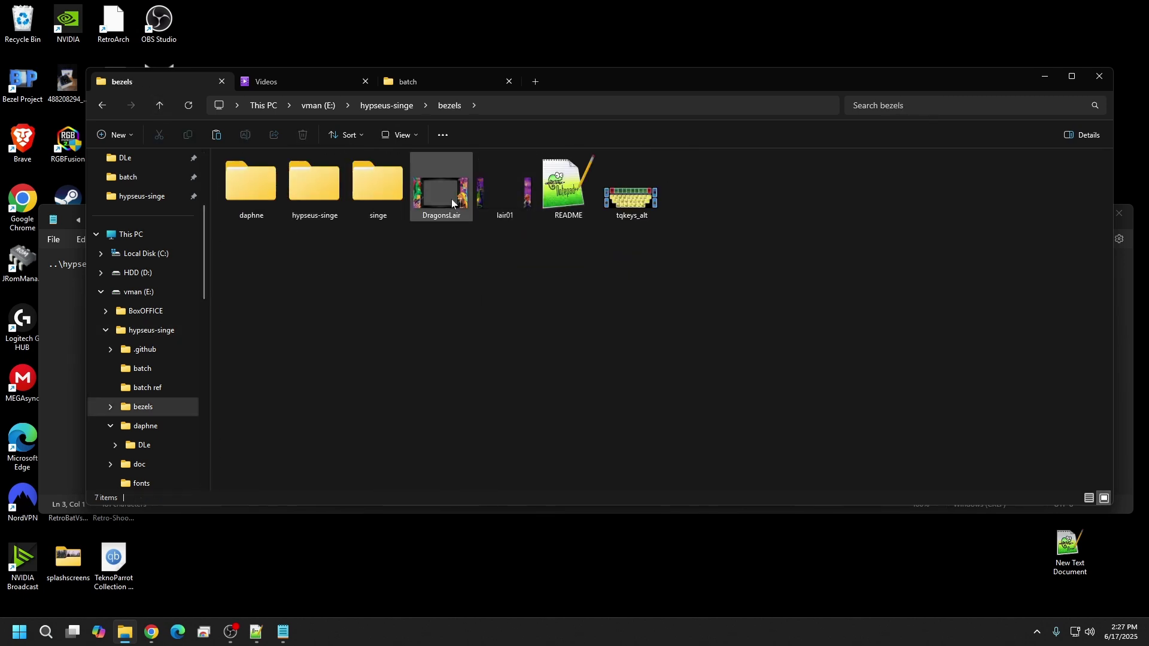
- Compare the DragonsLair and lair01 bezel images, then copy the file path of lair01
left_click(448, 202)
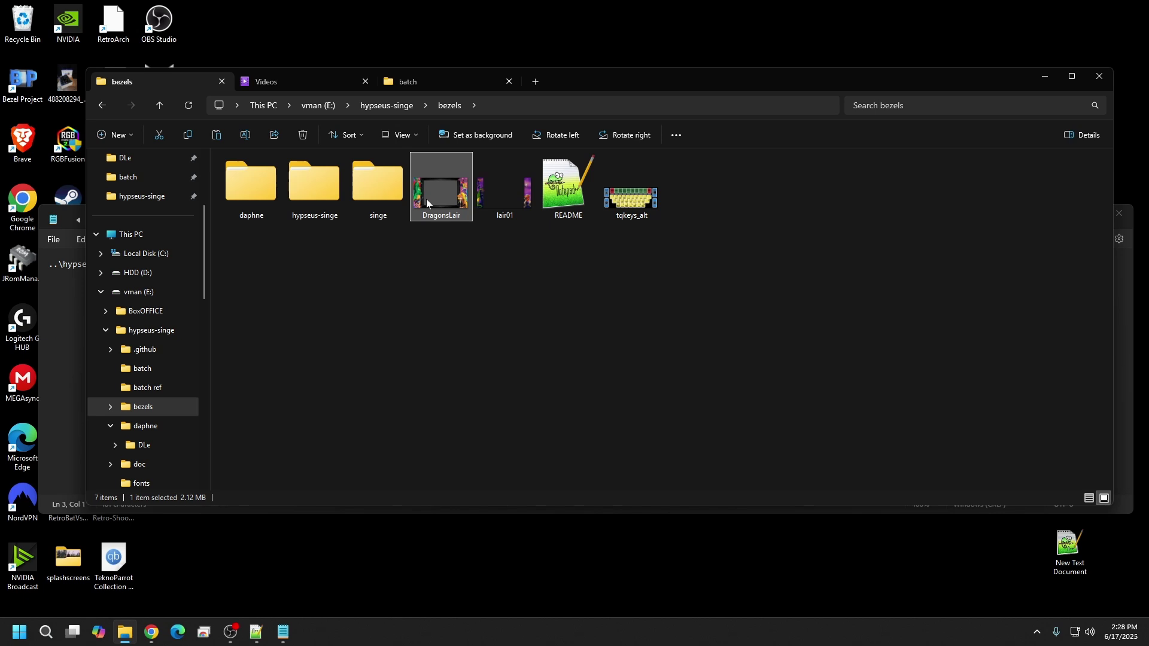
left_click(492, 200)
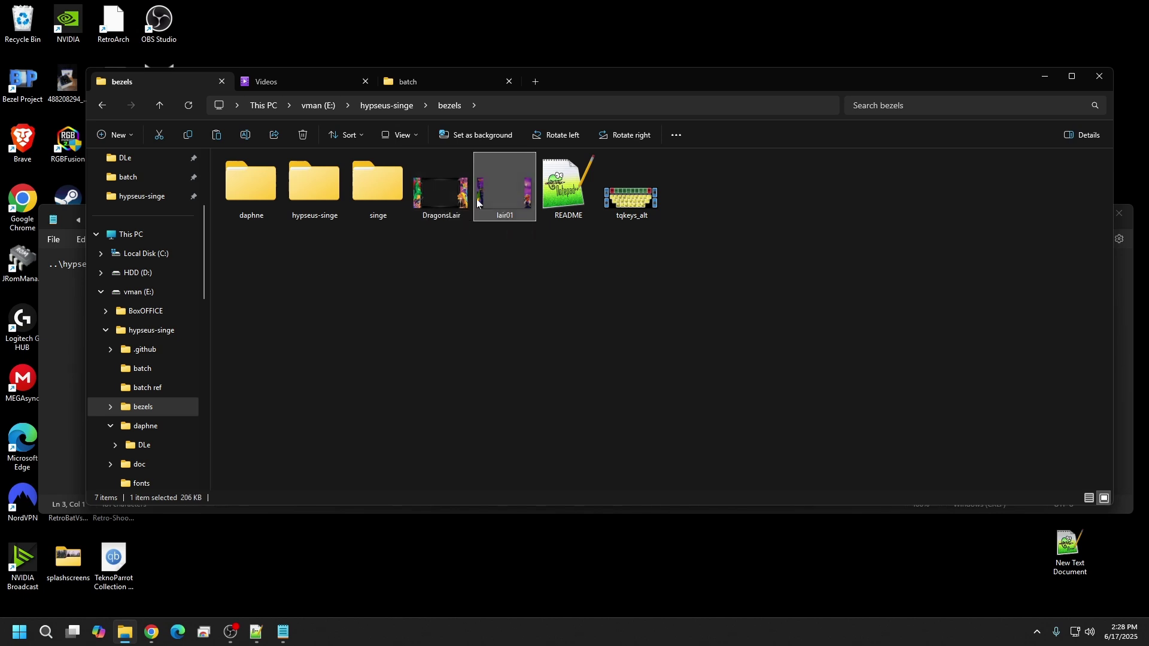
left_click(419, 196)
left_click(432, 196)
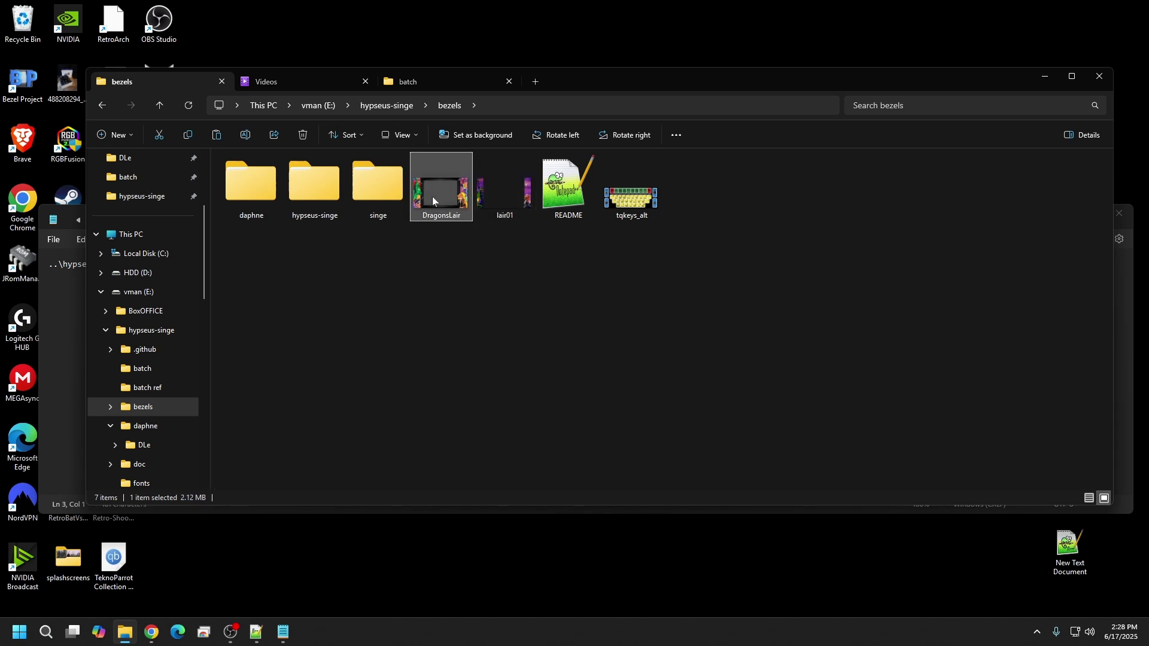
left_click(503, 188)
left_click(450, 201)
left_click(516, 201)
right_click(516, 203)
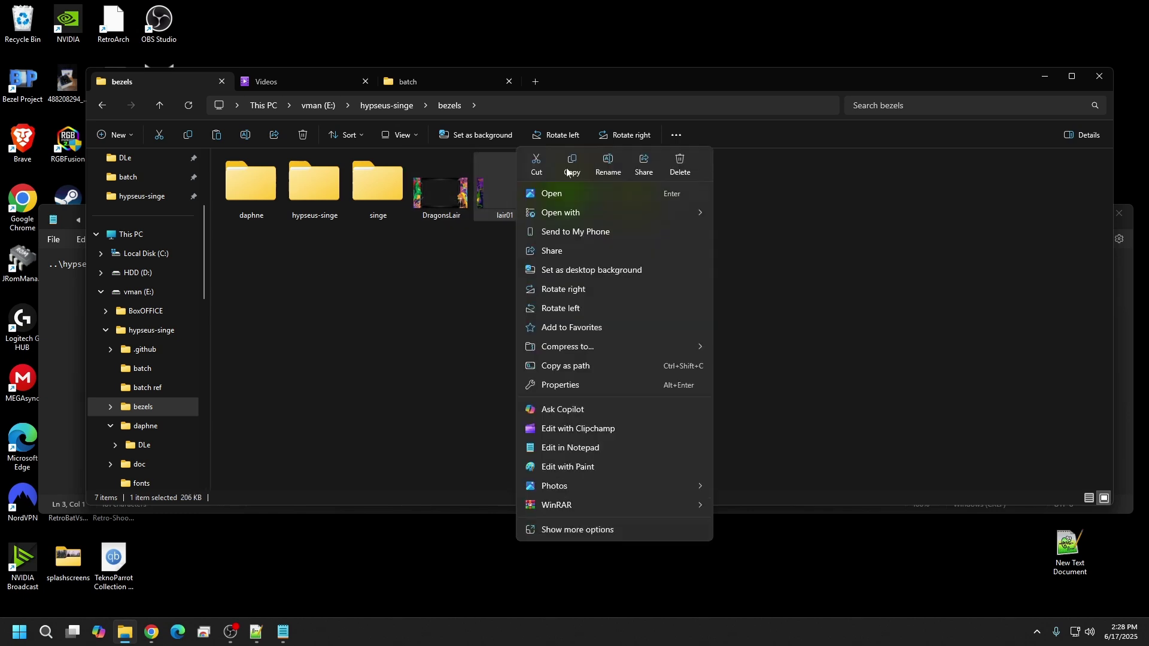
left_click(575, 364)
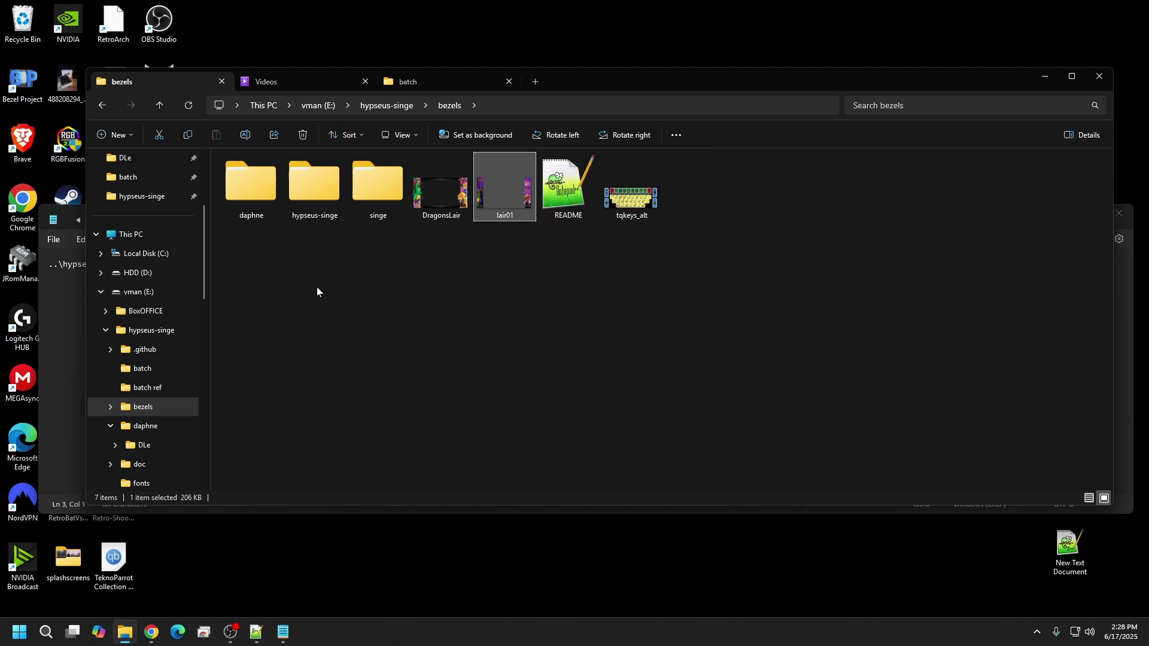
- Open the DLe folder inside the daphne folder of hypseus-singe
left_click(158, 105)
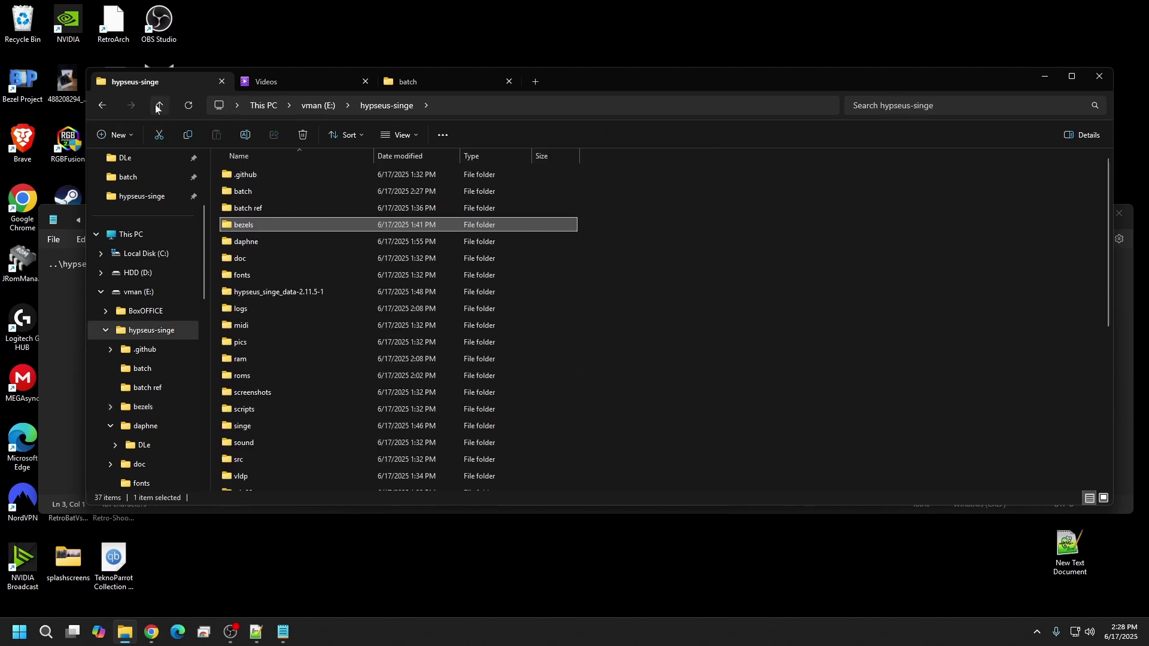
scroll(309, 272, "down", 1)
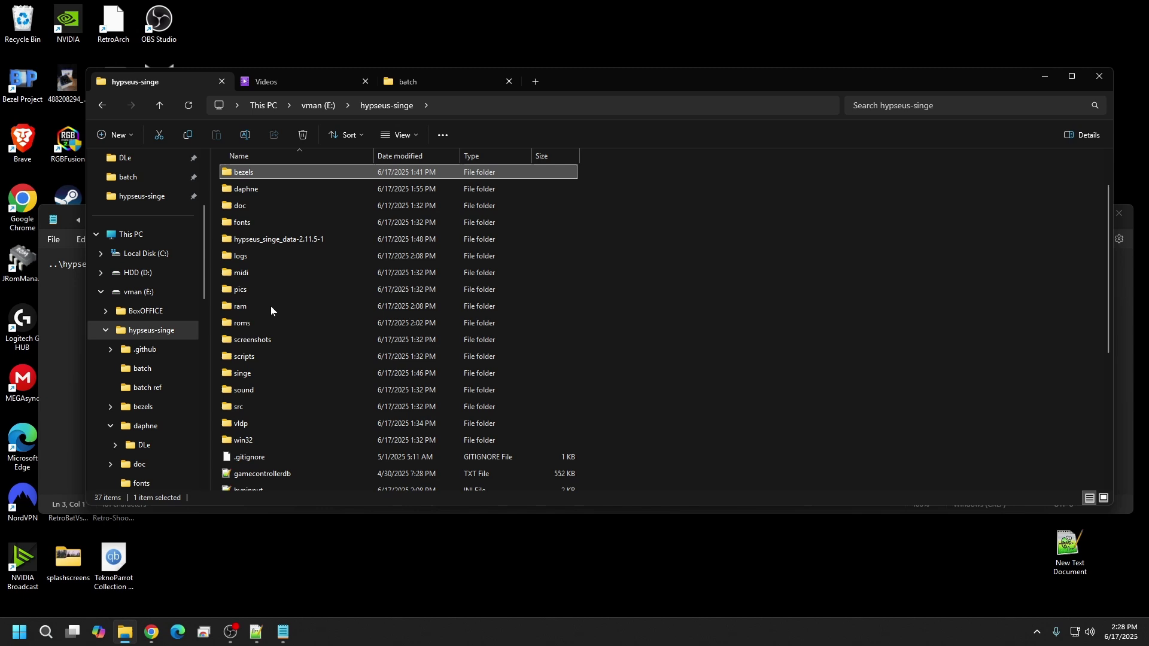
double_click(276, 192)
double_click(264, 179)
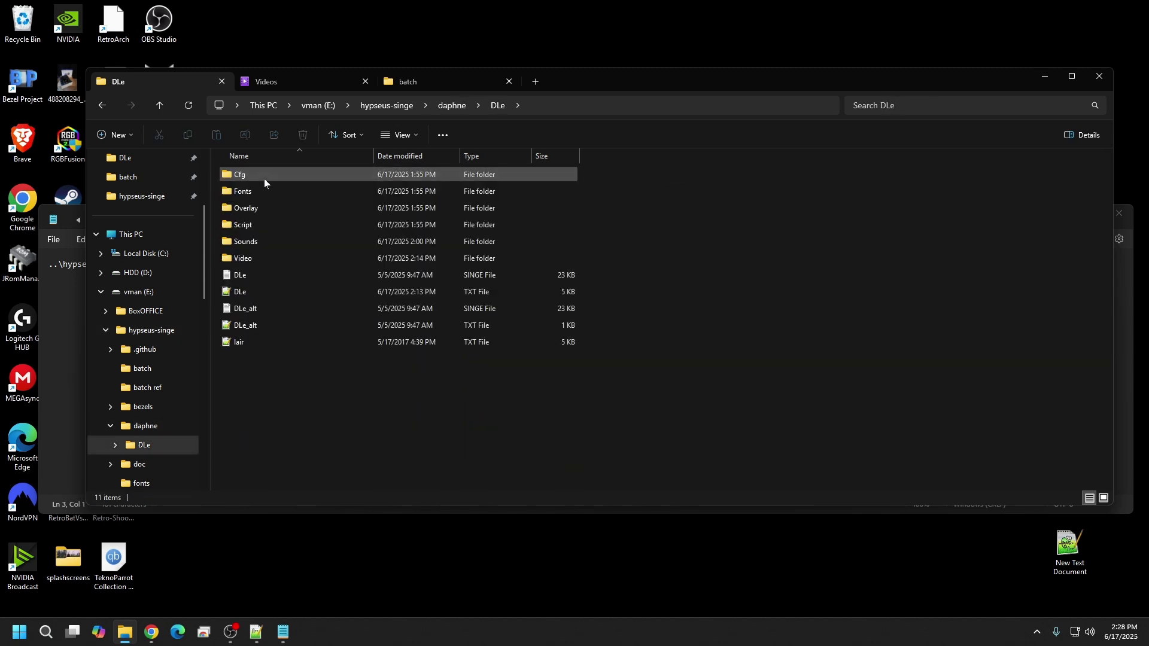
- Go back to the batch folder of hypseus-singe and open DLe21_gamepad_bezel for editing in Notepad
left_click(162, 109)
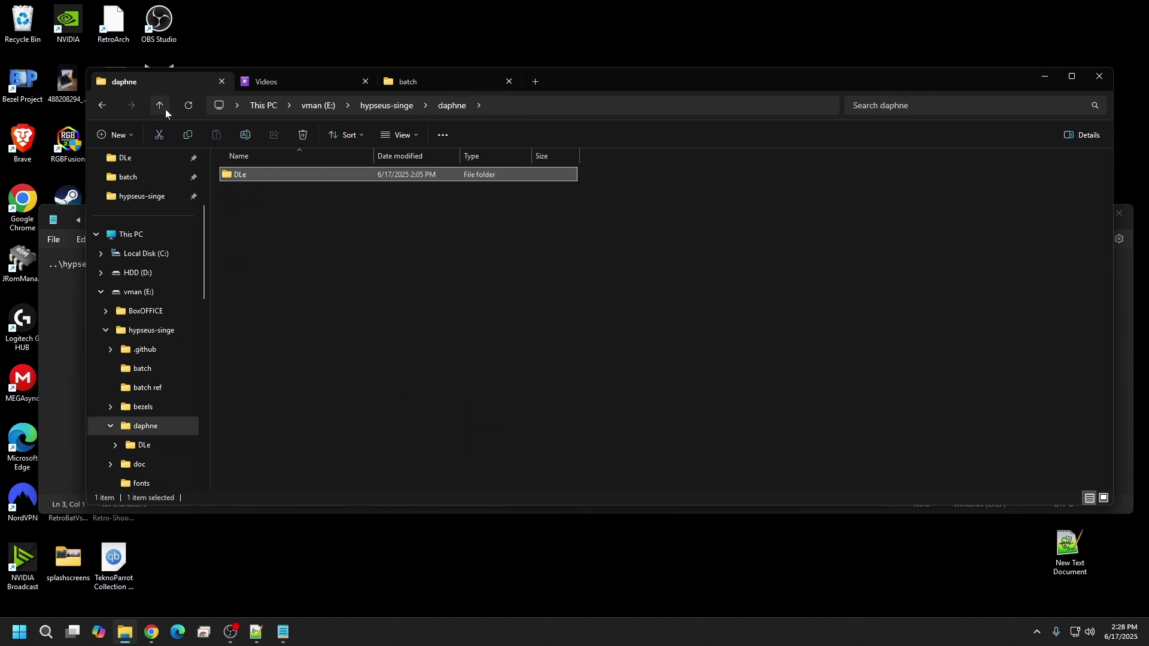
left_click(166, 109)
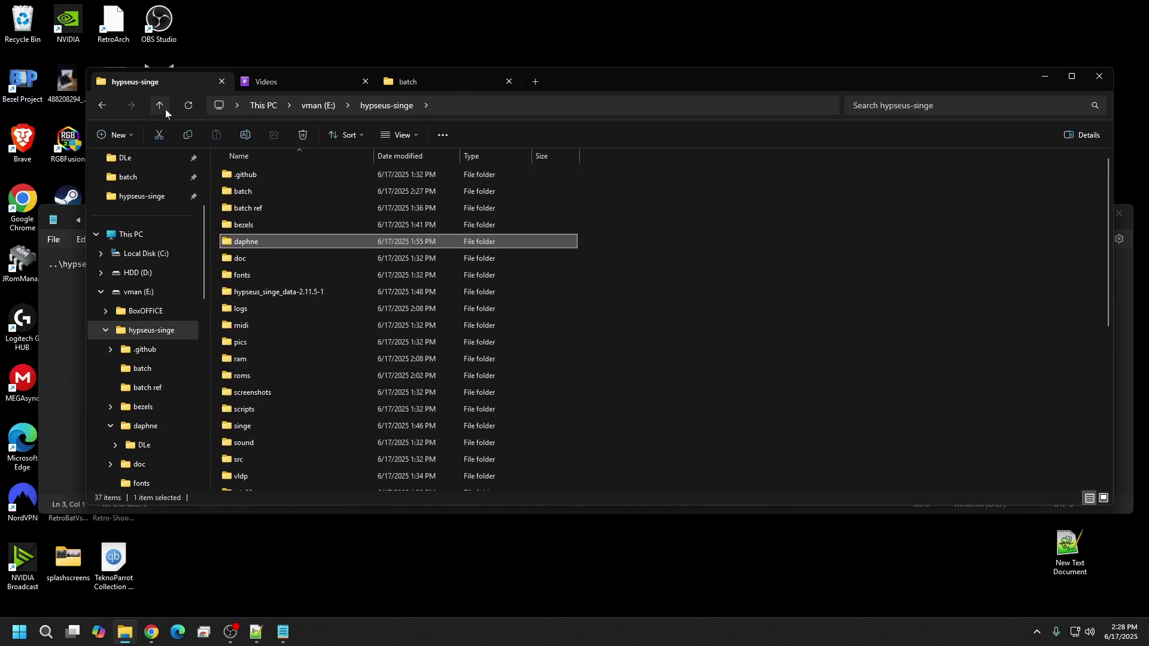
double_click(260, 193)
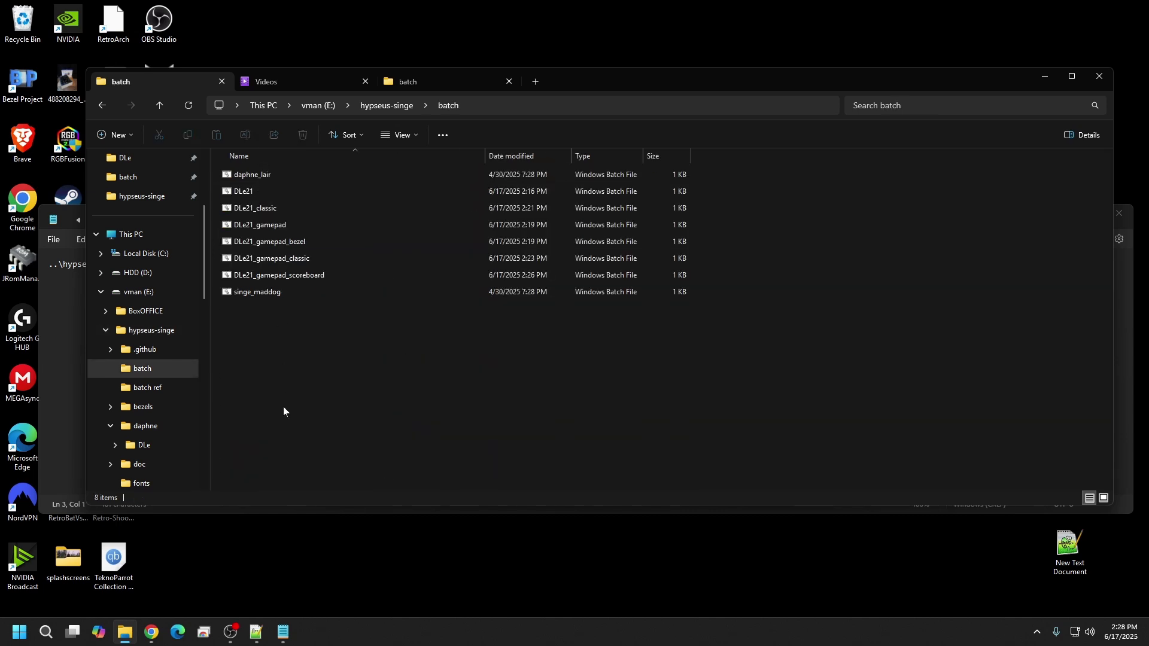
right_click(282, 243)
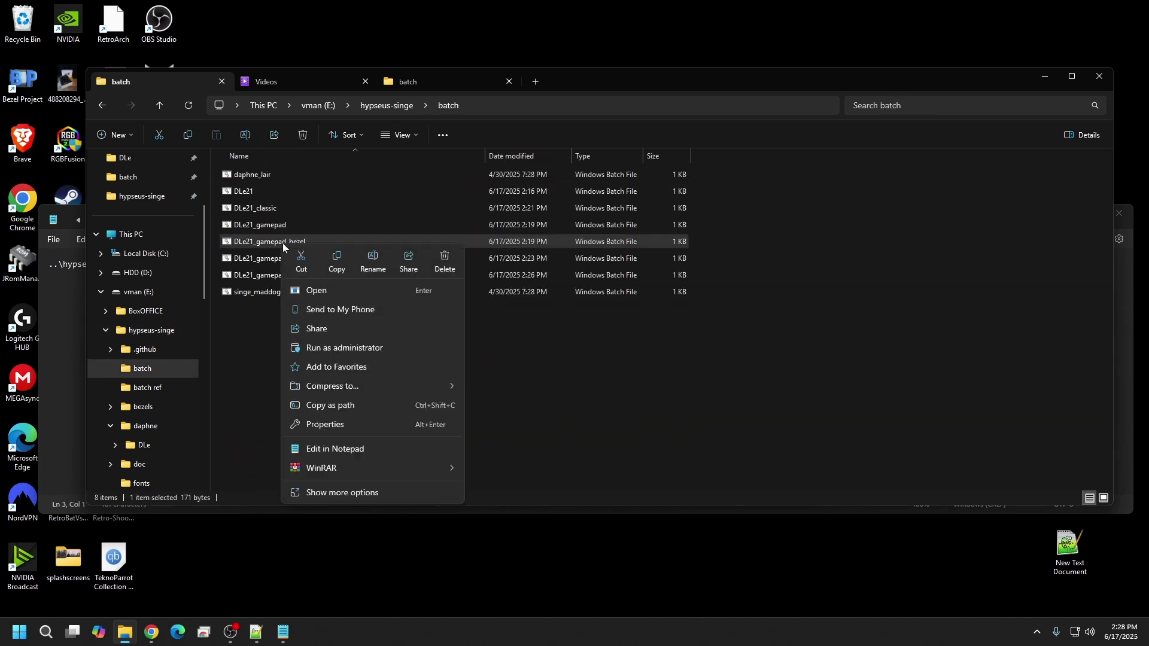
left_click(368, 448)
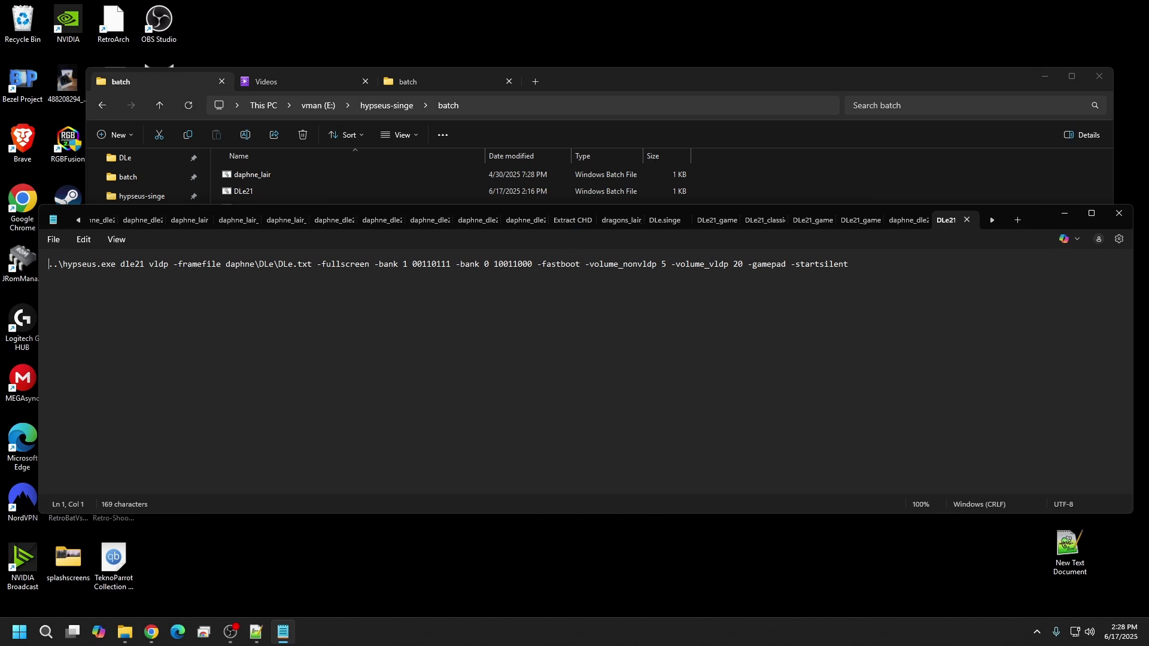
- Insert "-bezel lair01.png" after -fullscreen in the DLe21_gamepad_bezel command line and save the file
left_click(370, 264)
type("-")
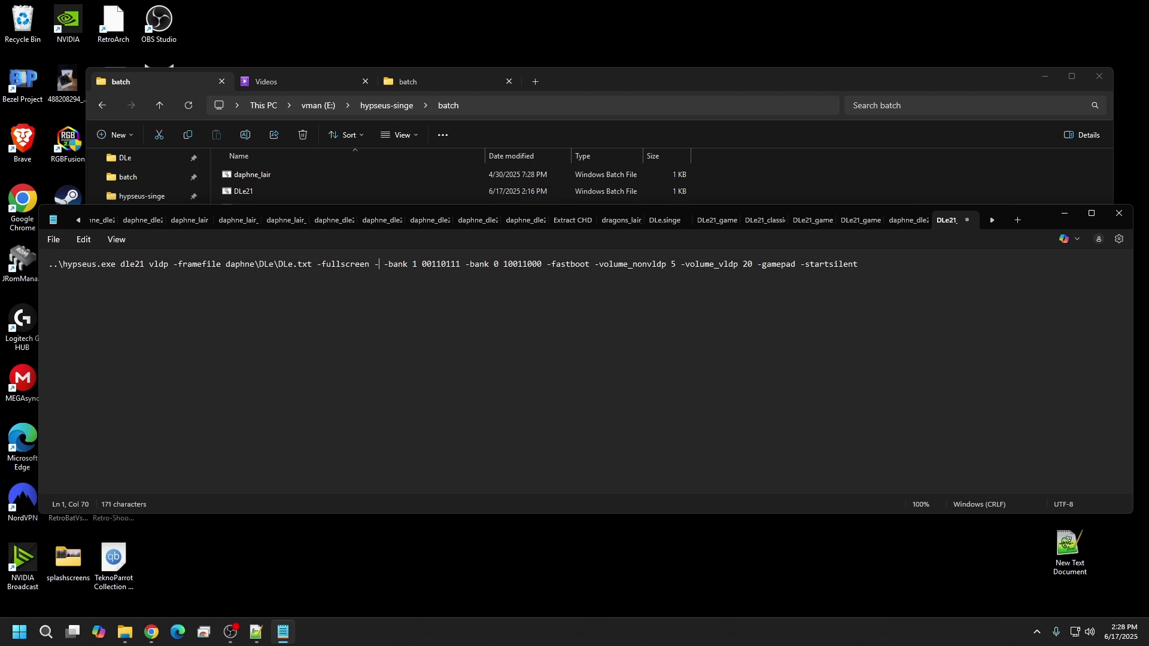
type("bezel")
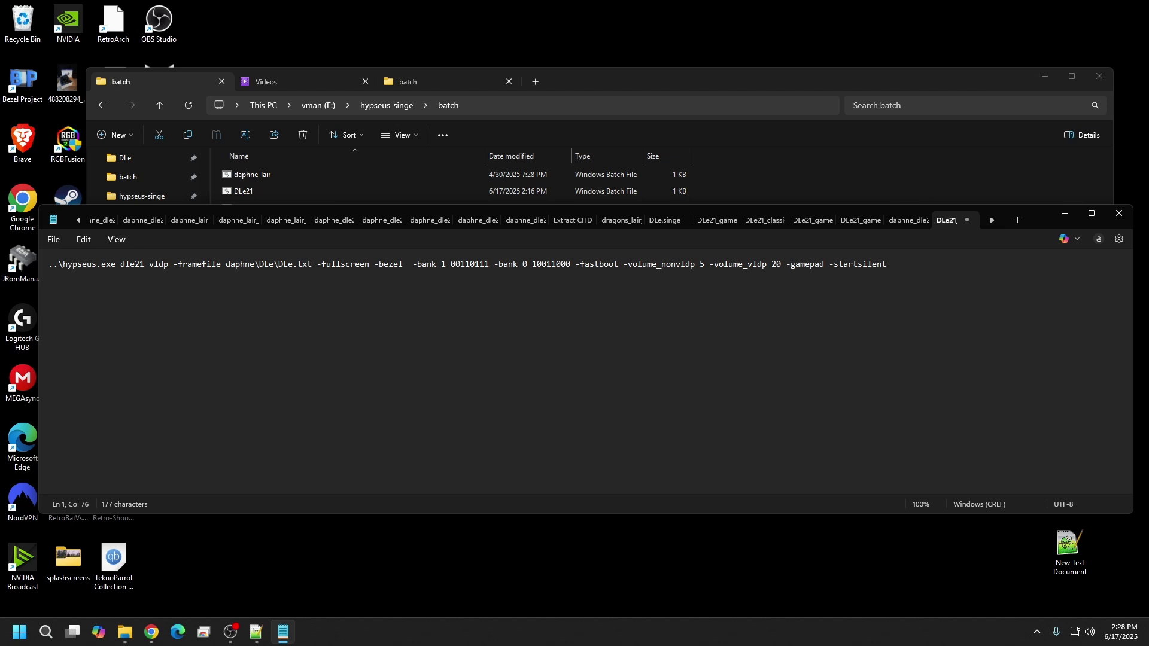
type(" lair")
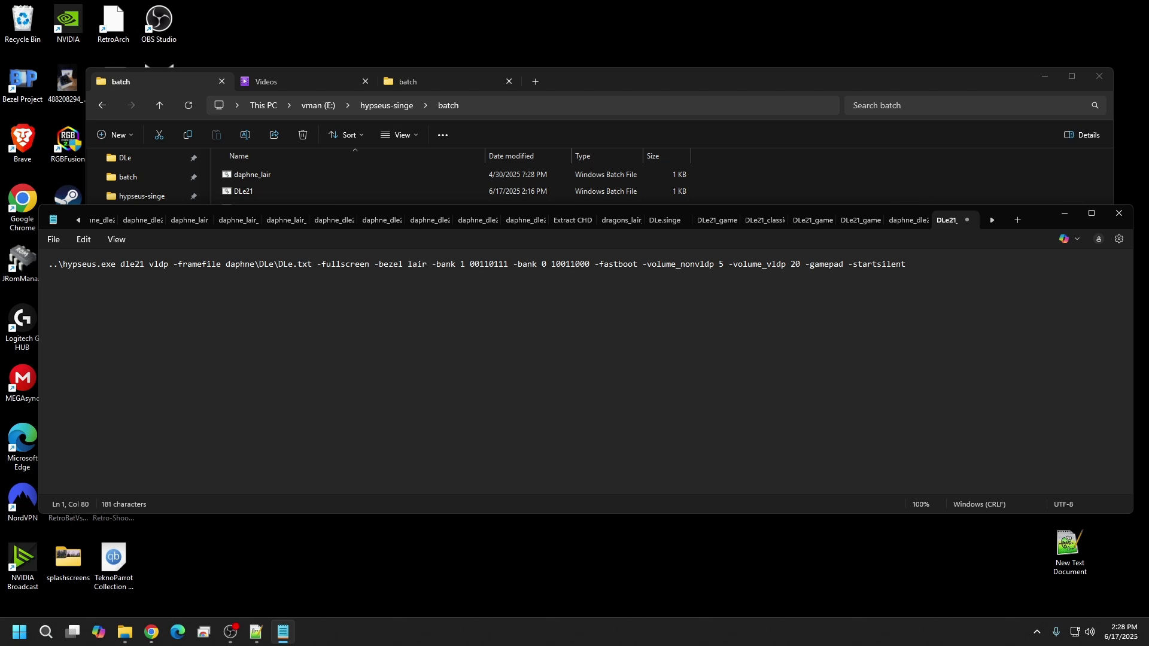
type("01.png")
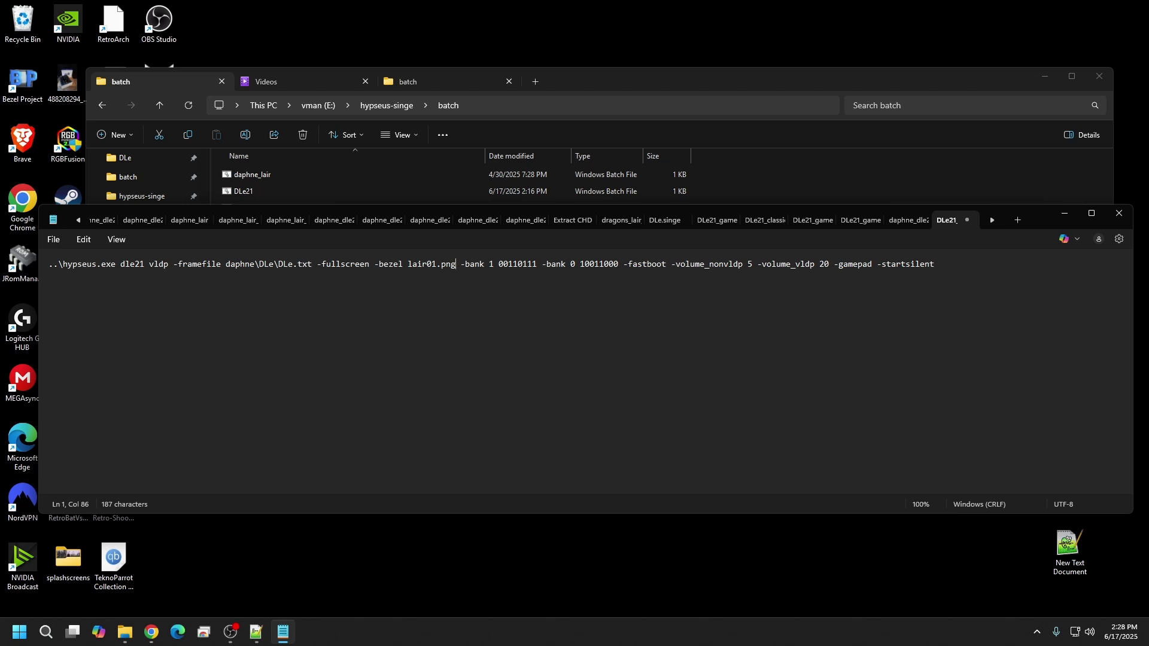
key("alt+v")
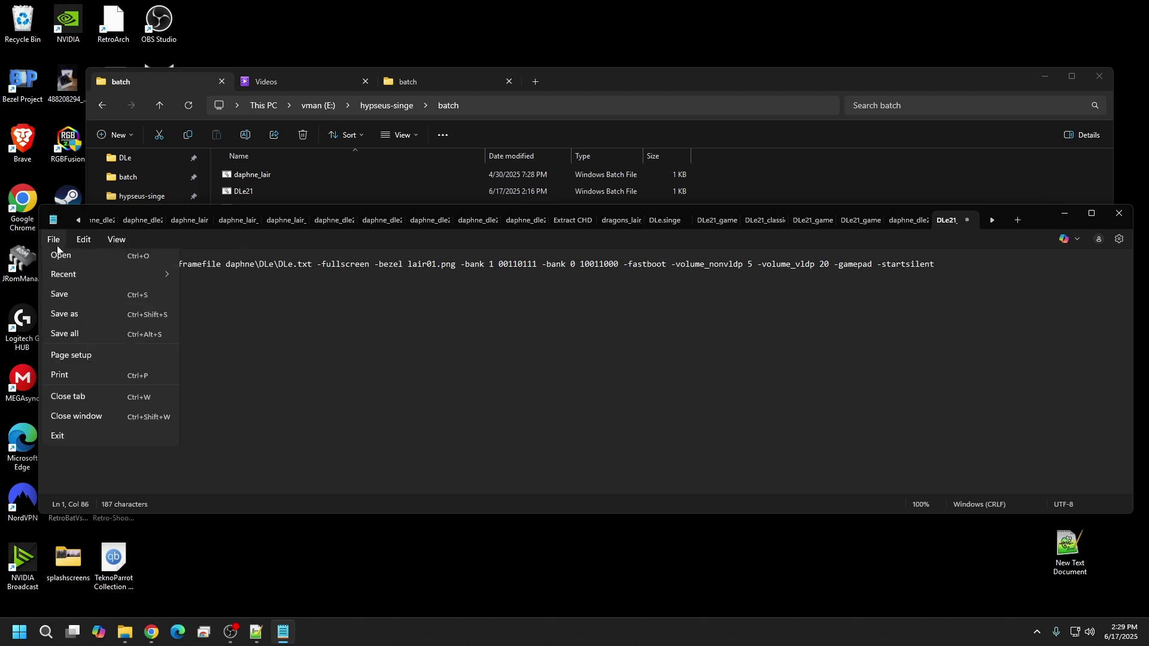
left_click(51, 240)
left_click(56, 241)
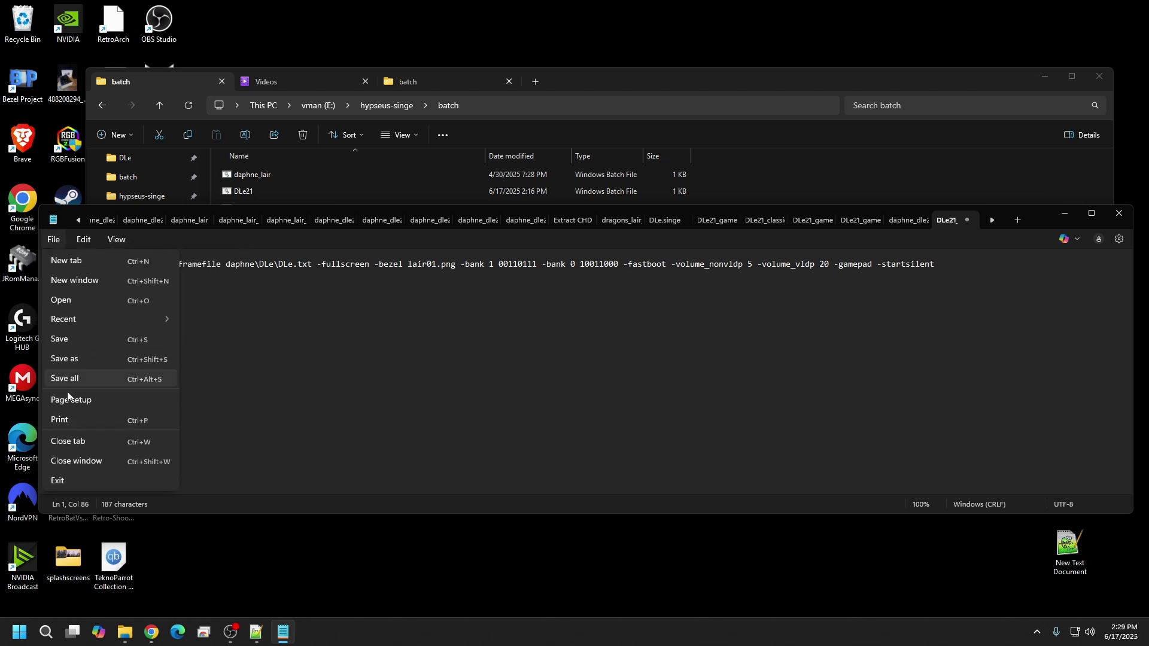
left_click(69, 339)
key("alt+v")
left_click(45, 239)
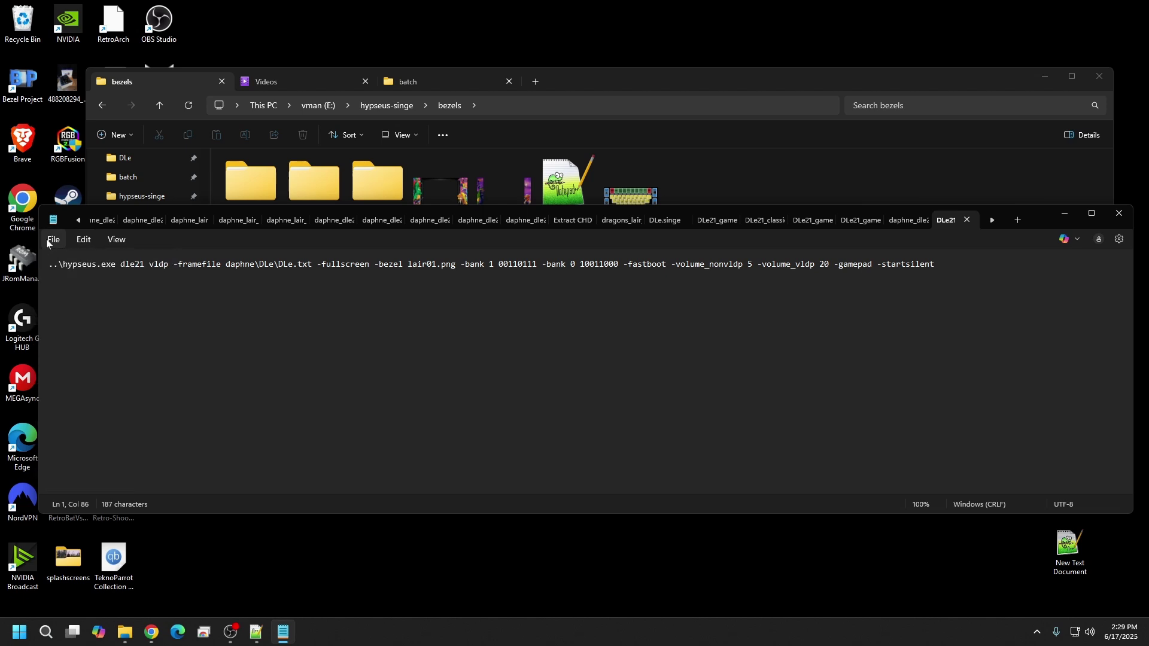
left_click(46, 239)
left_click(56, 343)
- Run DLe21_gamepad_bezel from the batch folder to check the bezel around the game, then quit the game
left_click(142, 196)
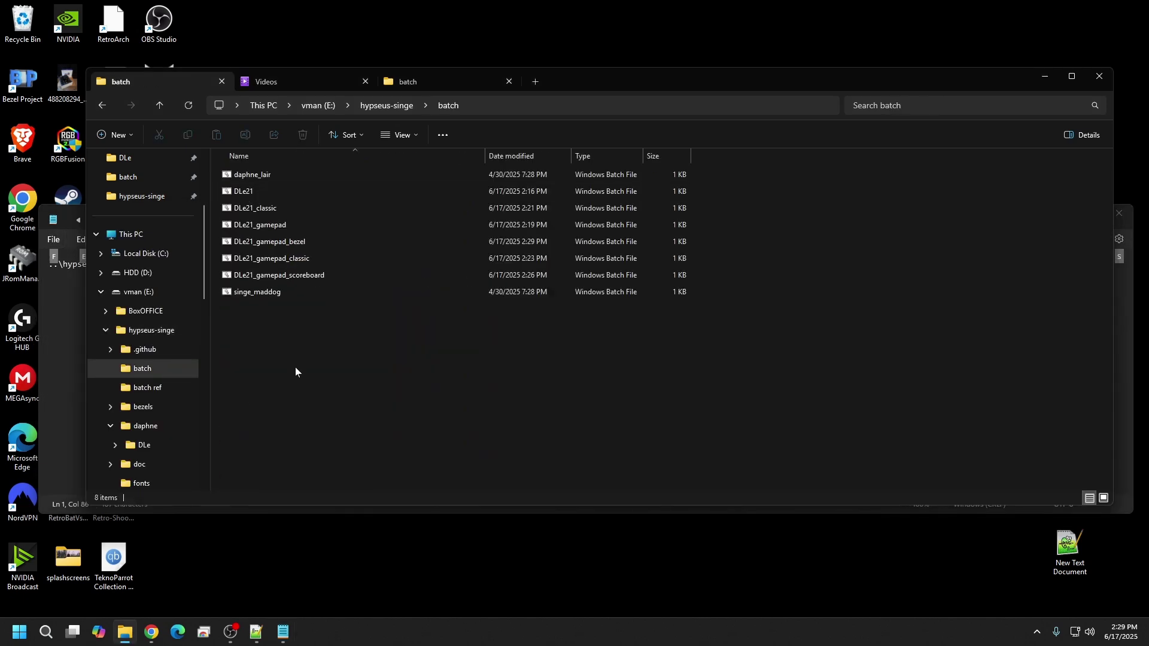
double_click(271, 241)
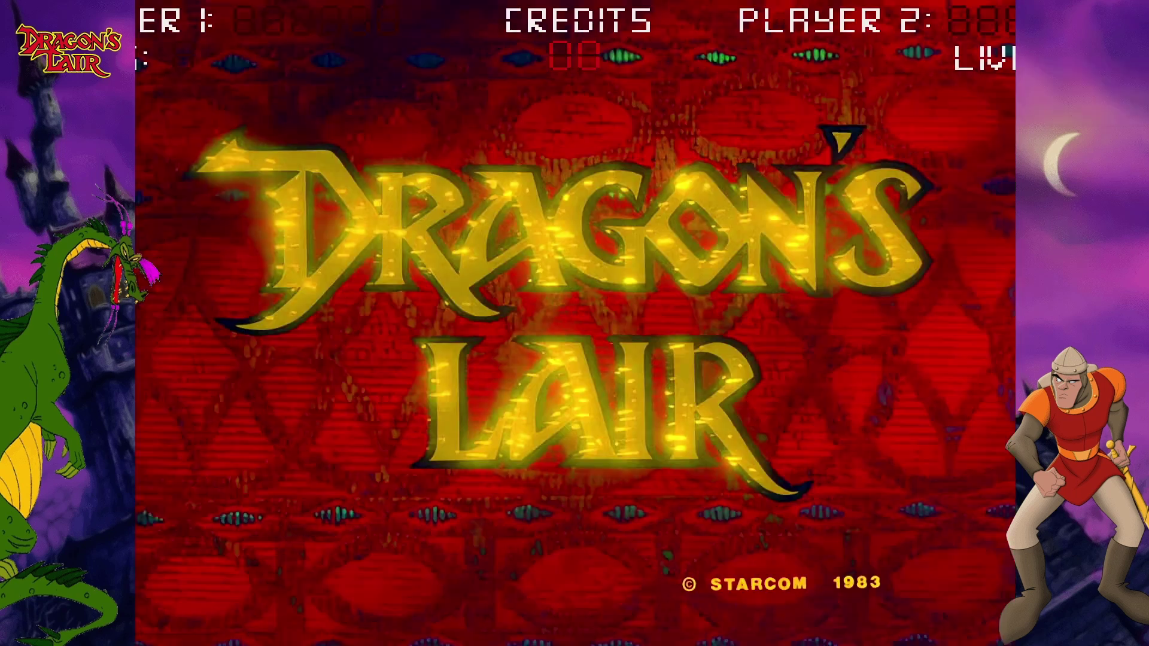
key("Escape")
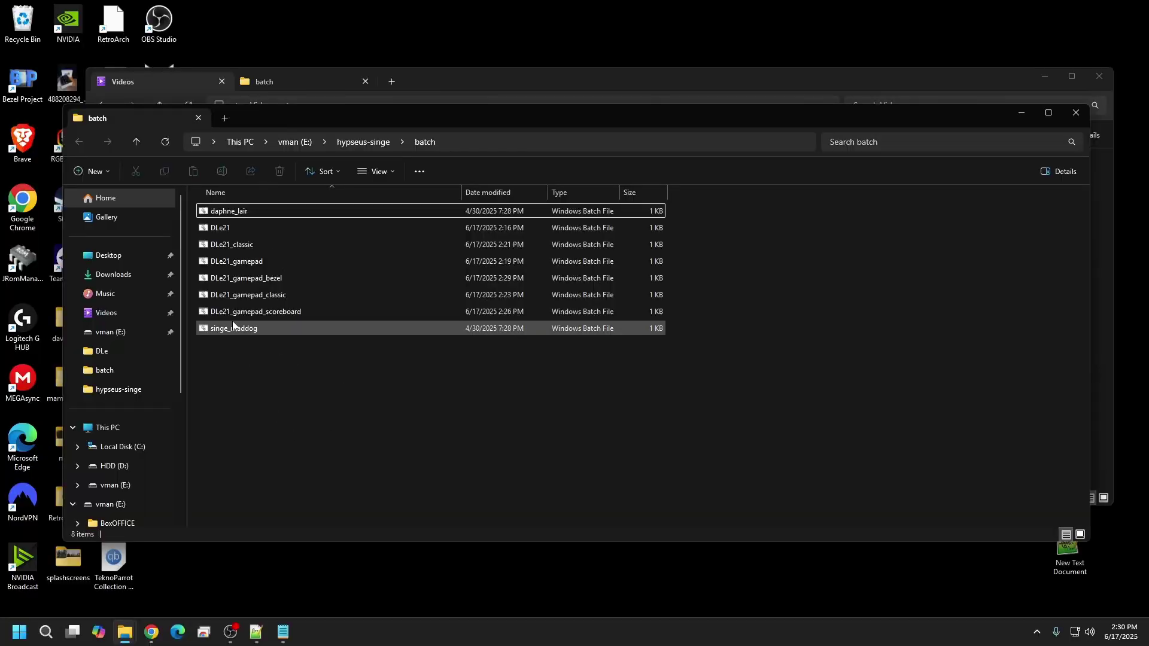
- Reopen DLe21_gamepad_bezel in Notepad and add -force_aspect_ratio after lair01.png
right_click(250, 279)
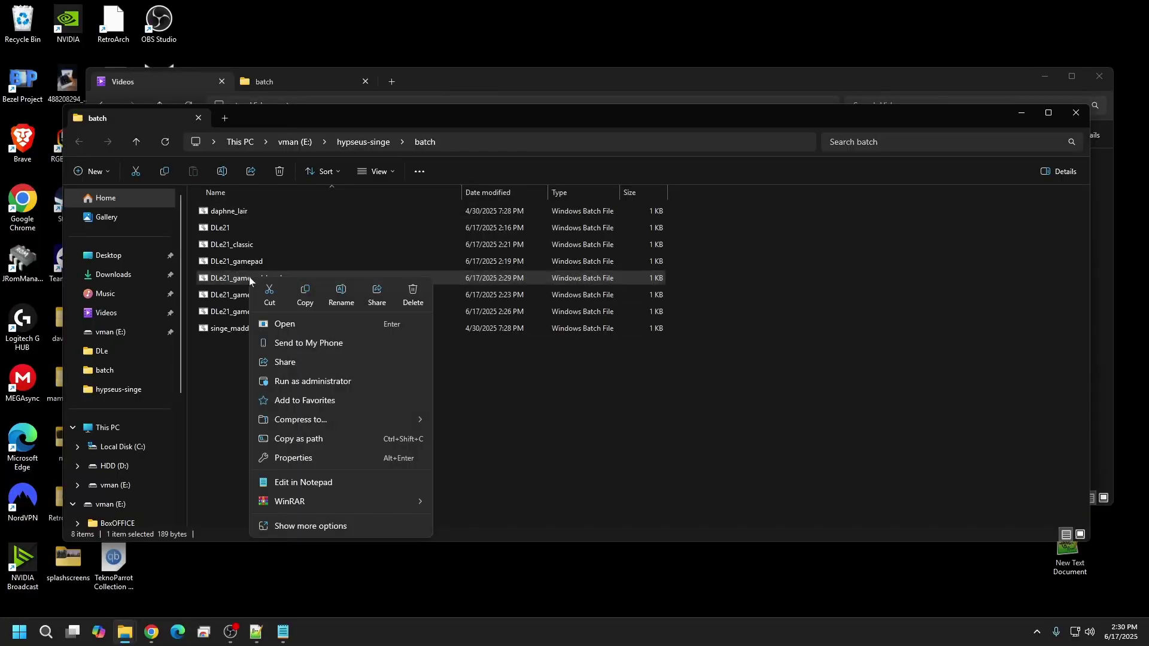
left_click(314, 482)
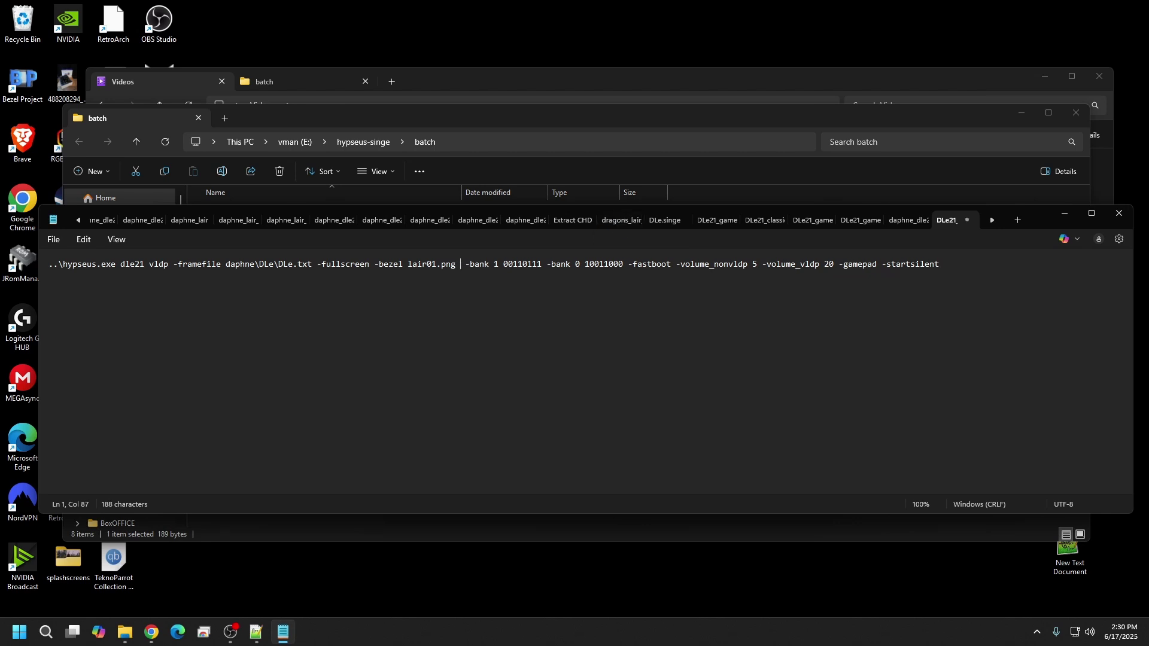
right_click(458, 262)
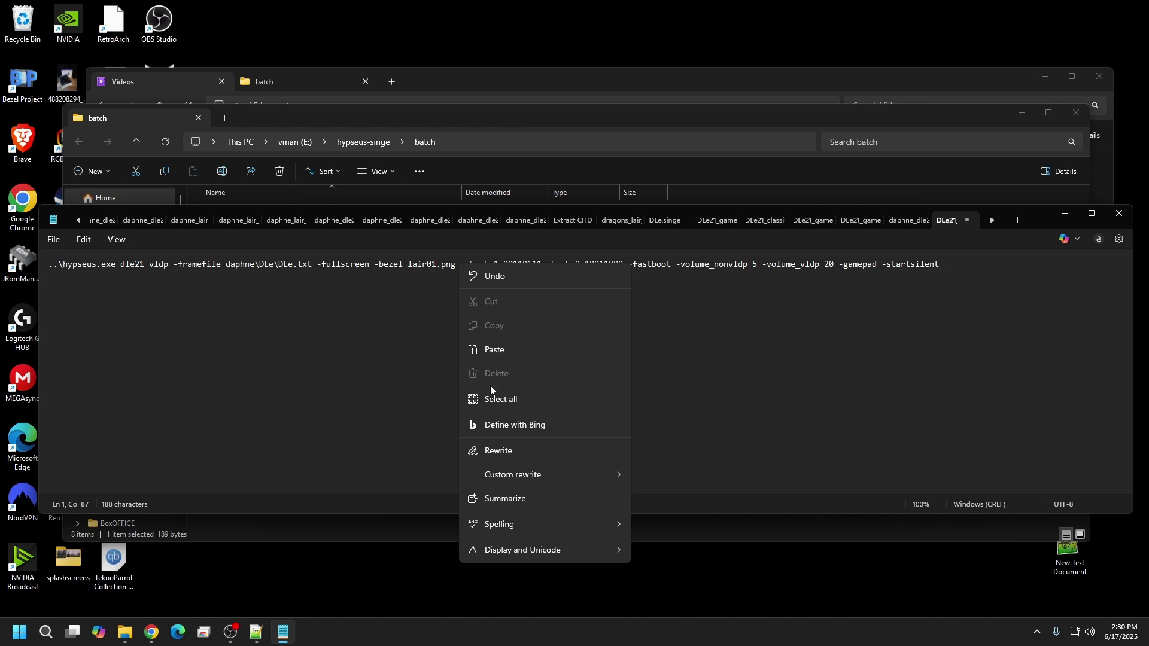
left_click(493, 348)
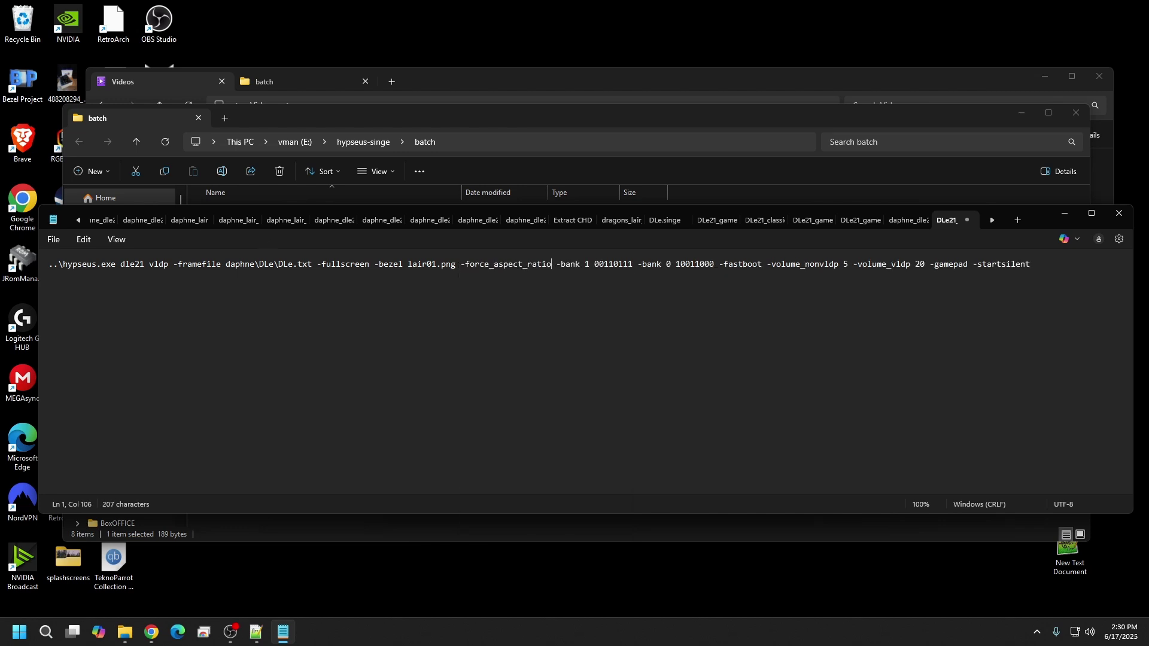
- Save and close the edited DLe21_gamepad_bezel file, then test-run it to check the picture inside the bezel
left_click(53, 239)
left_click(67, 335)
left_click(1116, 213)
double_click(290, 279)
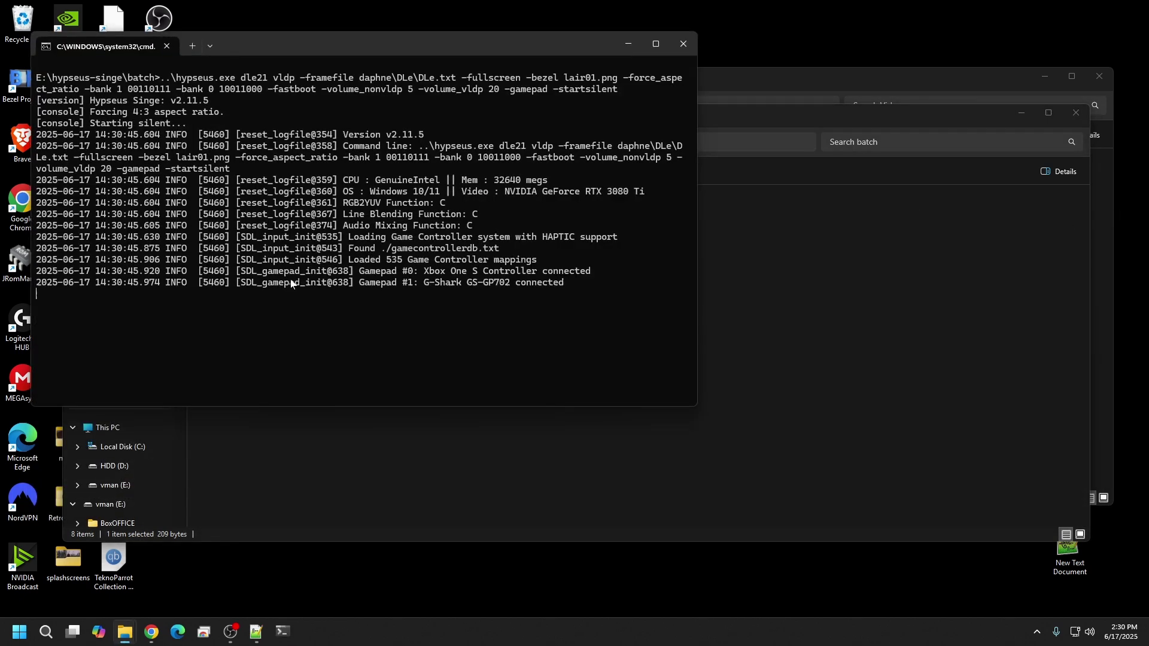
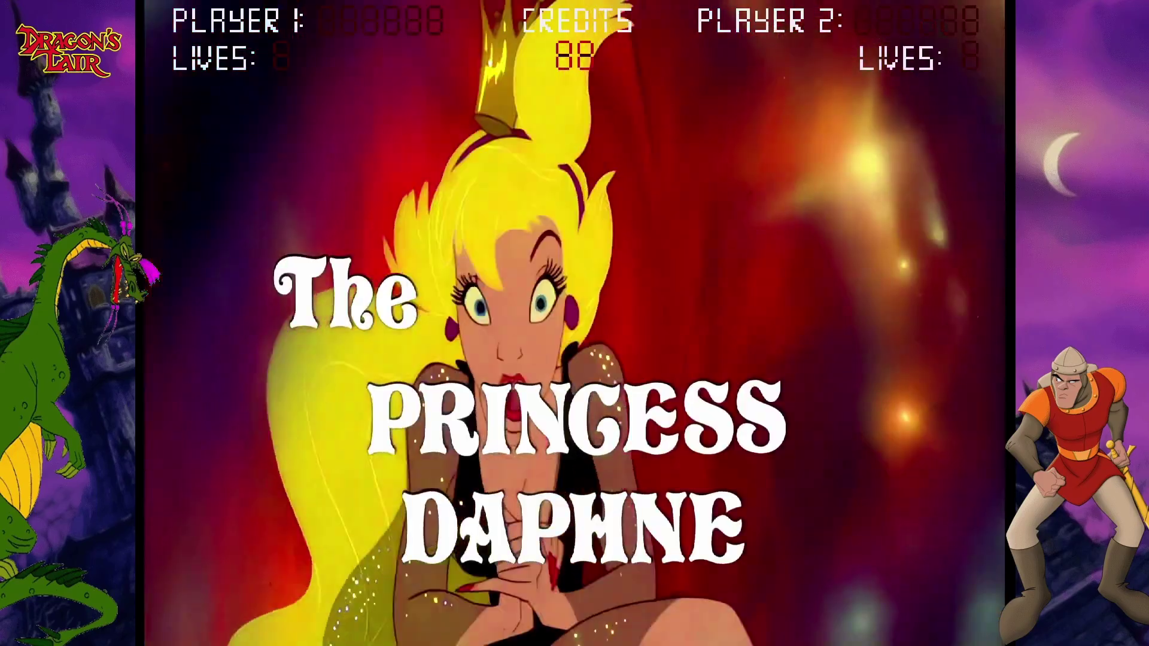
key("Escape")
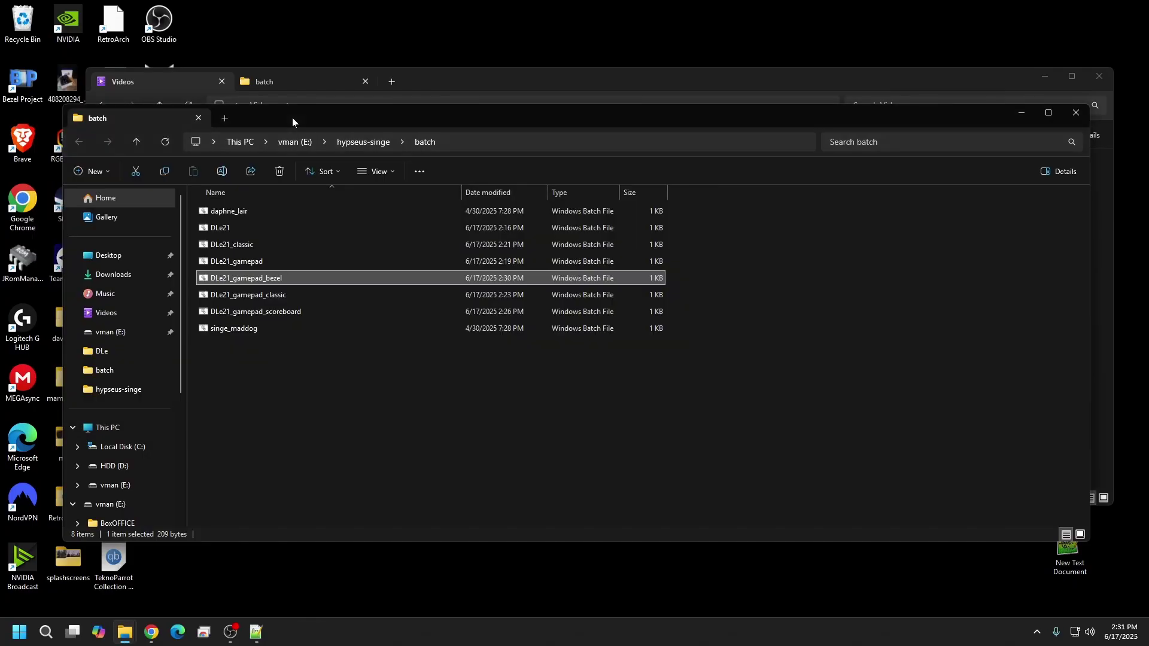
- Duplicate the DLe21_gamepad_bezel batch file and rename the copy as DLe21_gamepad_bezel_scoreboard
key("ctrl+c")
key("ctrl+v")
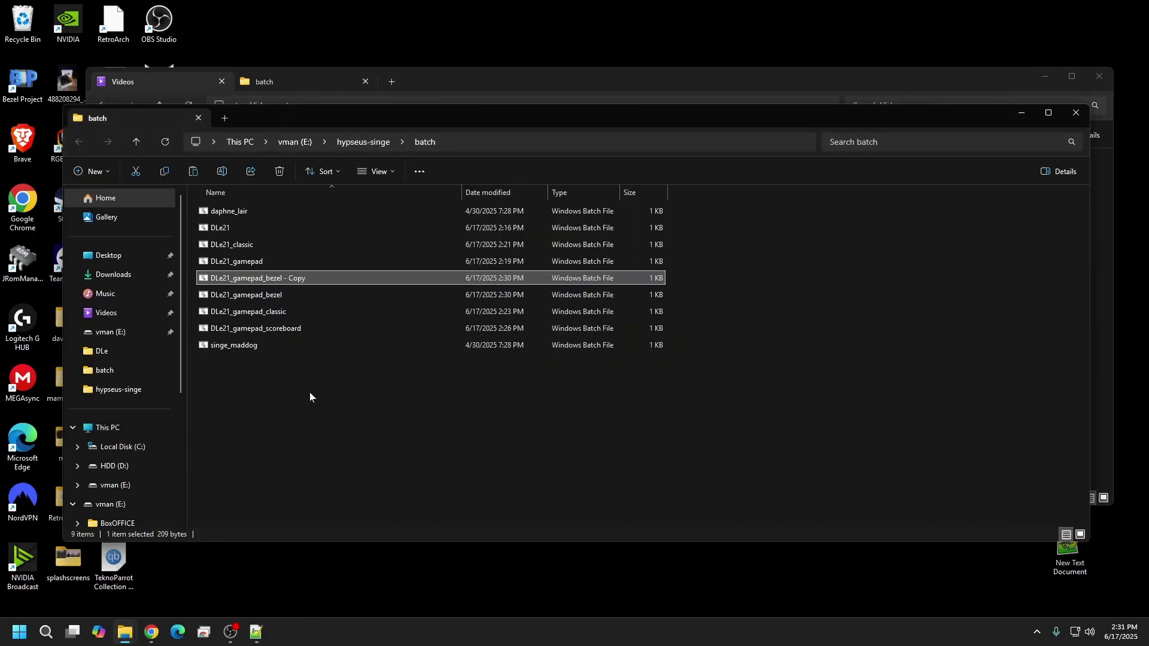
right_click(299, 279)
left_click(427, 297)
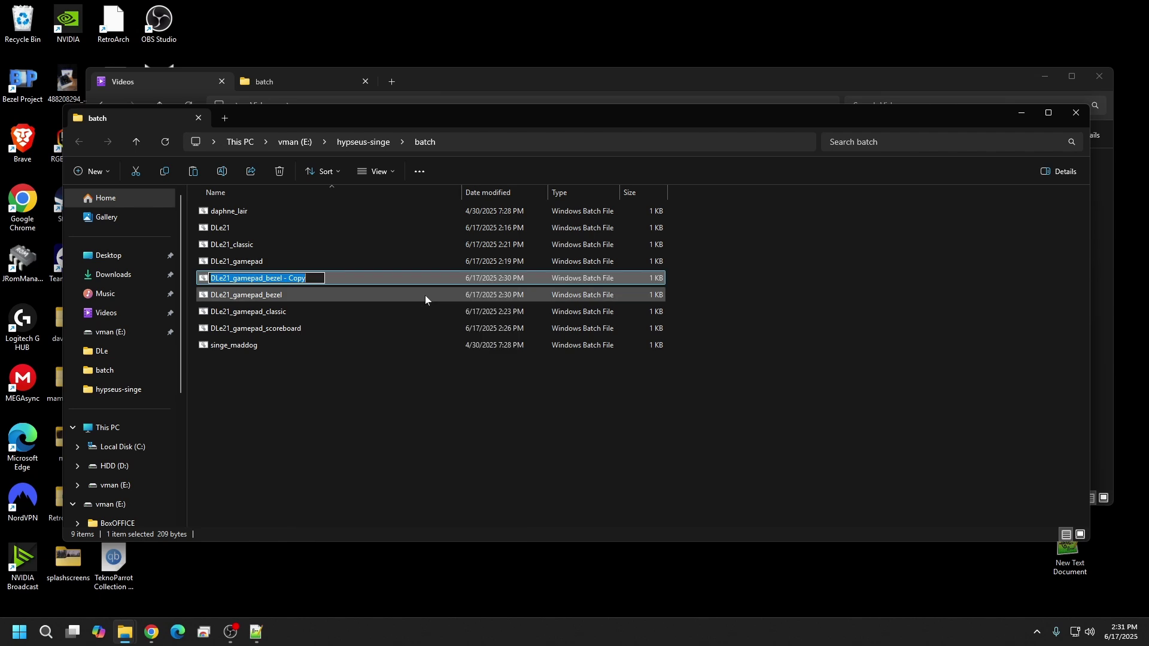
key("Right")
key("BackSpace")
key("BackSpace")
key("BackSpace")
key("BackSpace")
key("BackSpace")
key("BackSpace")
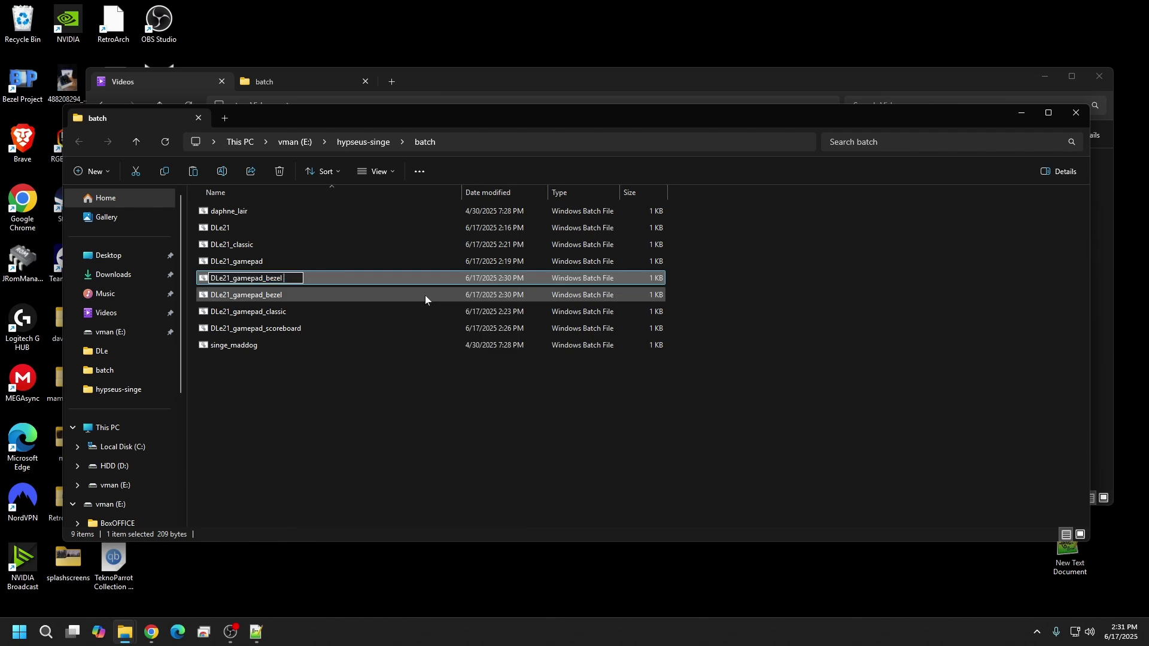
key("BackSpace")
type("_scoreboard")
left_click(371, 402)
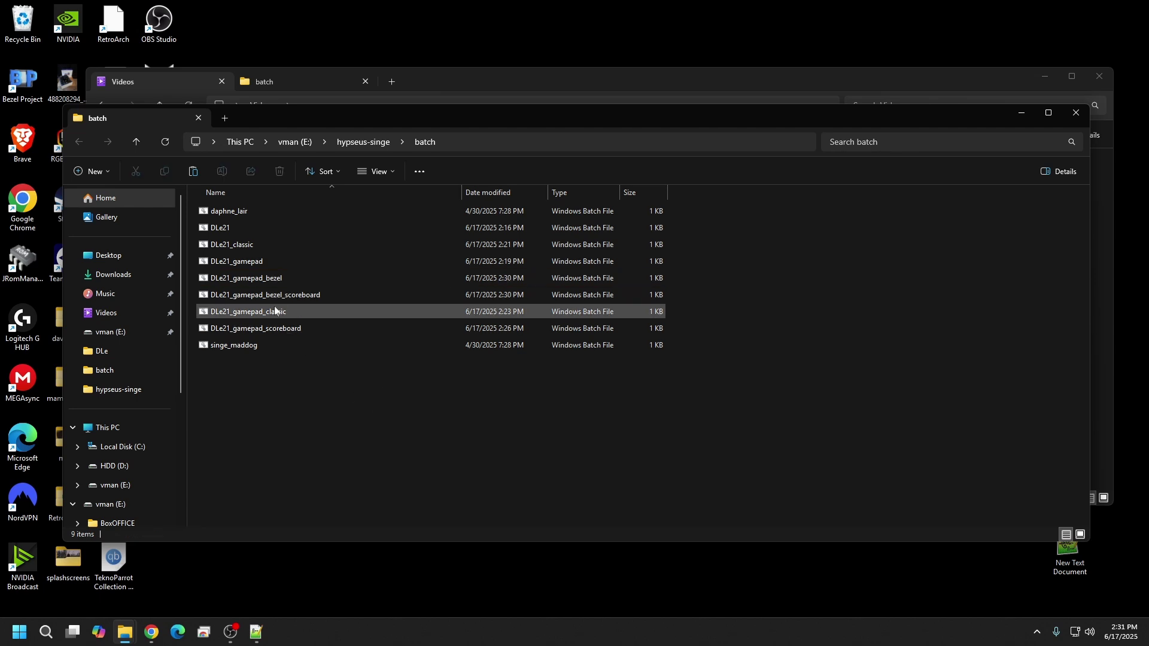
- Open DLe21_gamepad_bezel_scoreboard in Notepad and insert -scorebezel after -force_aspect_ratio
right_click(281, 290)
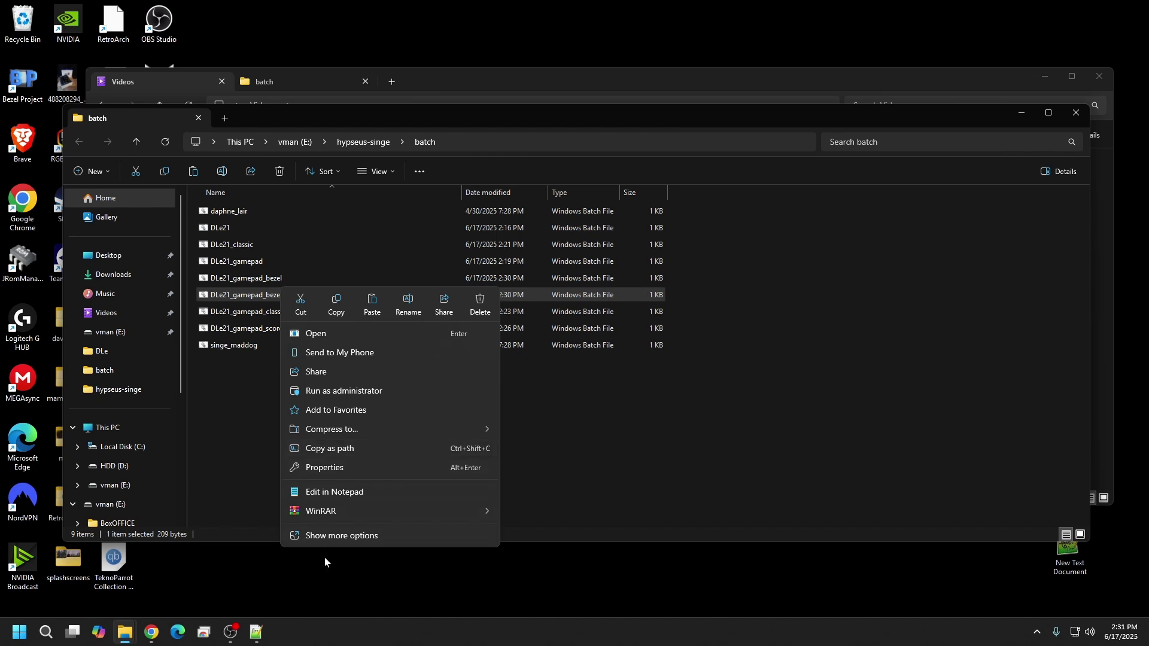
left_click(334, 491)
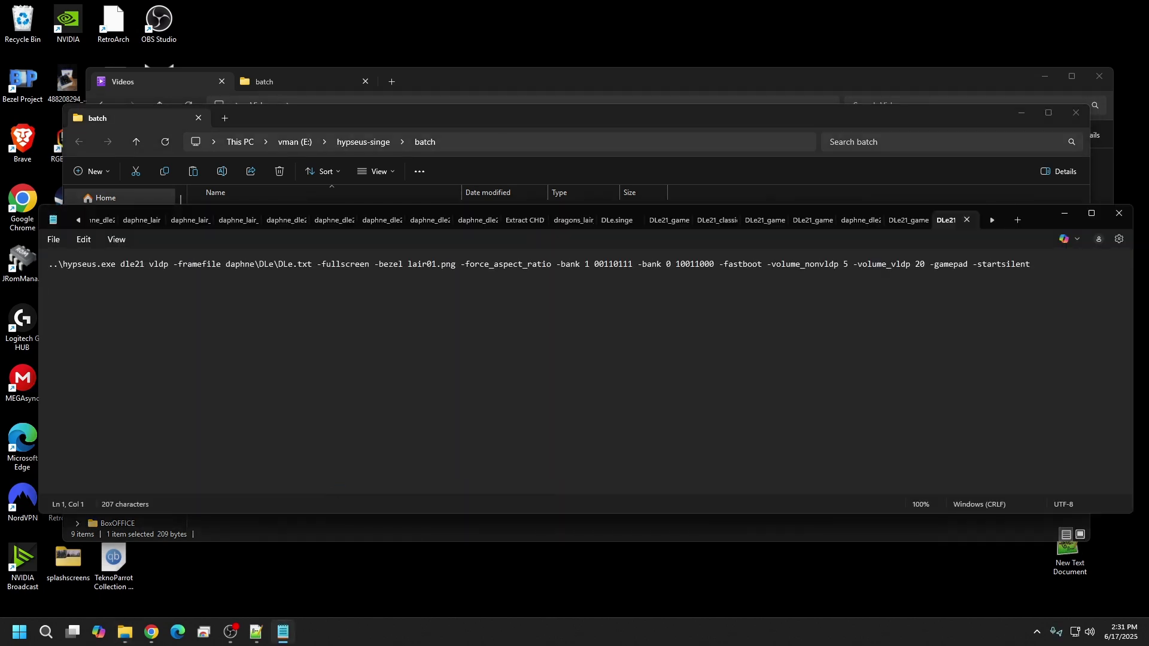
left_click(551, 264)
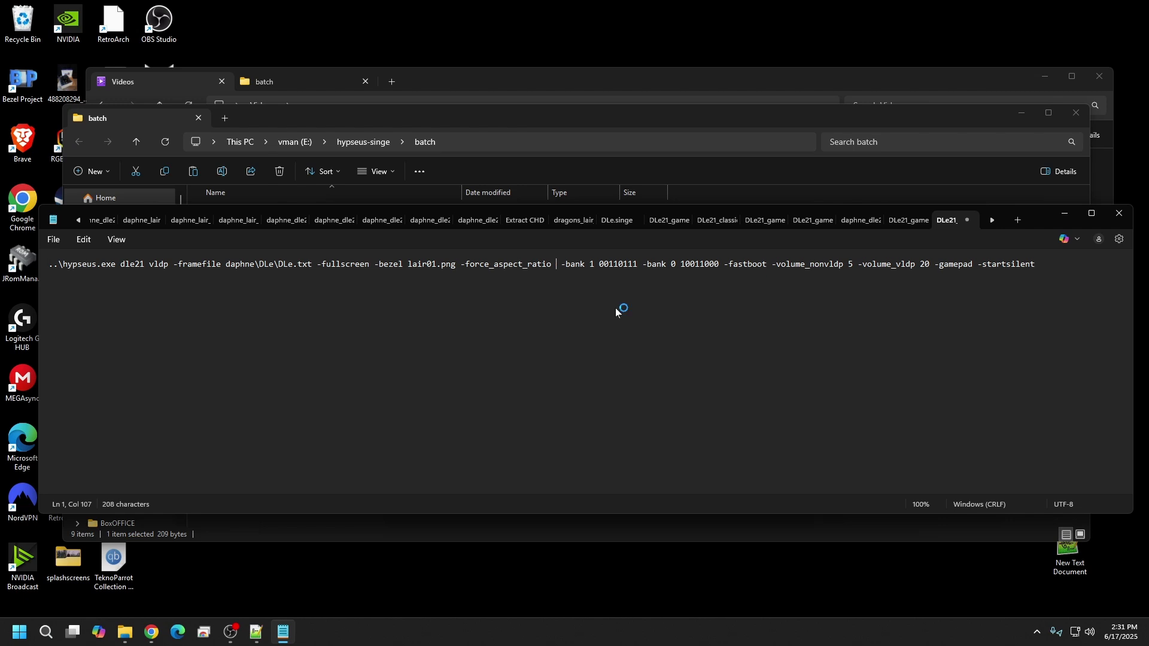
type("-scoreb")
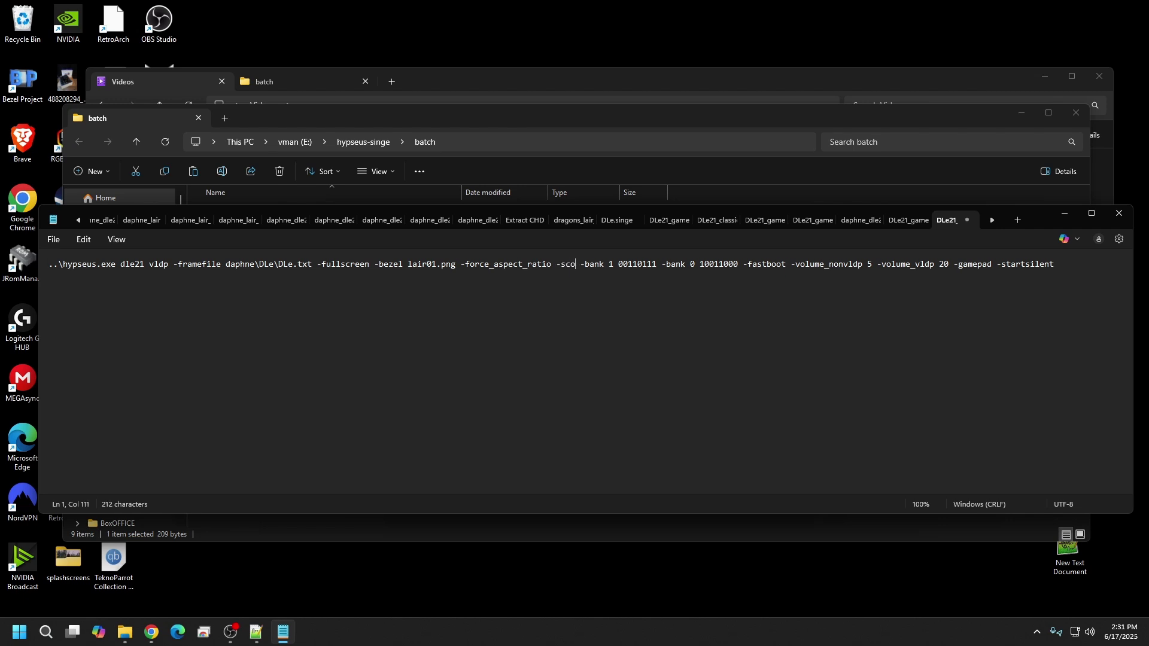
type("oar")
key("BackSpace")
key("BackSpace")
key("BackSpace")
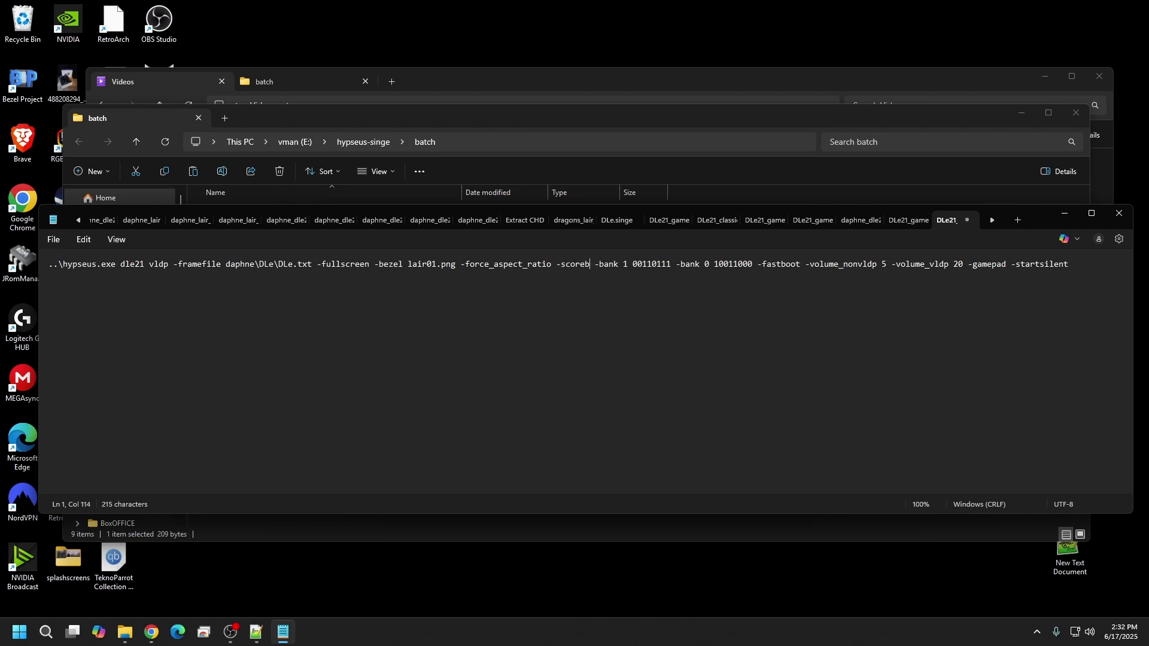
type("ezel")
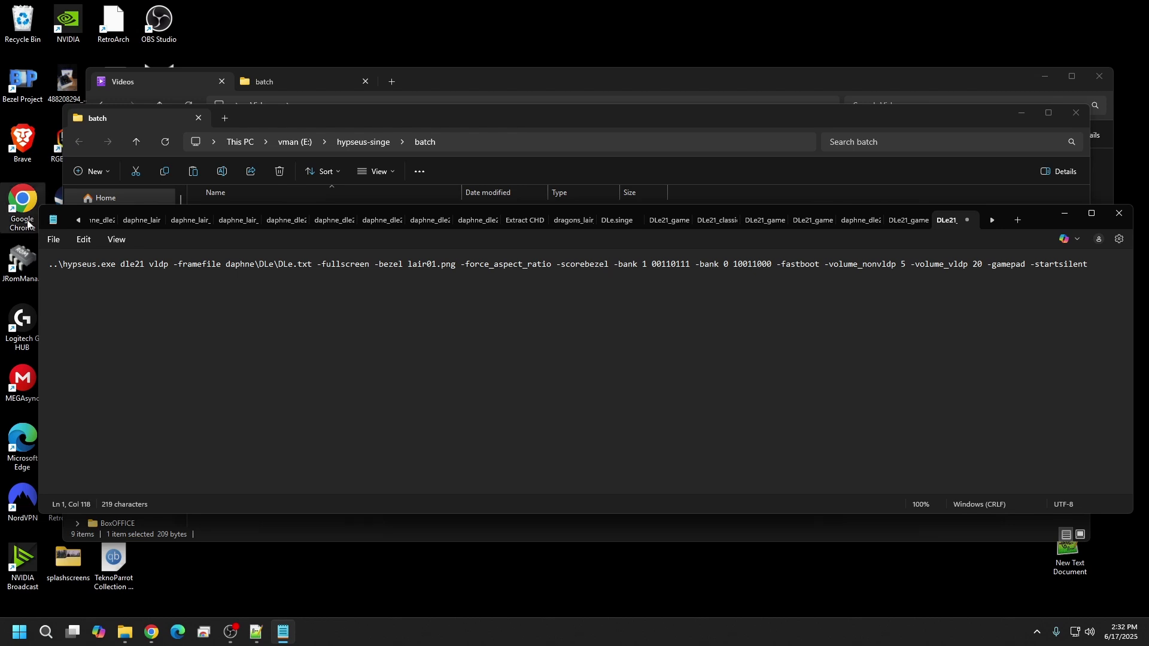
- Save DLe21_gamepad_bezel_scoreboard and run it to check the score panel within the bezel
left_click(60, 241)
left_click(67, 339)
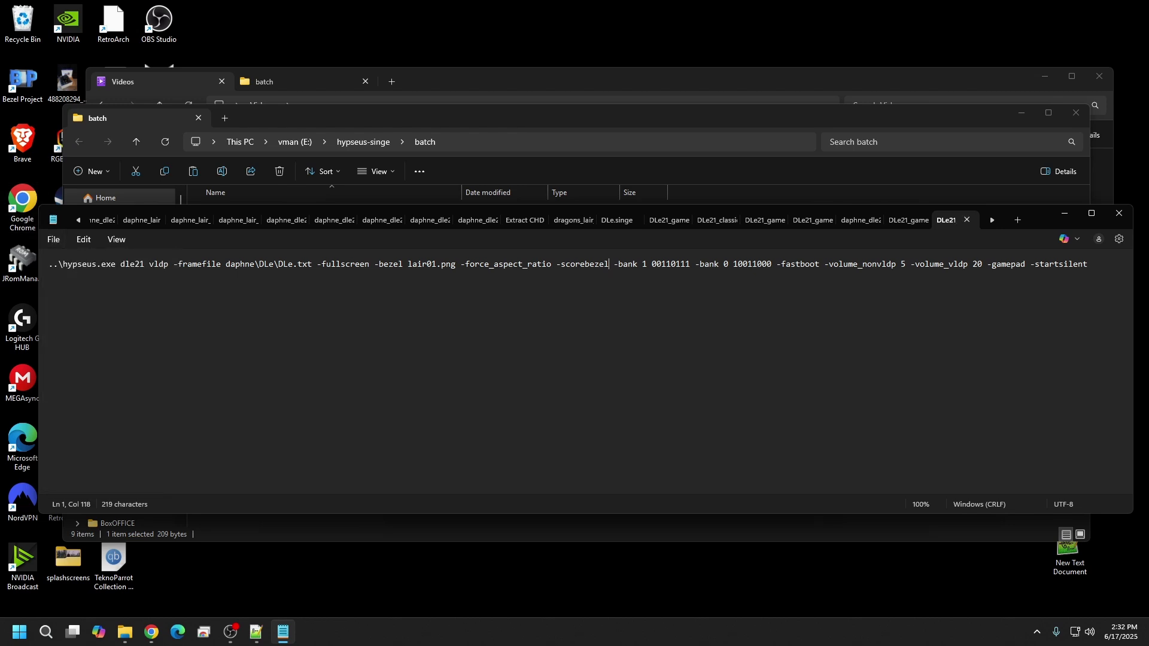
left_click(1065, 214)
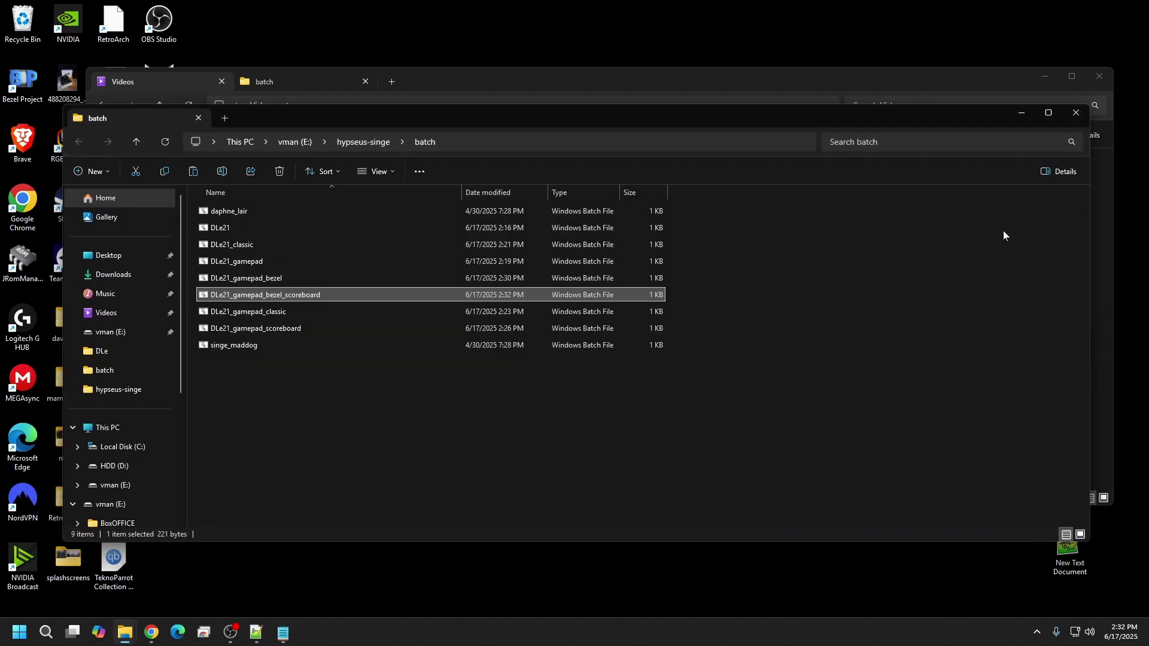
double_click(292, 297)
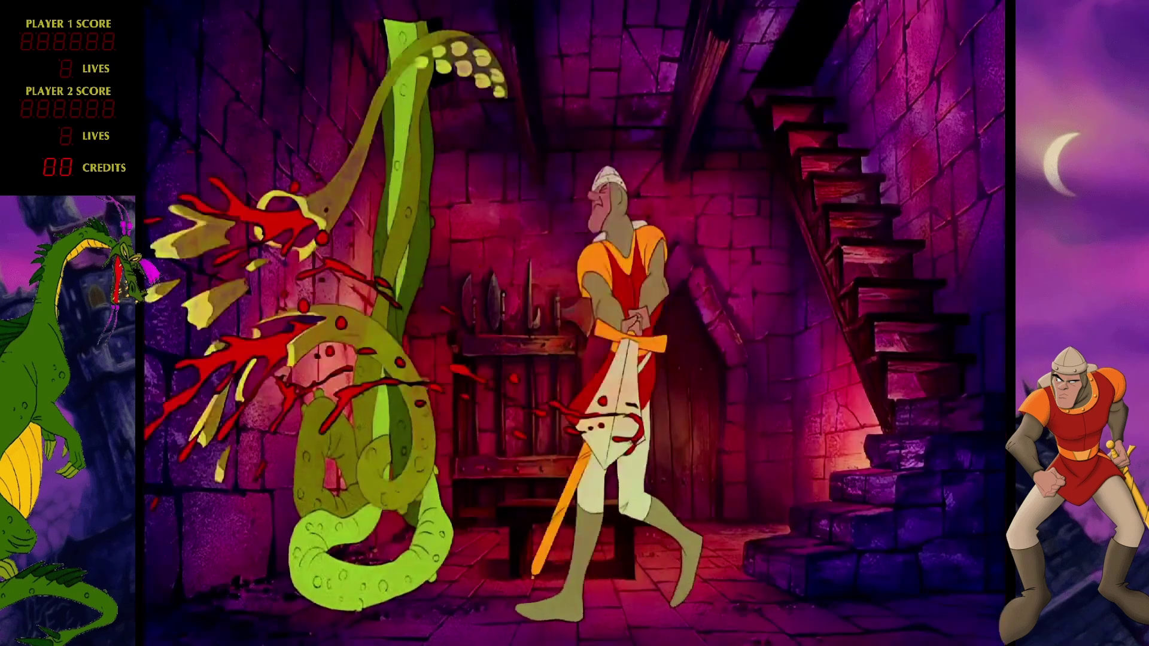
- Exit the game, reopen DLe21_gamepad_bezel_scoreboard in Notepad and insert -scorebezel_position 1698 100 before -gamepad
key("Escape")
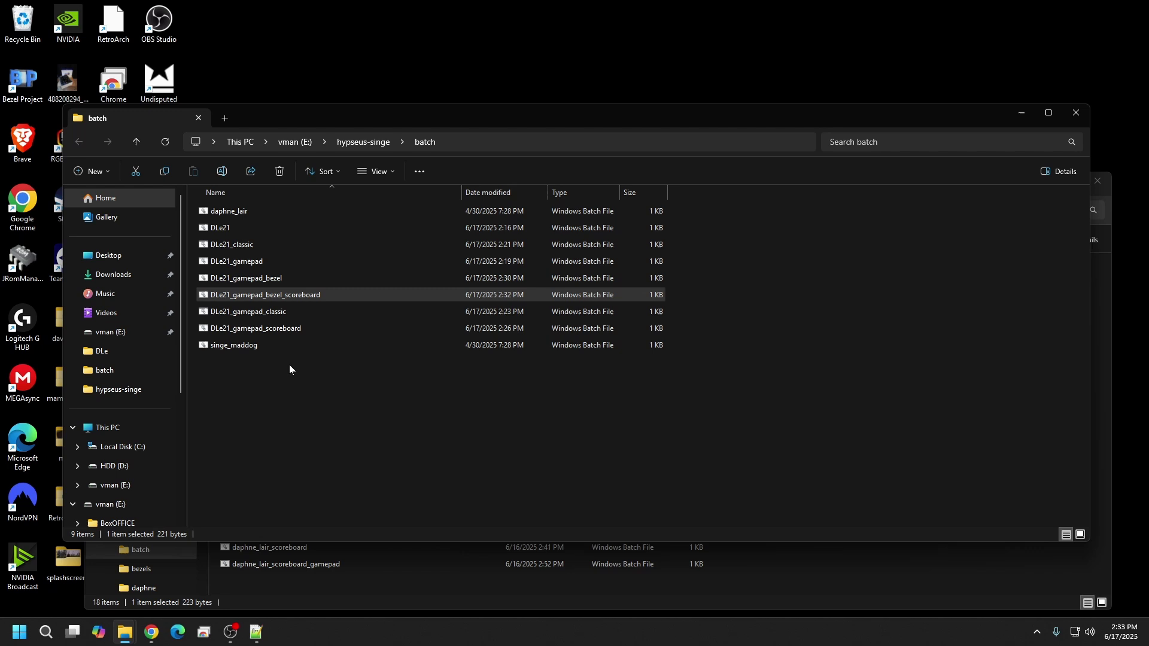
right_click(278, 296)
left_click(342, 240)
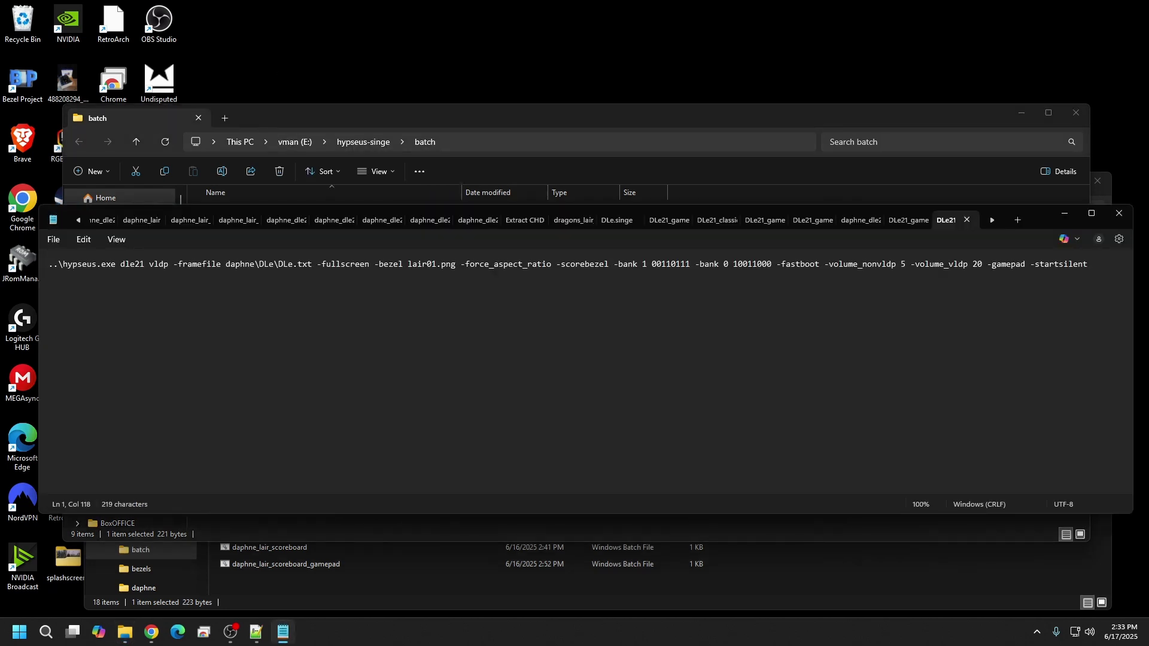
left_click(982, 264)
right_click(986, 262)
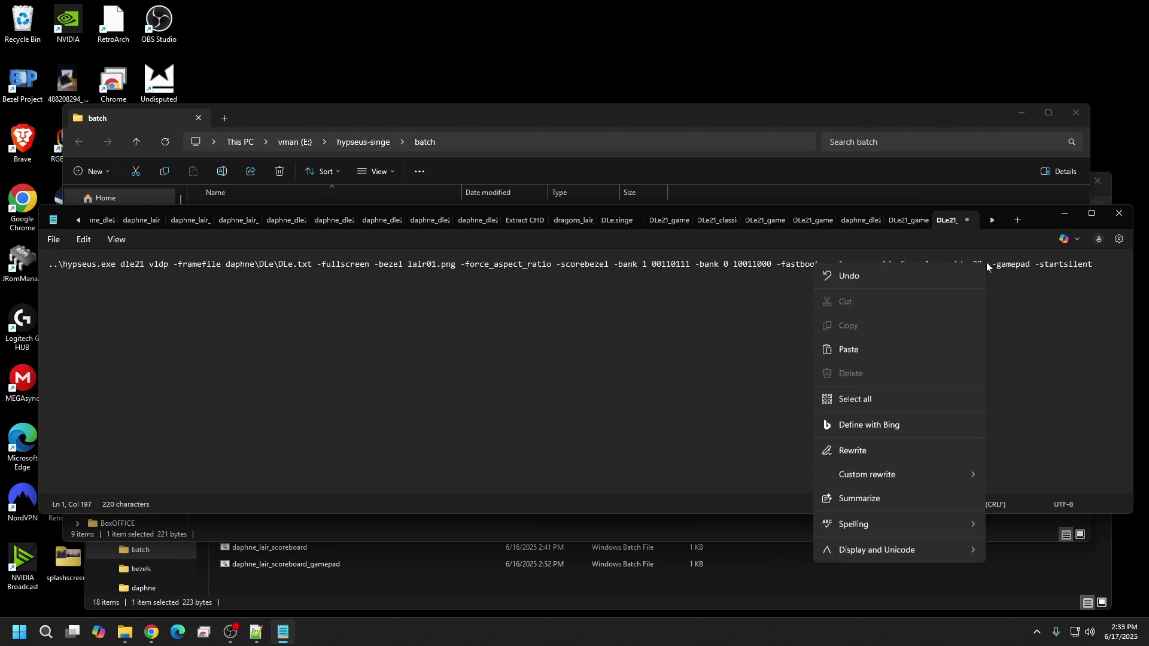
left_click(867, 350)
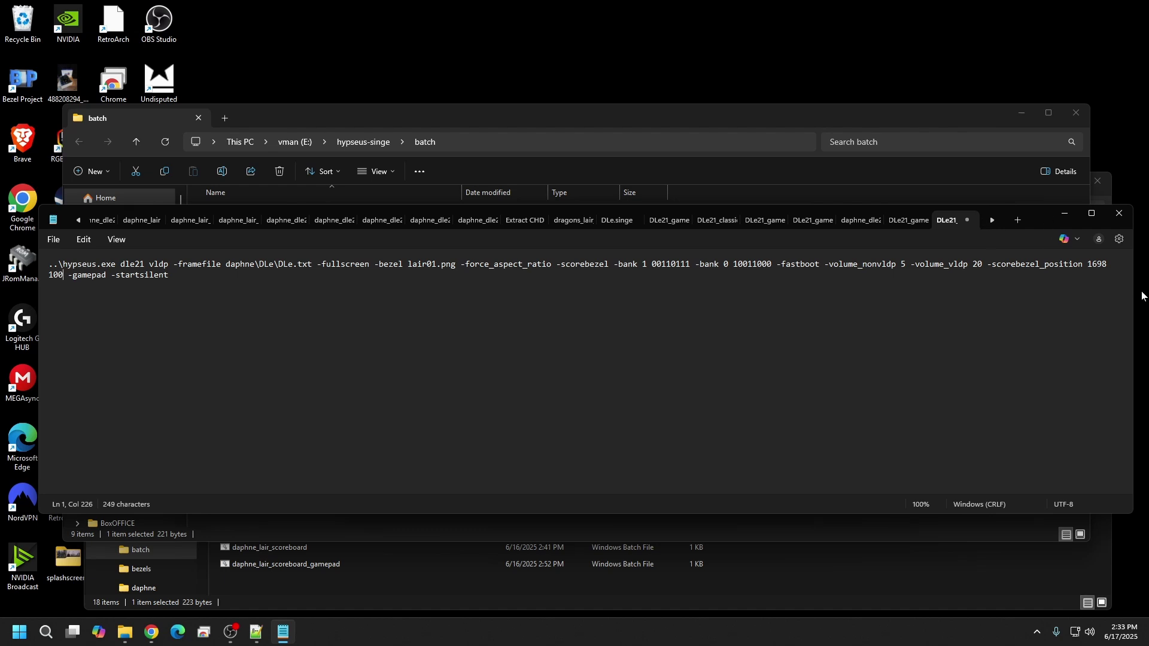
double_click(1017, 308)
left_click_drag(1131, 293, 770, 318)
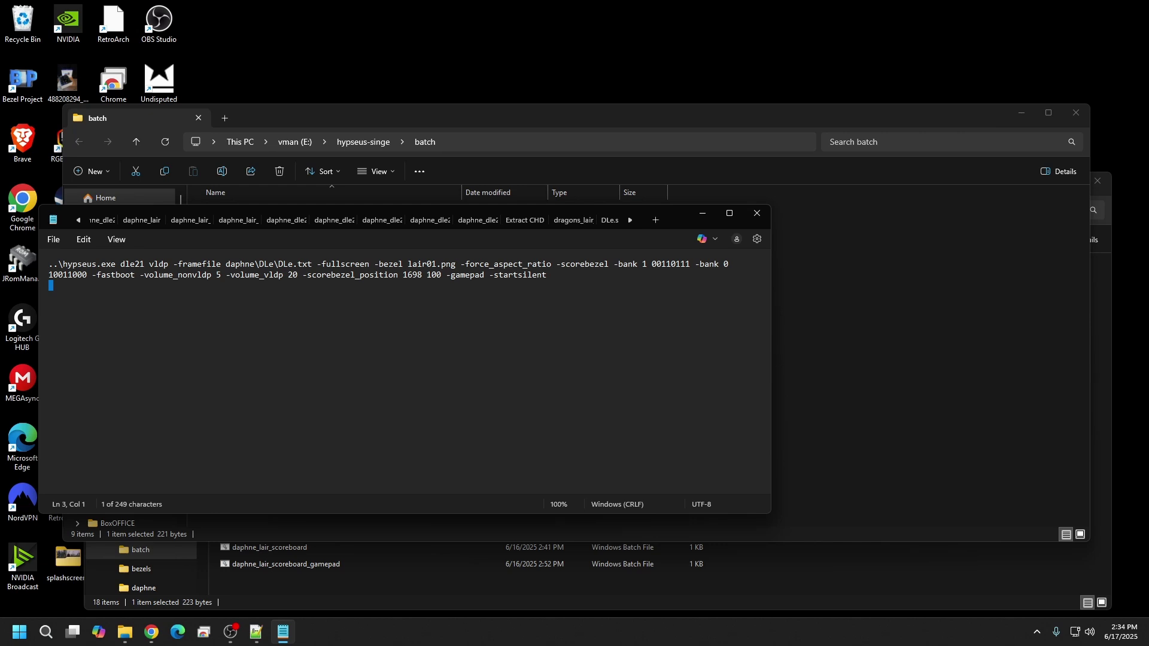
- Save DLe21_gamepad_bezel_scoreboard and run it to check the score panel's new position, then exit the game
left_click(54, 240)
left_click(69, 335)
left_click(702, 213)
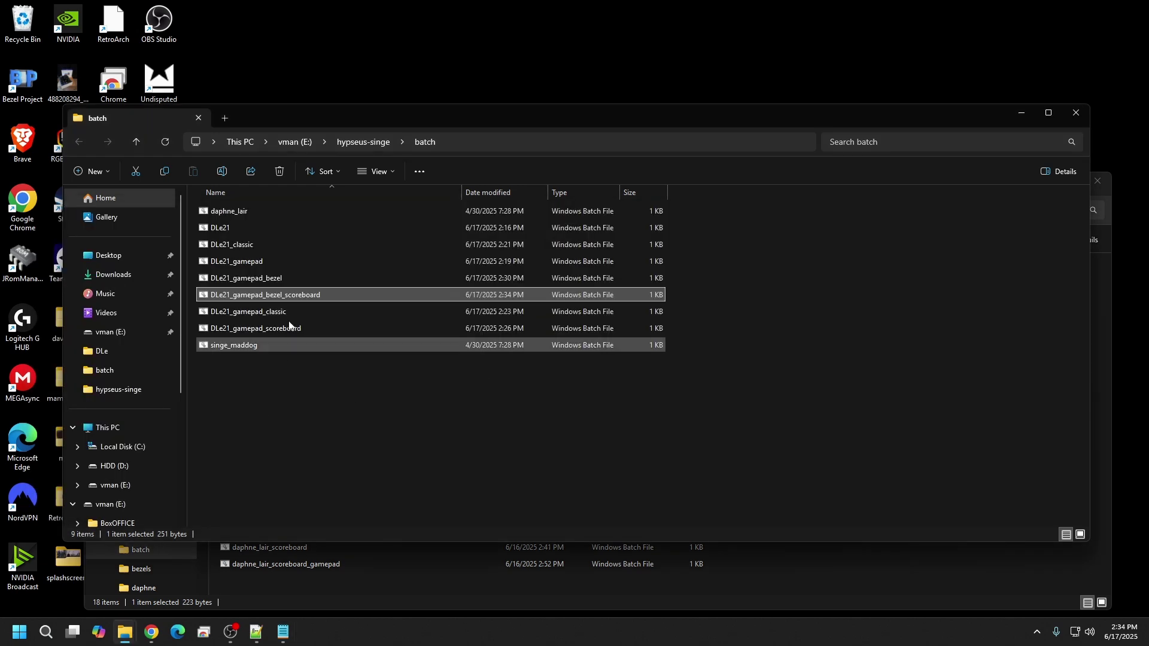
double_click(270, 294)
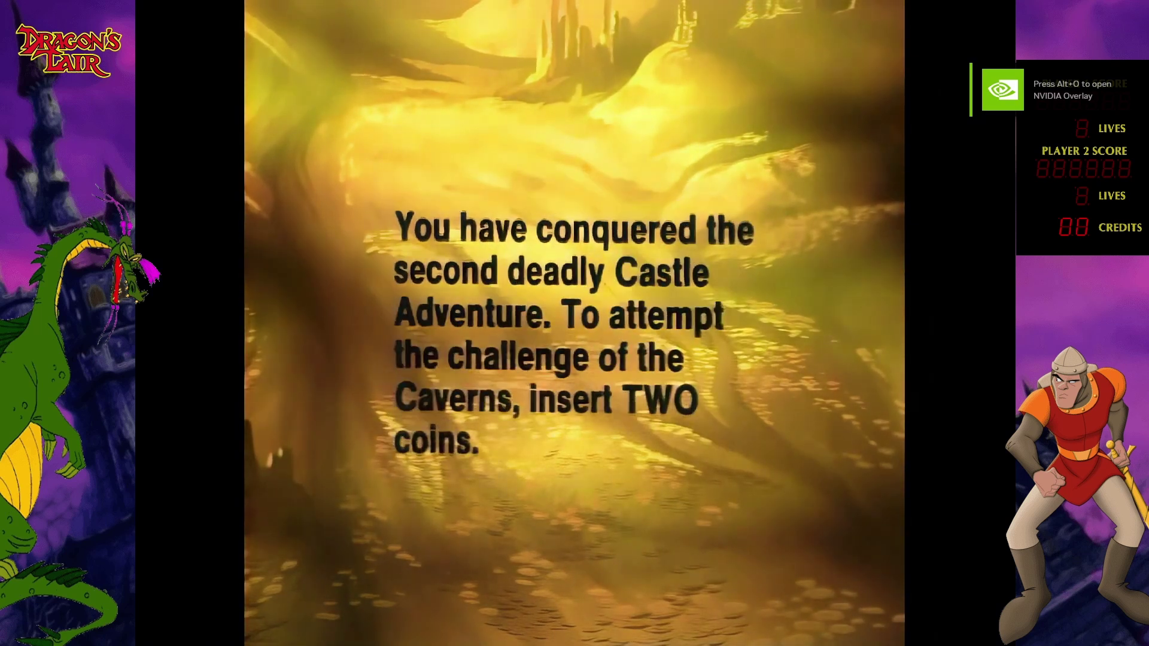
key("Escape")
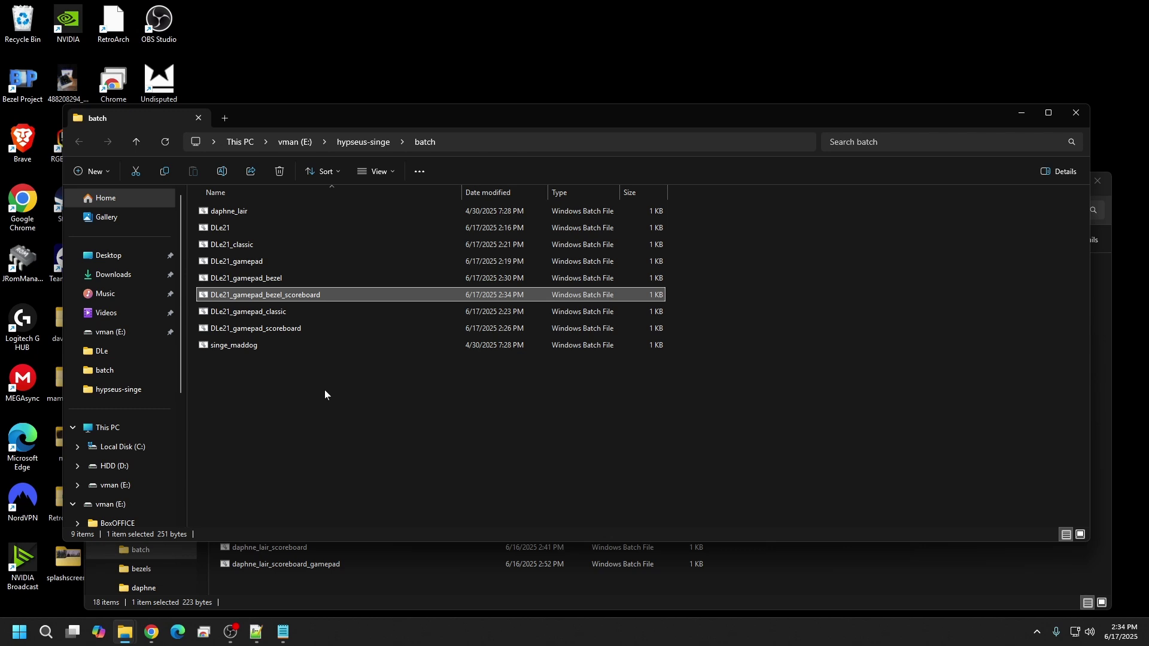
- Duplicate the DLe21_gamepad_bezel batch file and rename the copy as DLe21_gamepad_bezel_arcade
right_click(260, 279)
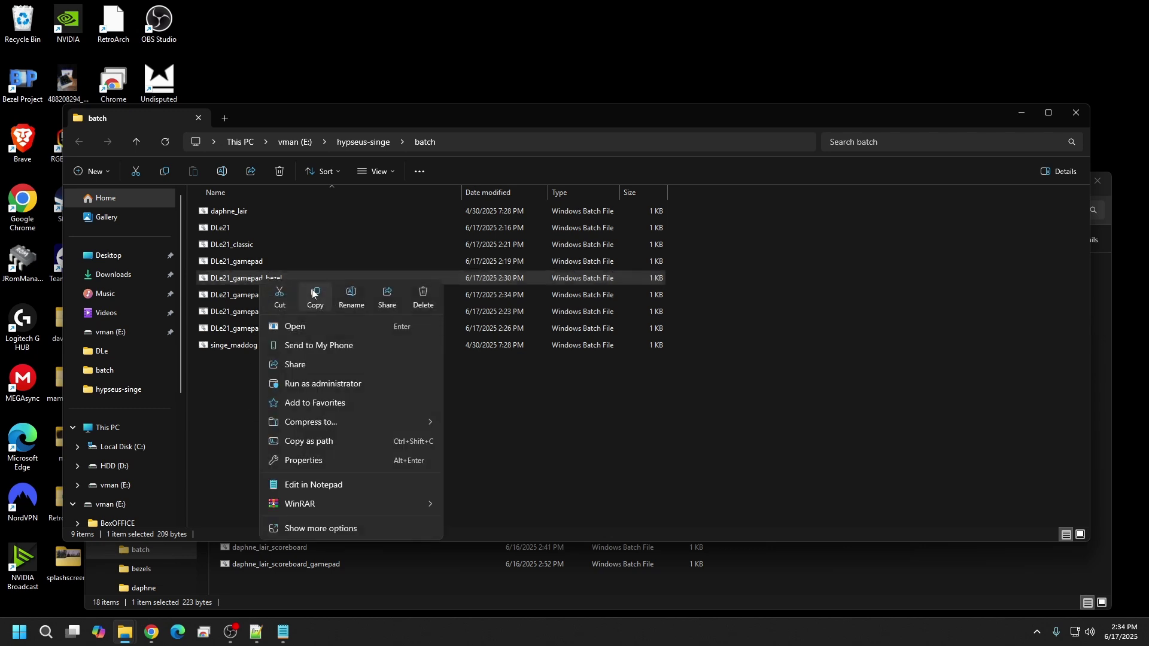
left_click(315, 296)
right_click(259, 391)
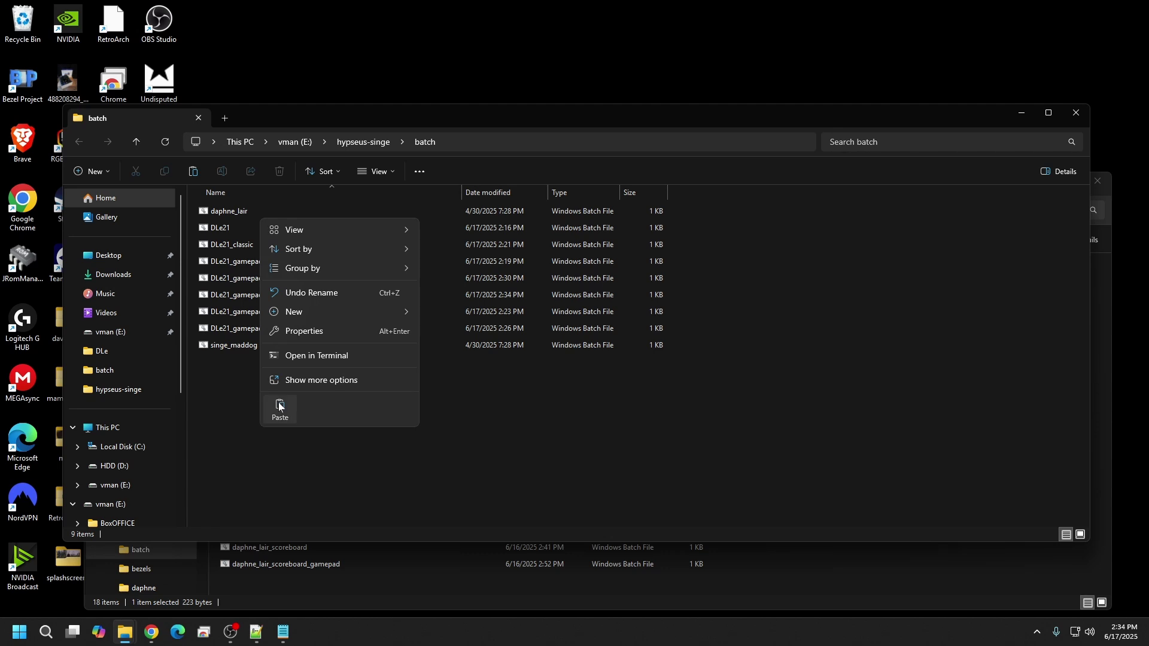
left_click(280, 406)
right_click(327, 282)
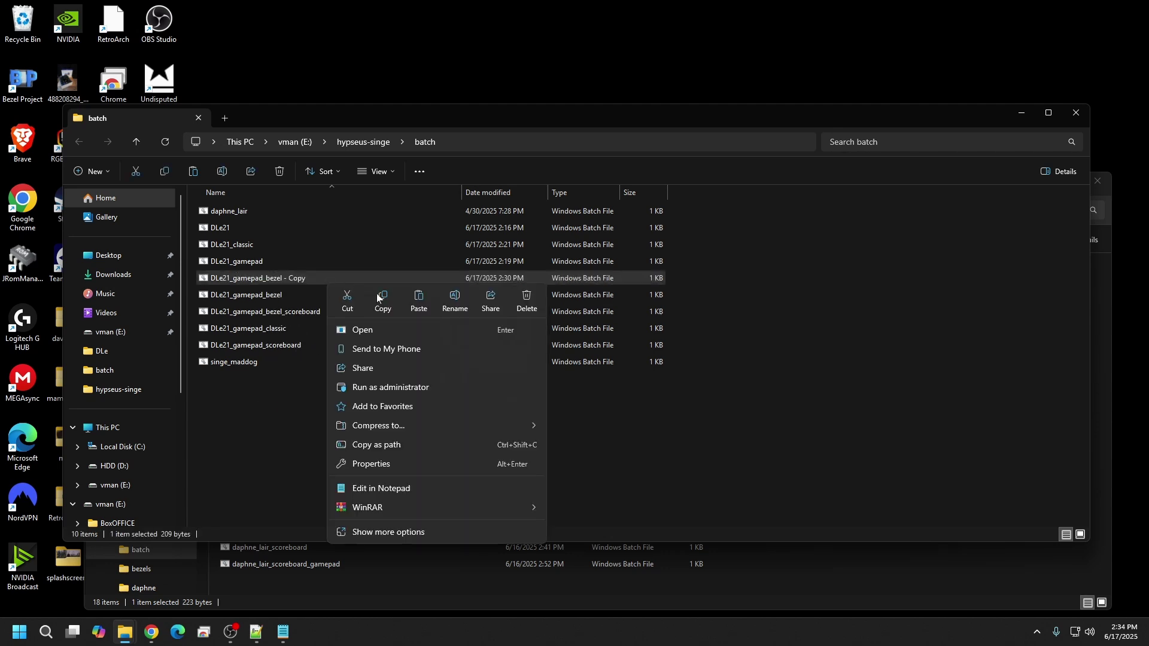
left_click(455, 299)
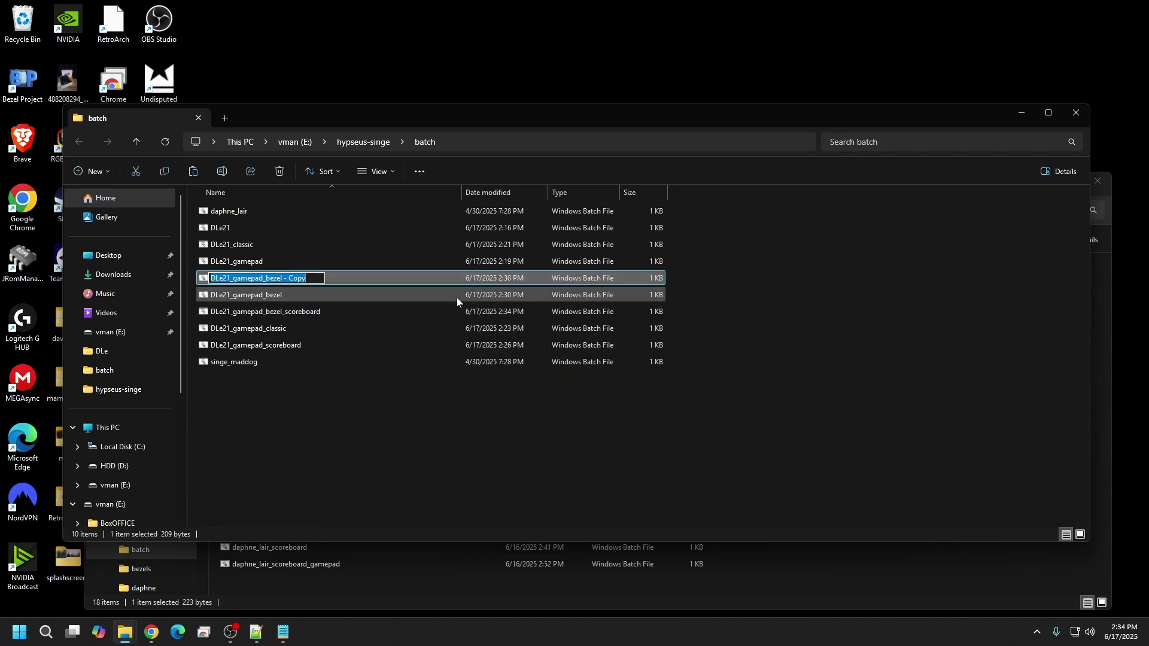
key("End")
key("BackSpace")
key("BackSpace")
key("BackSpace")
key("BackSpace")
key("BackSpace")
key("BackSpace")
key("BackSpace")
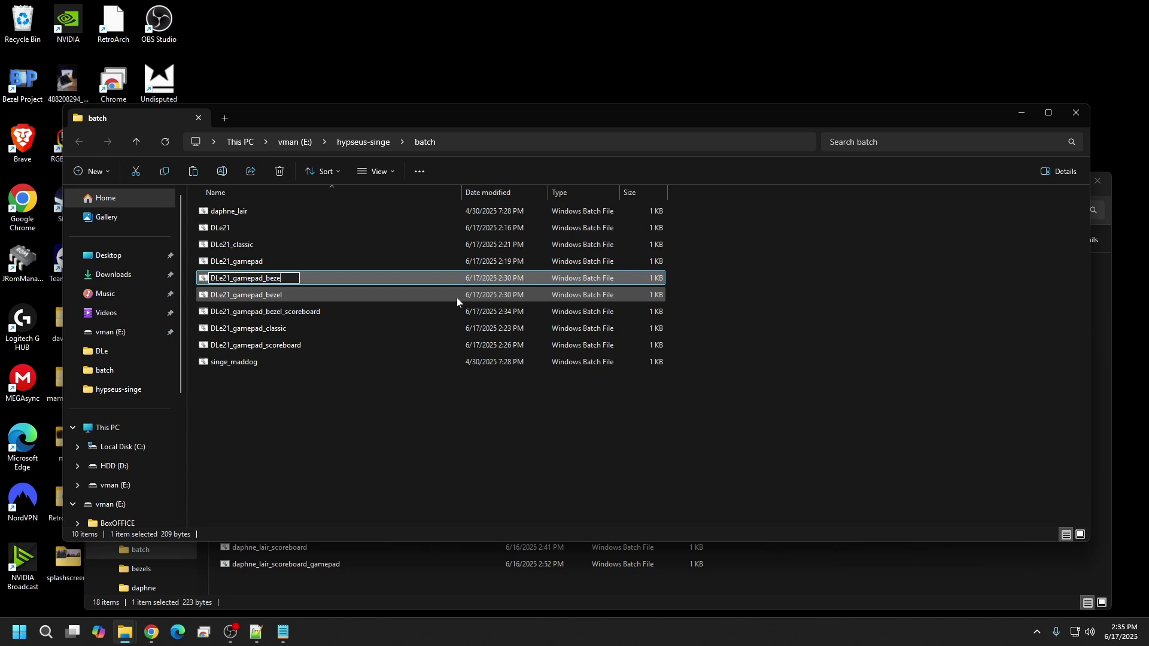
type("_arcade")
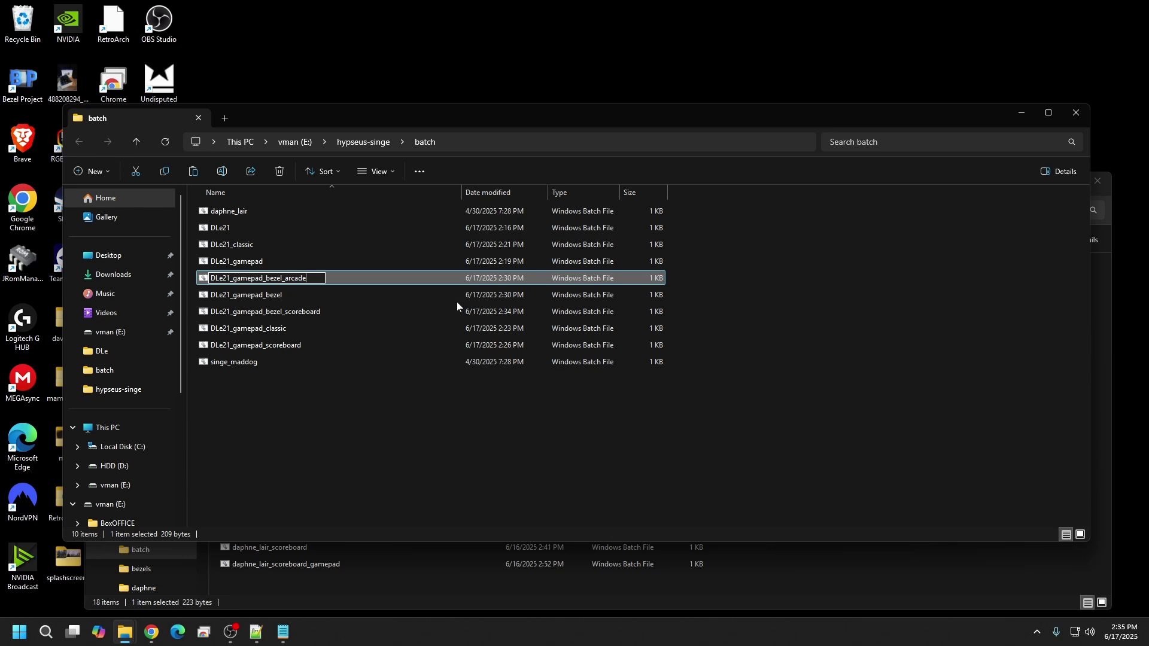
left_click(399, 448)
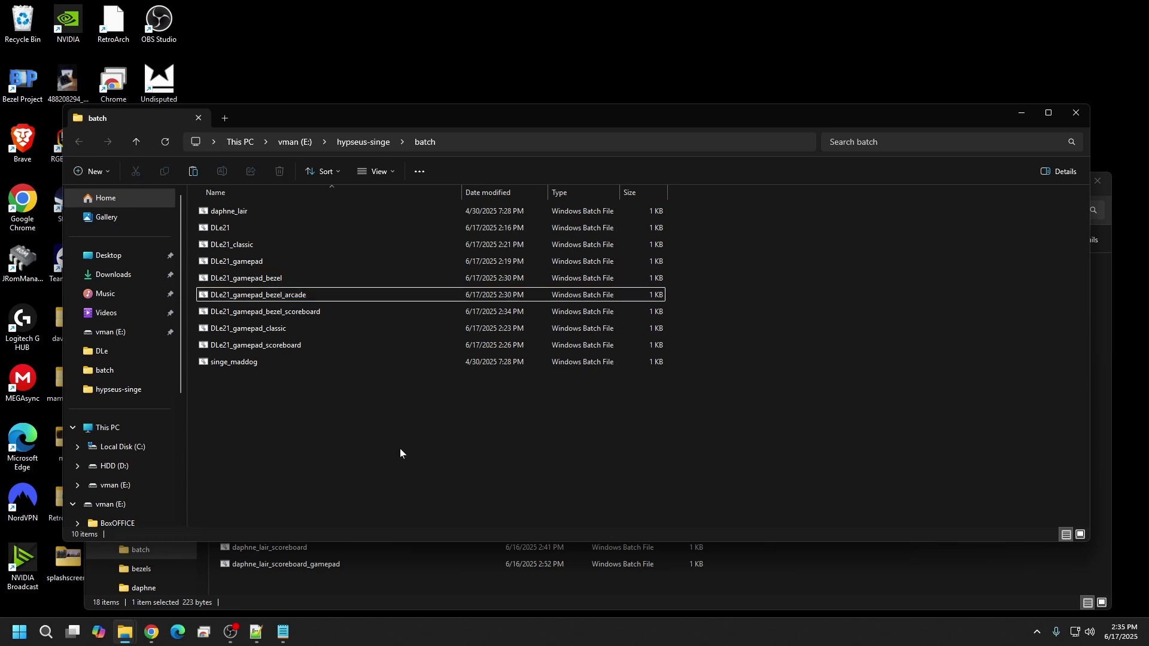
- Copy the file name of the DragonsLair image in the hypseus-singe bezels folder
key("alt+Up")
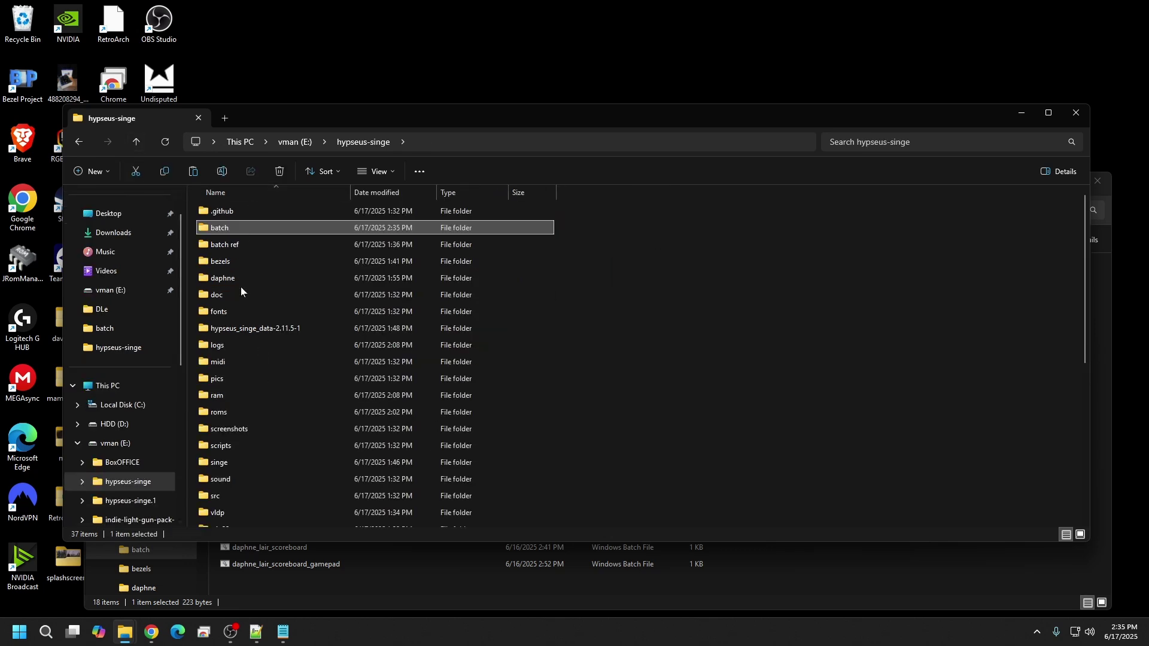
double_click(240, 264)
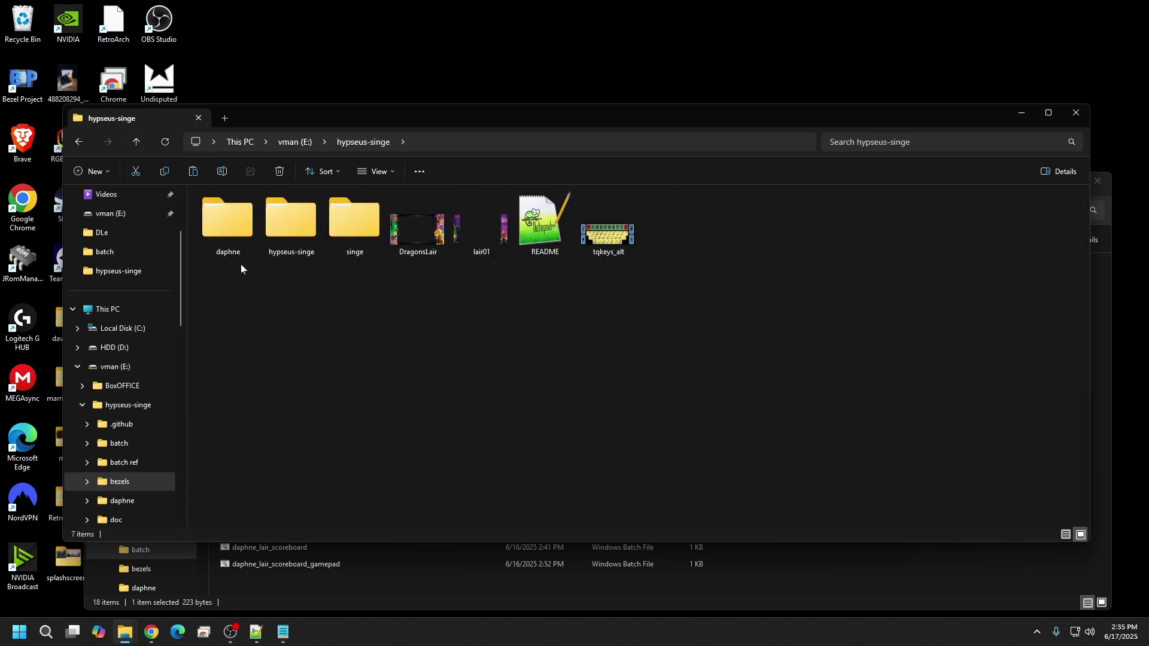
left_click(414, 253)
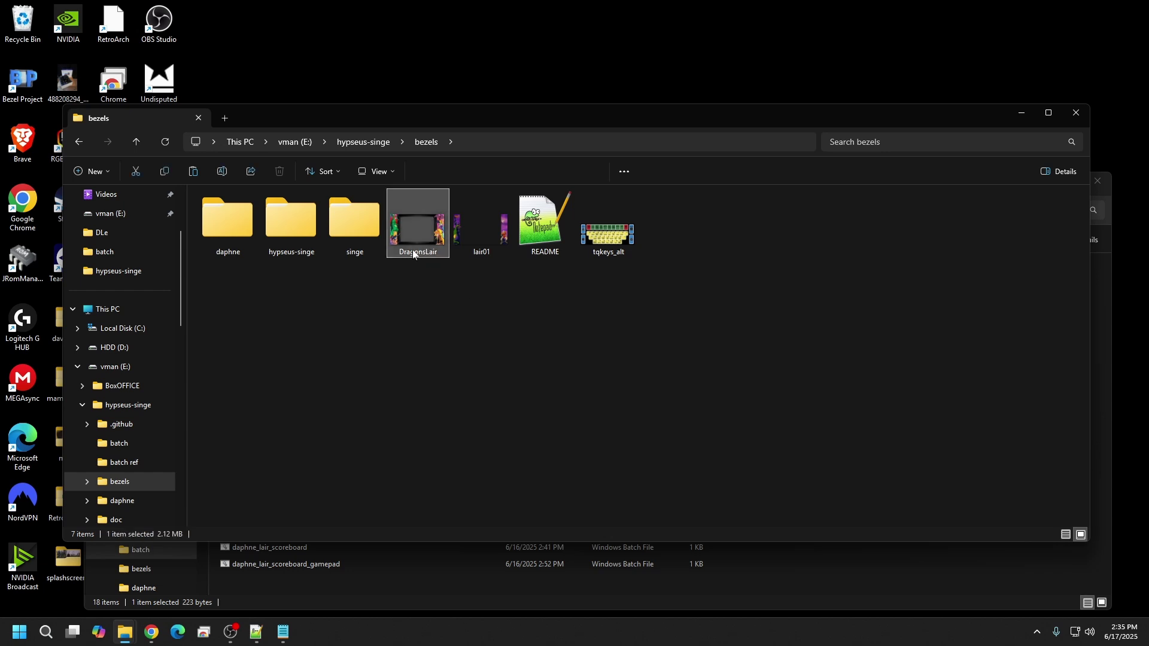
right_click(414, 253)
left_click(509, 162)
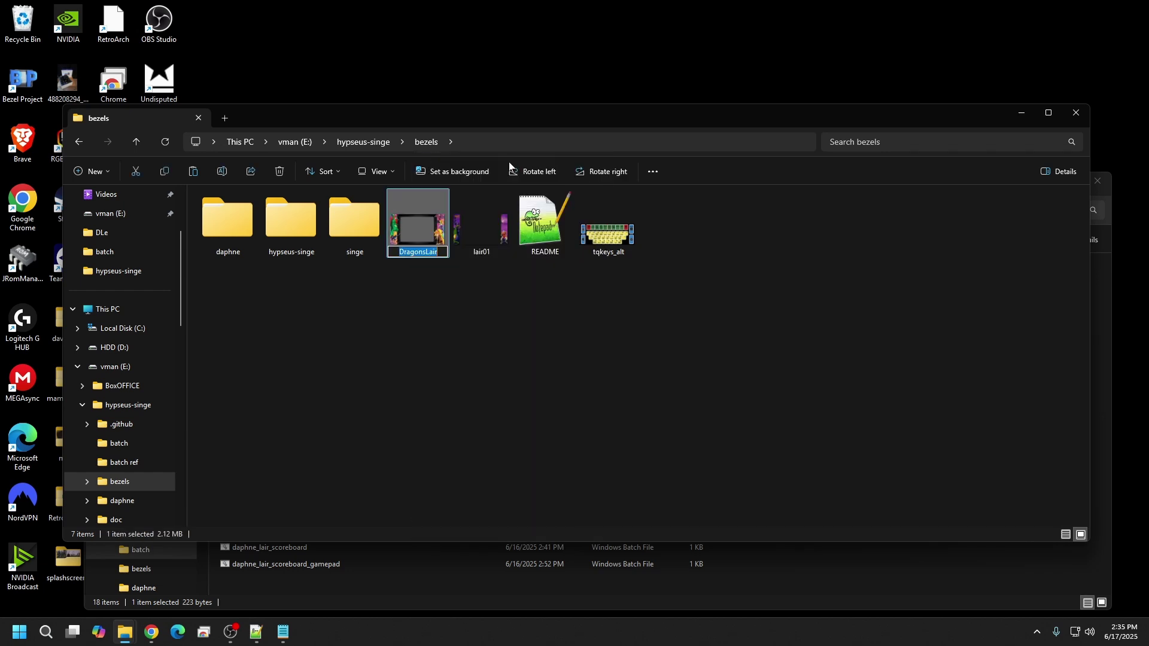
right_click(415, 250)
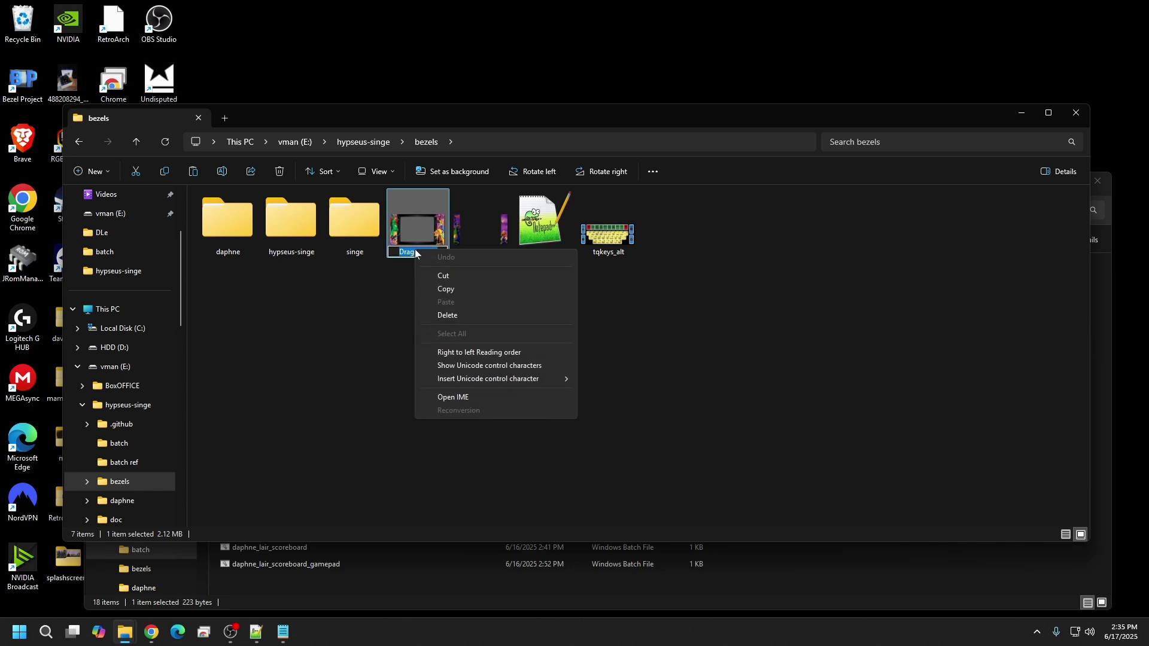
left_click(458, 289)
left_click(459, 289)
- Open DLe21_gamepad_bezel_arcade from the batch folder in Notepad and replace lair01.png with DragonsLair.png
left_click(137, 142)
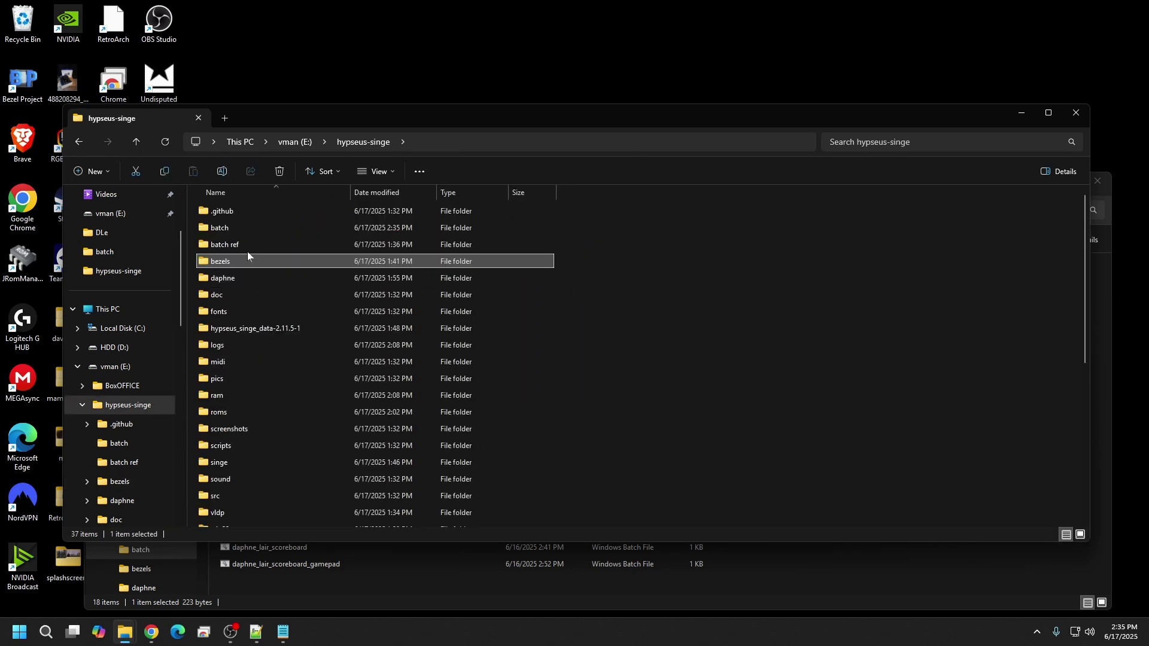
double_click(242, 228)
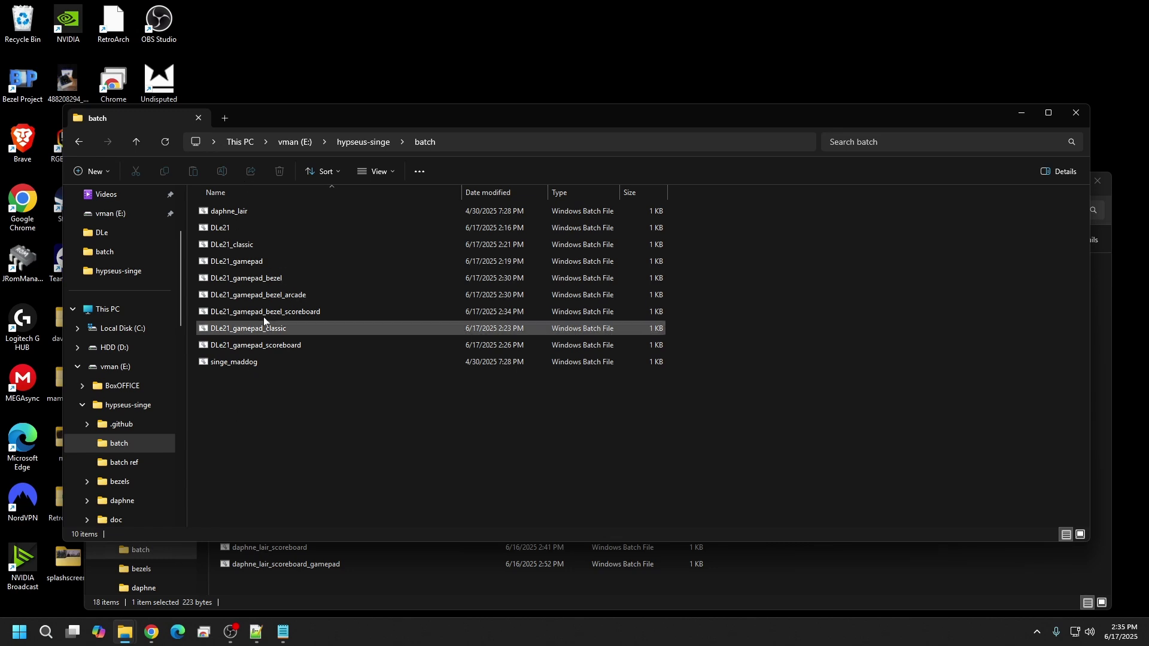
left_click(270, 296)
right_click(270, 296)
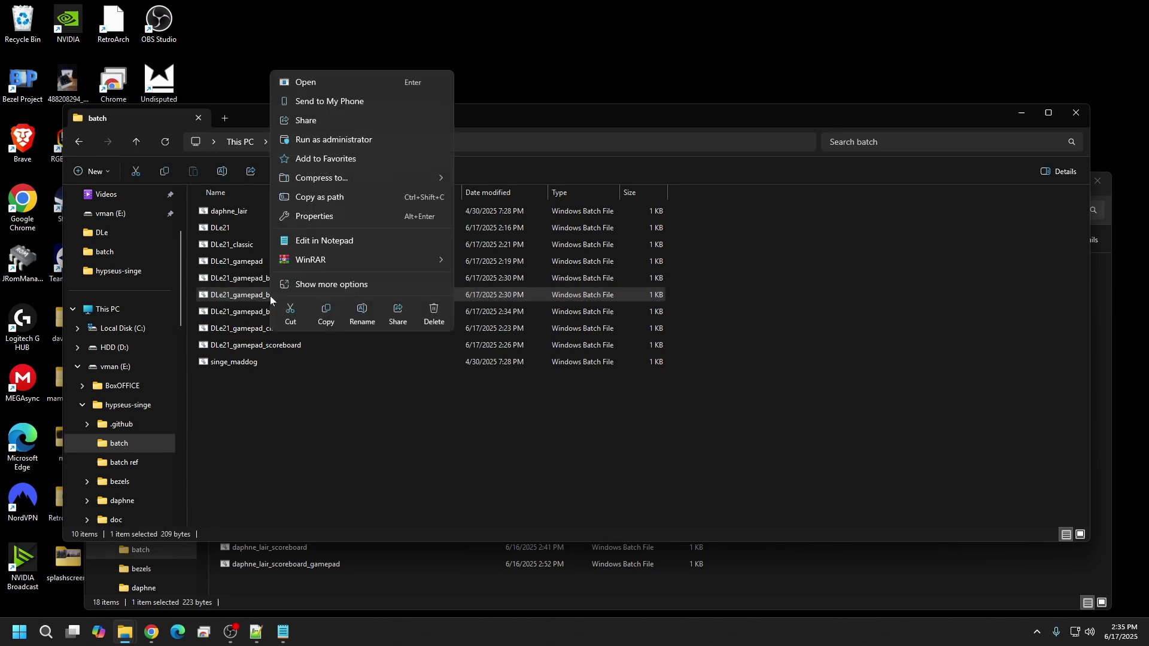
left_click(327, 240)
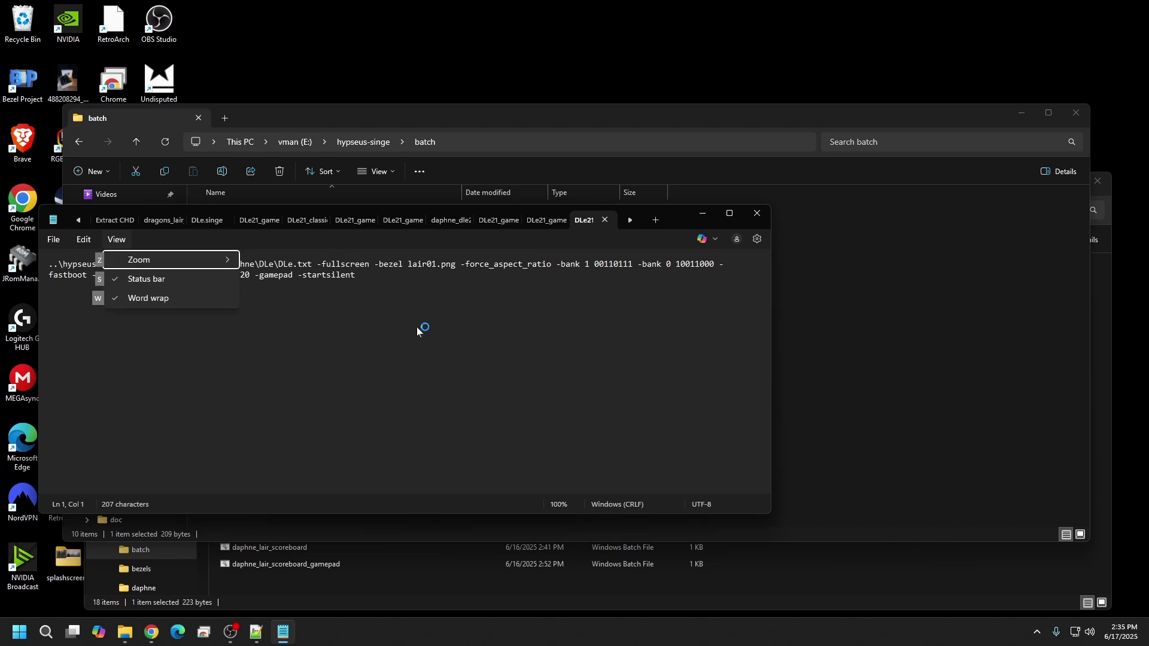
left_click_drag(407, 264, 456, 264)
right_click(436, 263)
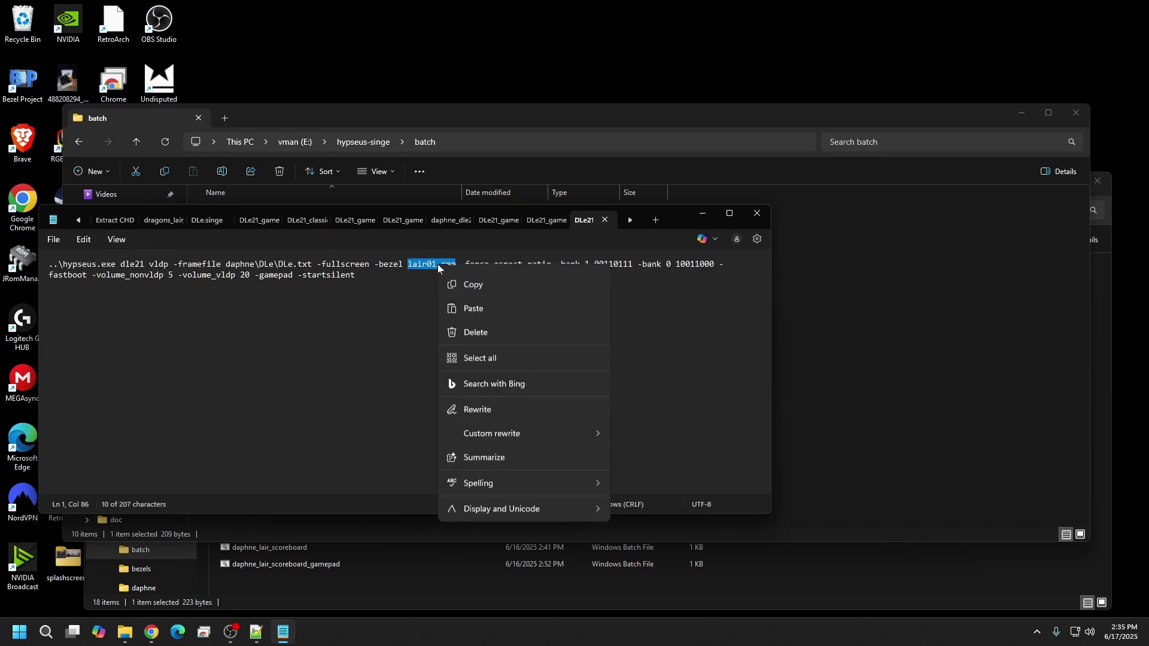
left_click(529, 349)
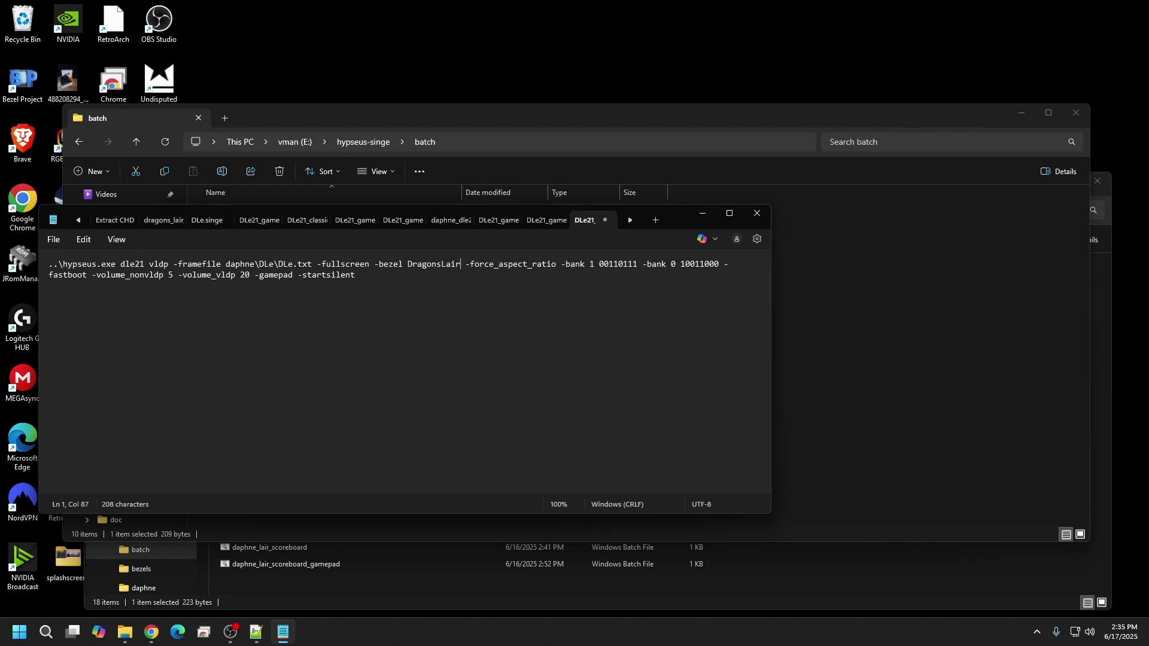
type(".png")
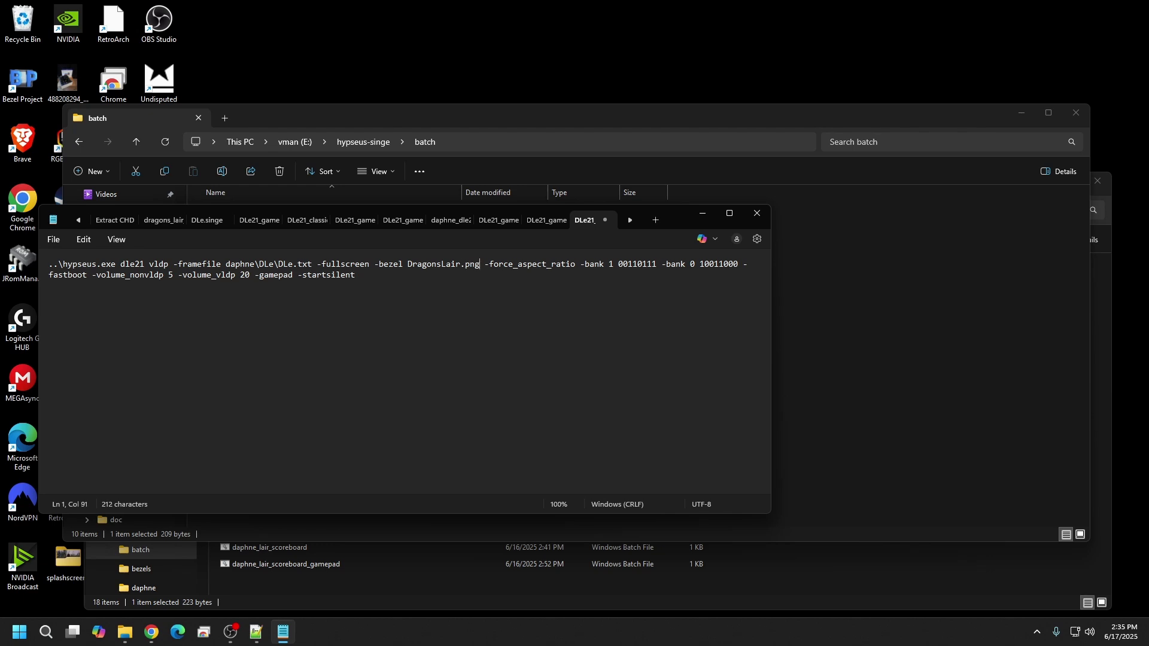
- Save DLe21_gamepad_bezel_arcade and run it to check the picture inside the arcade bezel, then exit the game
left_click(49, 296)
left_click(50, 240)
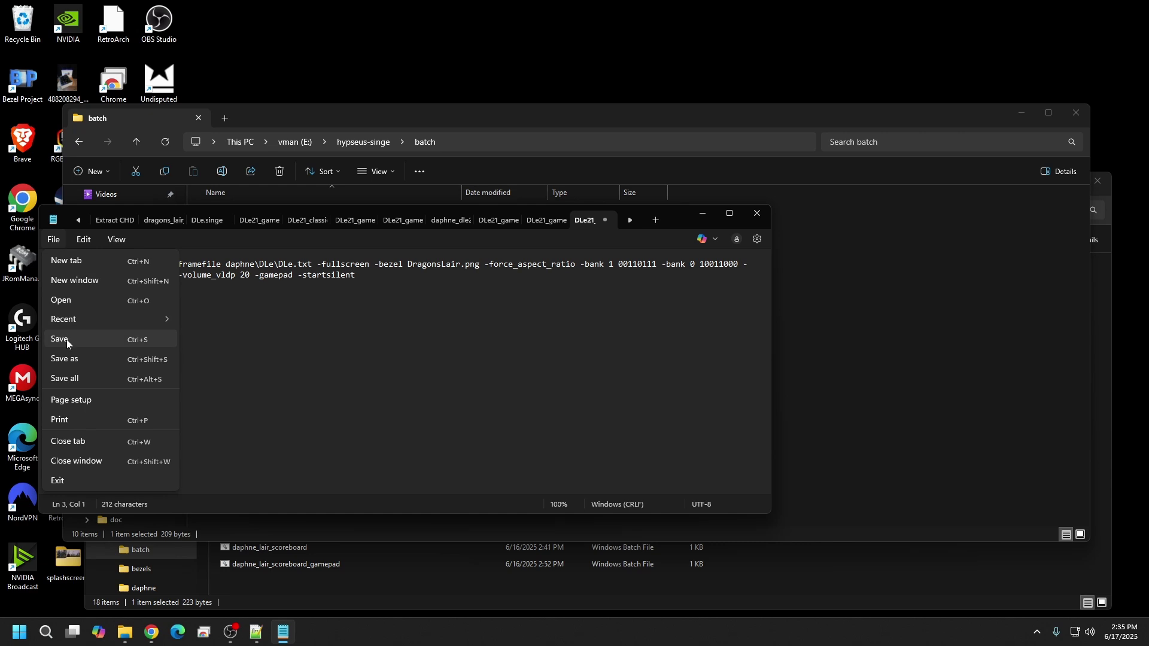
left_click(66, 339)
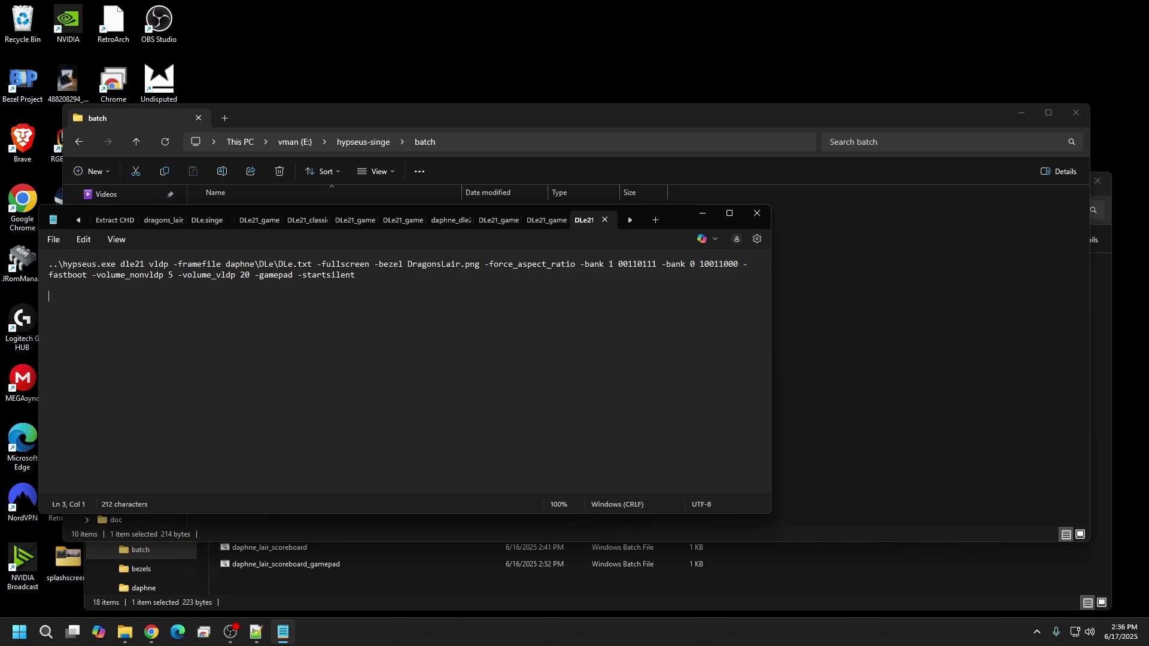
left_click(372, 112)
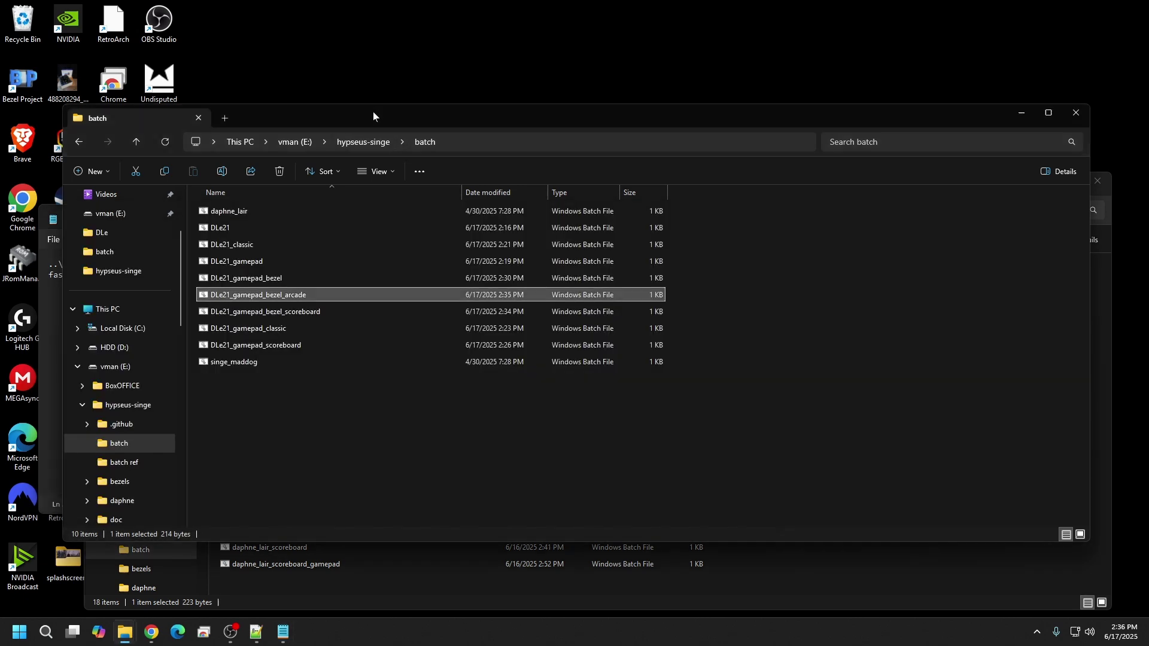
double_click(324, 291)
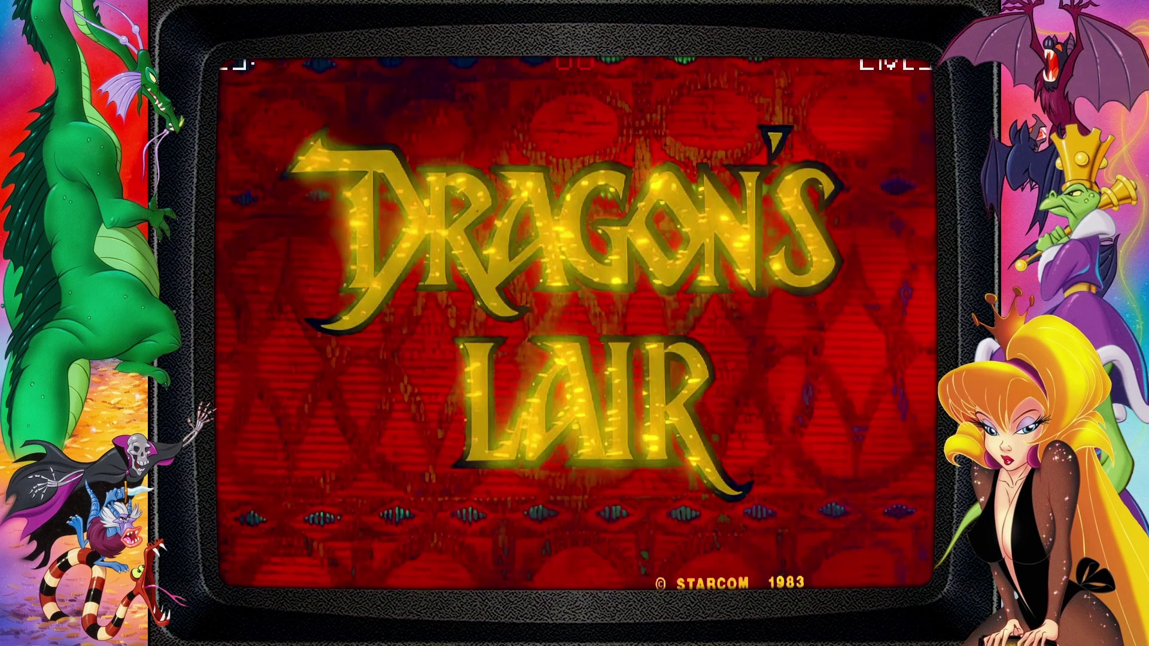
key("Escape")
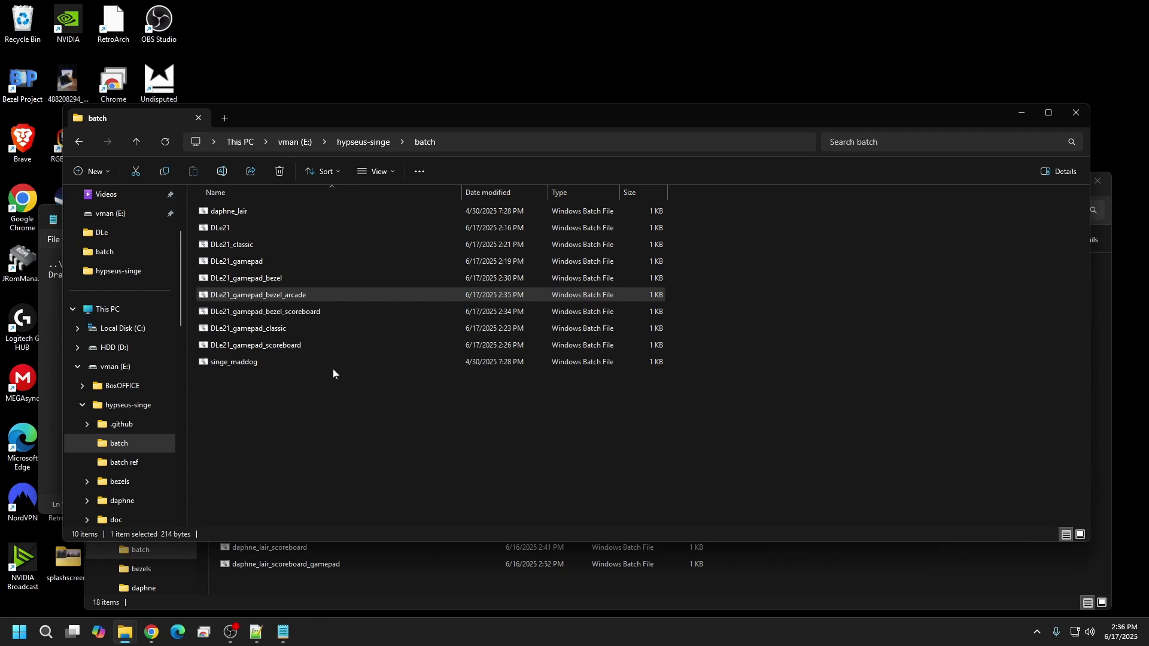
- Open DLe21_gamepad_bezel_arcade in Notepad and insert -scalefactor 83 before -gamepad
right_click(304, 295)
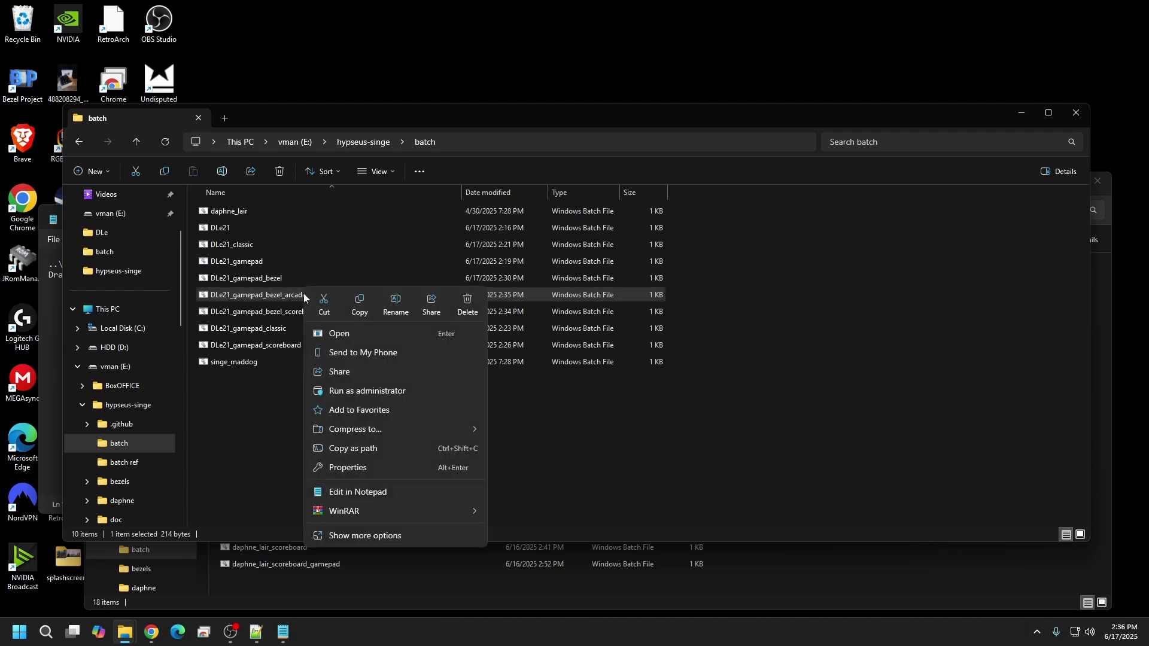
left_click(361, 492)
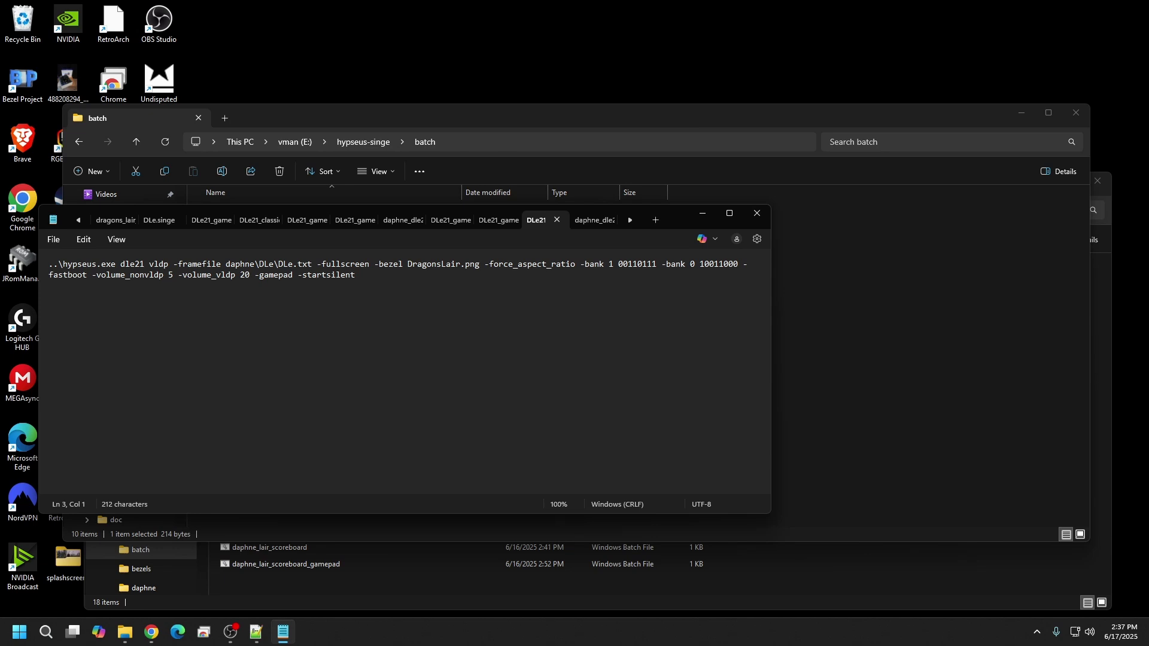
left_click(254, 275)
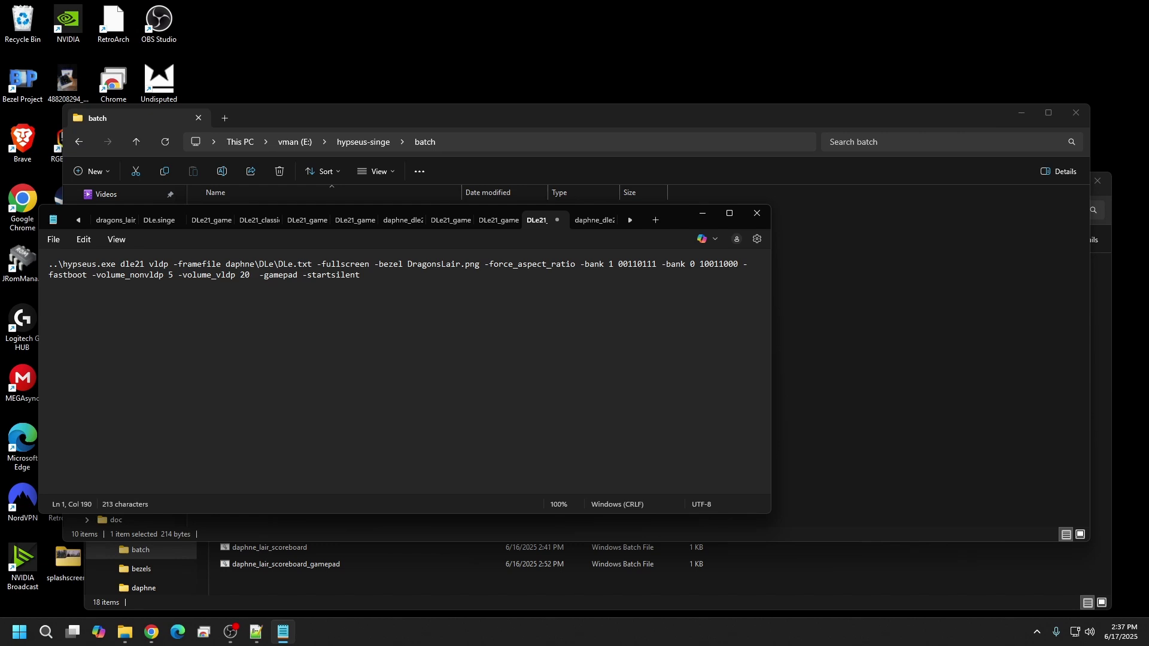
right_click(255, 272)
left_click(297, 365)
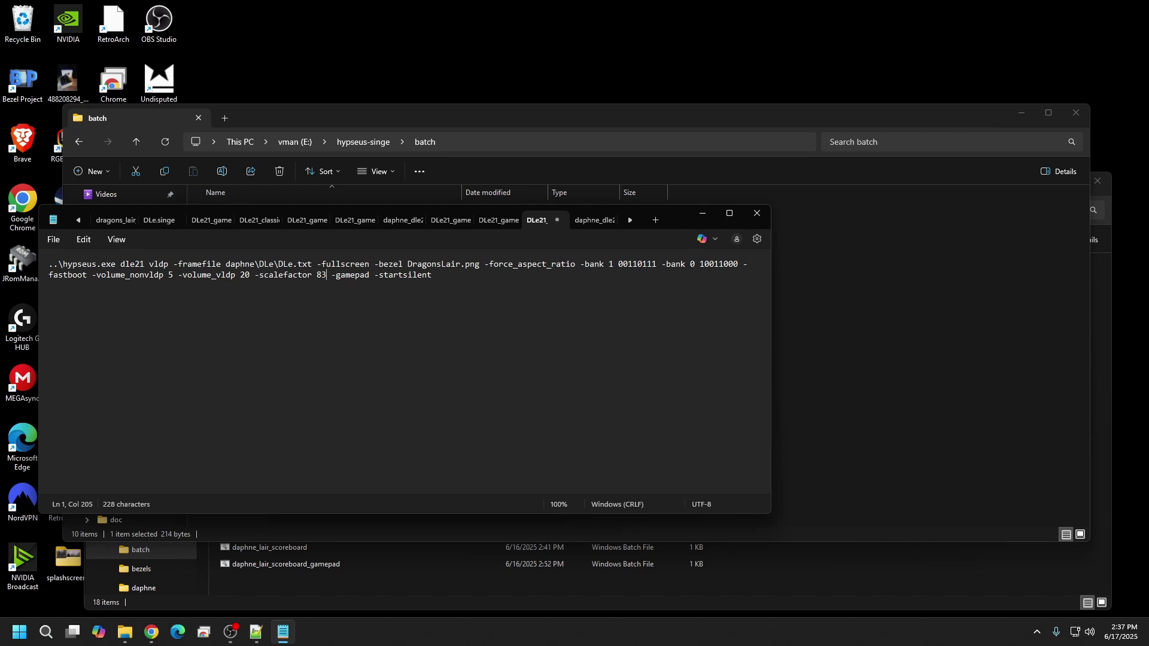
- Save DLe21_gamepad_bezel_arcade and run it to check the scaled picture inside the arcade bezel, then exit the game
left_click(59, 242)
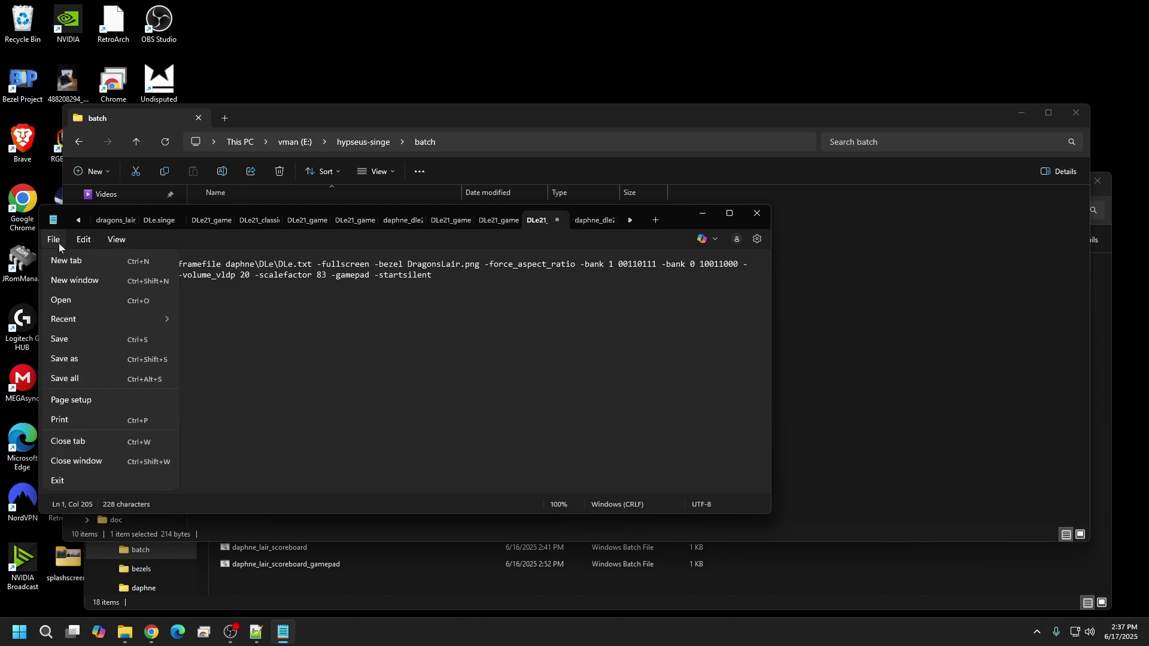
left_click(84, 332)
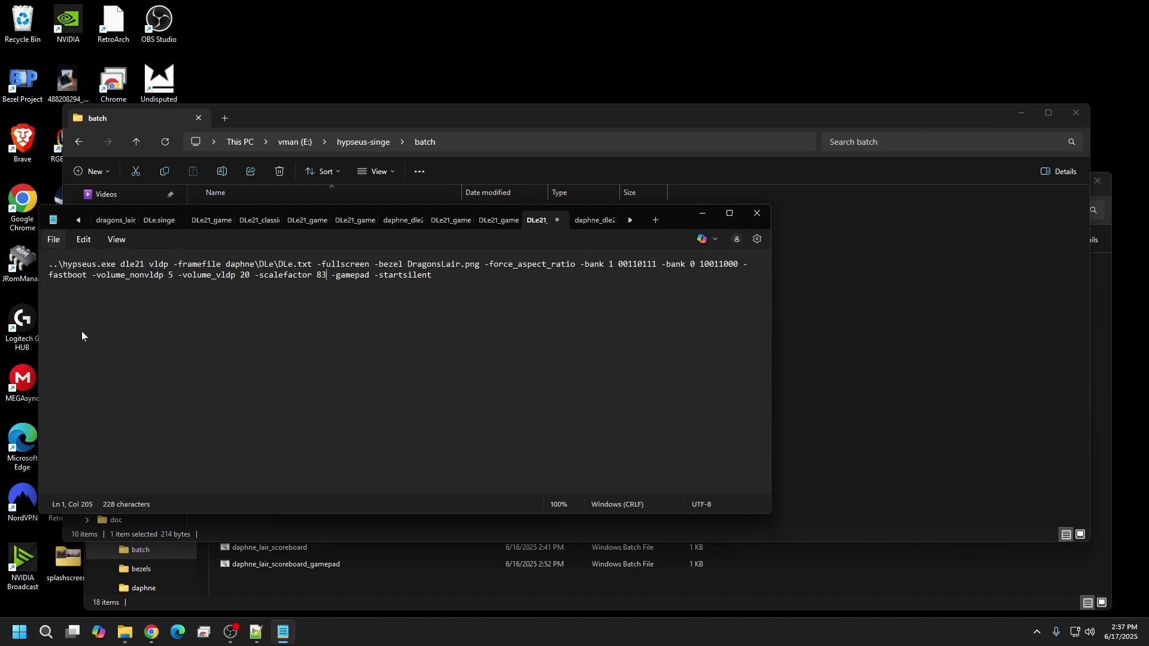
left_click(801, 374)
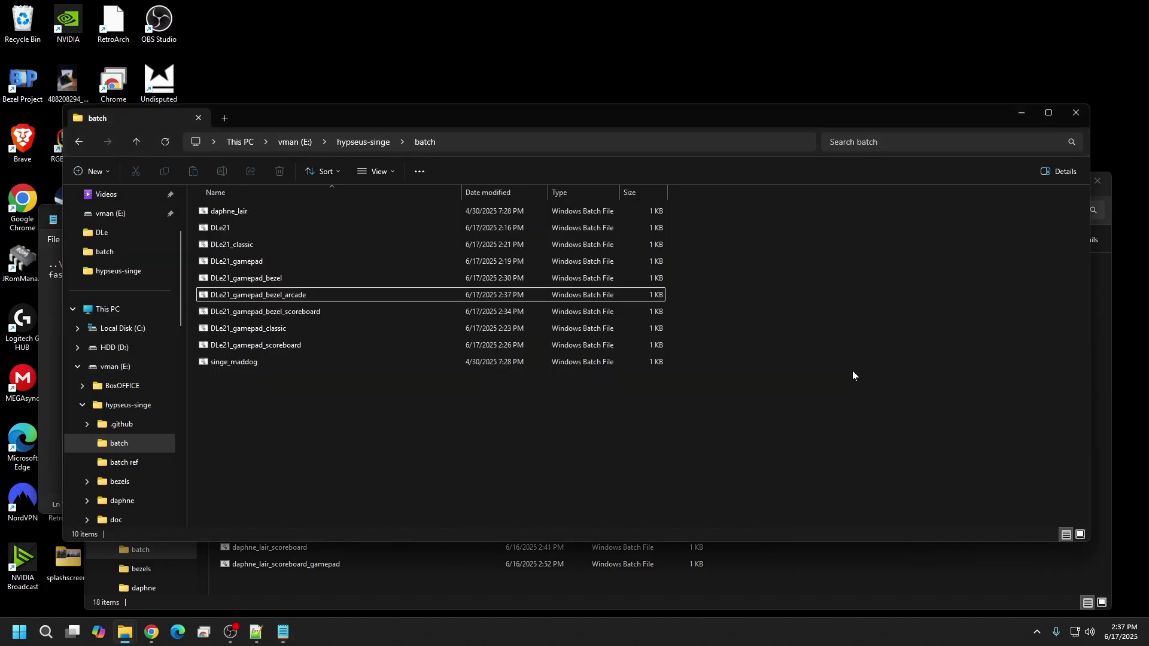
left_click(246, 297)
double_click(246, 297)
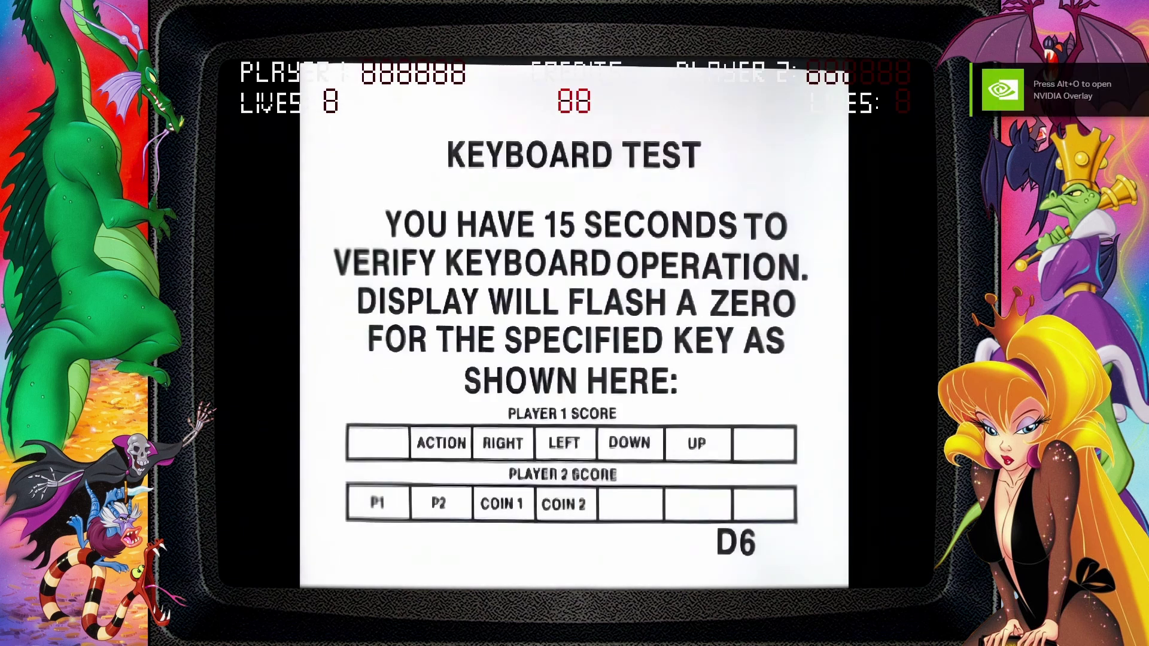
key("Escape")
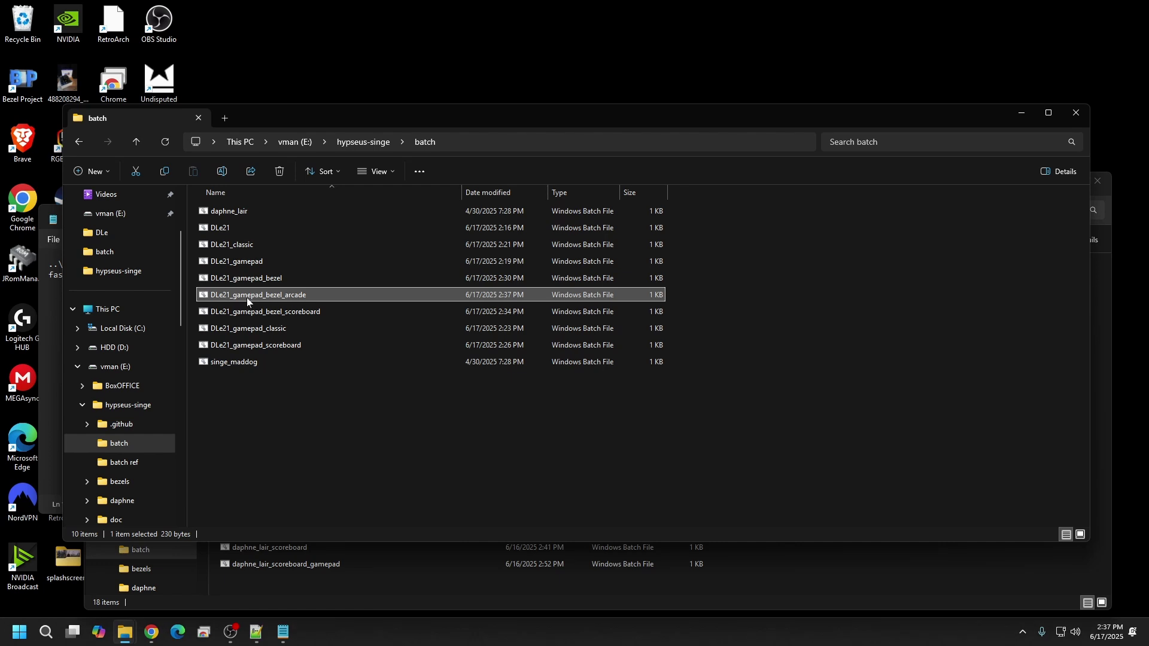
- Duplicate the DLe21_gamepad_bezel_arcade batch file within the batch folder
right_click(247, 301)
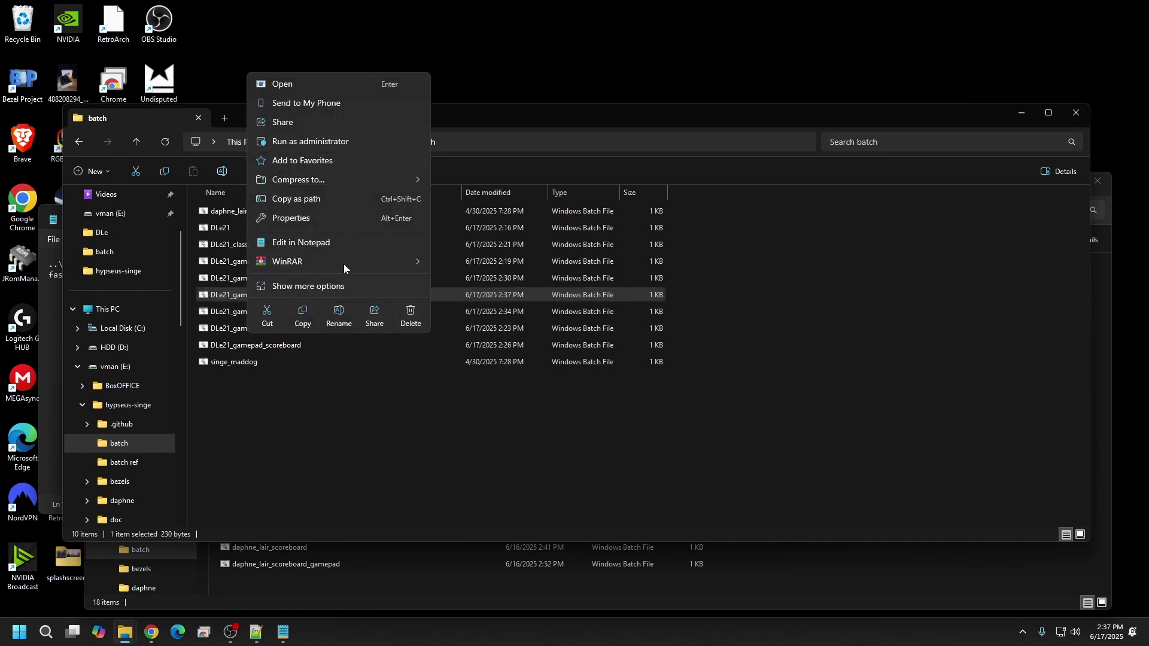
left_click(283, 447)
right_click(283, 448)
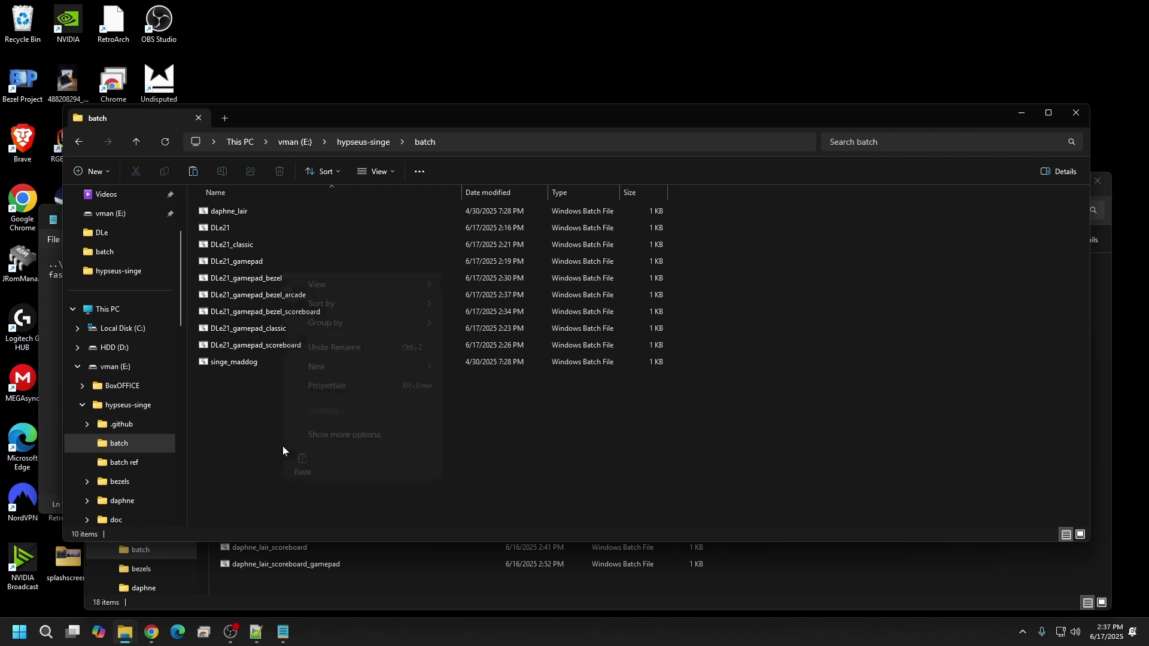
left_click(305, 451)
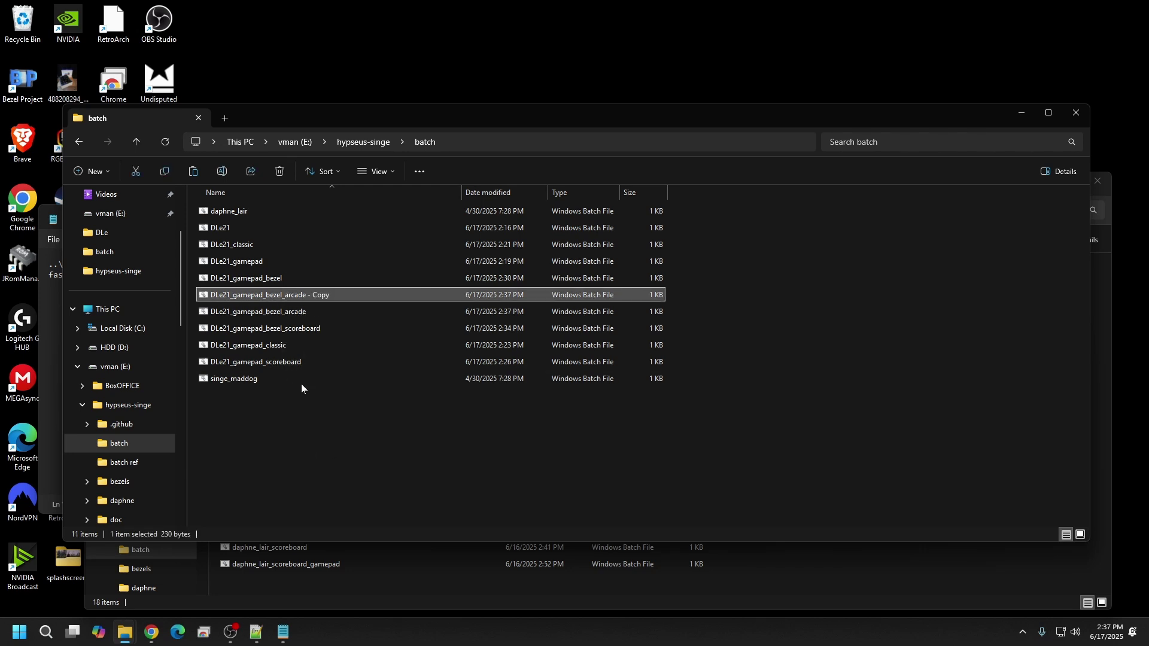
right_click(283, 296)
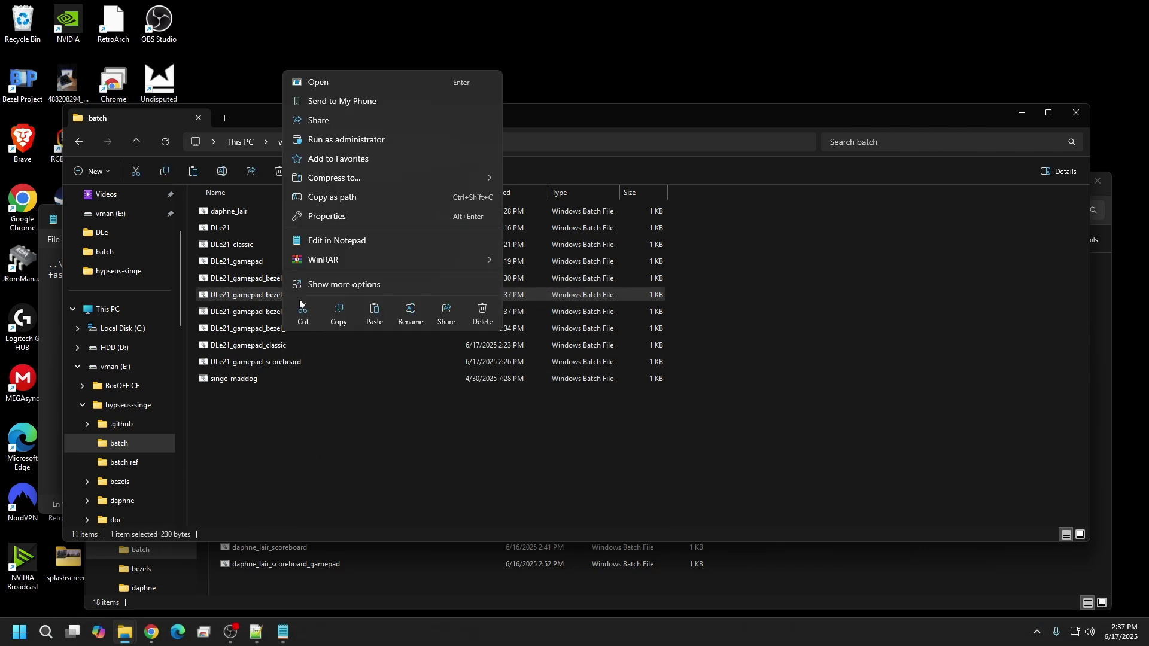
left_click(357, 242)
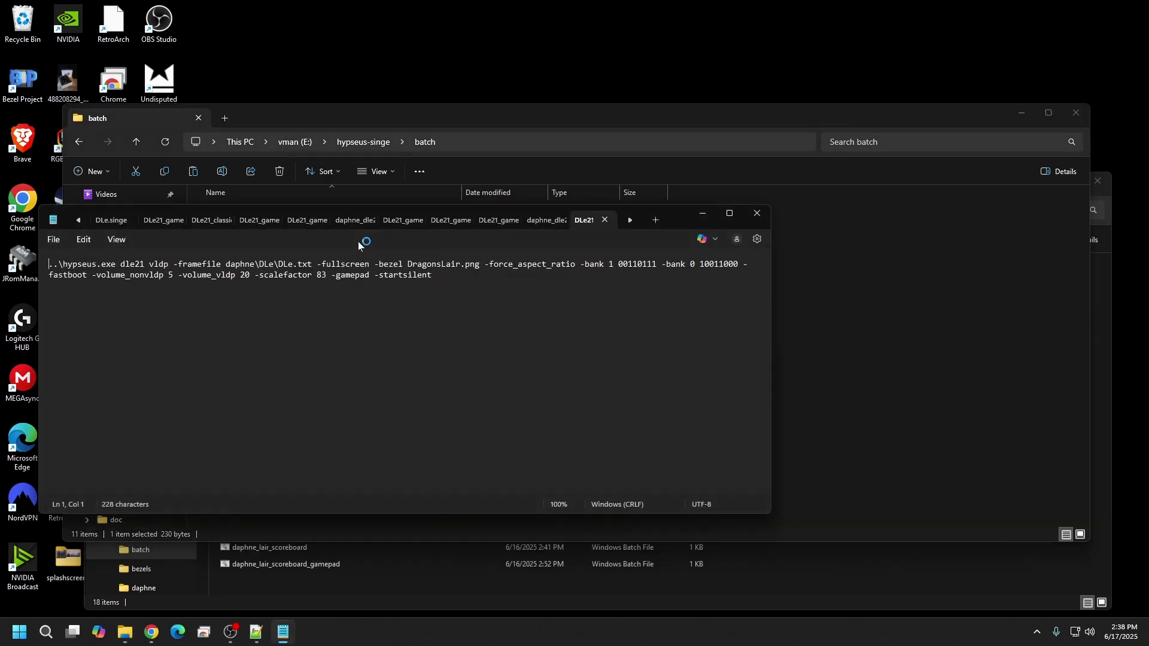
left_click(749, 220)
- Rename the copied batch file as DLe21_gamepad_bezel_arcade_scanlines
right_click(282, 295)
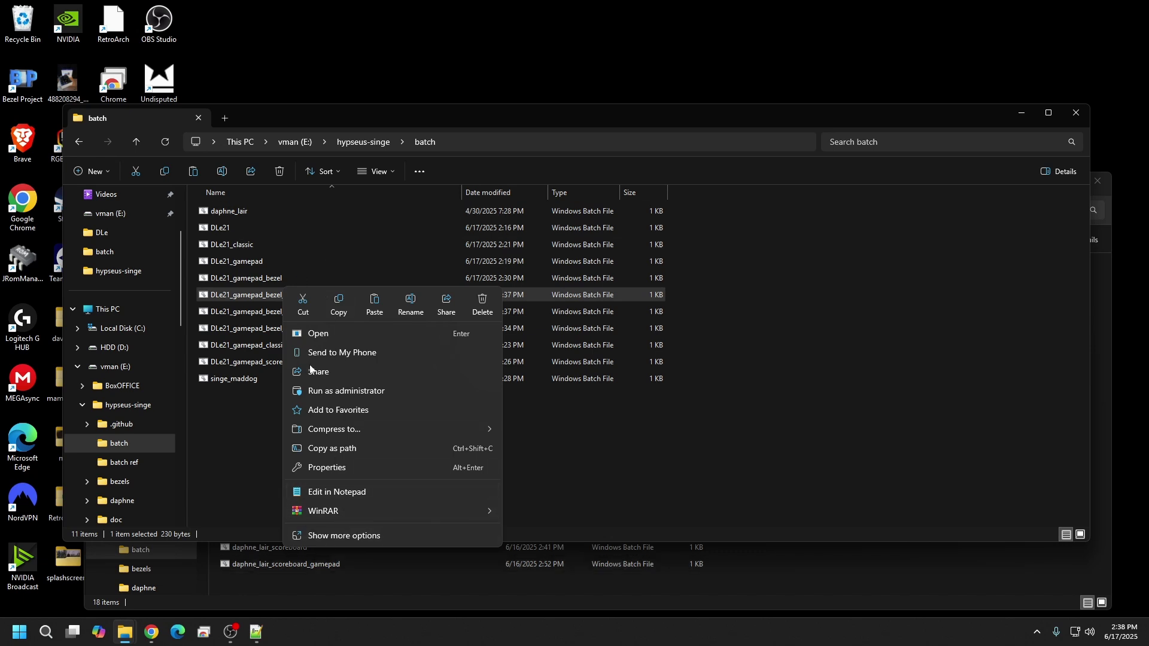
left_click(411, 306)
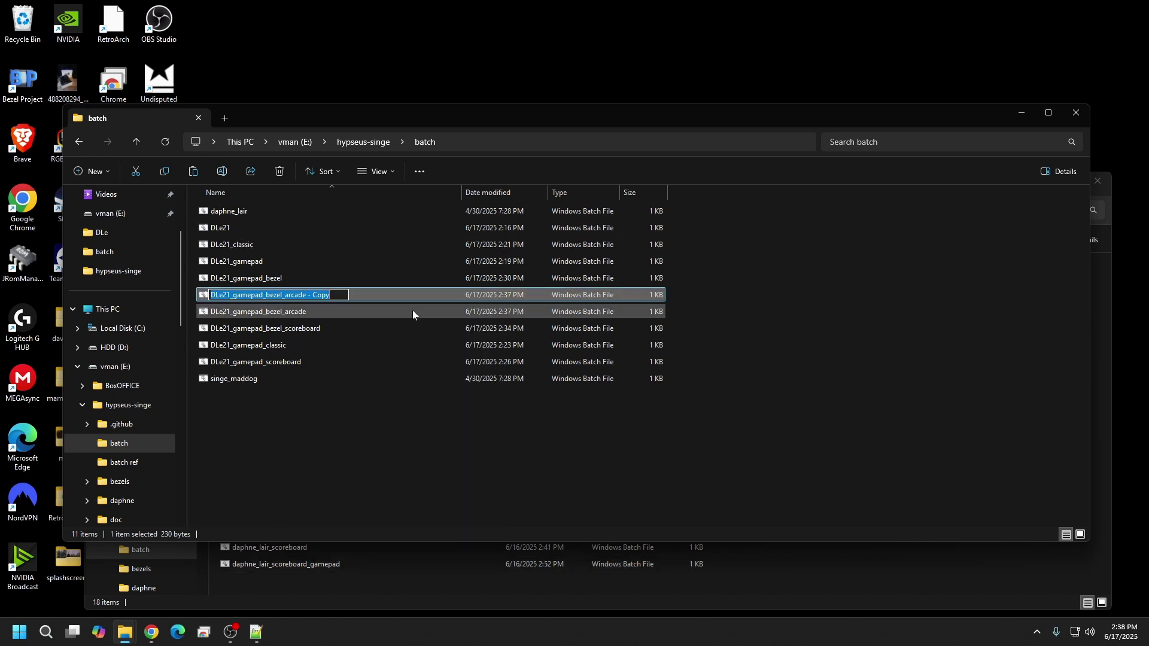
key("End")
key("BackSpace")
key("BackSpace")
key("BackSpace")
key("BackSpace")
key("BackSpace")
key("BackSpace")
key("BackSpace")
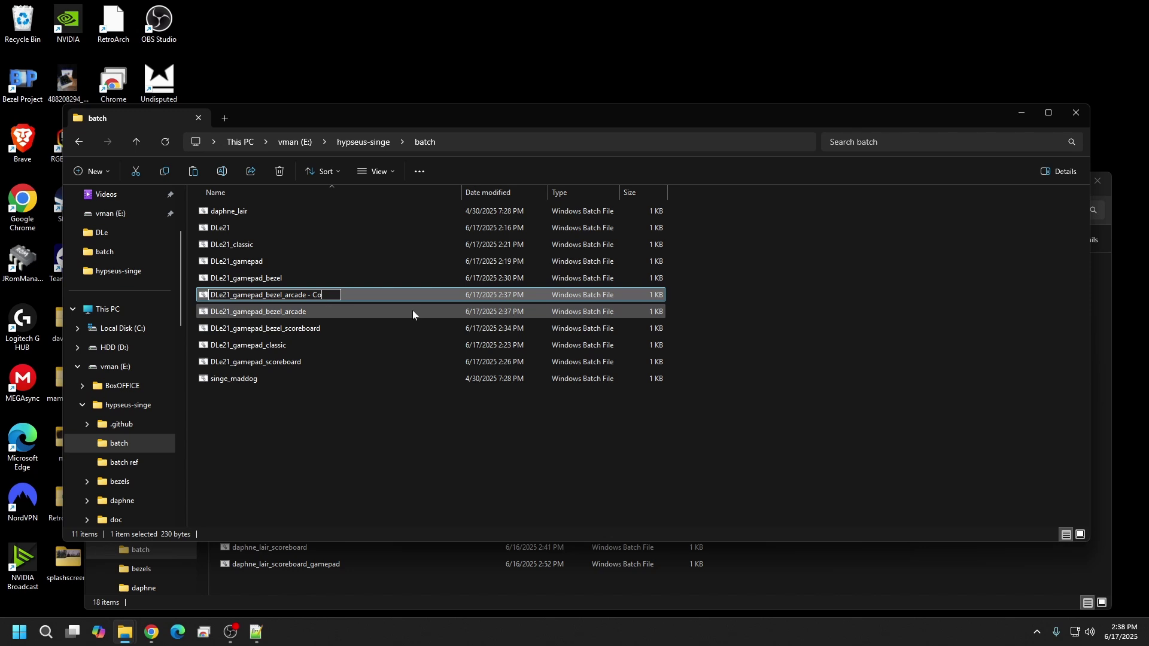
type("_scanlines")
left_click(378, 475)
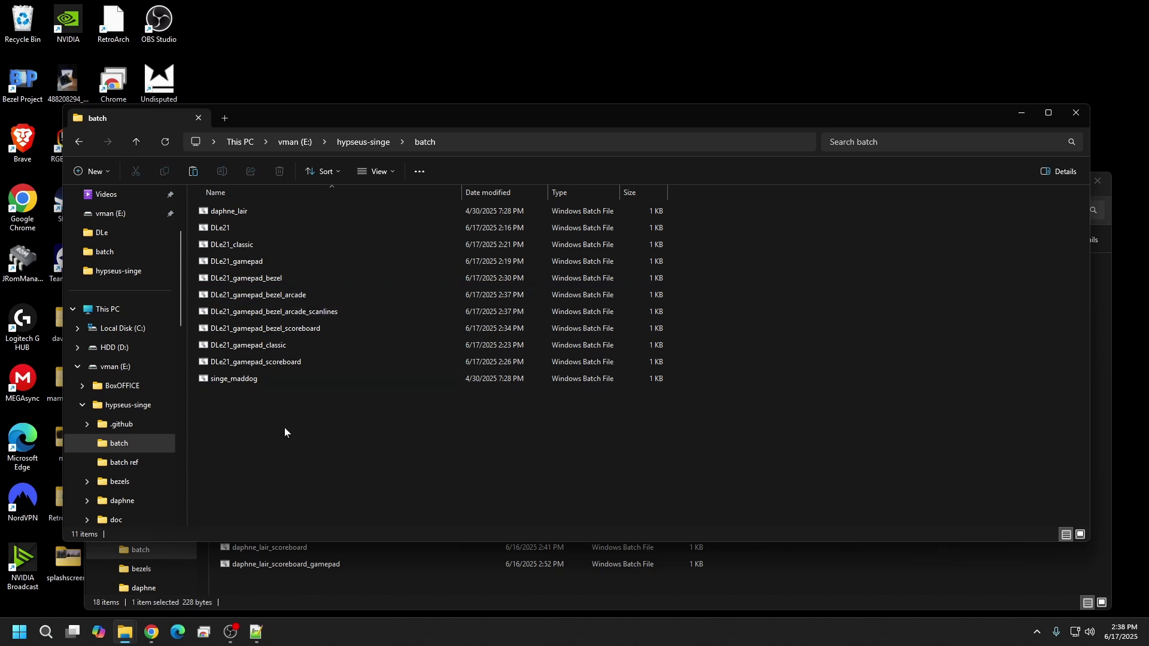
- Open DLe21_gamepad_bezel_arcade_scanlines in Notepad, insert -scanlines between -scalefactor 83 and -gamepad, and save the file
right_click(298, 312)
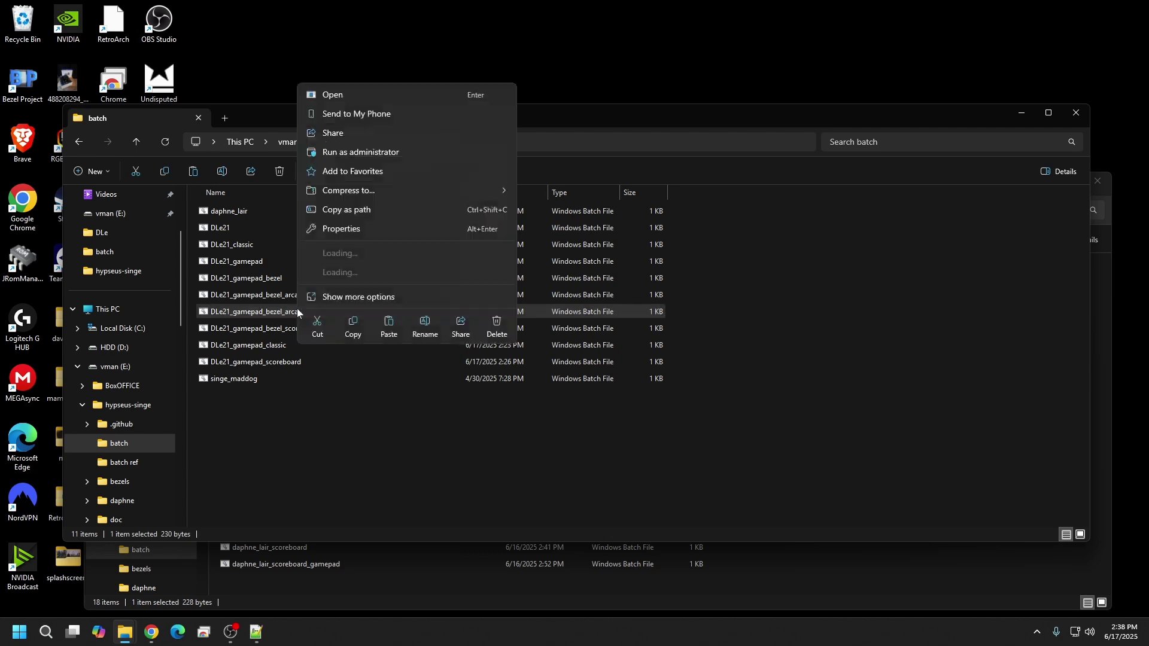
left_click(354, 255)
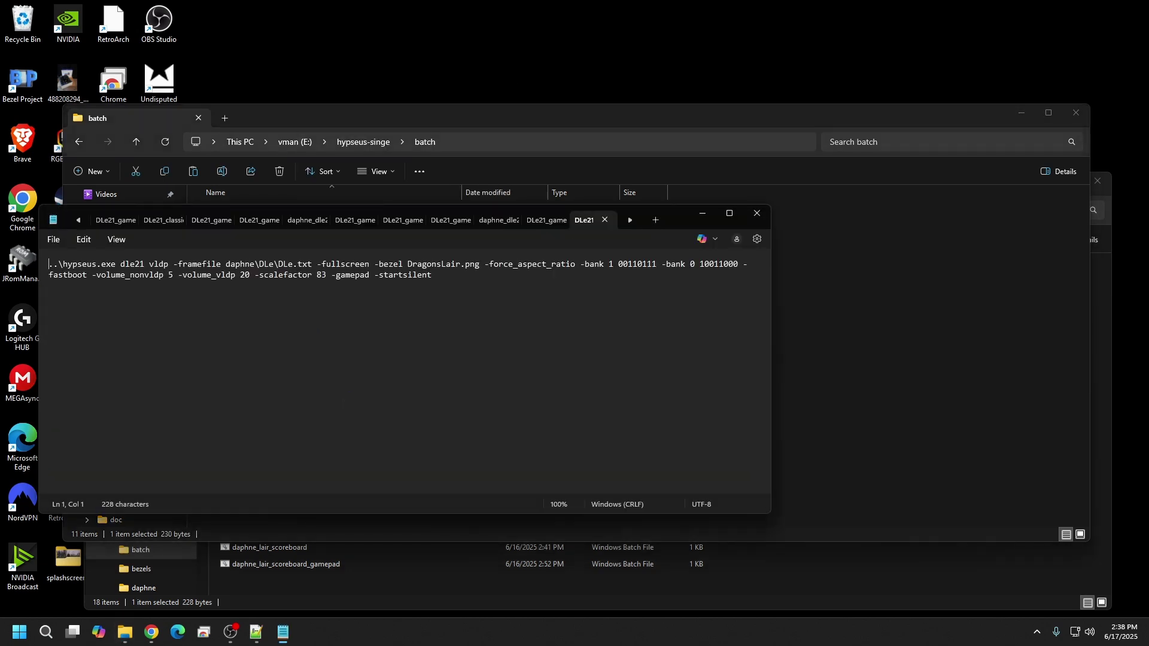
left_click(327, 275)
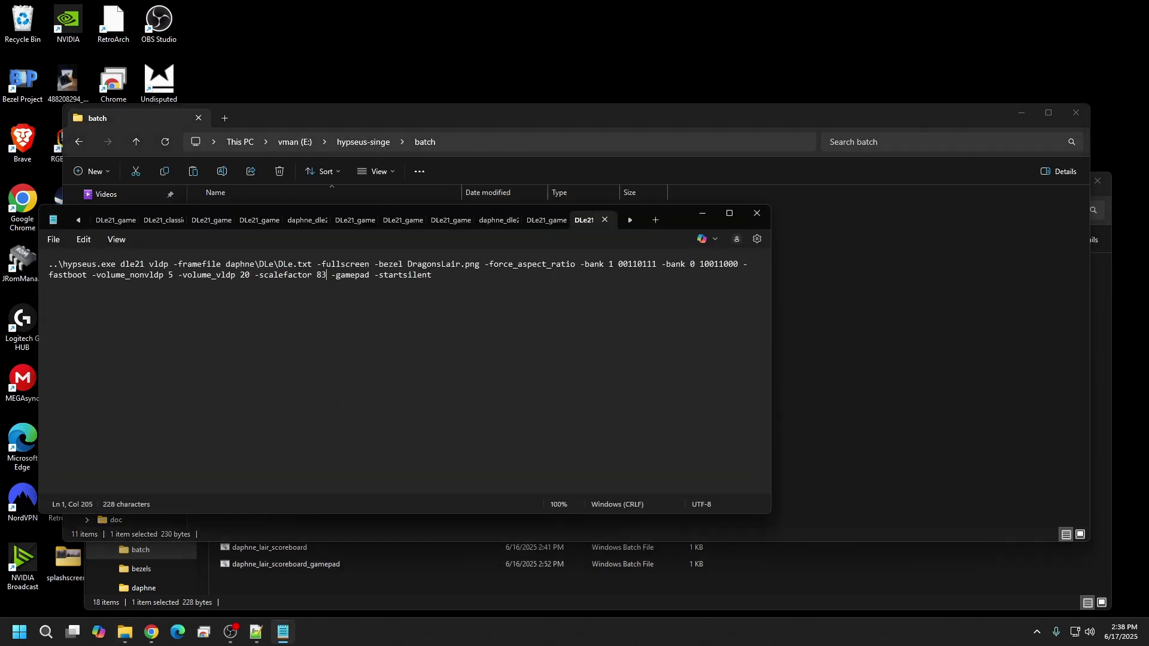
type("-scanlines -")
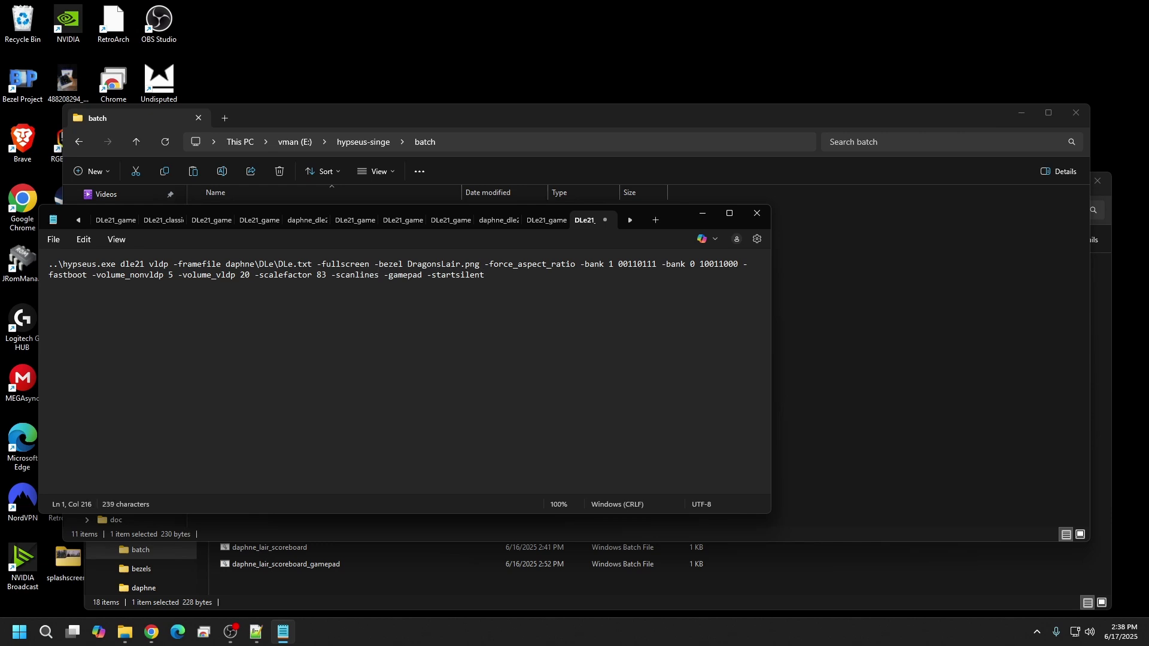
left_click(54, 239)
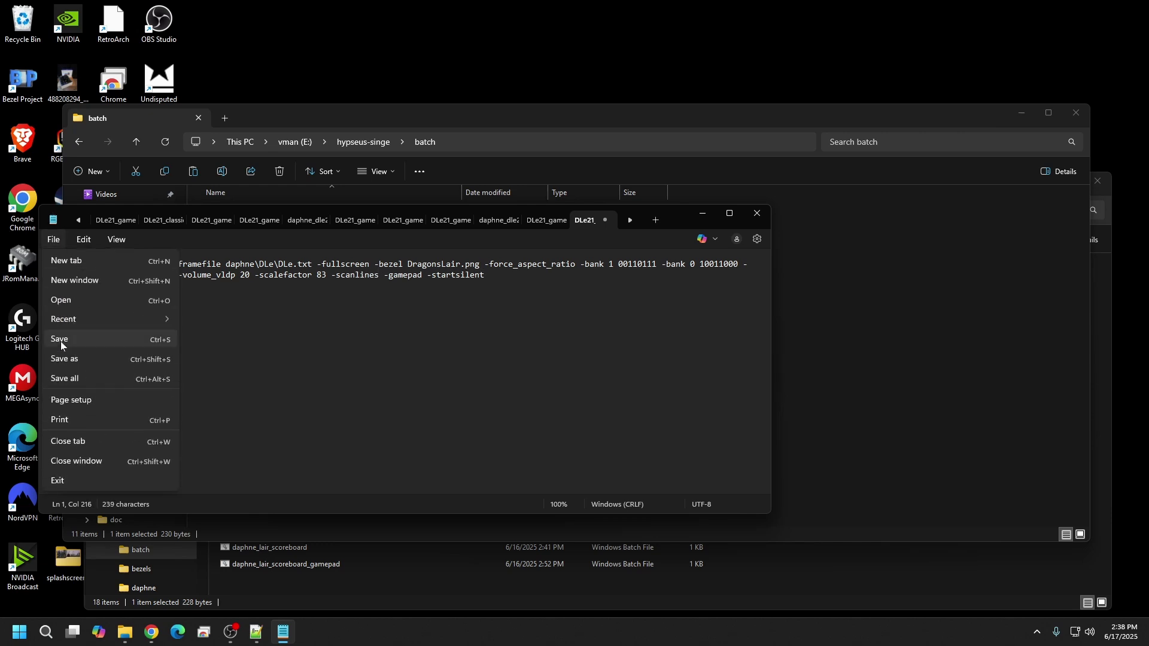
left_click(64, 336)
left_click(798, 397)
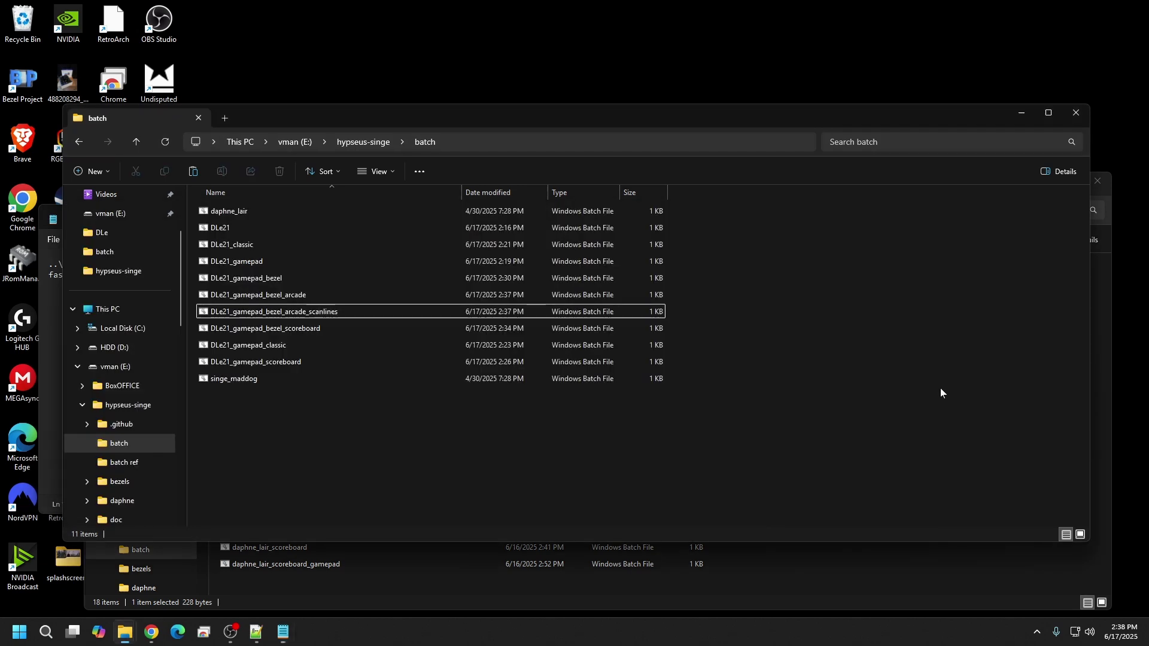
- Run DLe21_gamepad_bezel_arcade_scanlines and start a one-player game to check the scanlines inside the arcade bezel, adjusting and muting the sound
double_click(294, 311)
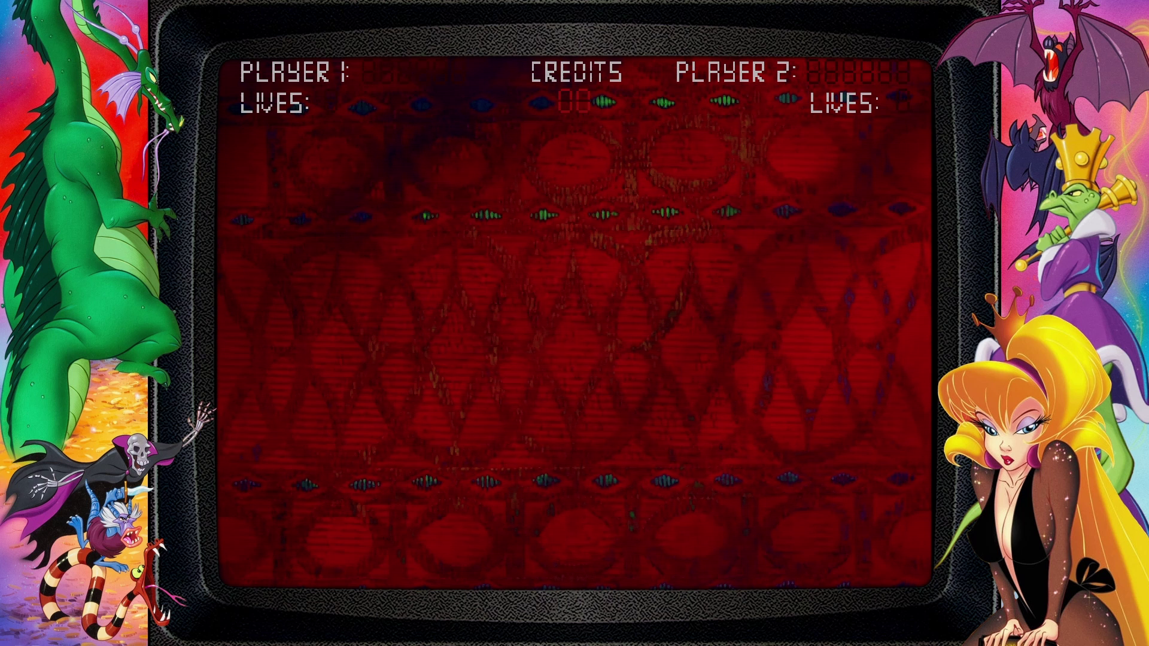
key("XF86AudioMute")
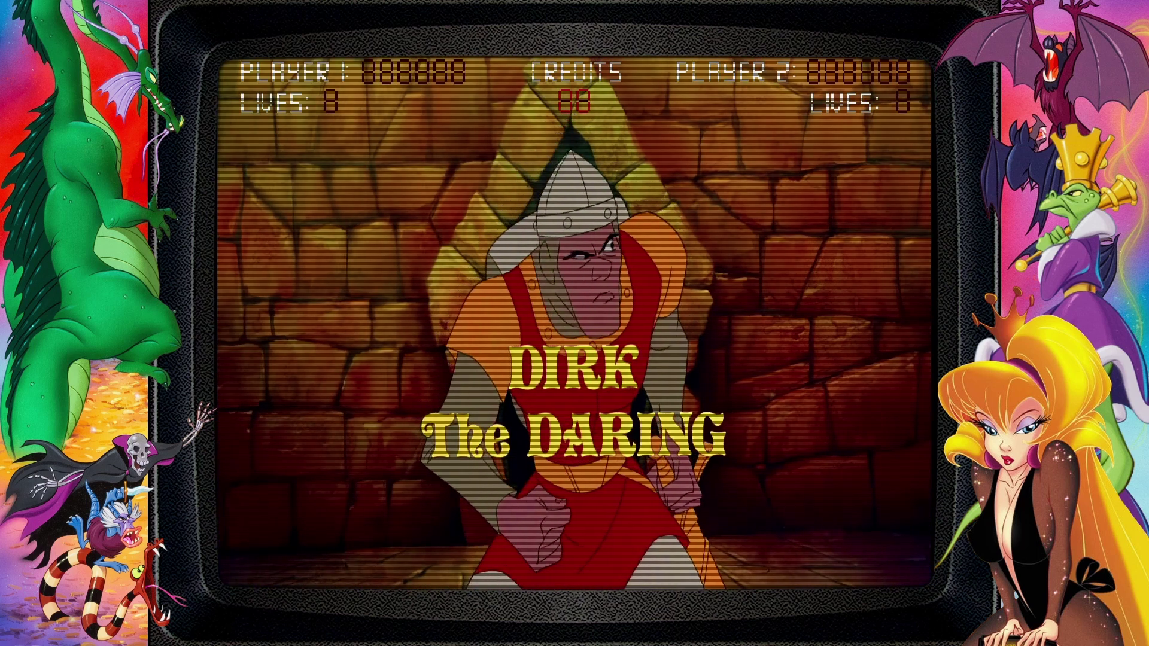
key("XF86AudioRaiseVolume")
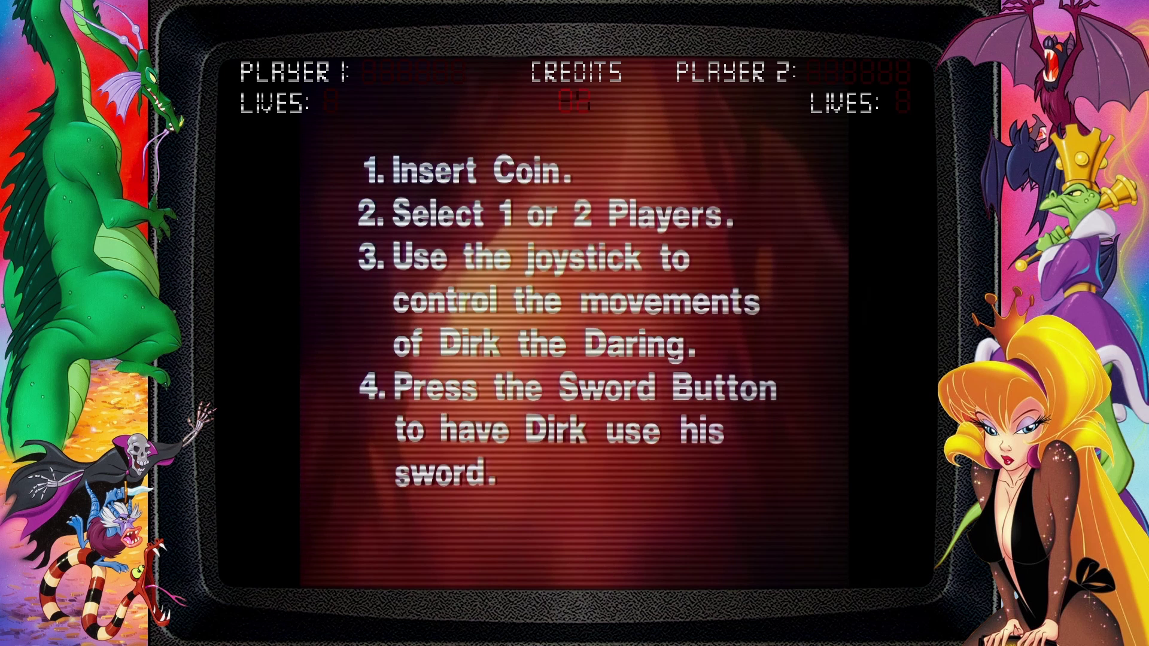
key("Return")
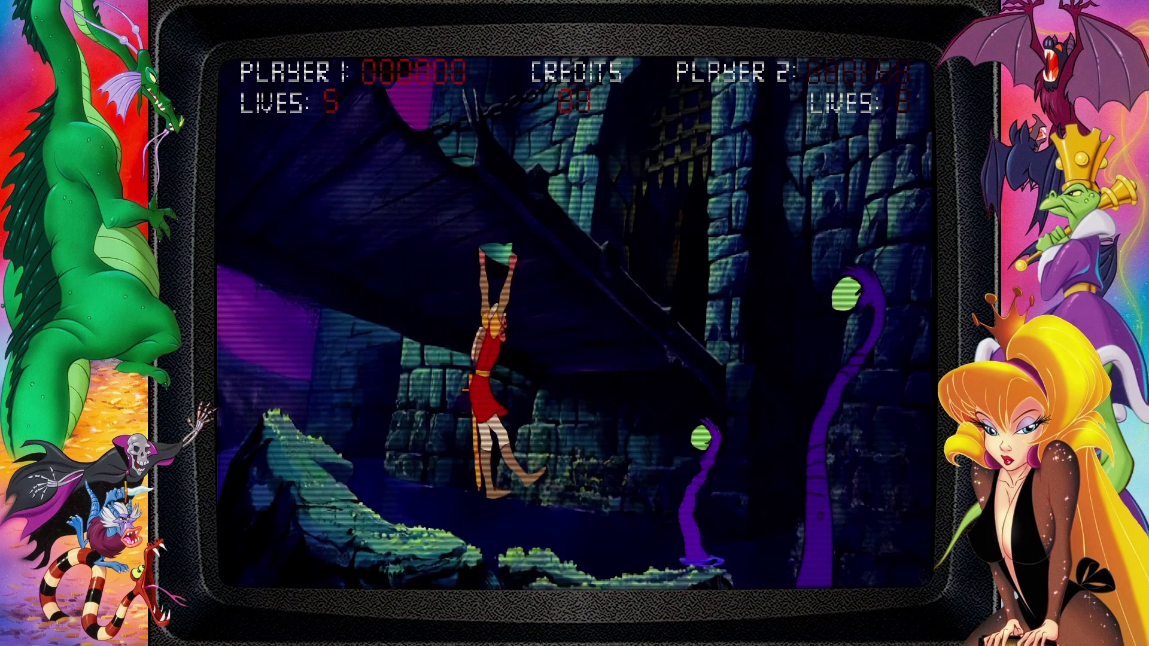
key("space")
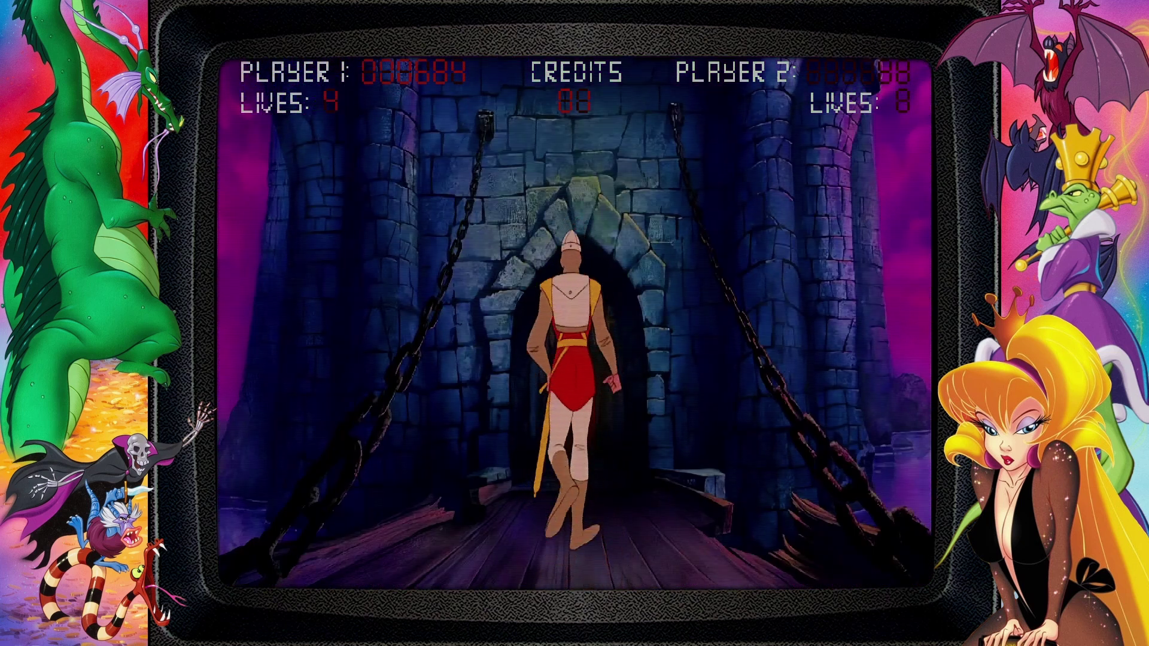
key("XF86AudioMute")
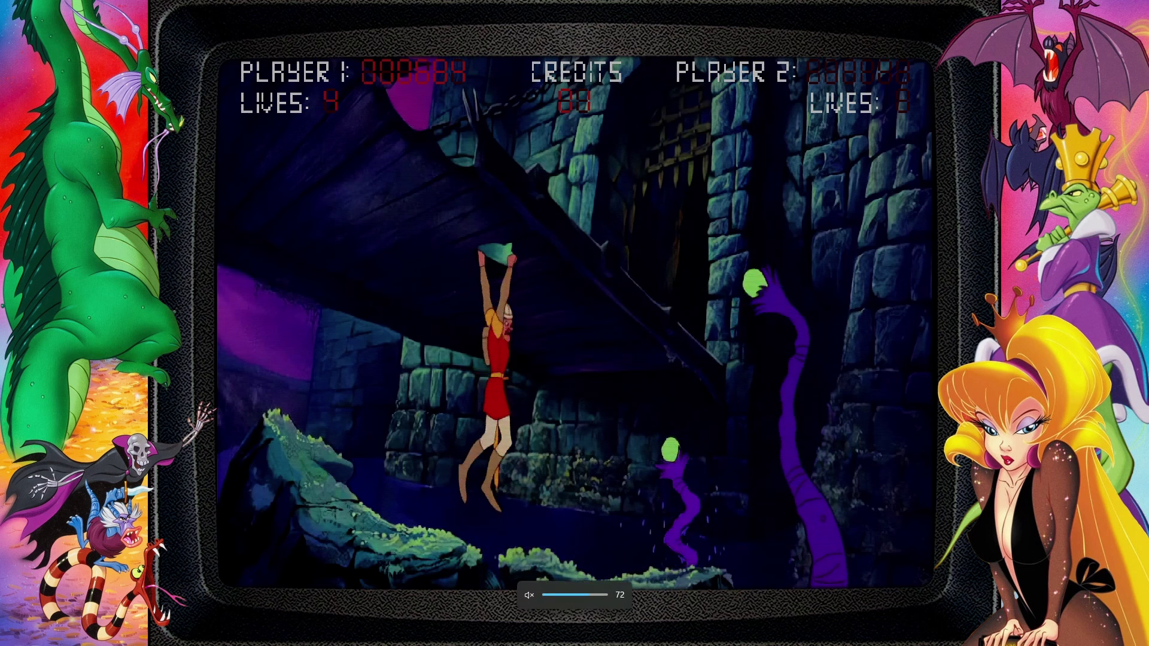